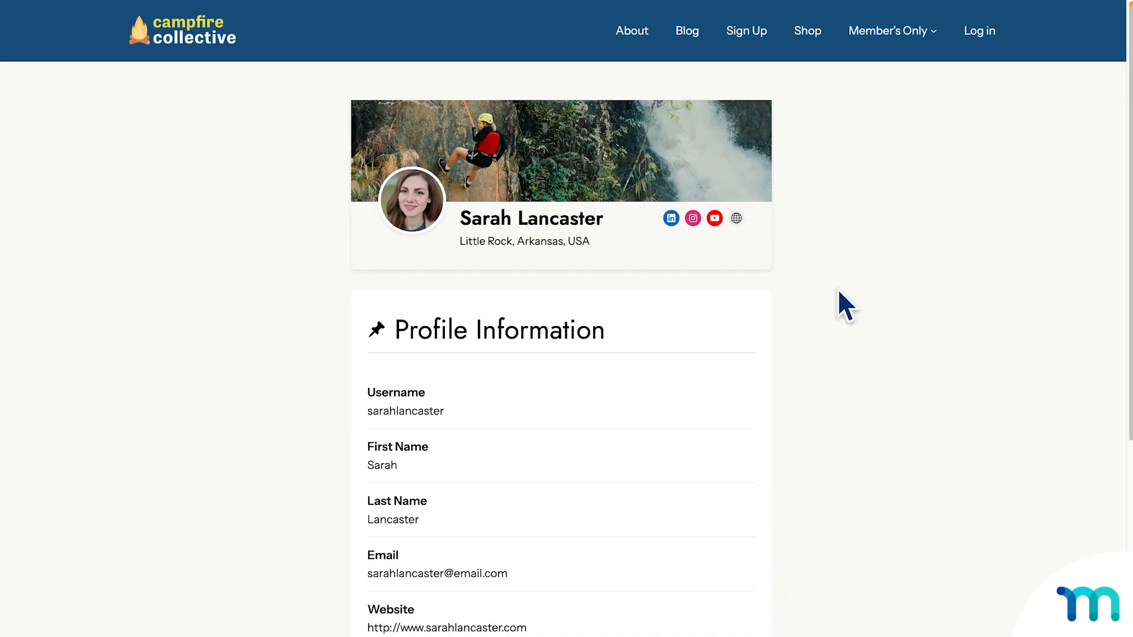
Scroll up and down through the Campfire Collective member directory to browse the members.
scroll(838, 290, down, 4)
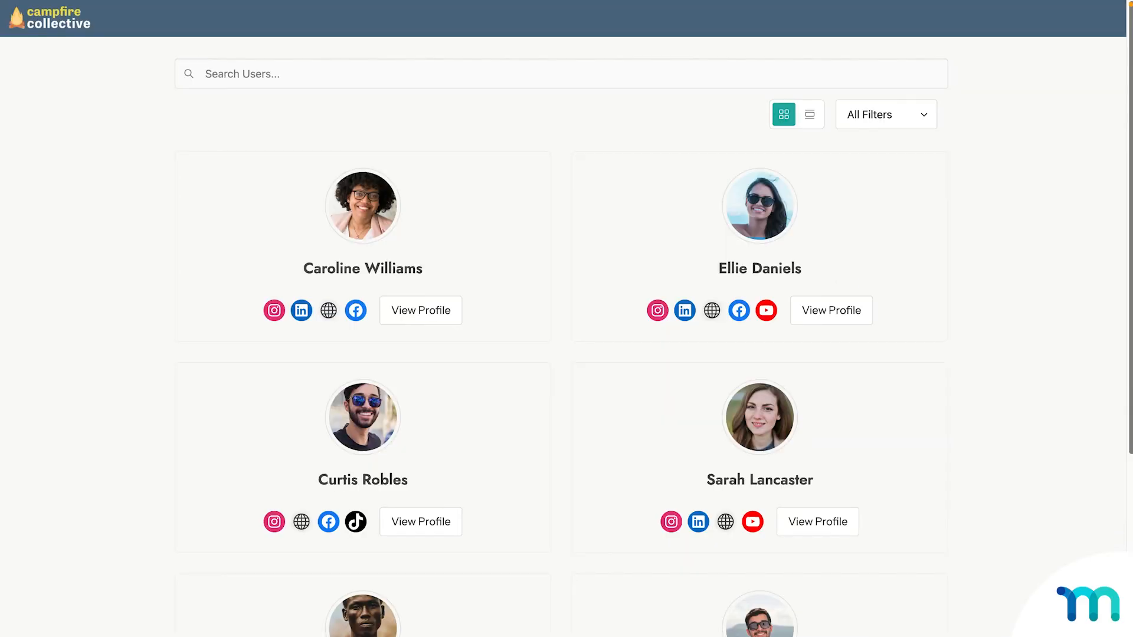
scroll(567, 319, down, 2)
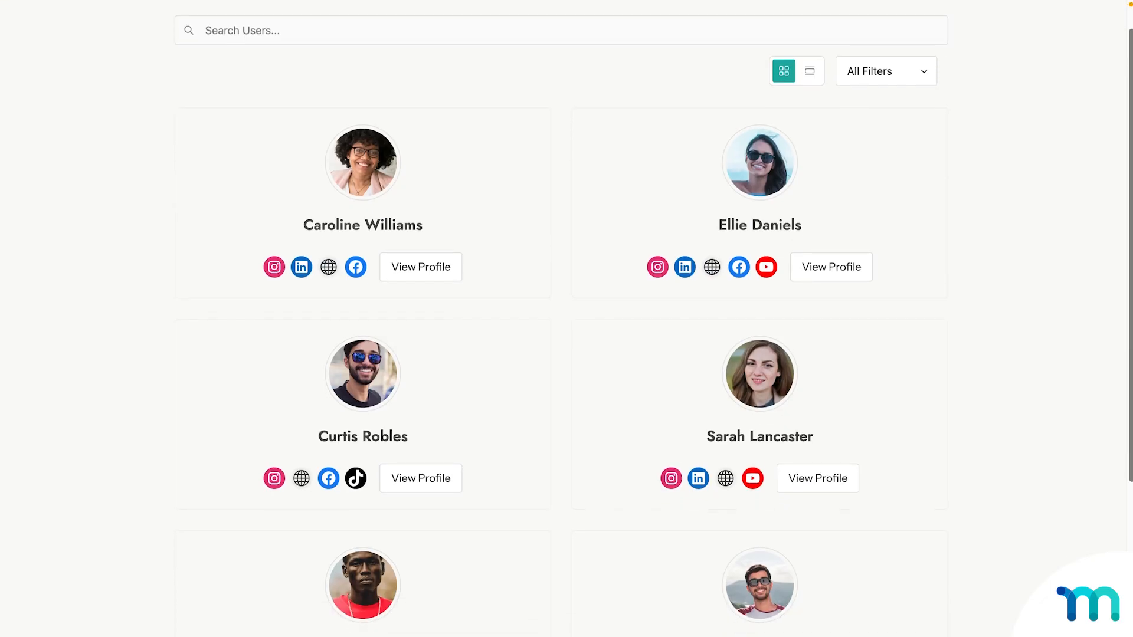
scroll(566, 318, down, 2)
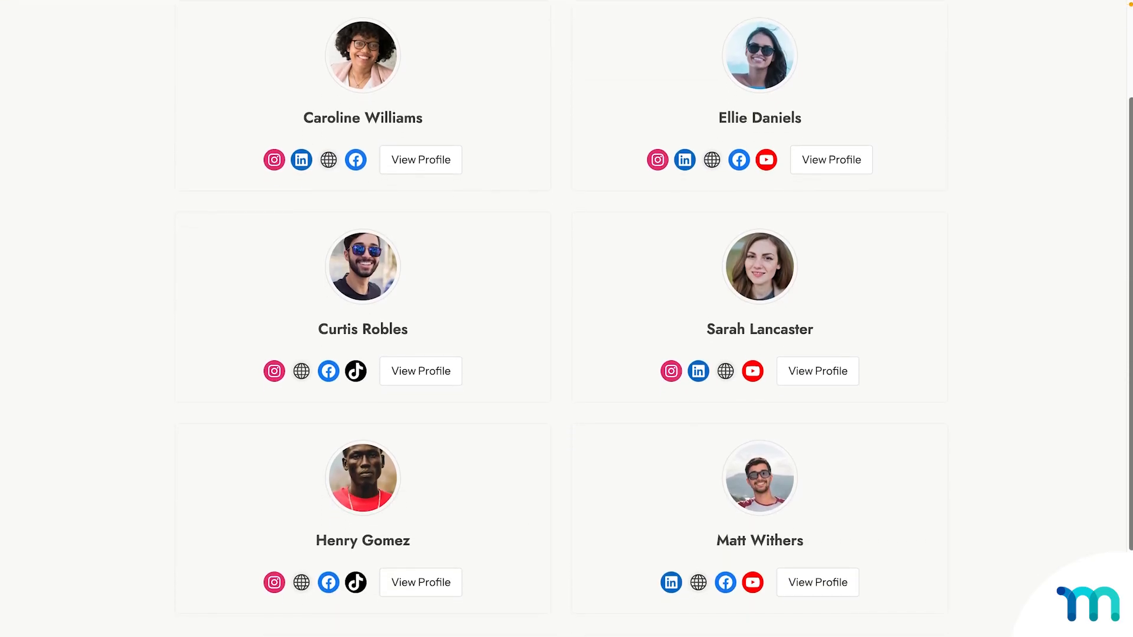
scroll(567, 318, down, 2)
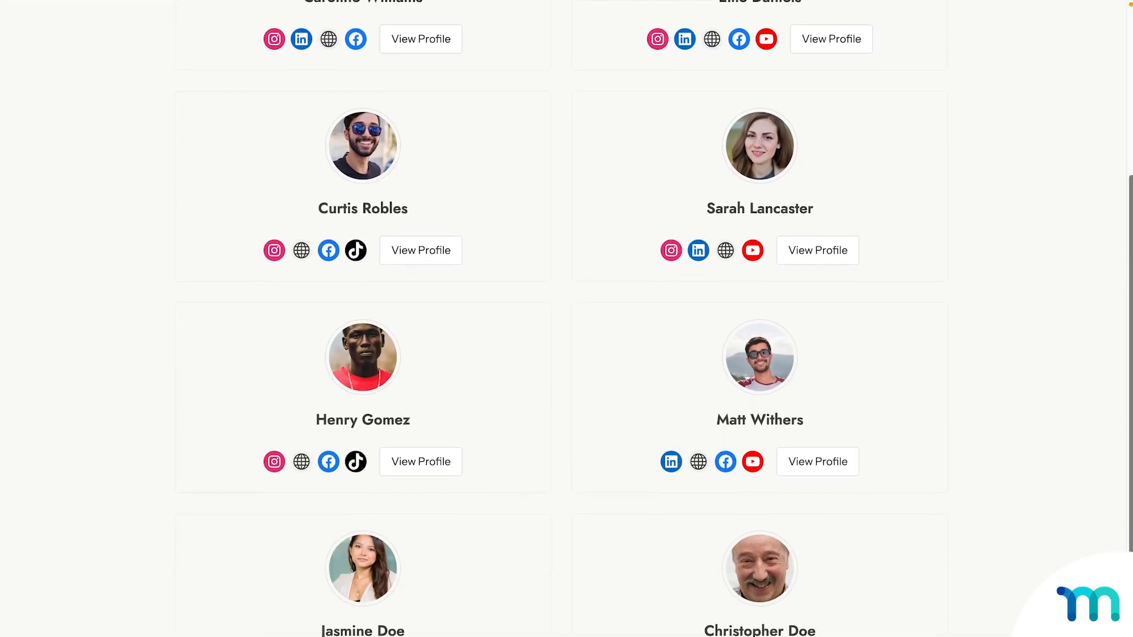
scroll(566, 319, down, 1)
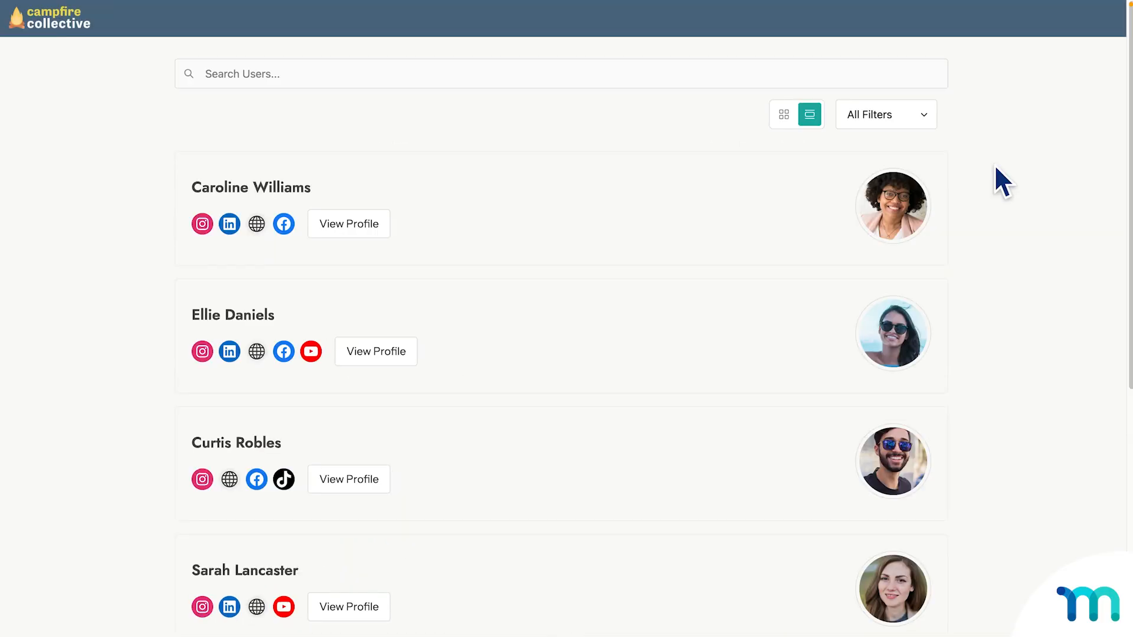
scroll(995, 167, down, 2)
scroll(996, 168, down, 1)
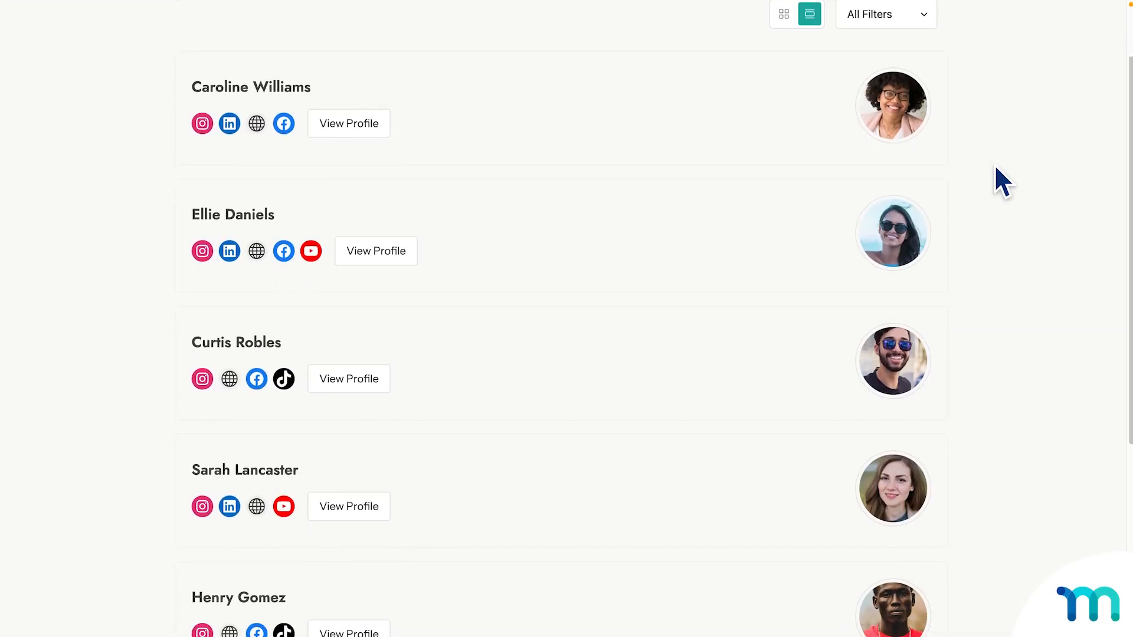
scroll(996, 167, down, 1)
scroll(996, 168, down, 1)
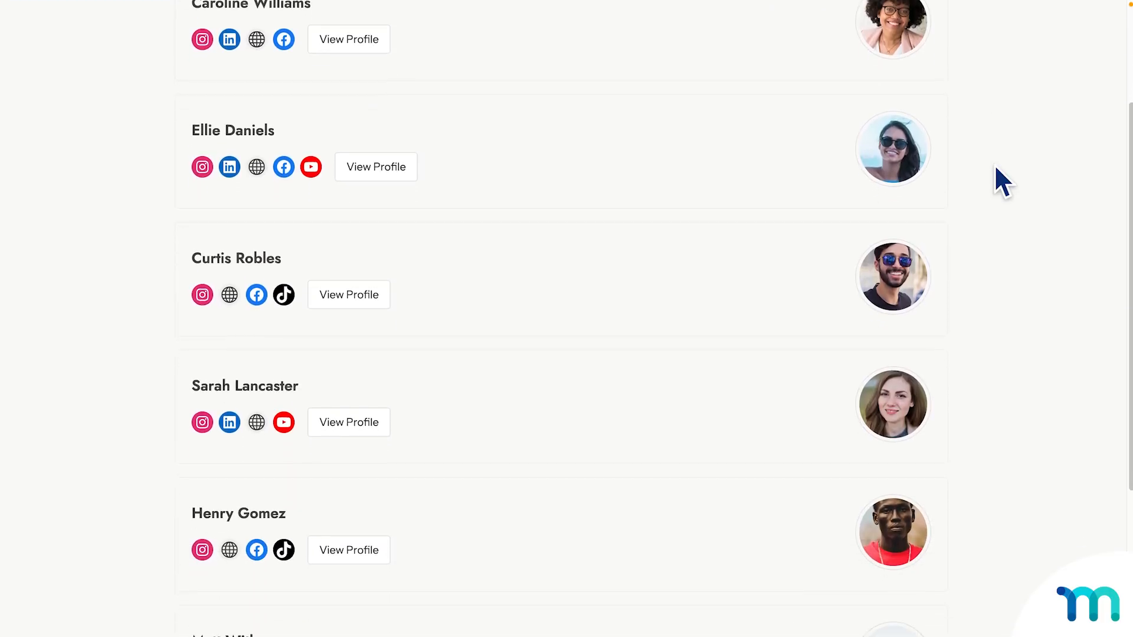
scroll(996, 167, down, 1)
scroll(995, 167, down, 1)
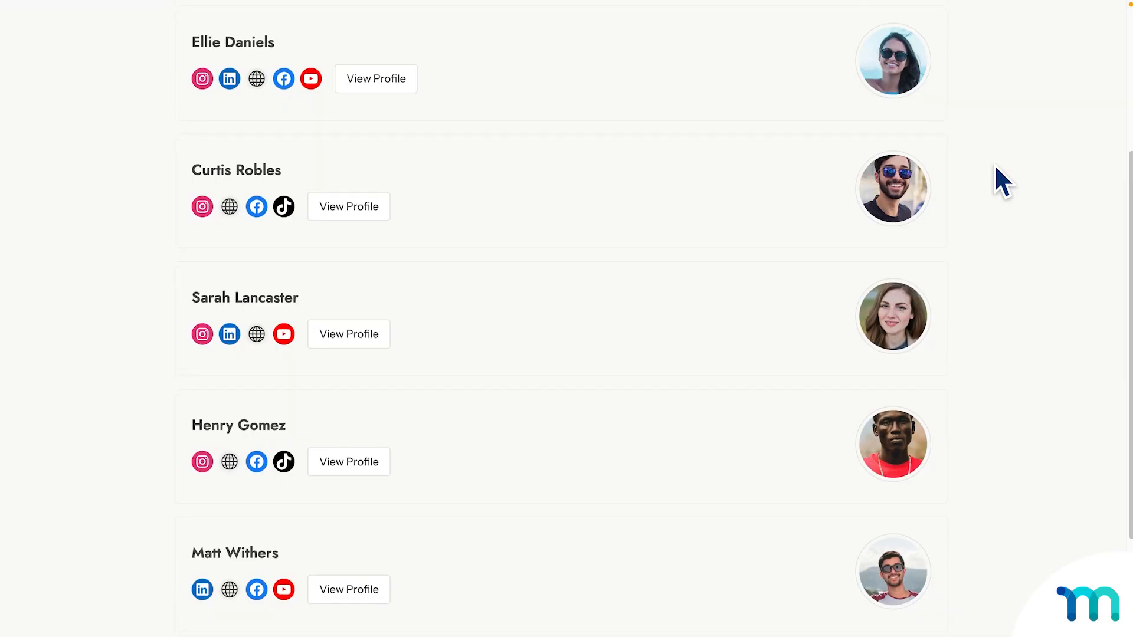
scroll(996, 167, down, 1)
scroll(996, 168, down, 1)
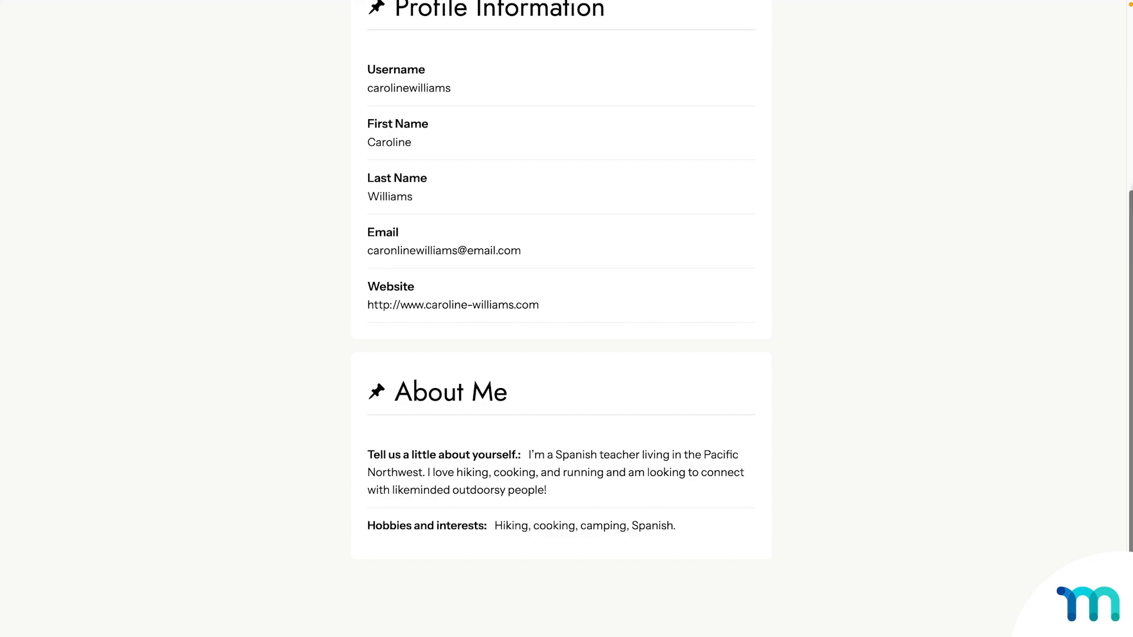
scroll(560, 318, up, 2)
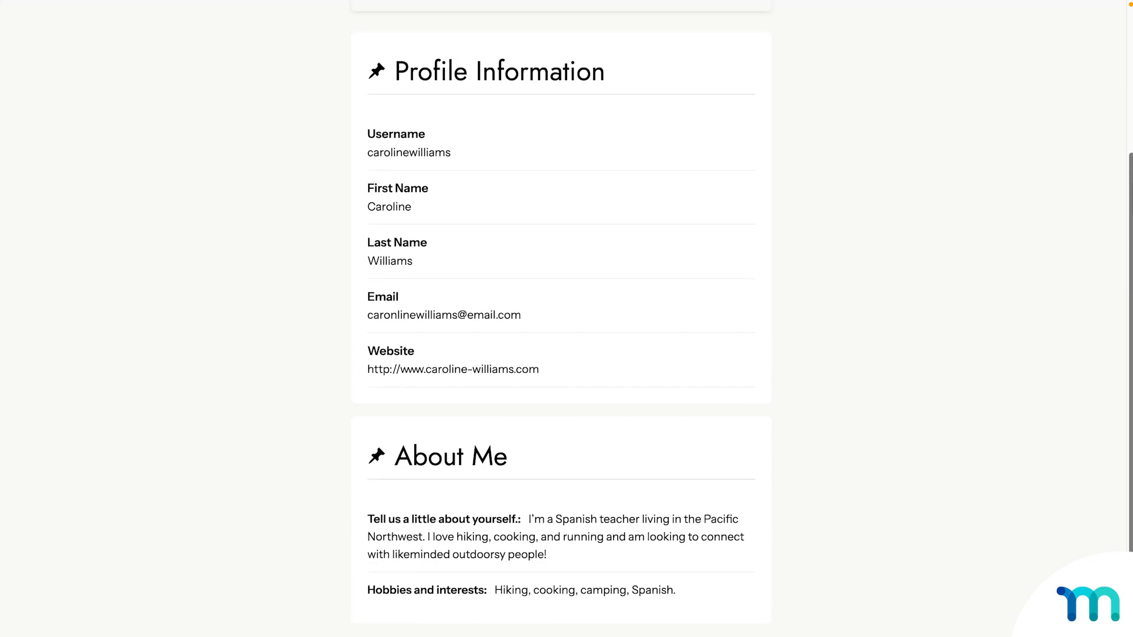
scroll(561, 318, up, 2)
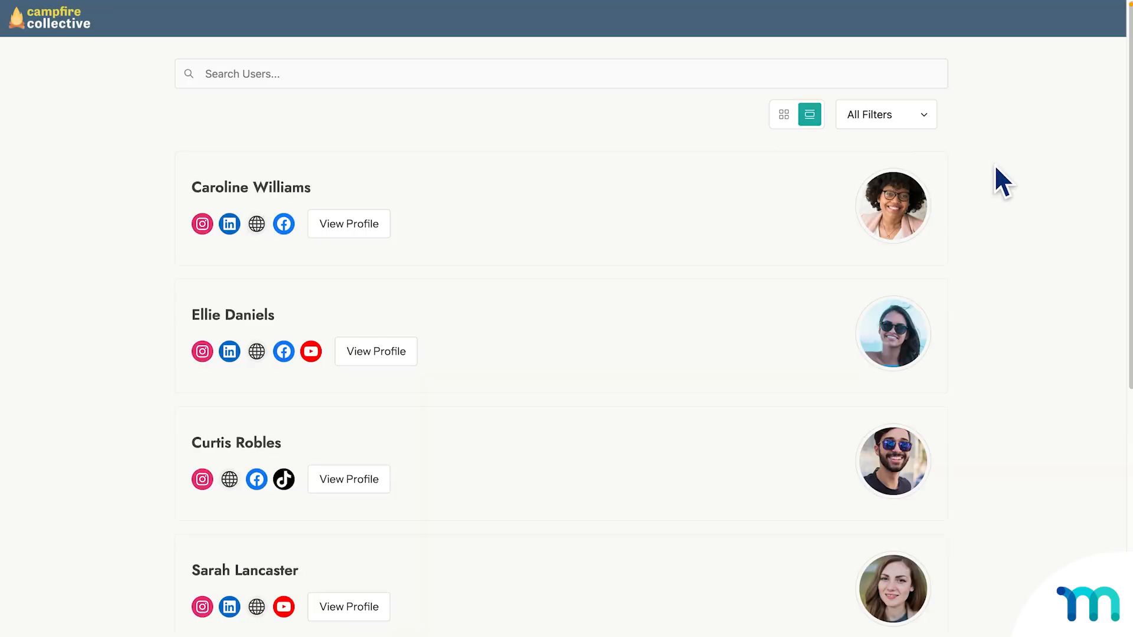
scroll(999, 182, down, 2)
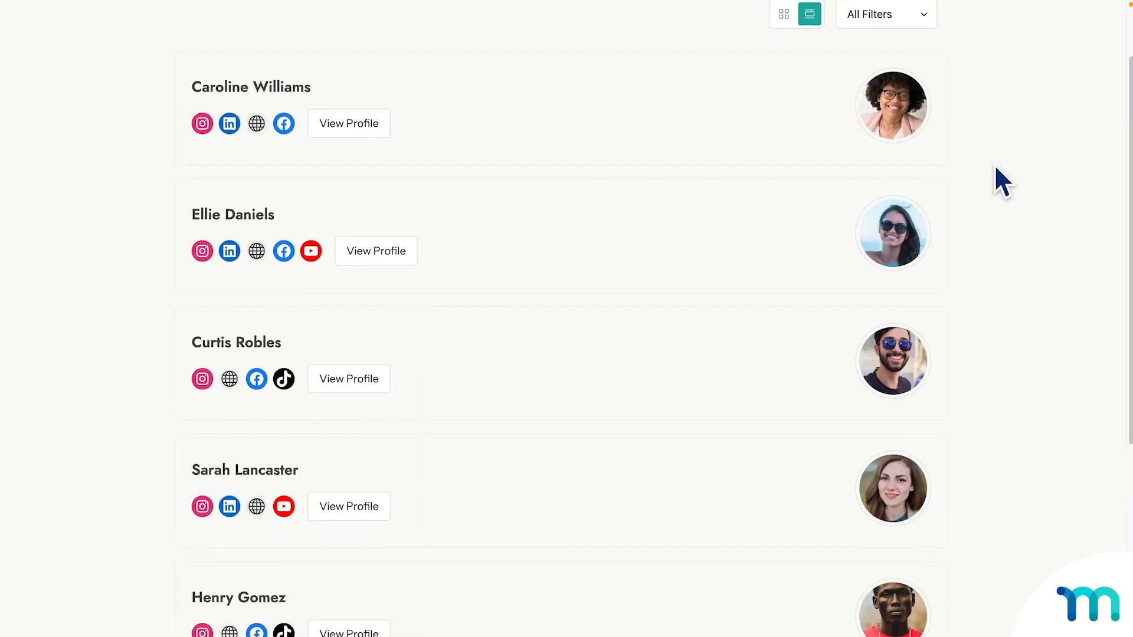
scroll(996, 168, down, 2)
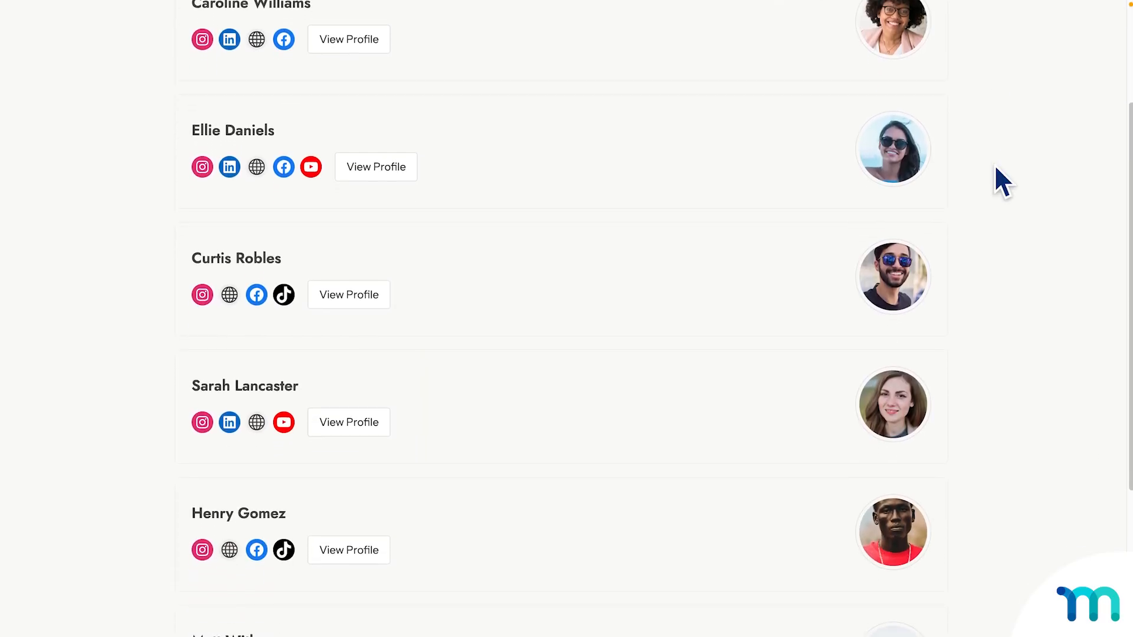
scroll(995, 168, down, 2)
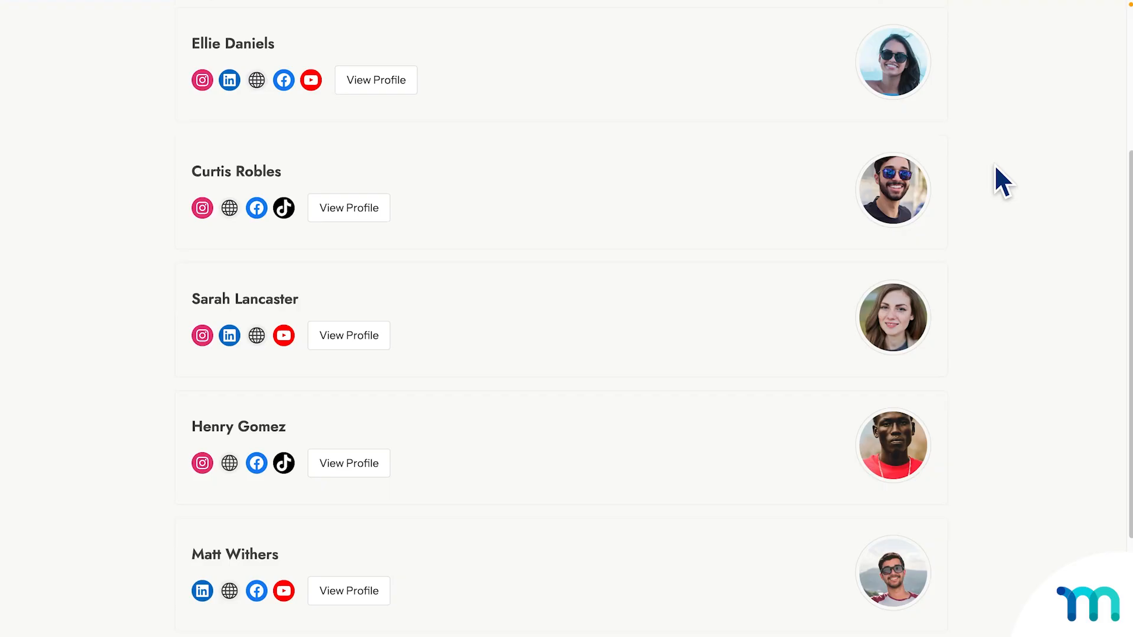
scroll(996, 168, down, 2)
scroll(996, 168, down, 2)
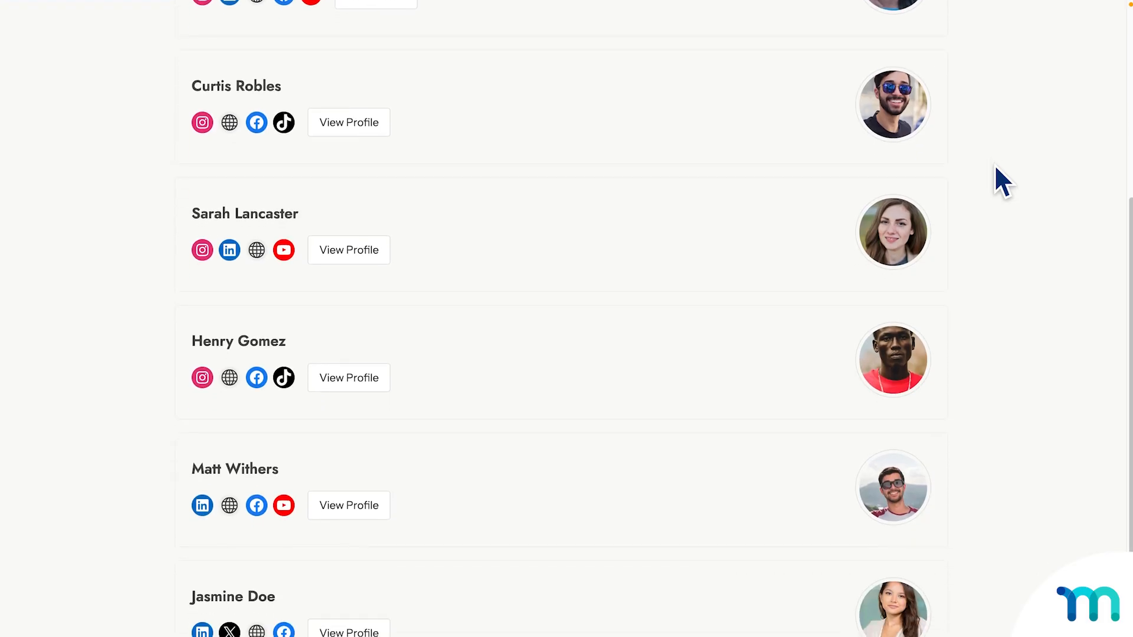
scroll(995, 168, down, 2)
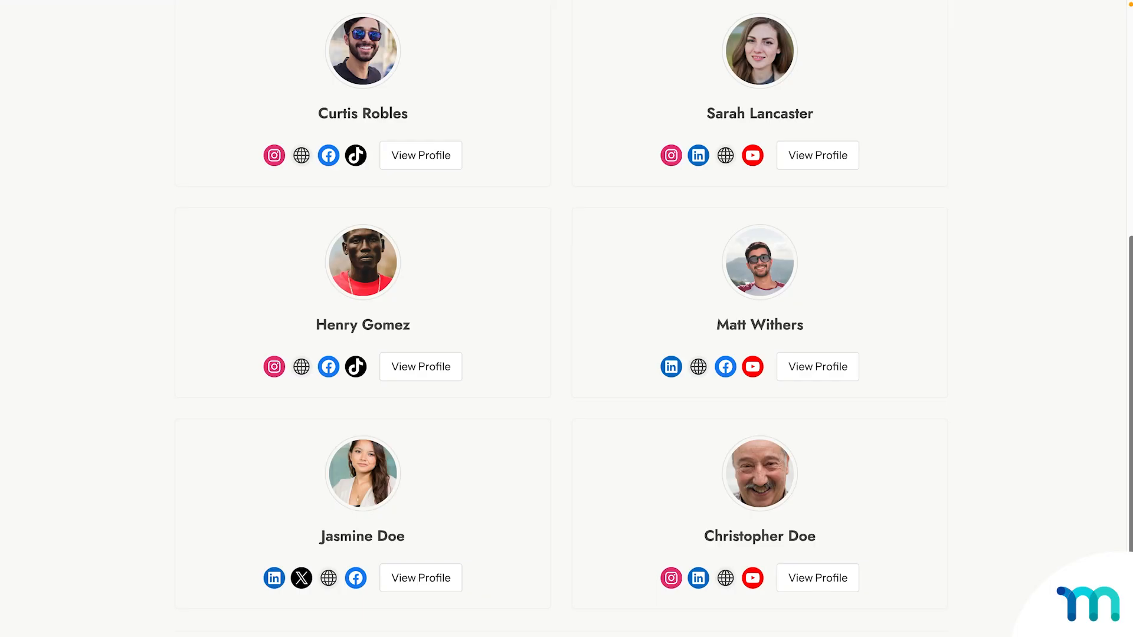
scroll(566, 319, up, 2)
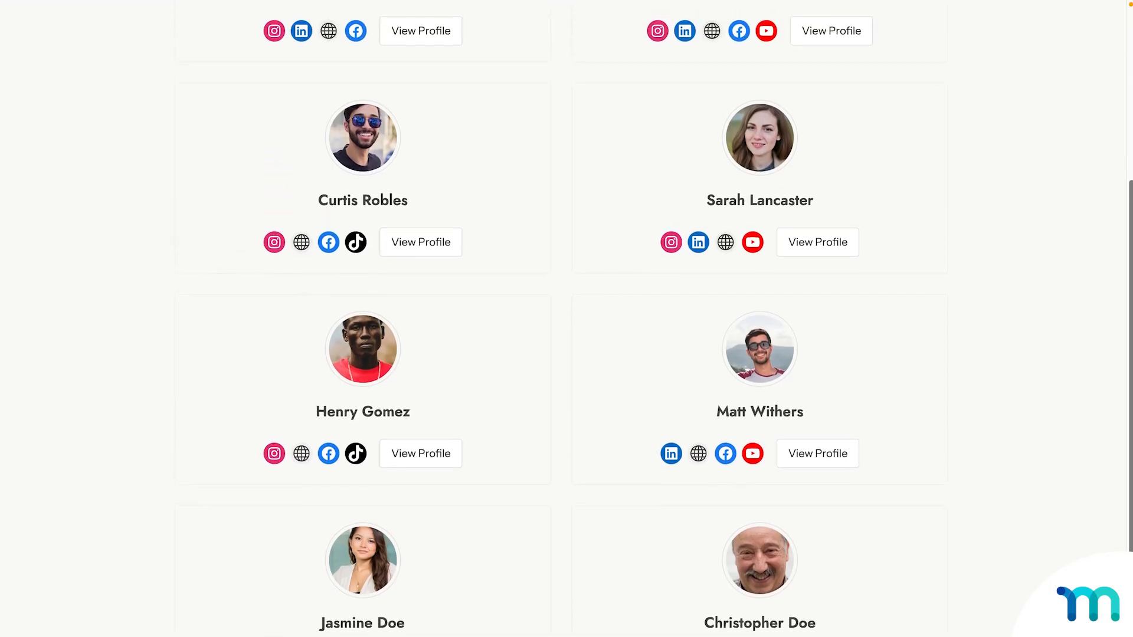
scroll(567, 318, up, 2)
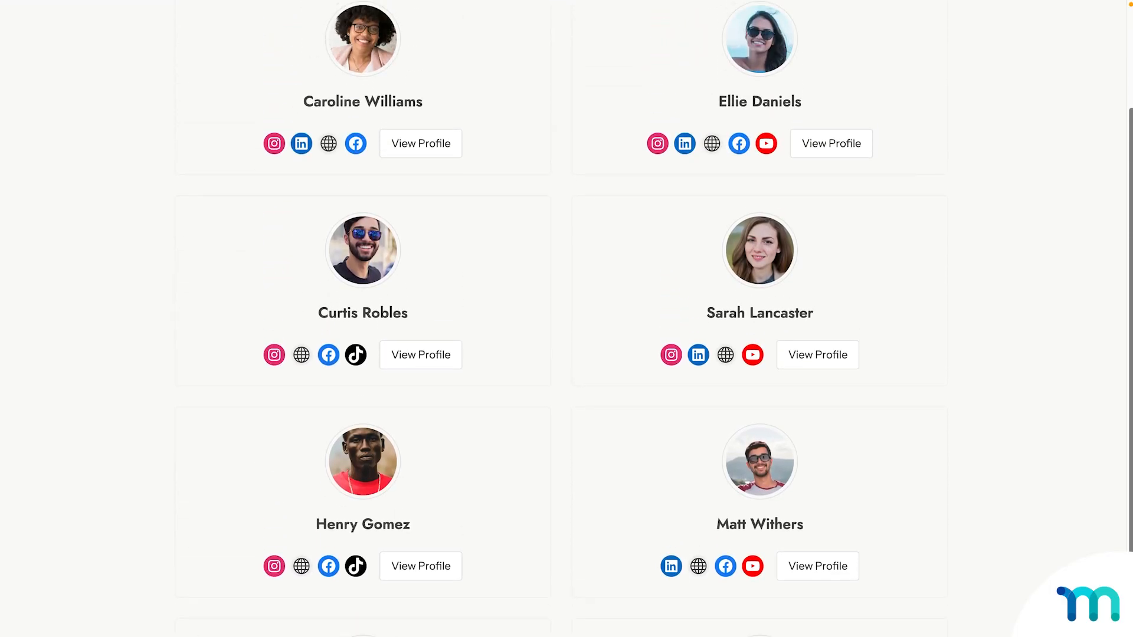
scroll(566, 319, up, 1)
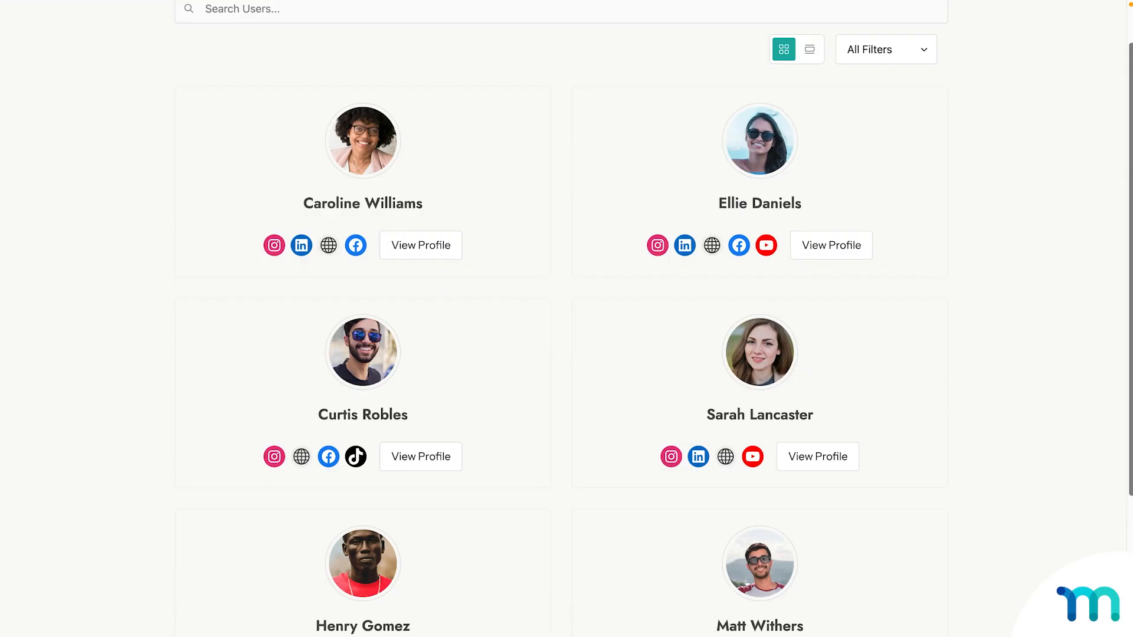
scroll(566, 318, up, 1)
scroll(566, 319, up, 1)
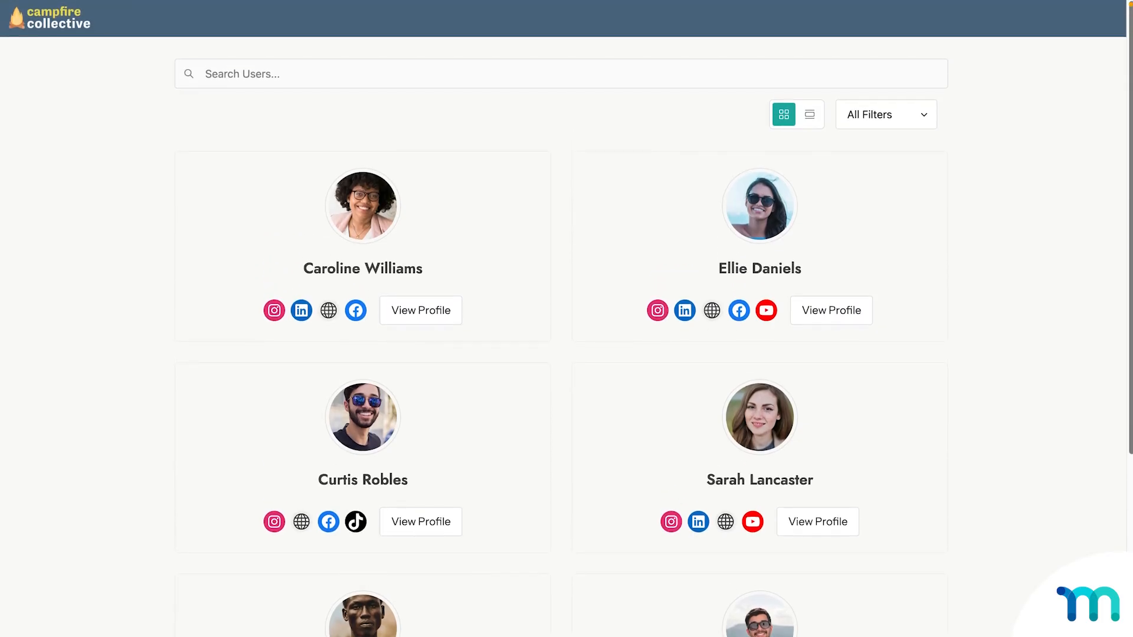
Switch the member directory to the full-width list-row layout and scroll the rows.
click(809, 116)
scroll(996, 167, down, 3)
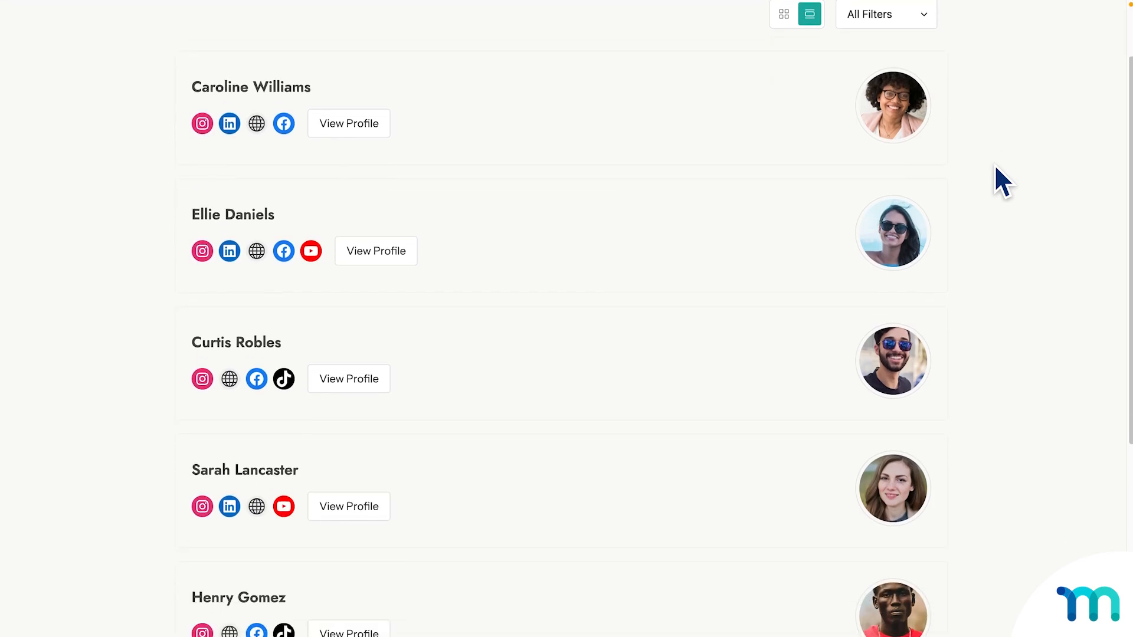
scroll(996, 167, down, 2)
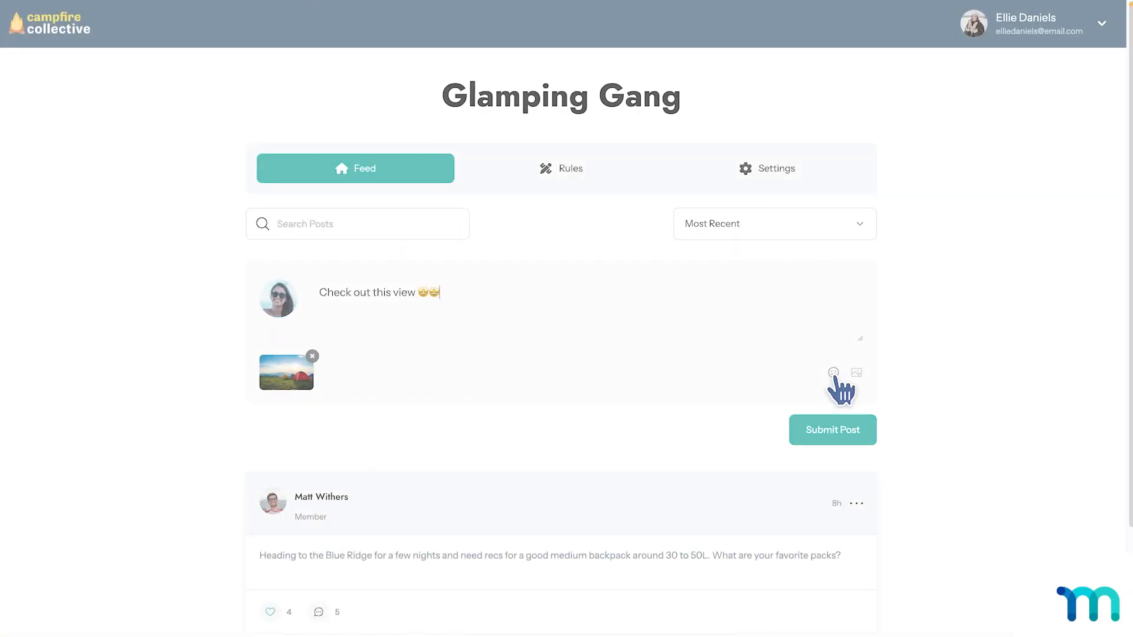
Add a star-struck emoji to the draft, then publish the snowboard comment with an open-mouth emoji.
click(833, 373)
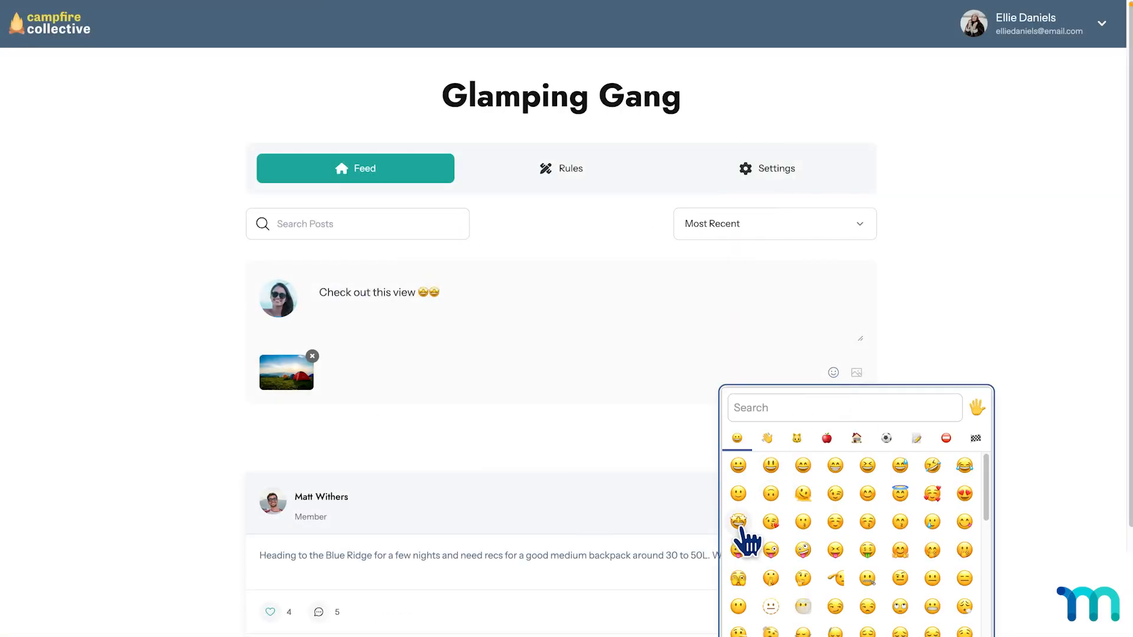
click(738, 522)
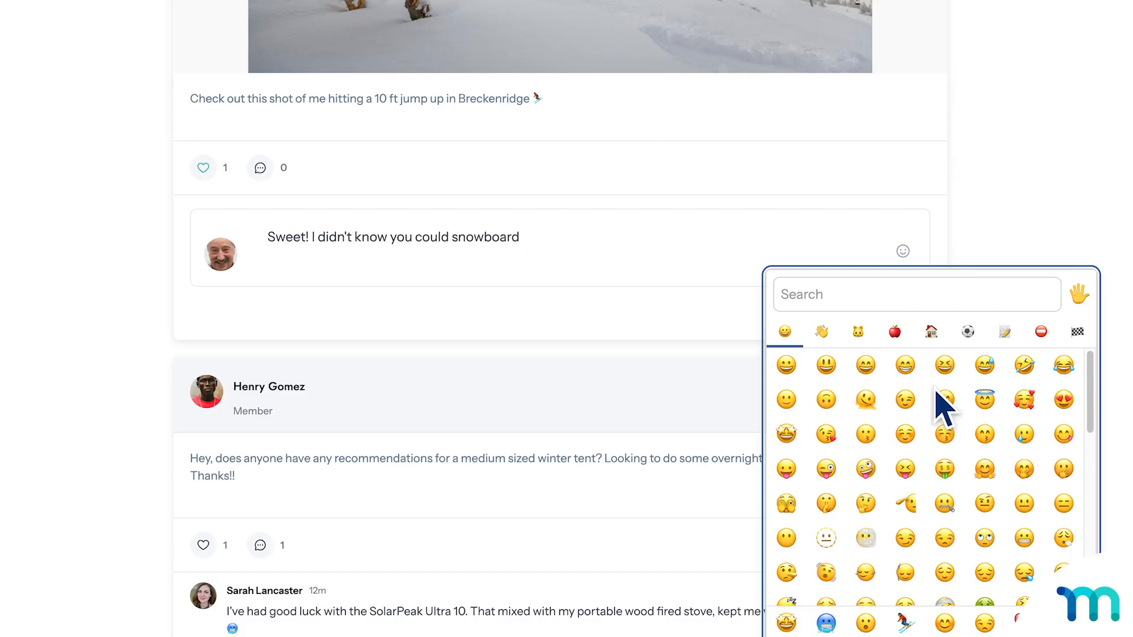
scroll(956, 448, down, 6)
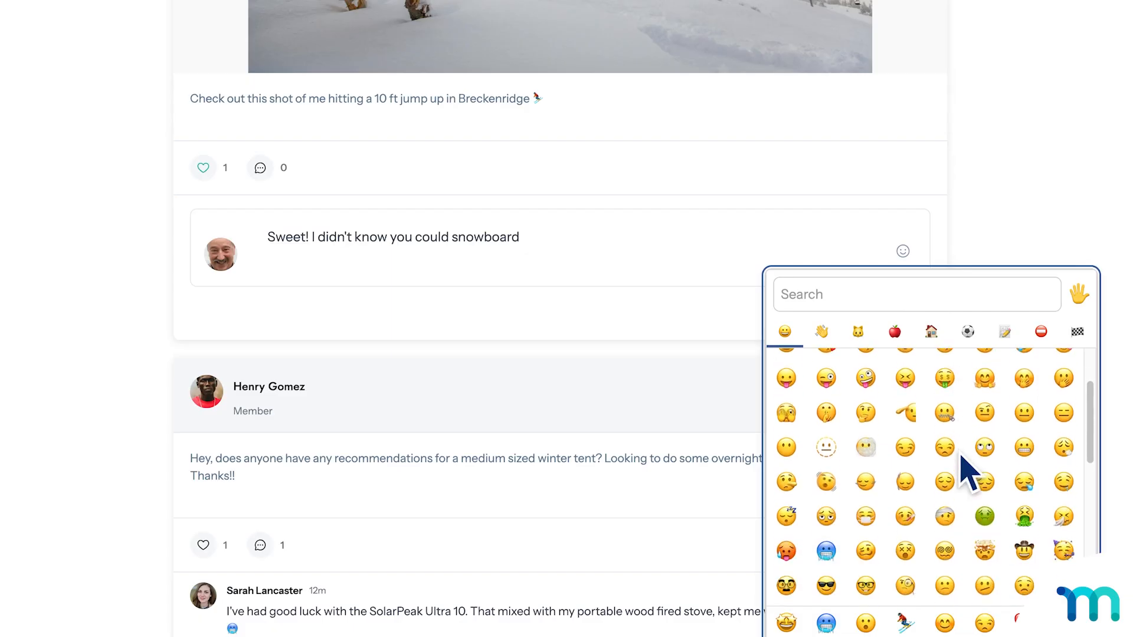
click(827, 390)
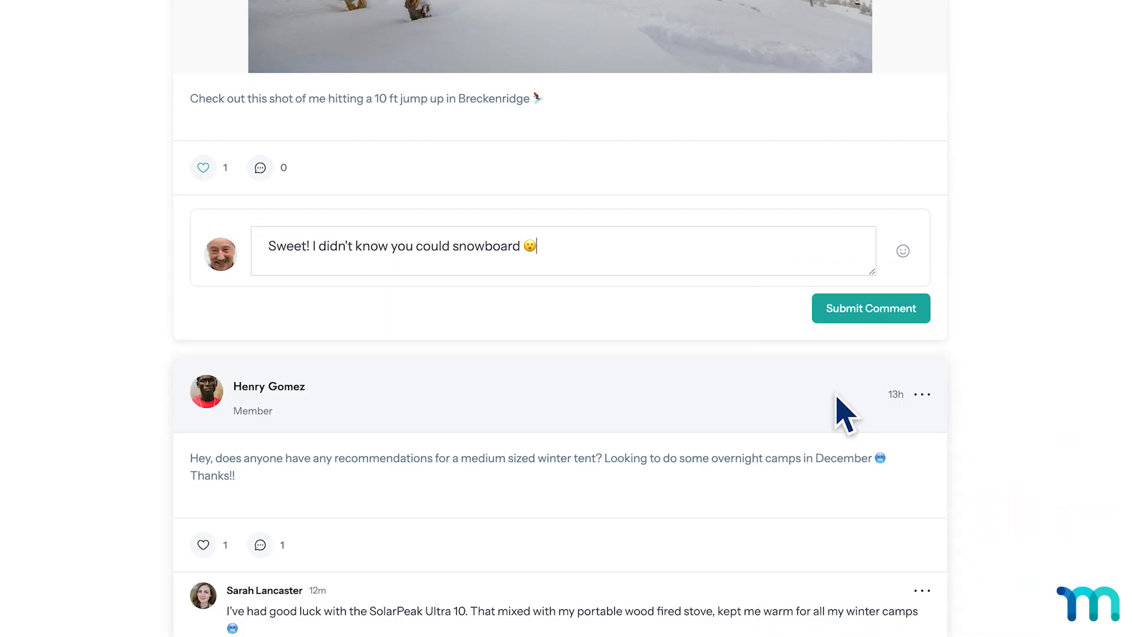
click(880, 313)
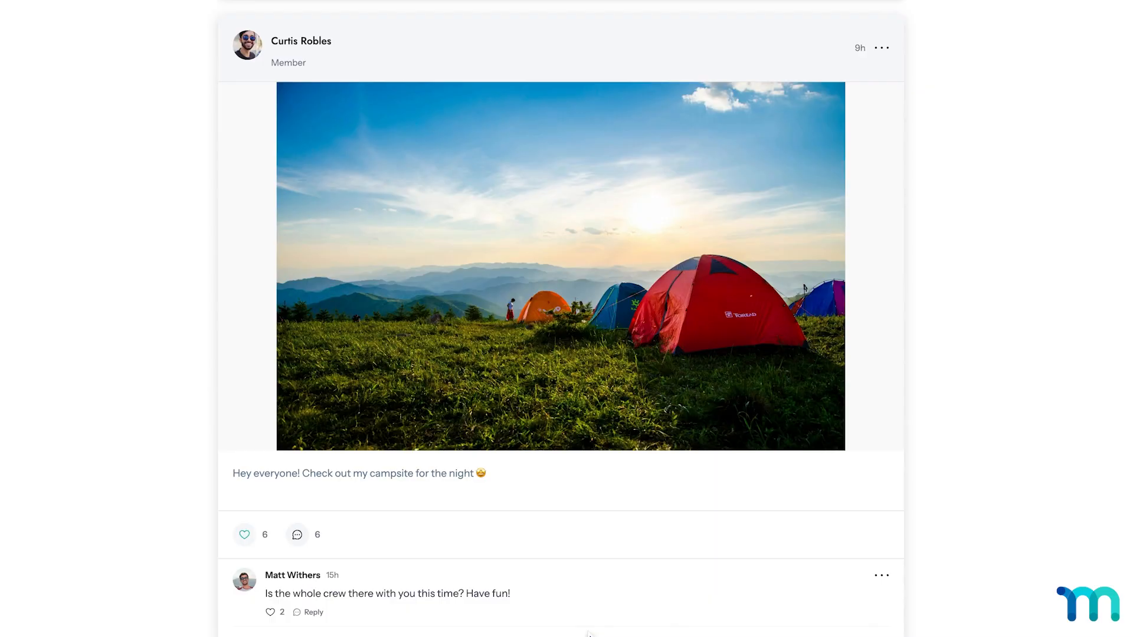
Load all comments on the campsite post and post the comment 'Amazing view!!'.
scroll(588, 613, down, 4)
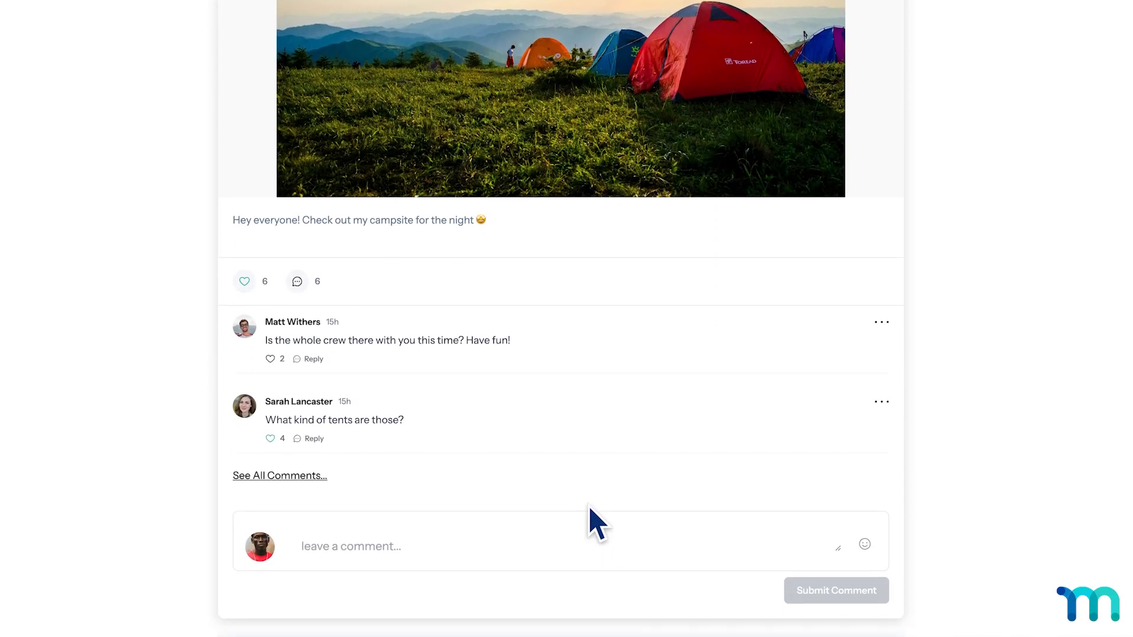
click(304, 478)
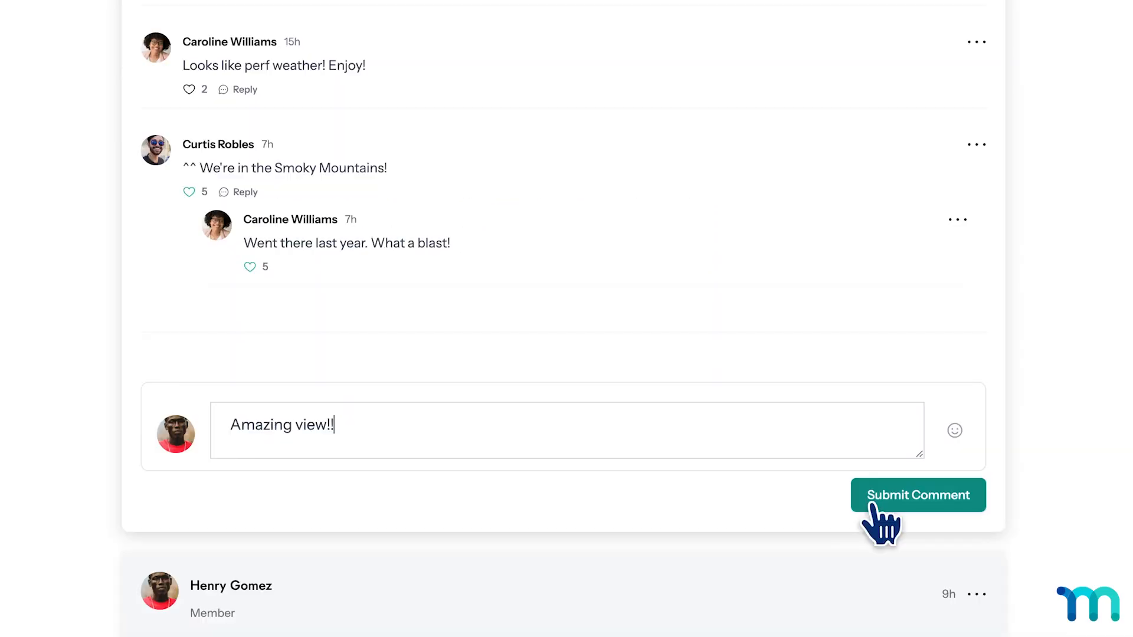
click(873, 502)
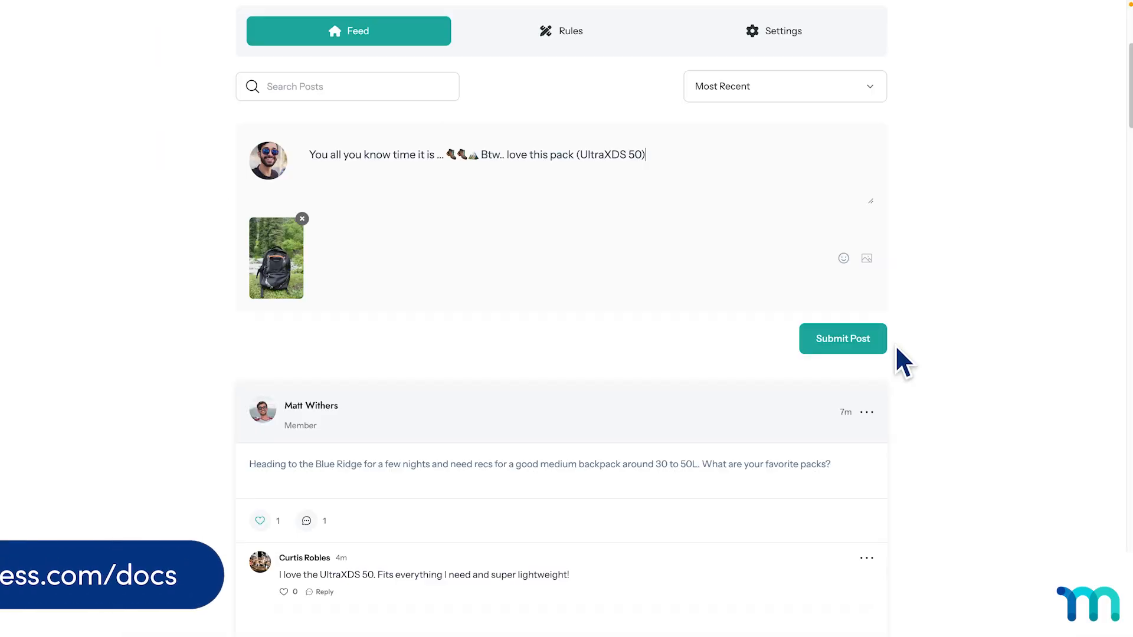
Publish the new backpack photo post to the feed.
click(883, 344)
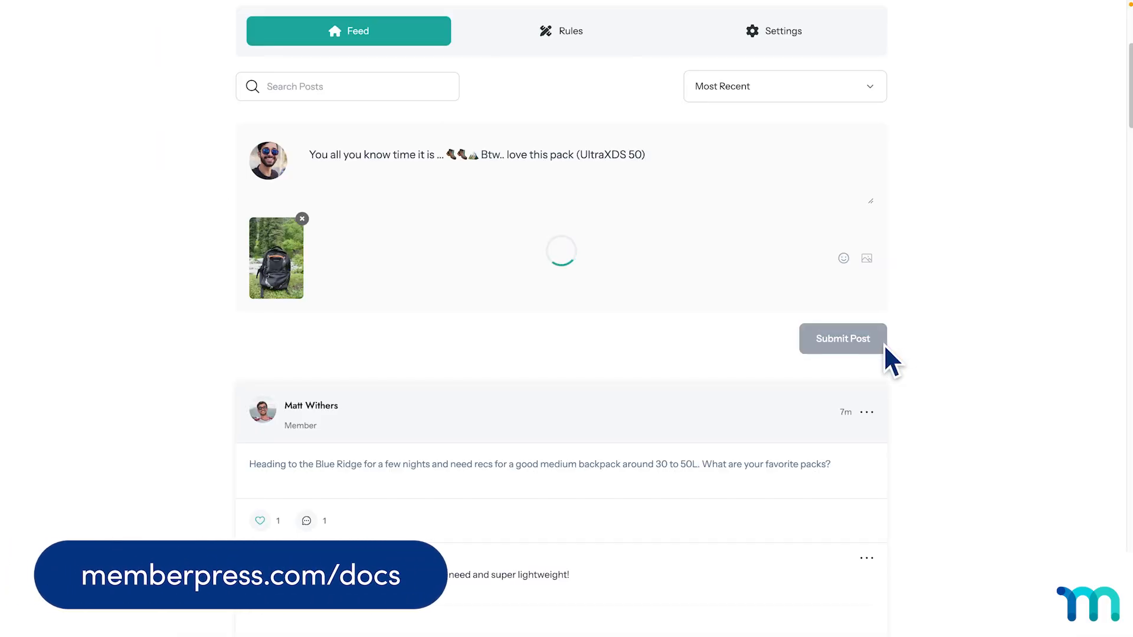
scroll(885, 347, down, 4)
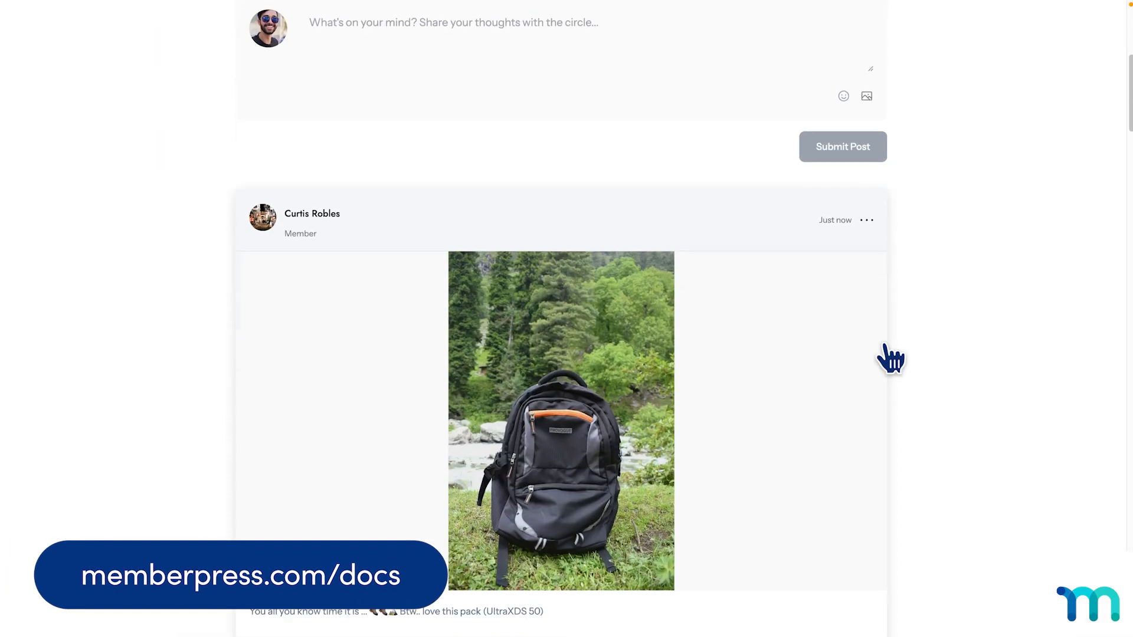
scroll(890, 358, down, 1)
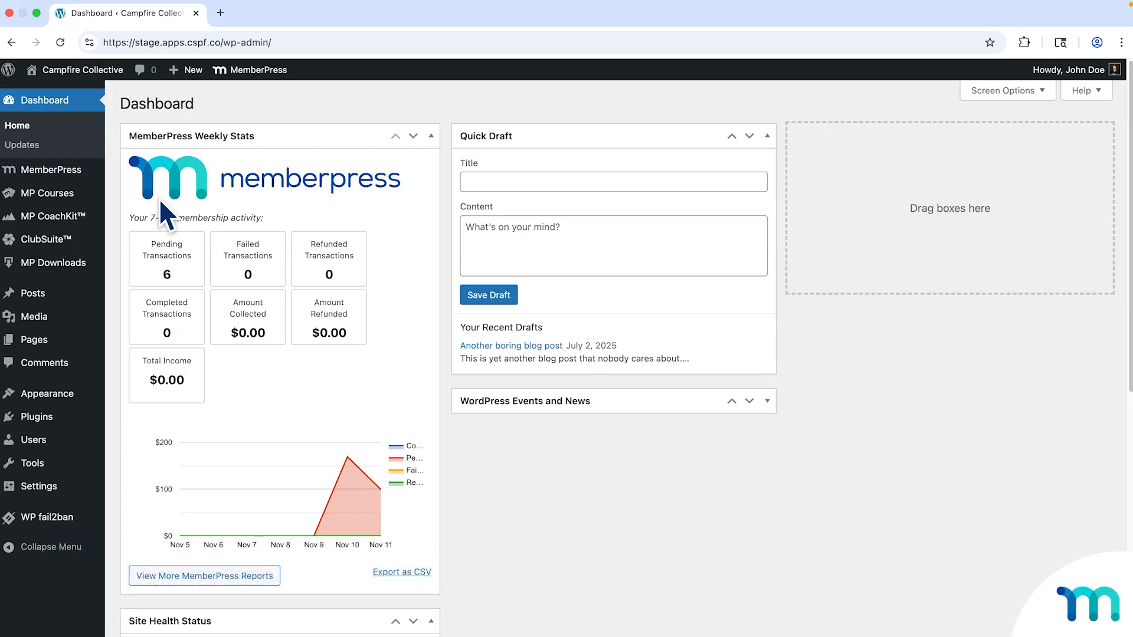
Browse the MemberPress add-on cards, with ClubDirectory active, then go to MemberPress Settings.
mouse_move(44, 171)
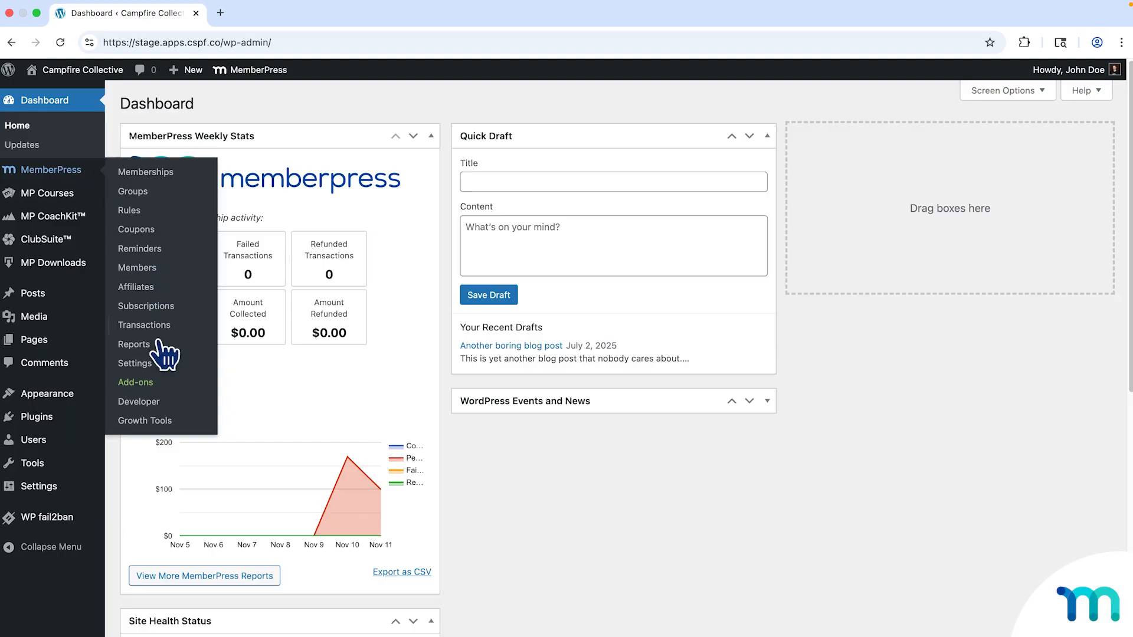
click(150, 383)
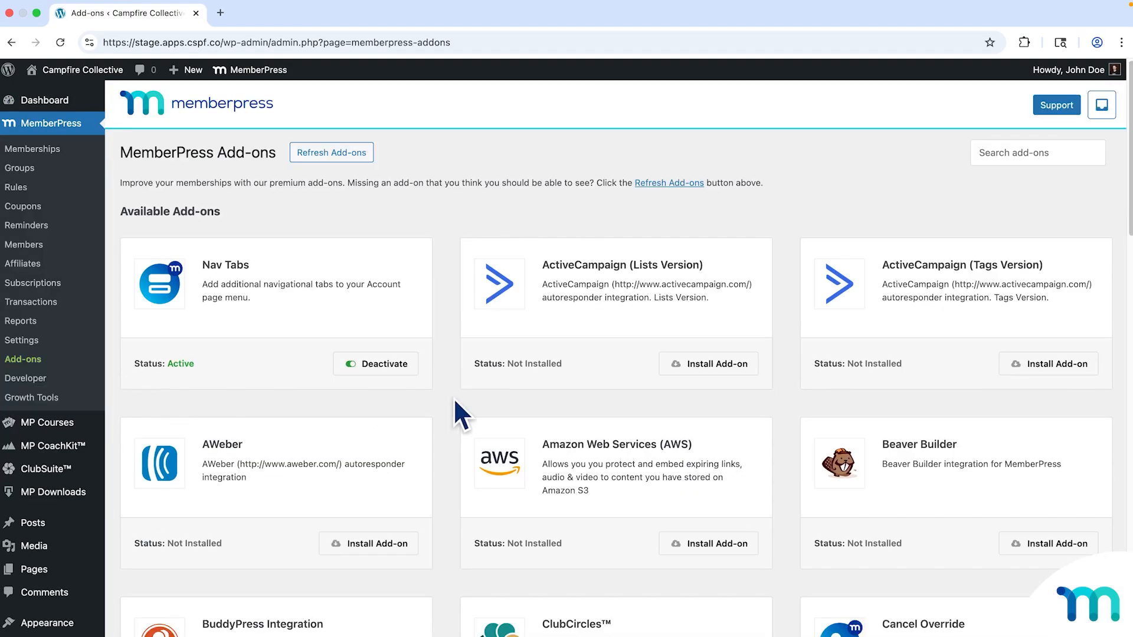
scroll(565, 405, down, 15)
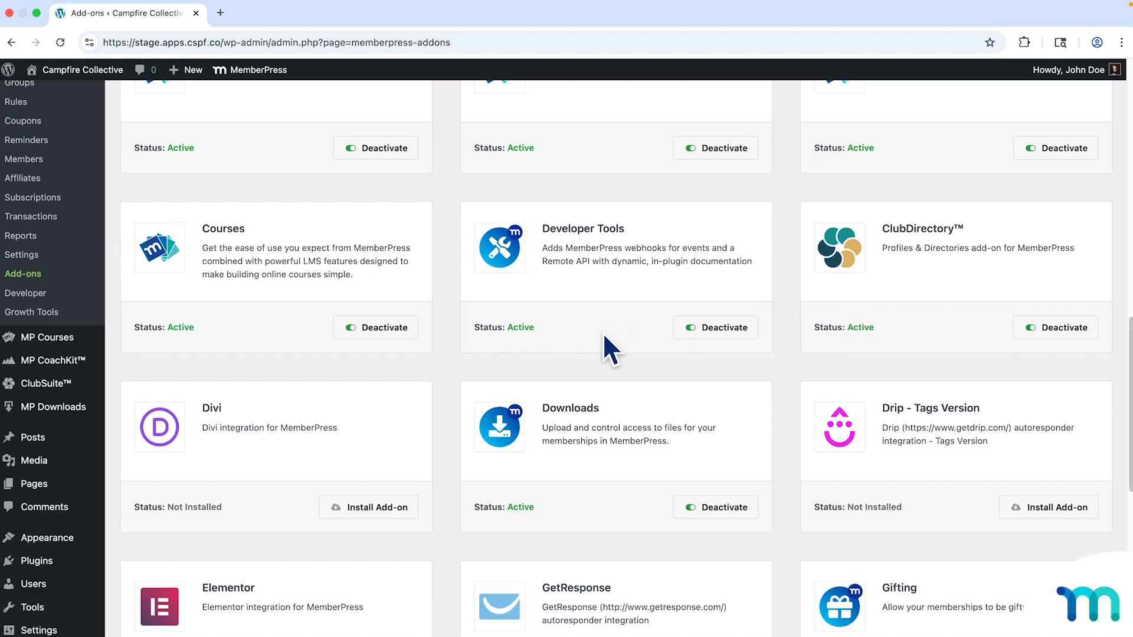
scroll(192, 359, down, 2)
mouse_move(33, 386)
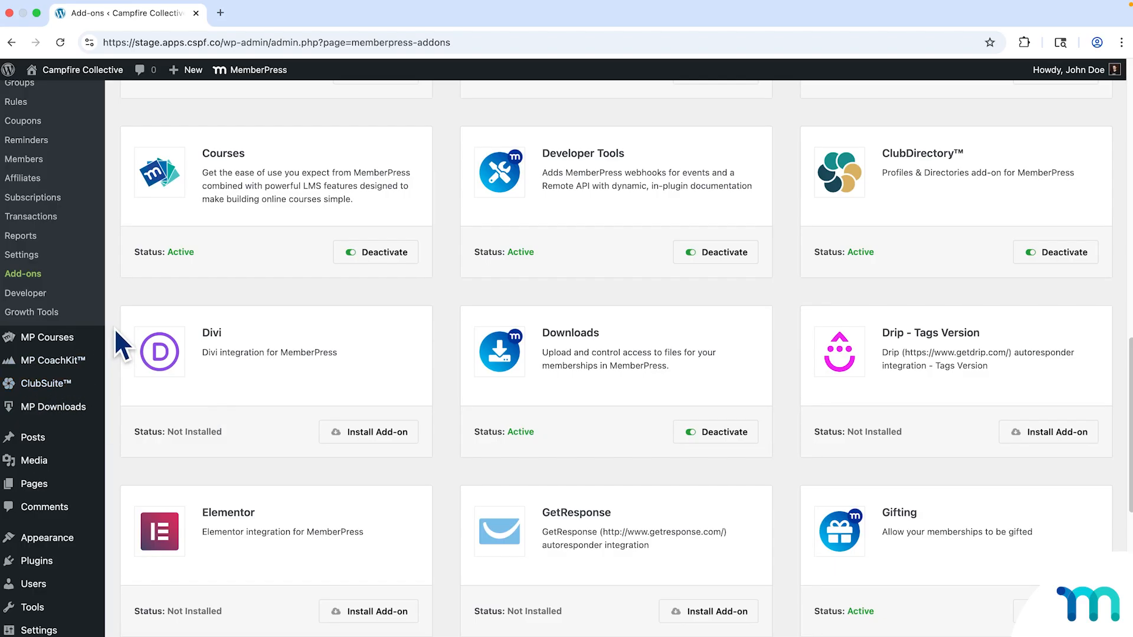
scroll(116, 330, up, 2)
scroll(115, 330, up, 2)
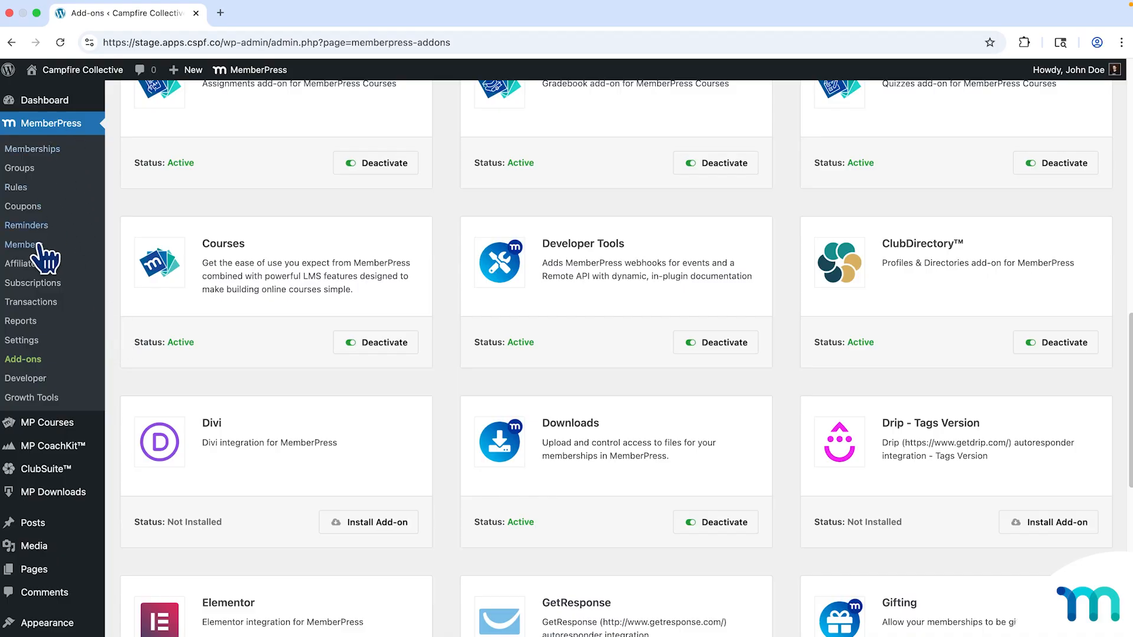
click(21, 341)
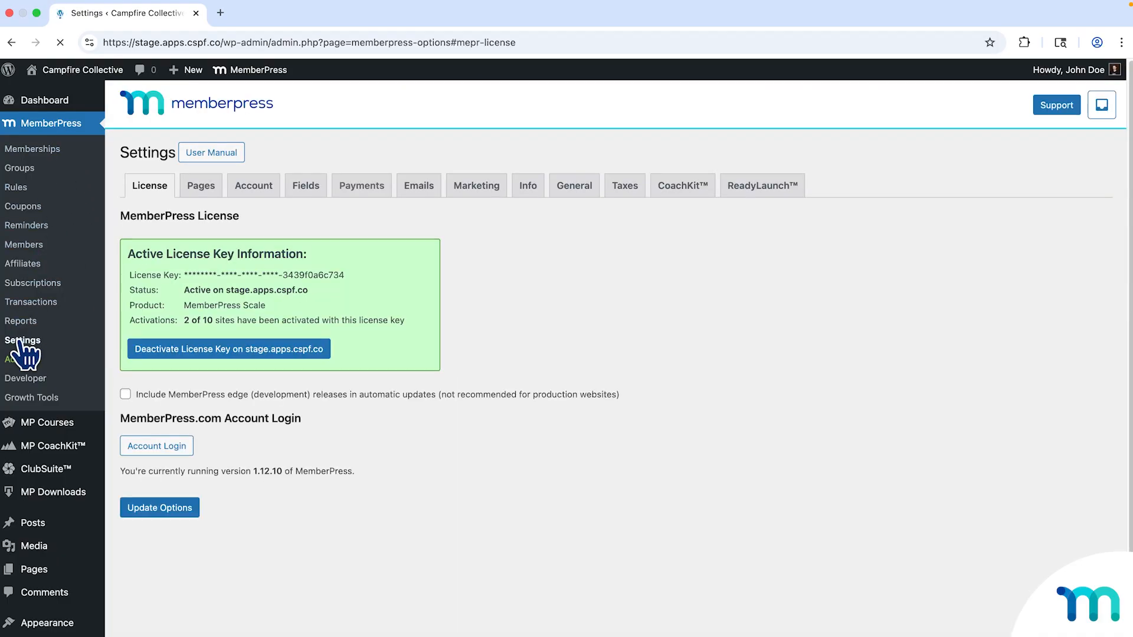
In ReadyLaunch, enable the Directories template, leave User Profiles off, and update the options.
click(774, 189)
scroll(519, 384, down, 1)
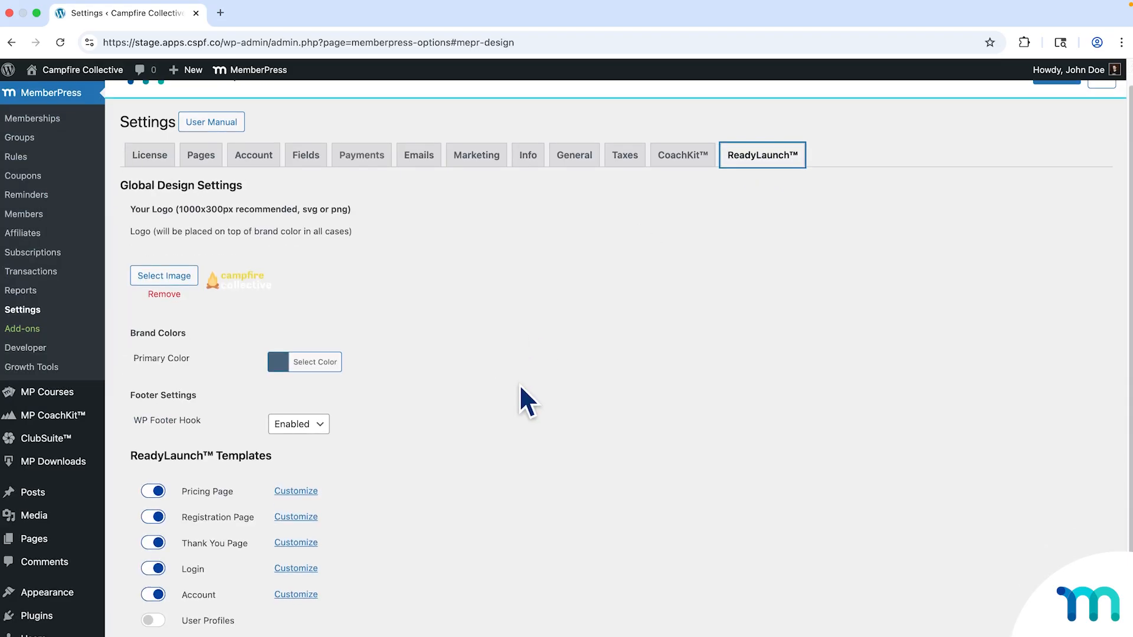
scroll(519, 384, down, 4)
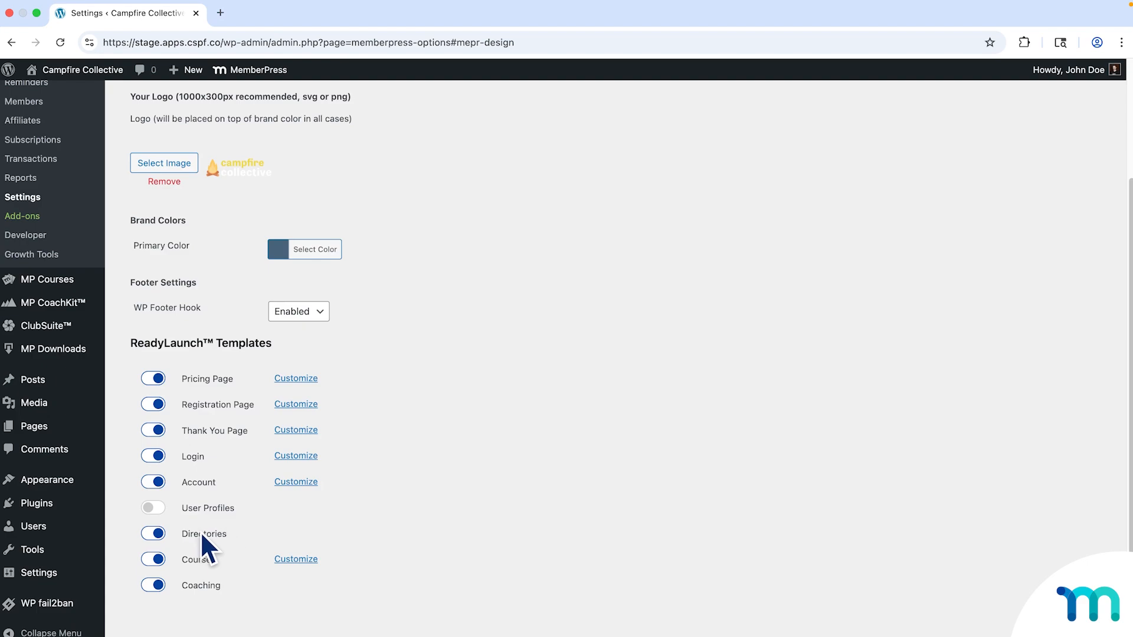
click(153, 507)
click(158, 533)
click(164, 510)
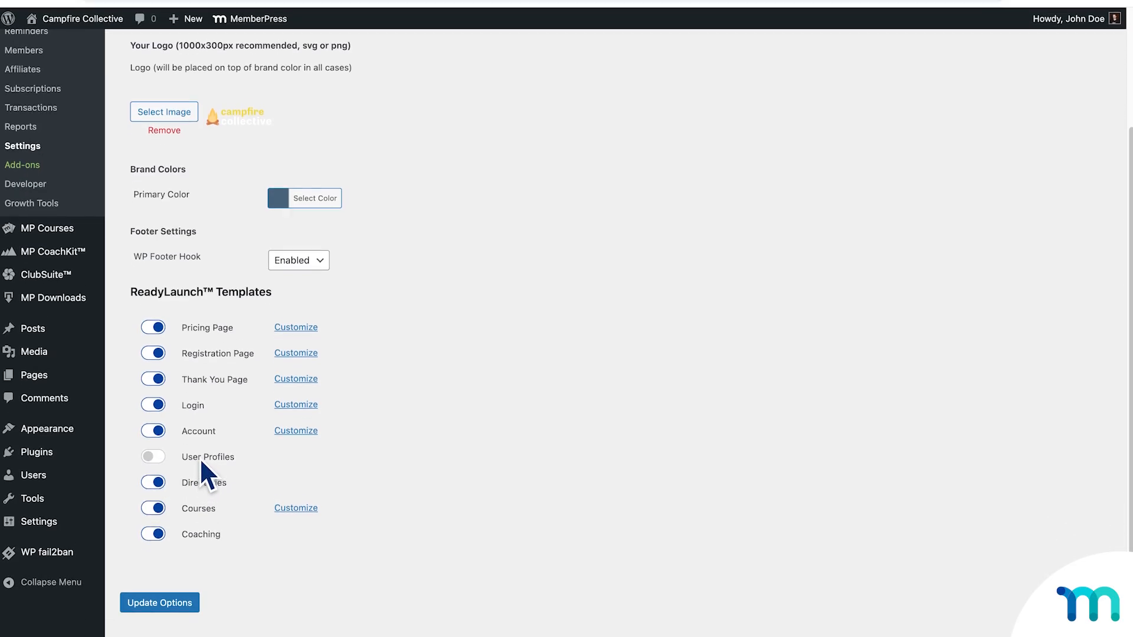
click(184, 596)
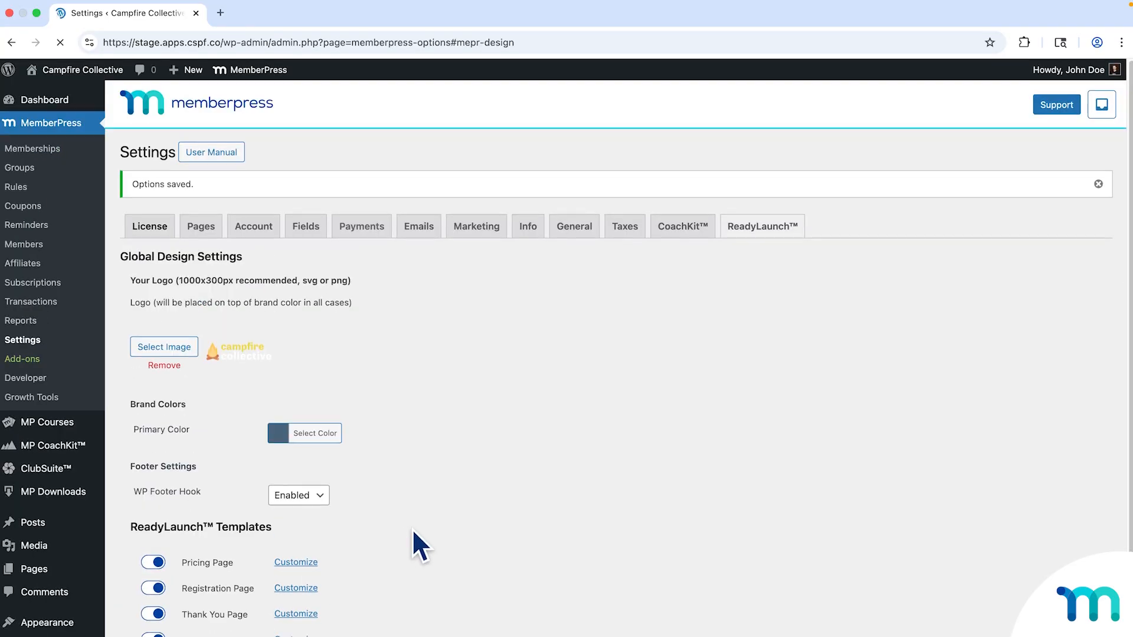
Go to the ClubSuite settings page.
scroll(413, 474, down, 3)
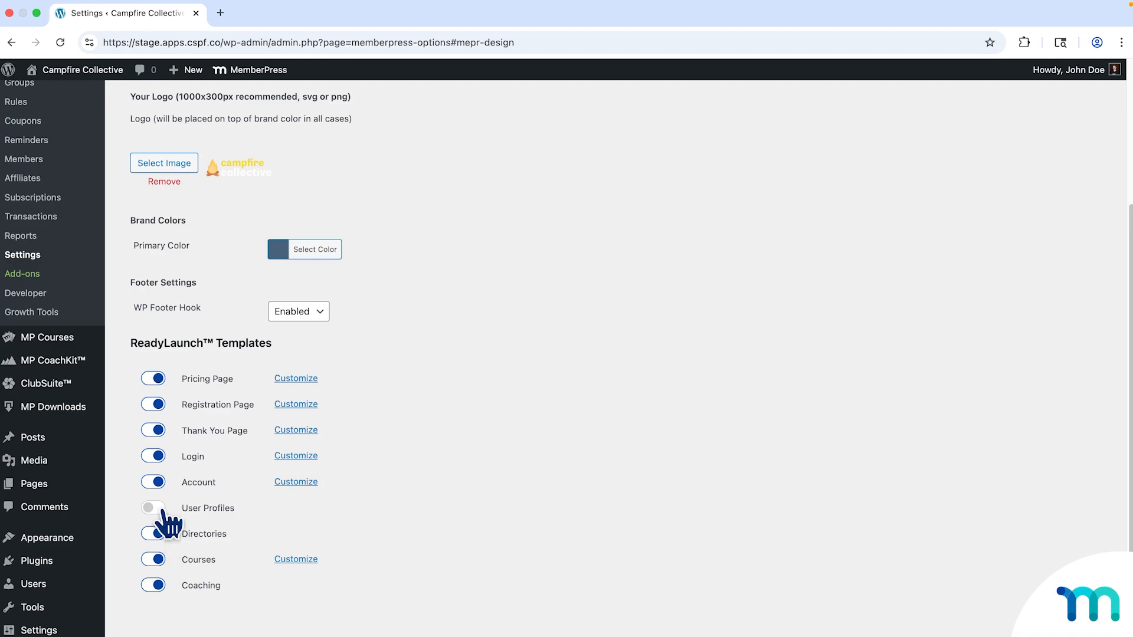
mouse_move(70, 392)
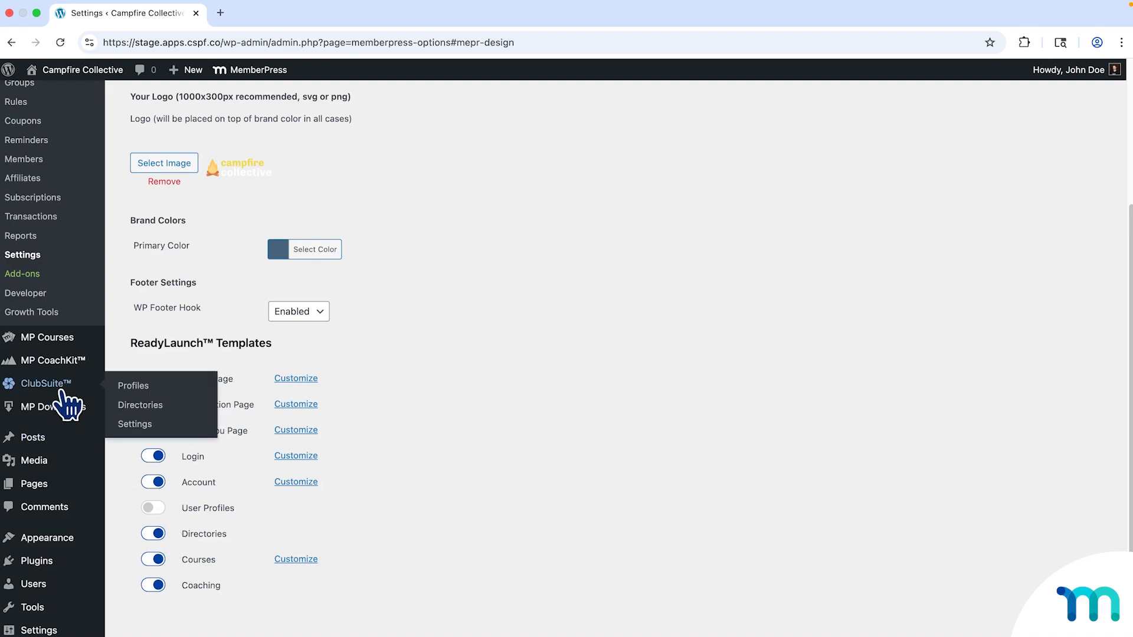
click(148, 428)
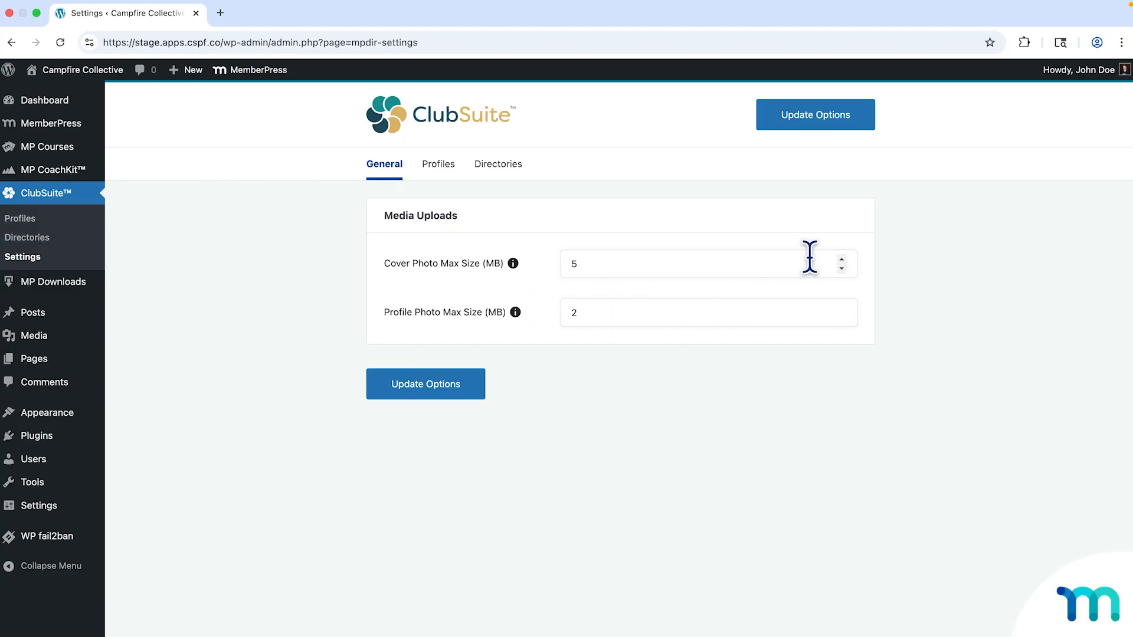
Nudge Cover Photo Max Size up and back down to 5 MB, then go to the Profiles settings.
click(843, 260)
click(844, 260)
click(842, 269)
click(449, 171)
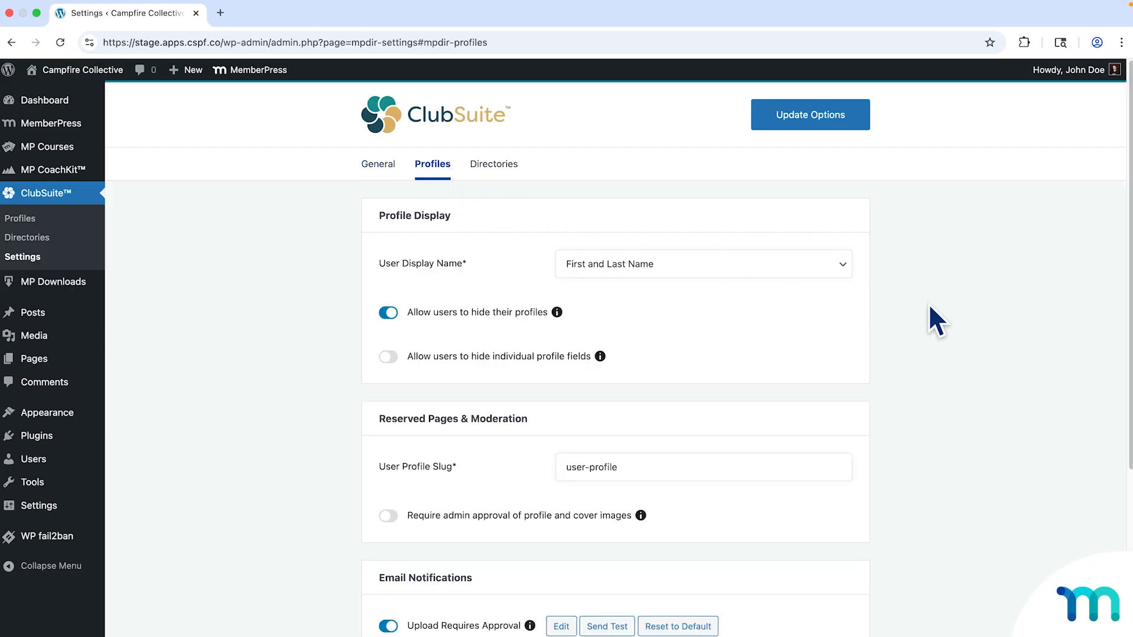
Scroll through the Profile Display card to review display name and profile-hiding options.
scroll(947, 312, down, 2)
scroll(946, 310, down, 2)
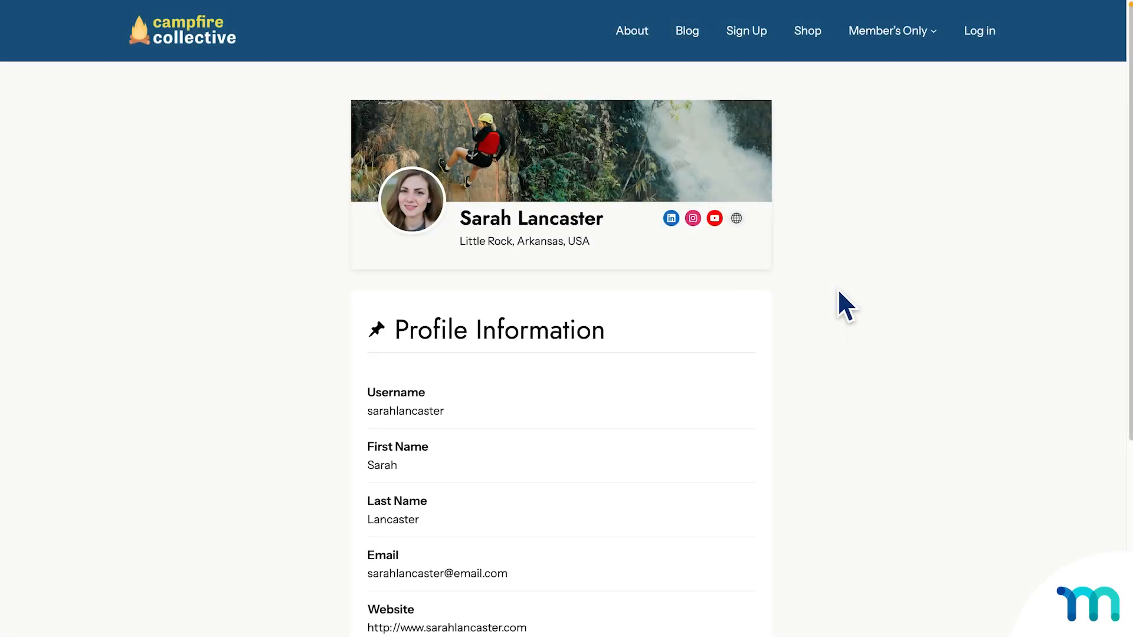
scroll(838, 291, down, 2)
scroll(838, 291, down, 5)
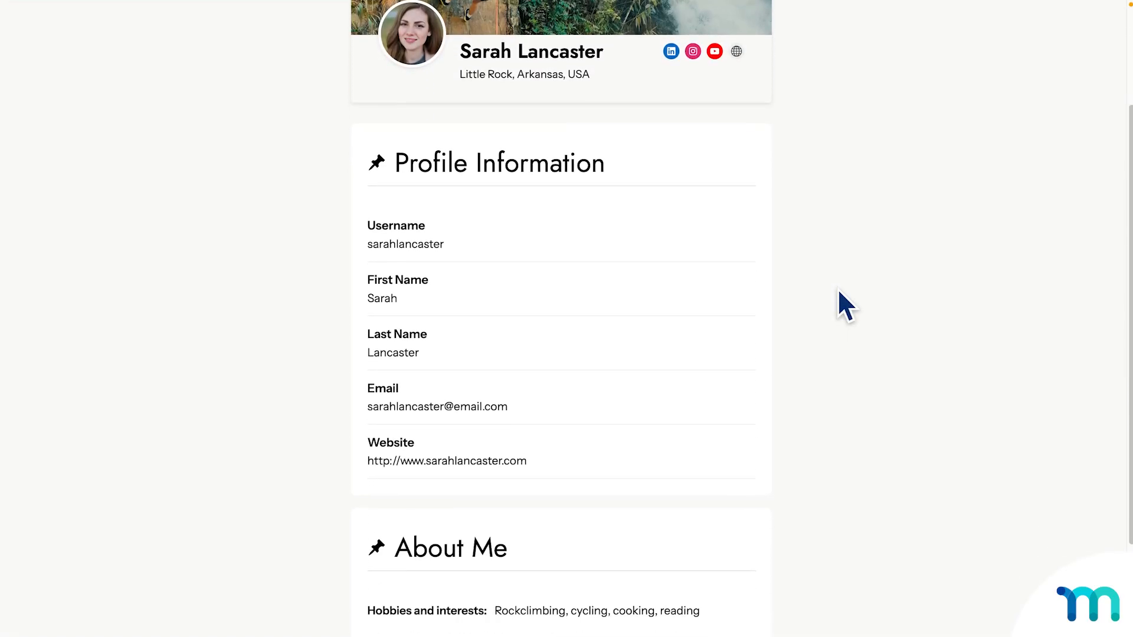
scroll(838, 291, up, 4)
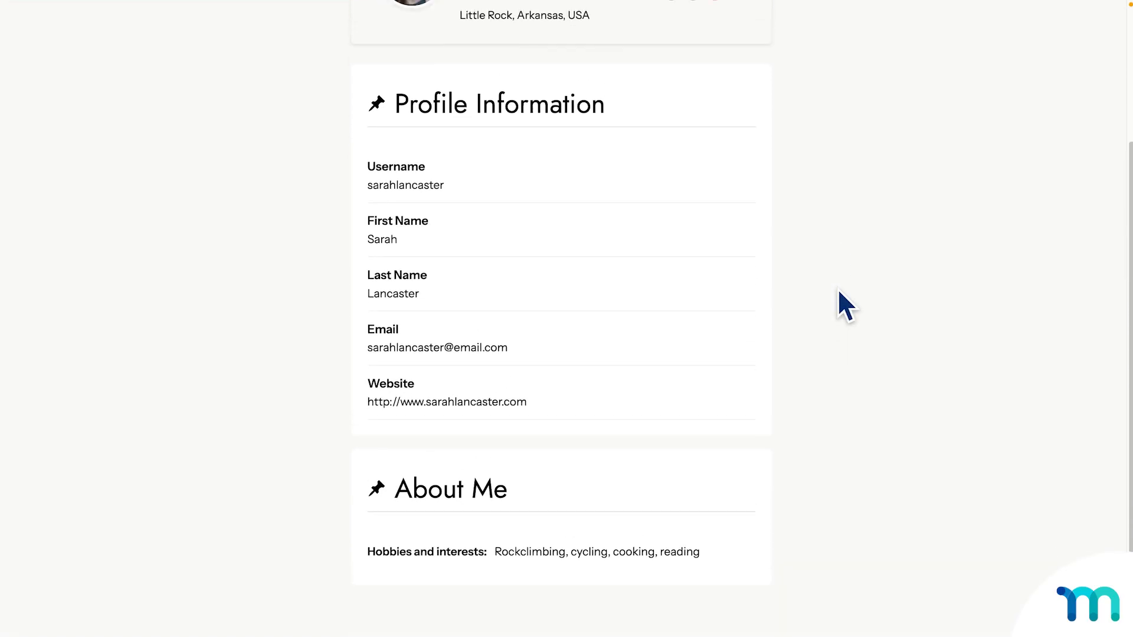
scroll(837, 287, up, 2)
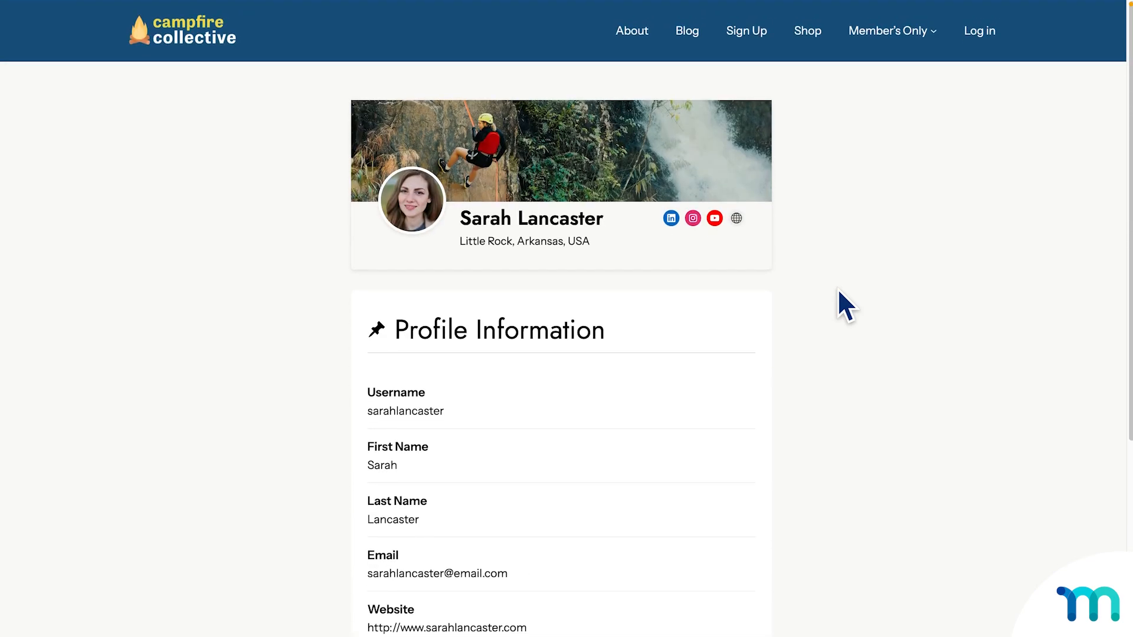
scroll(838, 290, down, 5)
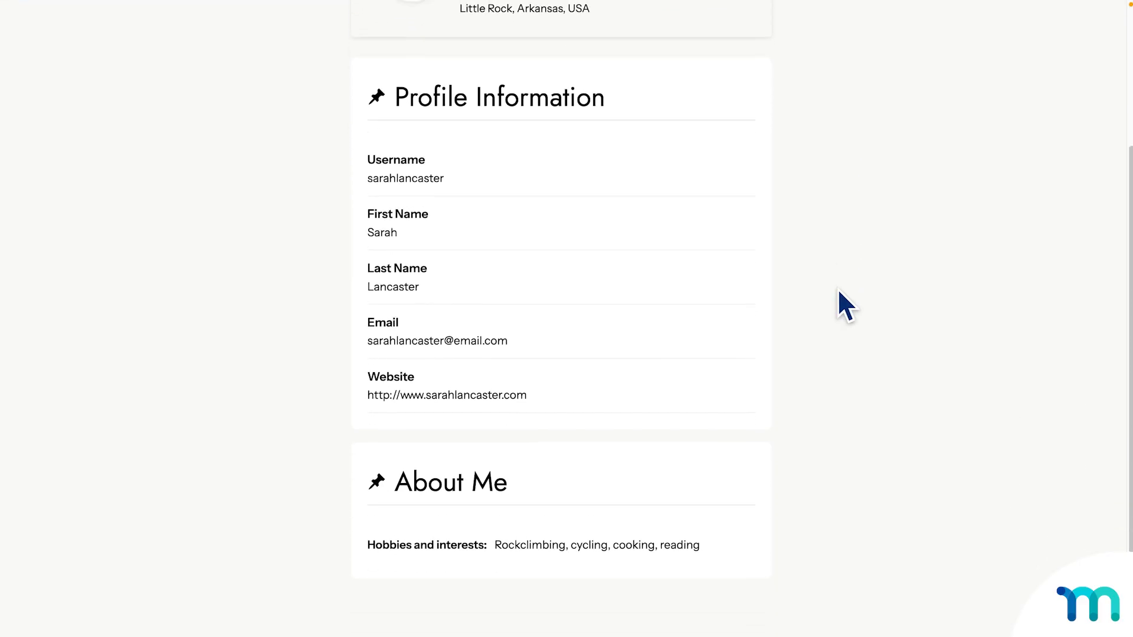
scroll(845, 306, up, 4)
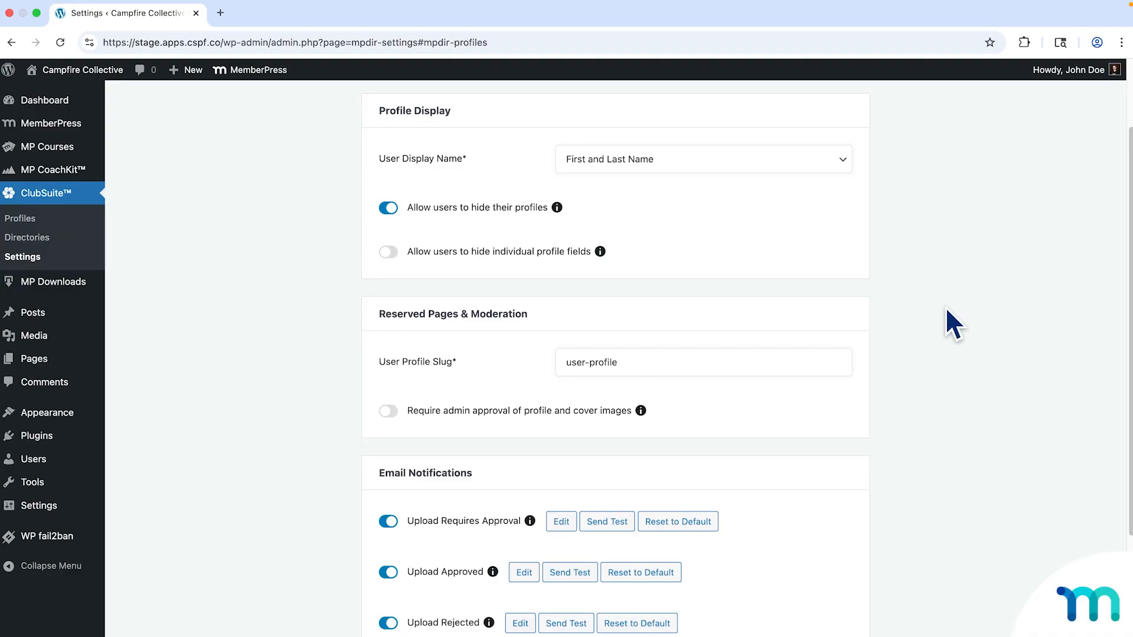
Keep the display name as First and Last Name and leave individual profile field hiding off.
click(845, 171)
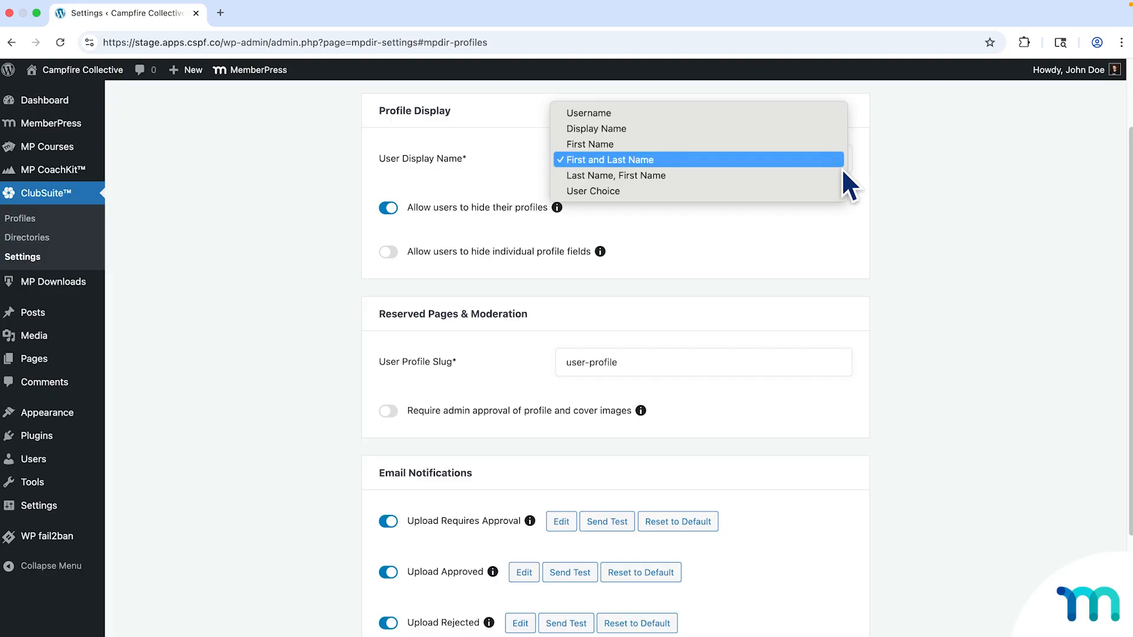
click(849, 171)
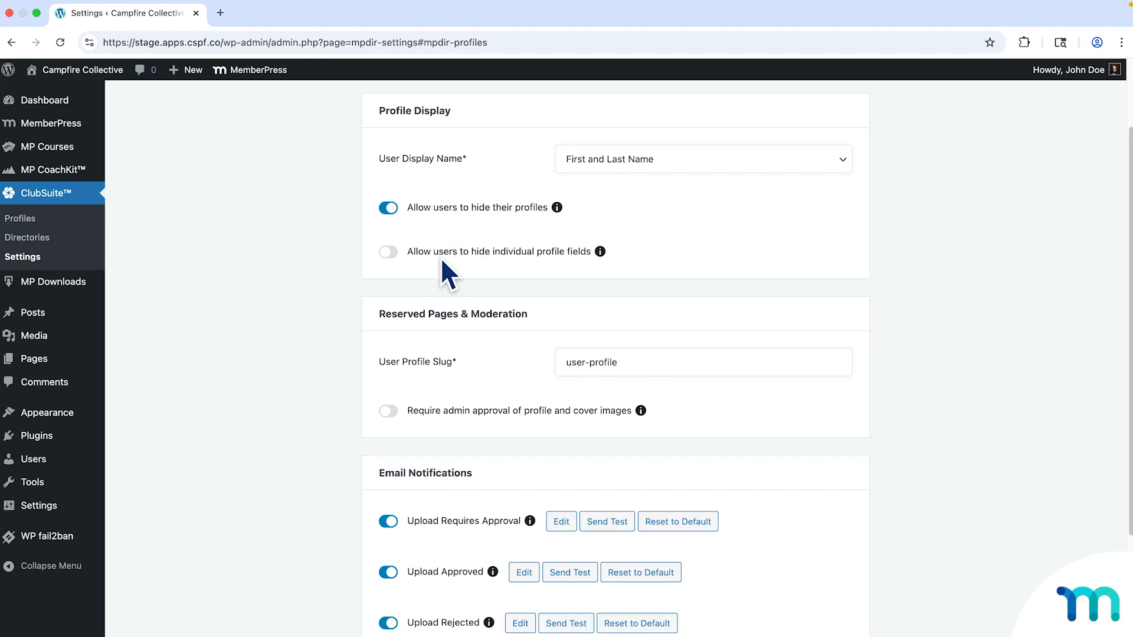
click(391, 254)
click(392, 254)
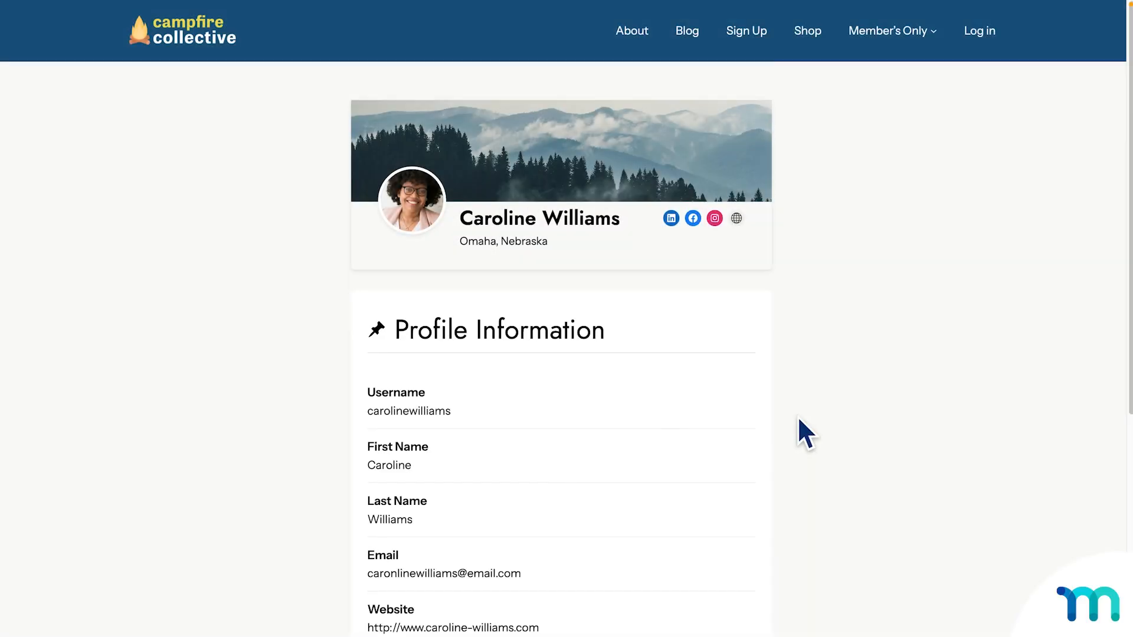
Read the help explanation for hiding individual profile fields, then dismiss it.
scroll(799, 419, down, 5)
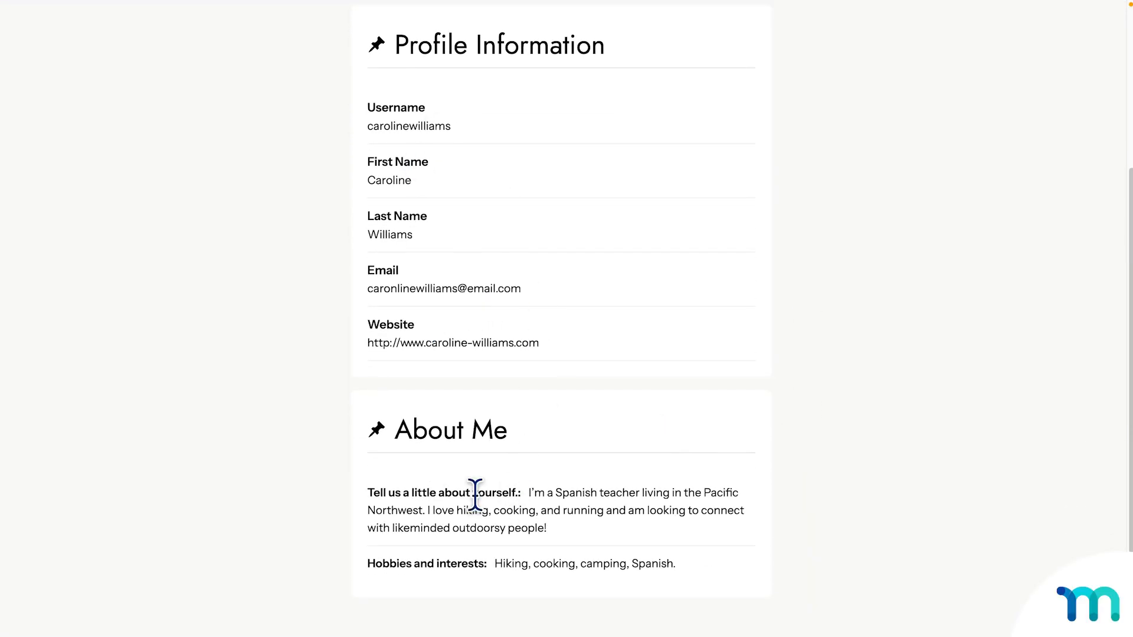
scroll(501, 504, down, 2)
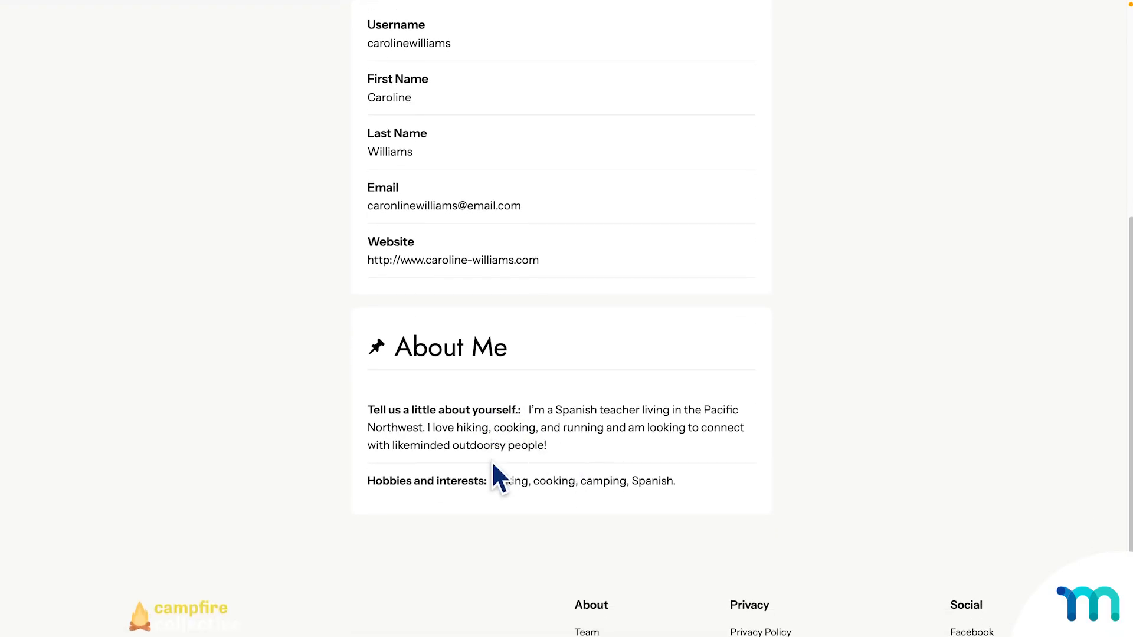
scroll(623, 346, up, 1)
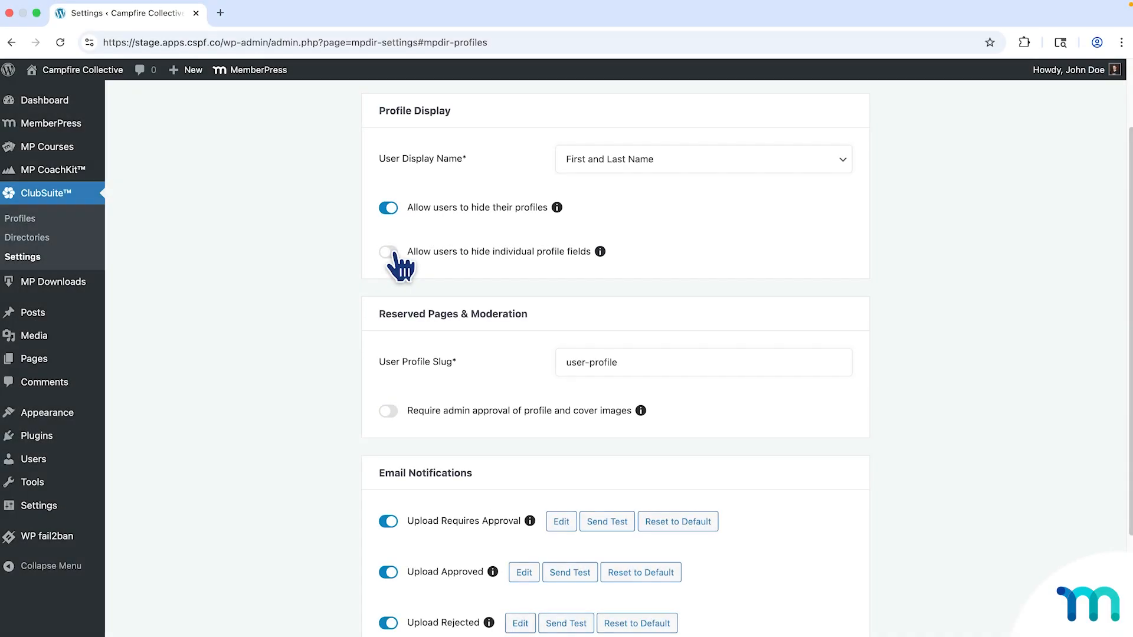
click(599, 251)
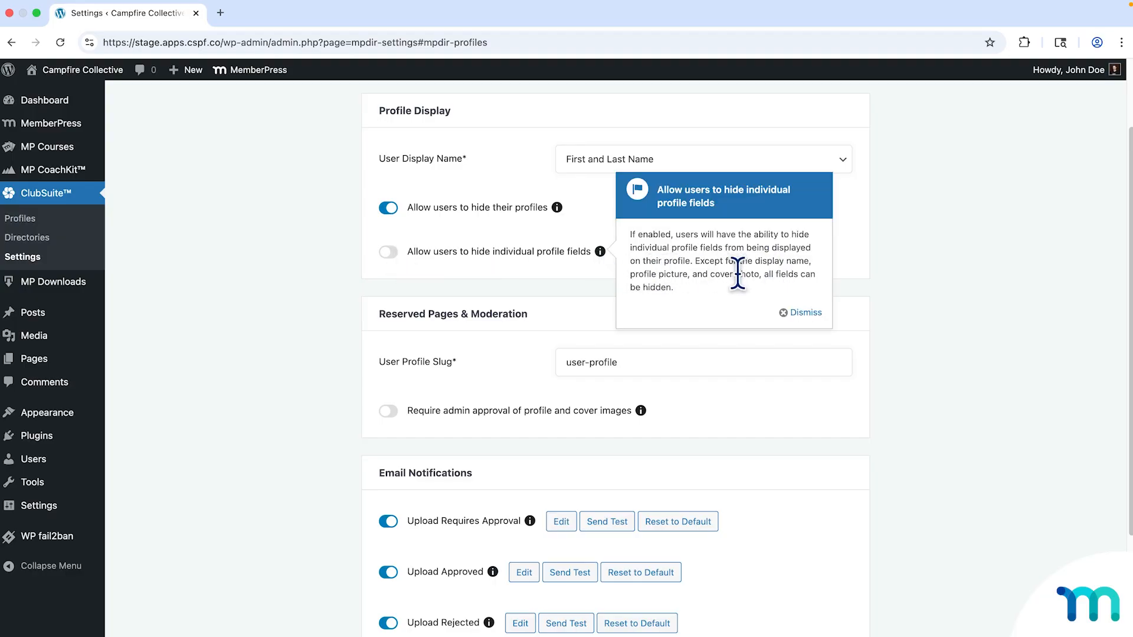
click(794, 315)
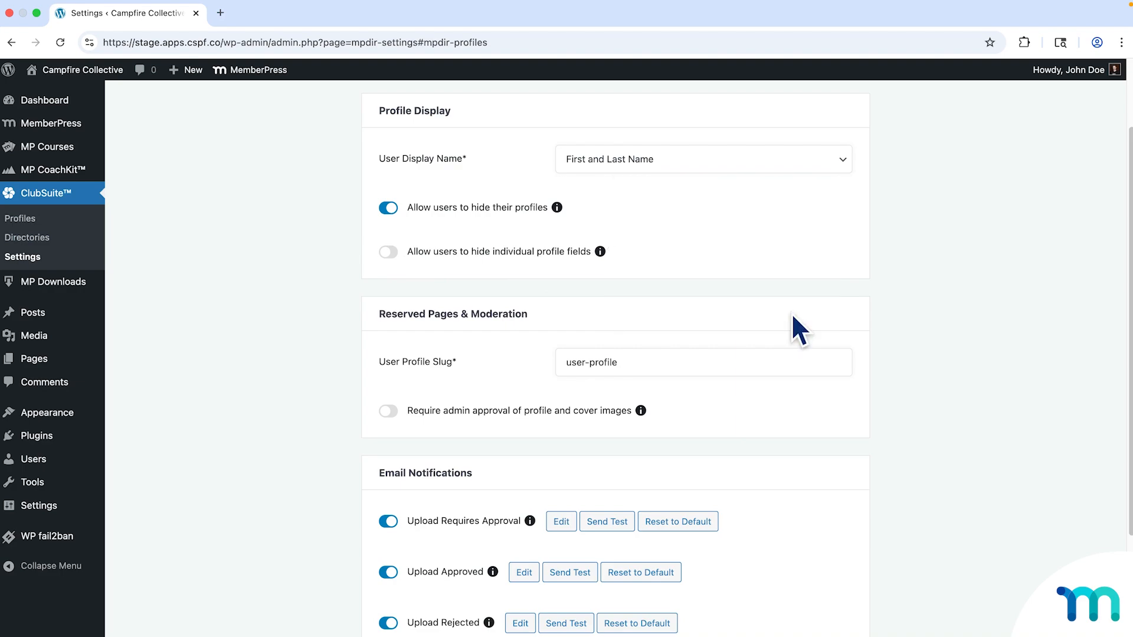
scroll(792, 314, down, 4)
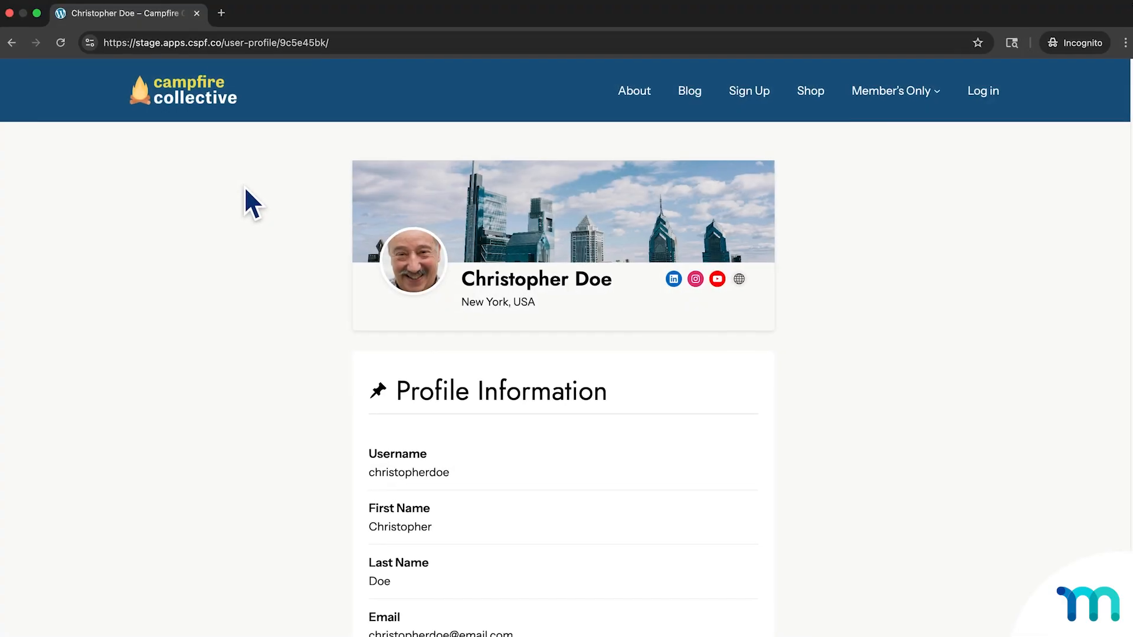
Match the user-profile slug in the profile URL to the settings field, then require admin image approval.
click(277, 42)
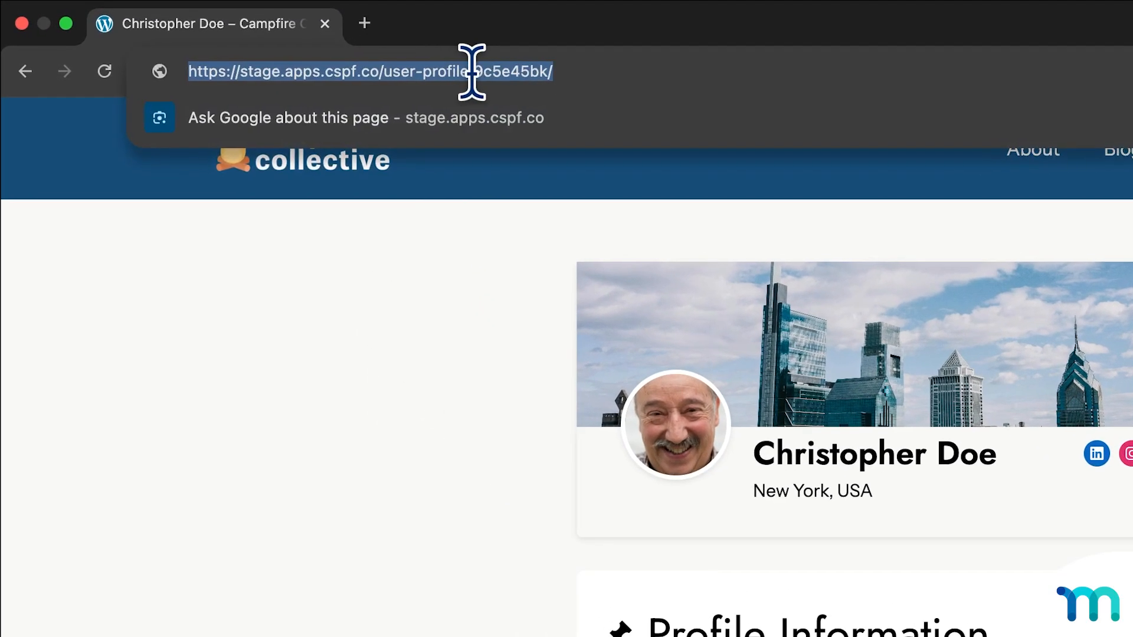
click(459, 71)
drag(455, 72, 391, 81)
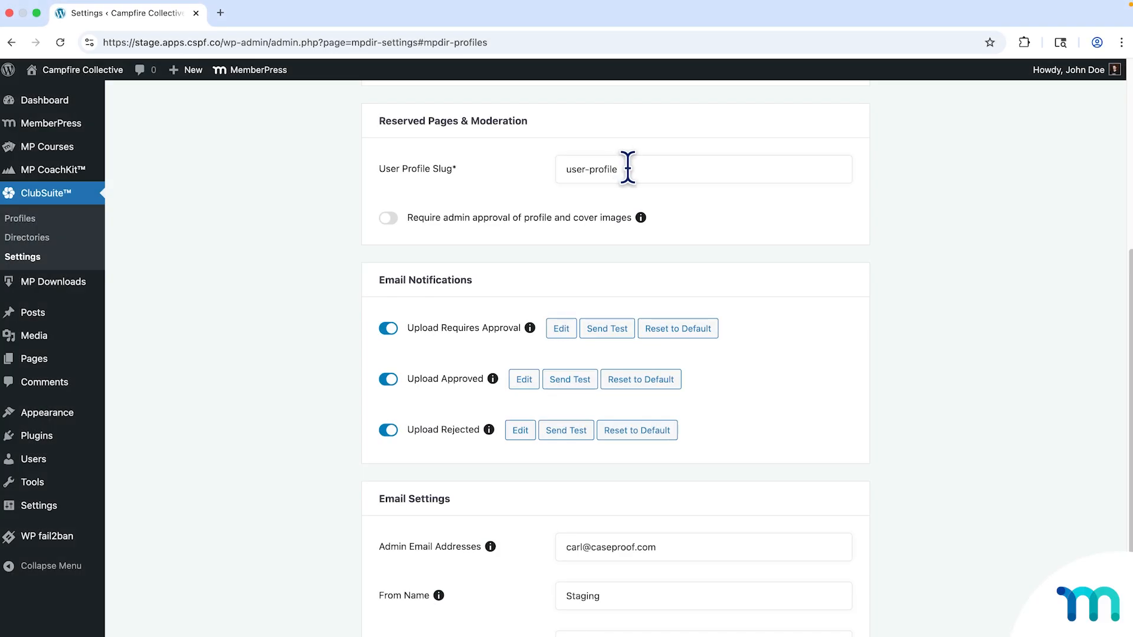
drag(627, 169, 564, 168)
click(633, 169)
click(391, 220)
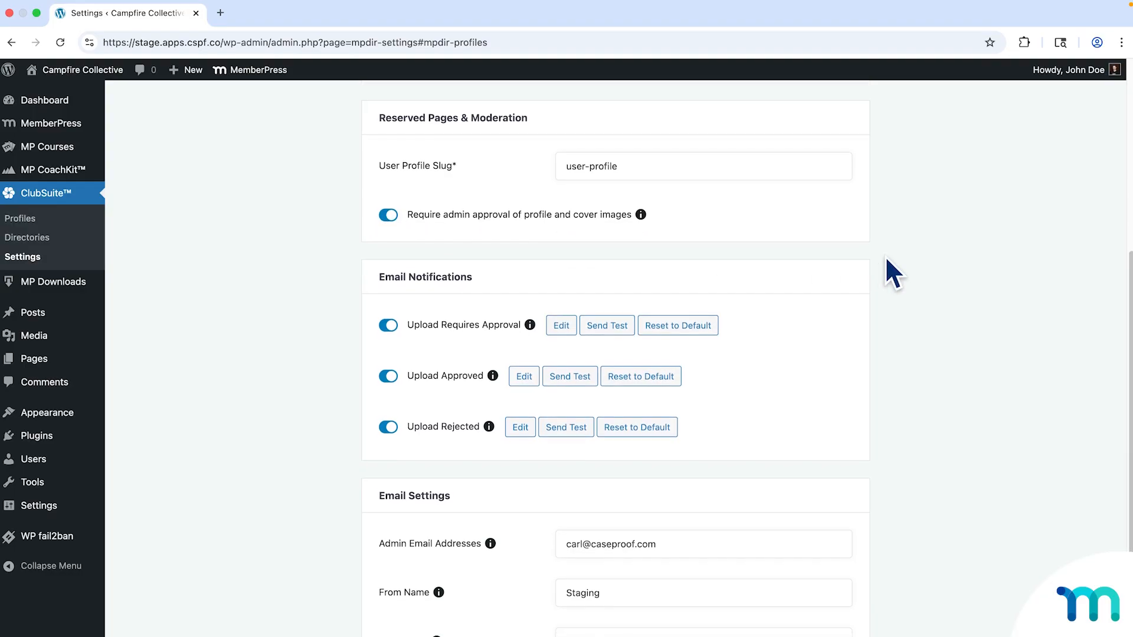
scroll(884, 259, down, 3)
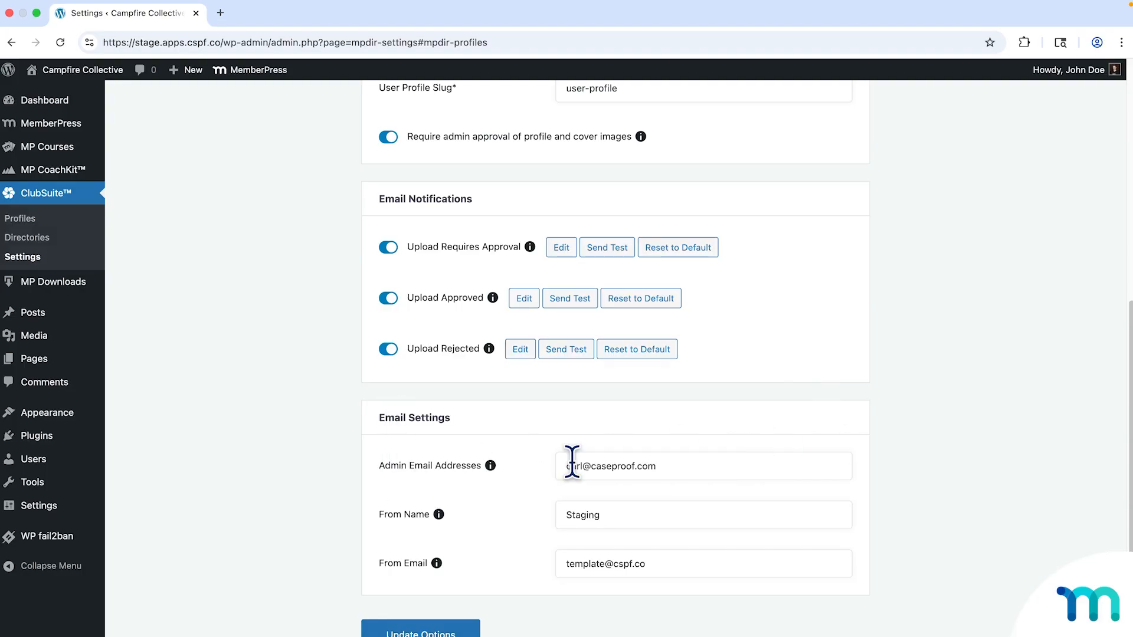
click(678, 463)
text(, etc@#emai)
key(BackSpace)
key(BackSpace)
key(BackSpace)
key(BackSpace)
key(BackSpace)
text(email)
key(BackSpace)
key(BackSpace)
key(BackSpace)
key(BackSpace)
key(BackSpace)
key(BackSpace)
key(BackSpace)
key(BackSpace)
key(BackSpace)
click(524, 521)
click(391, 351)
click(392, 300)
click(392, 299)
click(390, 349)
Review the body and sign-off of the Upload Requires Approval email template.
click(568, 252)
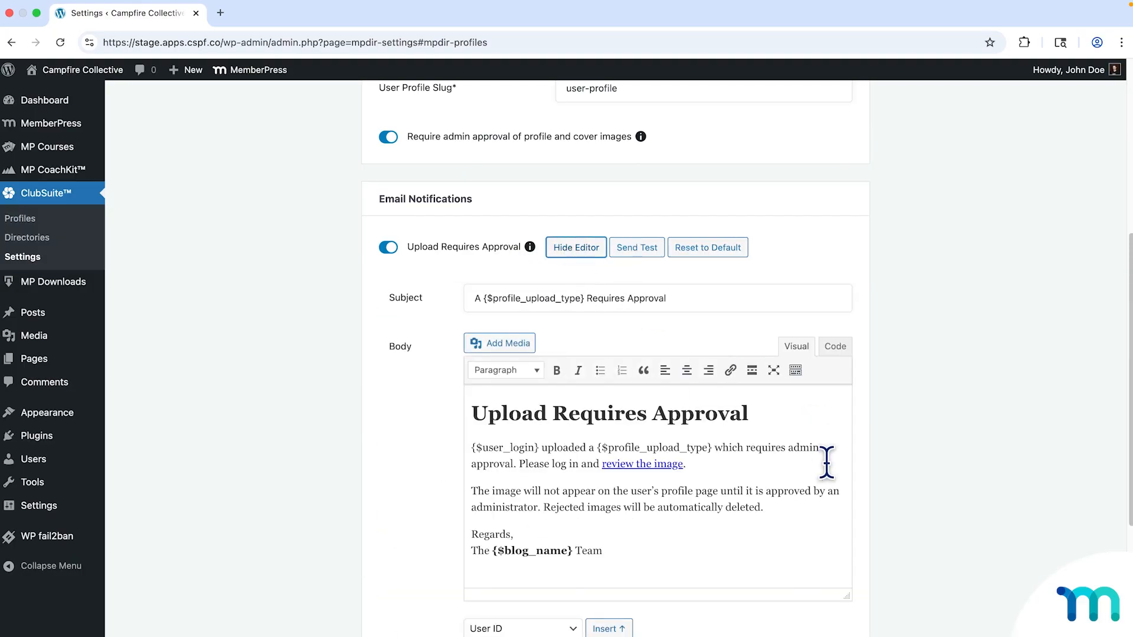
scroll(812, 466, down, 2)
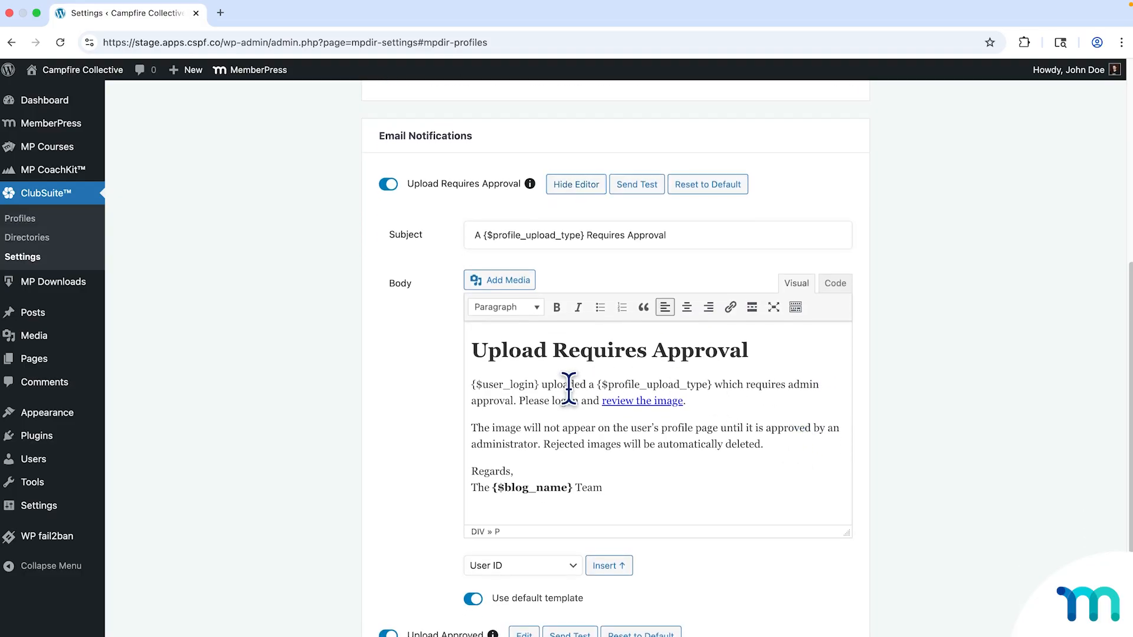
click(585, 427)
click(523, 465)
click(652, 459)
click(578, 187)
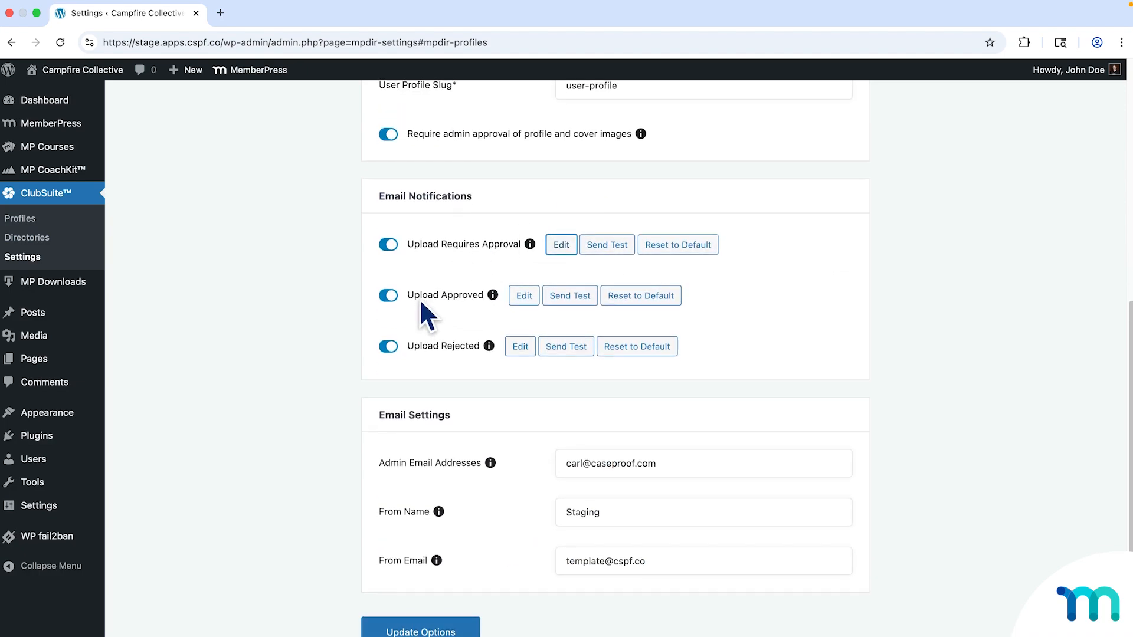
Check the Upload Approved and Rejected templates, keep Rejected enabled, and save the profile settings.
click(521, 297)
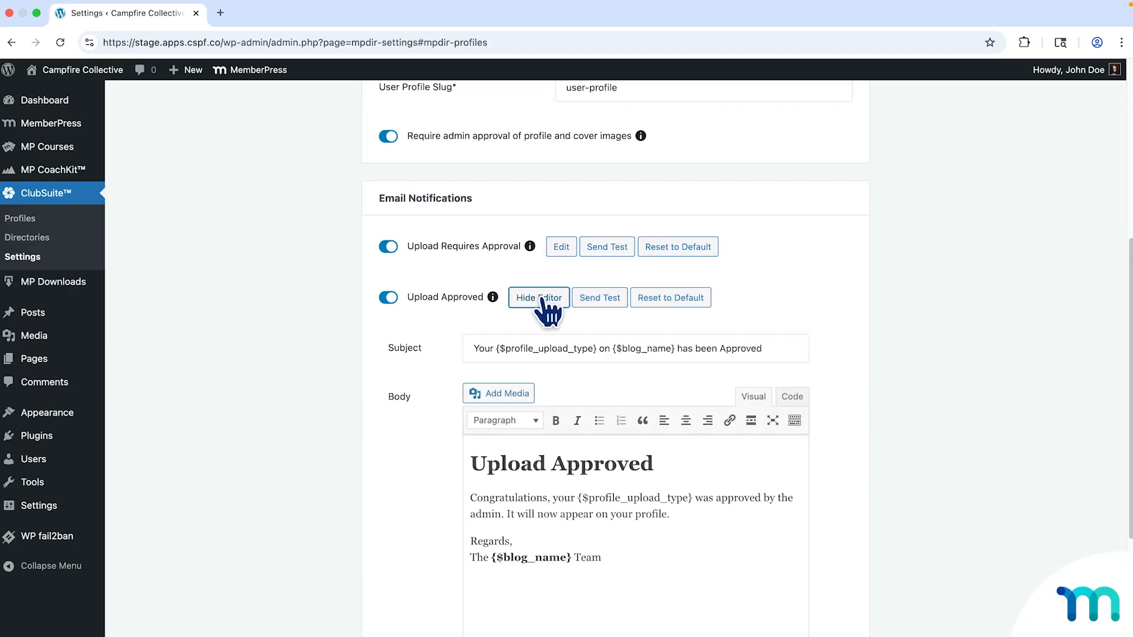
click(542, 300)
click(519, 350)
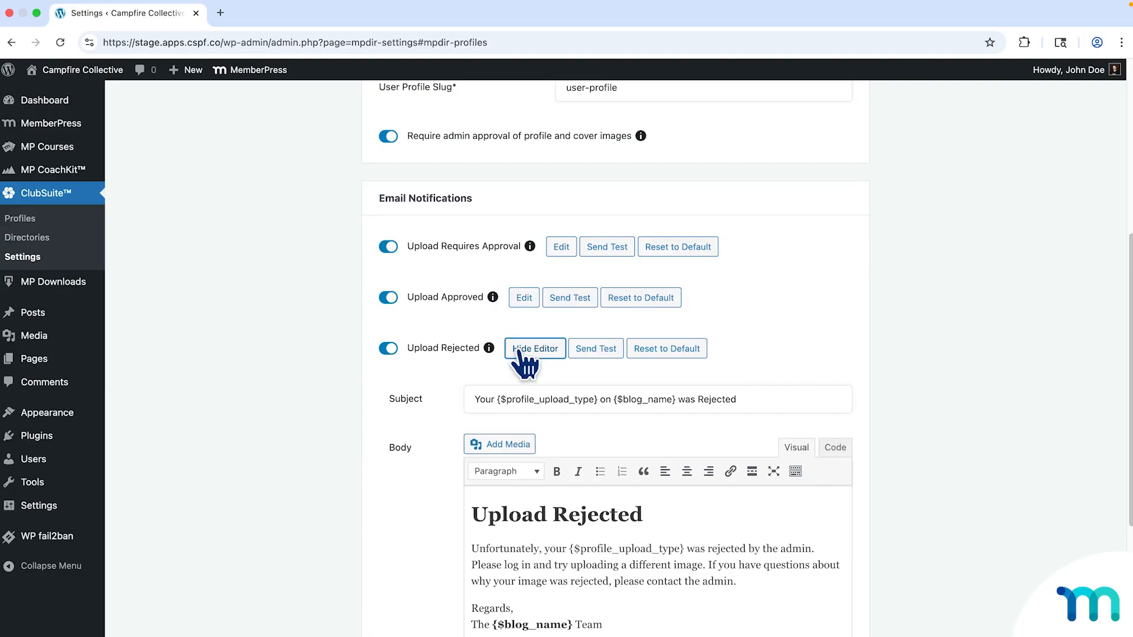
click(519, 350)
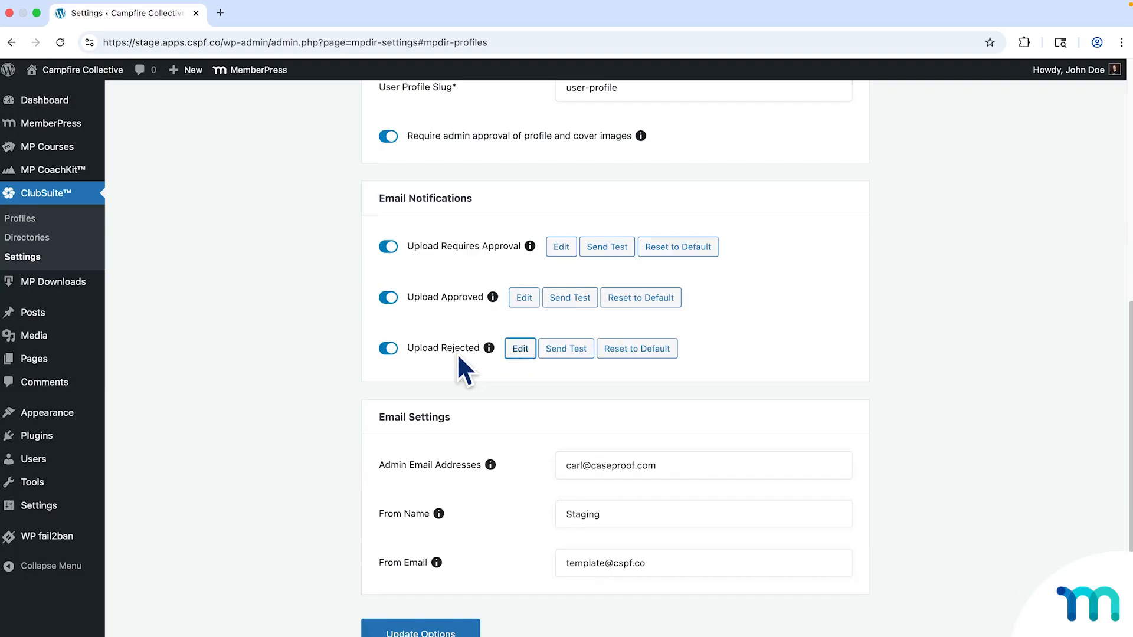
click(458, 354)
click(459, 349)
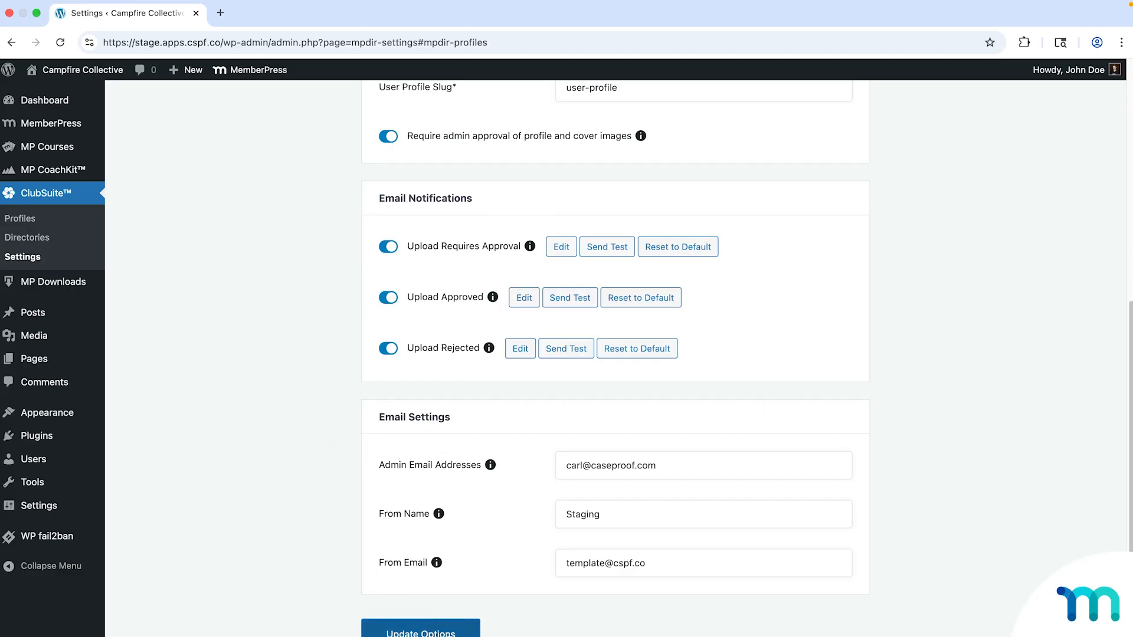
click(421, 630)
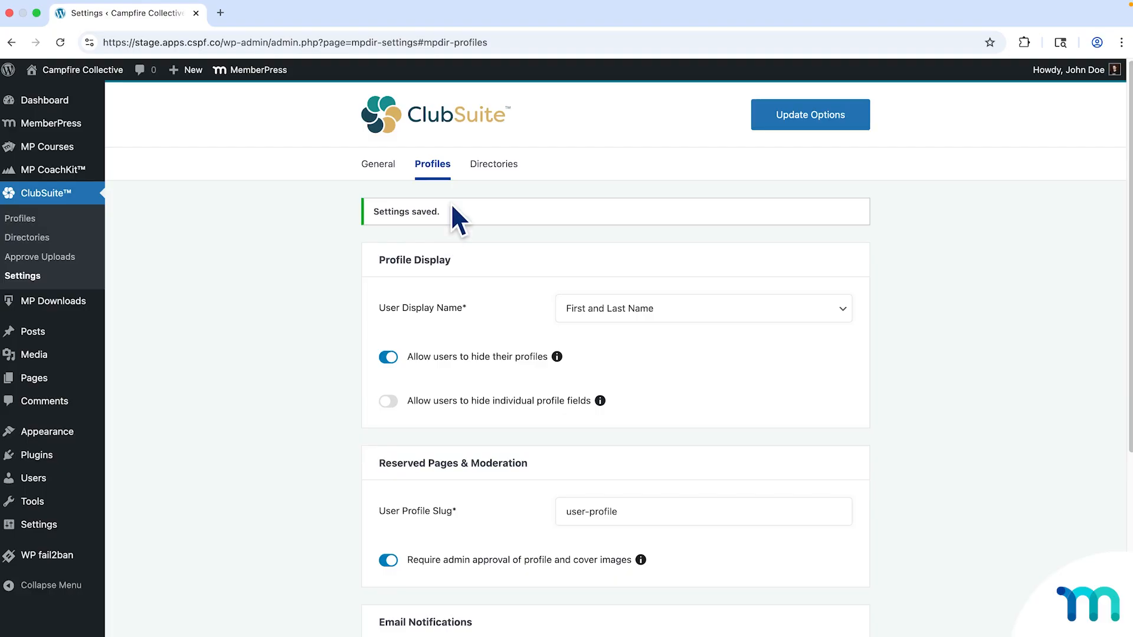
Switch to the ClubSuite Directories settings tab.
click(494, 168)
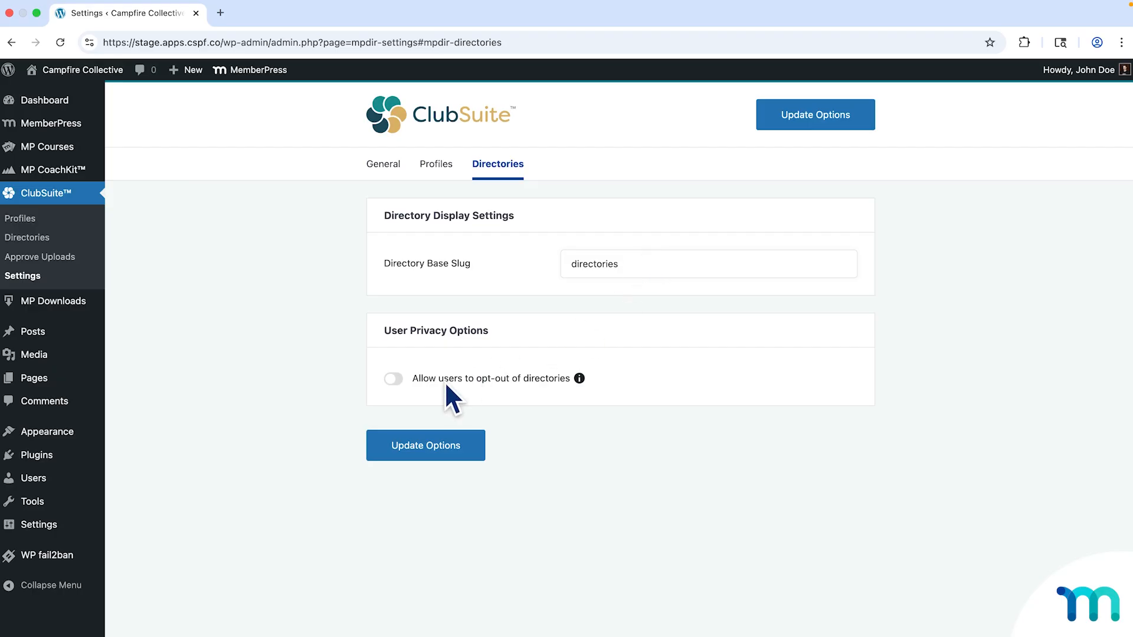
Toggle 'Allow users to opt-out of directories' on and off twice, leaving it off.
click(398, 380)
click(398, 380)
click(394, 378)
click(394, 378)
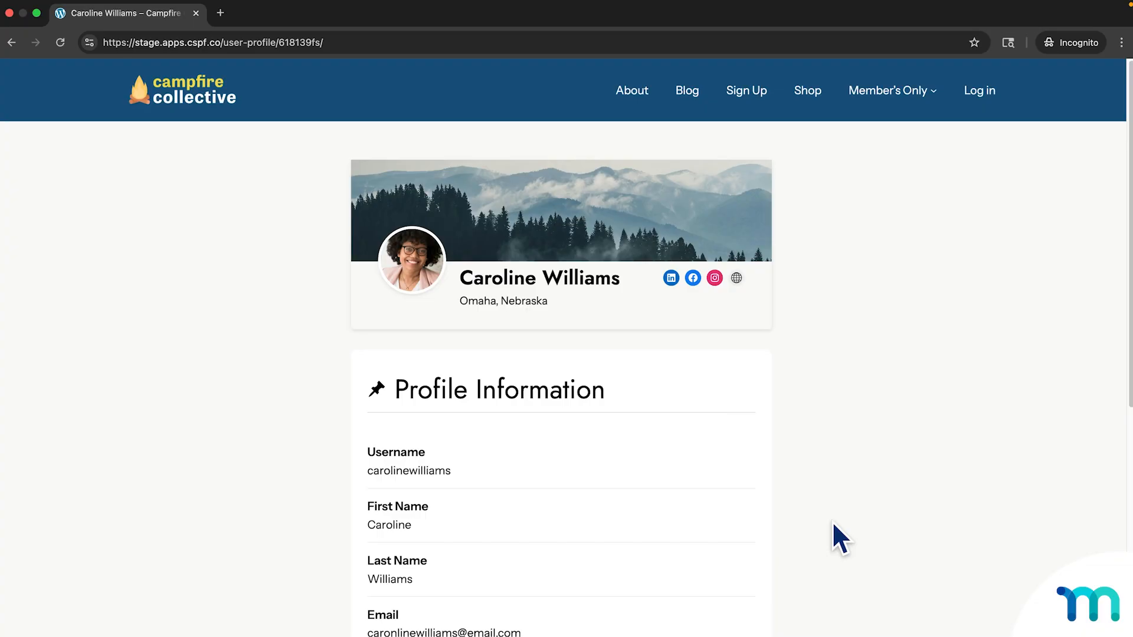
Scroll down the member's public profile to the About Me section and back up to the top.
scroll(833, 524, down, 5)
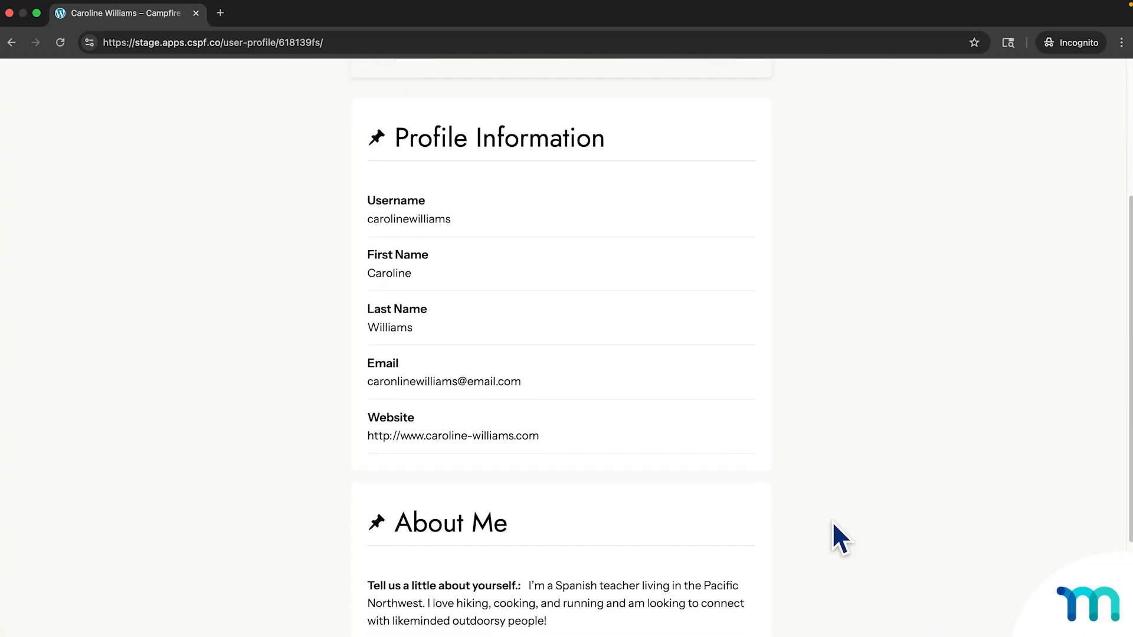
scroll(833, 524, down, 4)
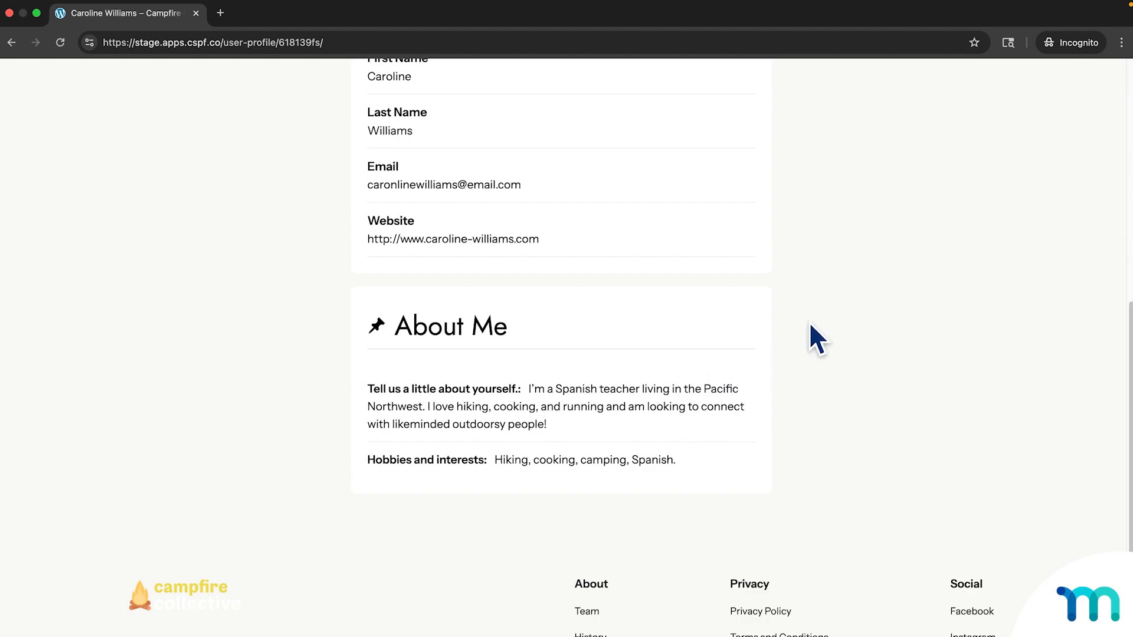
scroll(810, 325, up, 3)
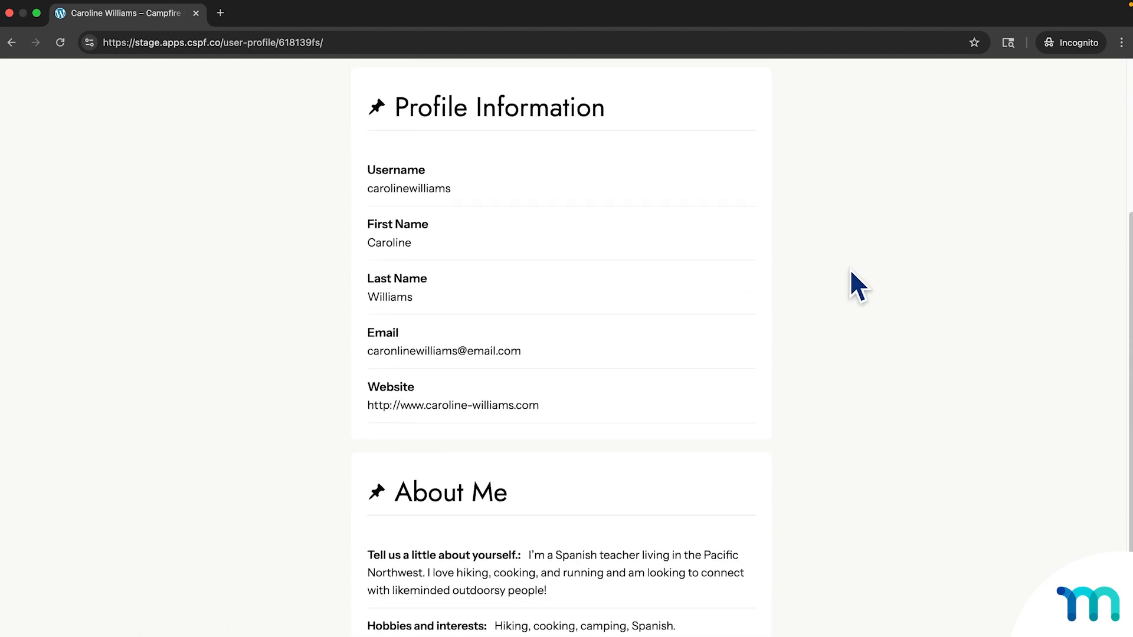
scroll(850, 272, up, 3)
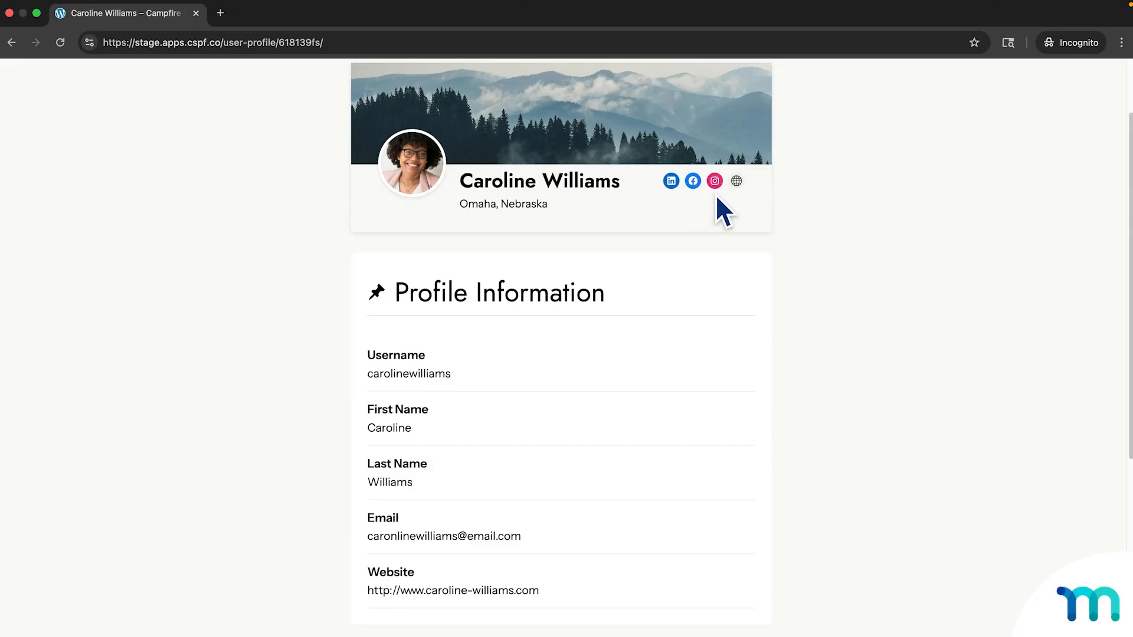
scroll(820, 224, up, 2)
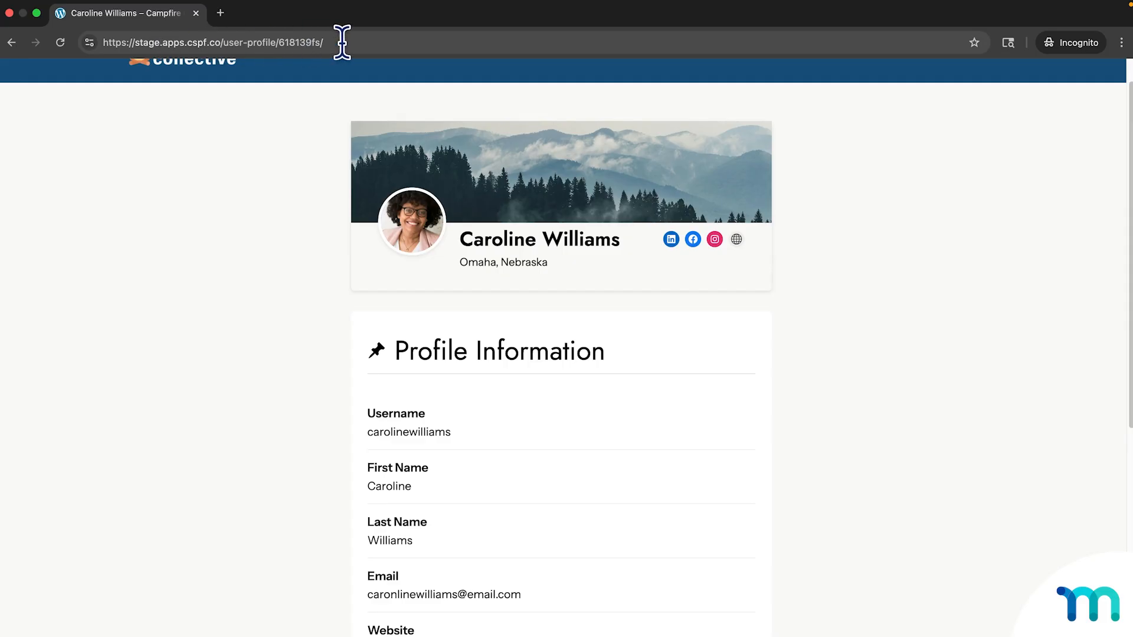
scroll(318, 142, up, 1)
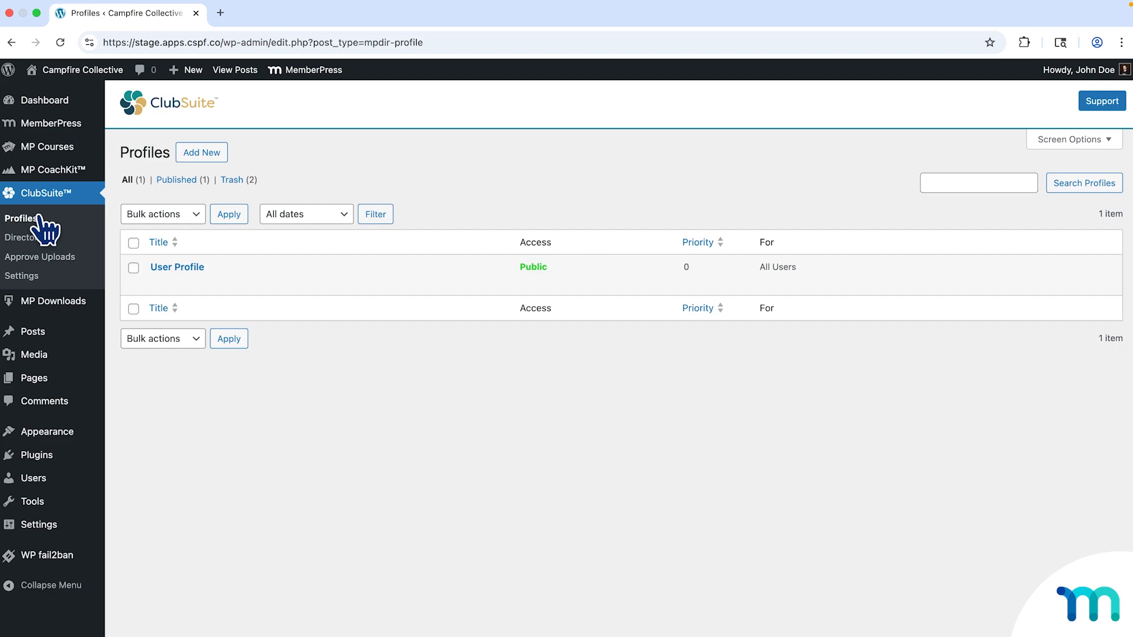
Go to ClubSuite > Profiles, where the single public User Profile sits at priority 0.
mouse_move(217, 275)
mouse_move(154, 276)
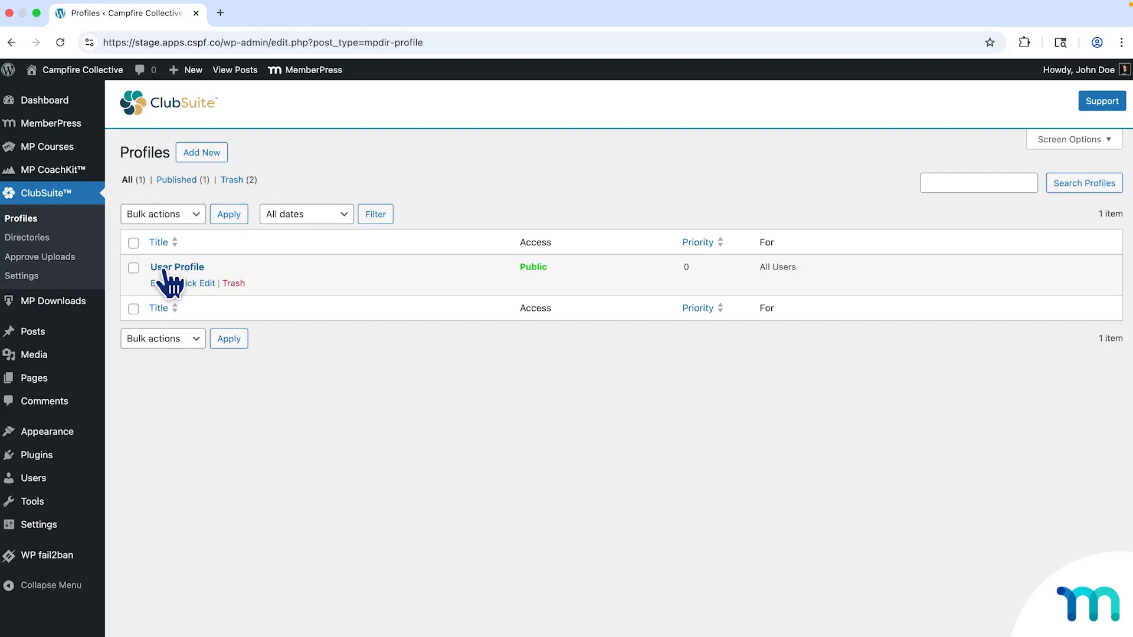
mouse_move(83, 71)
right_click(87, 94)
click(89, 98)
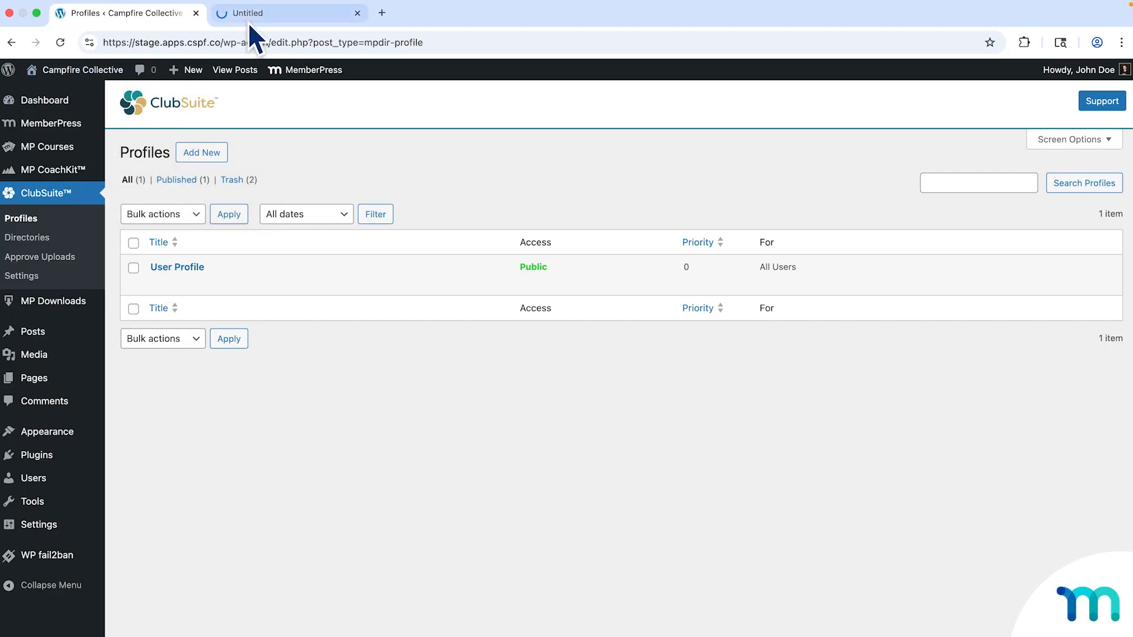
click(257, 16)
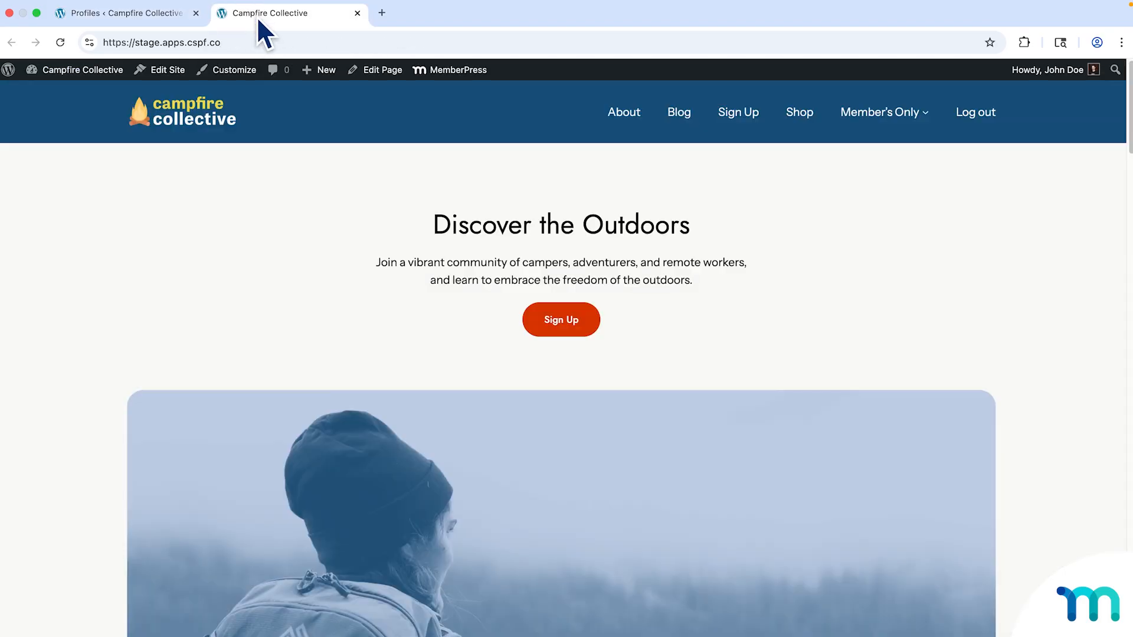
click(736, 115)
scroll(860, 290, down, 5)
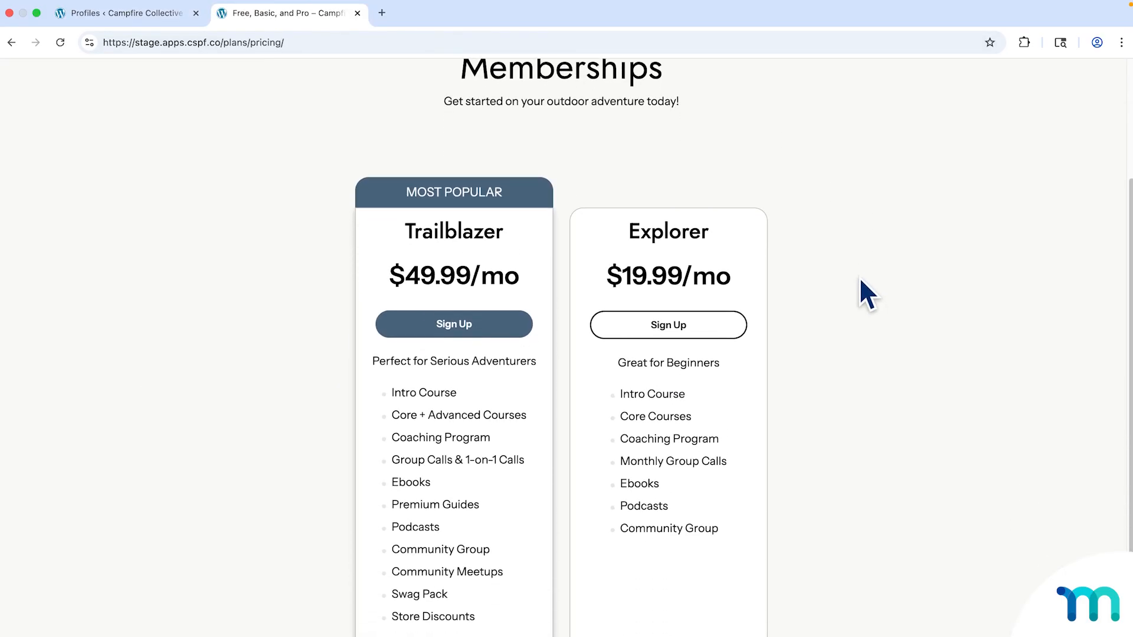
scroll(859, 274, up, 1)
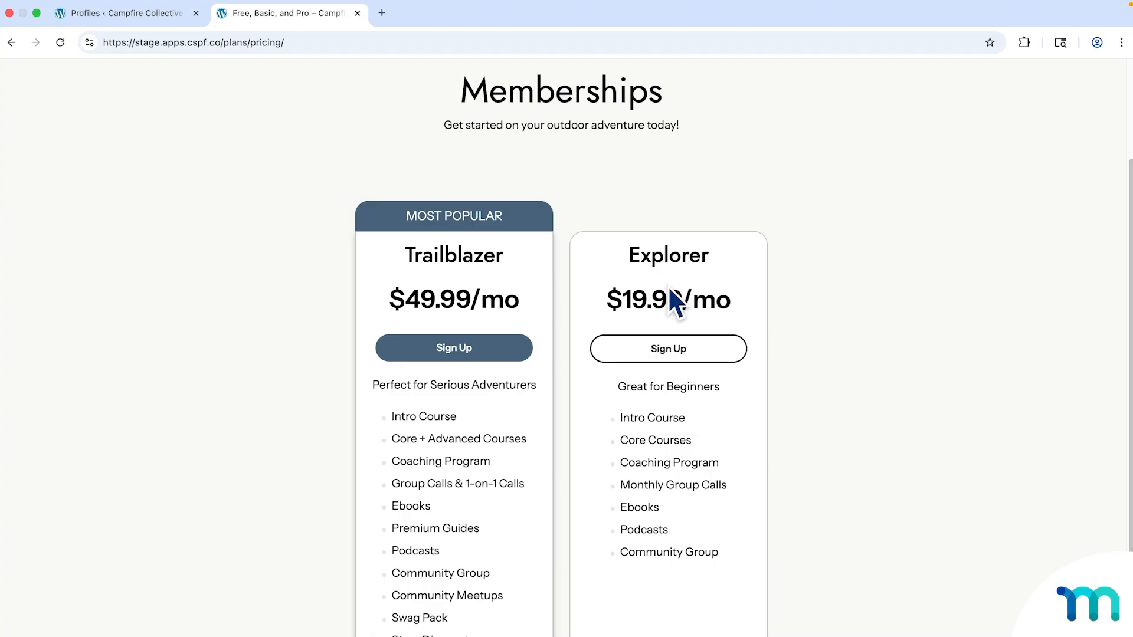
drag(405, 255, 509, 261)
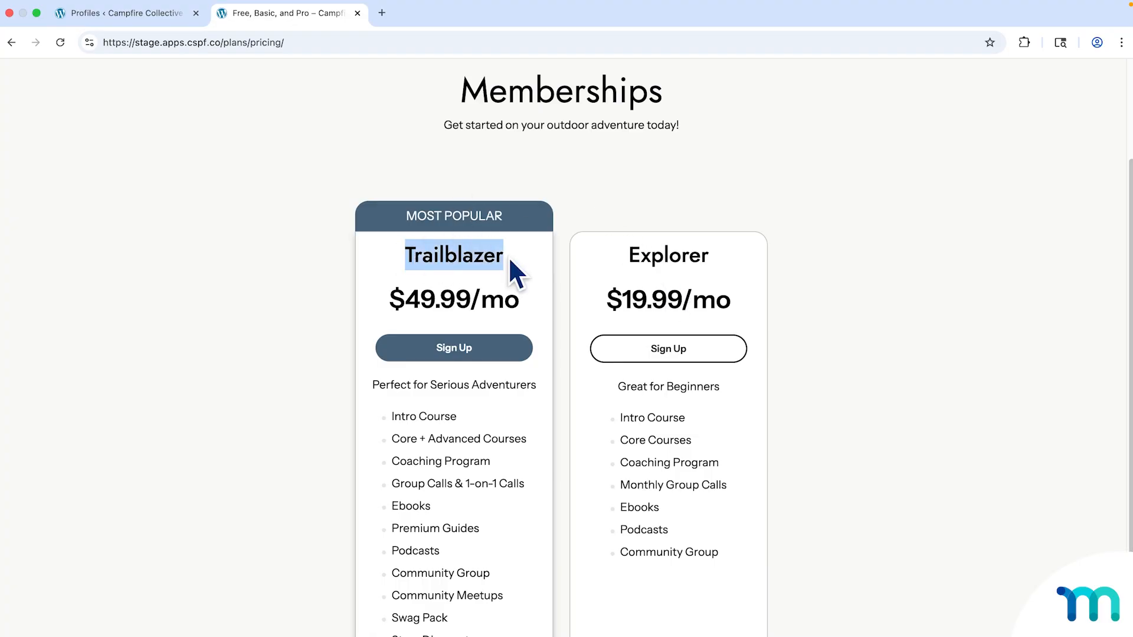
click(511, 260)
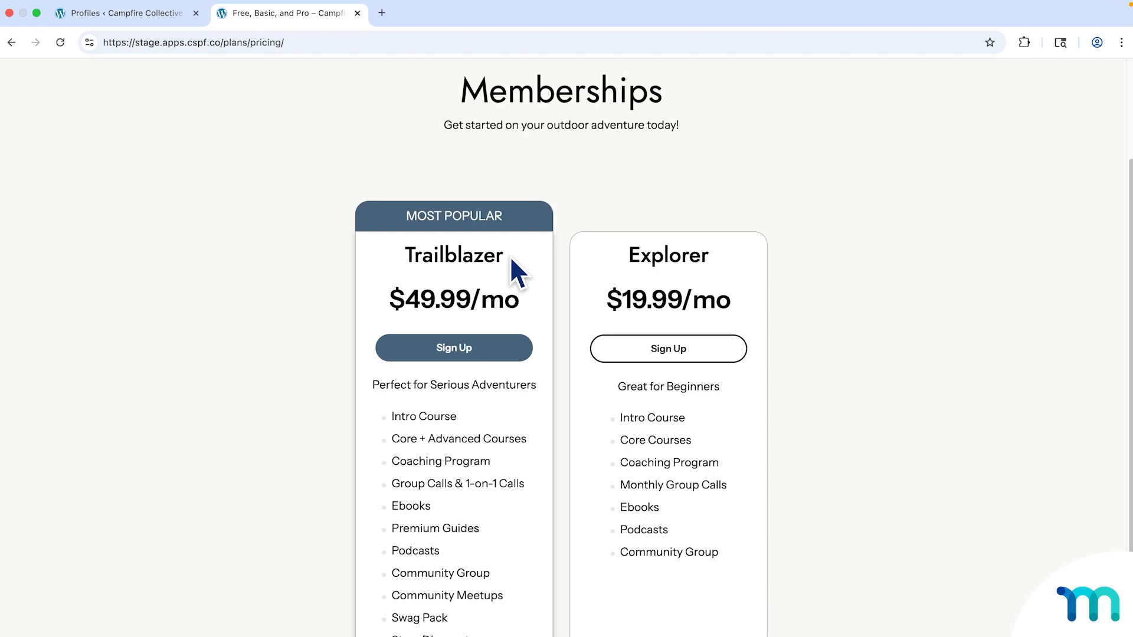
click(357, 13)
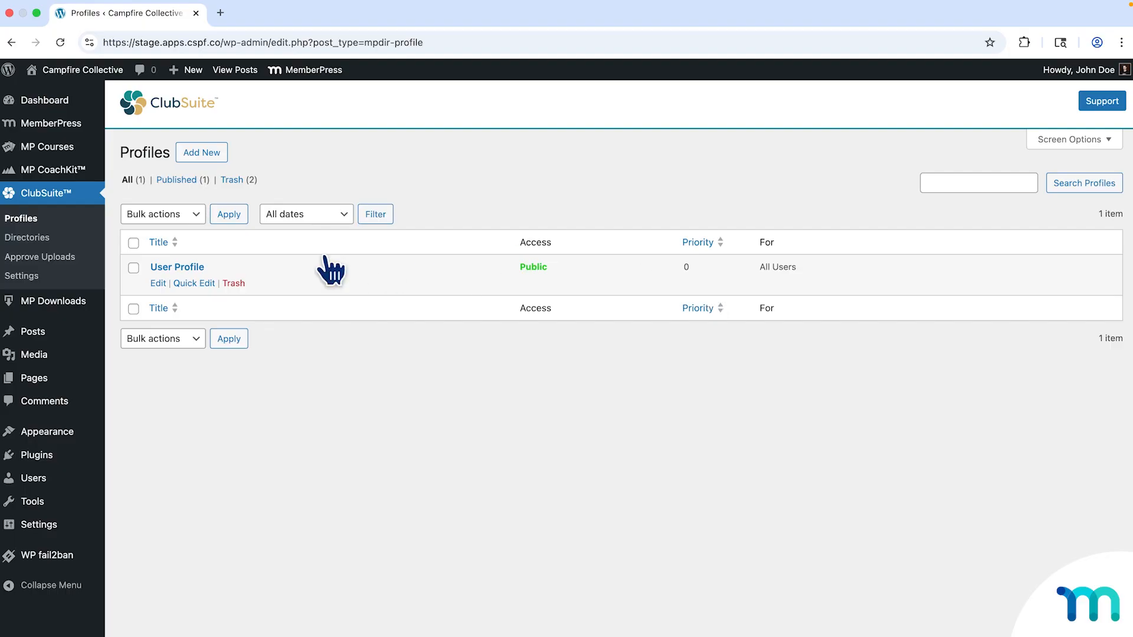
Open User Profile in the block editor and select its Profile Name, cover and Intro blocks.
click(160, 284)
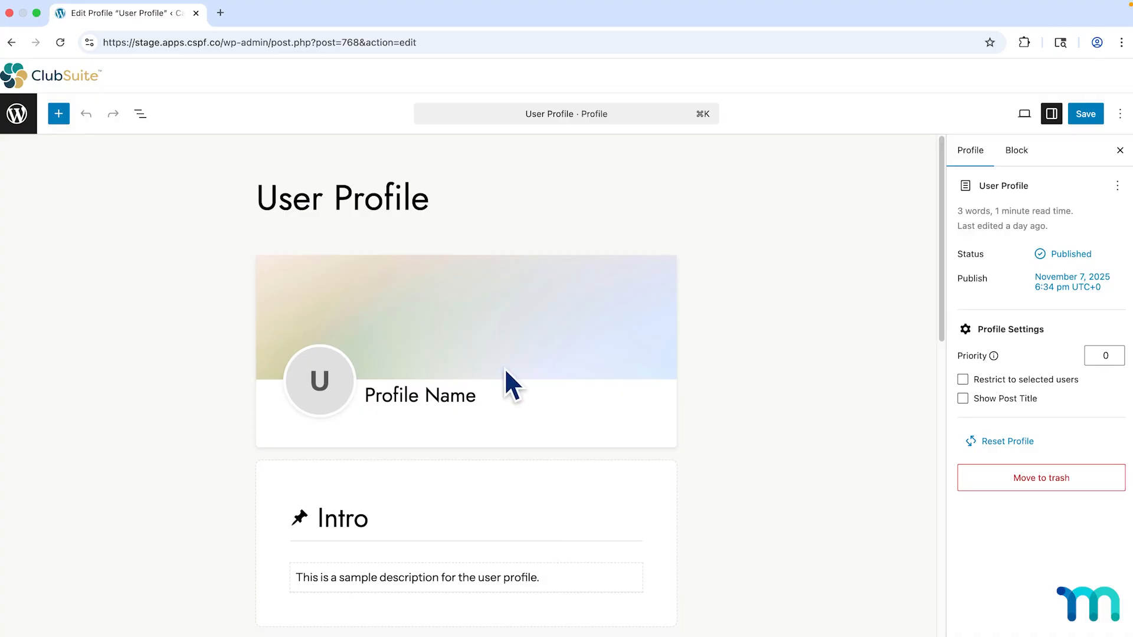
scroll(492, 366, down, 2)
click(480, 354)
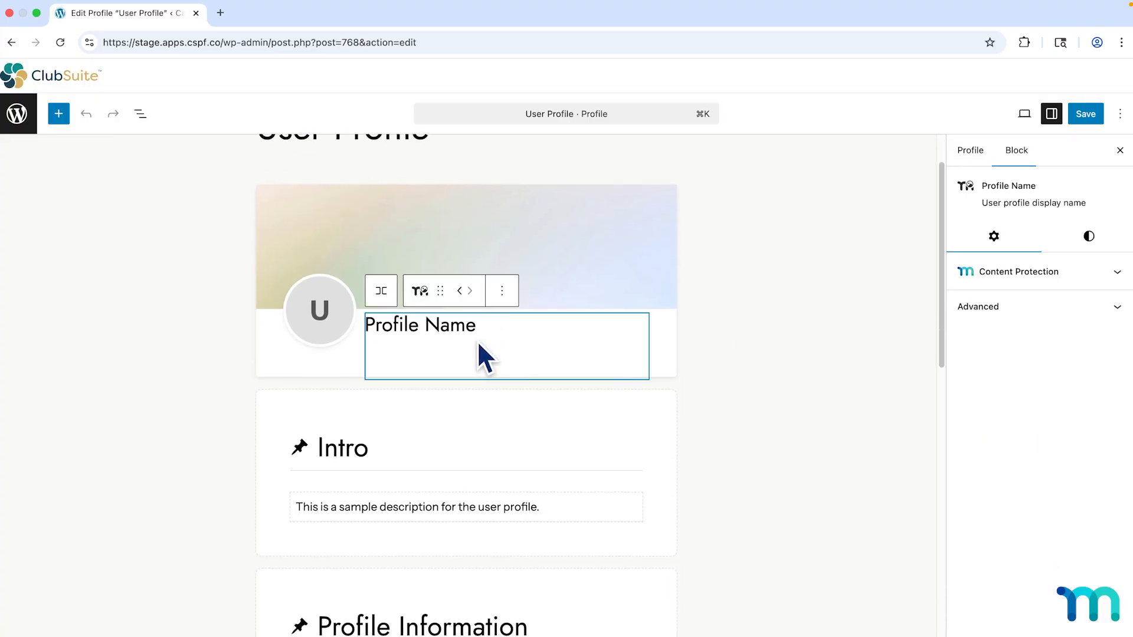
click(554, 243)
click(555, 434)
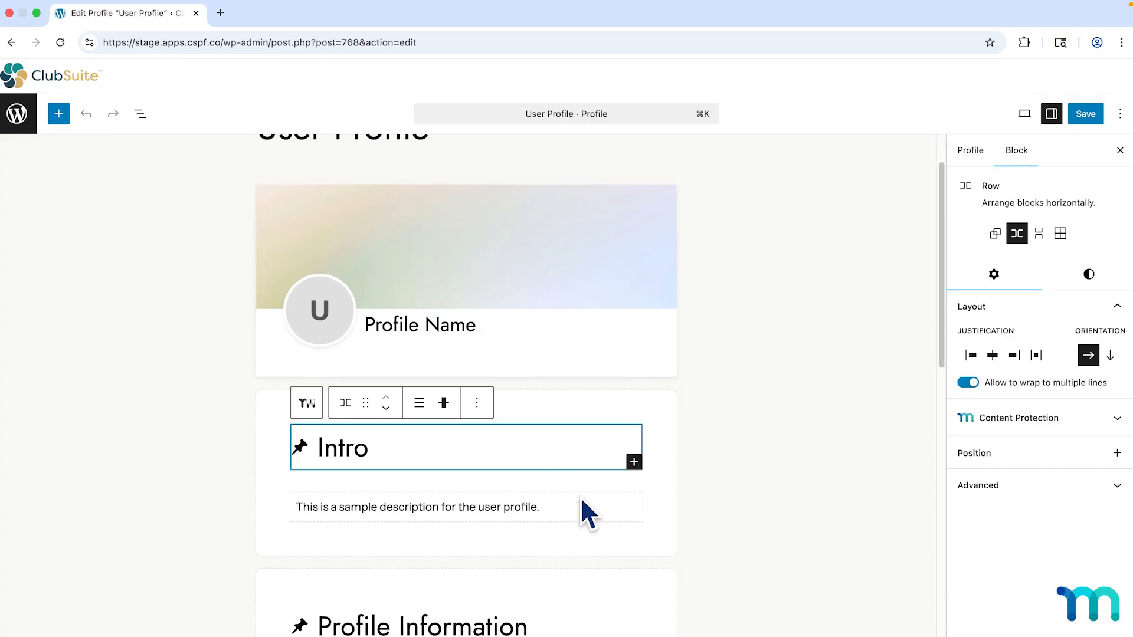
scroll(583, 501, up, 2)
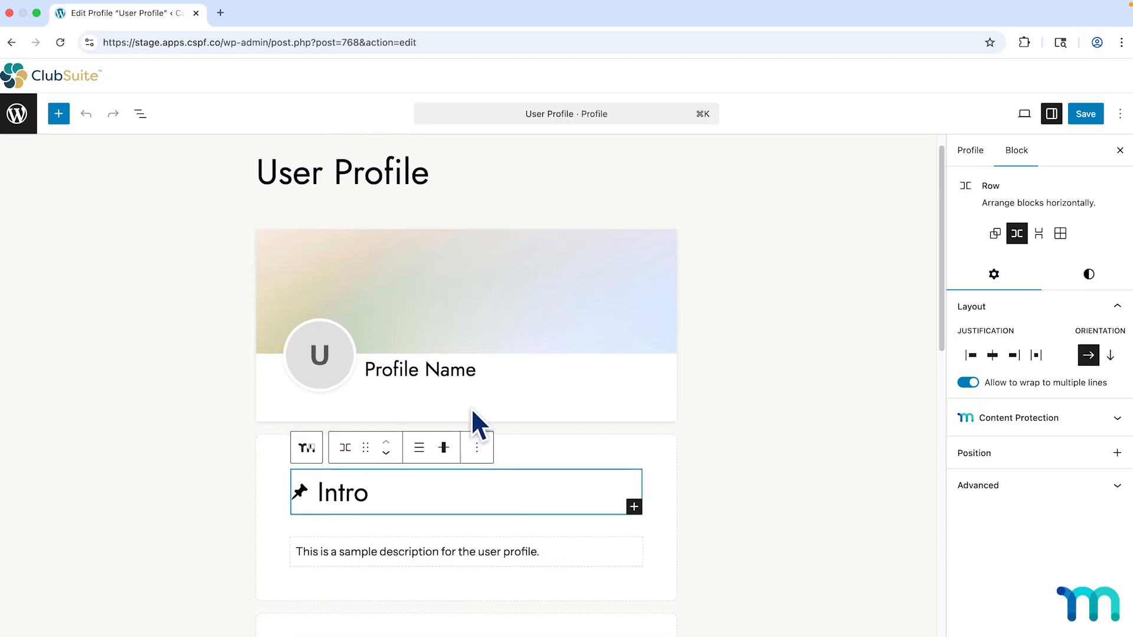
Inspect the Intro heading and its pin icon, then the profile settings and Intro section.
click(422, 380)
click(350, 503)
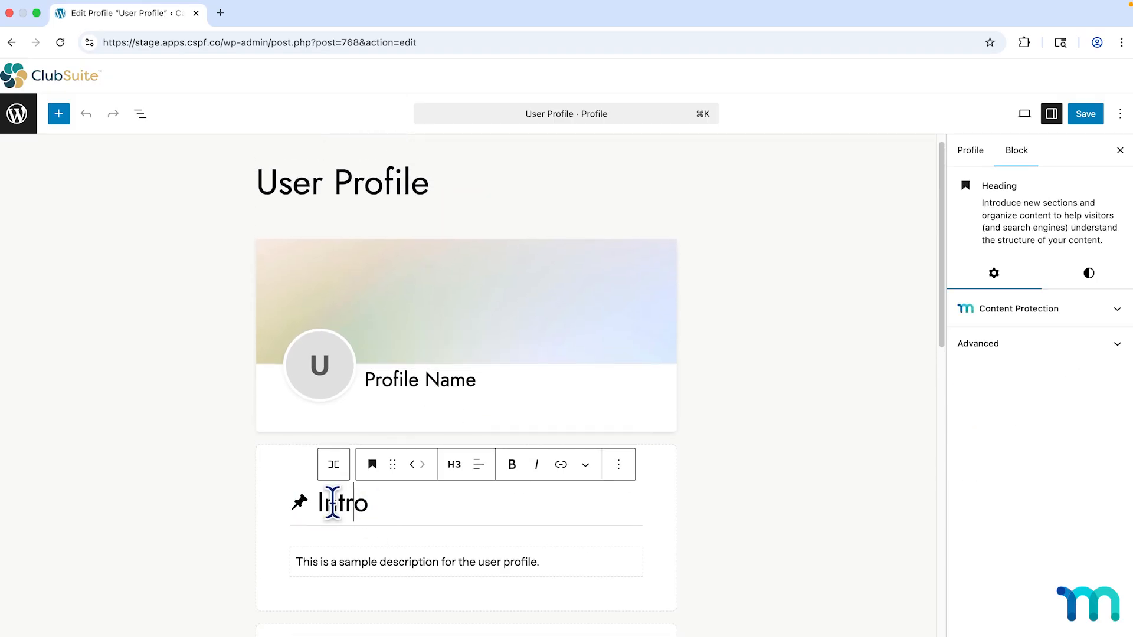
click(300, 504)
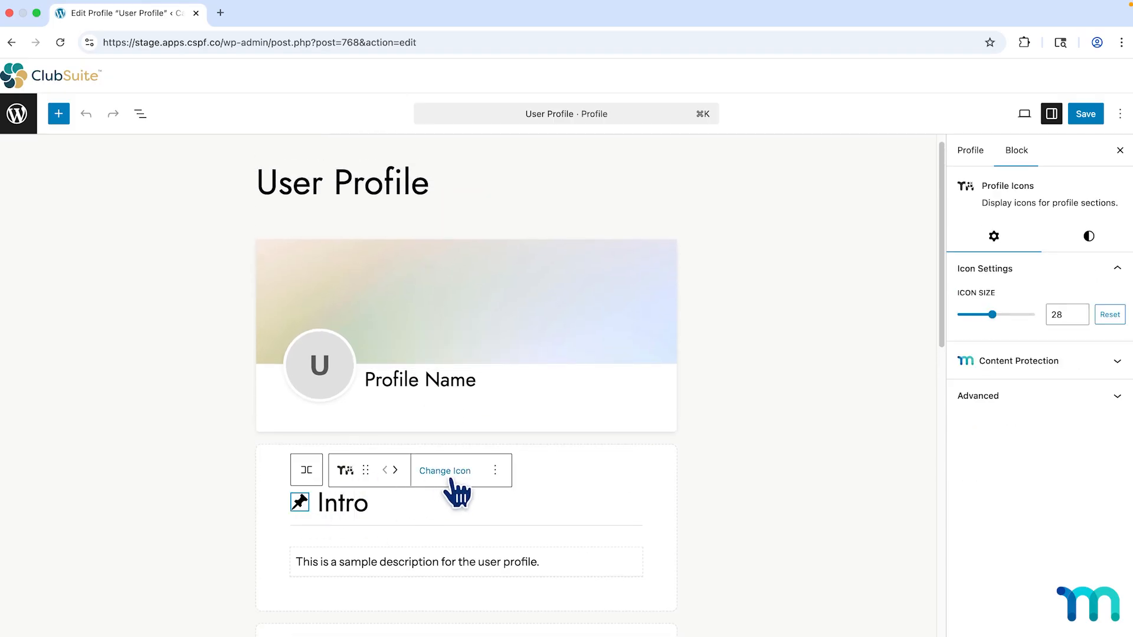
click(740, 461)
scroll(740, 461, down, 1)
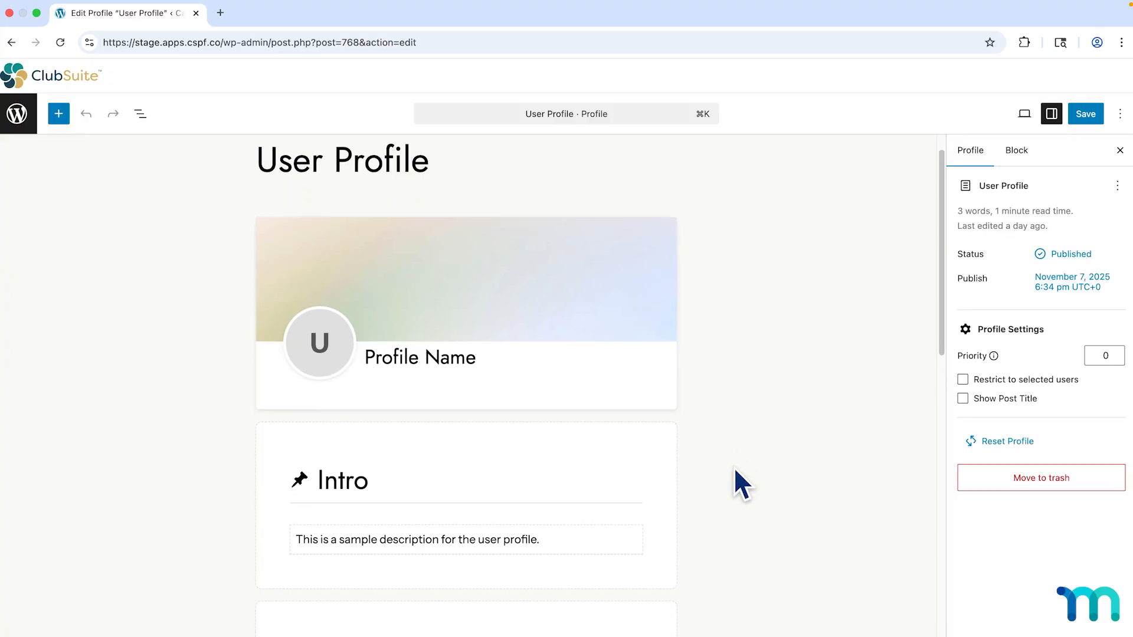
scroll(734, 466, down, 3)
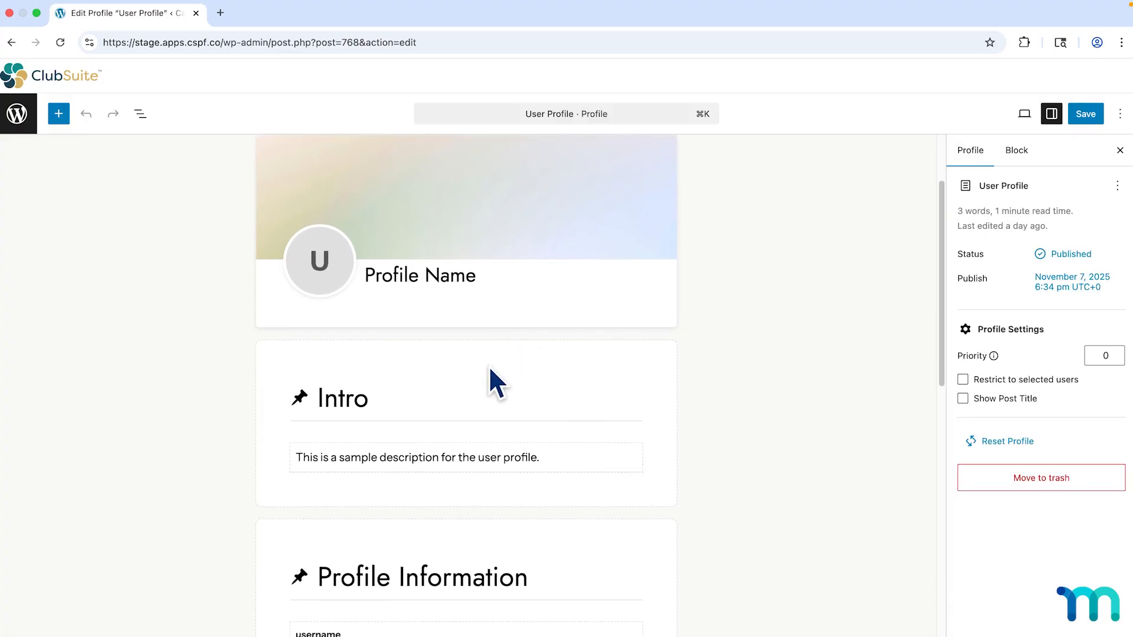
click(496, 384)
scroll(494, 389, down, 5)
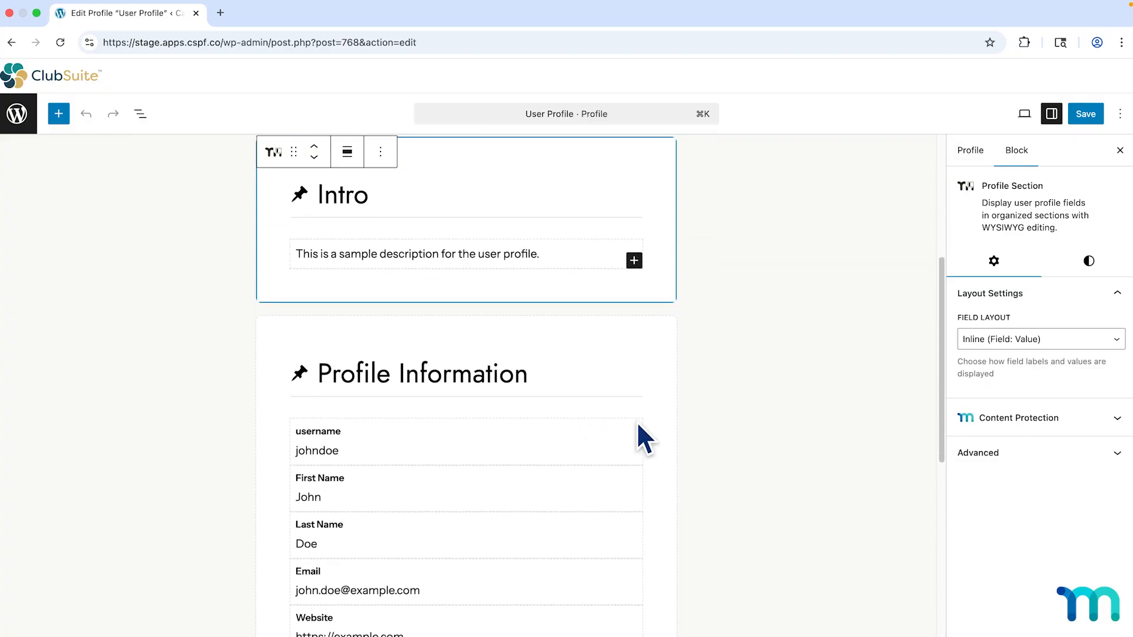
Check the Profile Information section's Field Layout choices, keeping it Stacked.
click(649, 321)
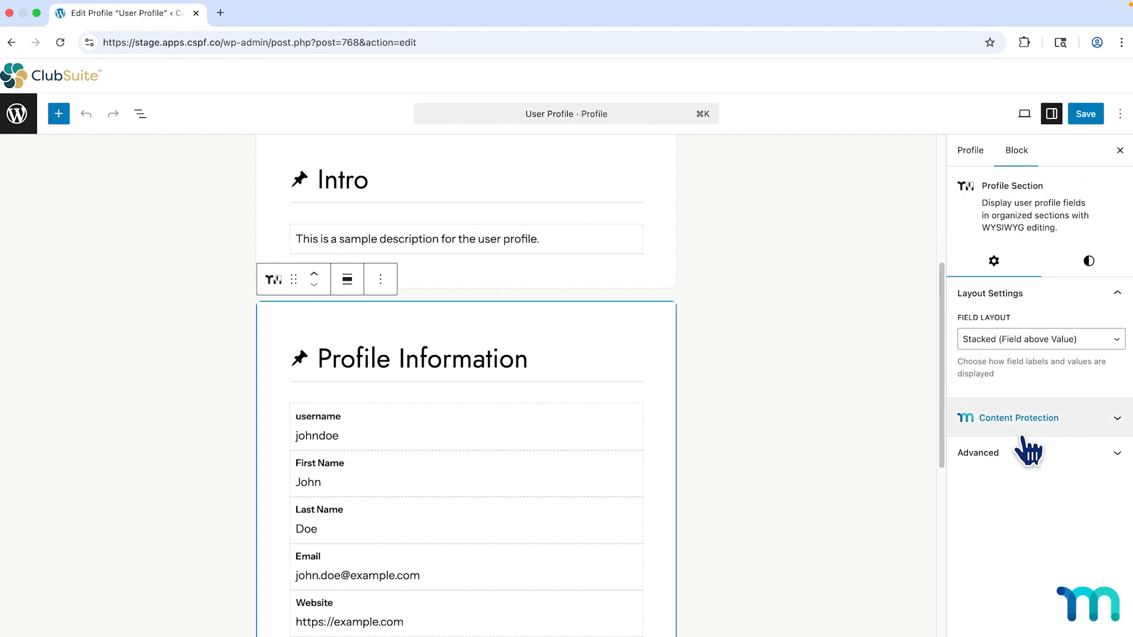
click(1115, 342)
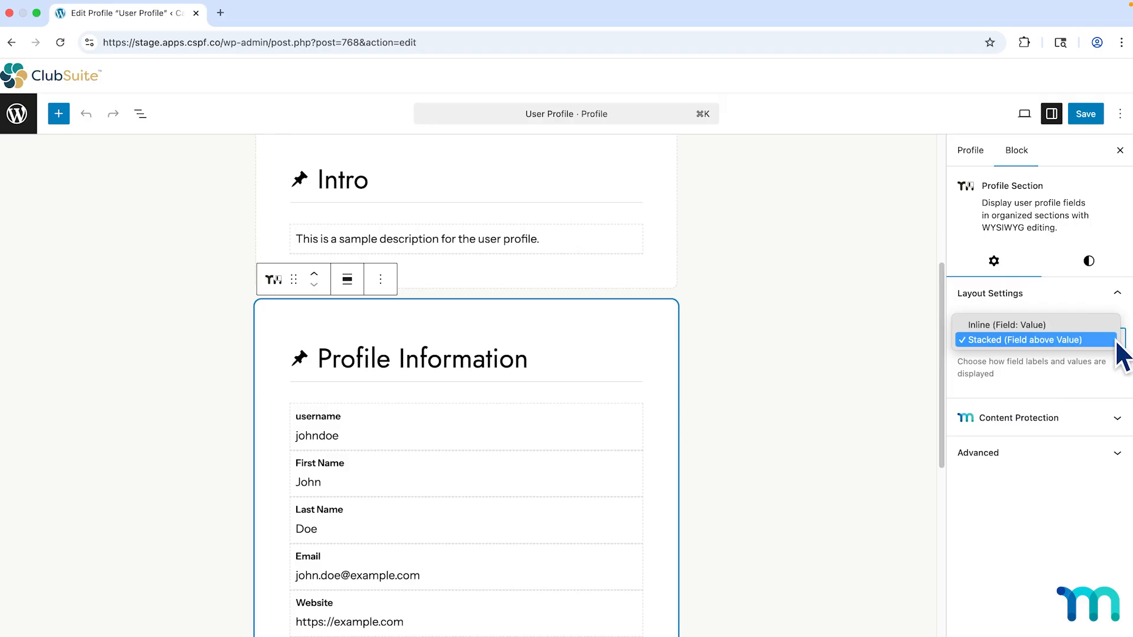
click(1112, 341)
Review the section's style presets, with With Shadow applied.
click(1102, 271)
mouse_move(1070, 369)
scroll(1069, 369, down, 1)
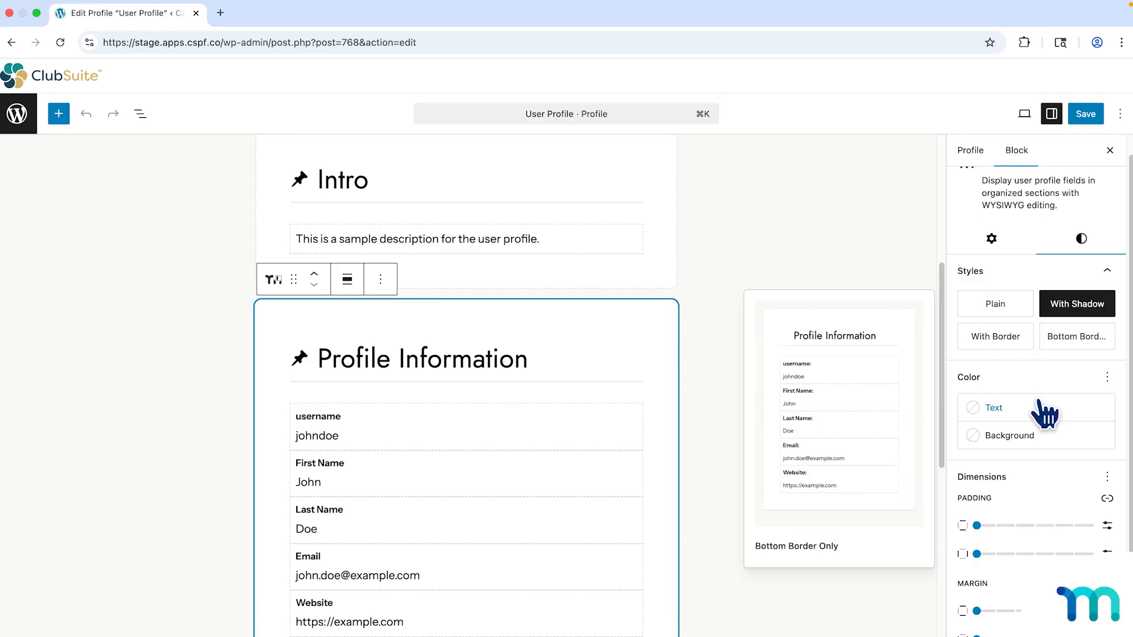
scroll(1044, 413, down, 3)
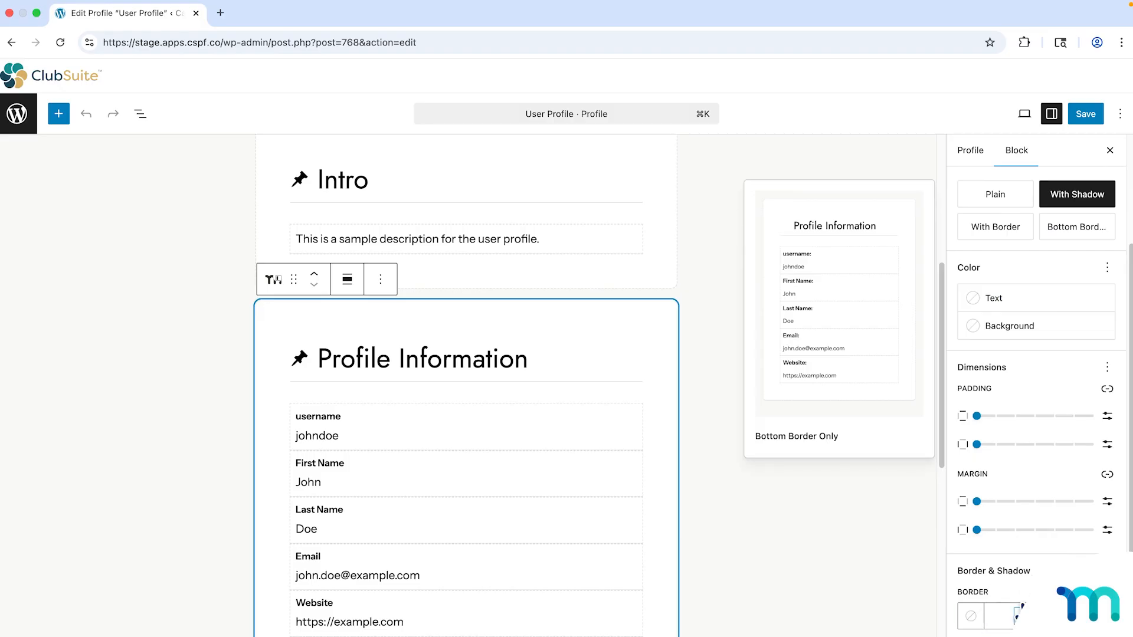
scroll(1038, 472, up, 5)
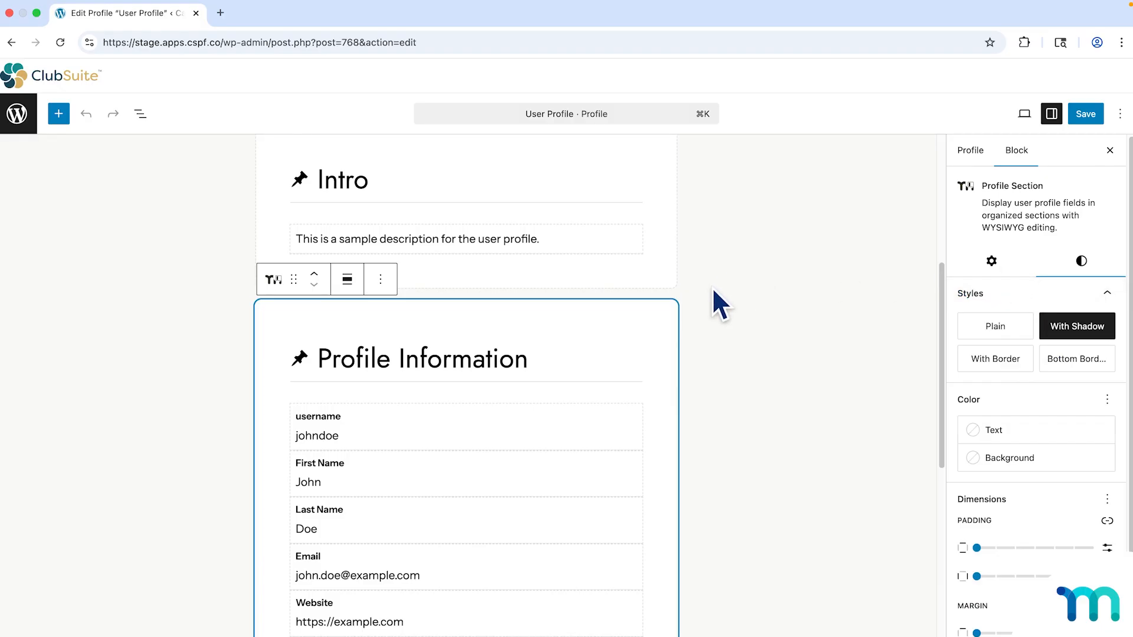
scroll(673, 292, up, 2)
Select the Intro and Profile Name blocks, then open the block library listing Paragraph, Heading, Quote.
click(620, 298)
click(616, 253)
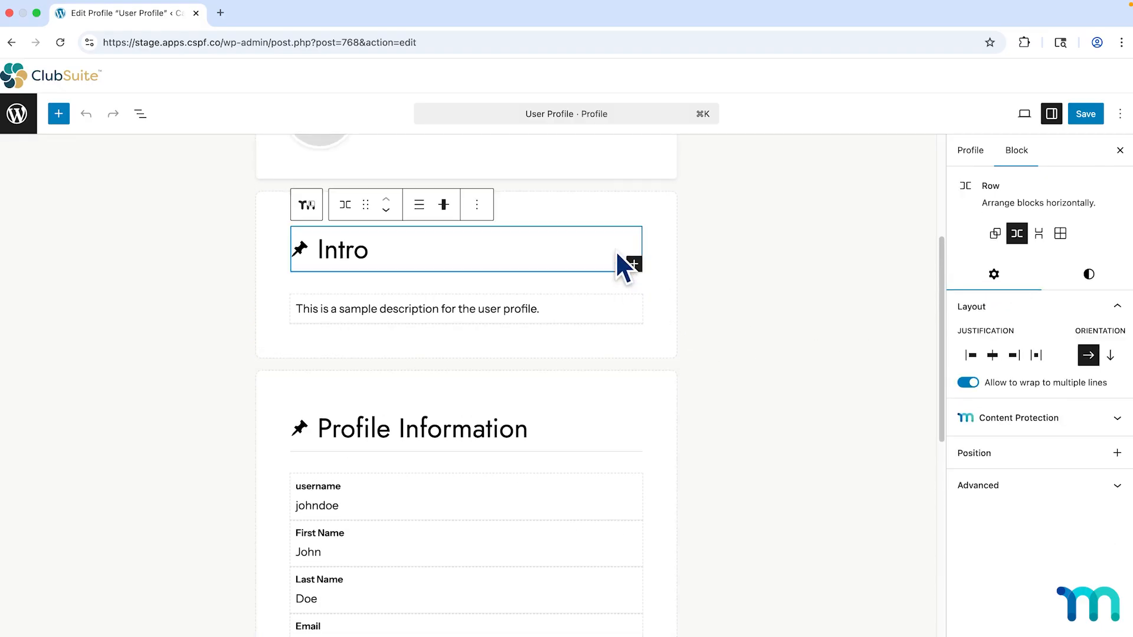
scroll(647, 222, up, 3)
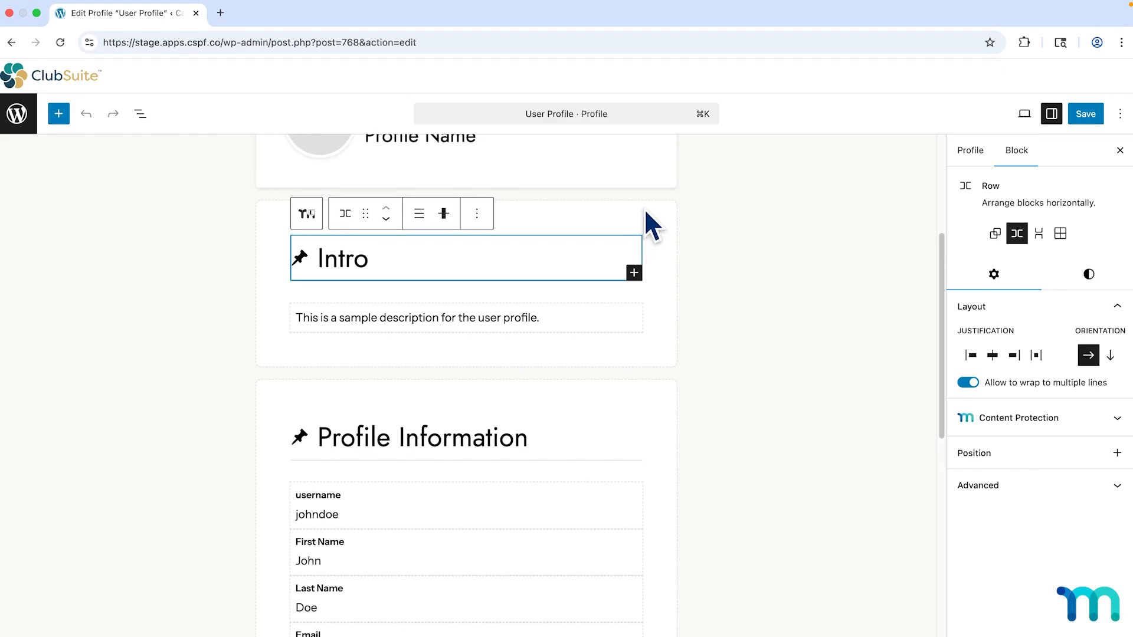
click(617, 256)
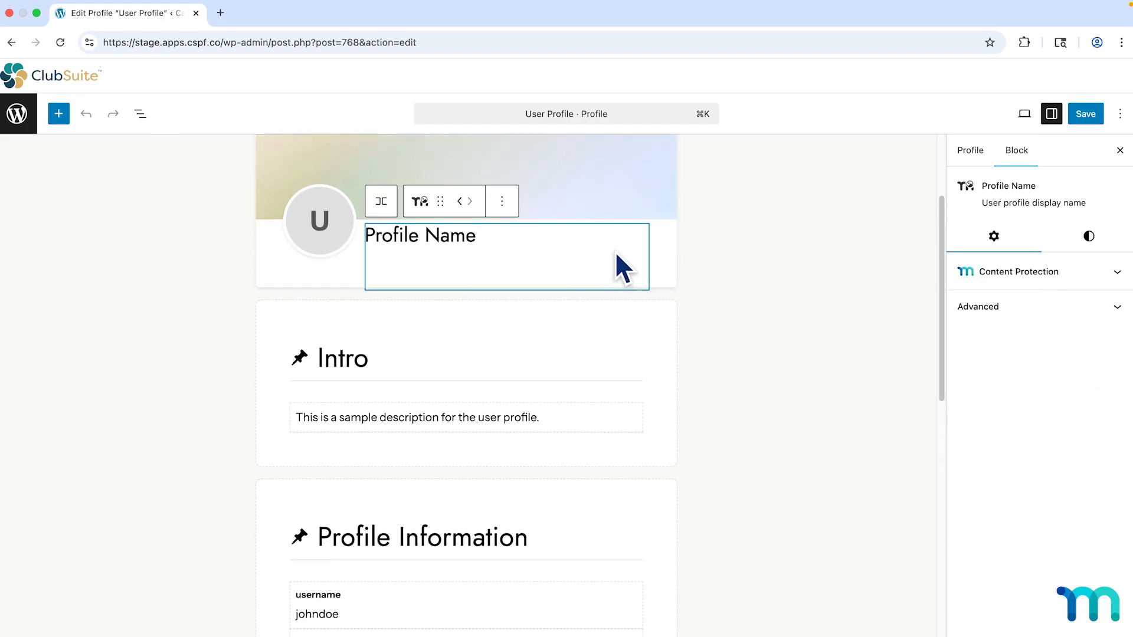
click(727, 272)
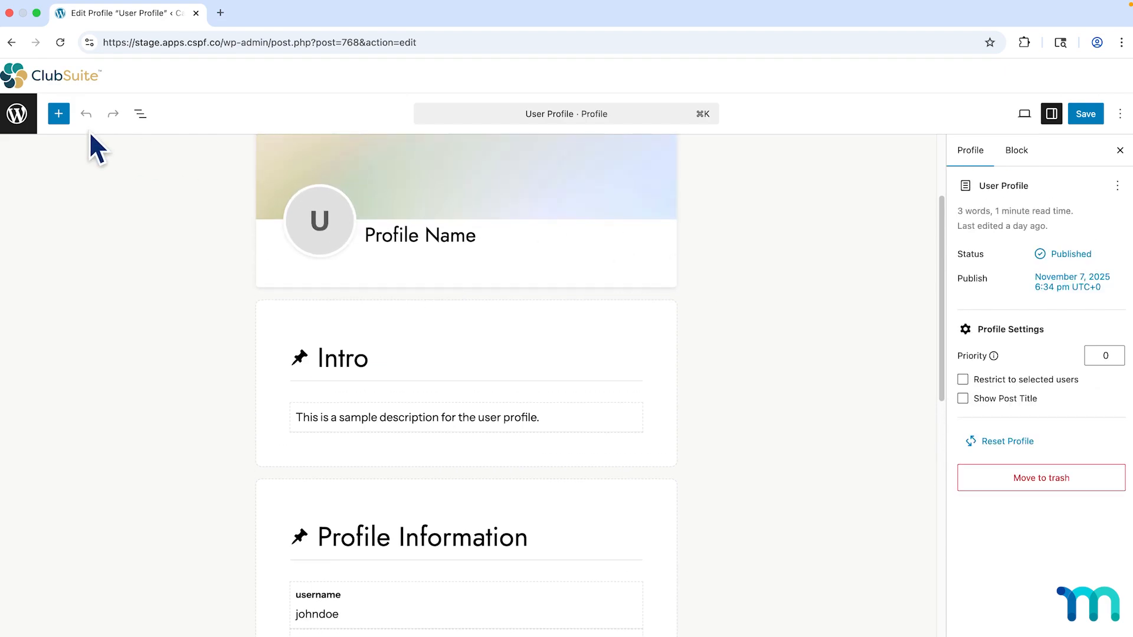
click(62, 119)
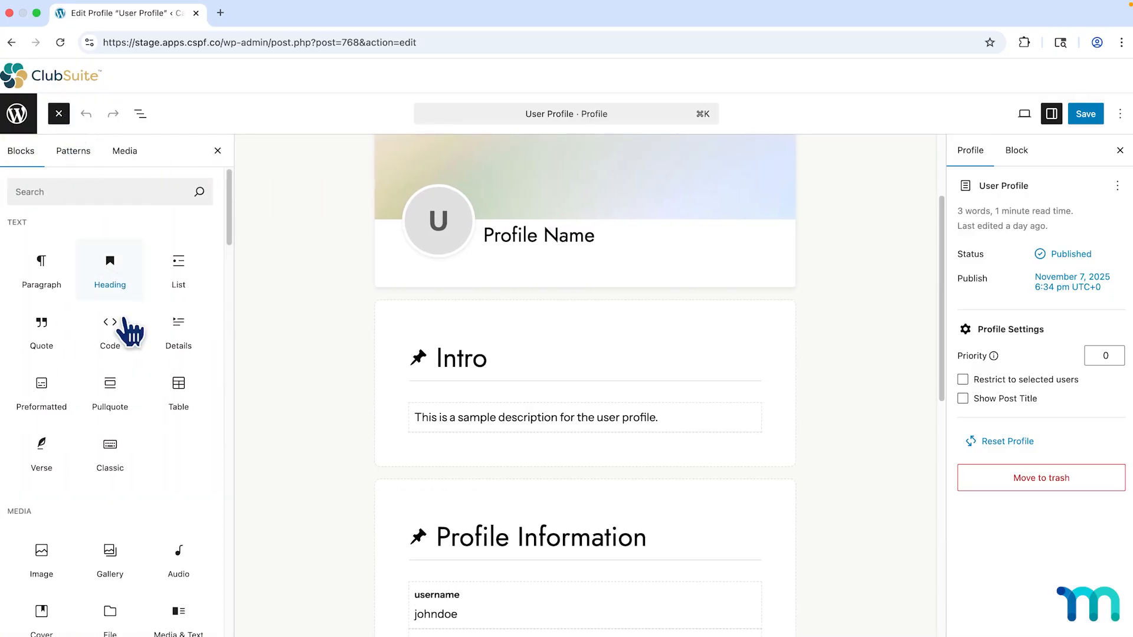
Add an empty paragraph block beneath the Profile Information card.
scroll(139, 361, down, 8)
scroll(139, 362, down, 15)
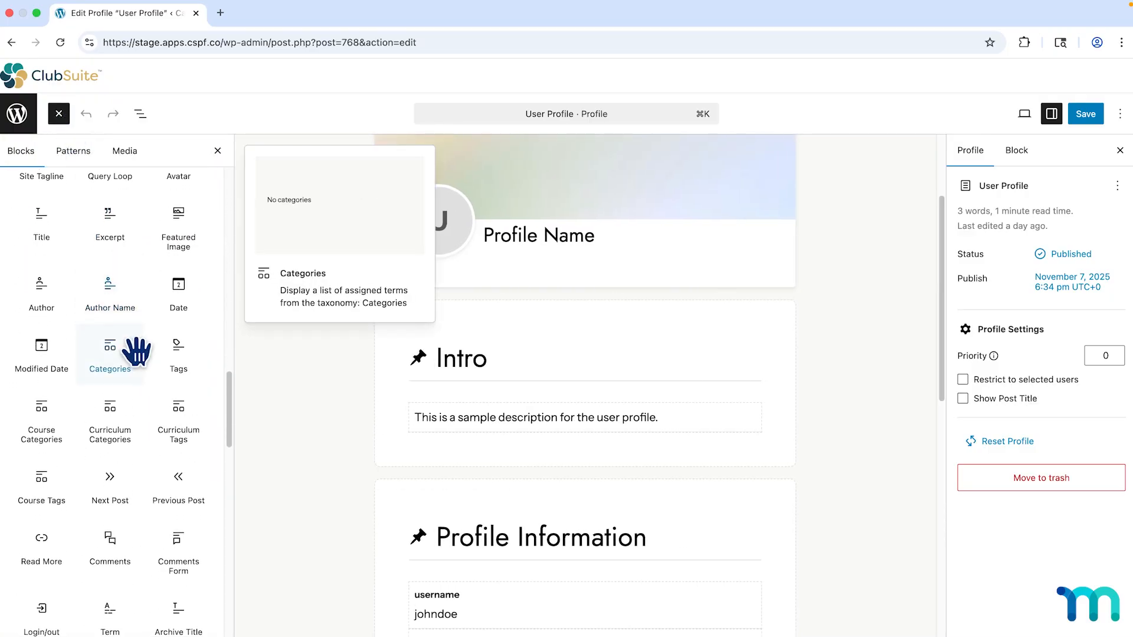
scroll(145, 368, down, 15)
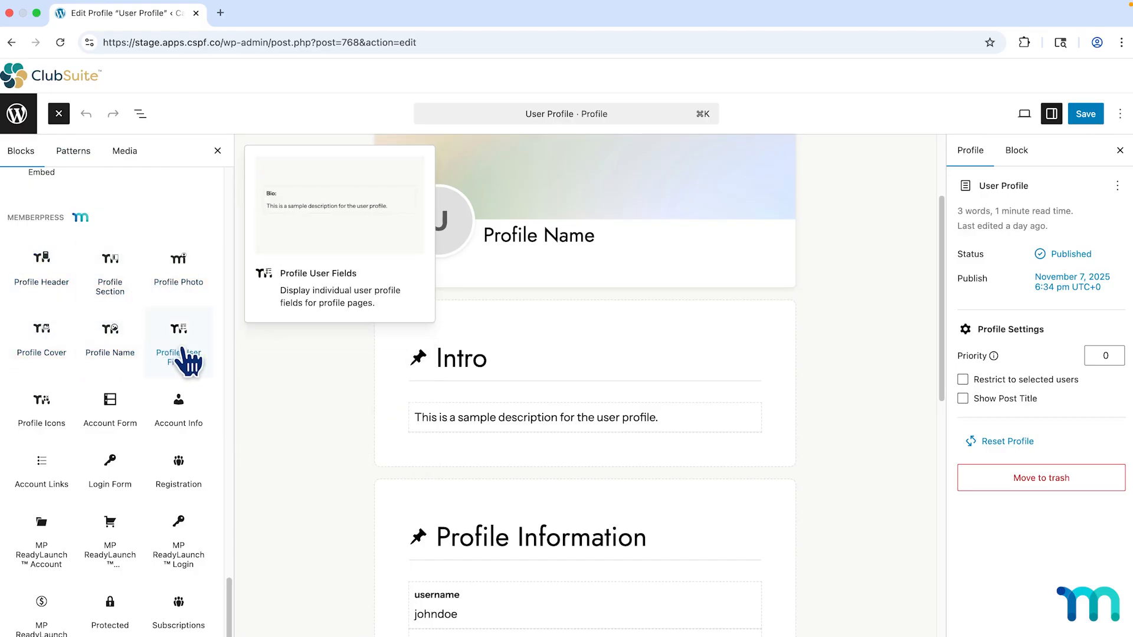
scroll(188, 361, down, 1)
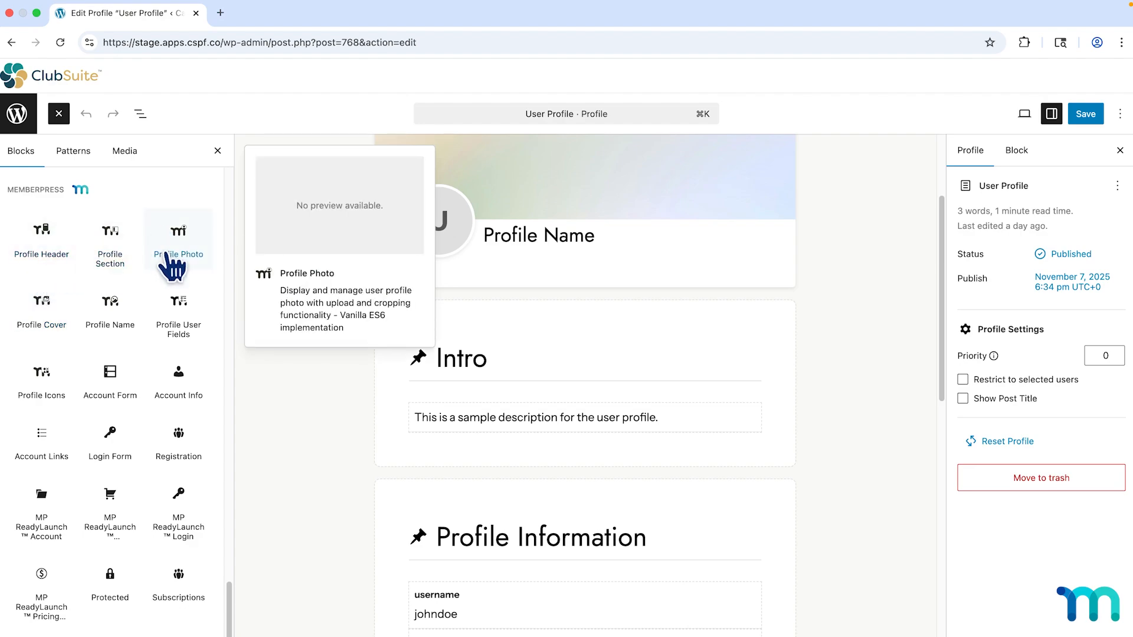
scroll(674, 388, down, 5)
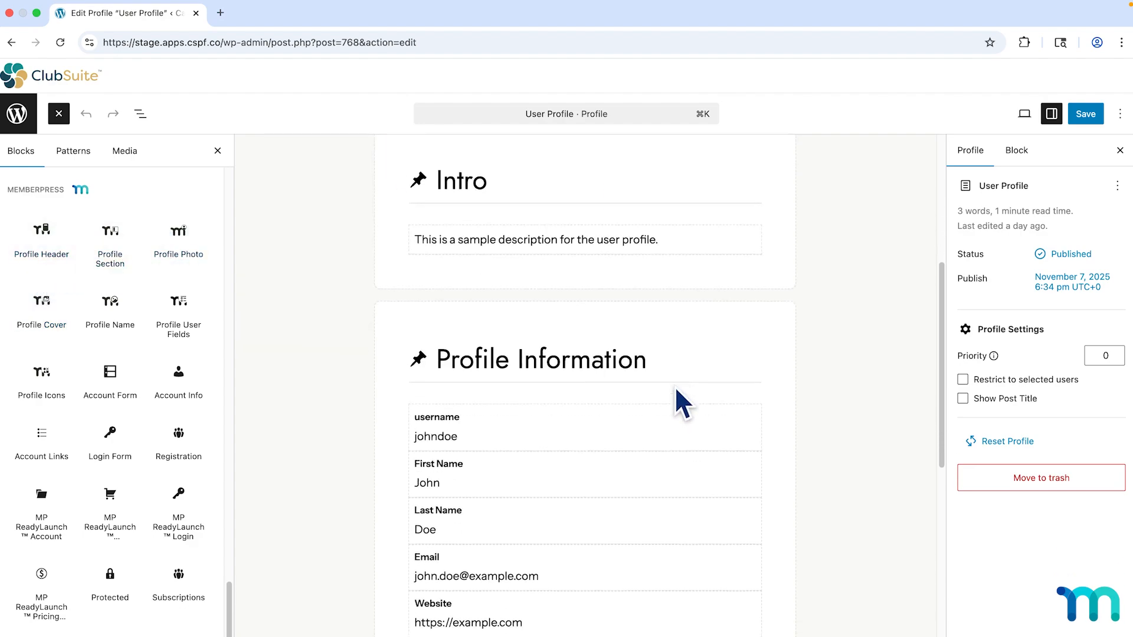
scroll(675, 386, down, 5)
click(553, 488)
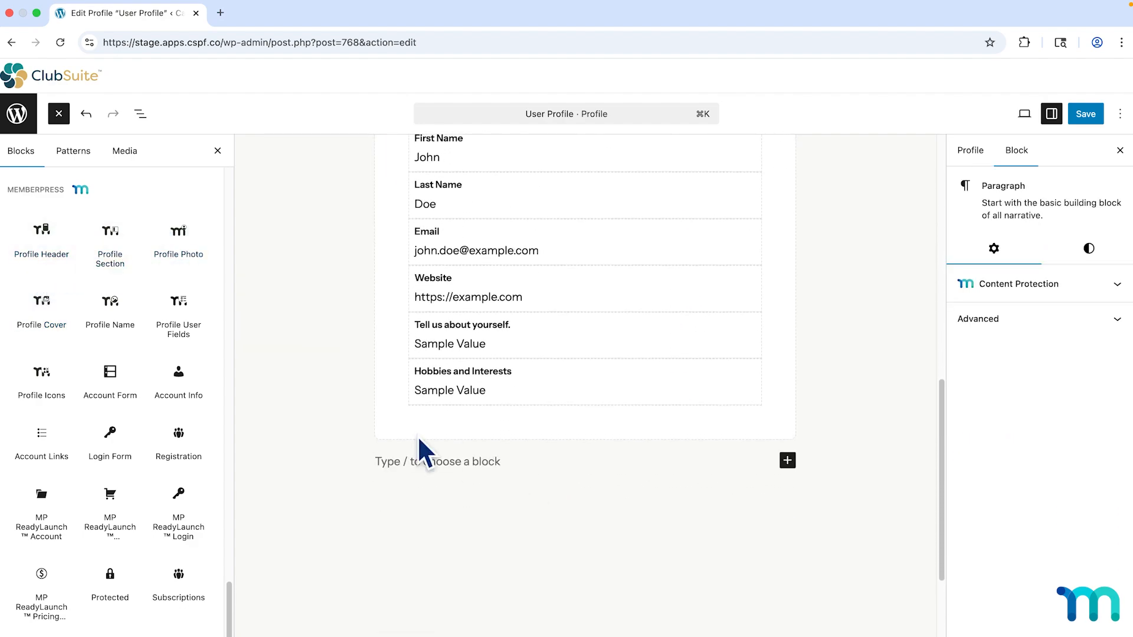
click(120, 278)
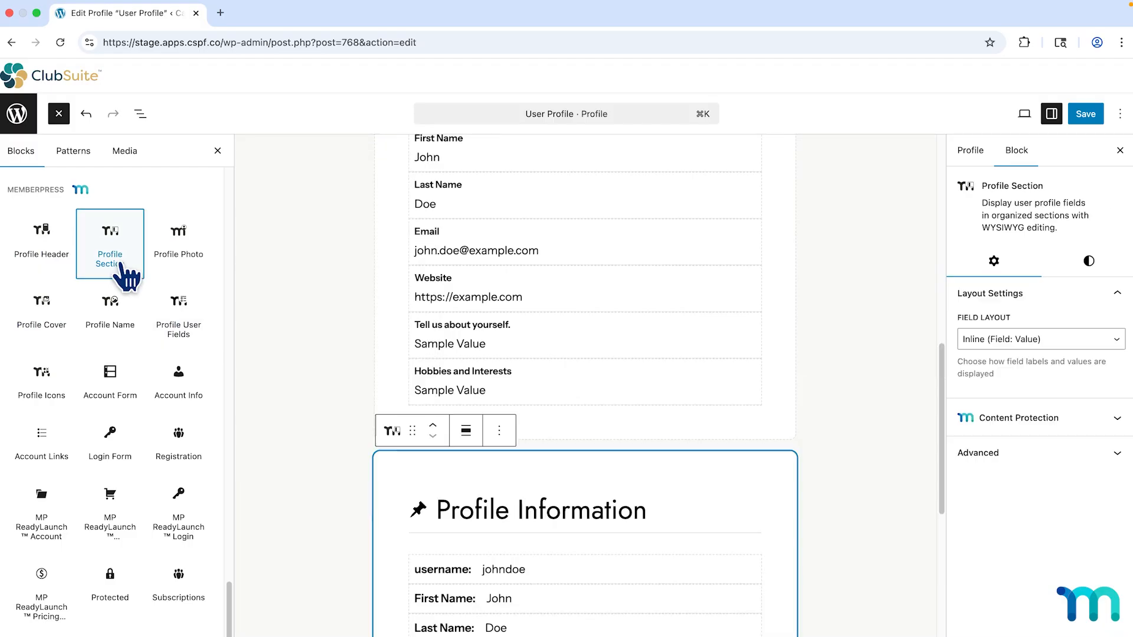
scroll(511, 481, down, 4)
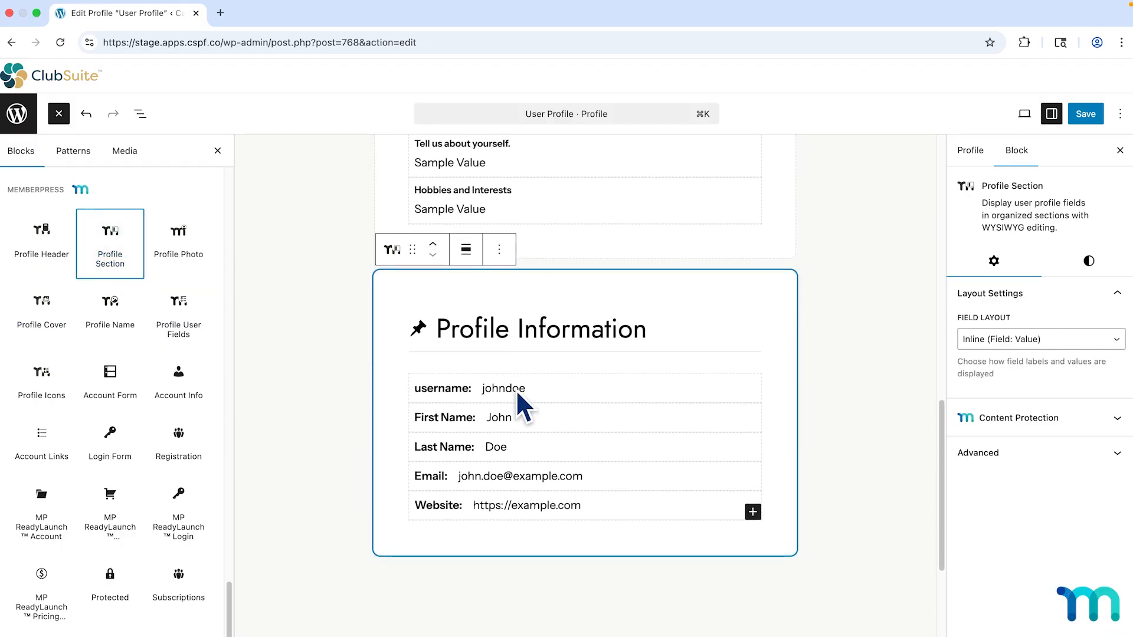
scroll(518, 491, up, 5)
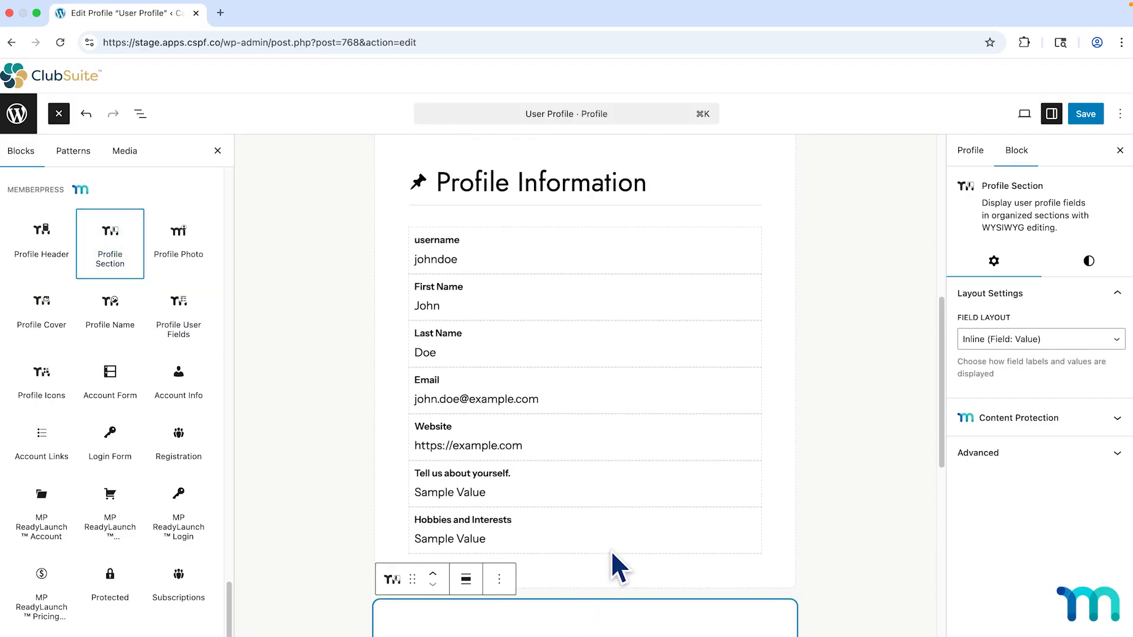
scroll(612, 555, down, 5)
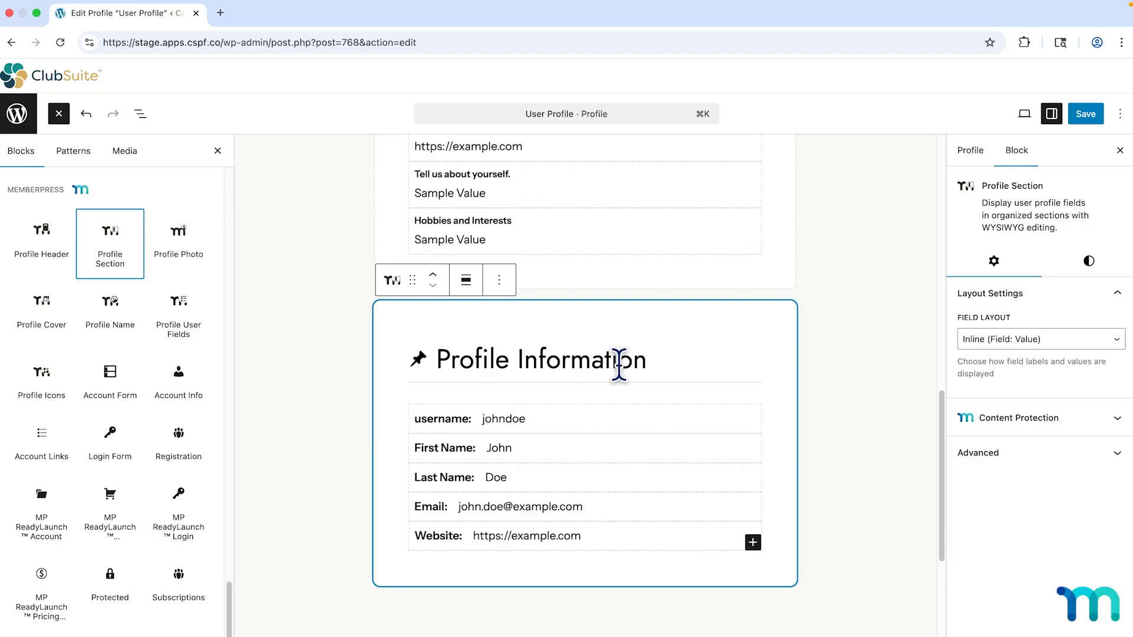
Replace the new section's heading text with 'About Me'.
click(566, 360)
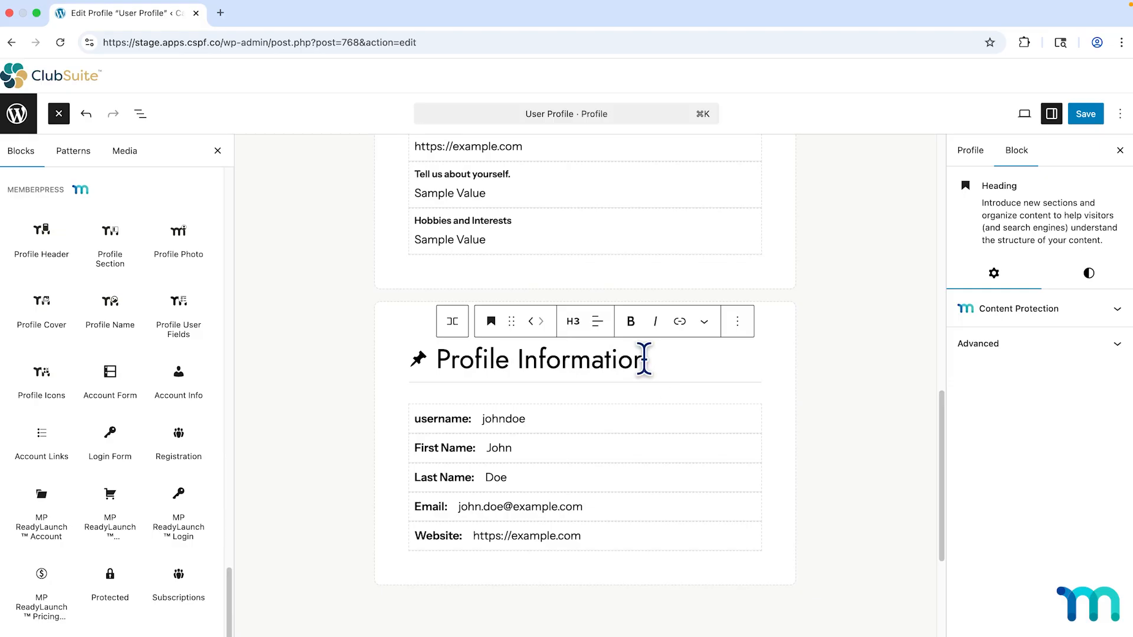
drag(644, 358, 435, 356)
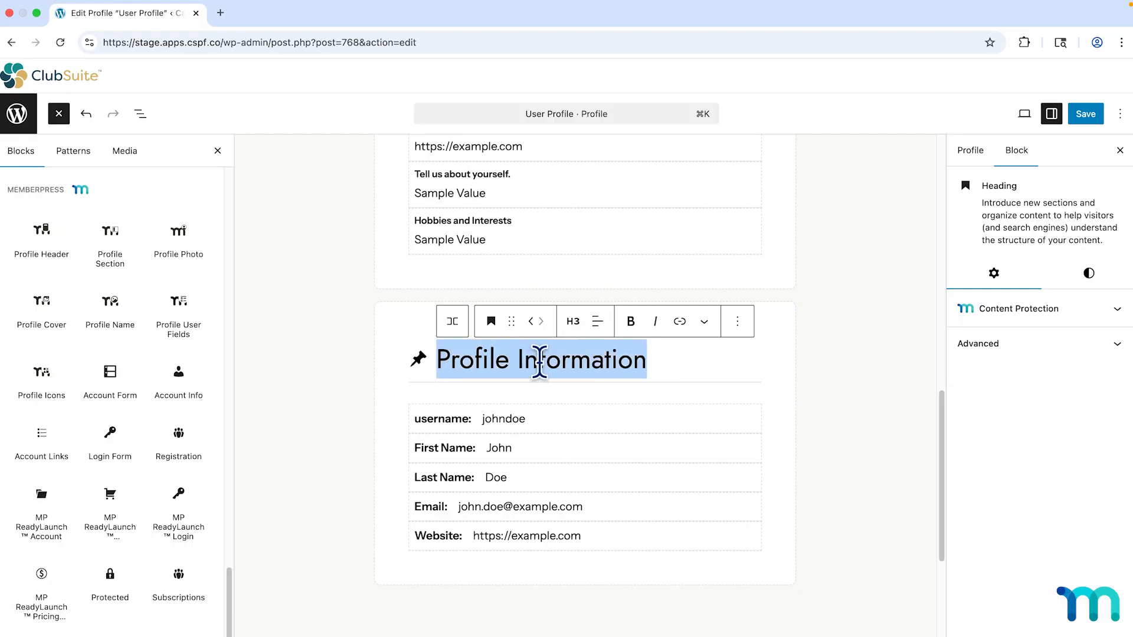
text(About Me)
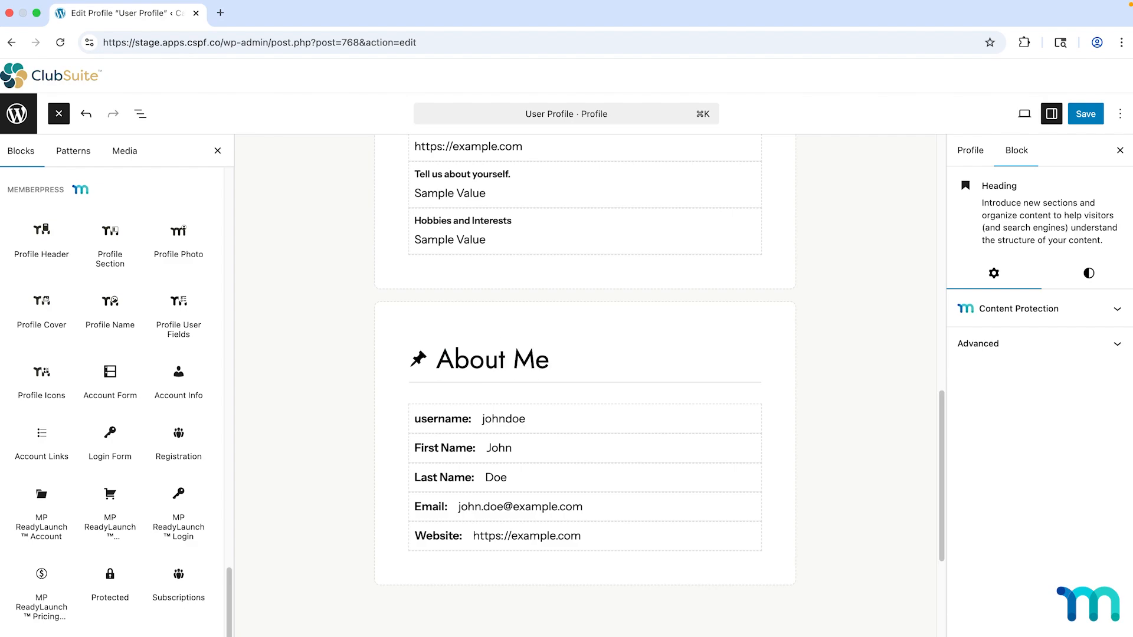
Select the Row holding the About Me heading, then the whole About Me Profile Section.
scroll(624, 413, up, 1)
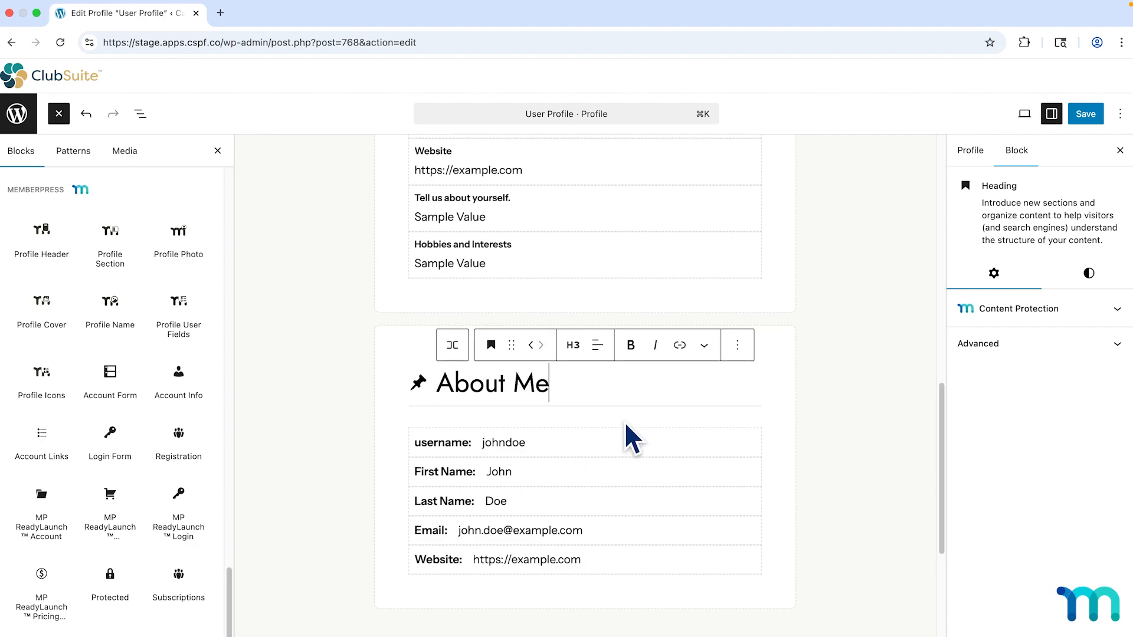
scroll(625, 421, up, 5)
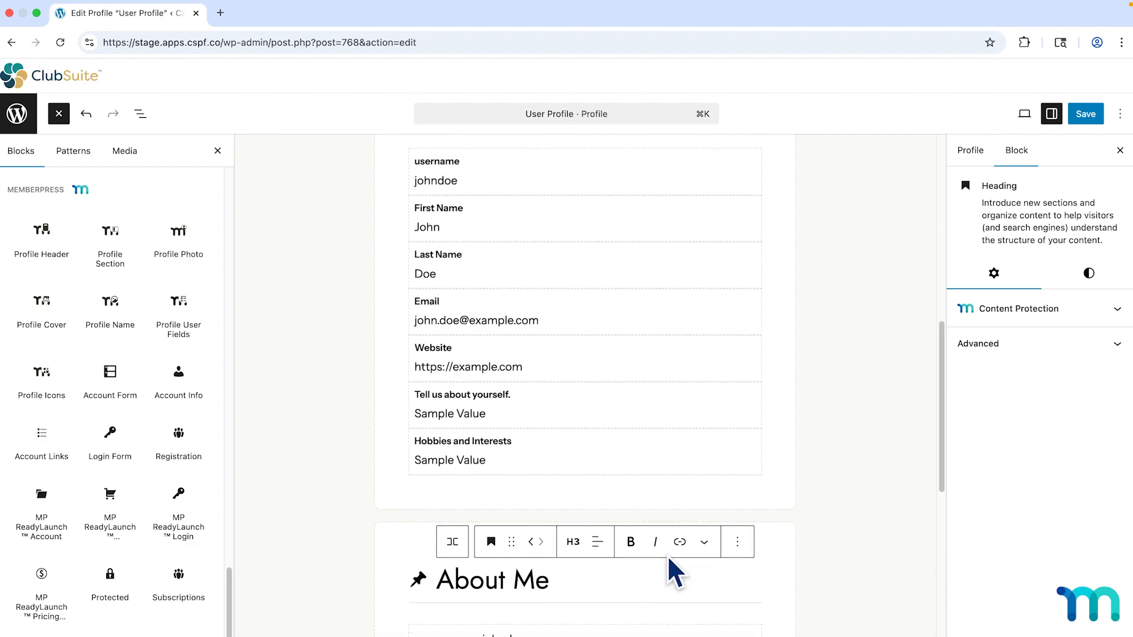
scroll(667, 555, up, 2)
scroll(663, 544, down, 8)
scroll(649, 532, up, 1)
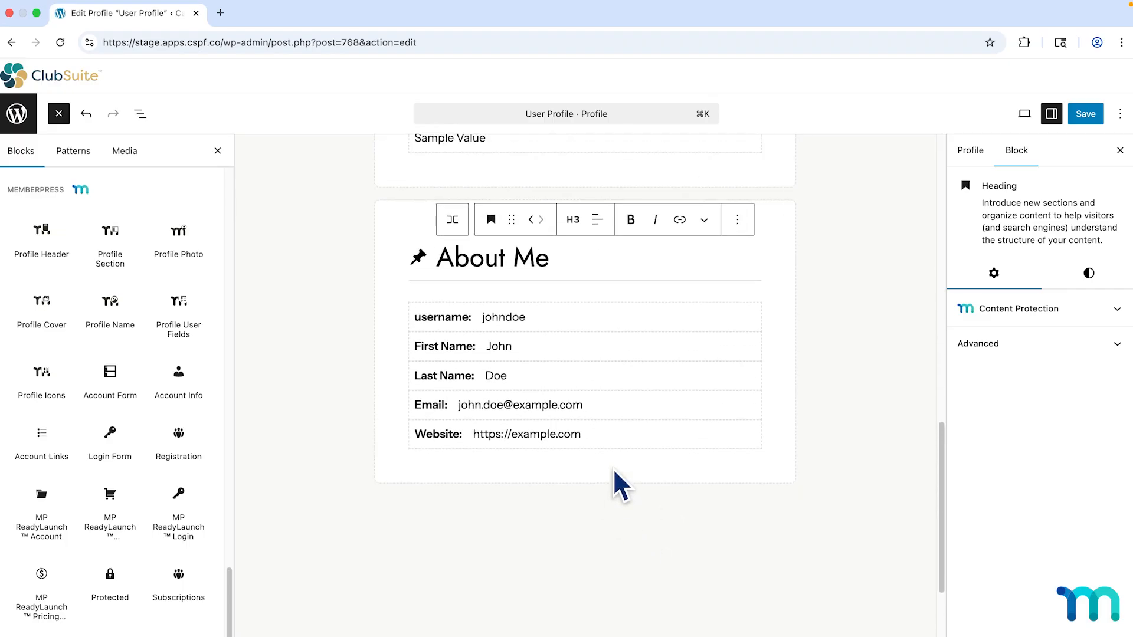
scroll(621, 419, up, 2)
click(636, 331)
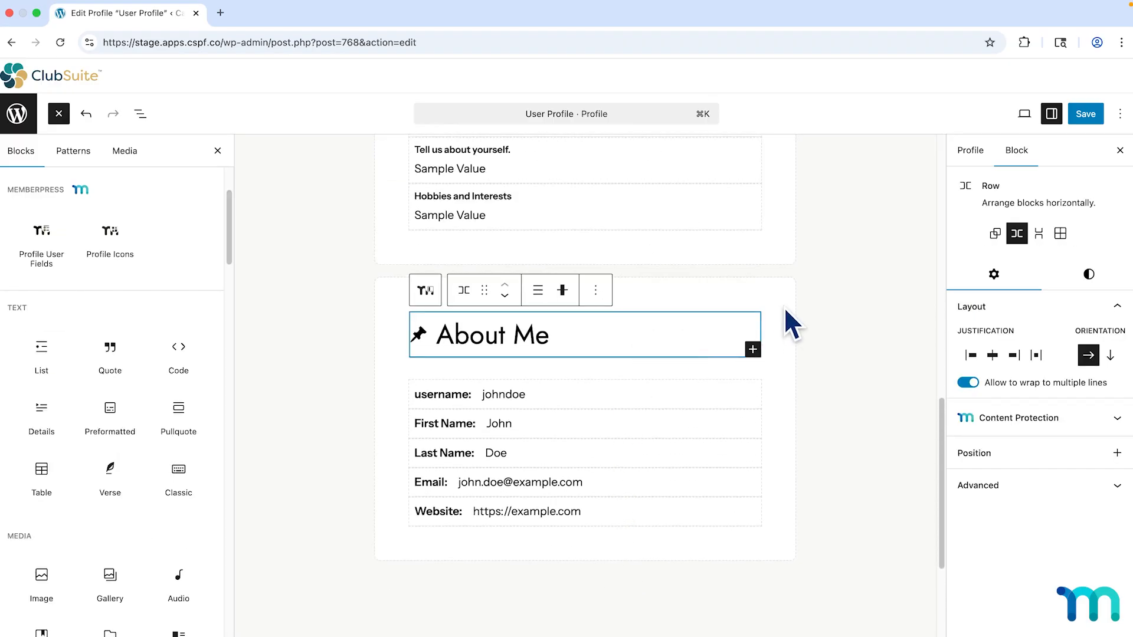
click(785, 309)
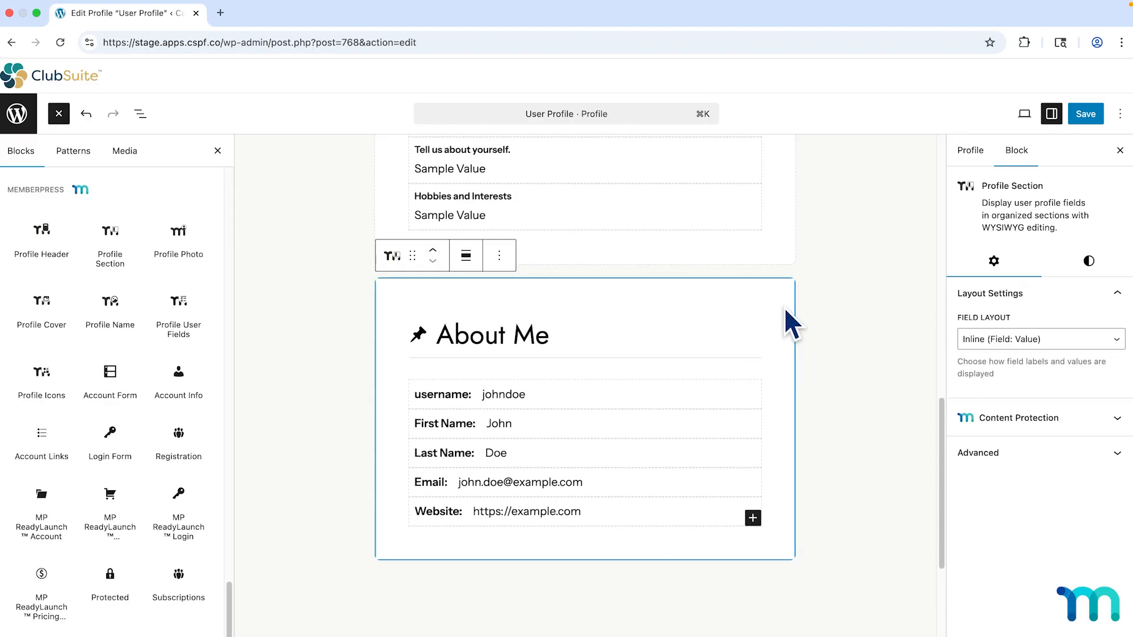
Delete the About Me Profile Section, returning to profile settings with priority 0.
click(499, 255)
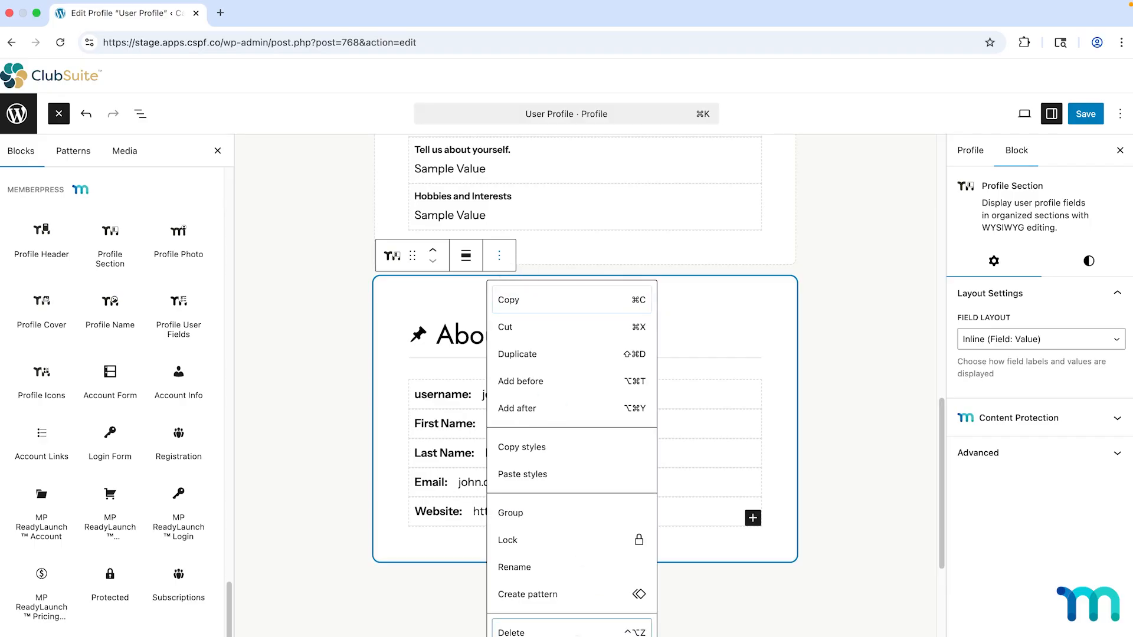
click(510, 632)
click(846, 494)
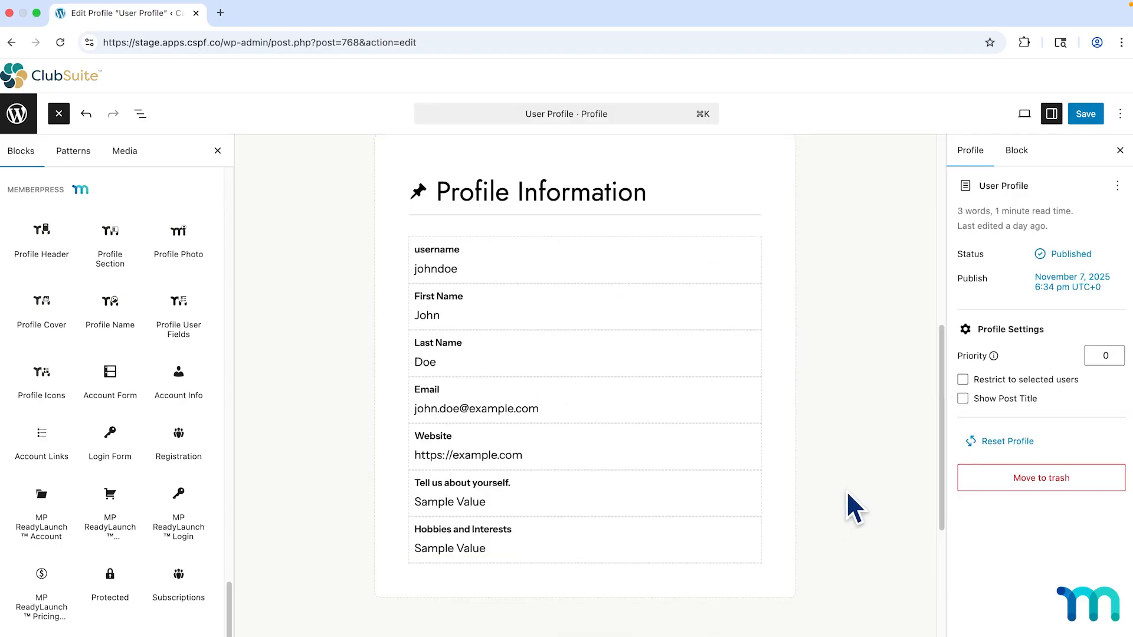
scroll(844, 486, up, 5)
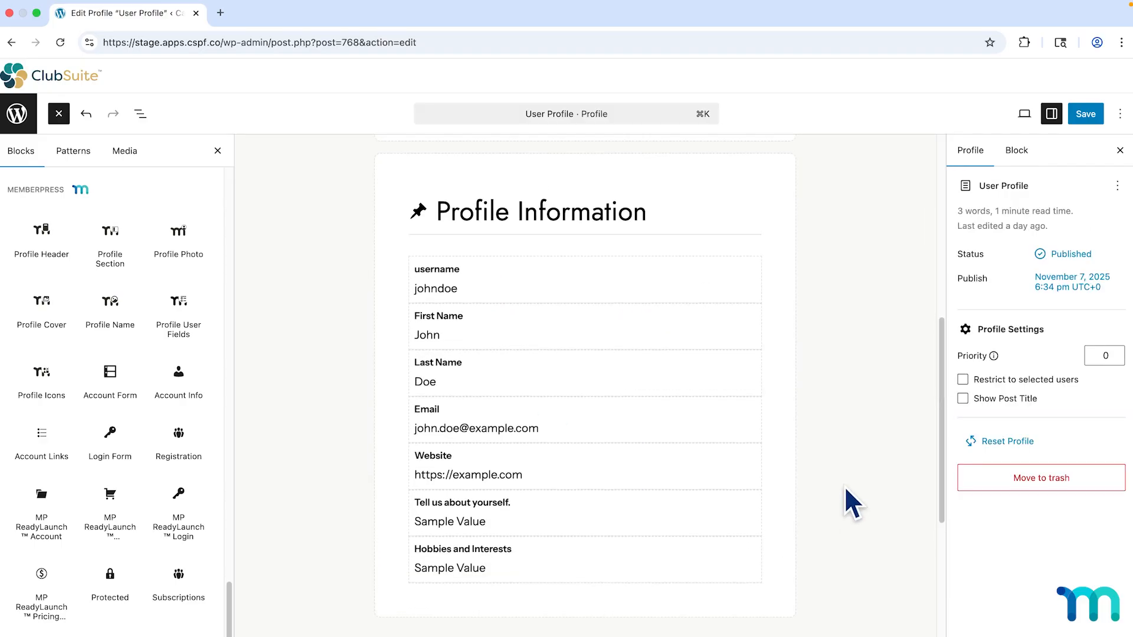
scroll(845, 487, up, 4)
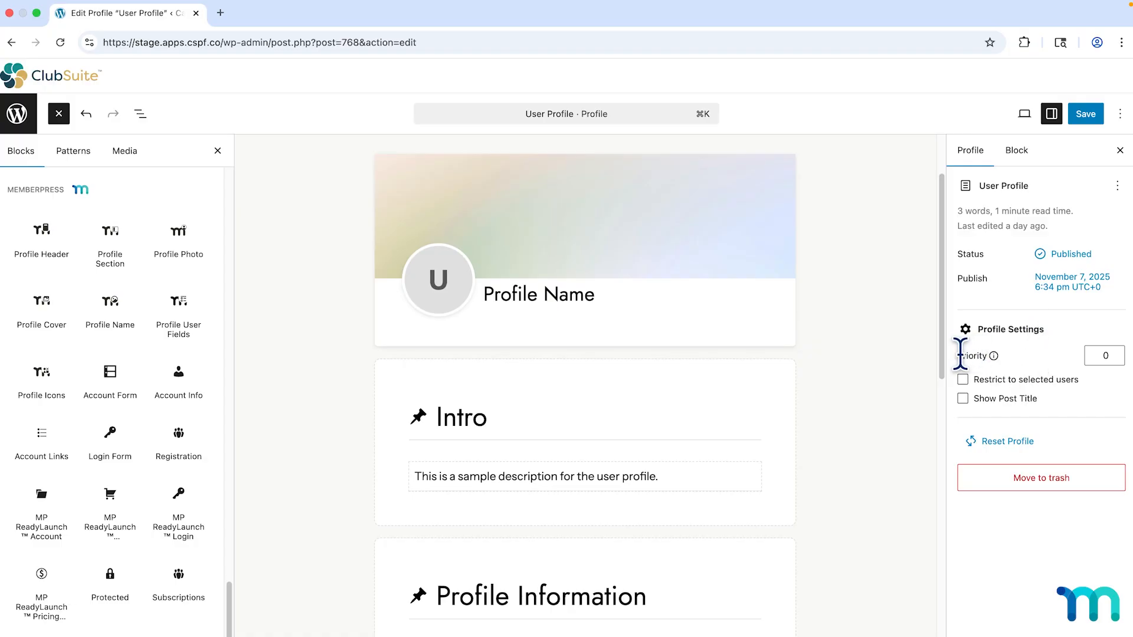
double_click(1104, 355)
click(1048, 352)
scroll(913, 370, up, 2)
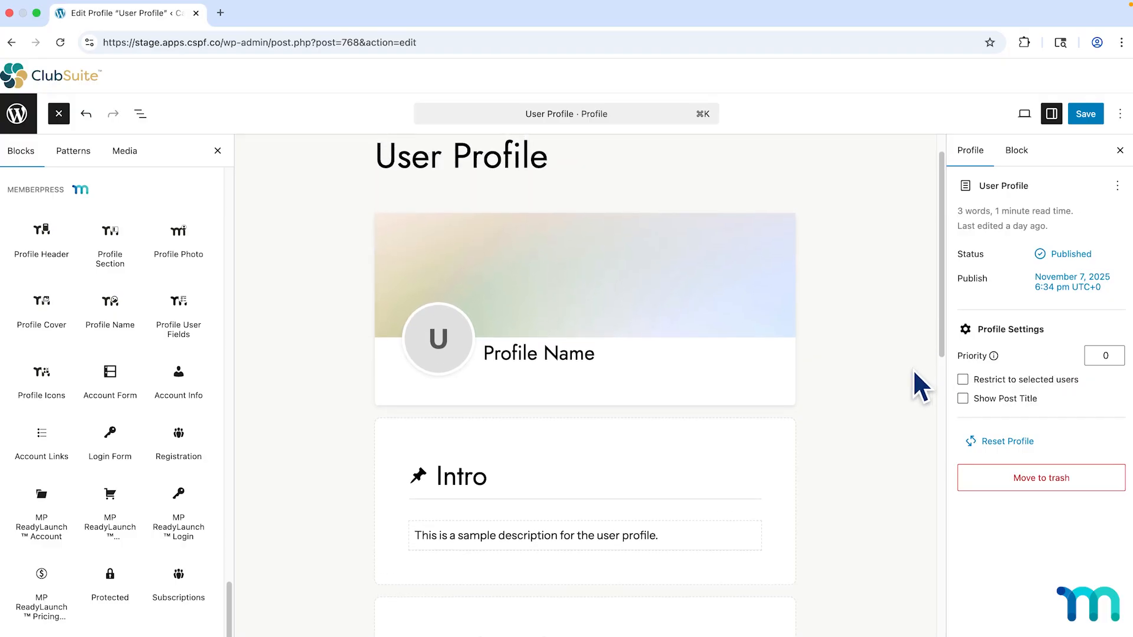
scroll(912, 369, up, 1)
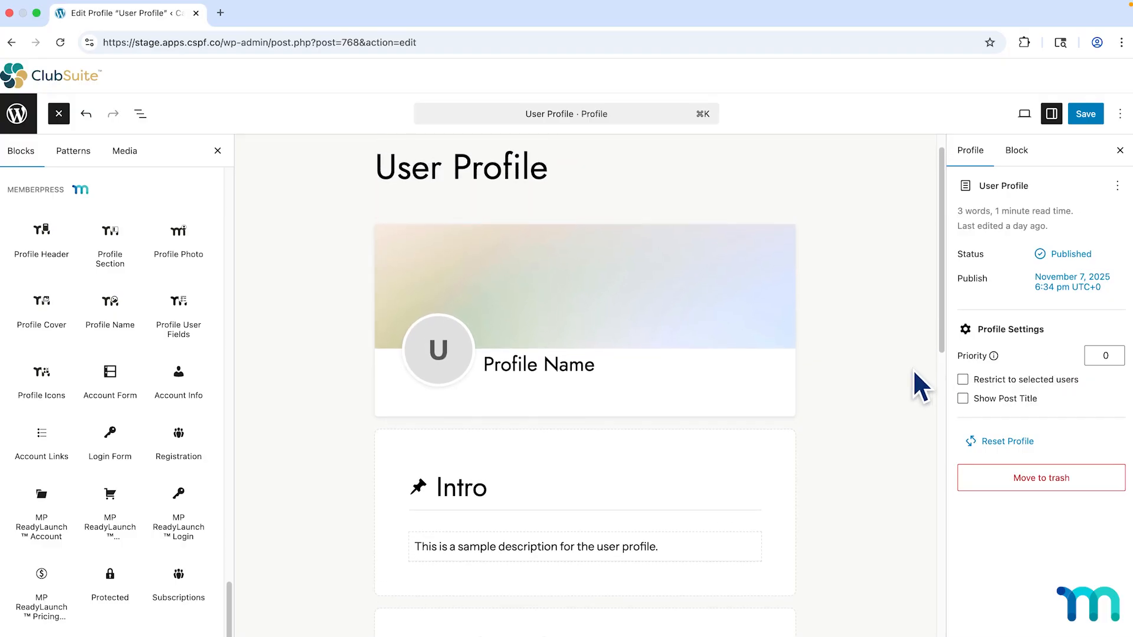
scroll(912, 369, up, 1)
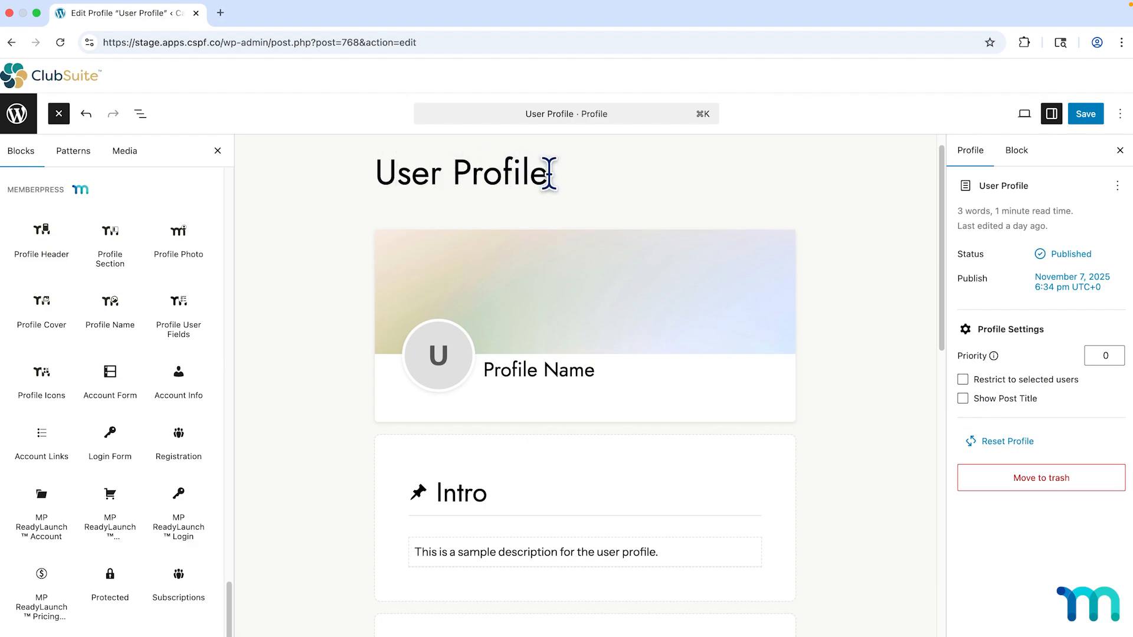
Rename the profile title from User Profile to 'Explorer Profile'.
drag(549, 174, 376, 176)
key(BackSpace)
text(Explorer)
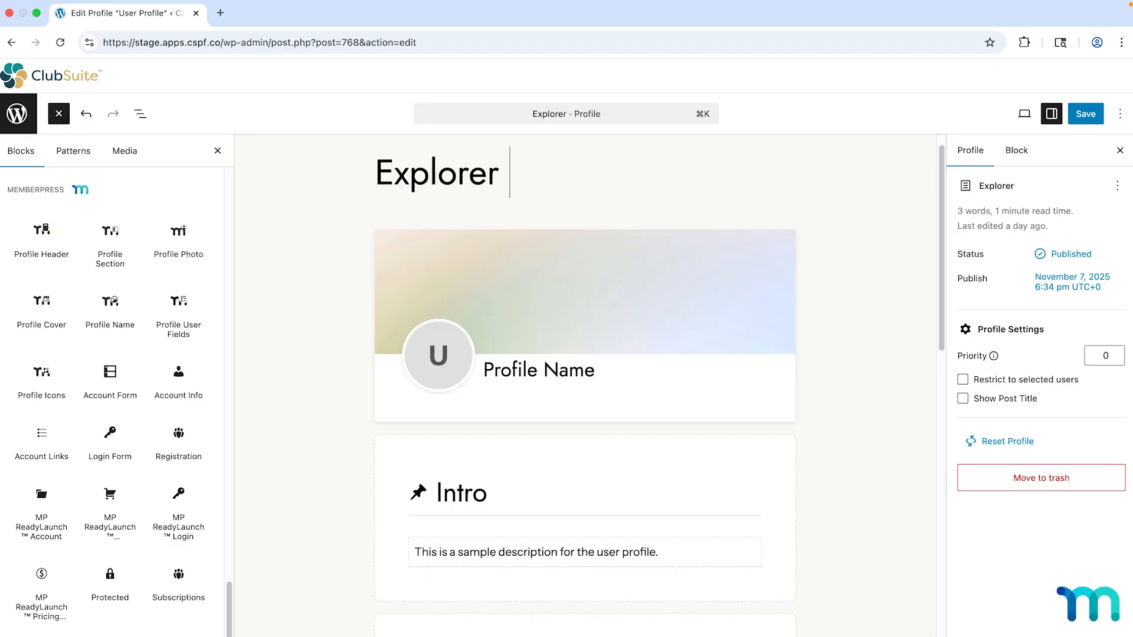
text( Profile)
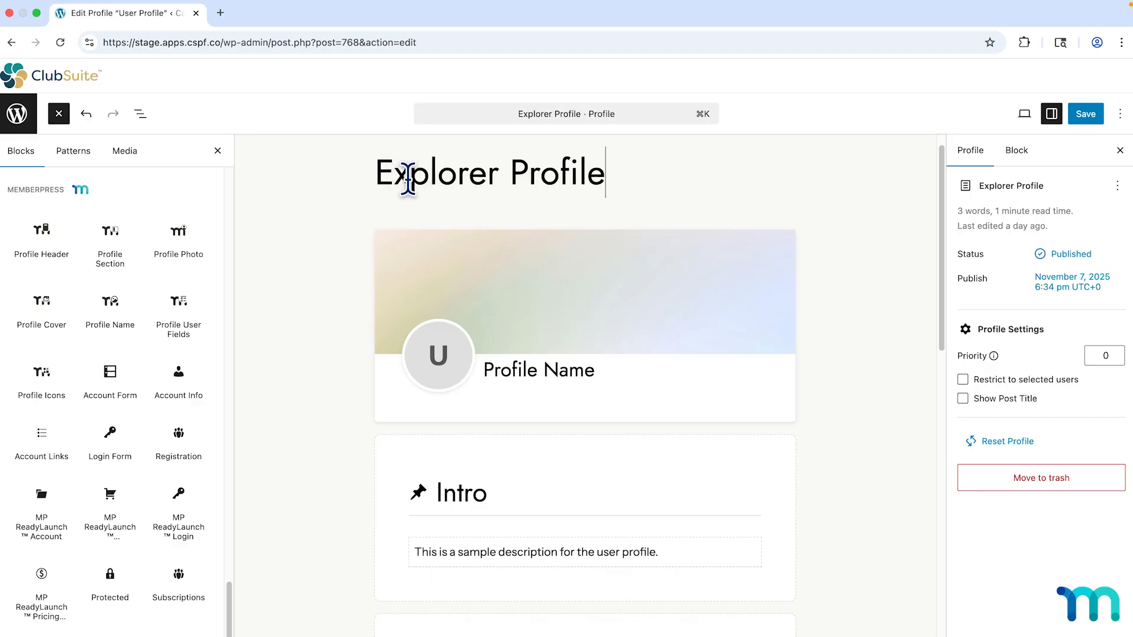
scroll(413, 177, up, 1)
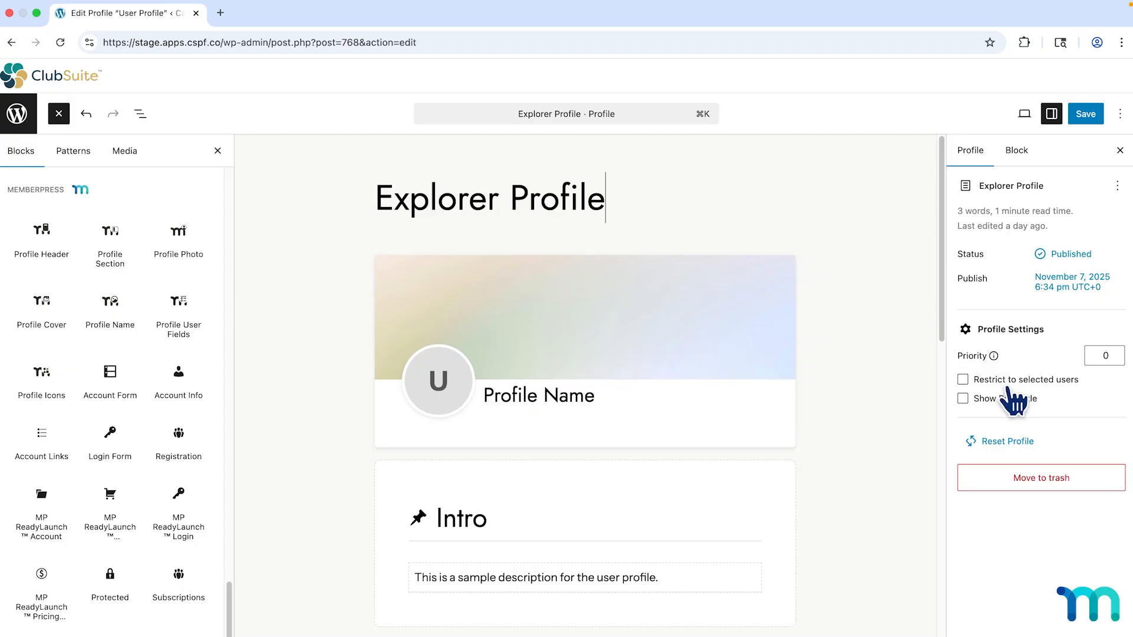
Set restriction to 'with the Role', uncheck 'Restrict to selected users', and start Reset Profile.
click(962, 379)
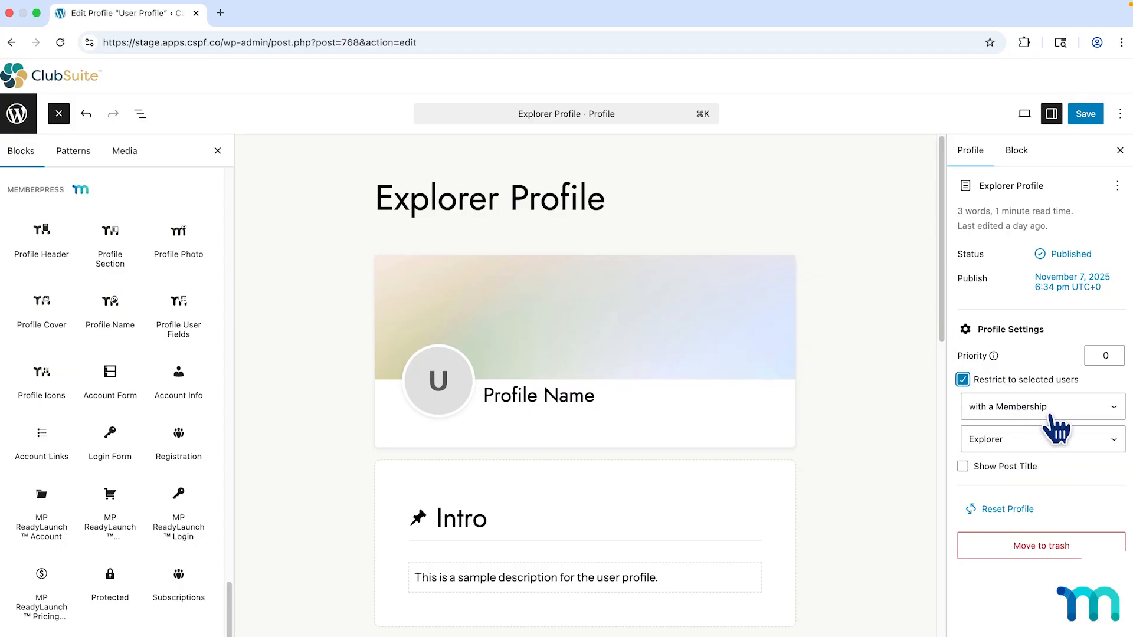
click(1117, 413)
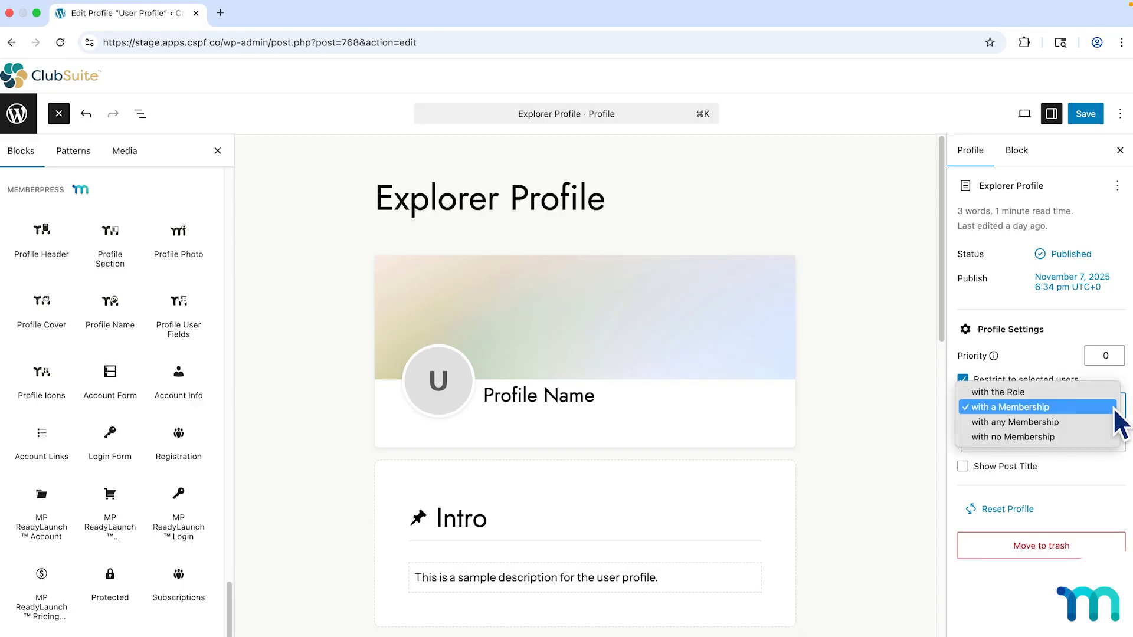
click(1103, 394)
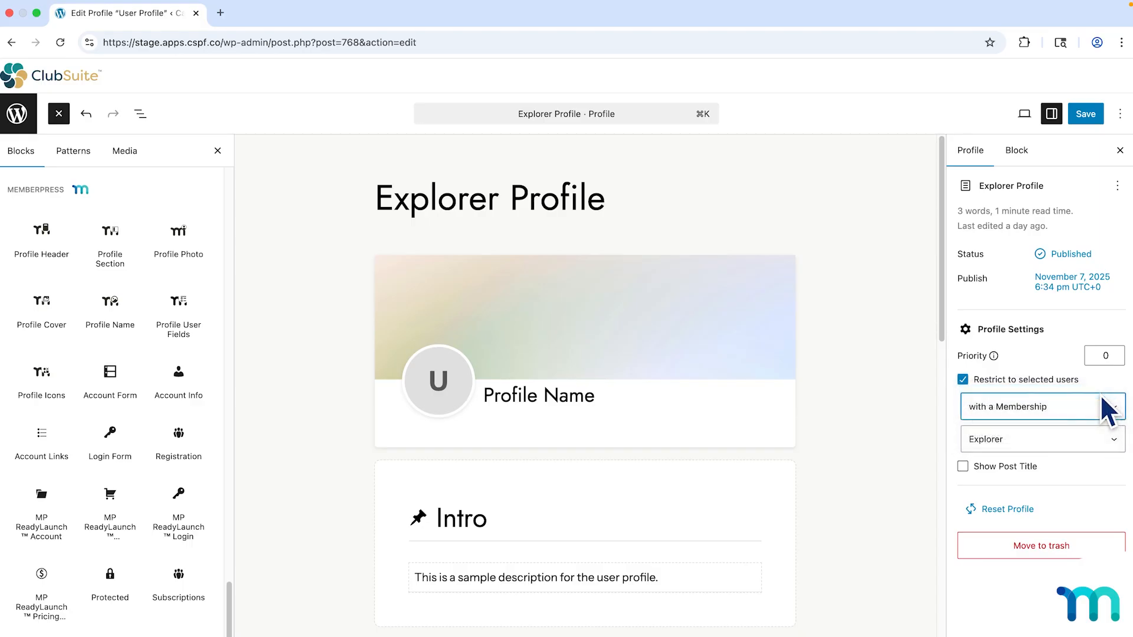
click(1108, 409)
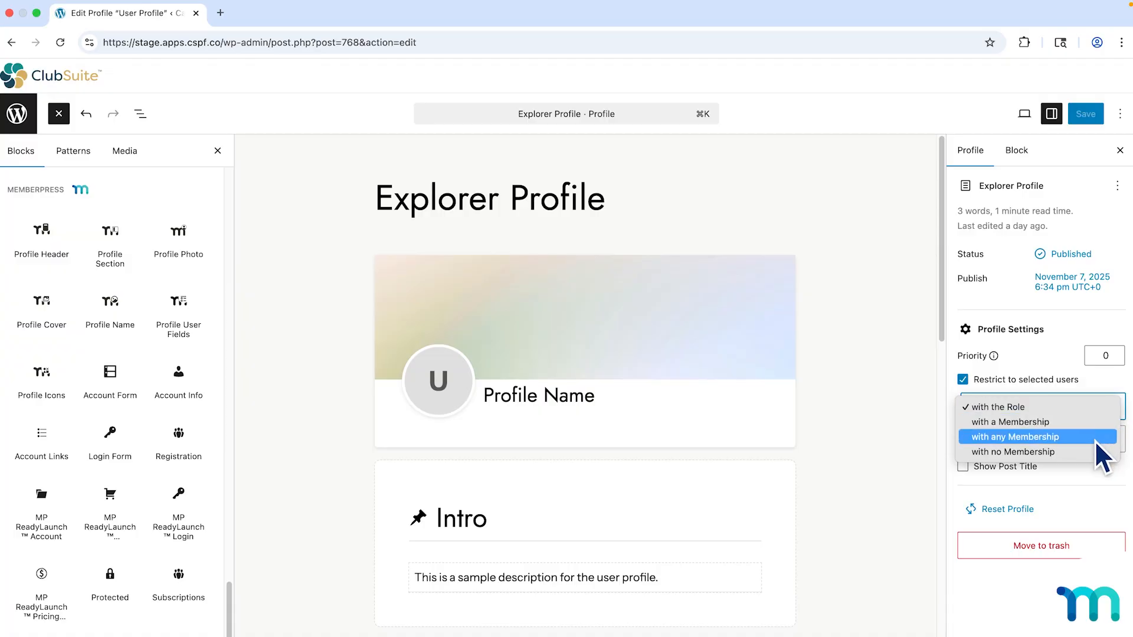
click(1097, 410)
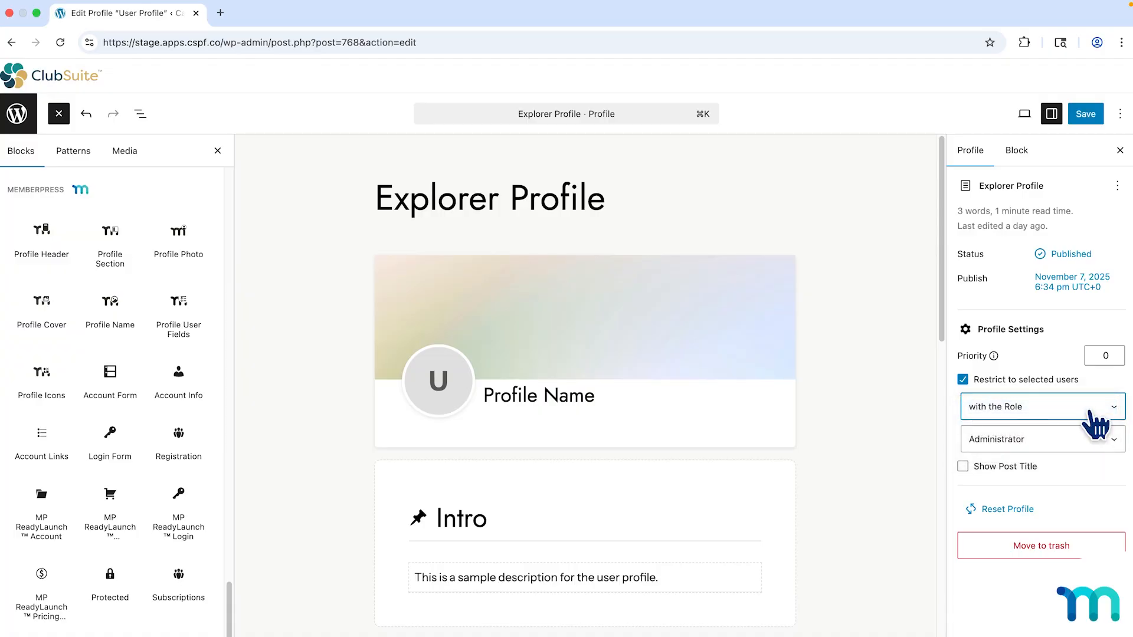
click(963, 380)
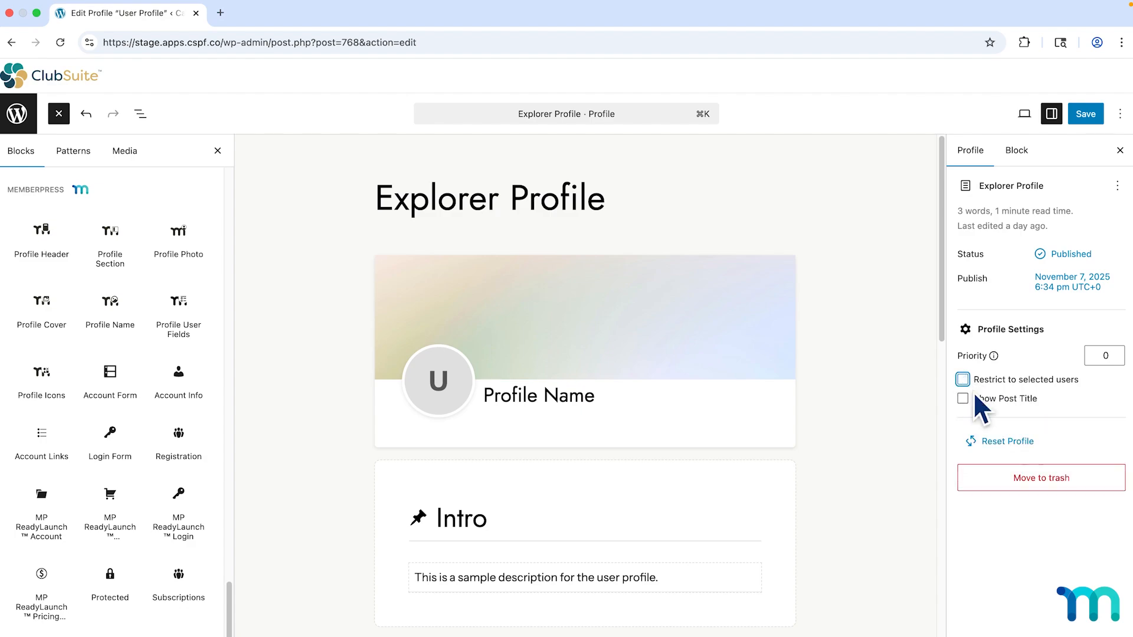
click(1014, 444)
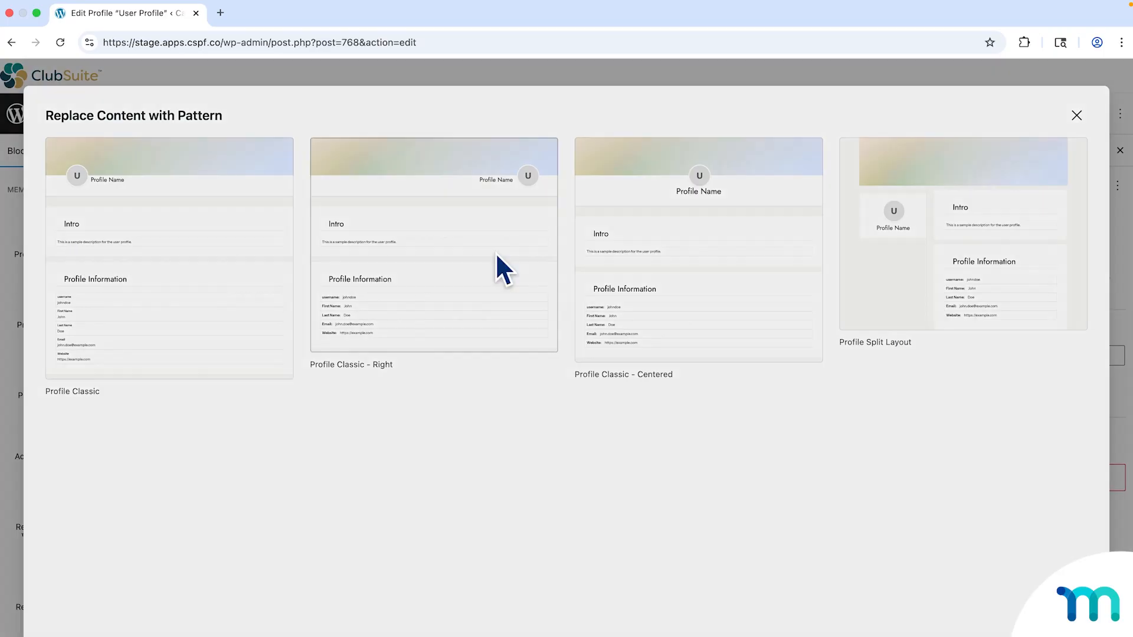
Keep Explorer Profile on the Profile Classic - Right layout, save it unrestricted, and go back to Profiles.
click(496, 255)
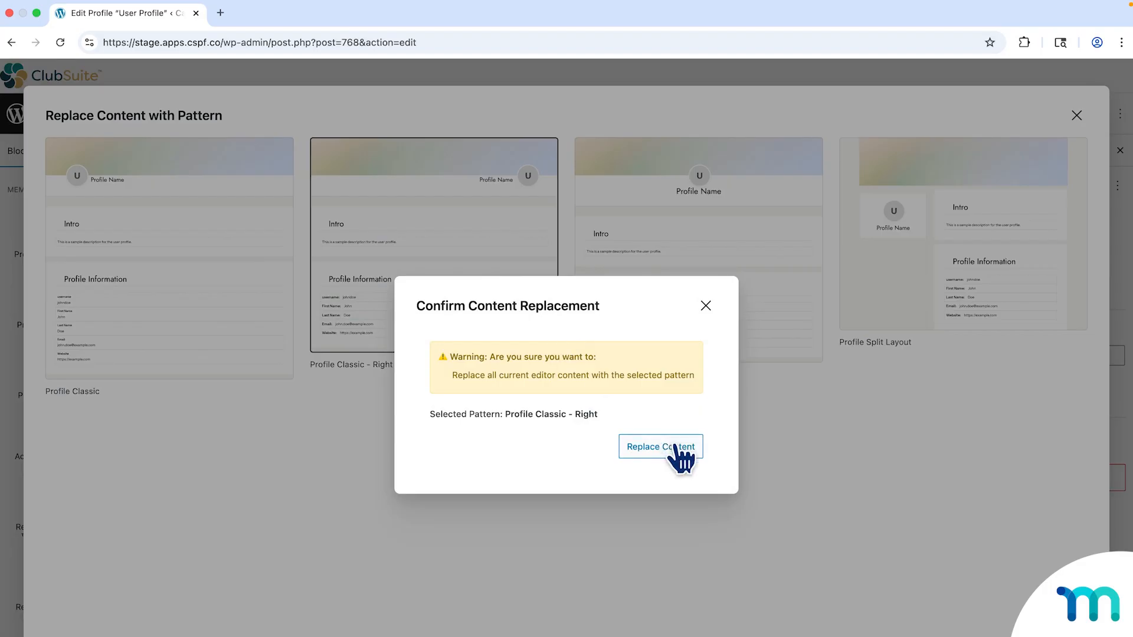
click(706, 307)
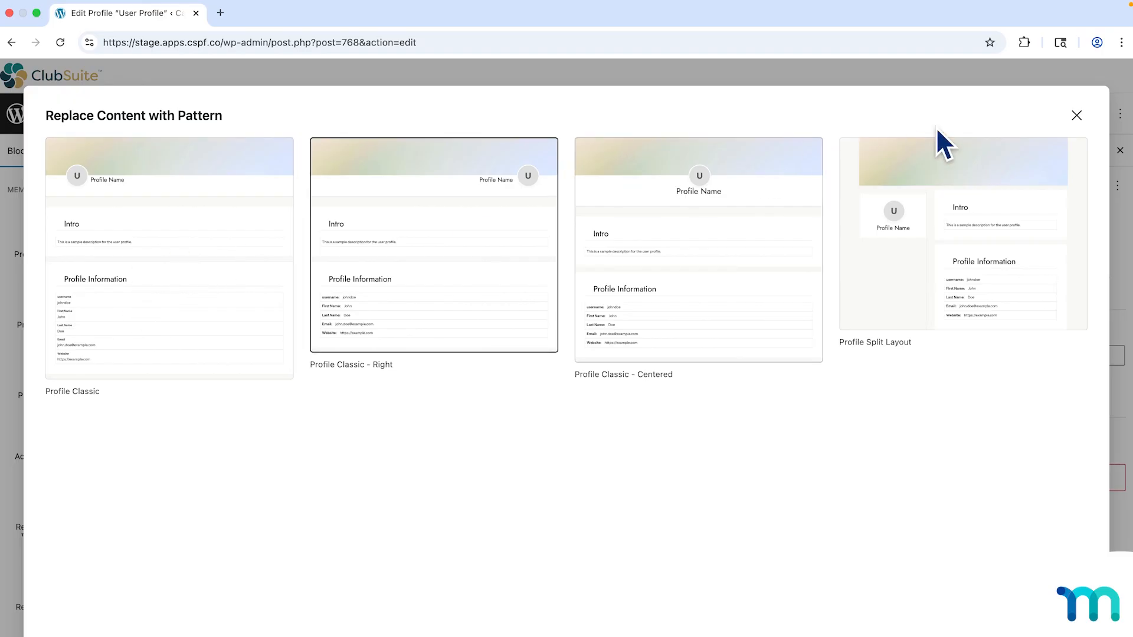
click(1076, 117)
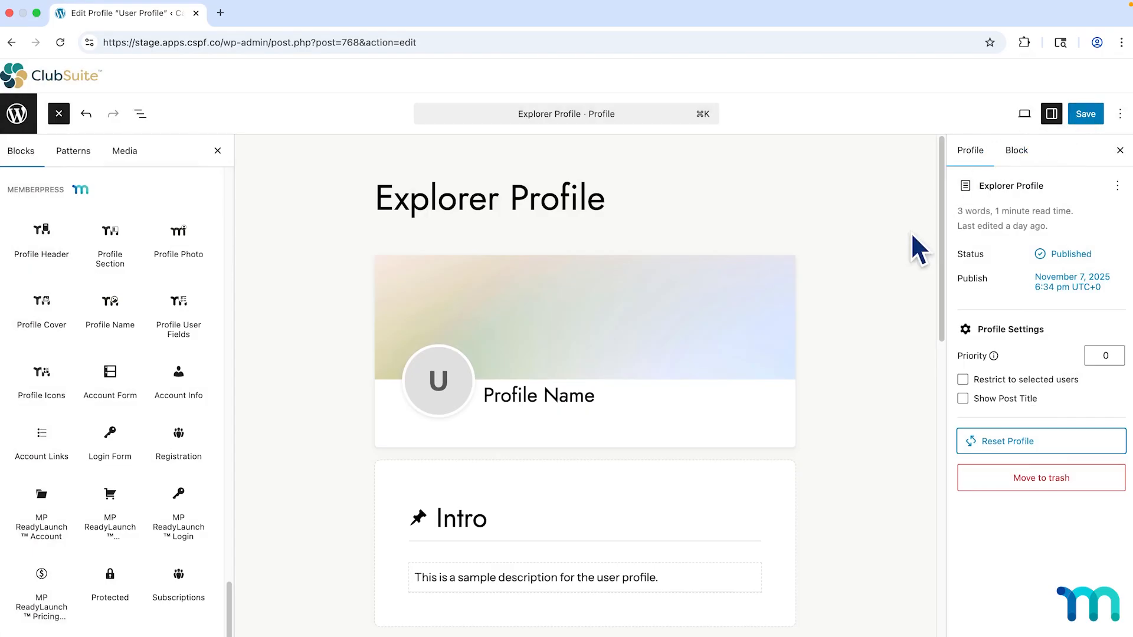
scroll(767, 283, down, 1)
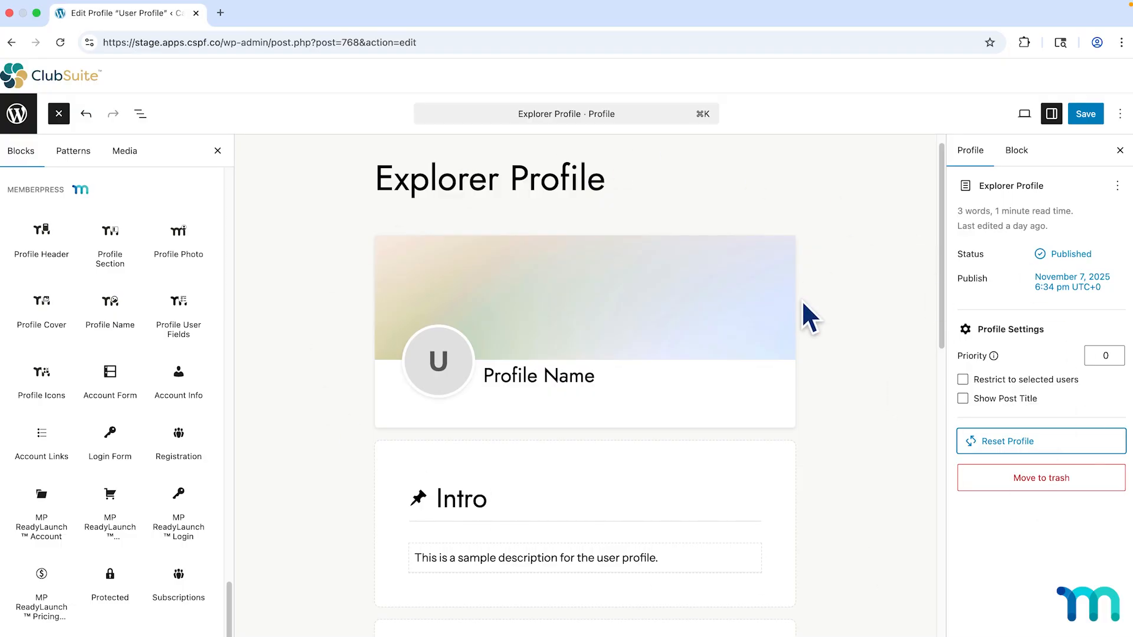
click(1086, 116)
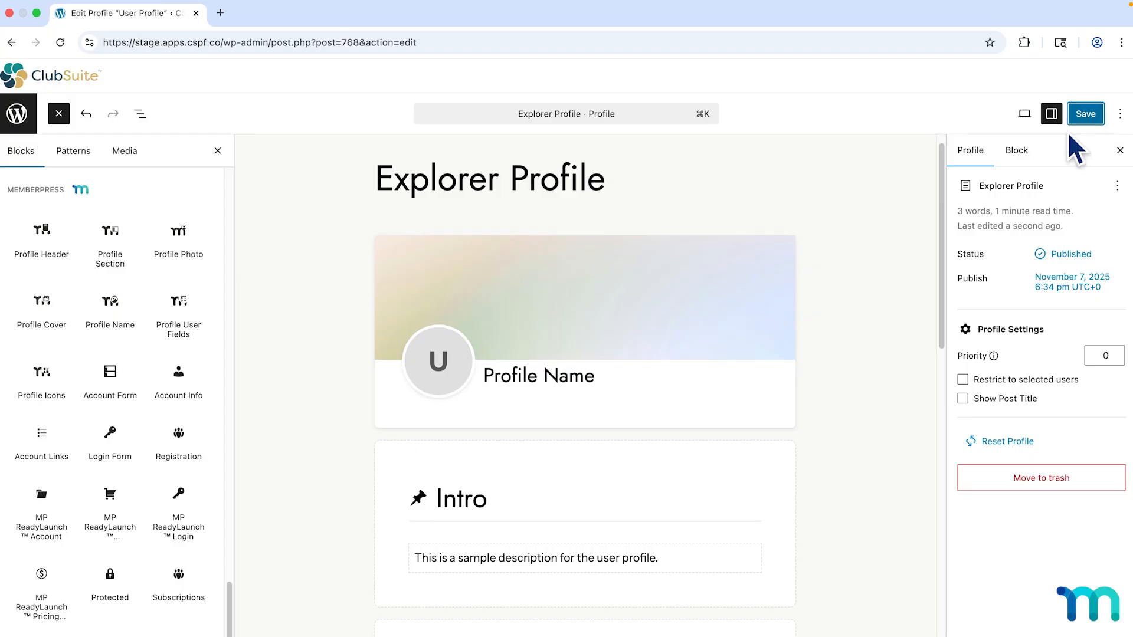
click(16, 115)
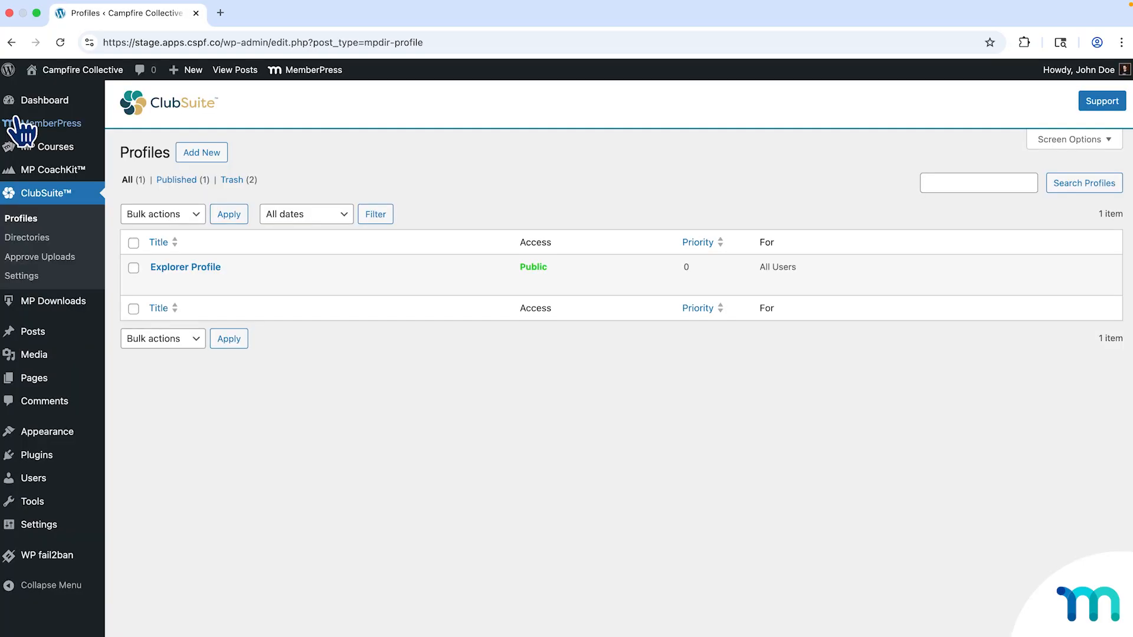
click(31, 220)
mouse_move(218, 274)
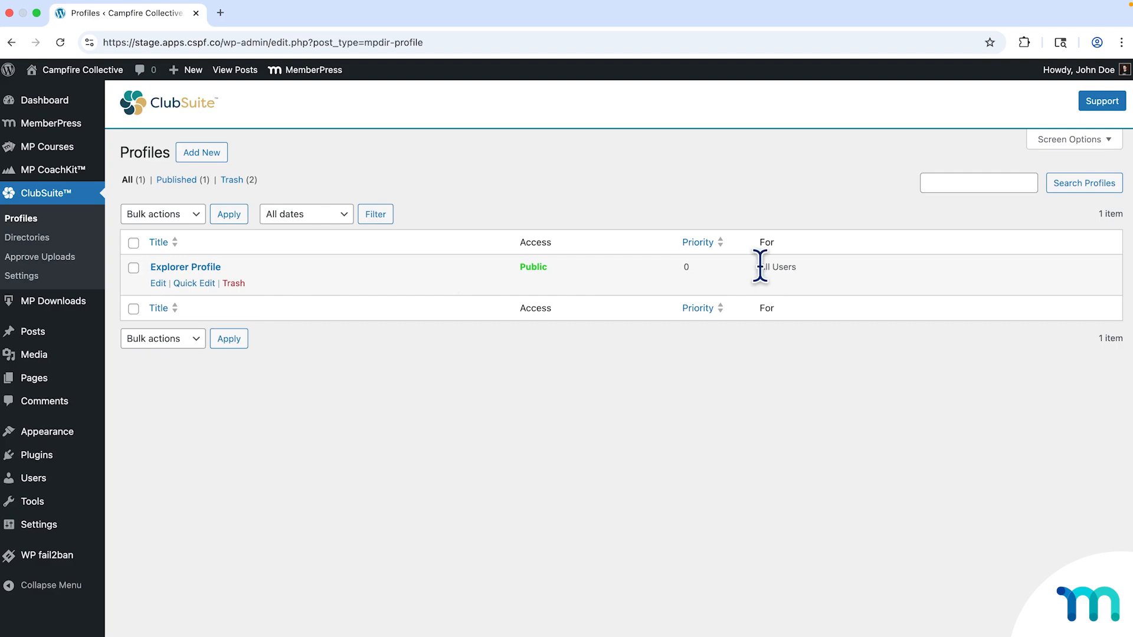
drag(760, 267, 804, 269)
click(803, 271)
Add a new profile from the Profile Classic pattern titled 'Trailblazer Profile'.
click(205, 154)
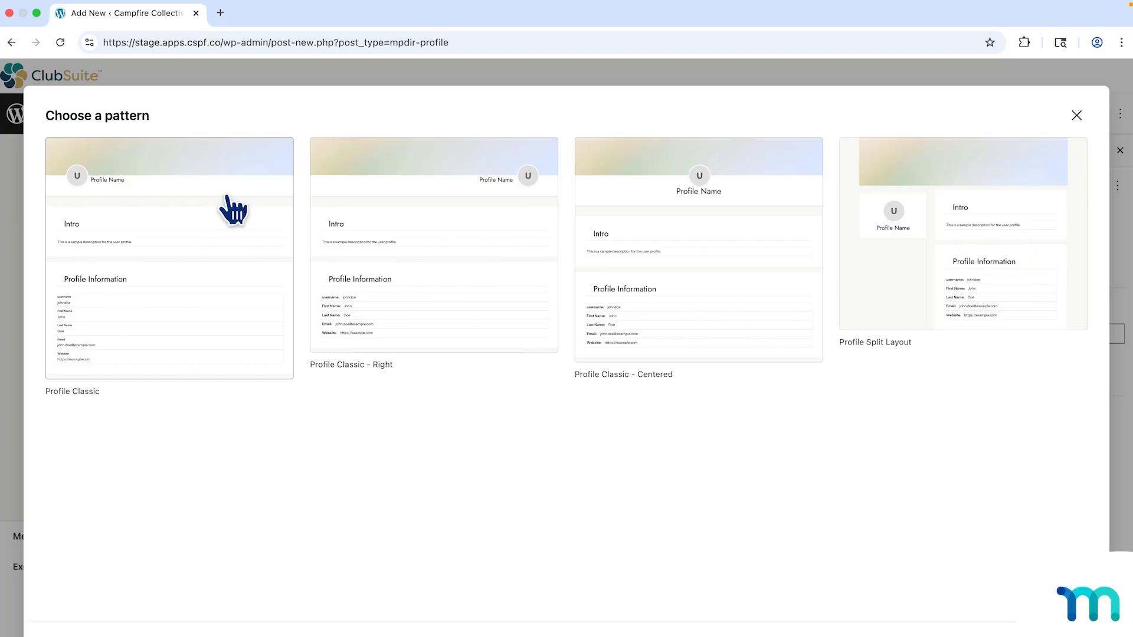
click(233, 213)
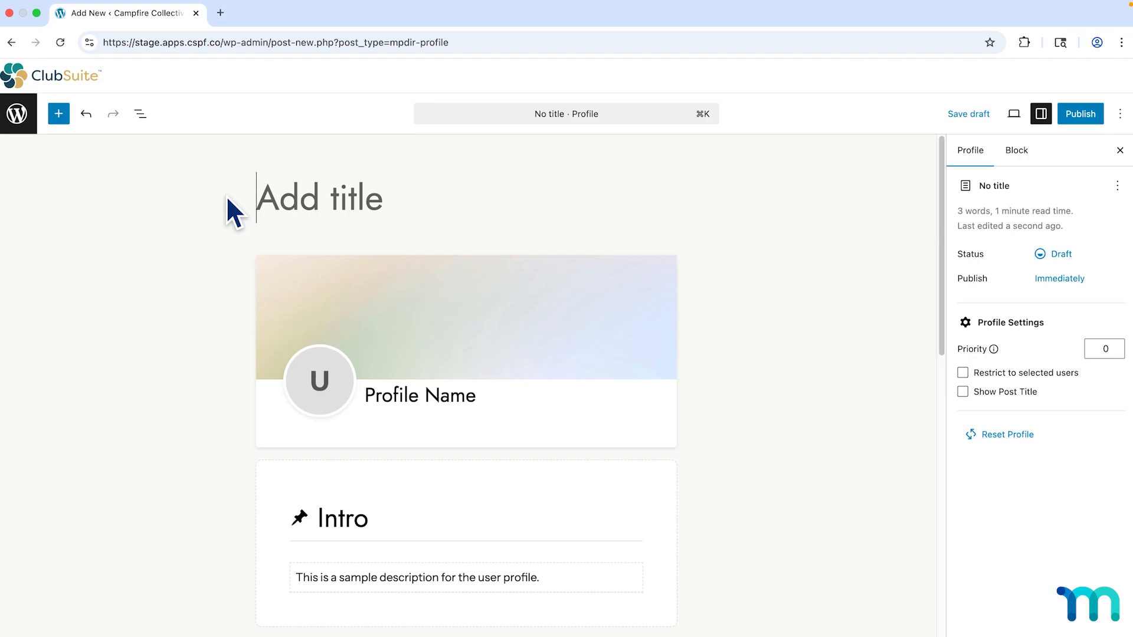
text(Trailblazer Profile)
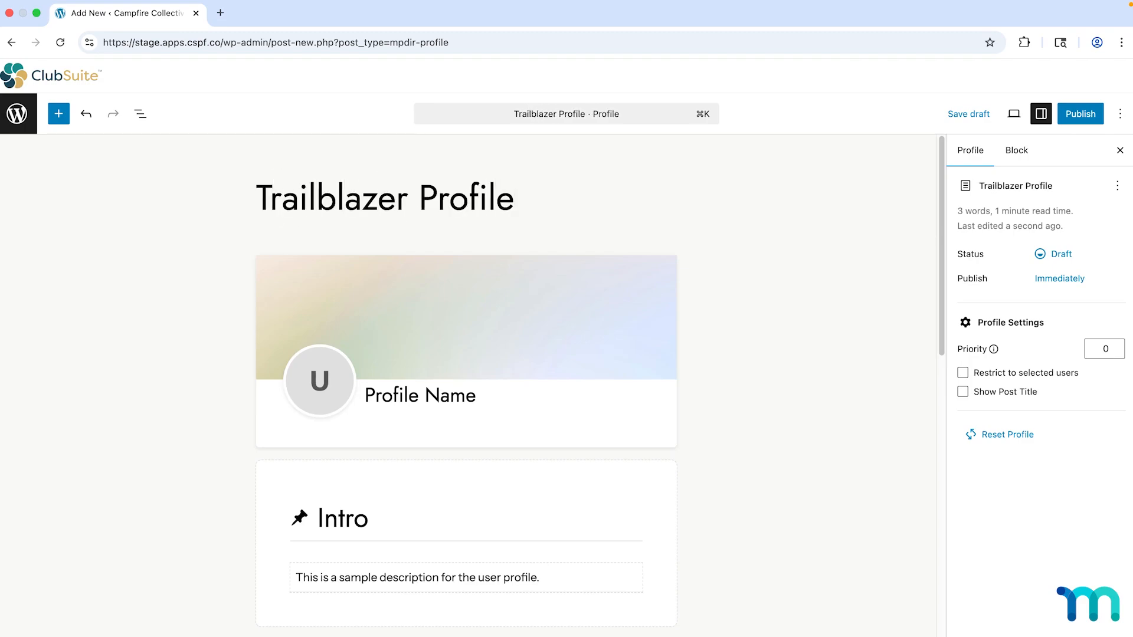
Set the profile's priority to 1 in Profile Settings.
scroll(531, 324, down, 3)
scroll(537, 322, down, 4)
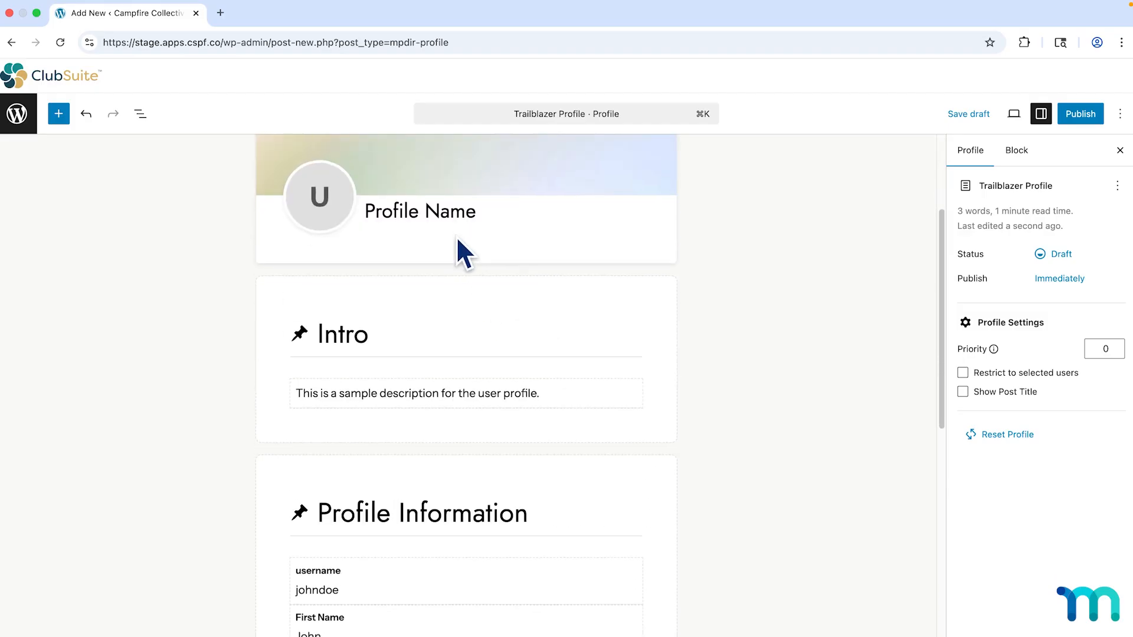
scroll(484, 334, up, 7)
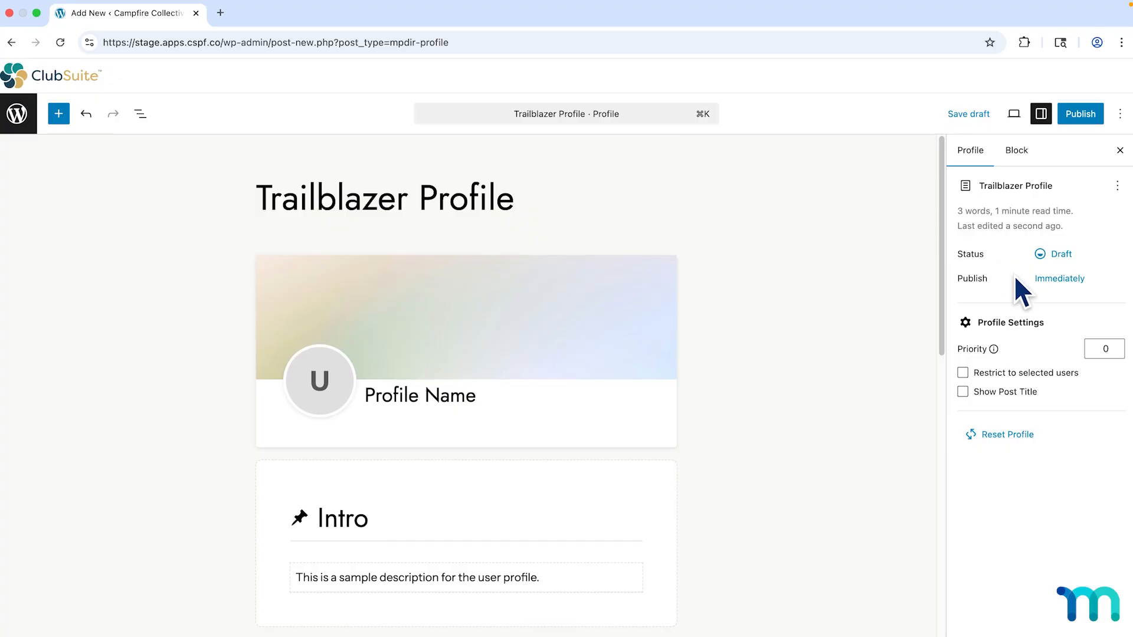
click(1113, 346)
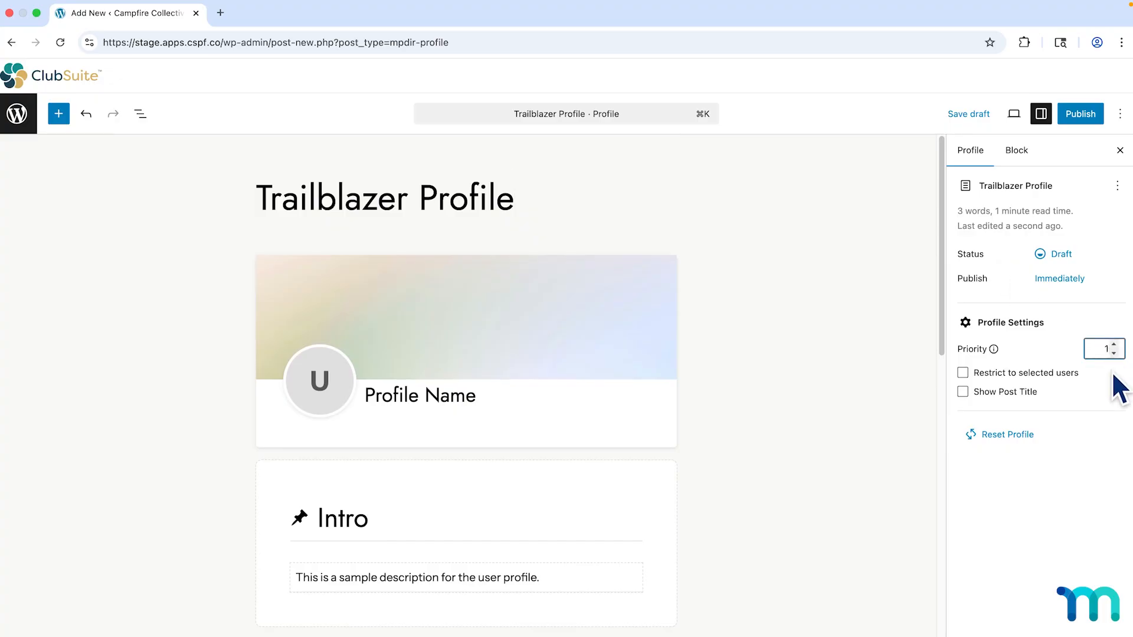
click(1042, 350)
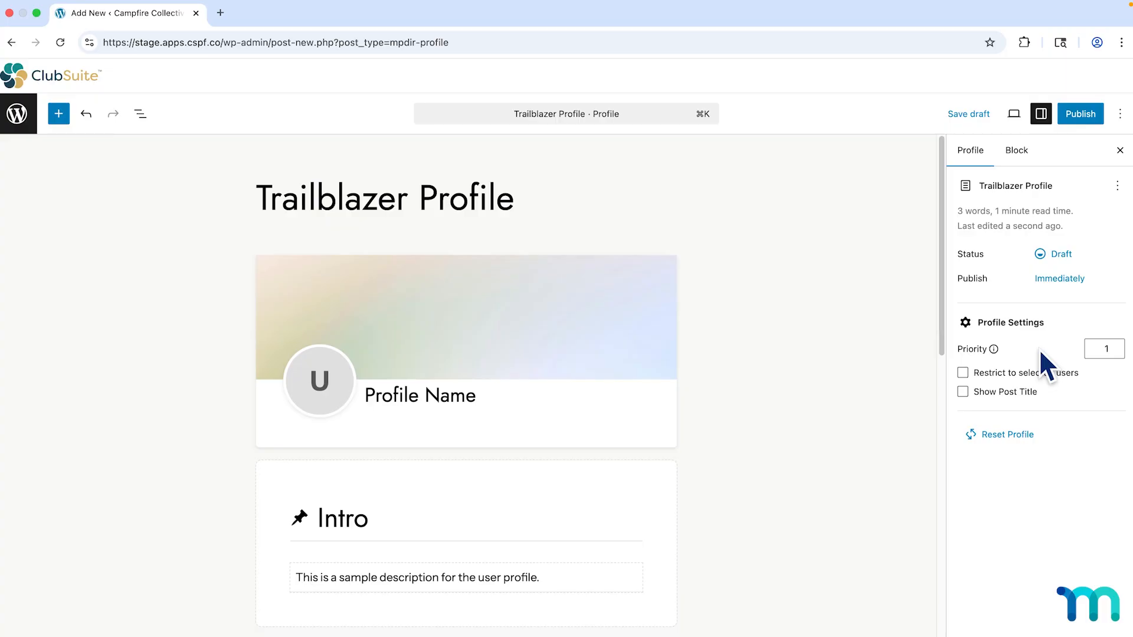
Restrict the profile to selected users 'with a Membership' of Trailblazer, then publish it.
click(962, 372)
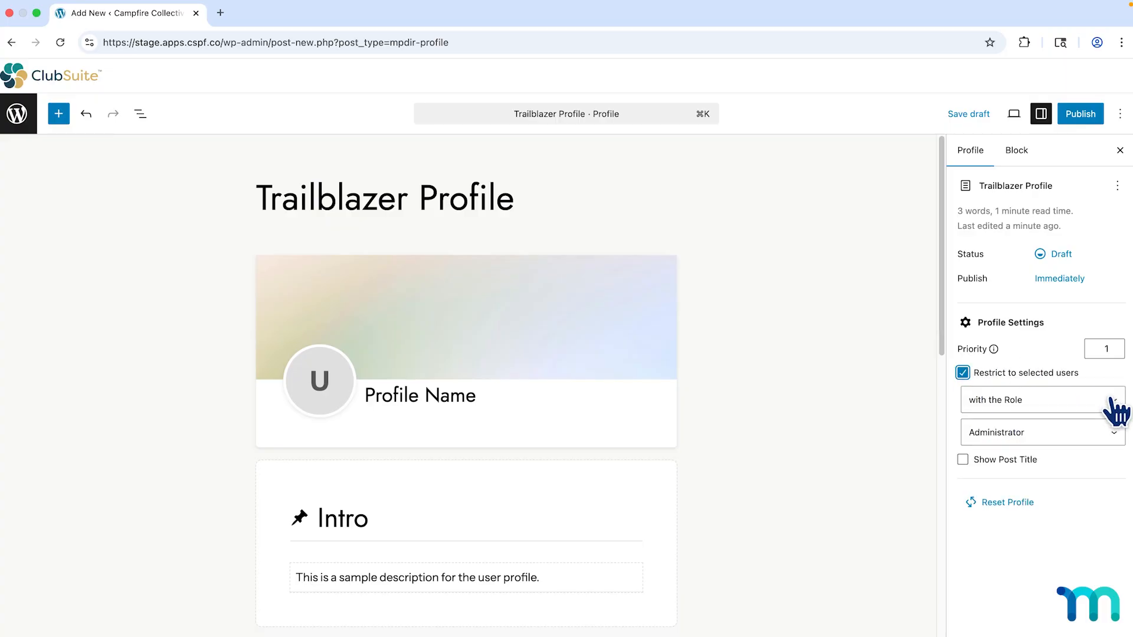
click(1113, 401)
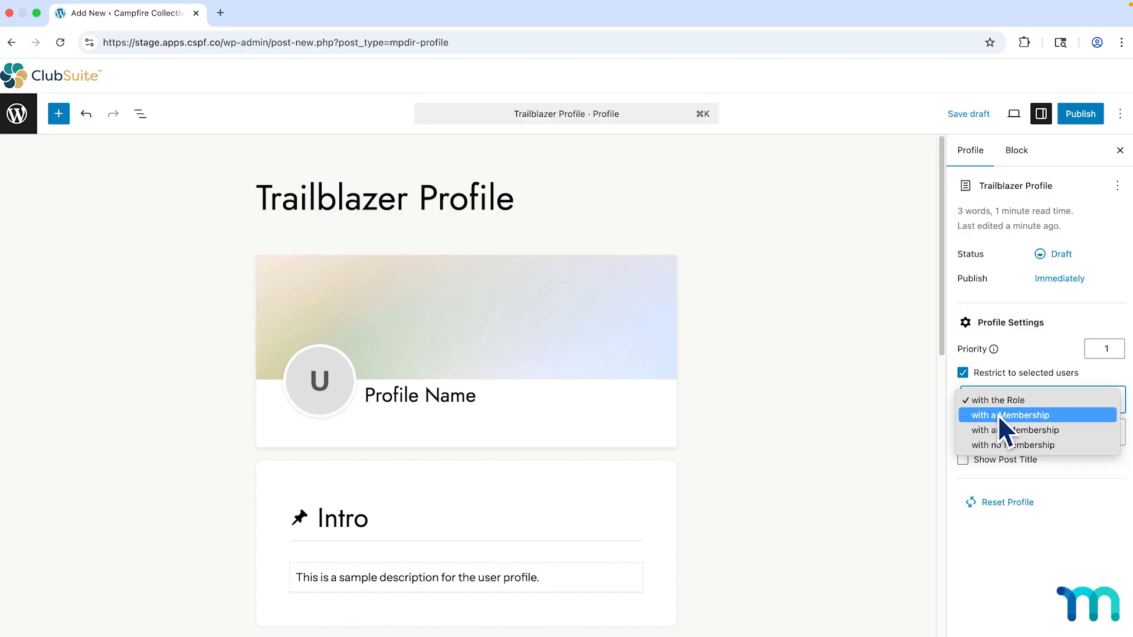
click(997, 416)
click(1113, 439)
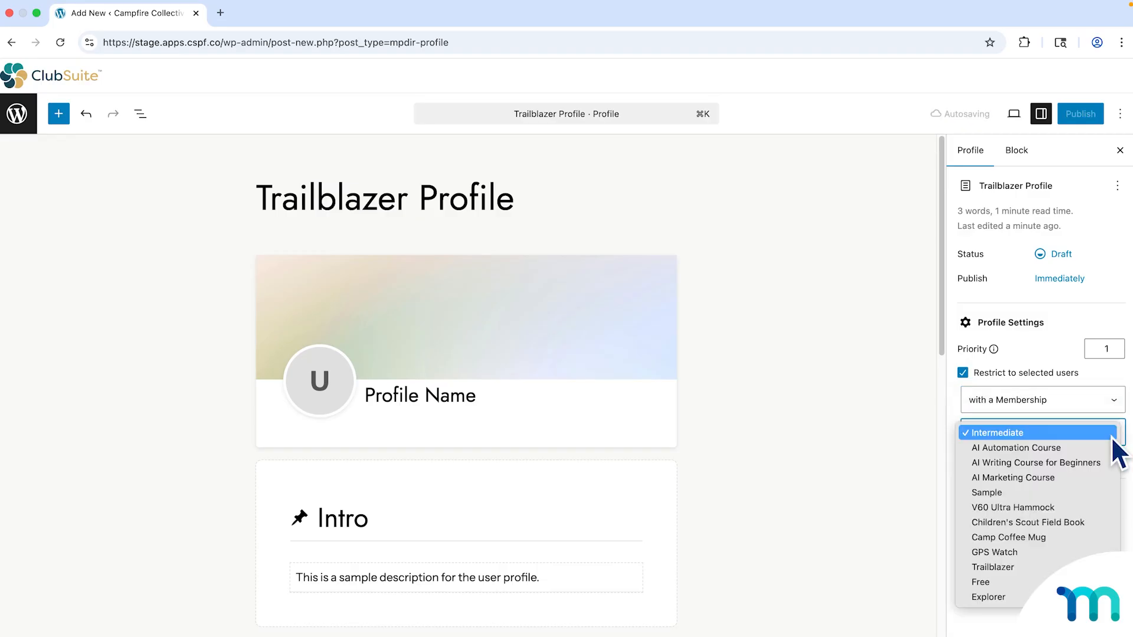
click(1012, 568)
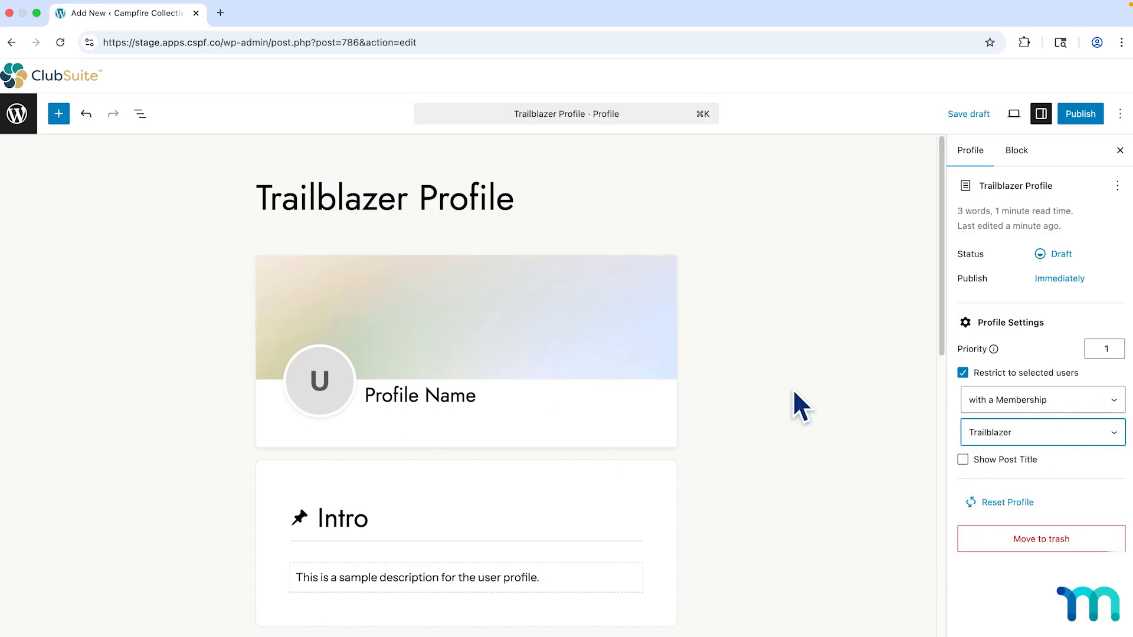
click(1091, 462)
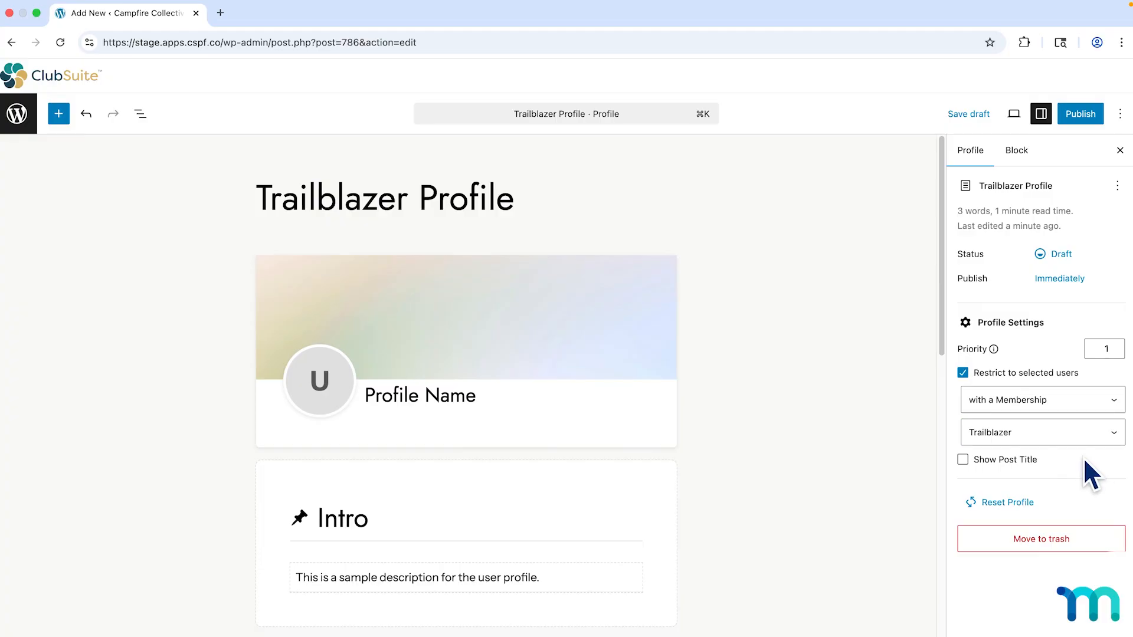
click(1075, 115)
click(1073, 85)
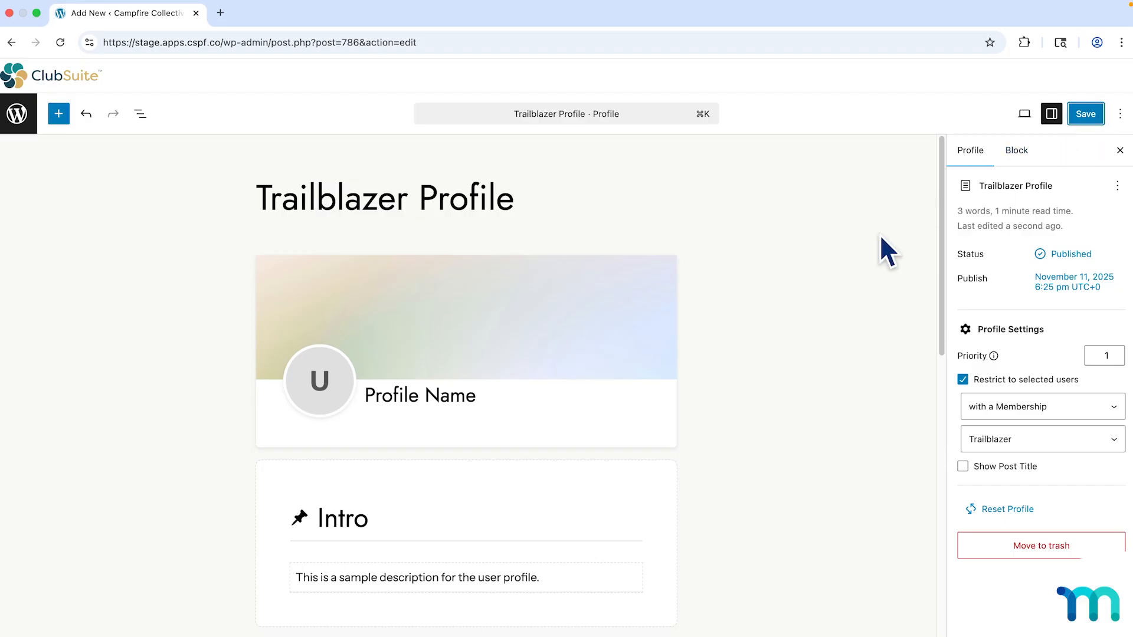
Add an empty paragraph block below the Profile Information card.
scroll(814, 343, down, 2)
scroll(813, 342, down, 6)
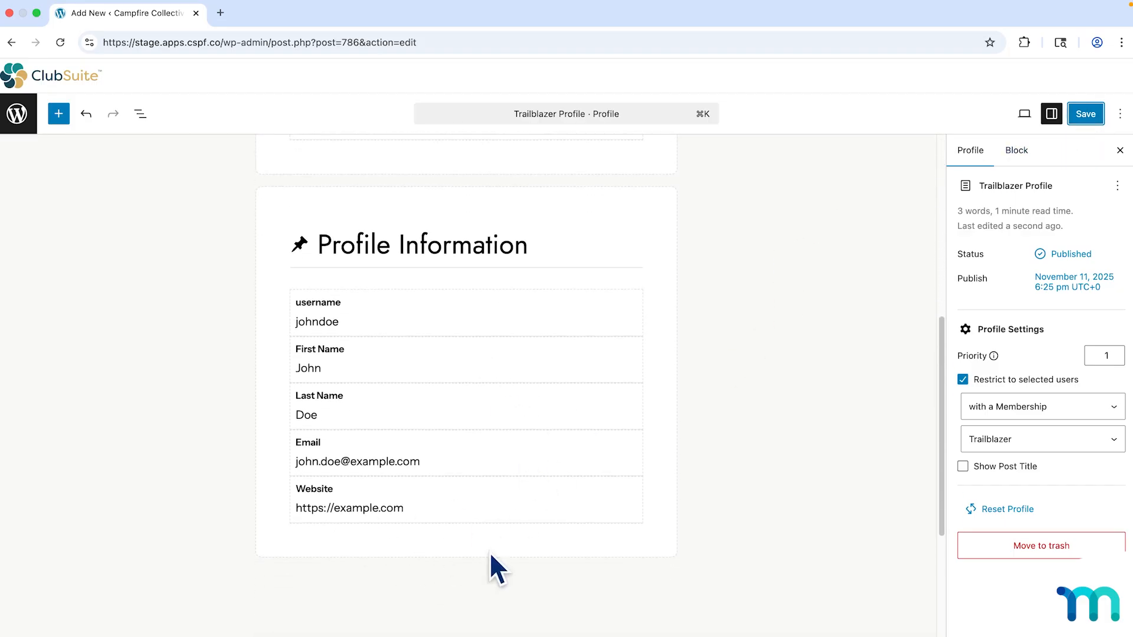
click(614, 544)
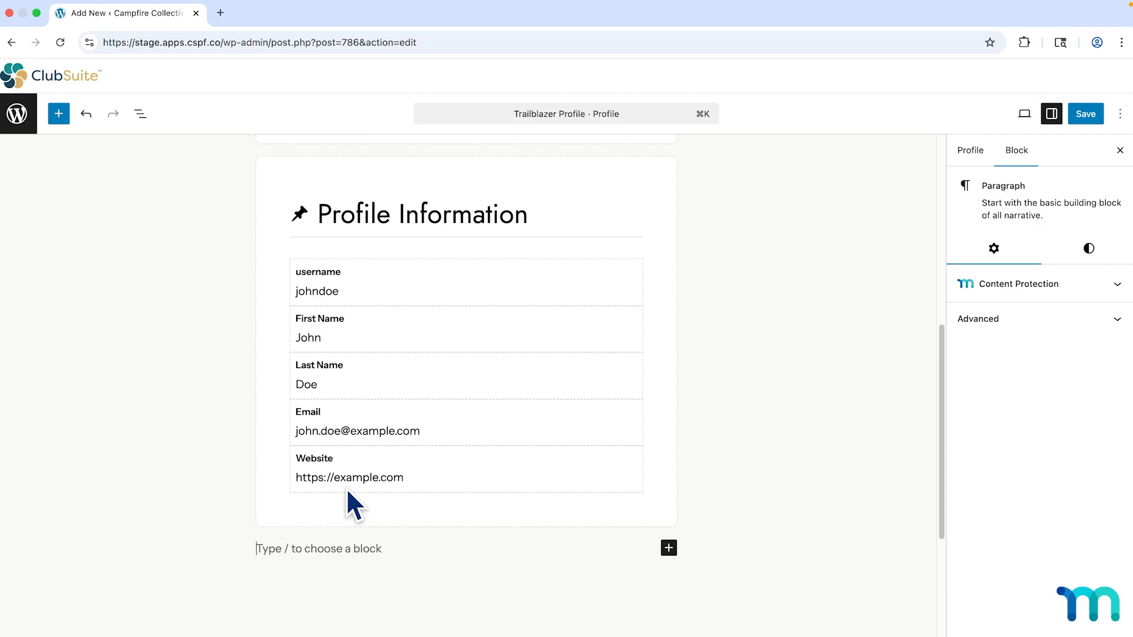
Open the admin Profiles list in a new browser tab and switch to it.
right_click(16, 114)
click(23, 119)
click(279, 15)
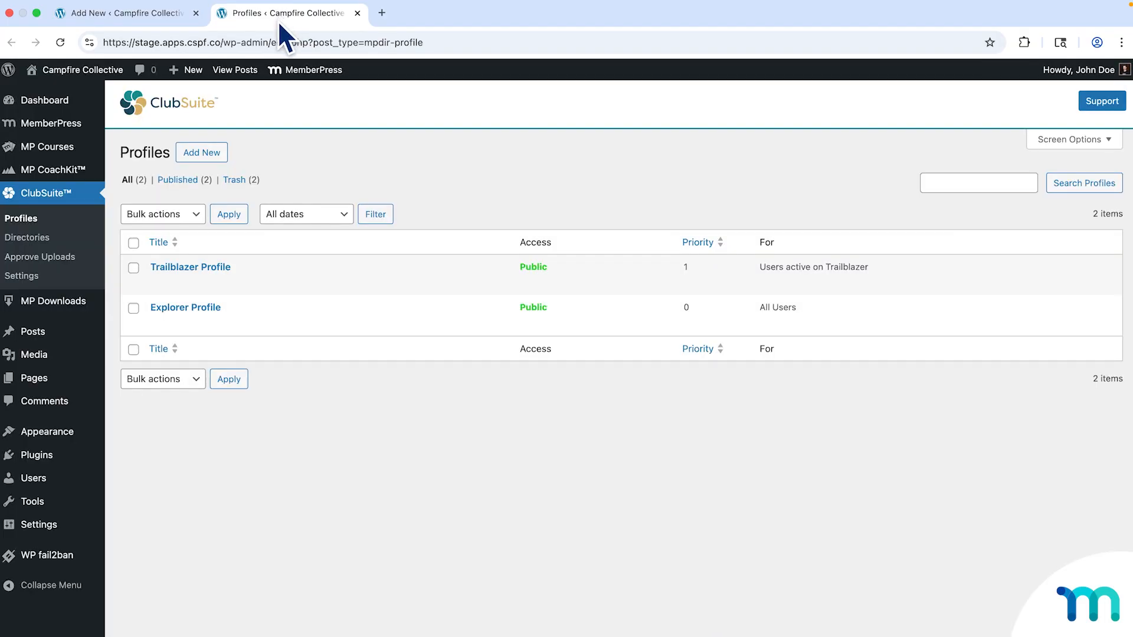
Go to MemberPress Settings > Fields and view the Custom User Information Fields.
mouse_move(66, 125)
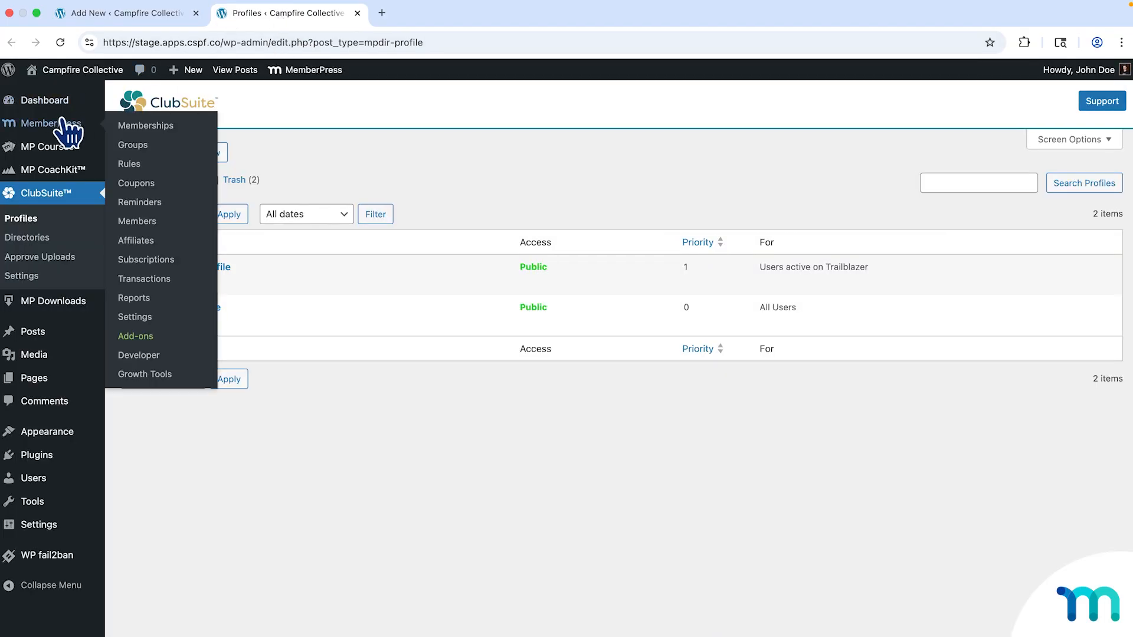
click(140, 317)
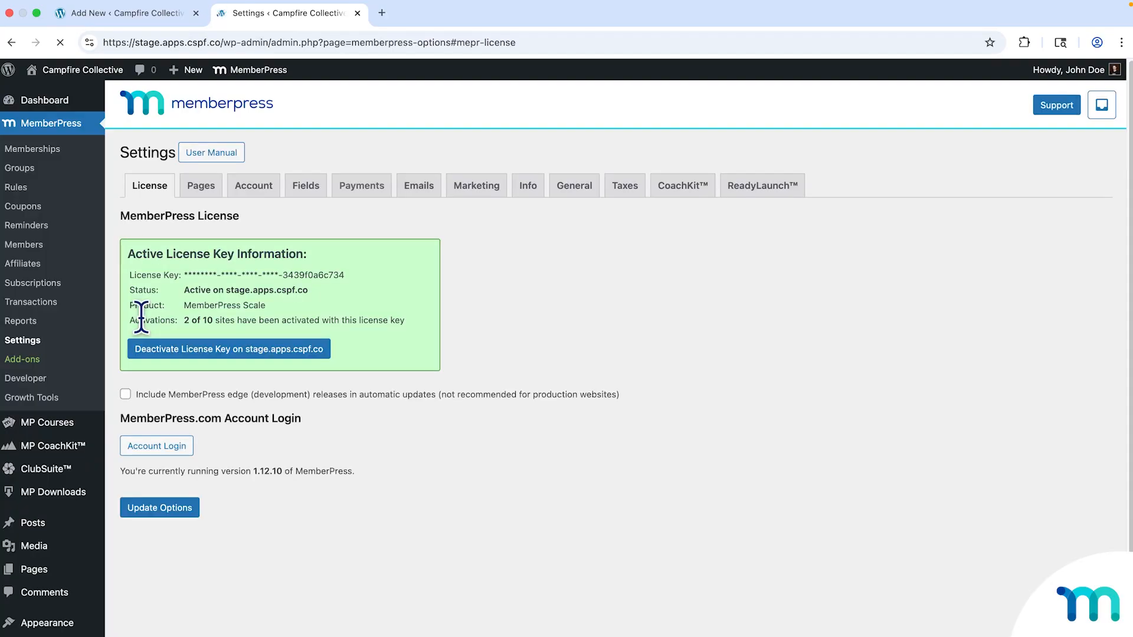
click(305, 188)
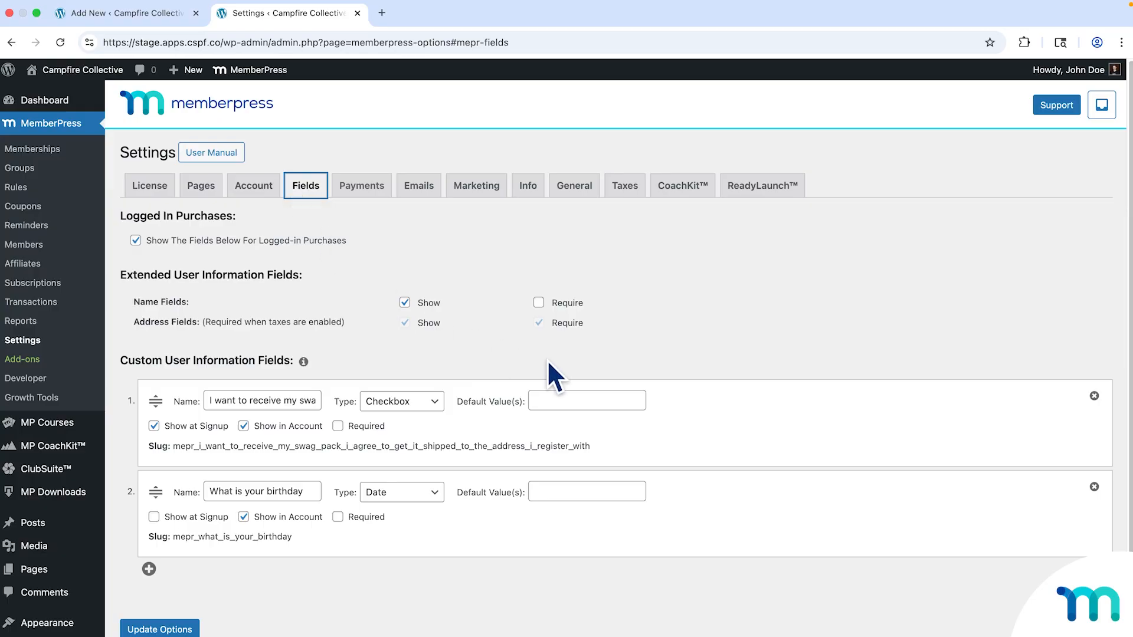
scroll(548, 362, down, 3)
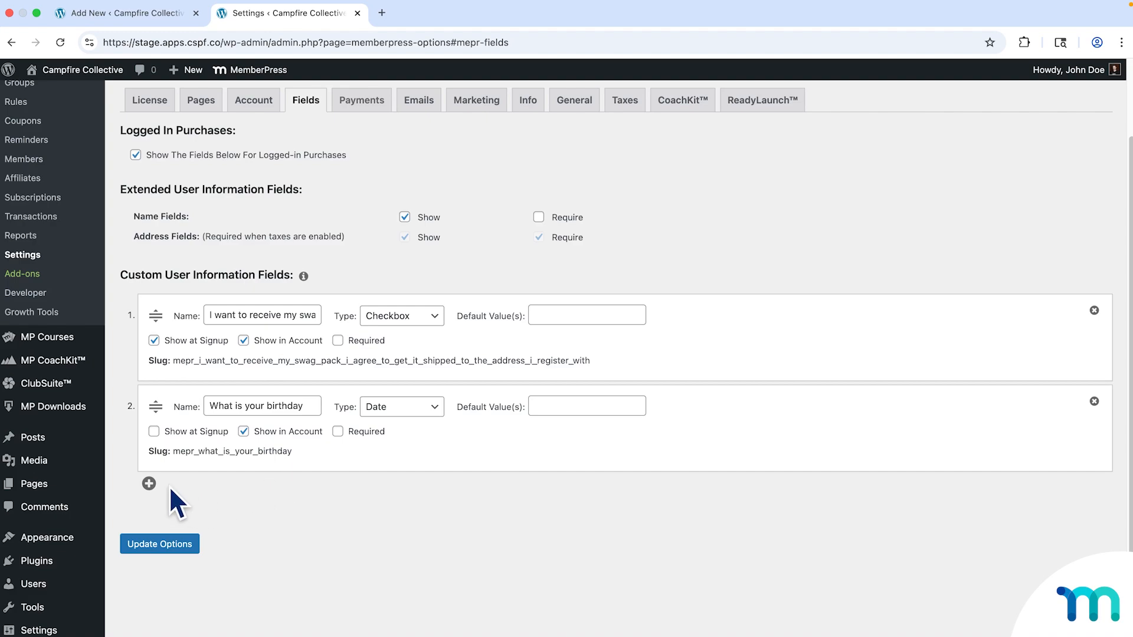
Add a third Text custom field named 'Tell us a little about yourself.'.
click(149, 483)
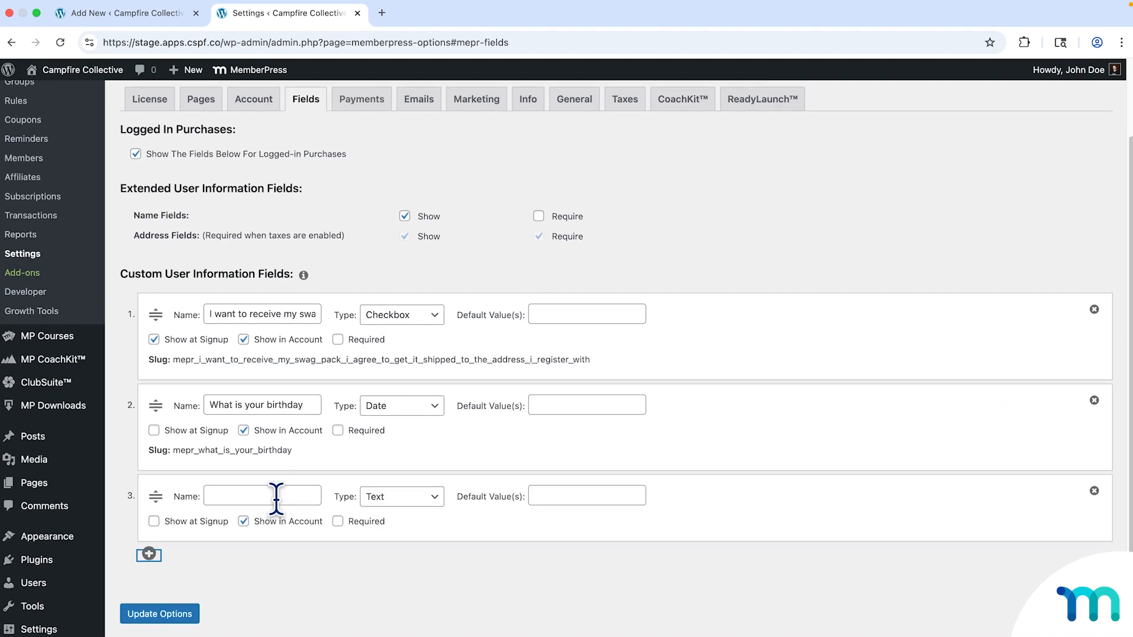
click(434, 499)
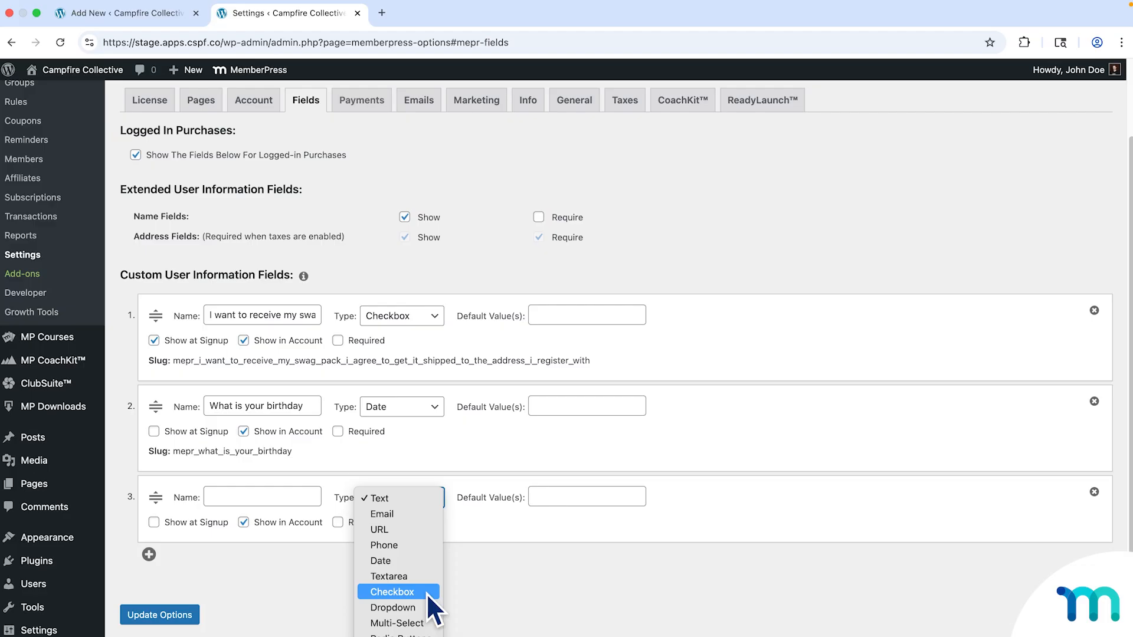
click(421, 500)
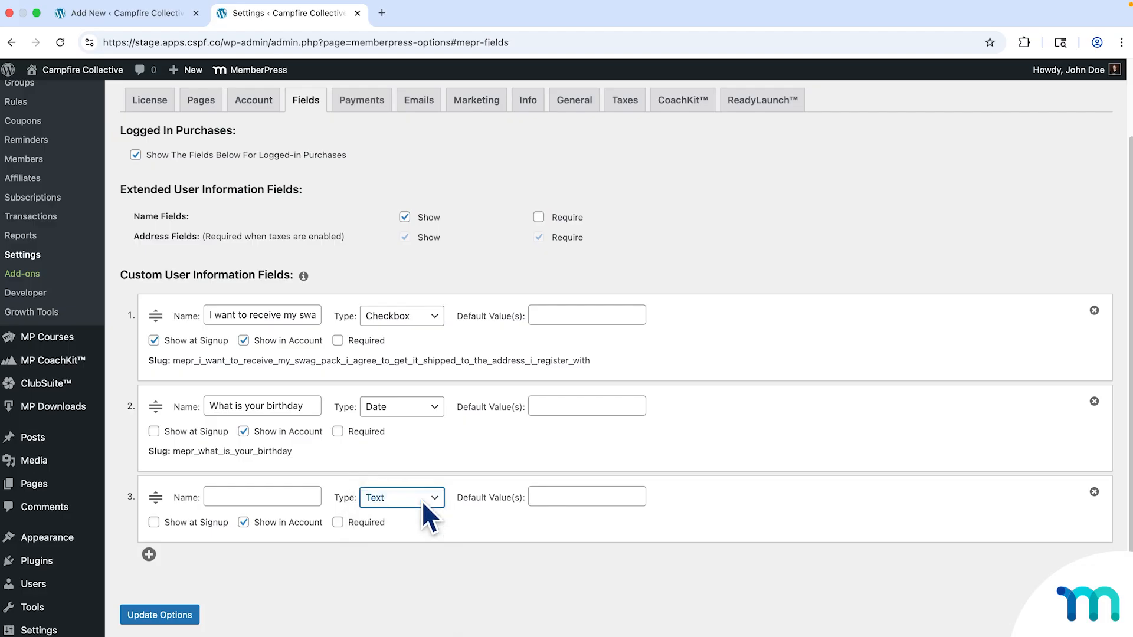
click(314, 496)
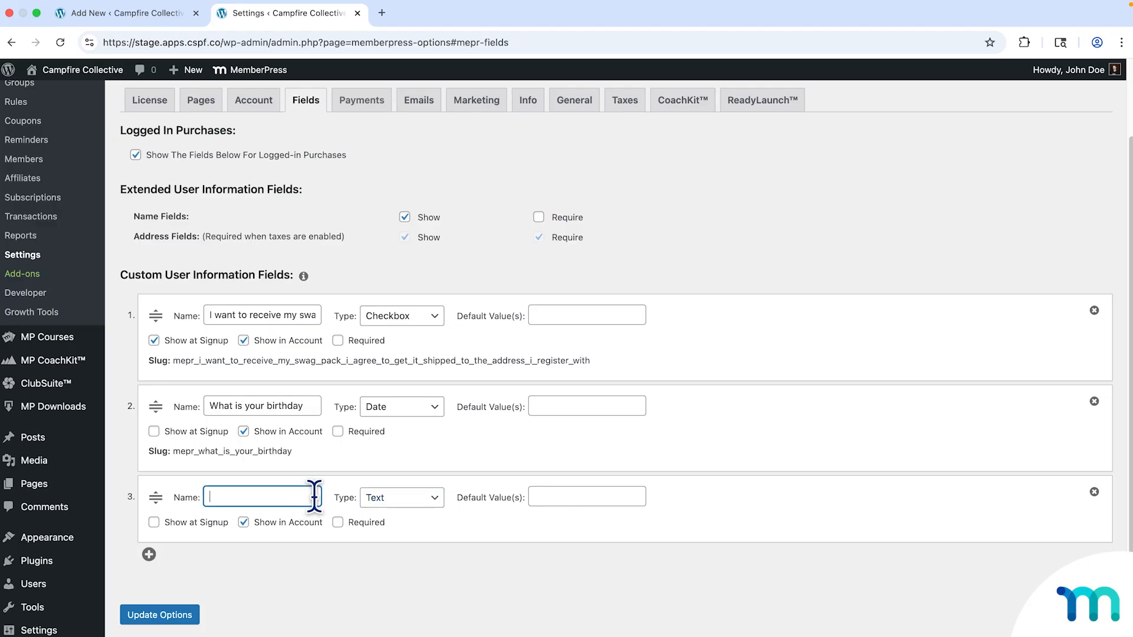
text(Tell us )
text(a little about yours)
text(elf.)
click(347, 564)
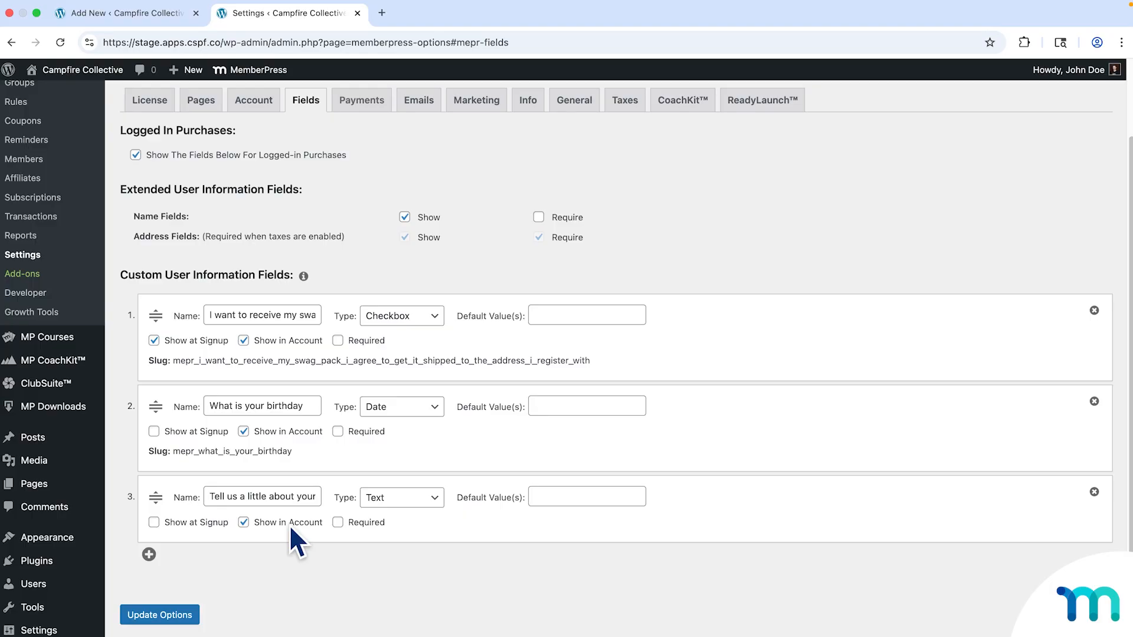
Show the third field at signup, leave it optional, and add a blank fourth field row.
click(154, 522)
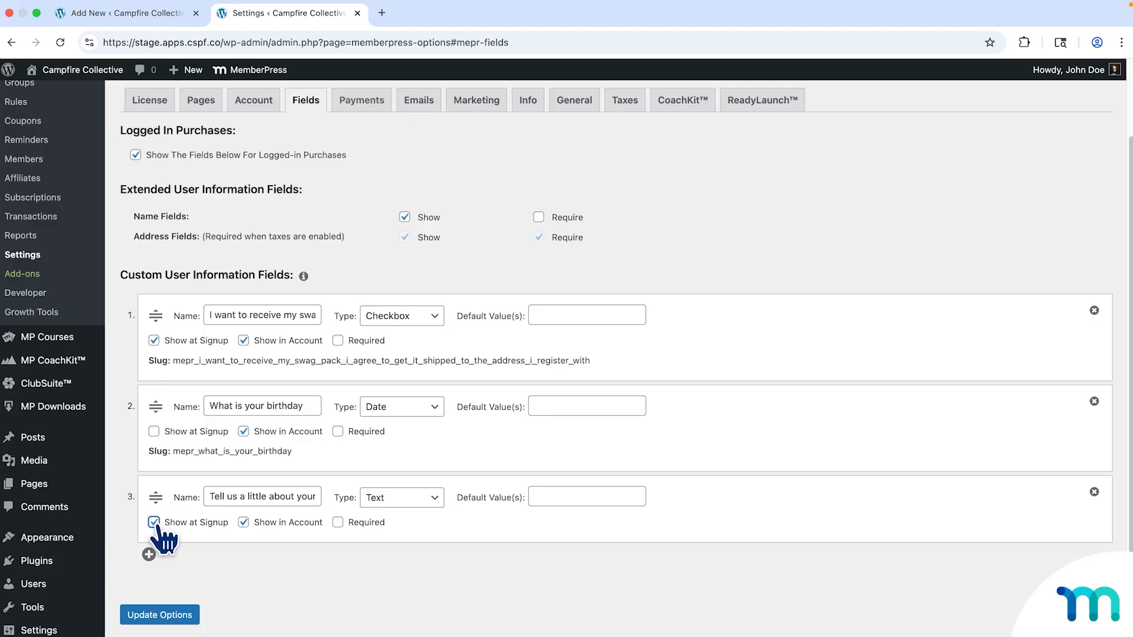
click(221, 524)
click(221, 523)
click(338, 524)
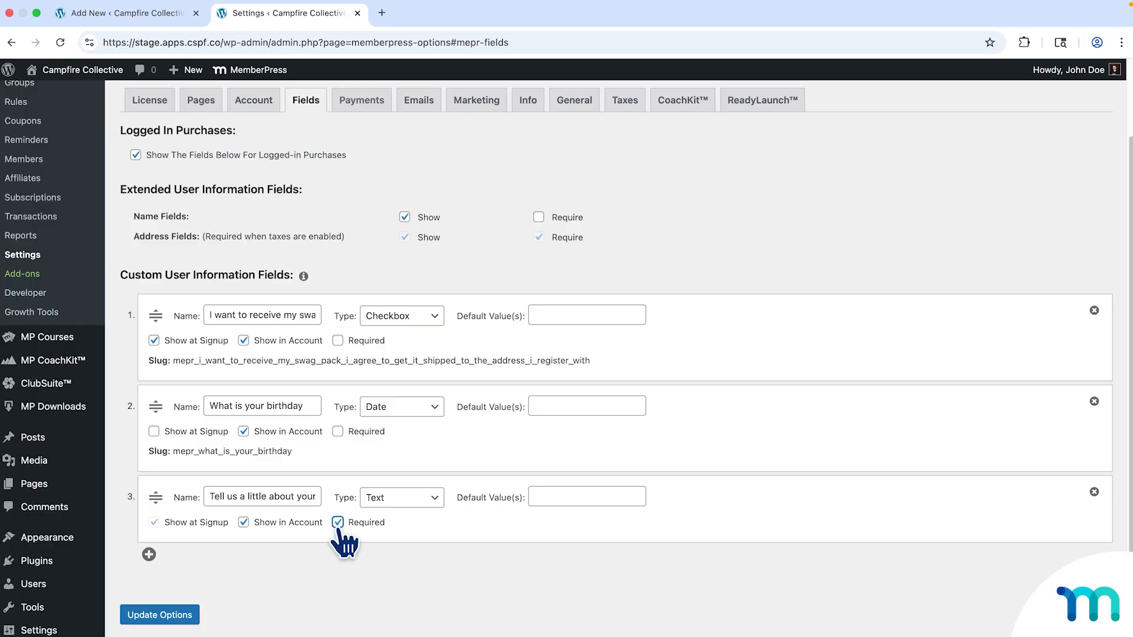
click(338, 523)
click(151, 555)
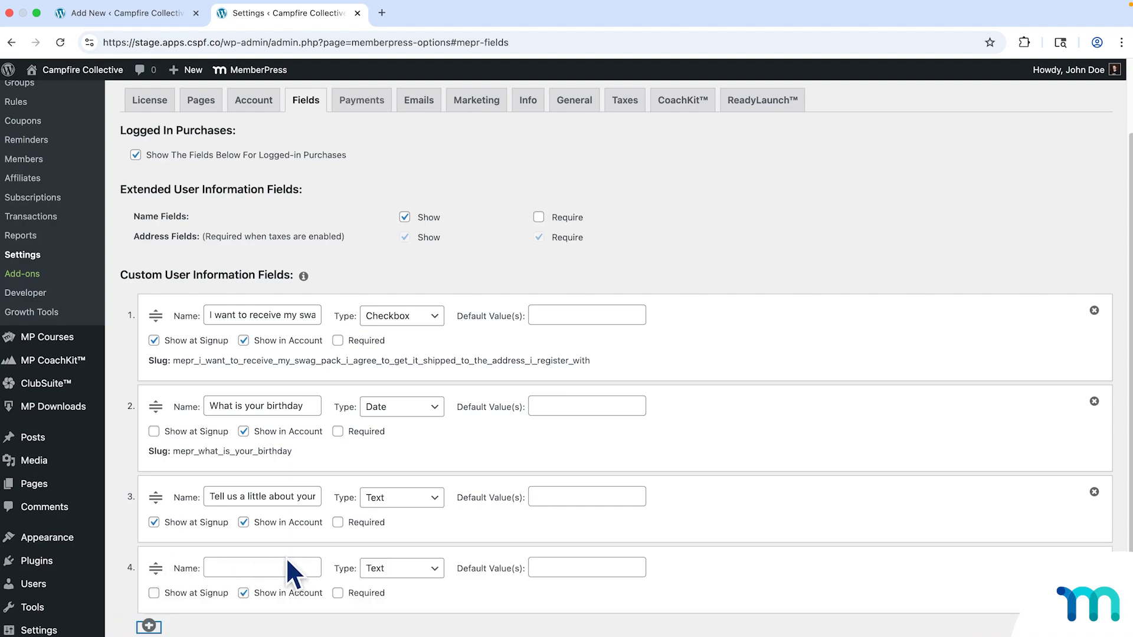
Name the fourth field 'Hobbies and interests' and show it at signup.
scroll(285, 557, down, 1)
click(300, 535)
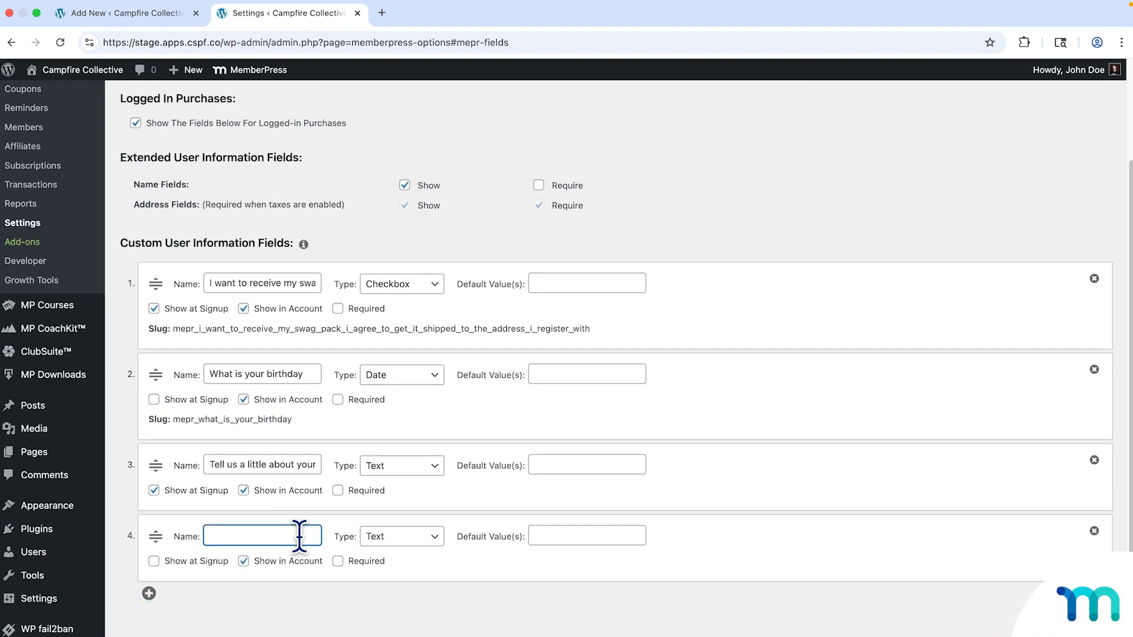
text(Hobbies and interests)
click(154, 561)
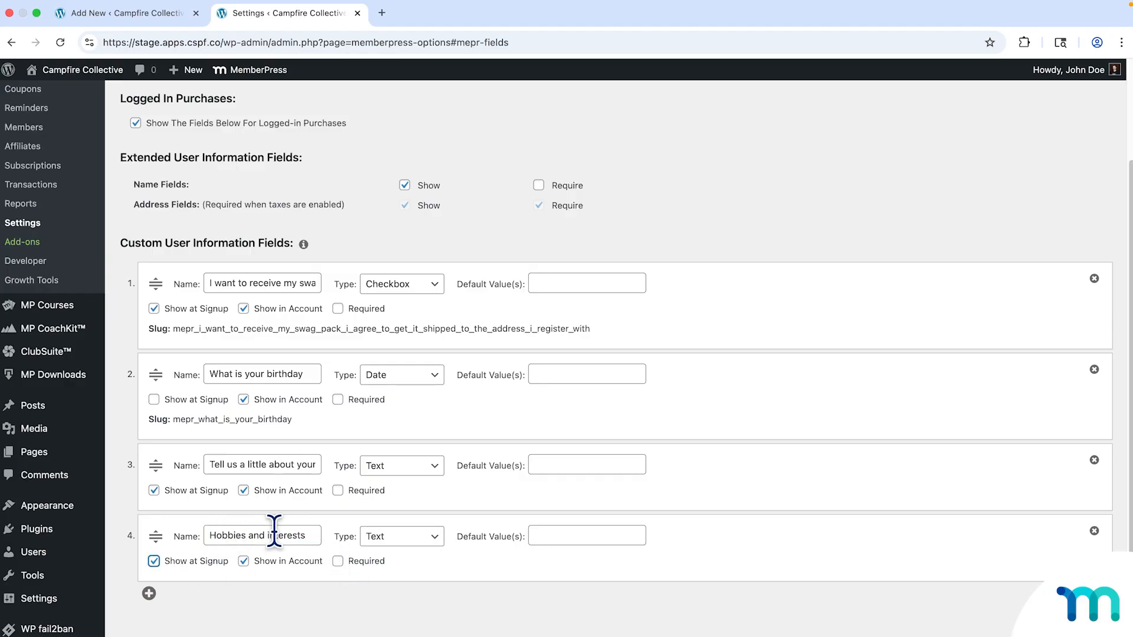
click(358, 615)
Save the custom field settings with Update Options.
scroll(357, 615, down, 1)
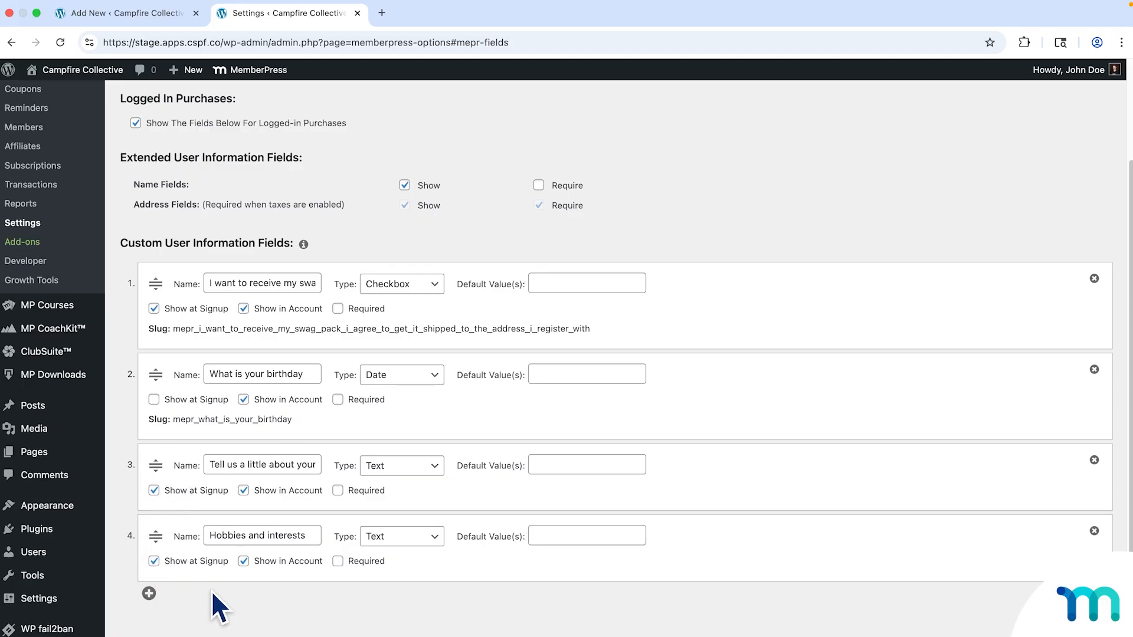
click(182, 636)
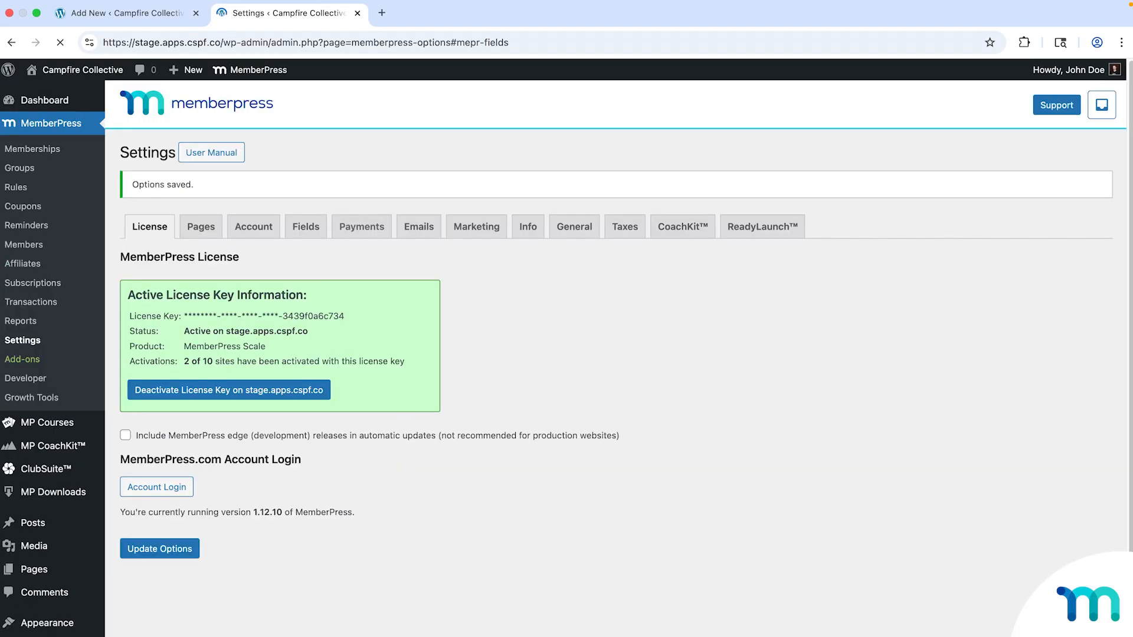
scroll(298, 531, down, 5)
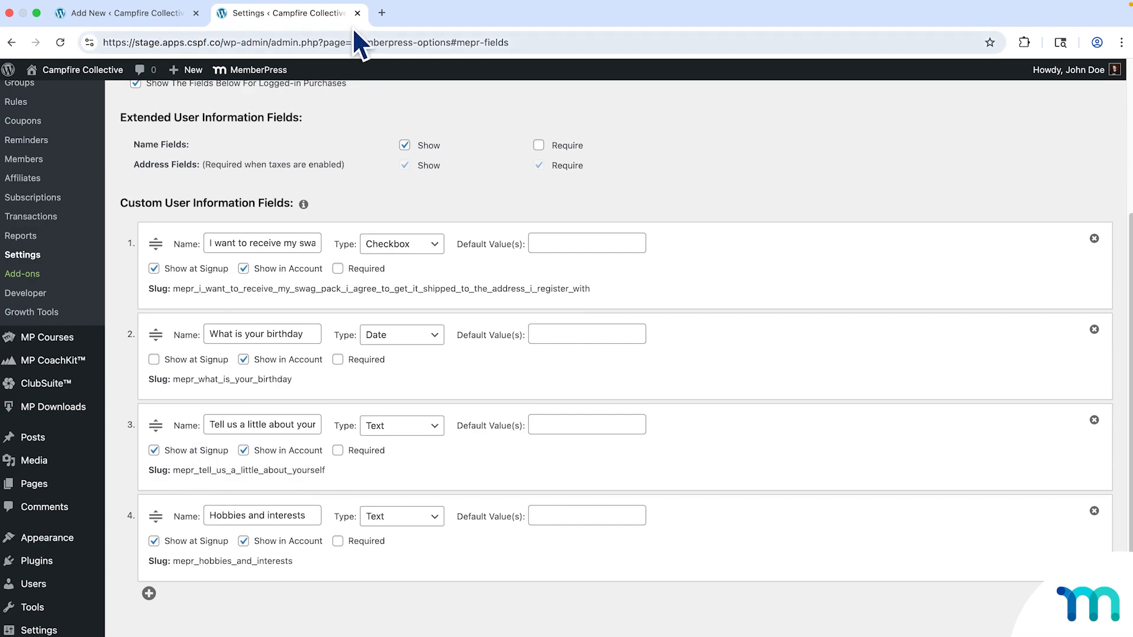
Close the Settings tab, reload the Trailblazer Profile editor, and dismiss the autosave notice.
click(357, 13)
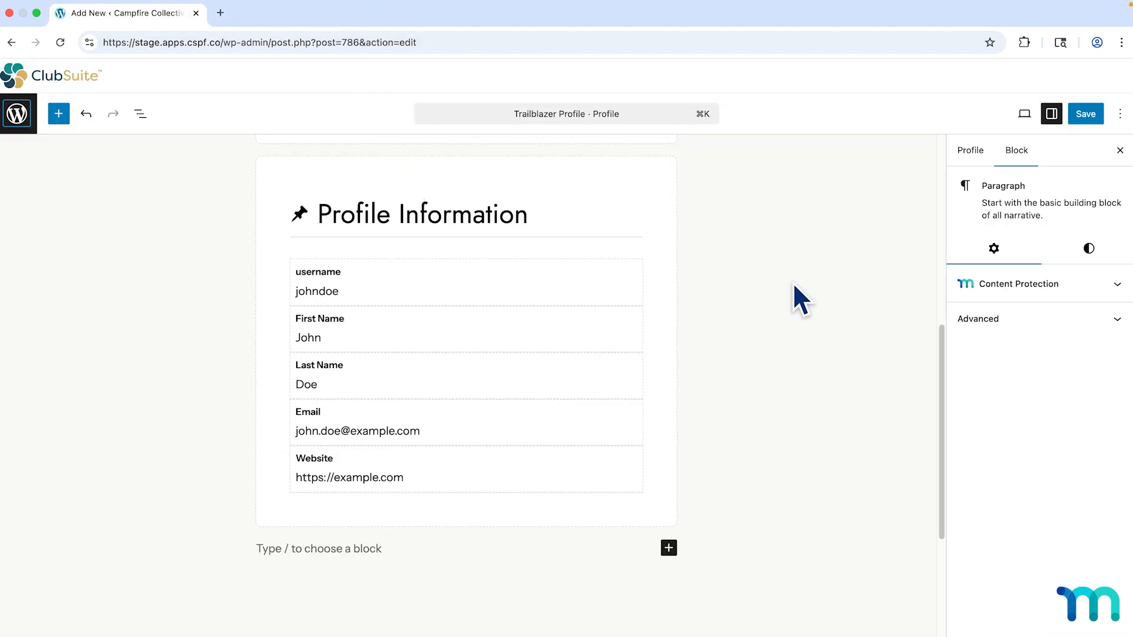
scroll(794, 292, up, 3)
key(super+r)
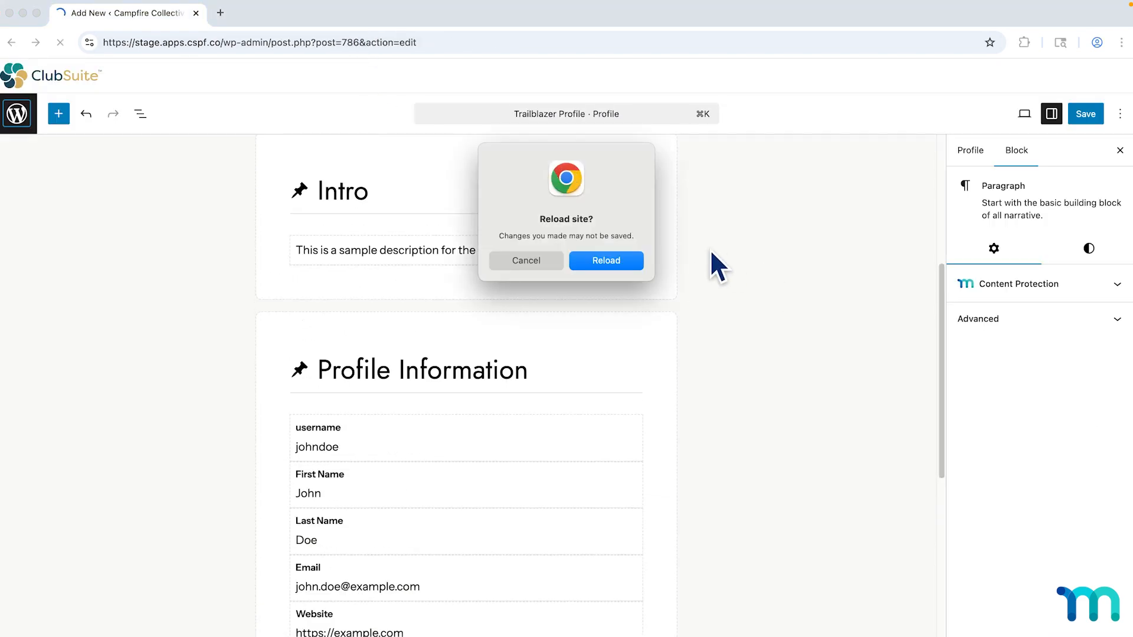
click(622, 261)
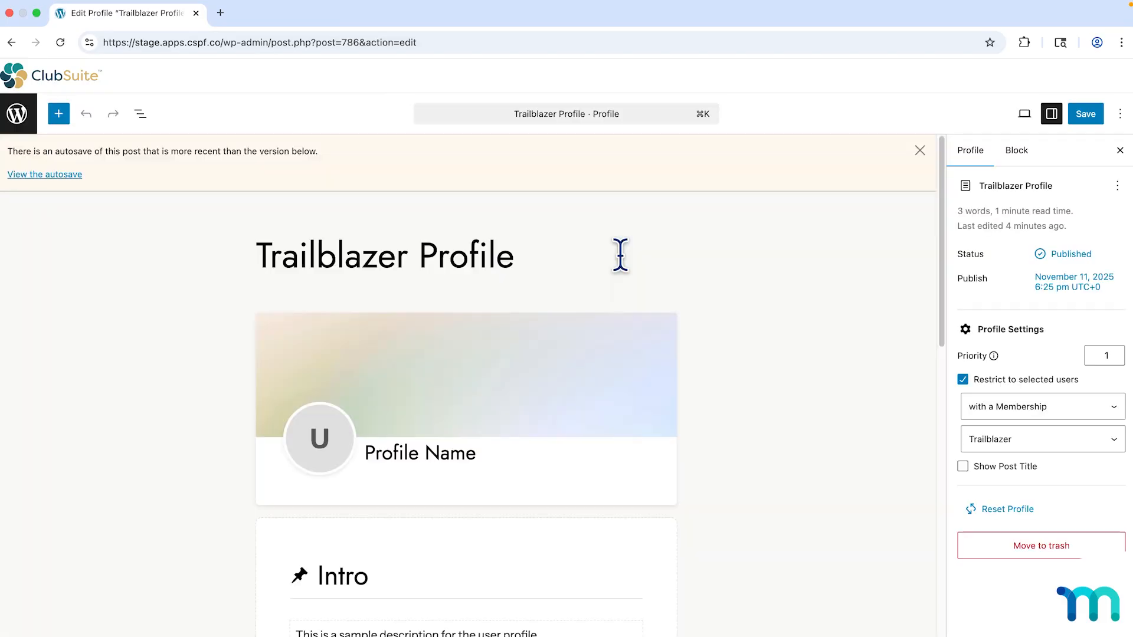
click(919, 151)
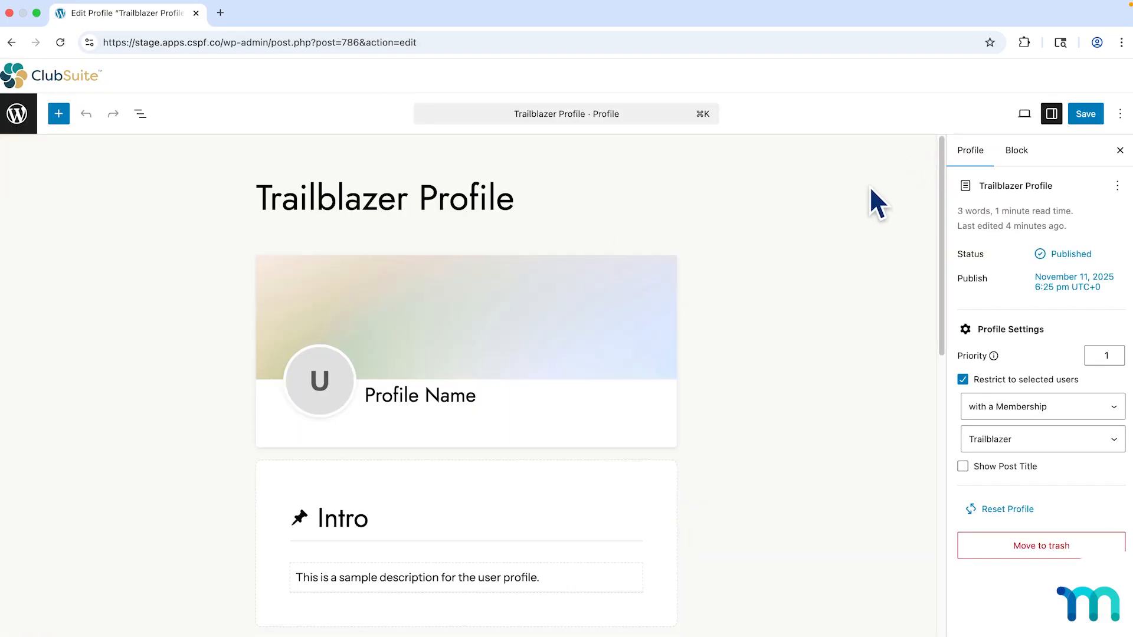
Add an empty block below the Profile Information group.
scroll(758, 312, down, 3)
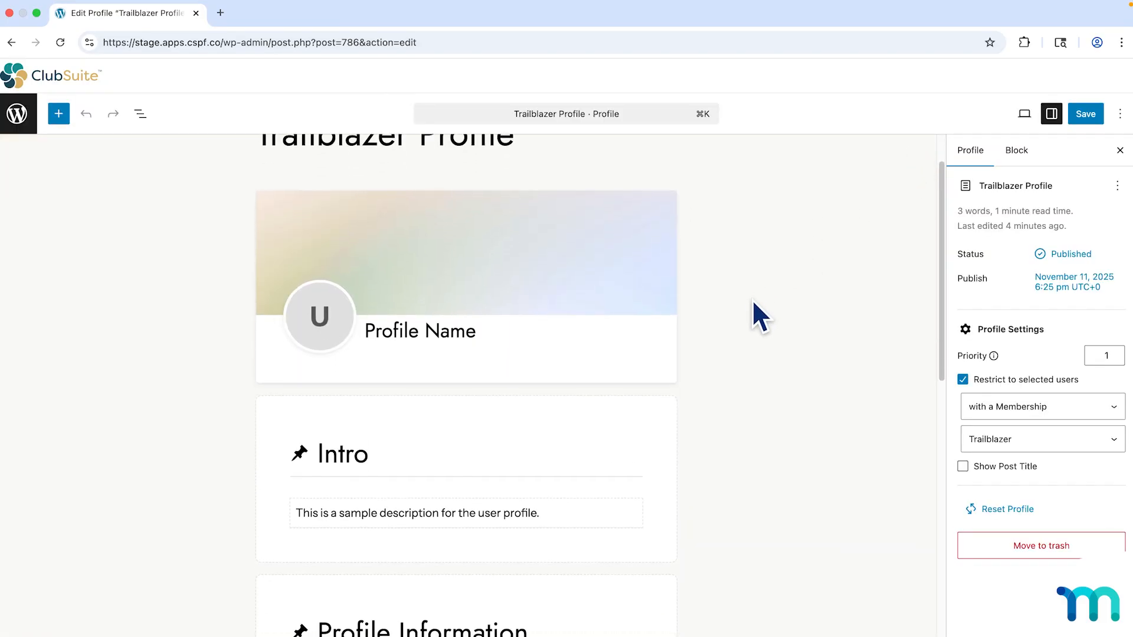
scroll(752, 299, down, 8)
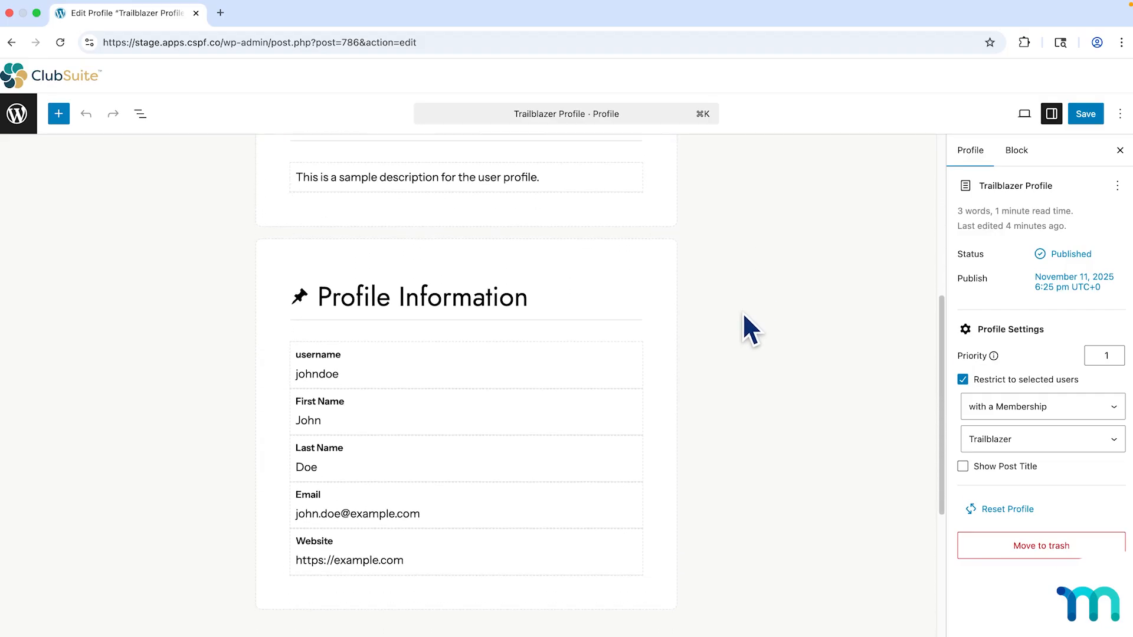
click(506, 584)
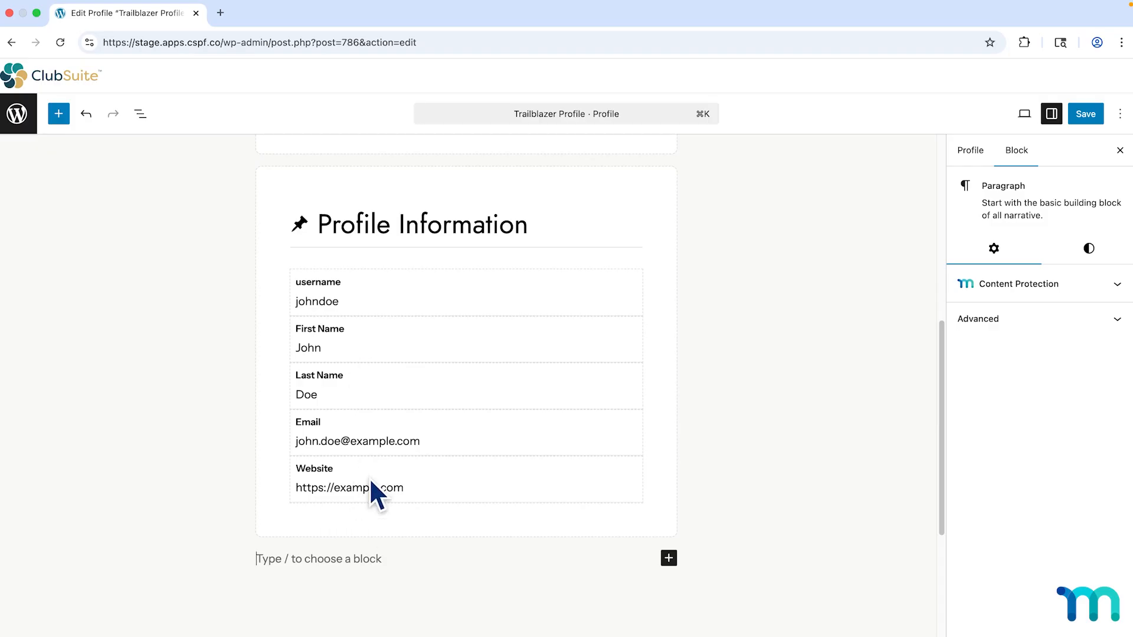
Insert a Profile Section block at the end of the profile.
click(59, 113)
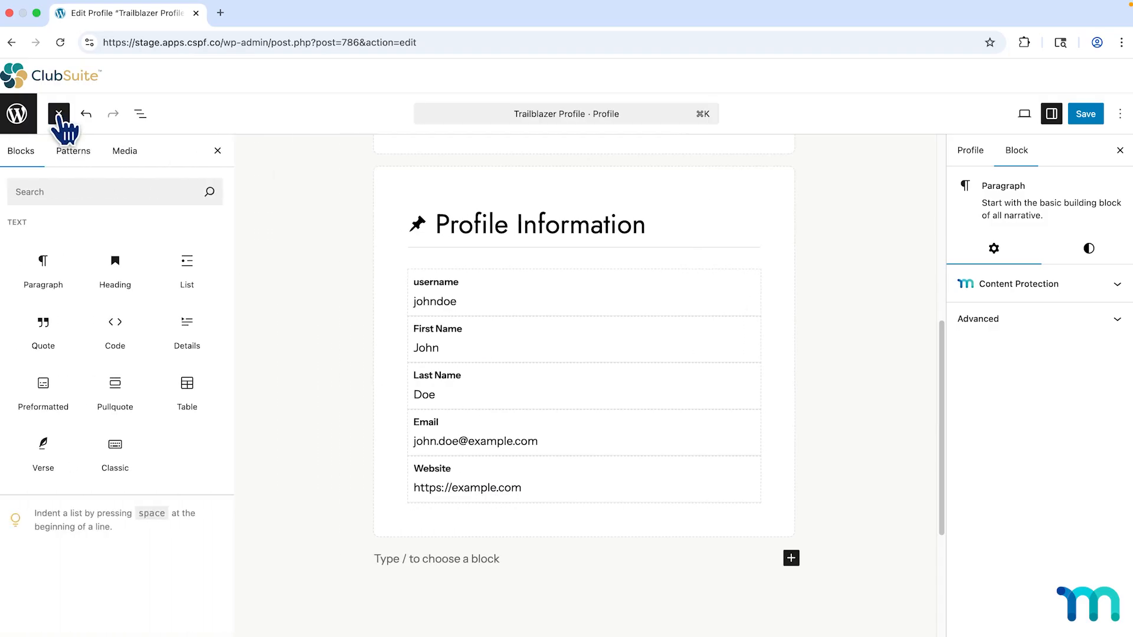
scroll(141, 439, down, 20)
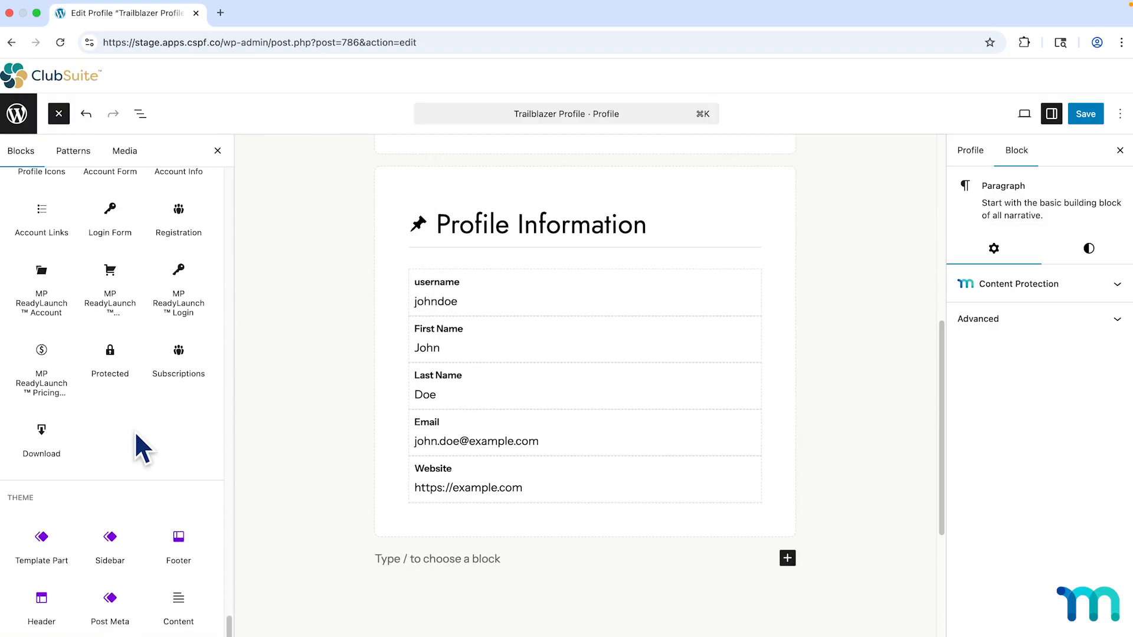
scroll(135, 448, up, 8)
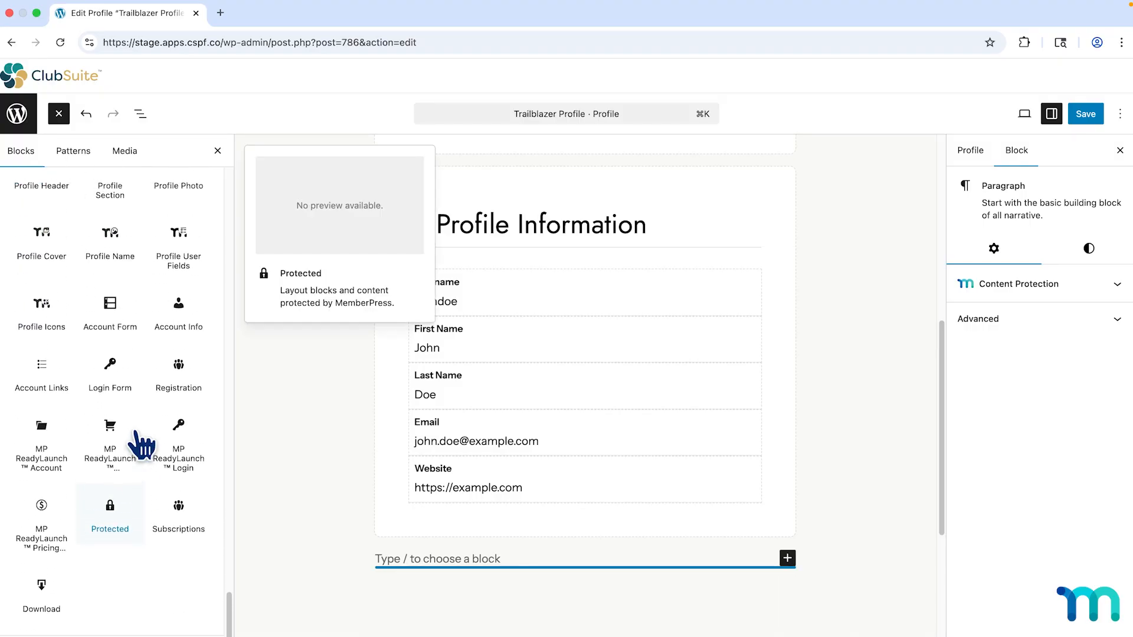
scroll(134, 429, up, 2)
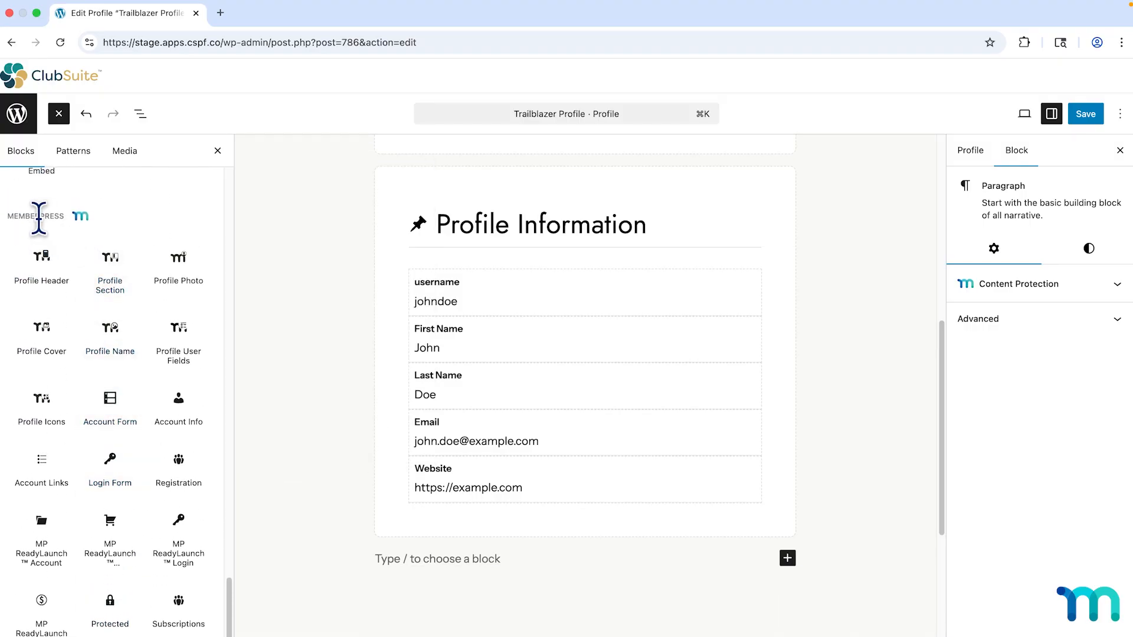
click(110, 269)
Retitle the new section's heading to 'About Me'.
scroll(553, 391, down, 3)
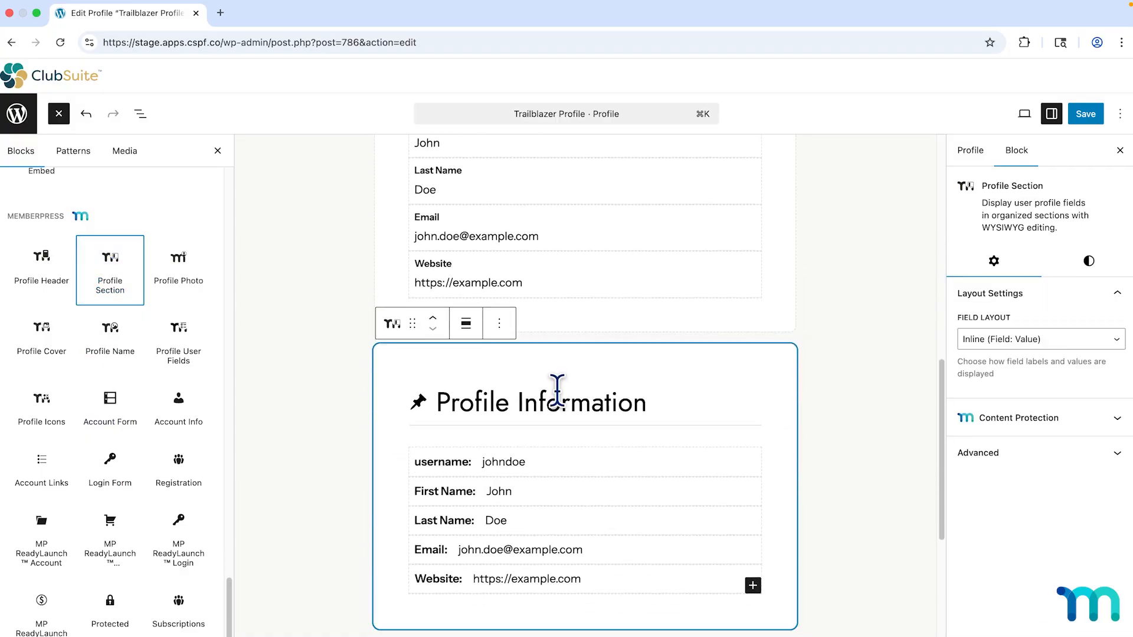
click(652, 416)
click(650, 407)
drag(649, 407, 581, 408)
drag(438, 403, 652, 421)
text(About M)
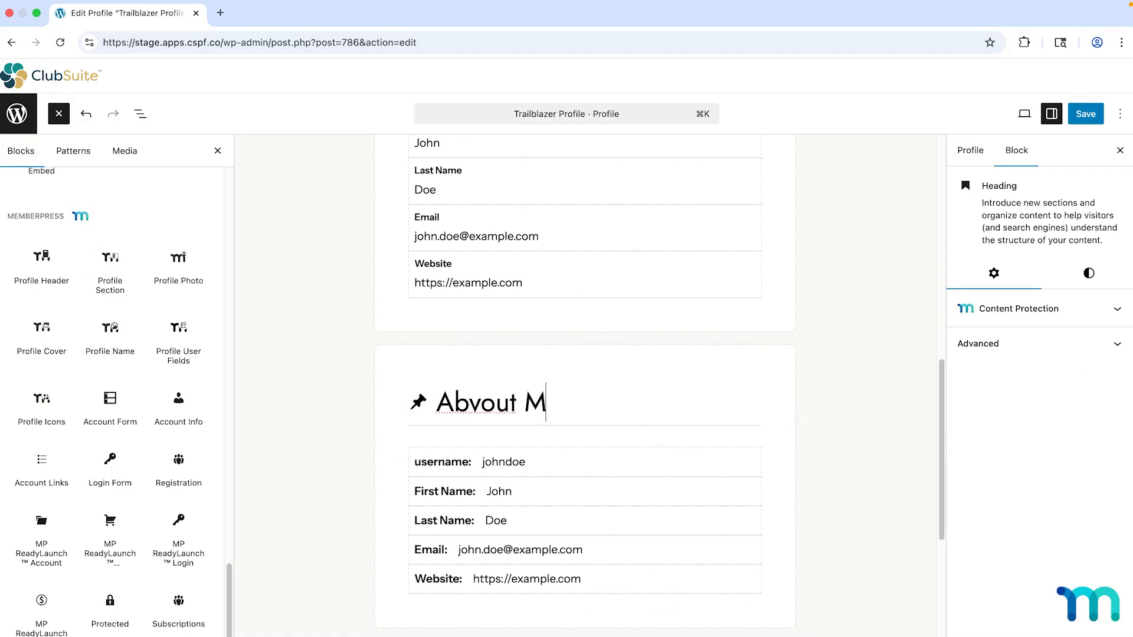
key(BackSpace)
key(BackSpace)
key(BackSpace)
key(BackSpace)
key(BackSpace)
text(out Me)
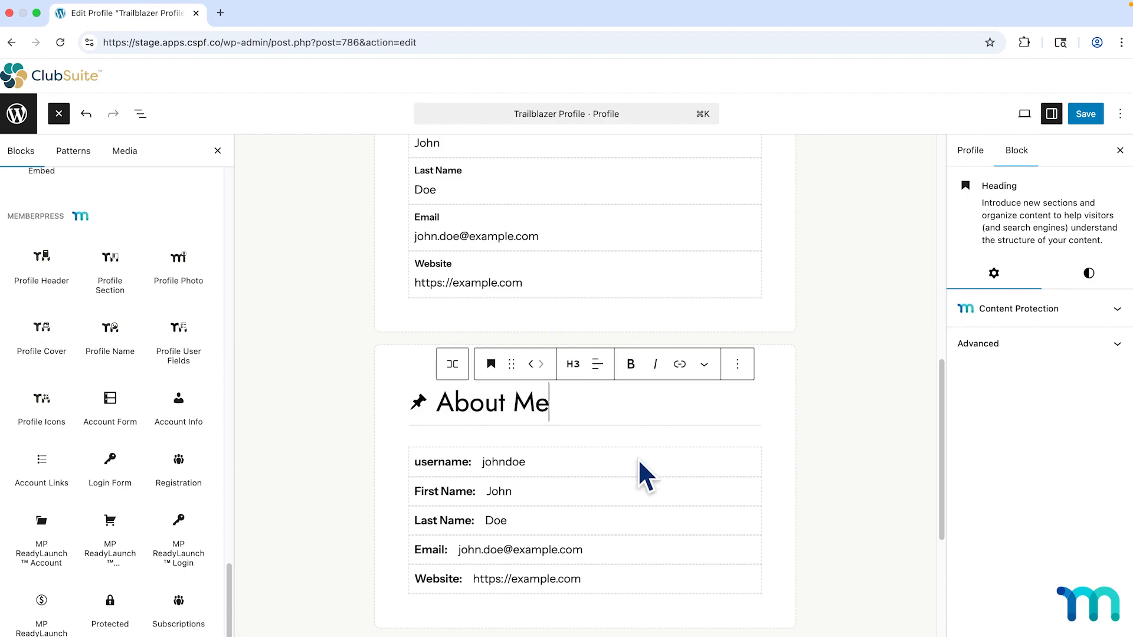
Add a Bio field to About Me and delete the First Name, Last Name, Email and Website rows.
click(575, 459)
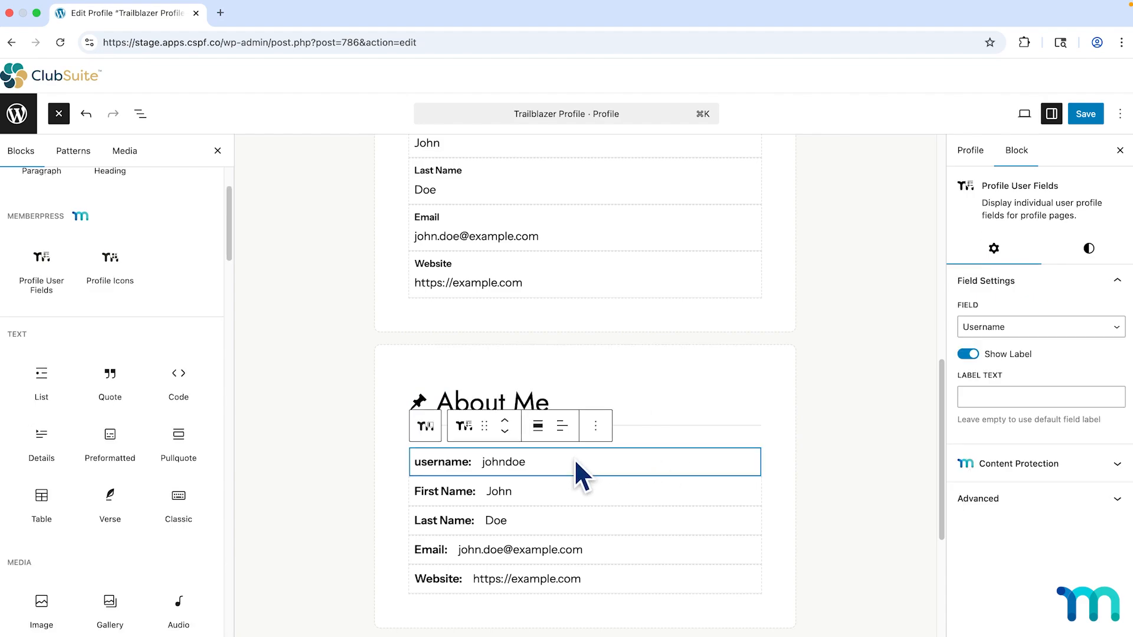
click(49, 286)
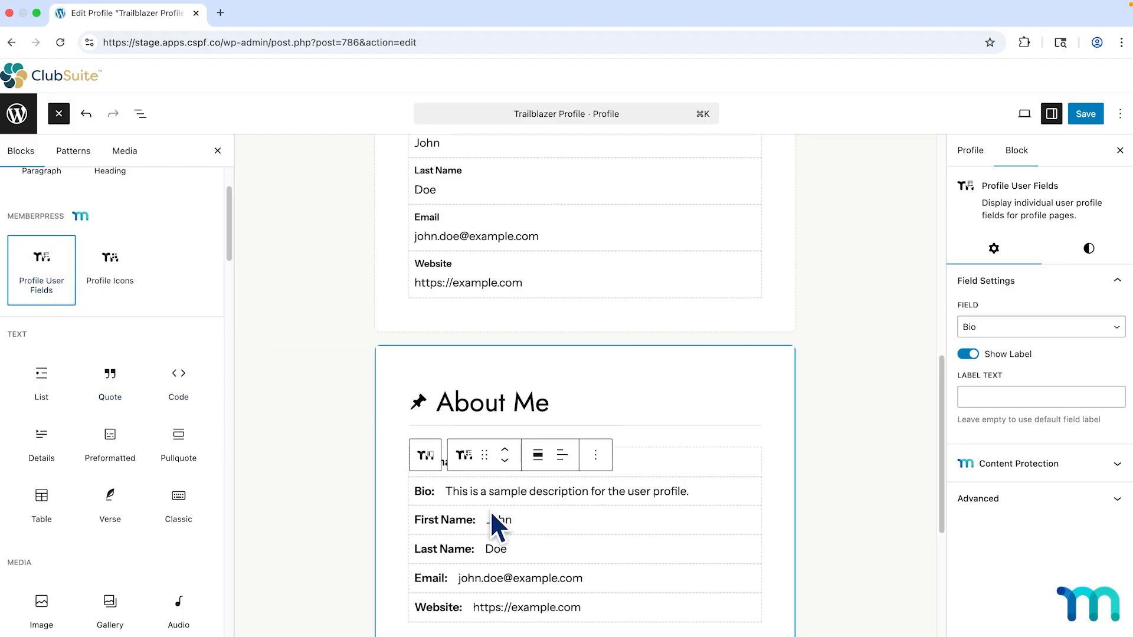
click(532, 522)
click(595, 485)
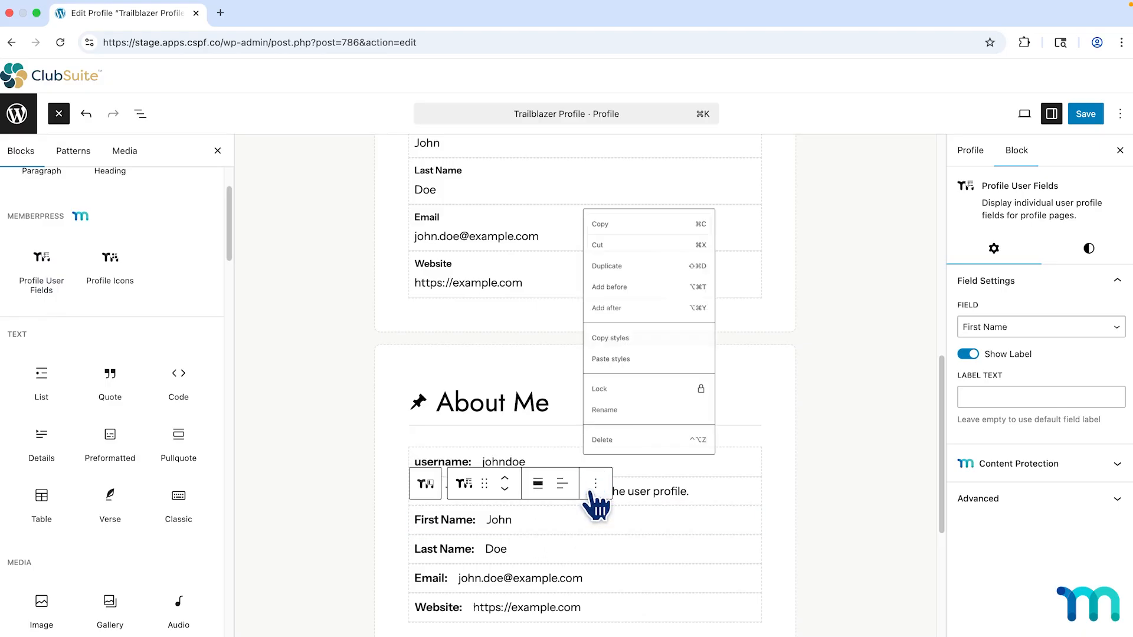
click(619, 441)
click(580, 519)
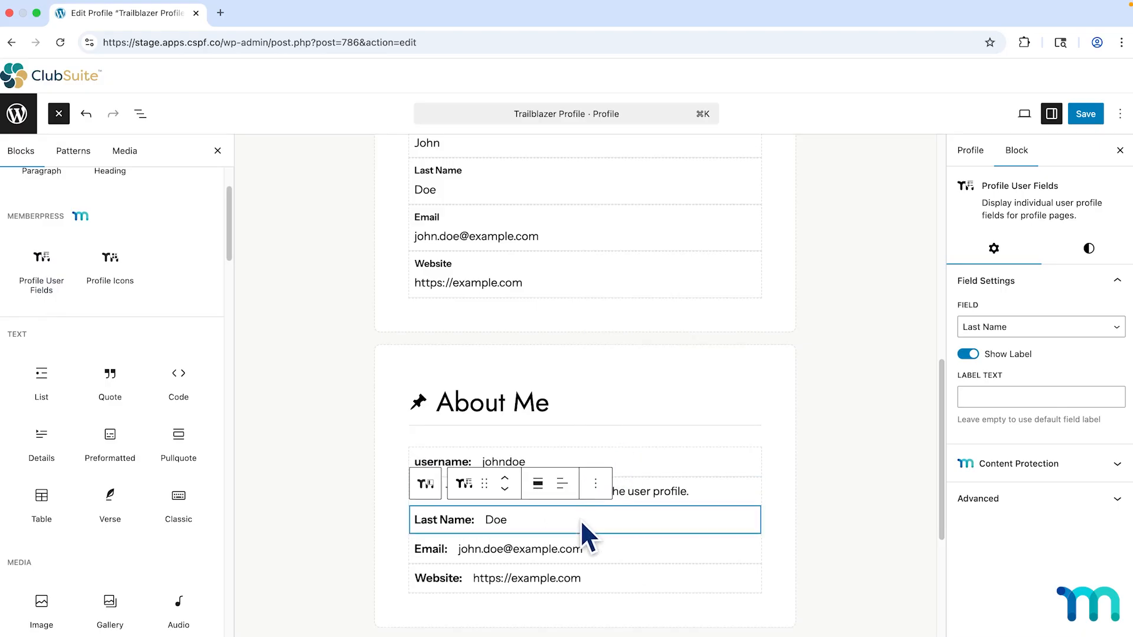
click(595, 483)
click(617, 440)
click(593, 521)
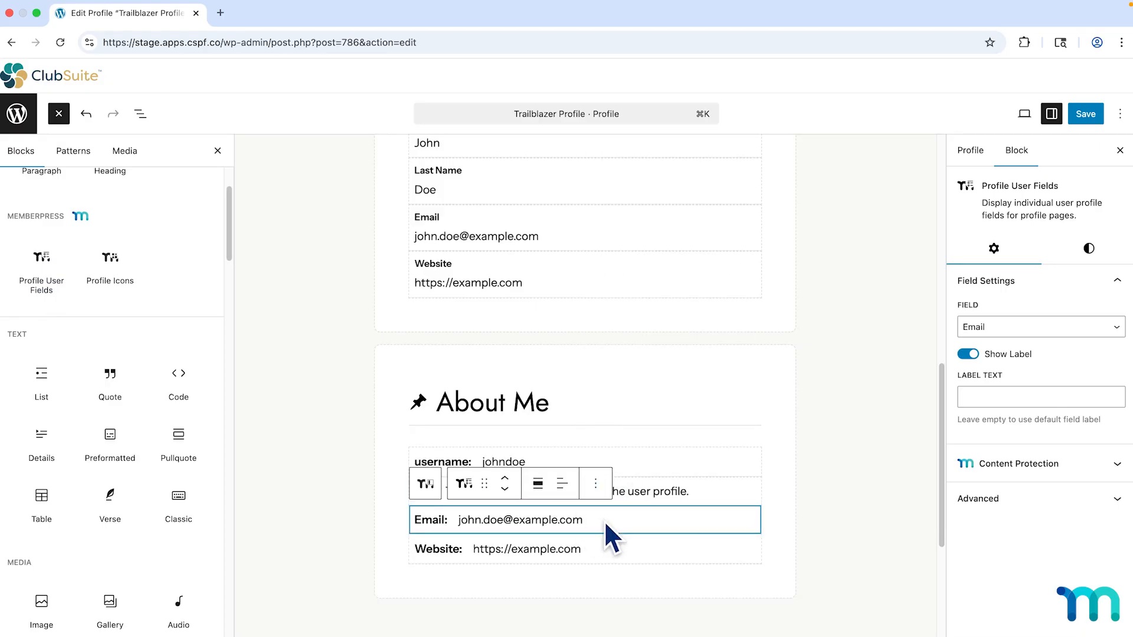
click(595, 482)
click(611, 439)
click(600, 521)
click(595, 482)
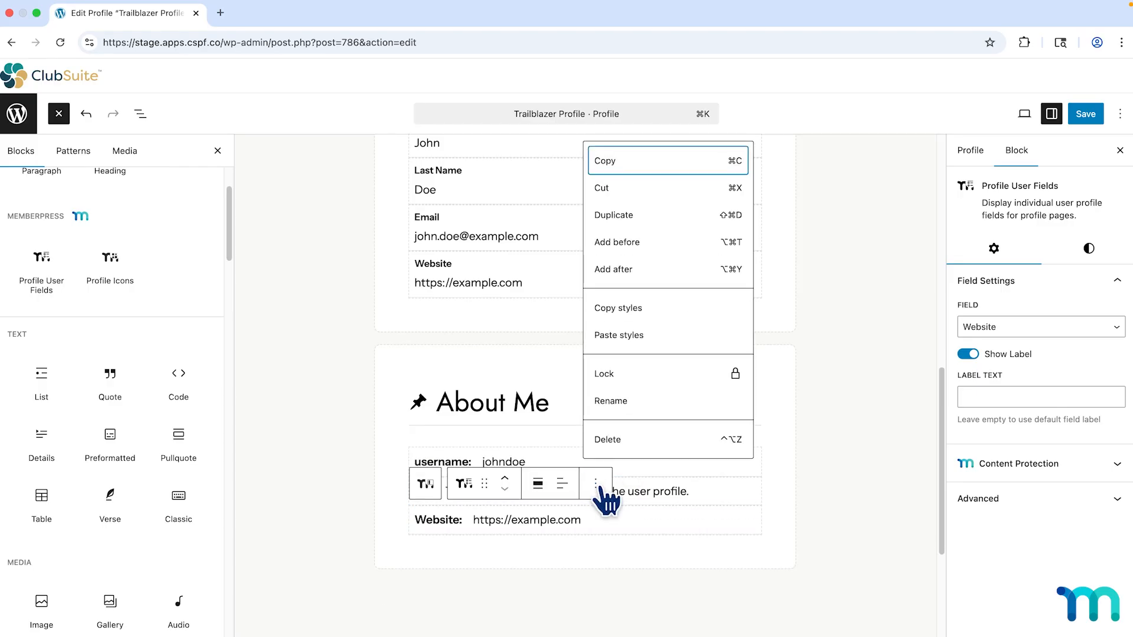
click(616, 439)
Switch the username row to 'Tell us a little about yourself.' and the Bio row to 'Hobbies and interests'.
click(659, 462)
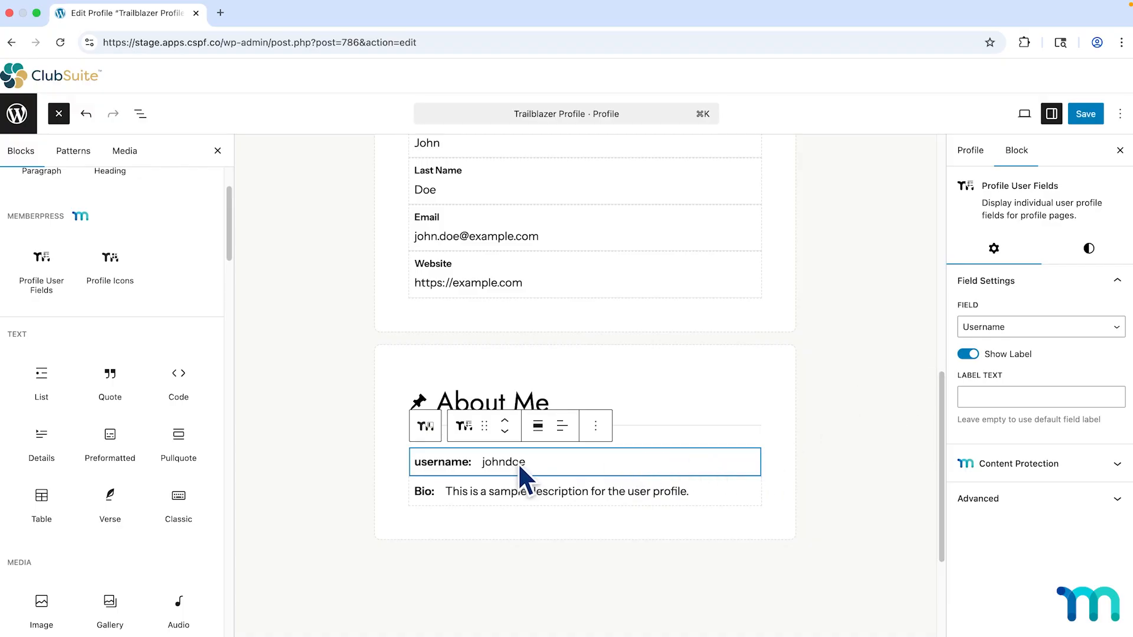
click(1107, 330)
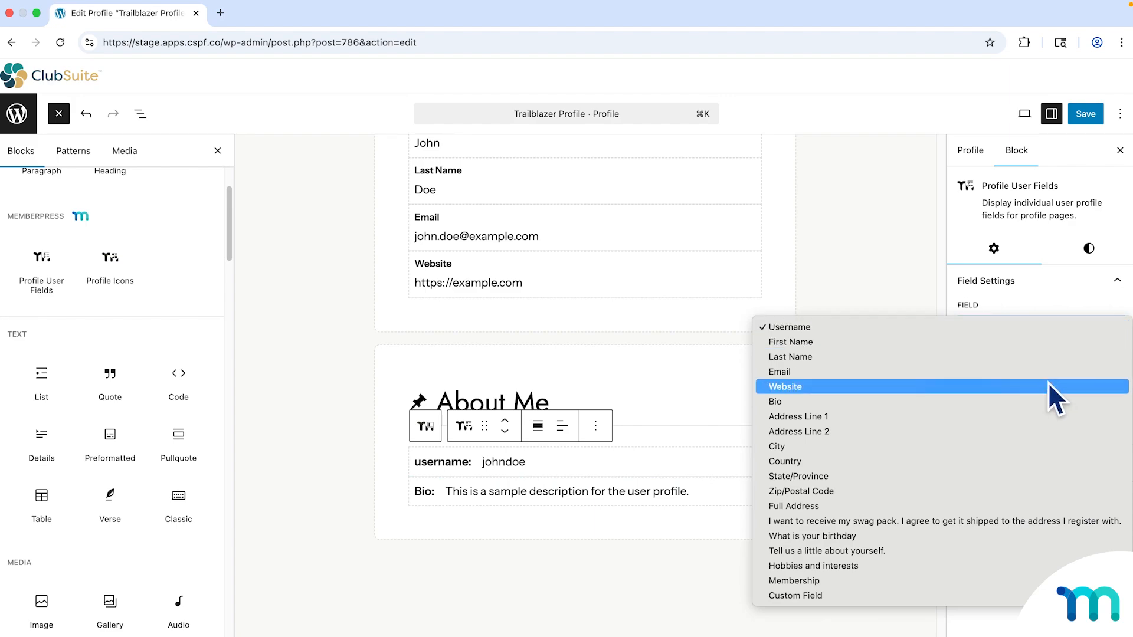
click(906, 550)
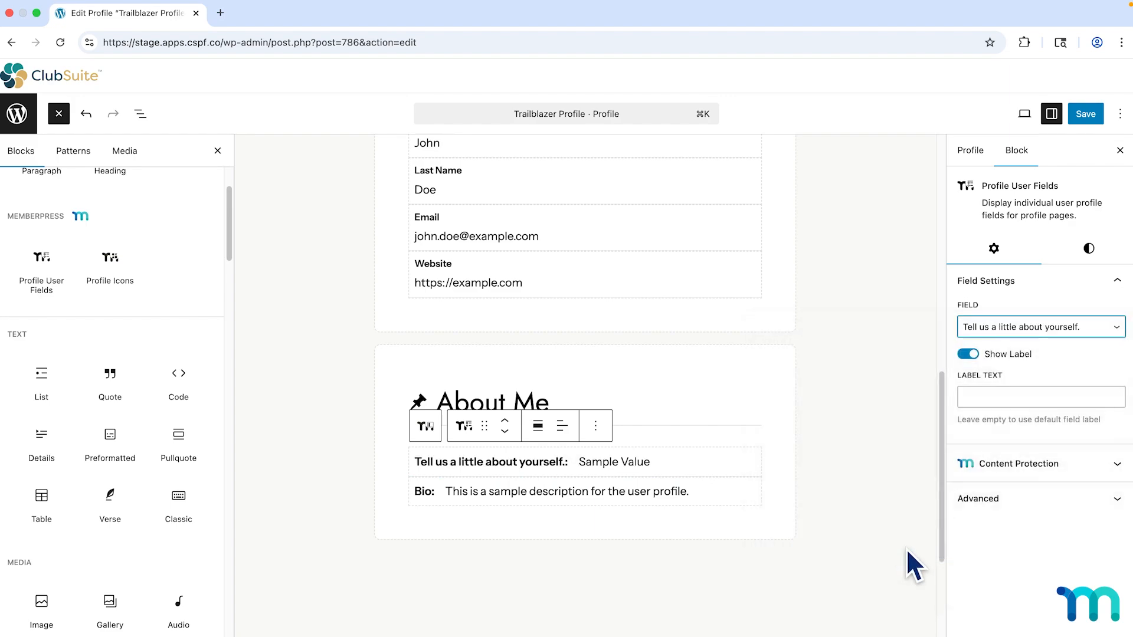
click(729, 496)
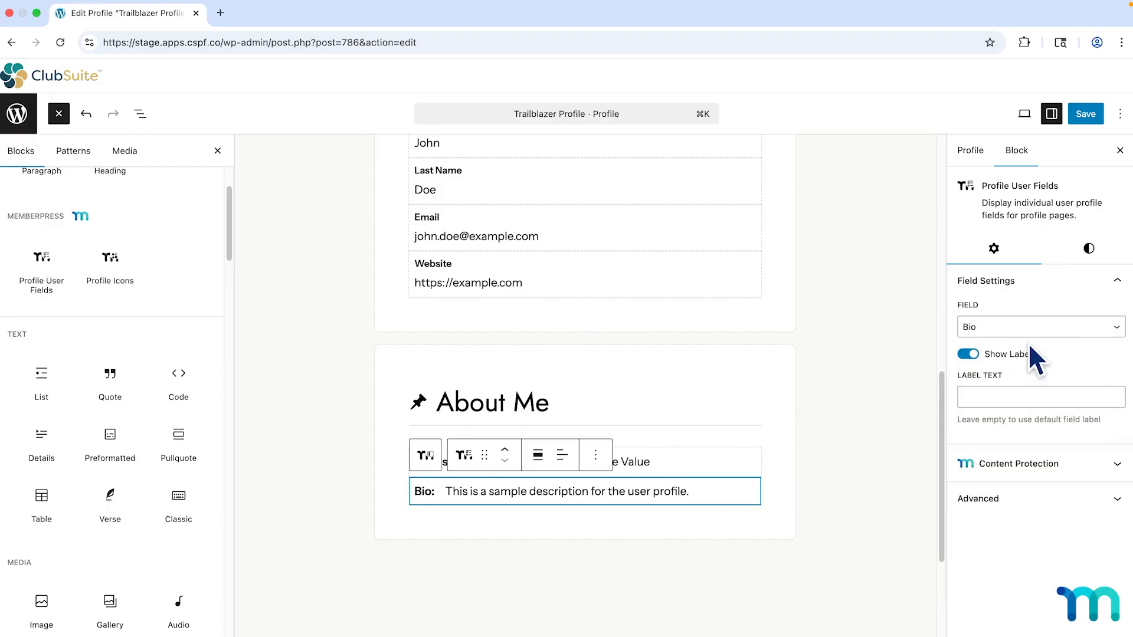
click(1101, 328)
click(862, 487)
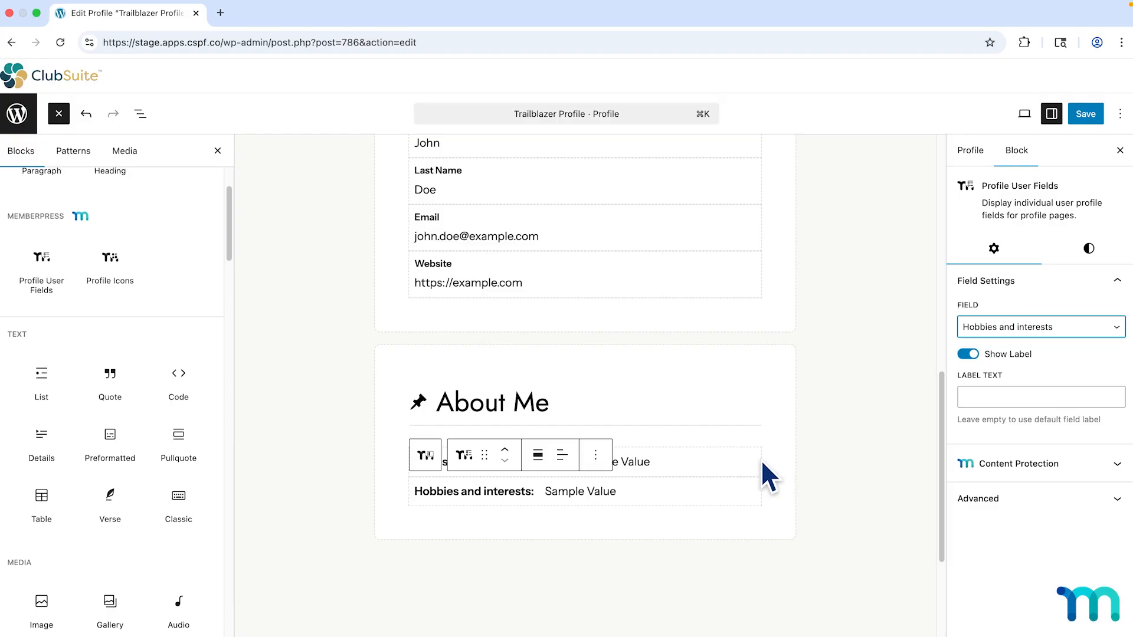
click(715, 463)
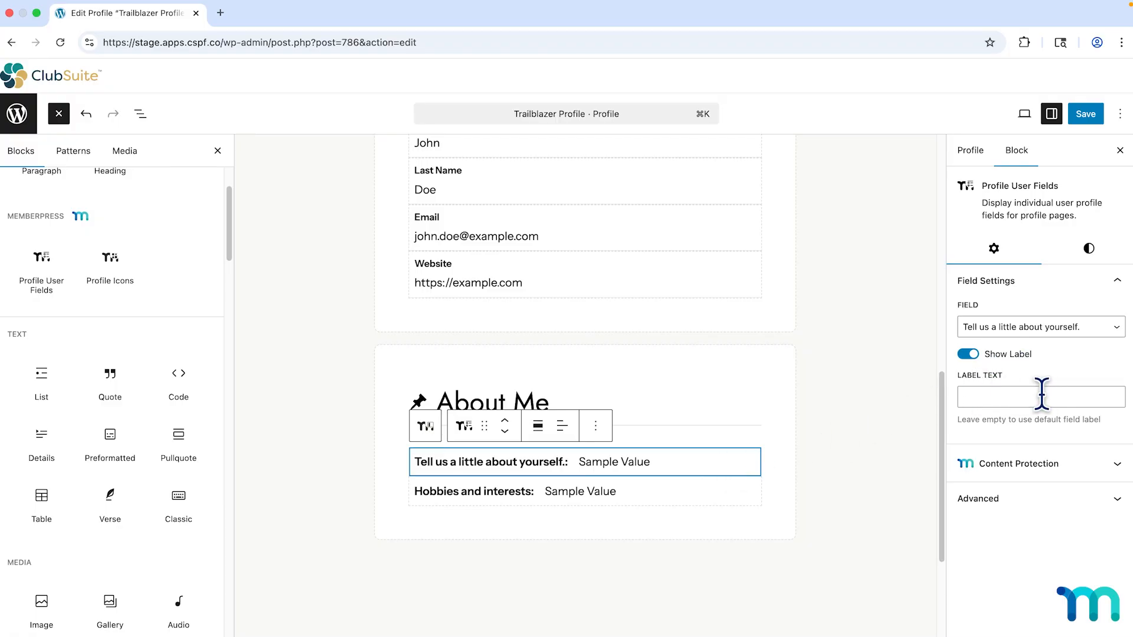
click(1089, 248)
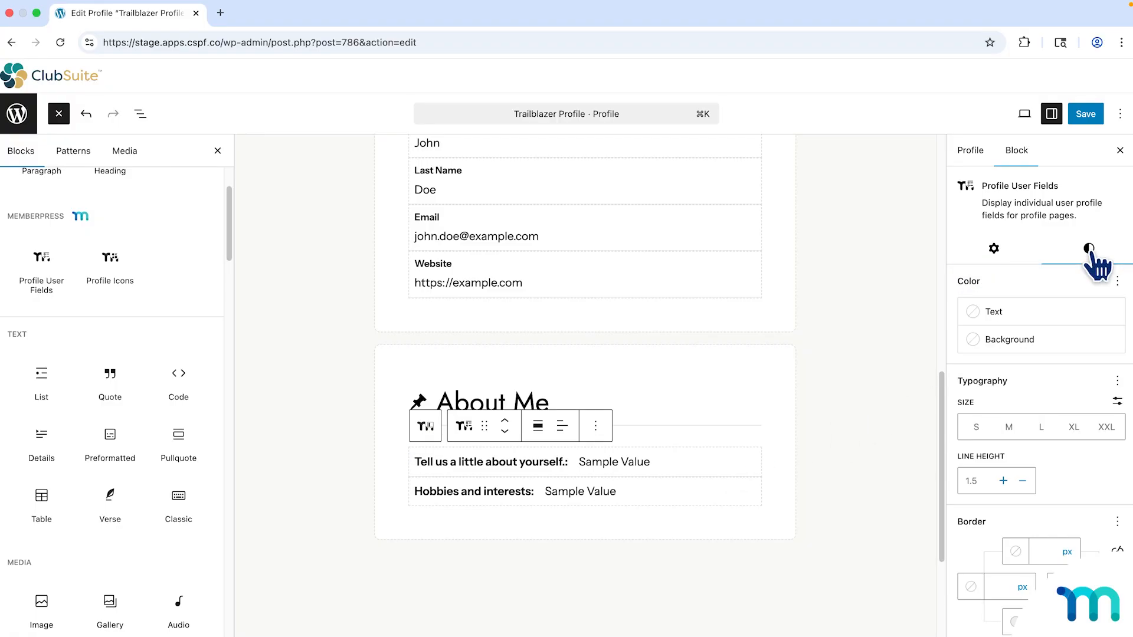
click(1006, 255)
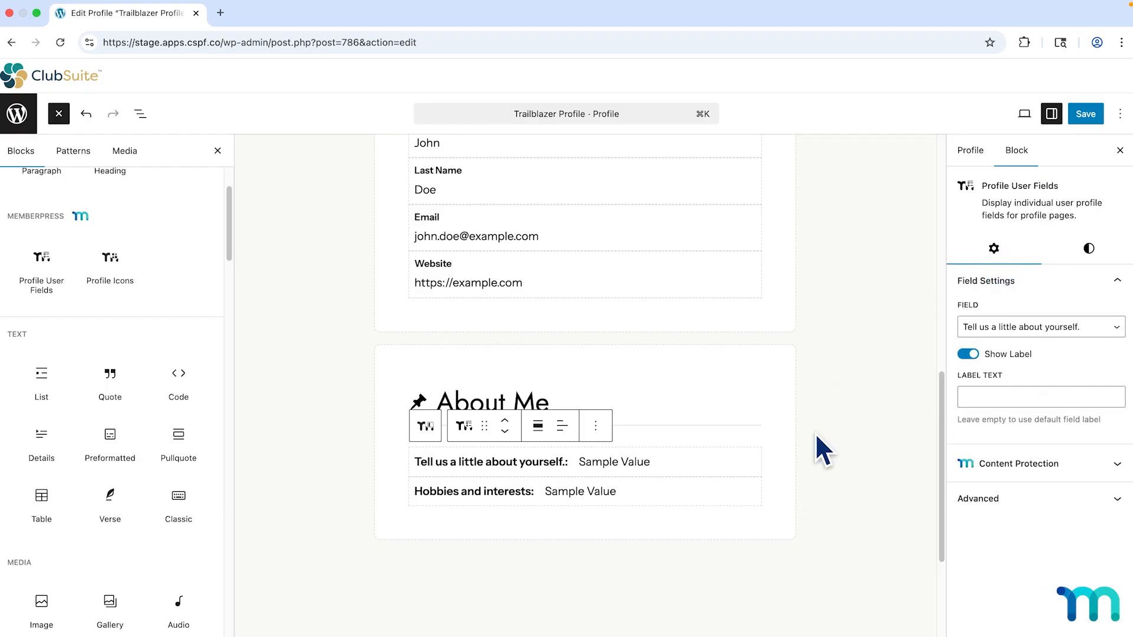
Review the profile layout with its About Me custom fields and save the Trailblazer Profile.
scroll(818, 446, up, 5)
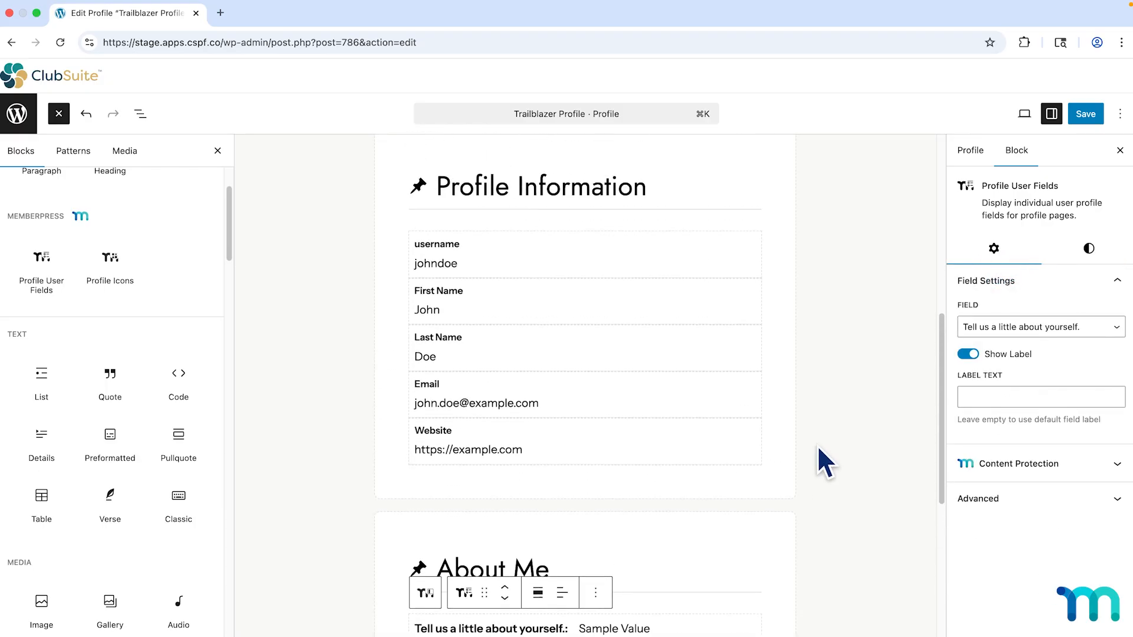
scroll(818, 447, down, 4)
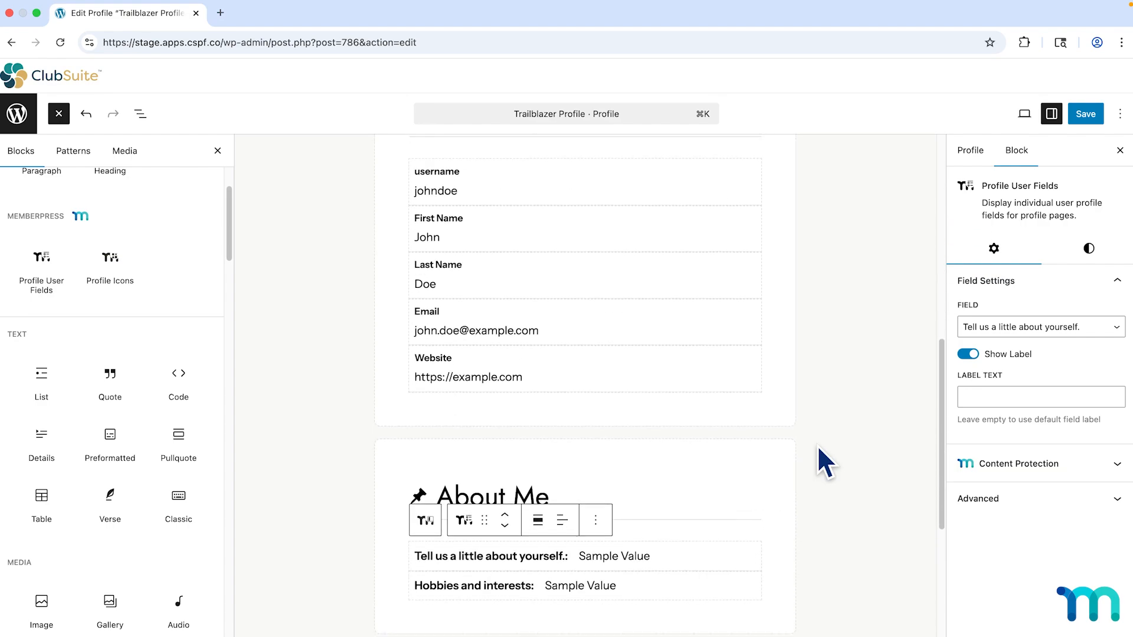
scroll(723, 535, down, 1)
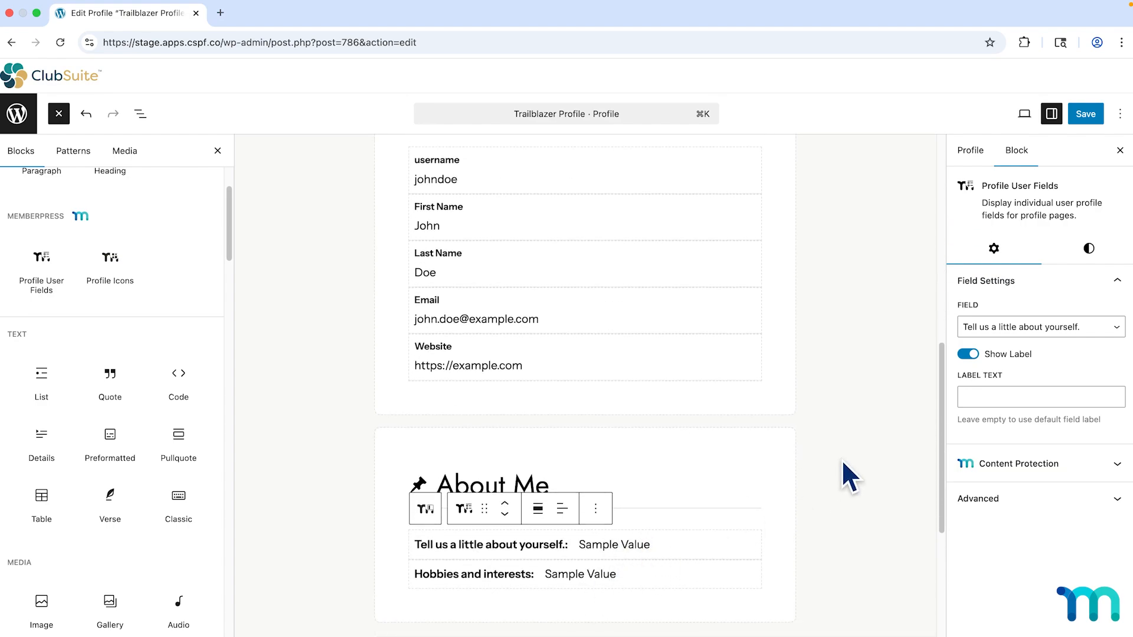
scroll(843, 463, up, 10)
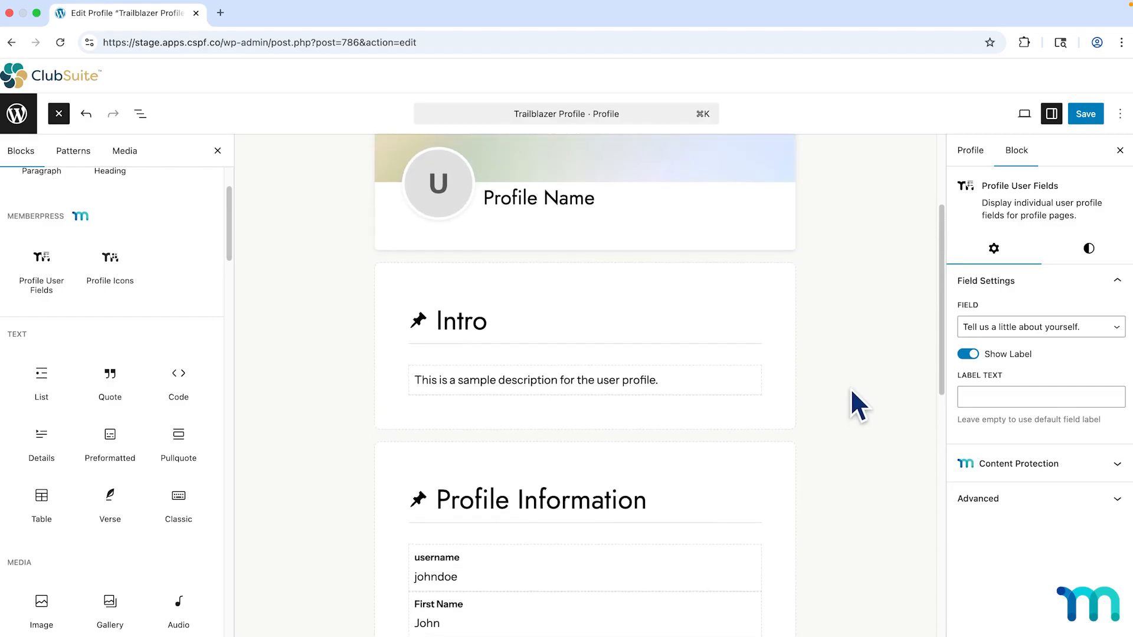
scroll(851, 388, up, 1)
click(1085, 116)
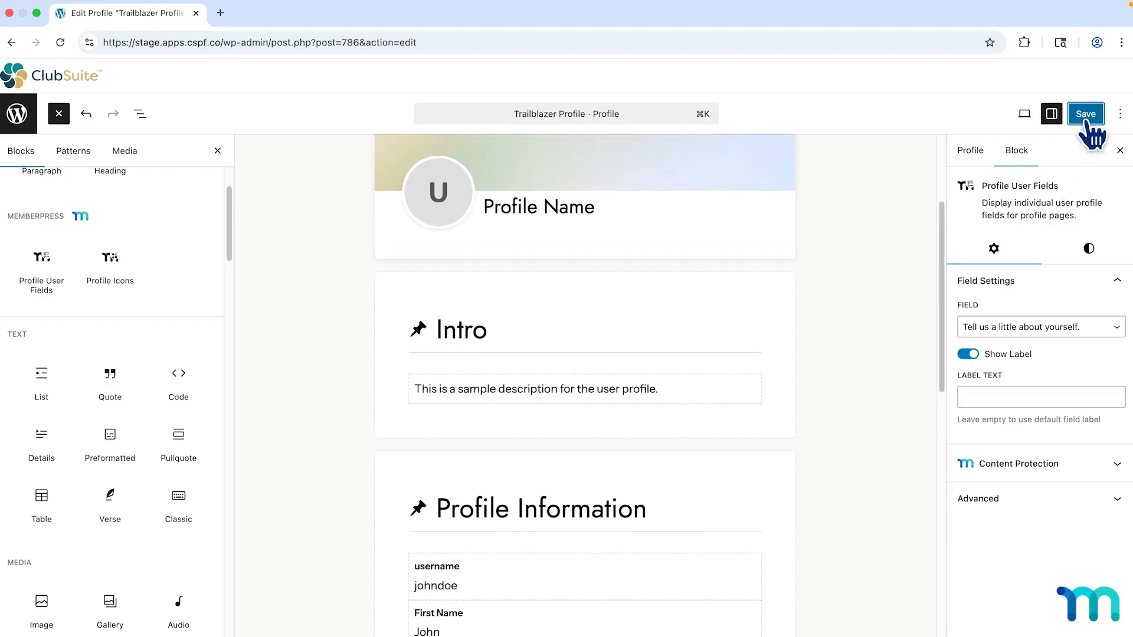
Exit to the Profiles list and check Trailblazer Profile's priority 1 and 'Users active on Trailblazer' audience.
click(18, 115)
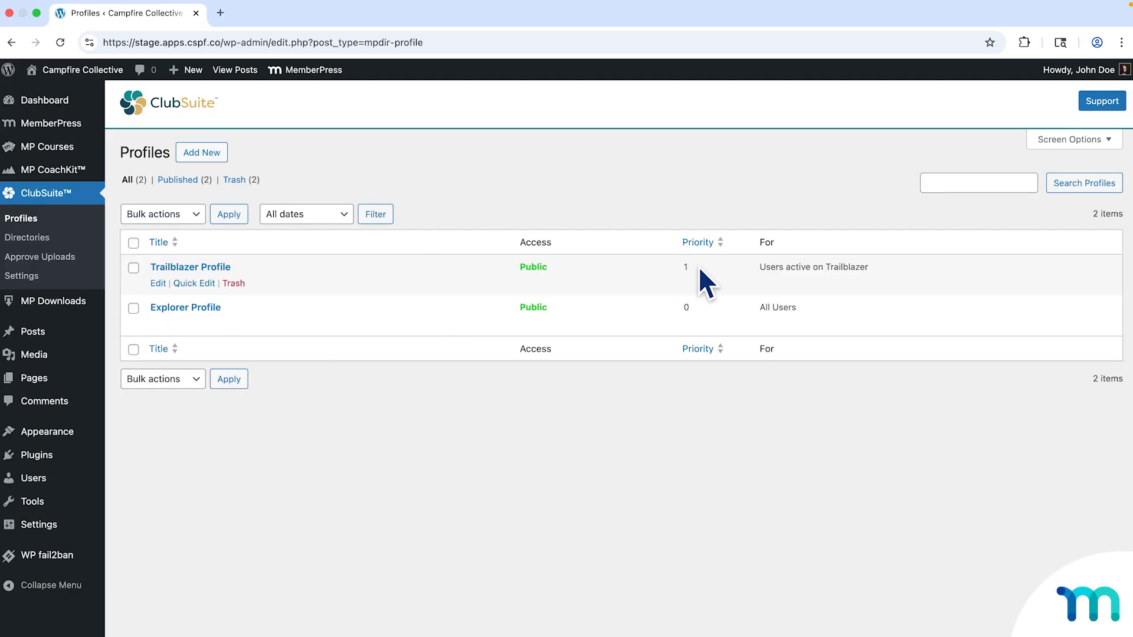
drag(759, 266, 875, 269)
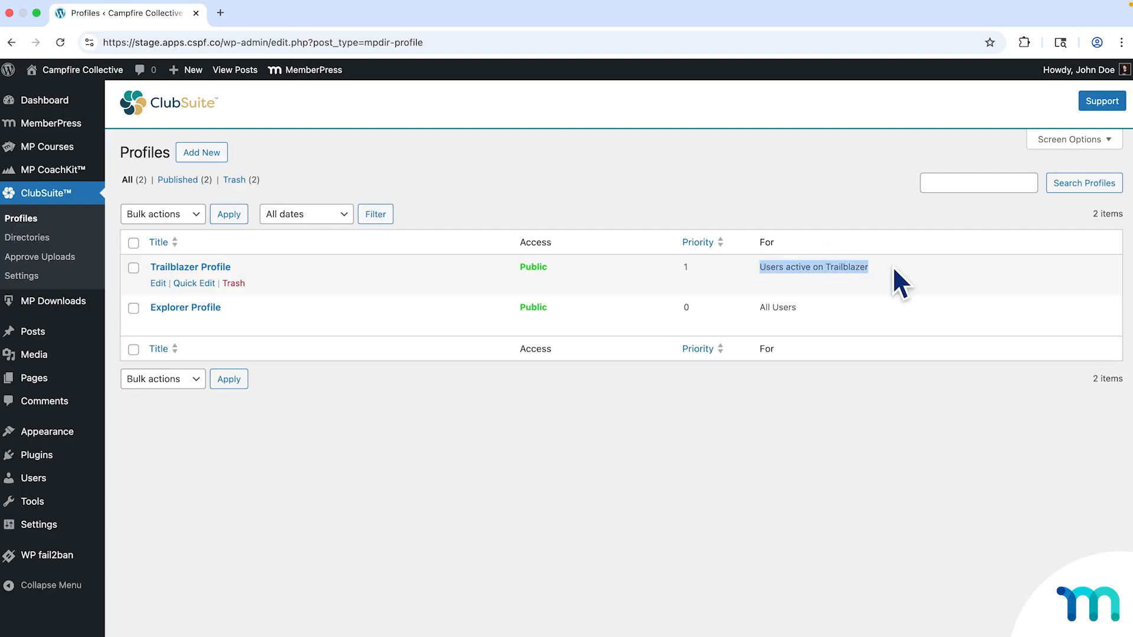
click(893, 266)
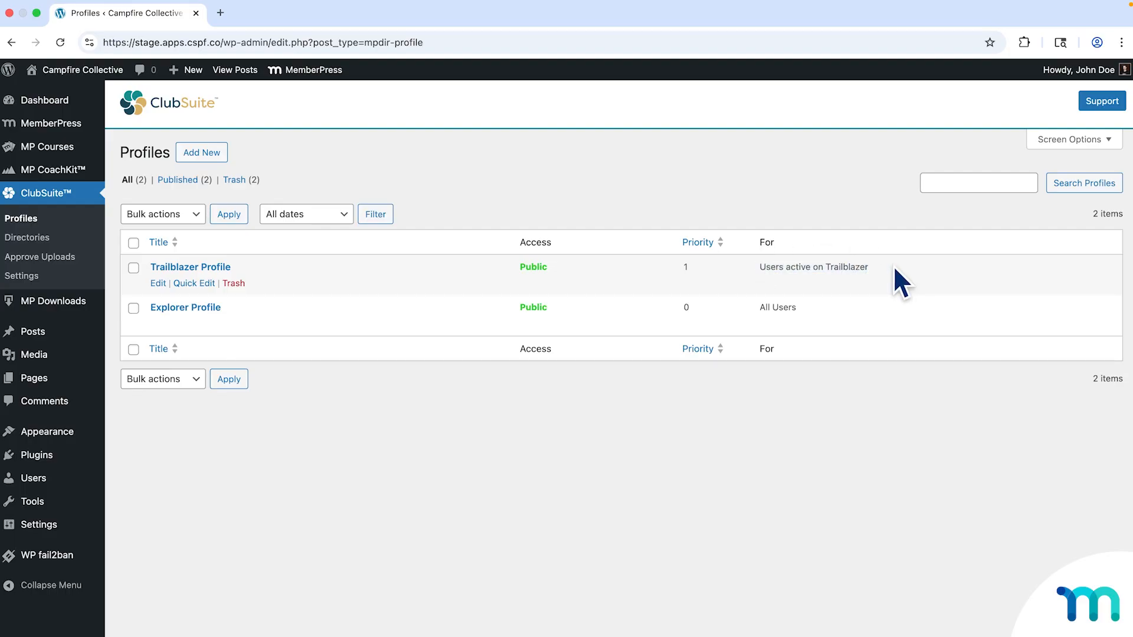
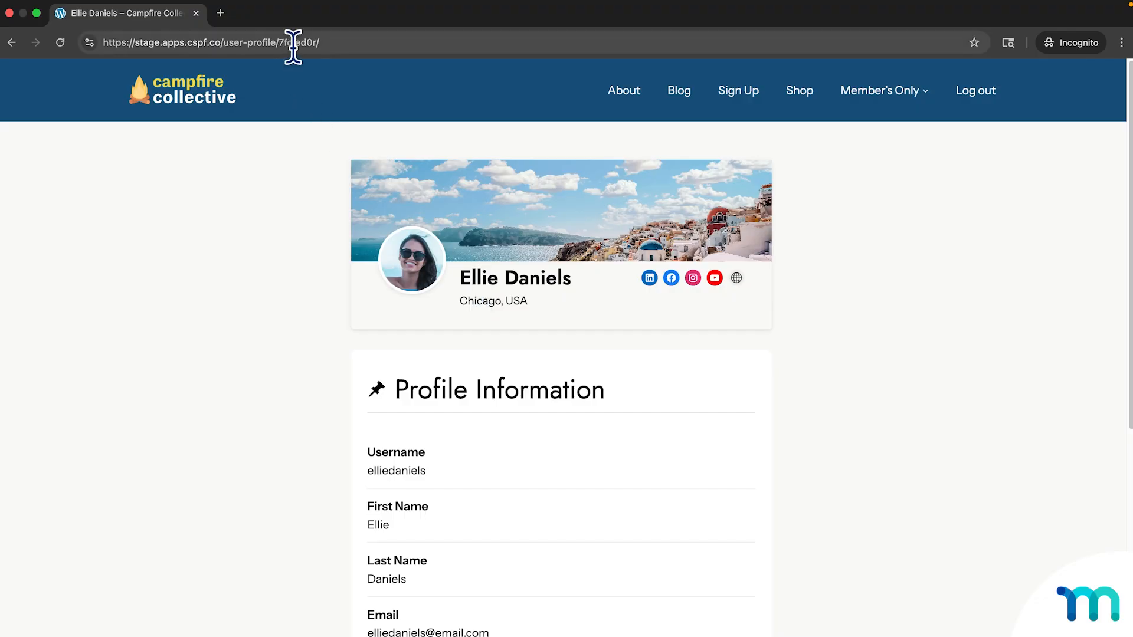
Copy the profile page's URL, log out of the site, and go to the home page.
click(389, 43)
key(ctrl+c)
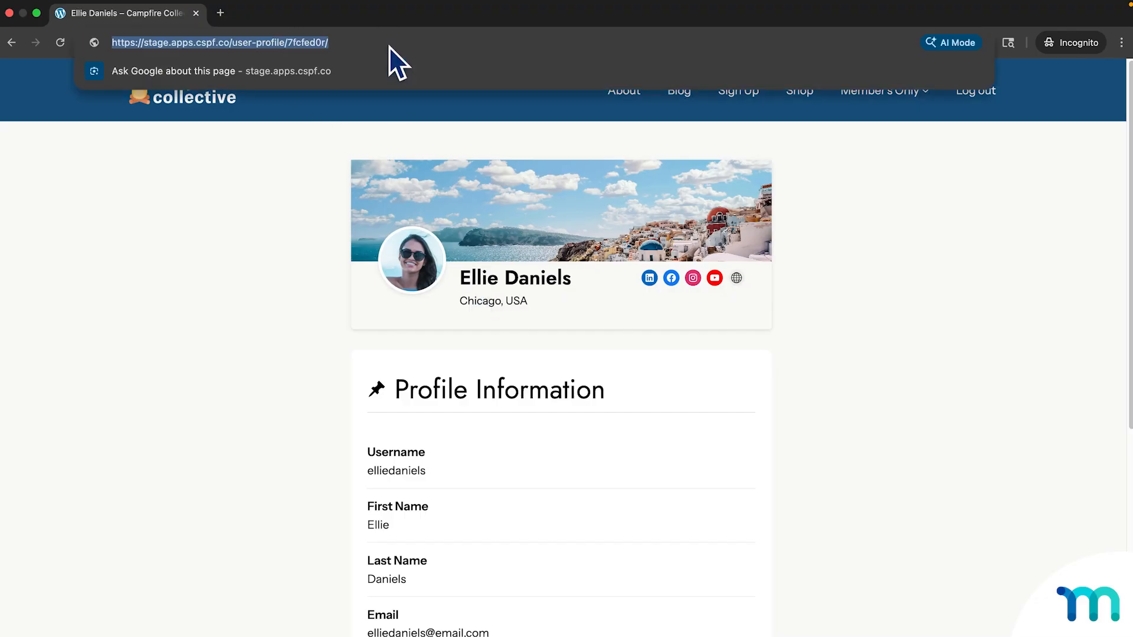
click(388, 46)
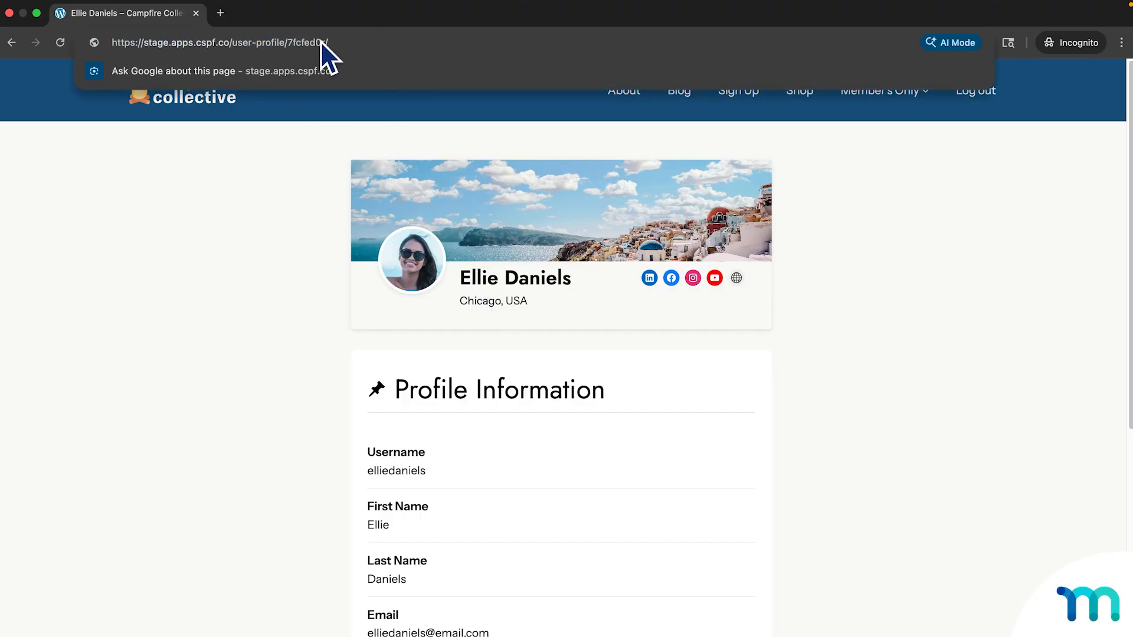
click(282, 146)
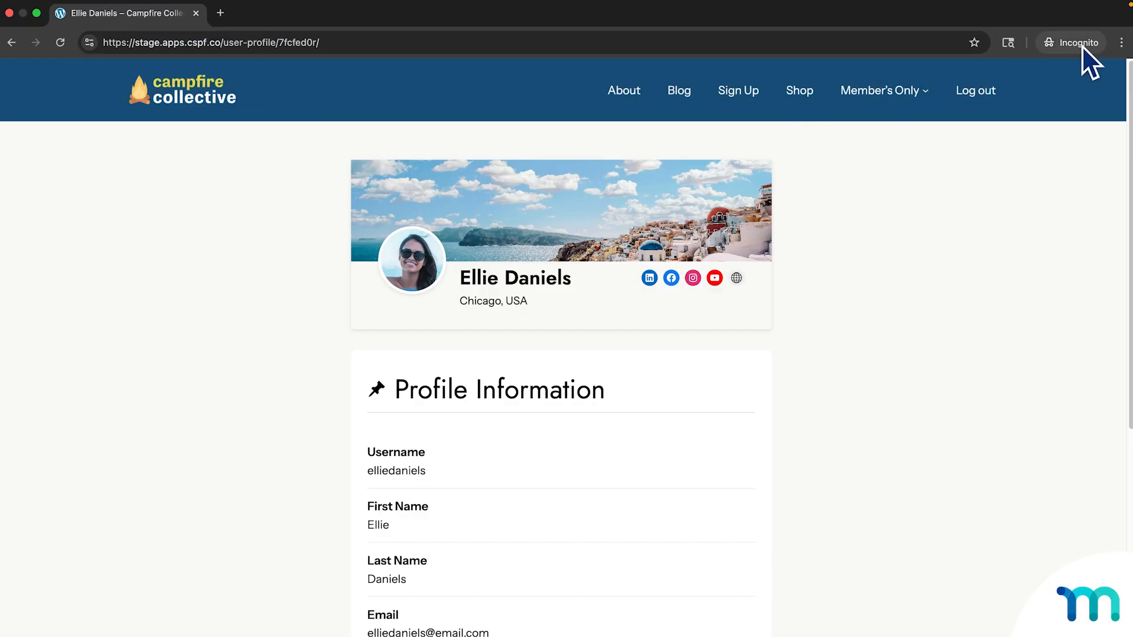
click(979, 94)
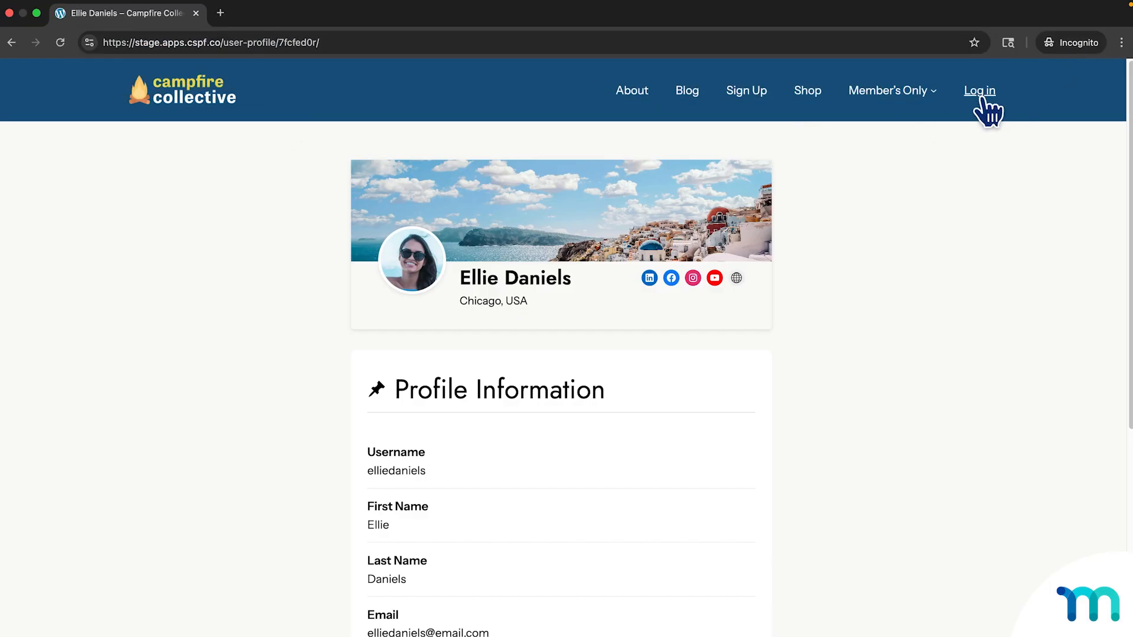
click(208, 112)
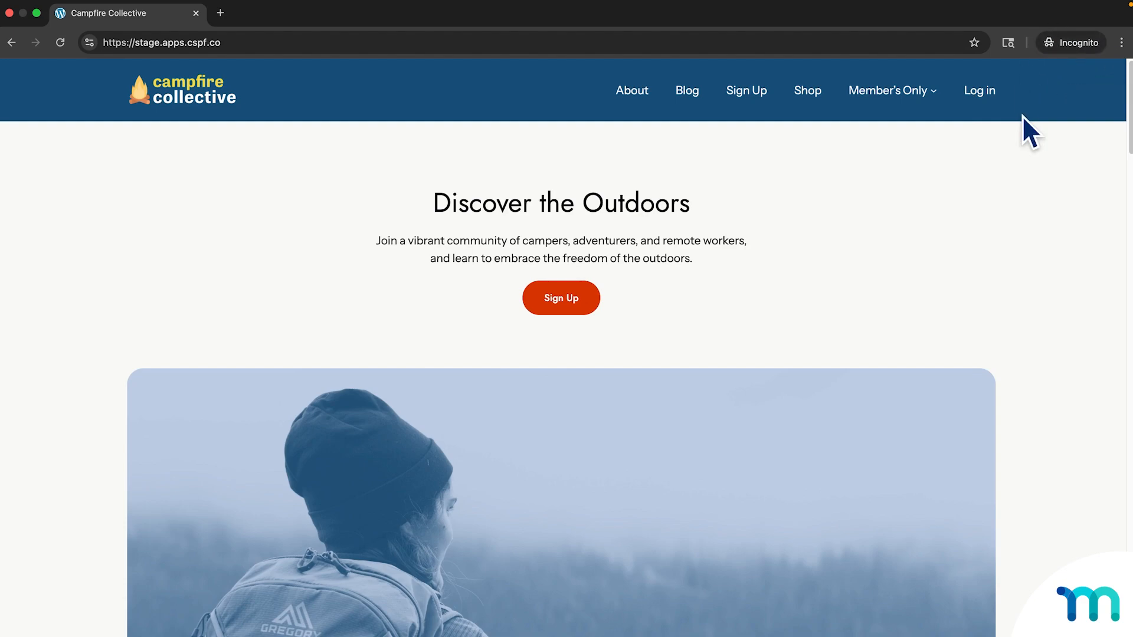
Load the copied profile URL while logged out, then return to the admin window.
click(905, 42)
key(ctrl+v)
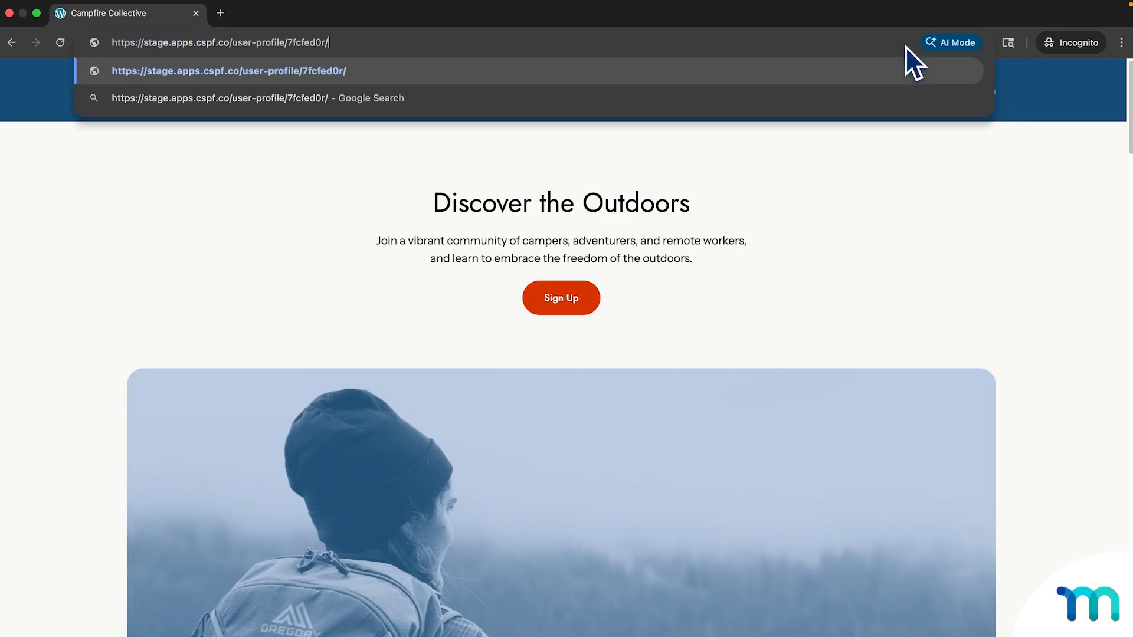
key(Return)
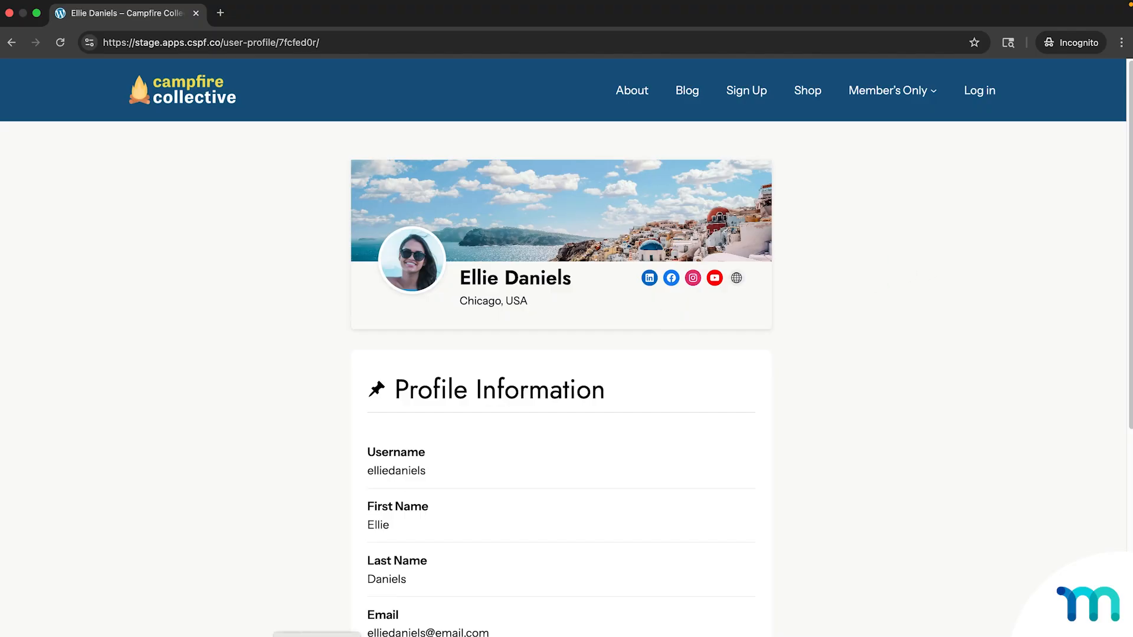
key(ctrl+Right)
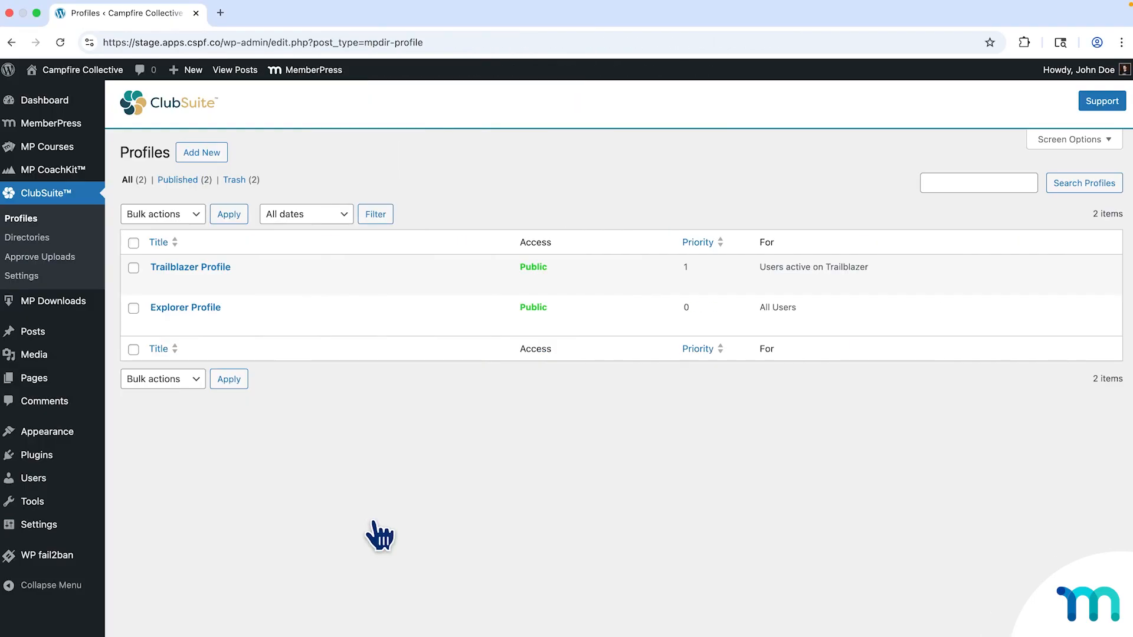
Start a new MemberPress rule protecting A Single Profile: Trailblazer Profile.
right_click(78, 129)
click(86, 134)
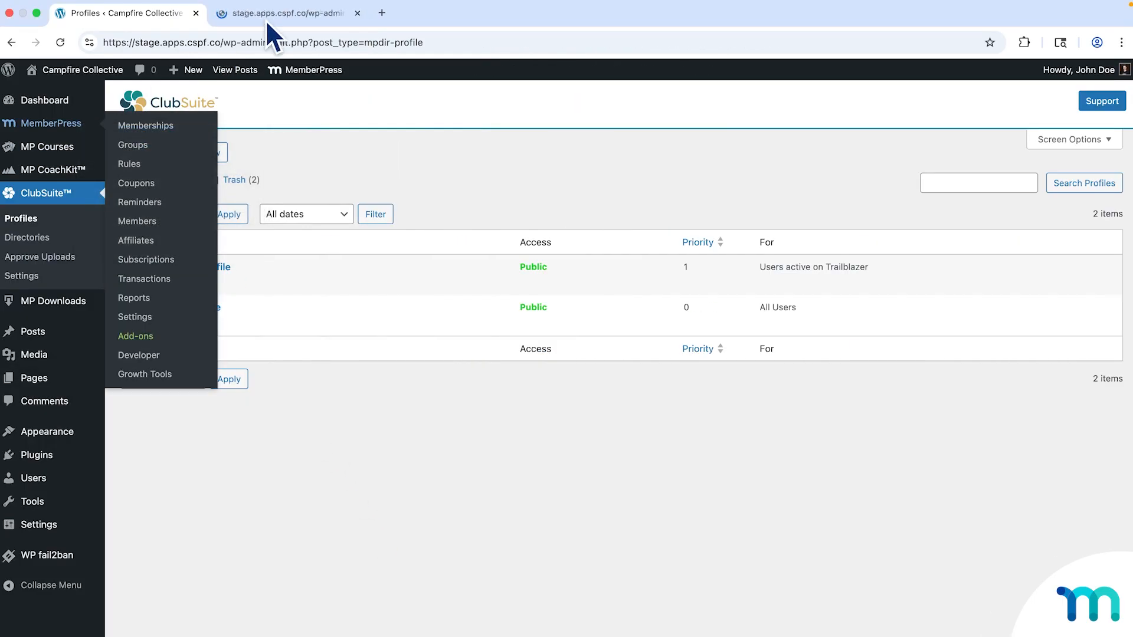
click(265, 15)
click(16, 187)
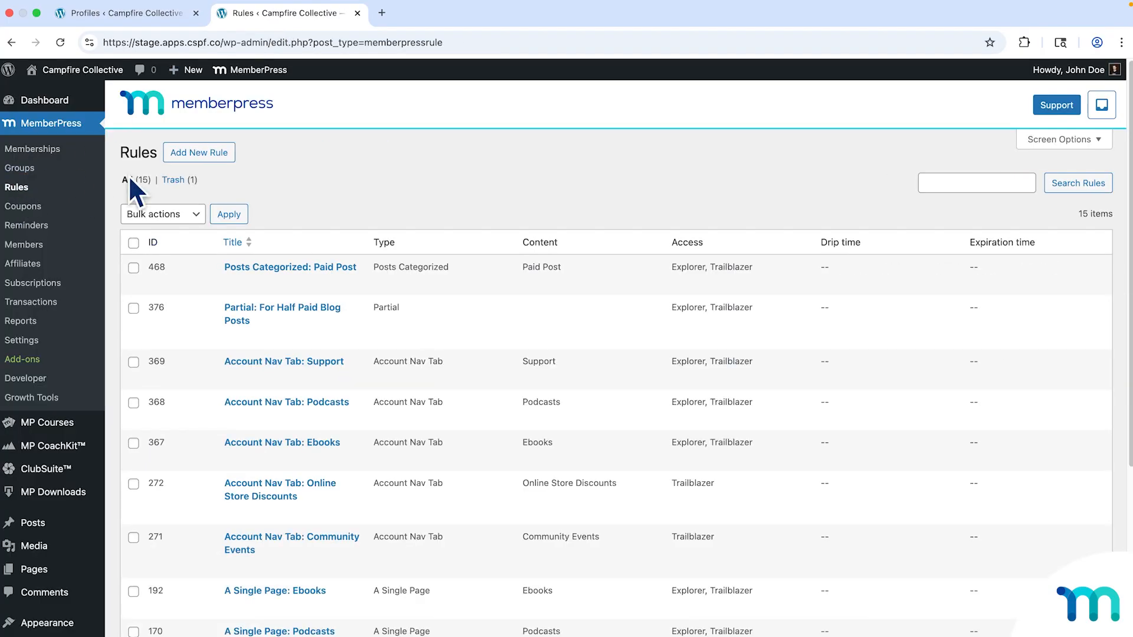
click(204, 154)
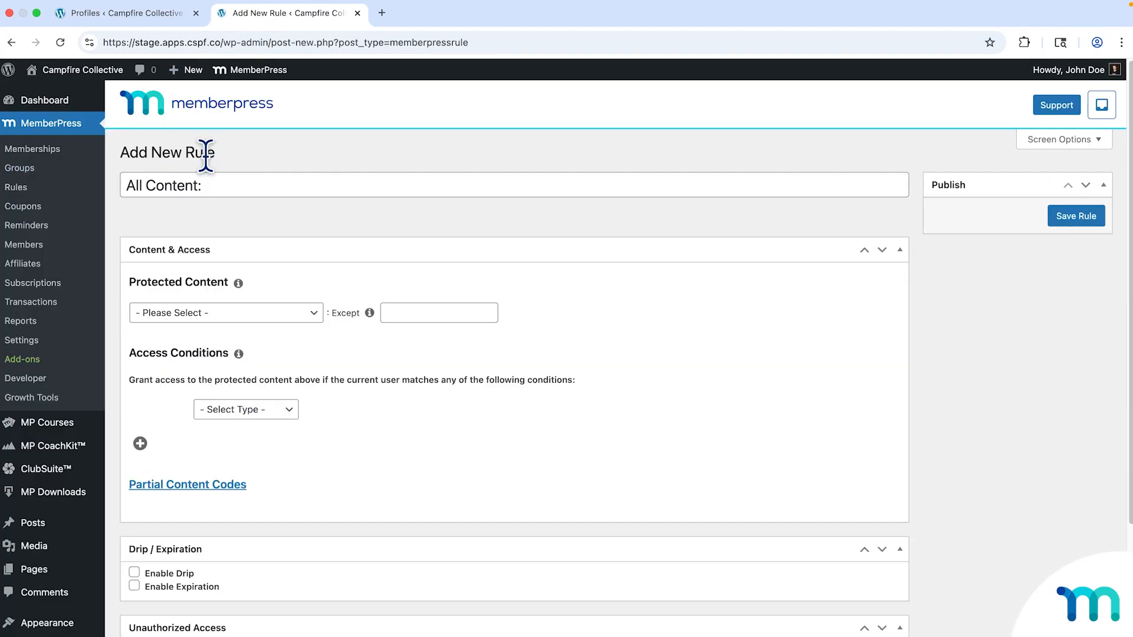
click(314, 314)
scroll(288, 413, down, 10)
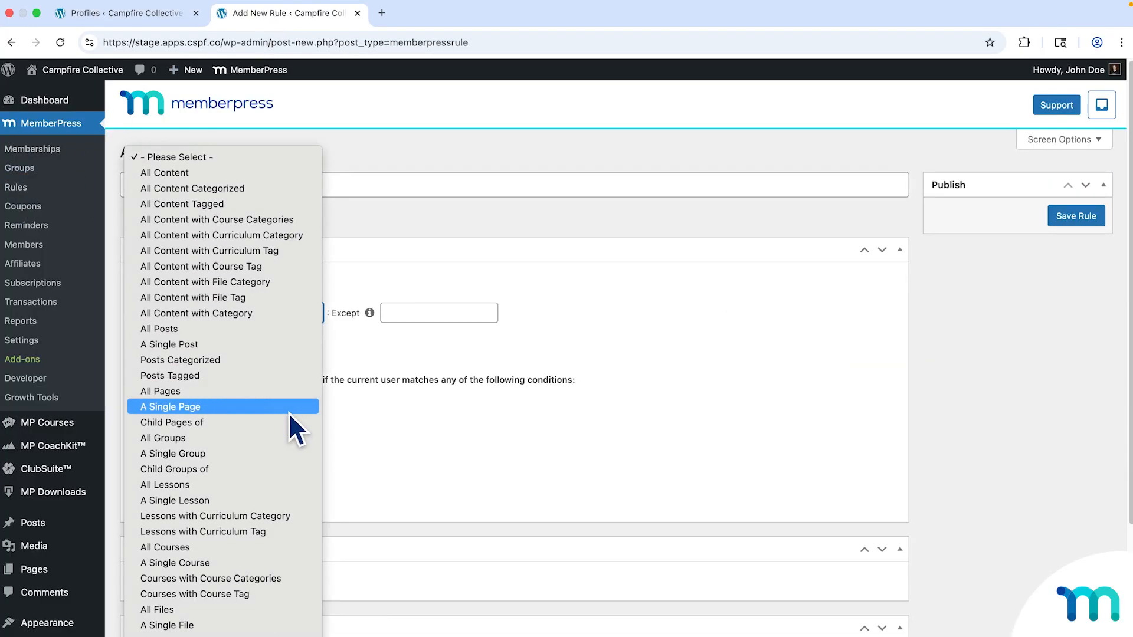
scroll(289, 413, down, 3)
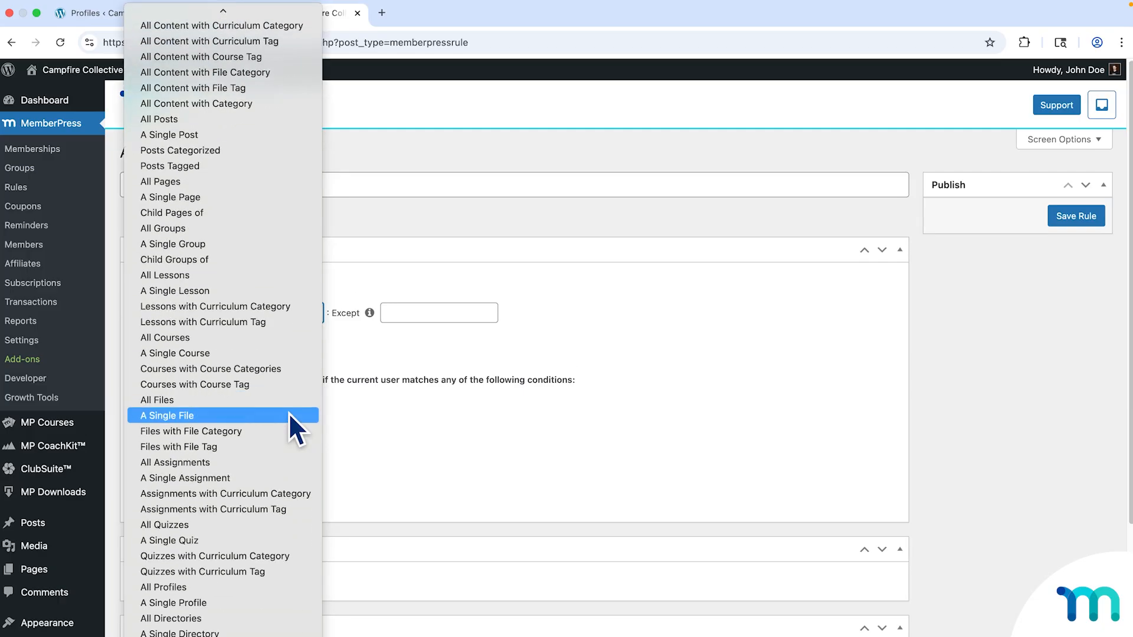
click(157, 604)
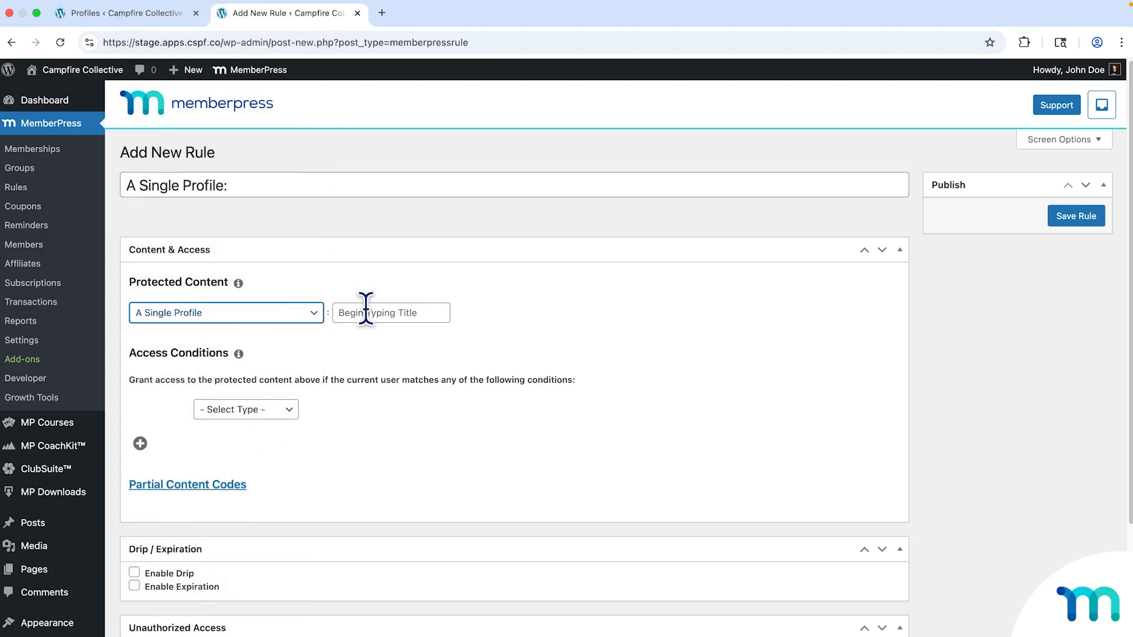
click(365, 313)
text(trai)
click(390, 341)
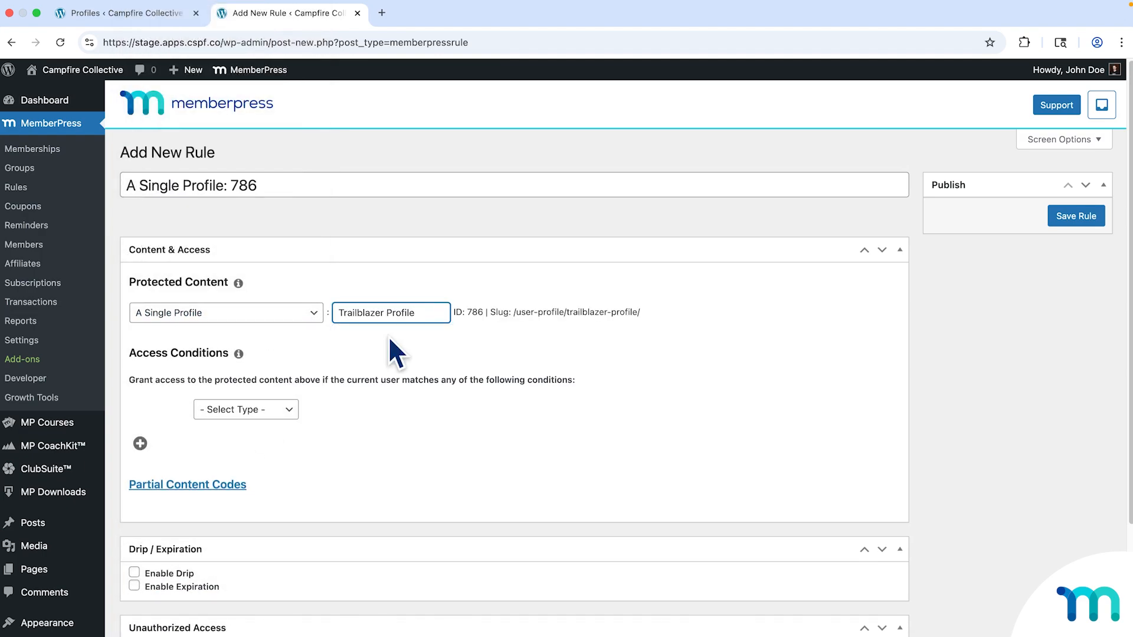
Grant access to Membership Explorer OR Trailblazer and save the rule.
click(282, 410)
click(275, 421)
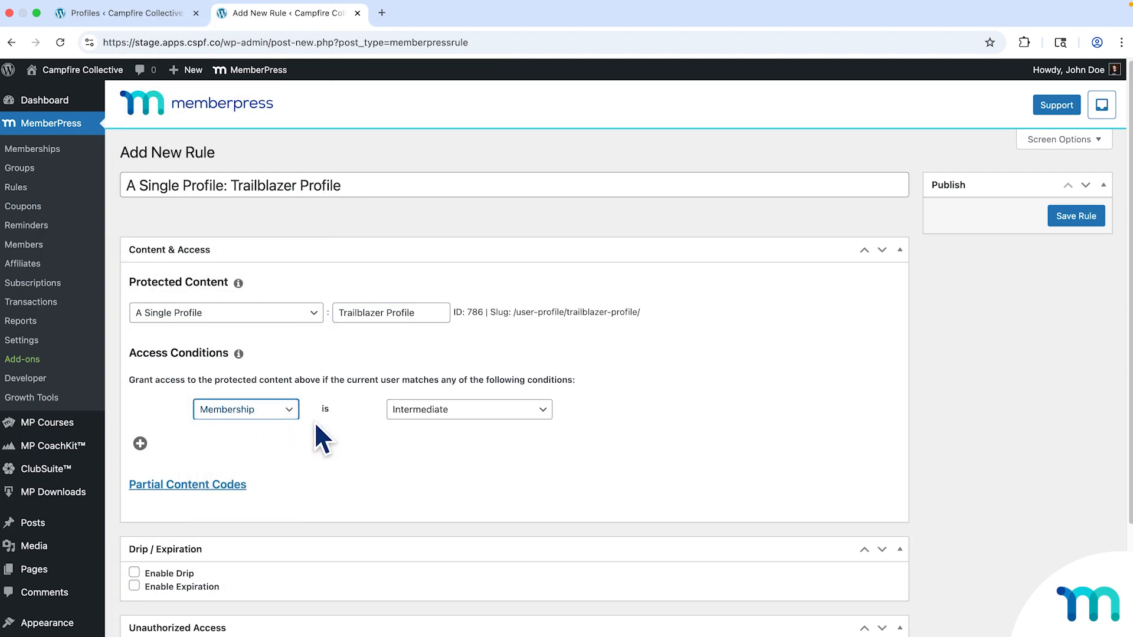
click(436, 411)
click(432, 580)
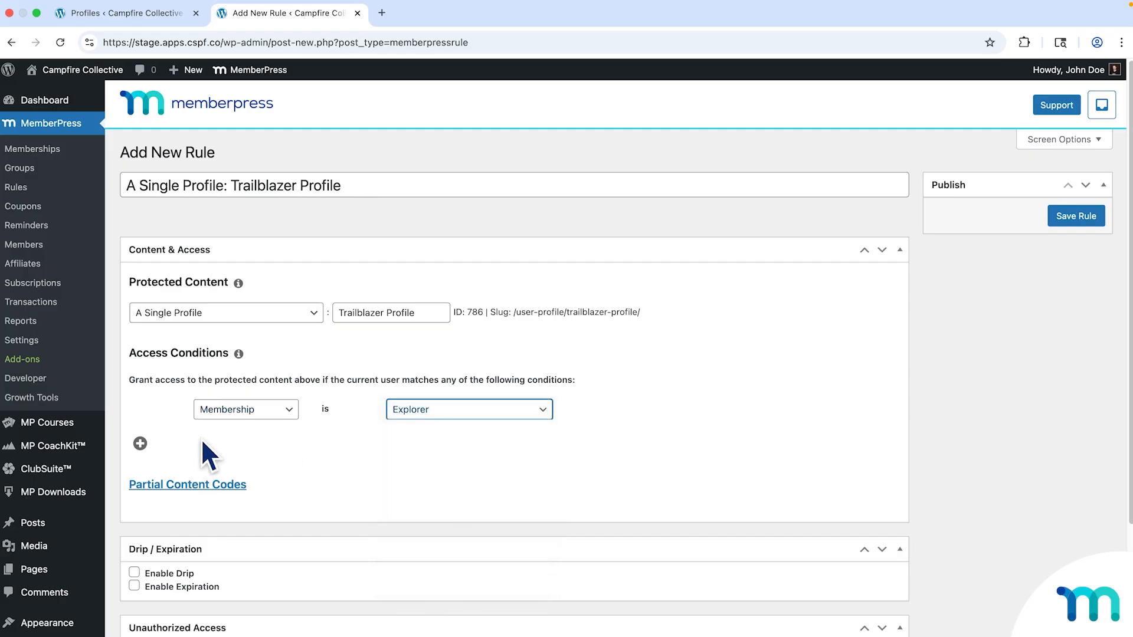
click(140, 444)
click(265, 438)
click(274, 445)
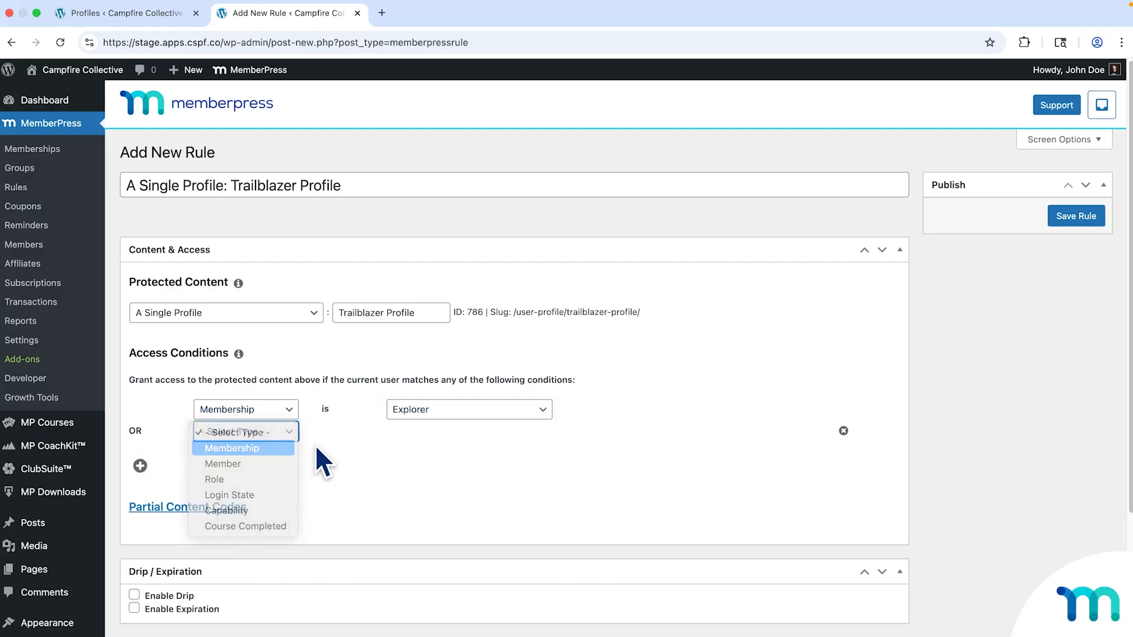
click(486, 438)
click(438, 571)
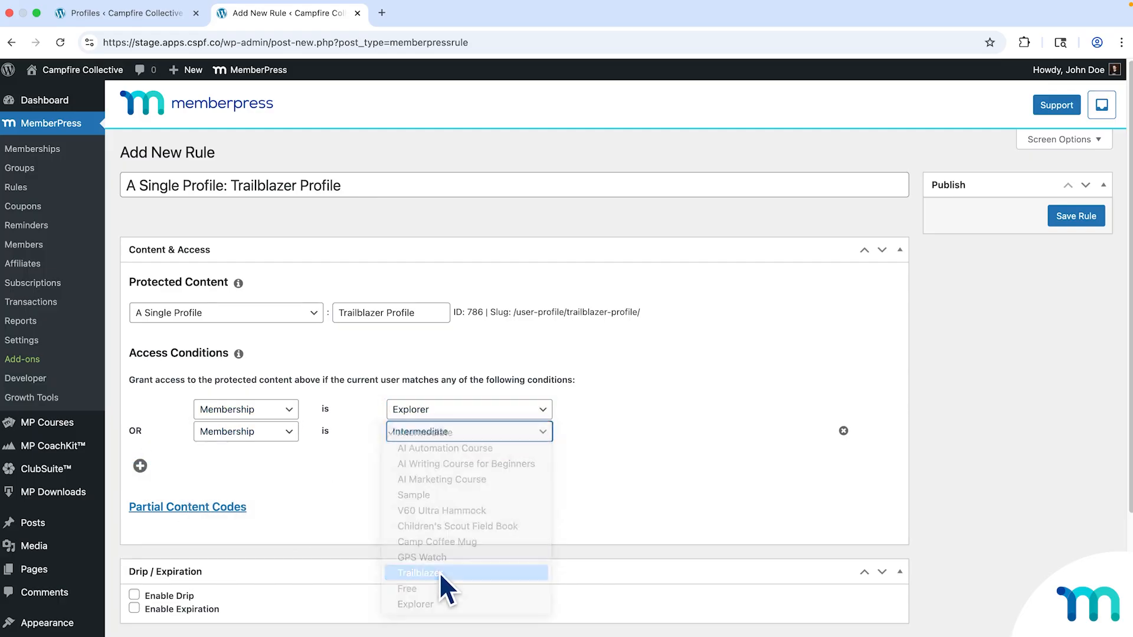
click(453, 491)
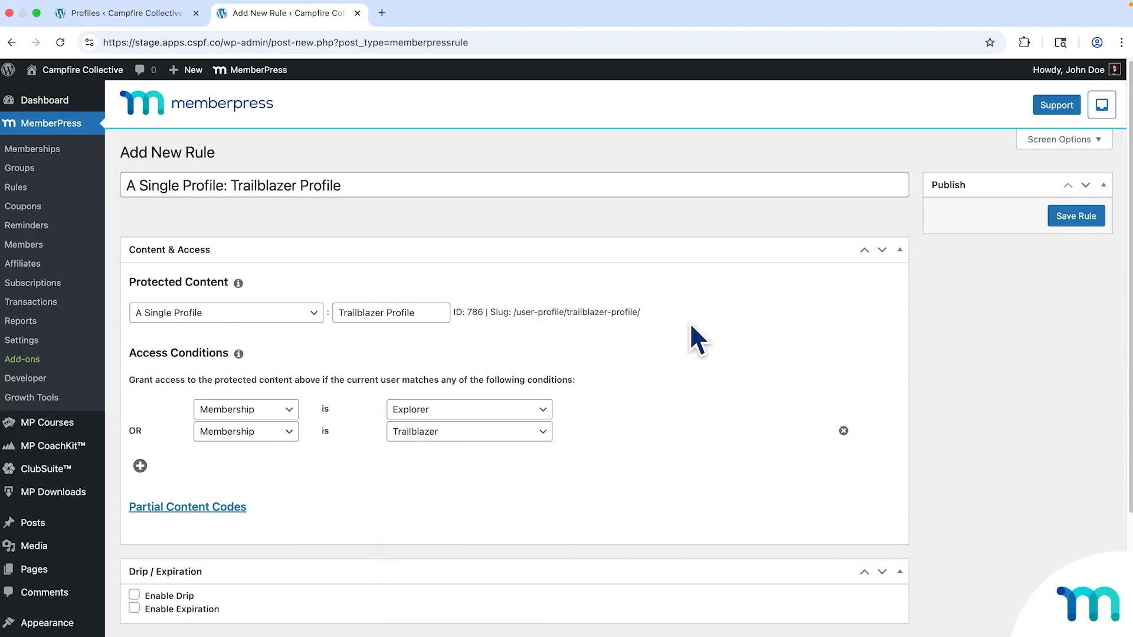
click(1071, 223)
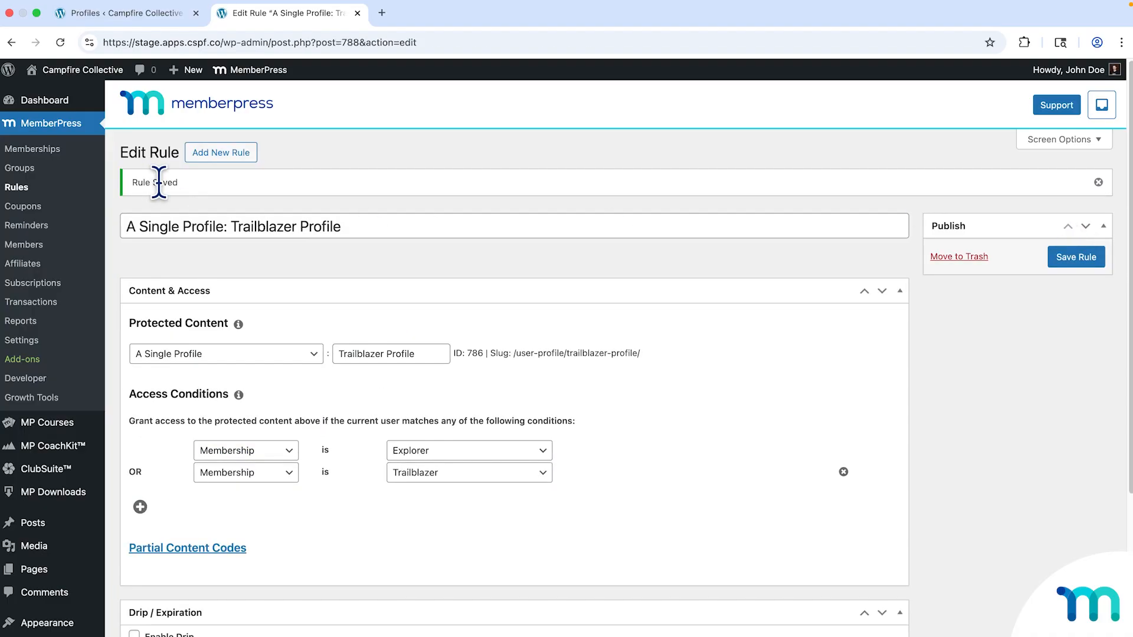
Open ClubSuite Profiles and check that Trailblazer Profile's access reads Explorer, Trailblazer.
mouse_move(48, 472)
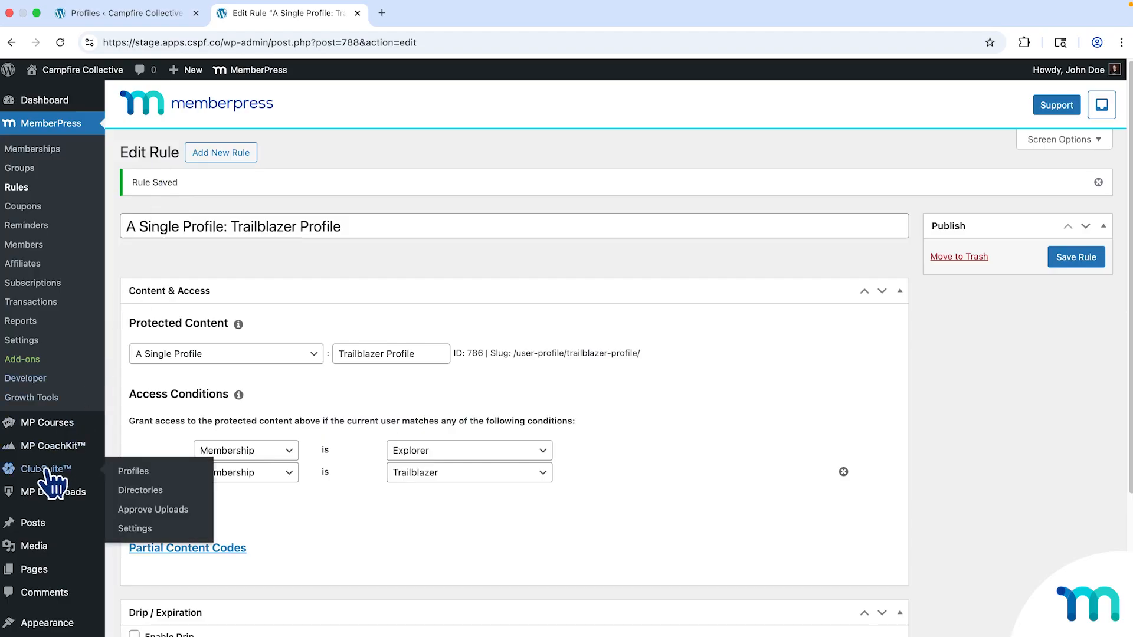
click(132, 473)
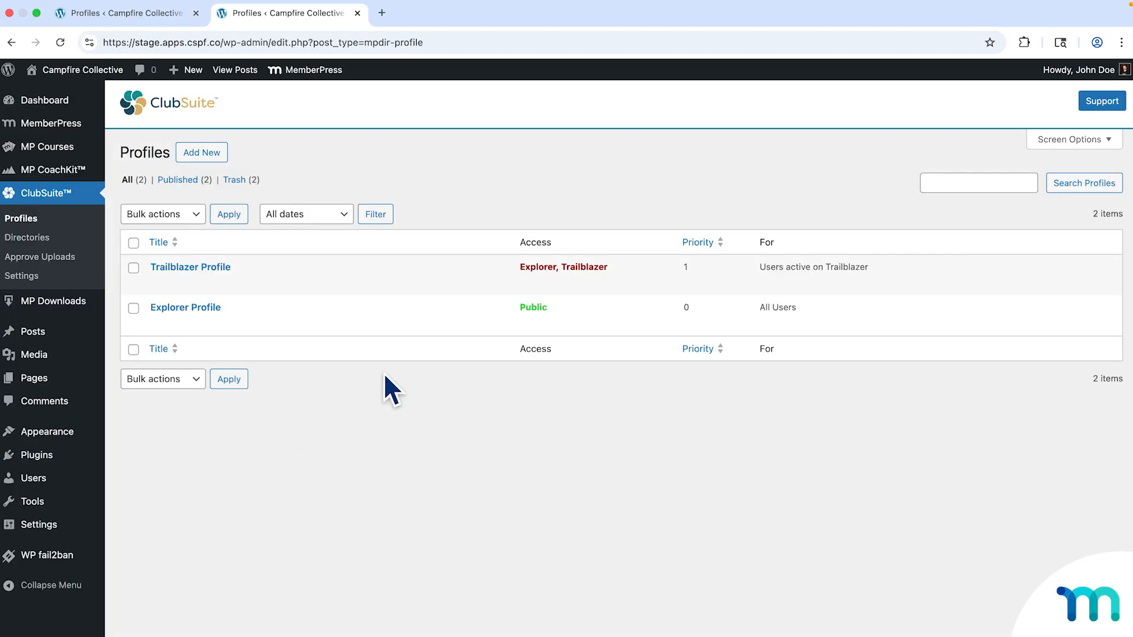
mouse_move(167, 276)
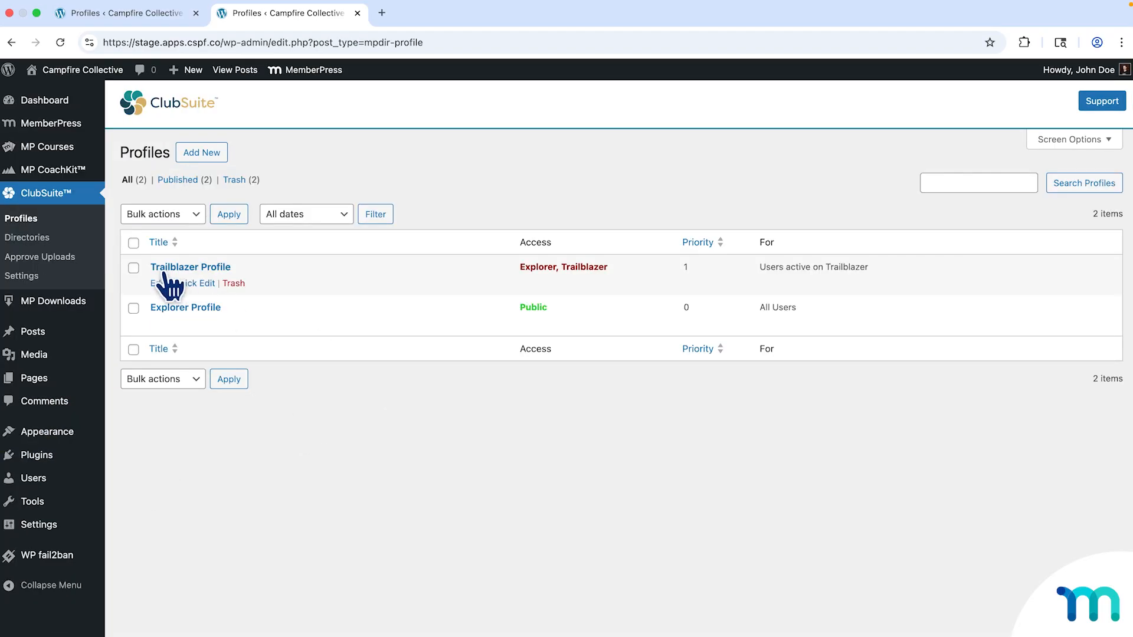
drag(525, 267, 618, 269)
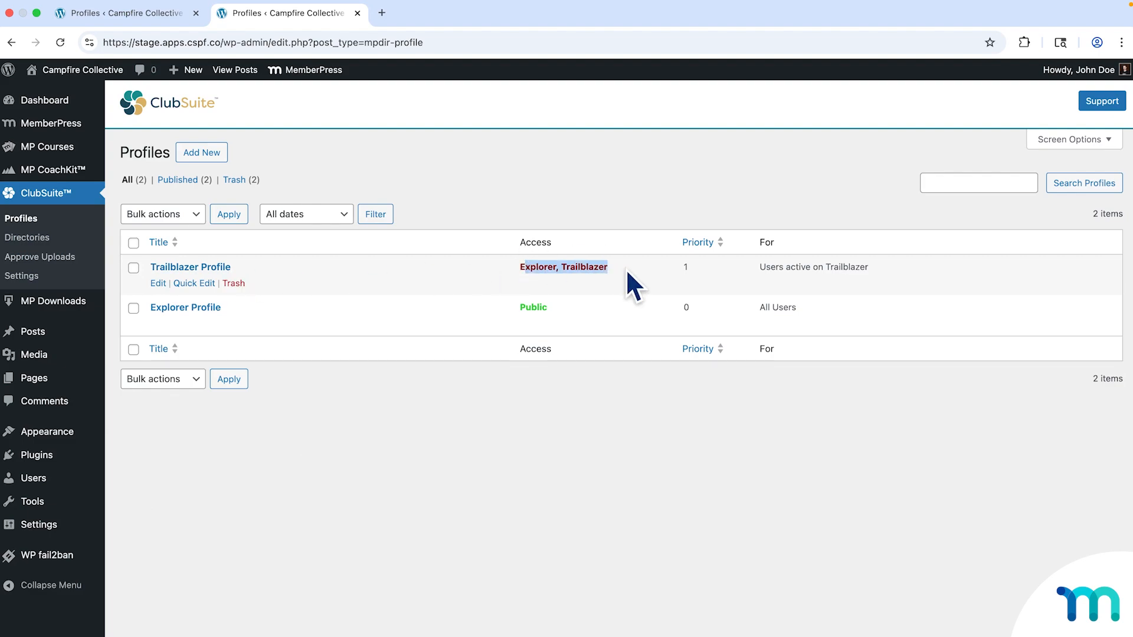
click(626, 268)
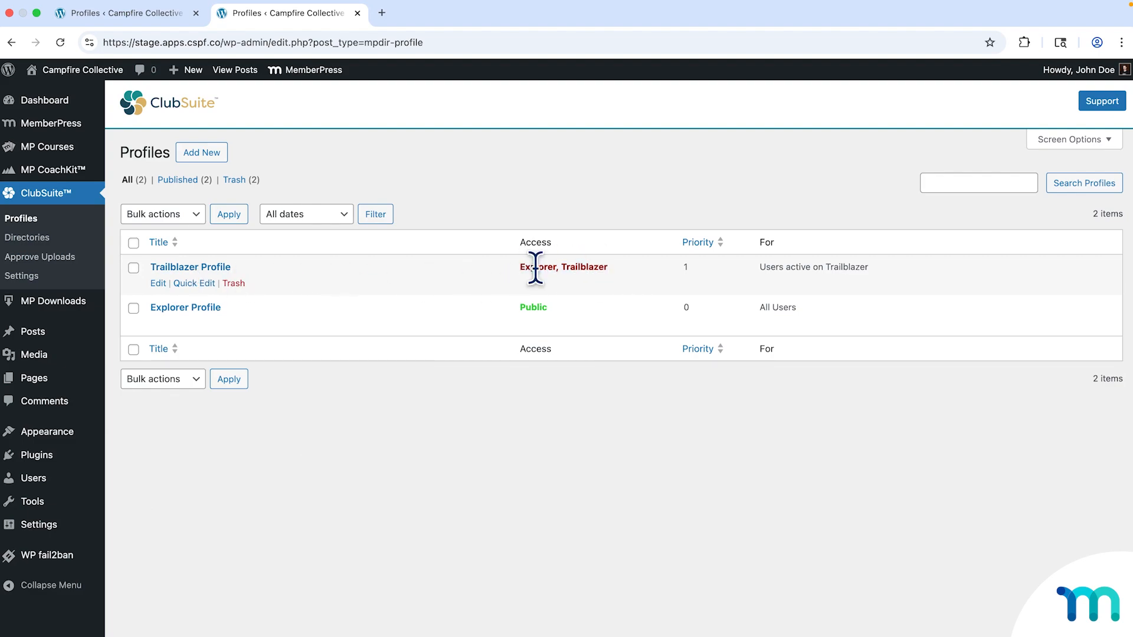
drag(617, 266, 499, 271)
click(500, 271)
Change the Trailblazer Profile rule to protect All Profiles and save it.
mouse_move(73, 124)
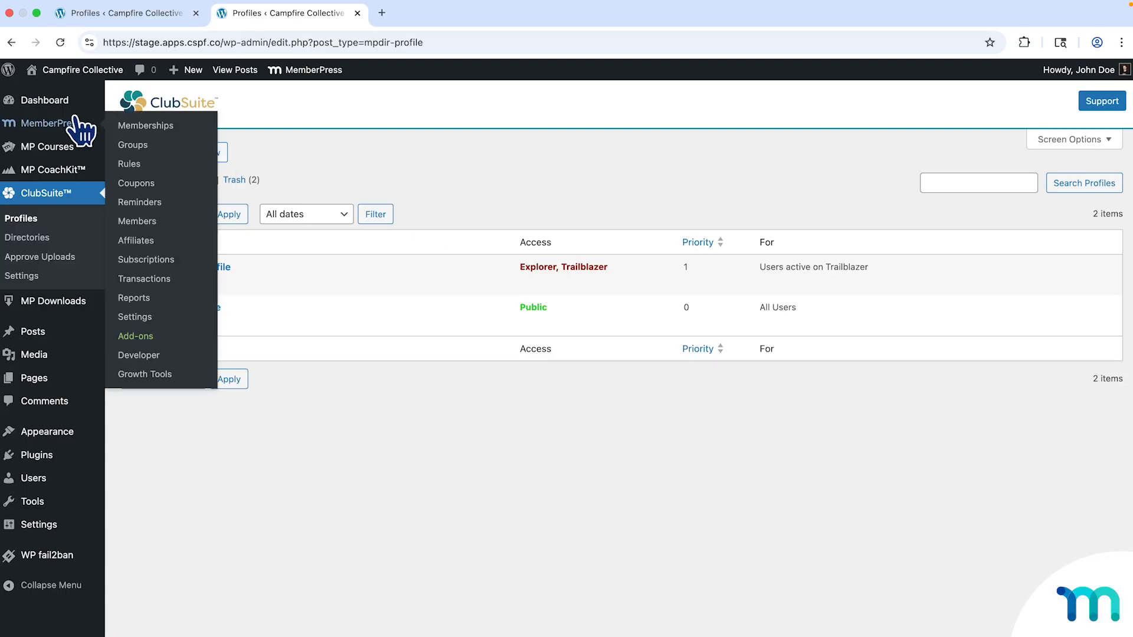
click(128, 166)
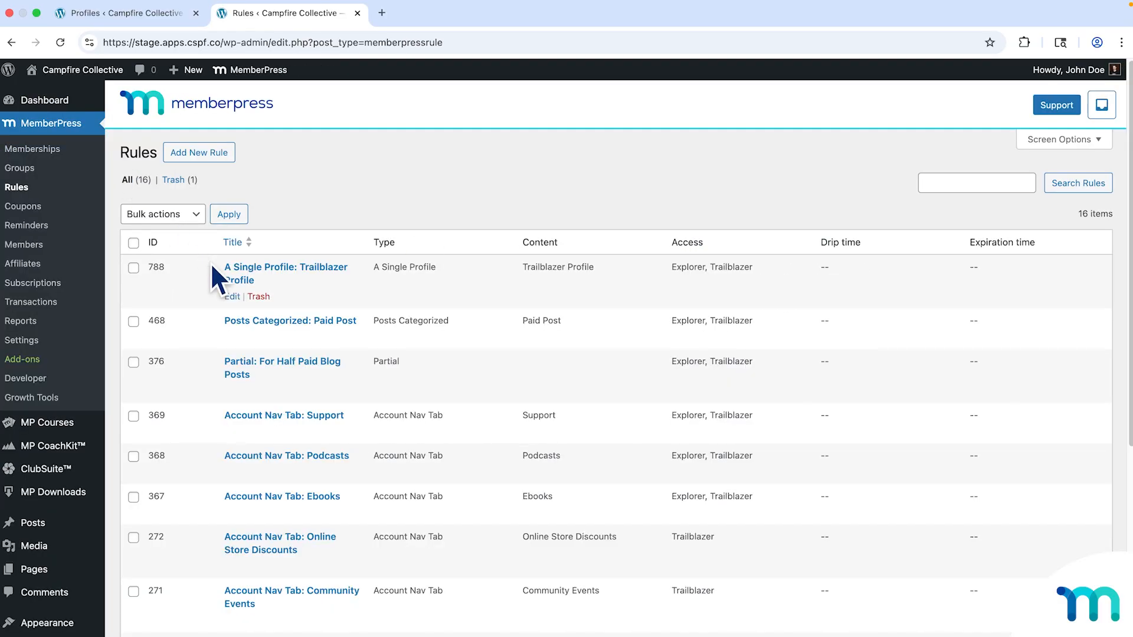
click(236, 297)
scroll(330, 236, down, 4)
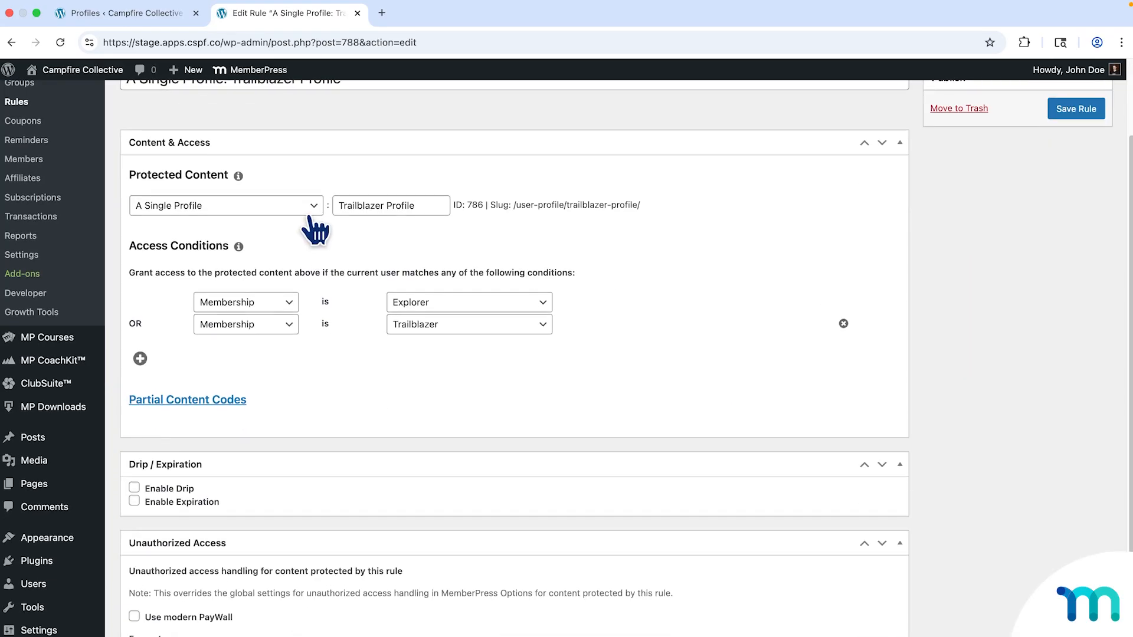
click(308, 206)
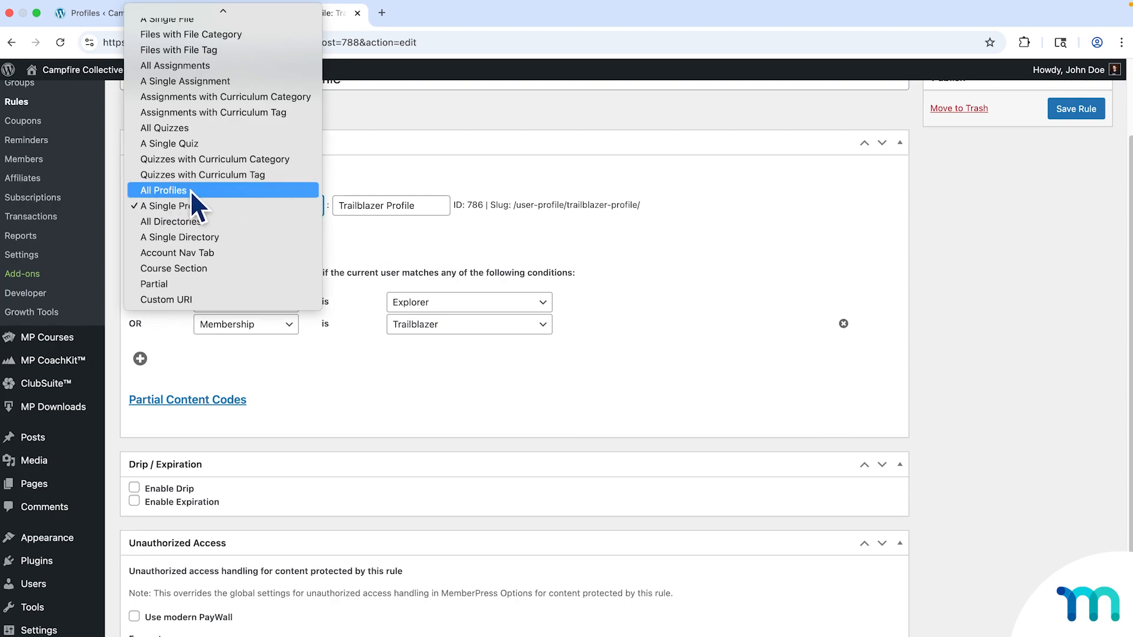
click(157, 193)
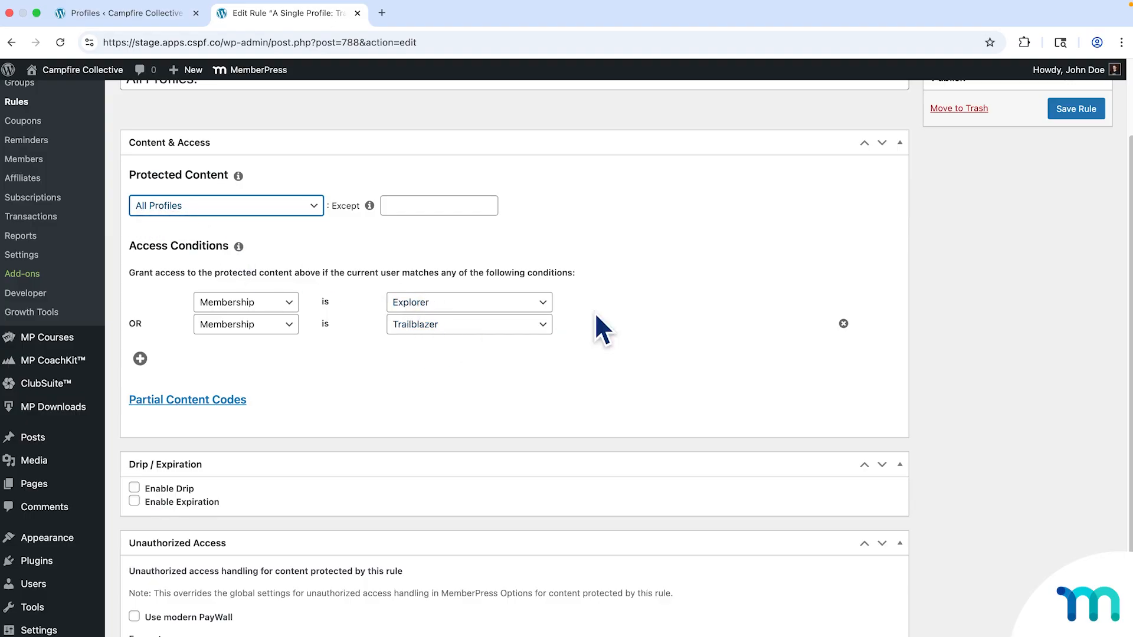
click(1072, 111)
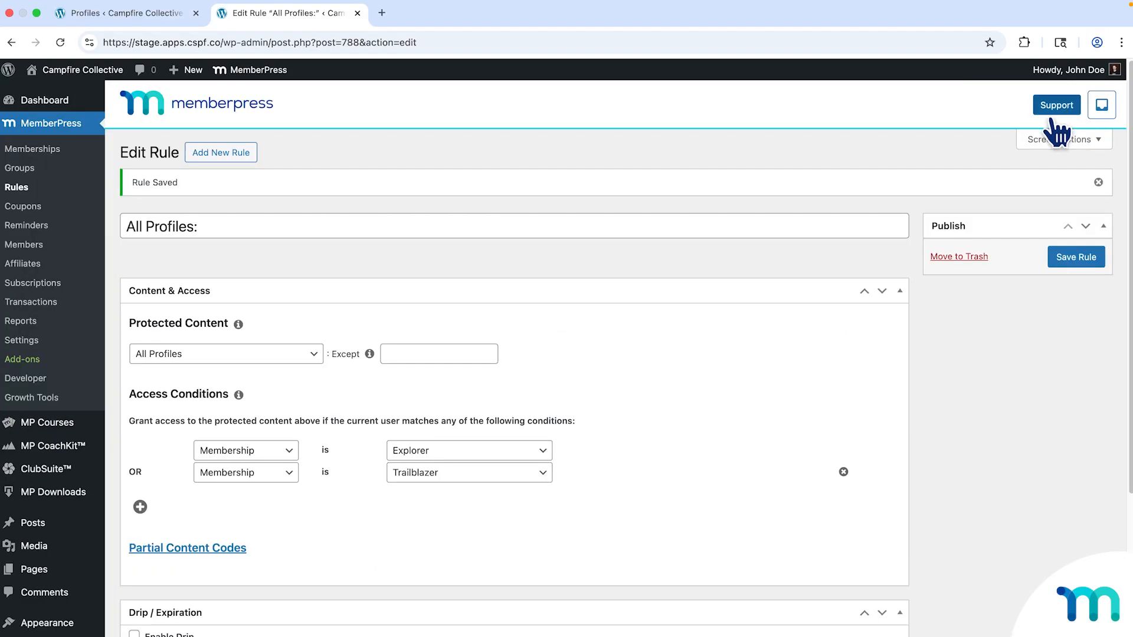
Open the ClubSuite Profiles list to see both profiles' Explorer, Trailblazer access.
mouse_move(68, 472)
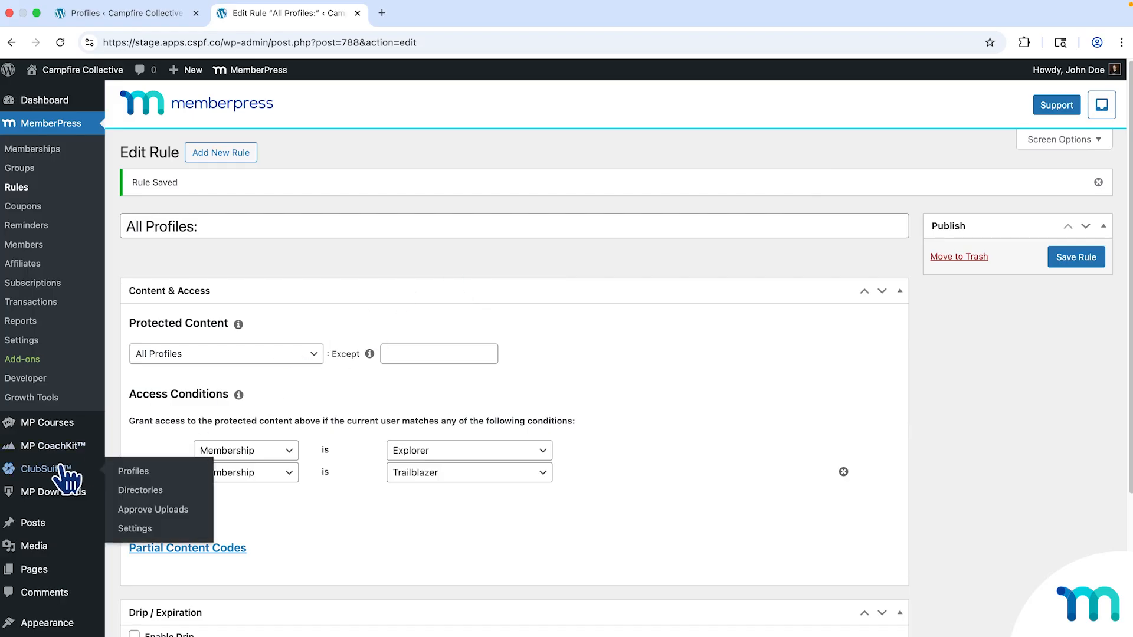
click(144, 471)
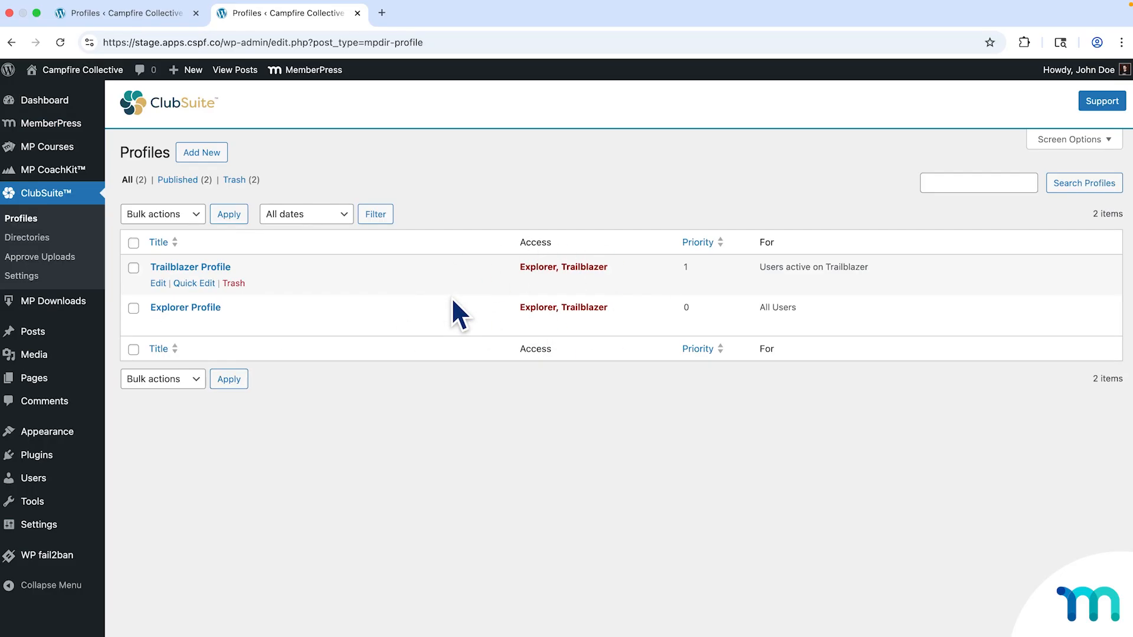
mouse_move(88, 72)
right_click(82, 91)
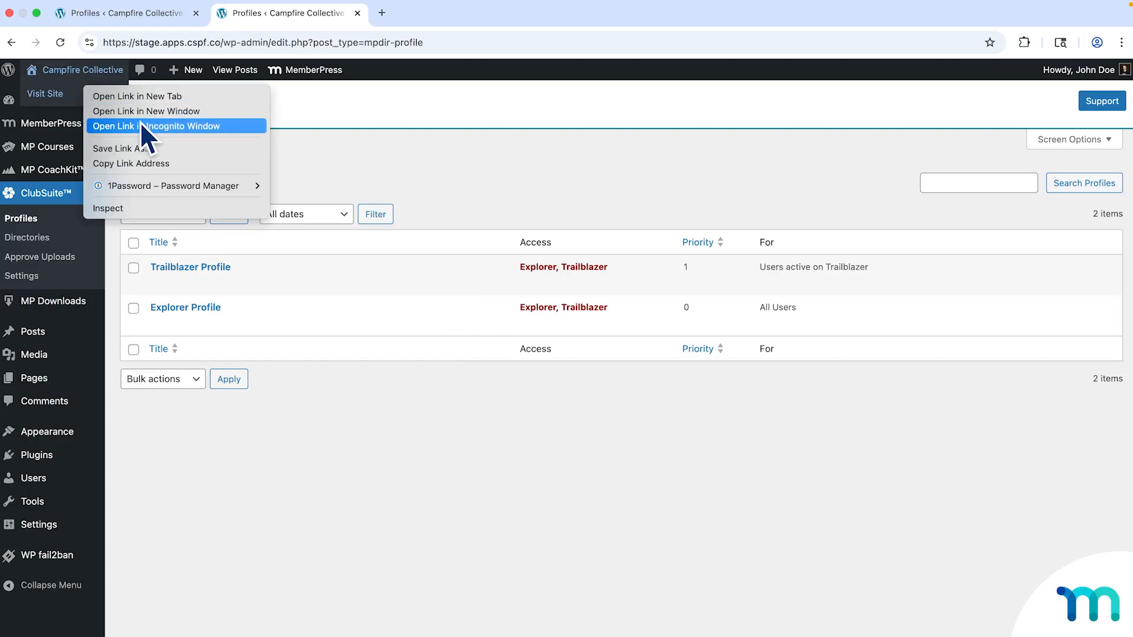
click(144, 127)
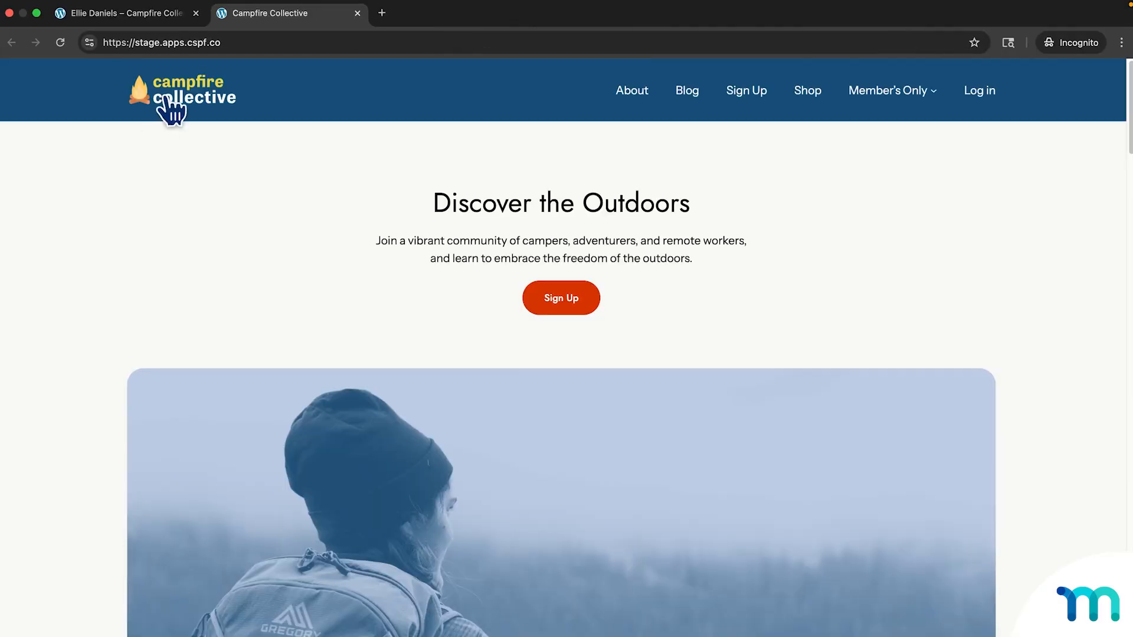
click(195, 13)
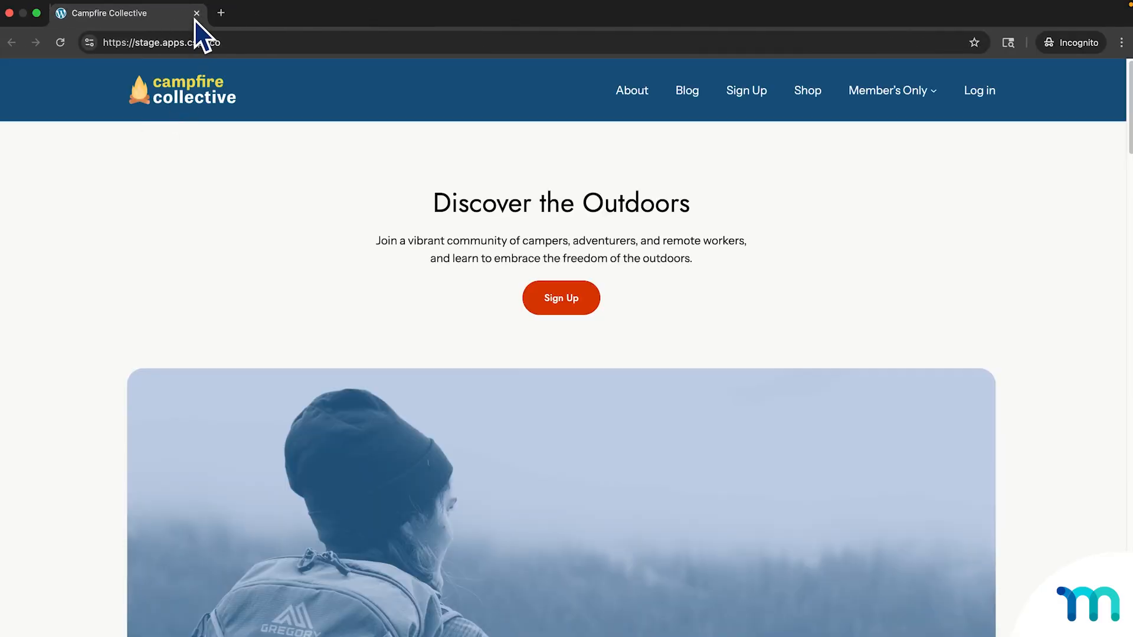
click(525, 43)
text(https://stage.apps.cspf.co/user-profile/7fcfed0r/)
key(Return)
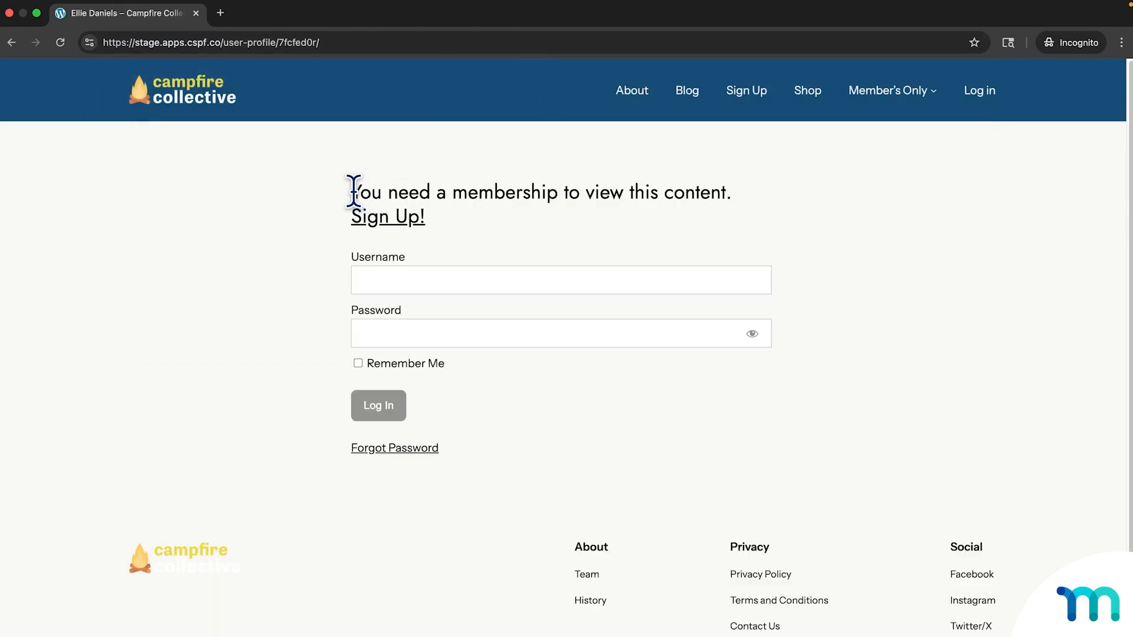
drag(354, 190, 748, 193)
click(781, 197)
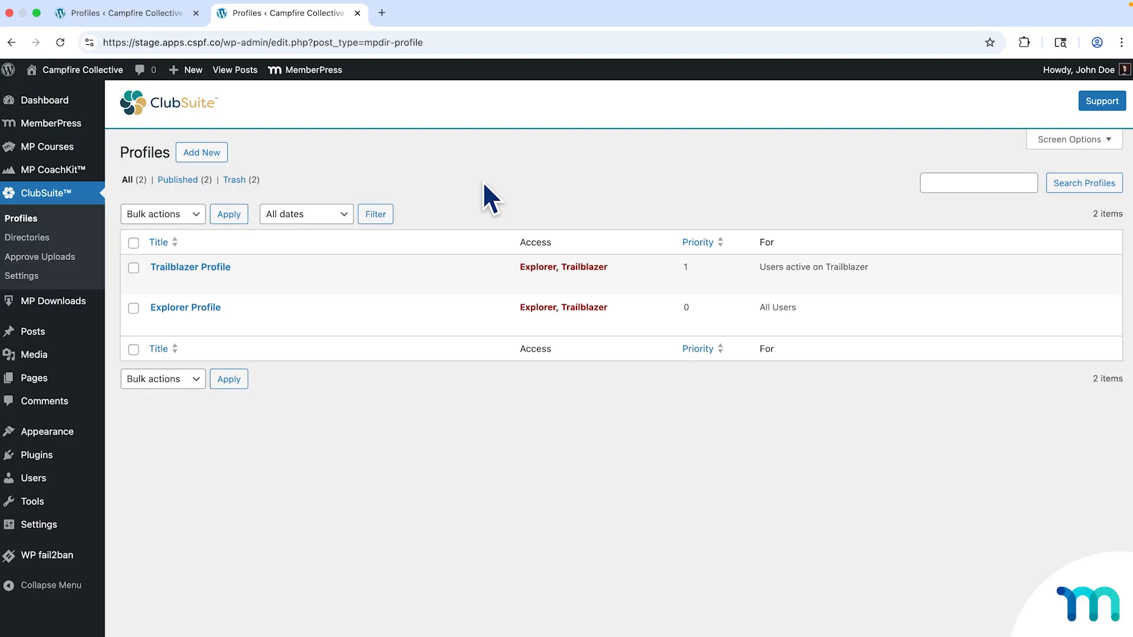
Open Directories, switch the Trailblazers directory to list view, and browse the member cards.
click(54, 238)
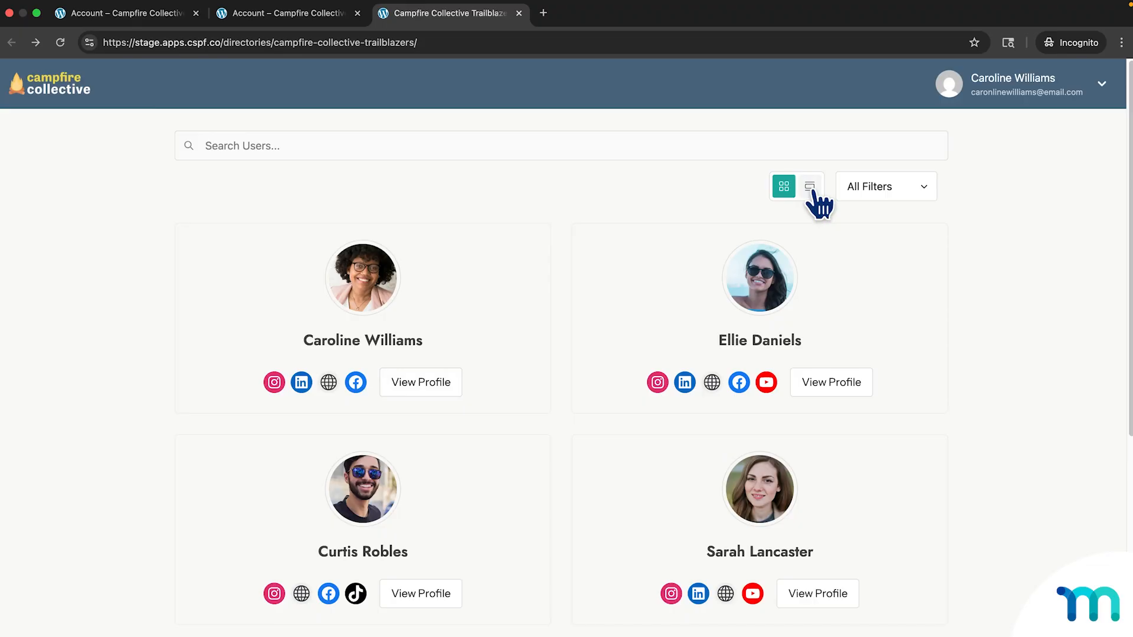
click(809, 187)
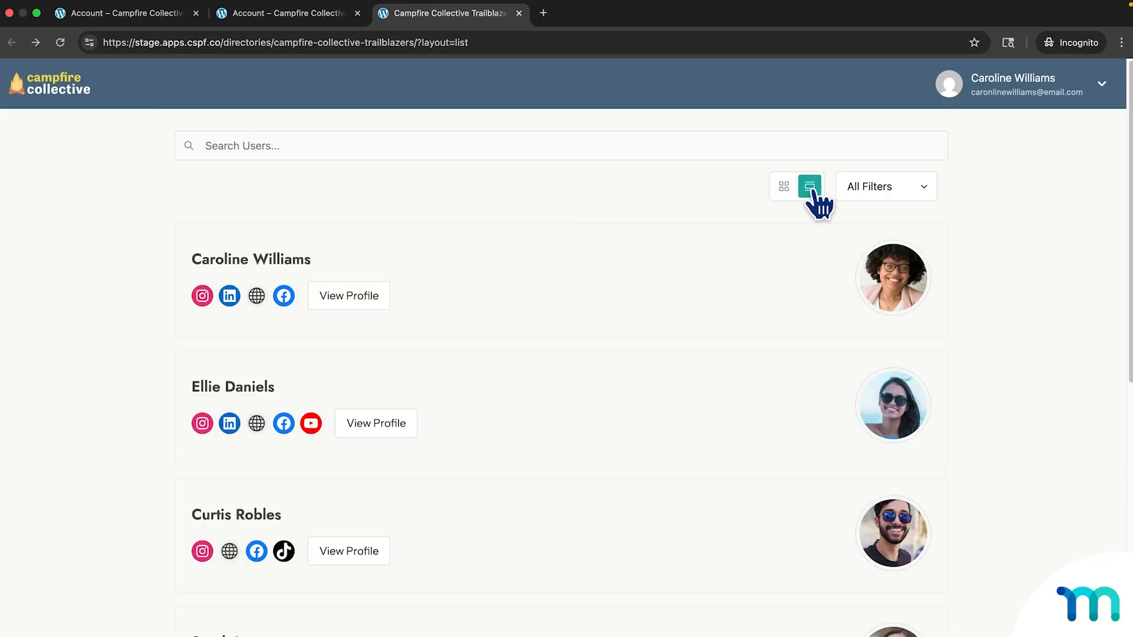
scroll(815, 193, down, 3)
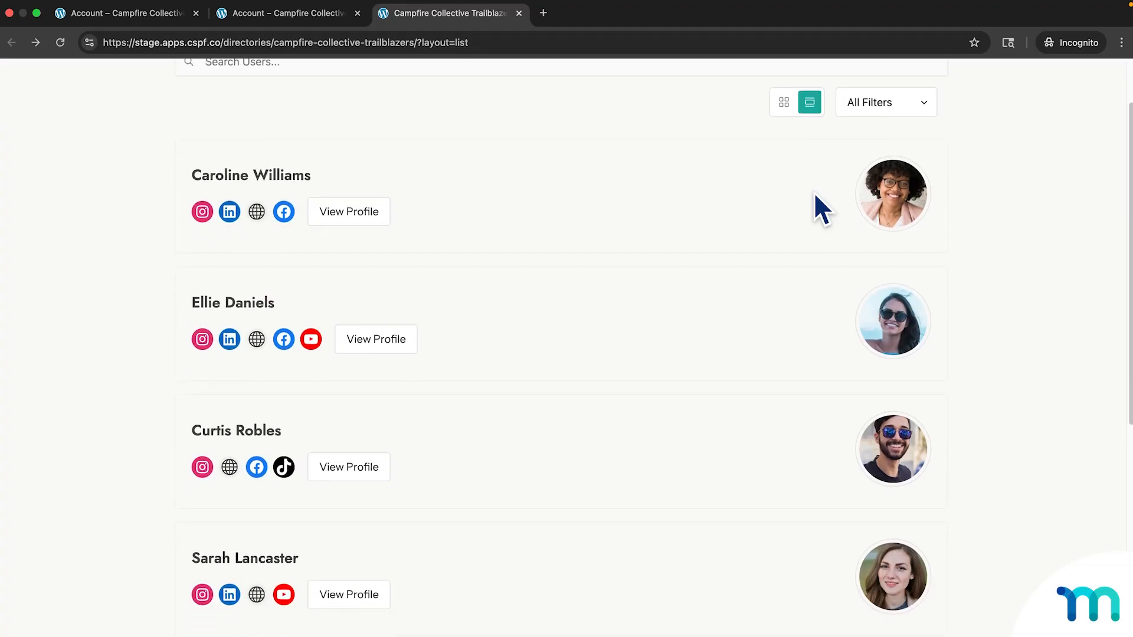
scroll(814, 195, down, 3)
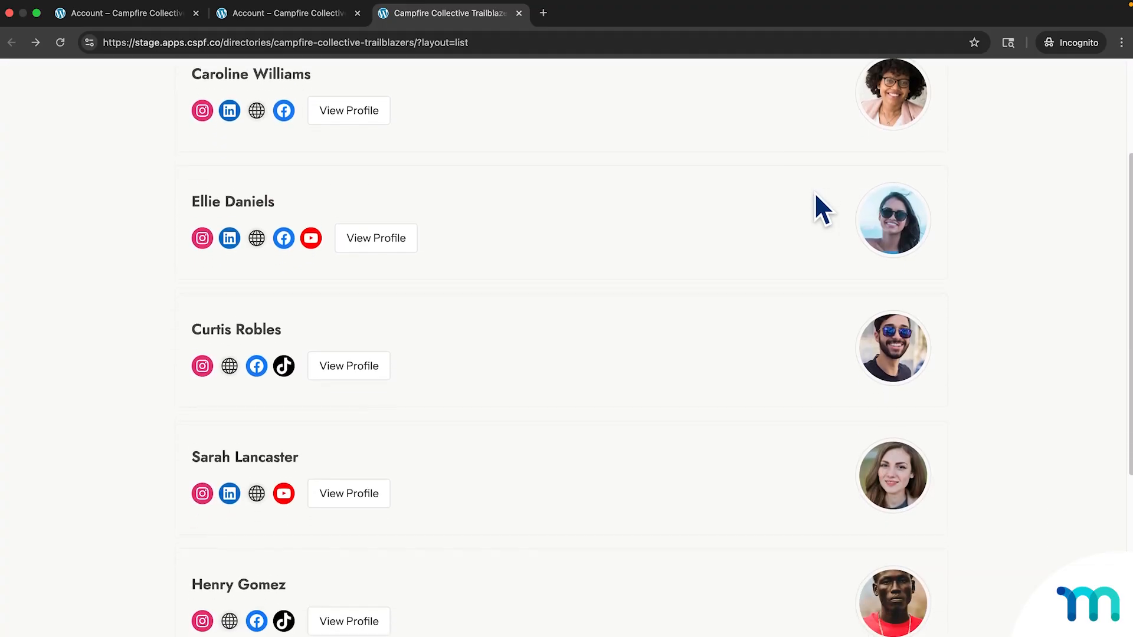
scroll(815, 193, down, 3)
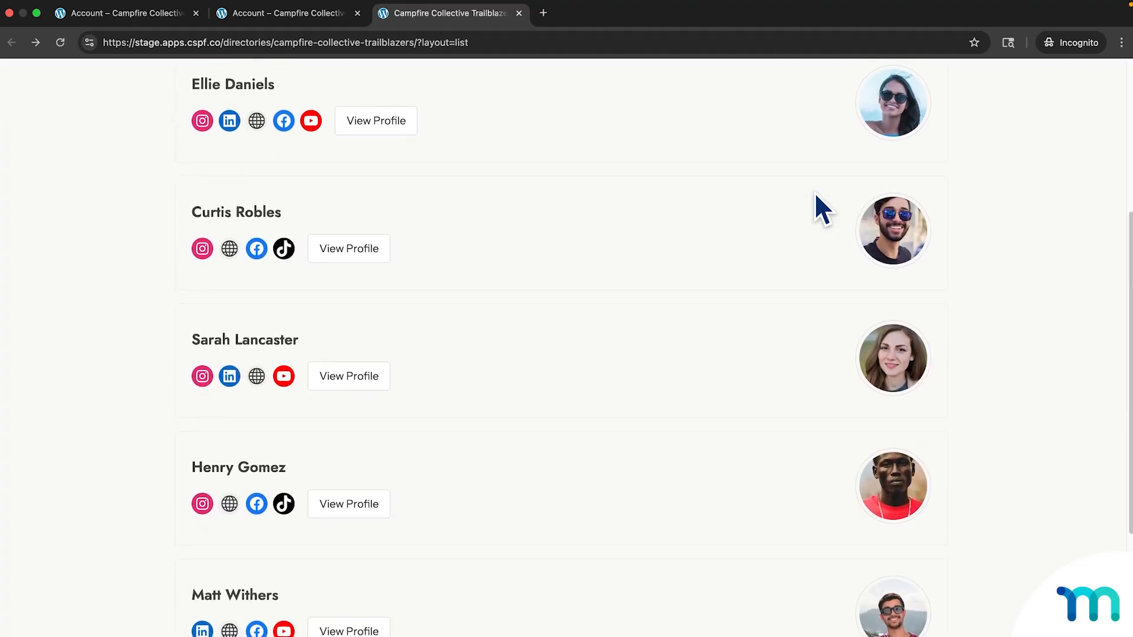
scroll(814, 192, up, 3)
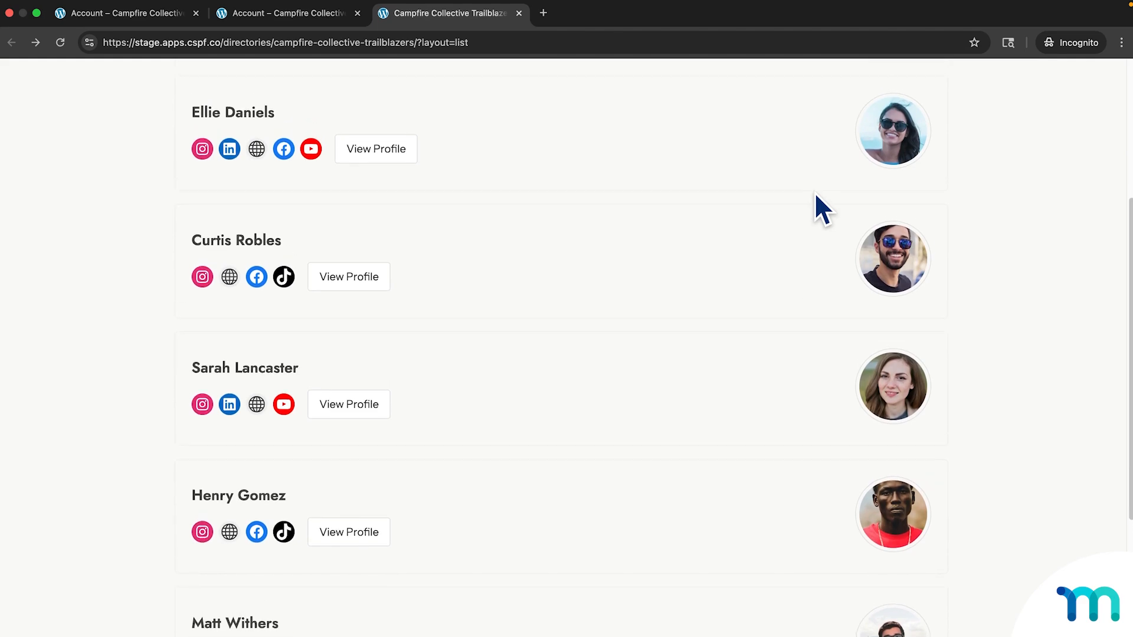
scroll(815, 194, up, 5)
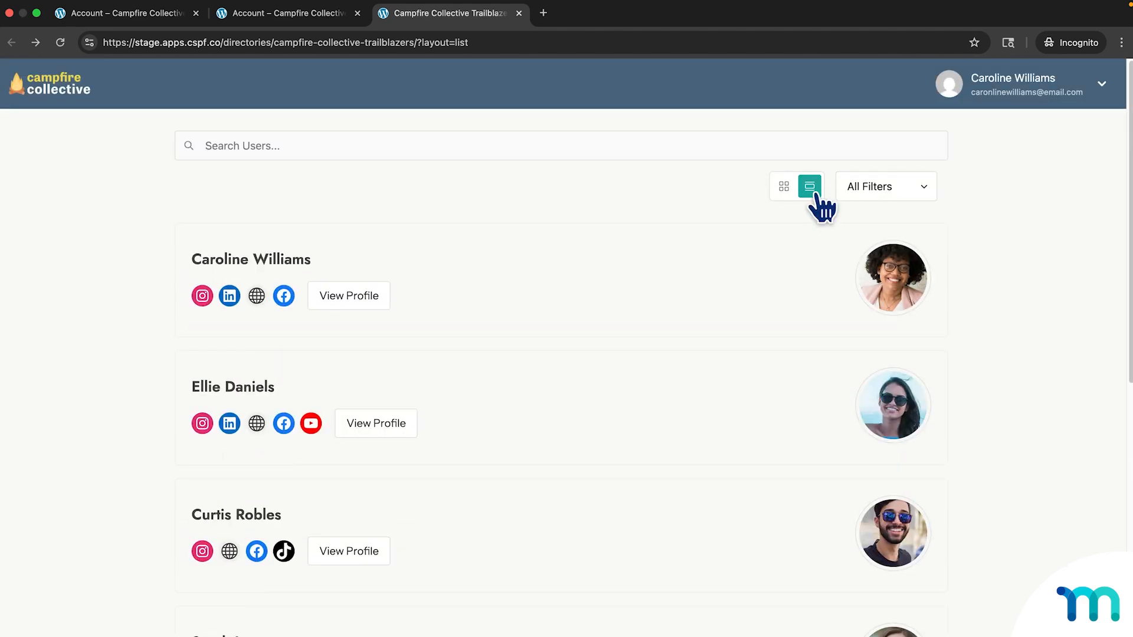
scroll(816, 193, down, 8)
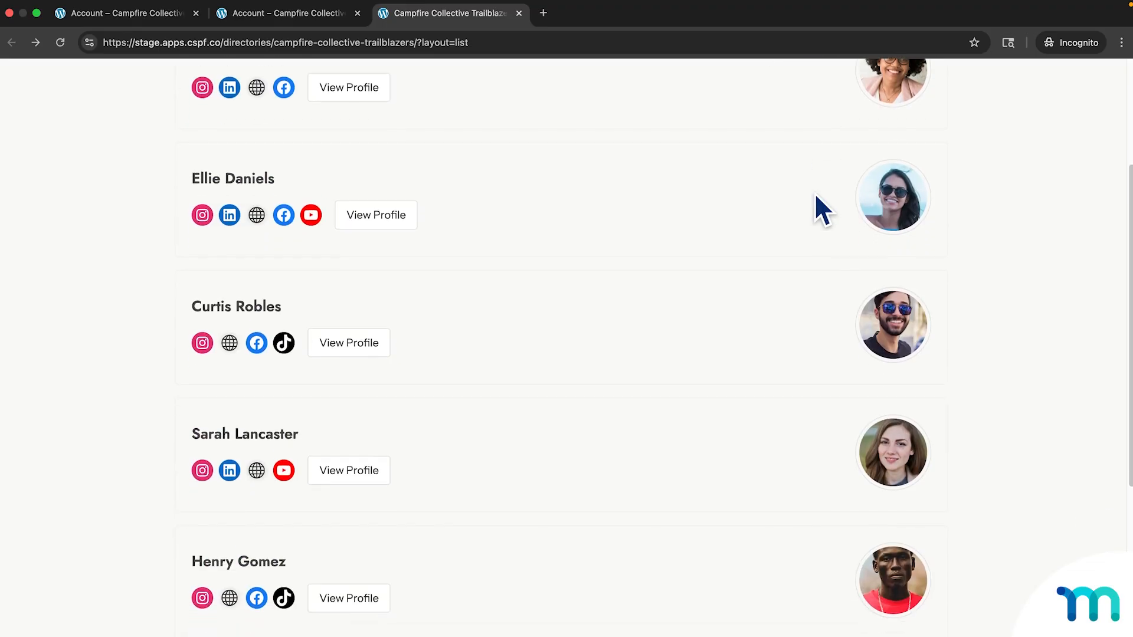
scroll(816, 195, down, 2)
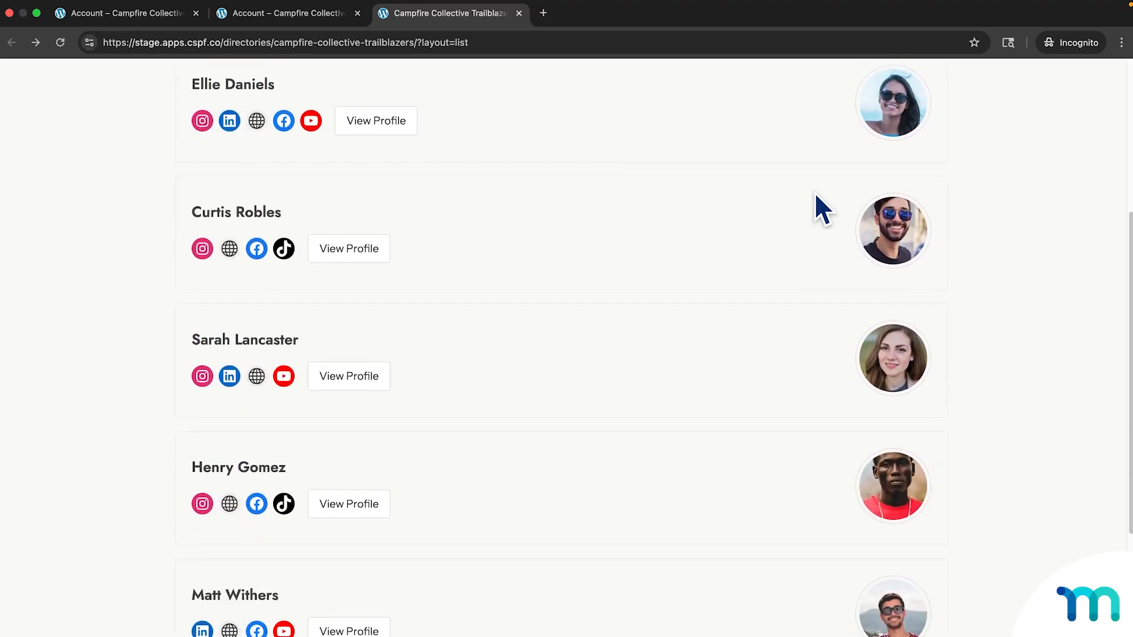
scroll(815, 194, up, 4)
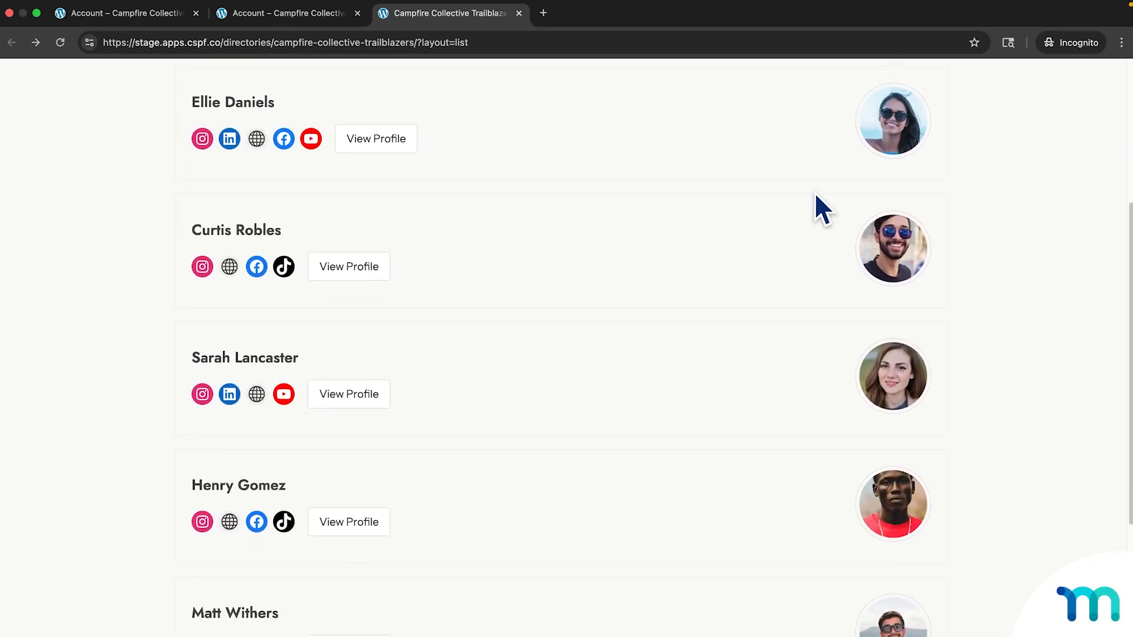
scroll(815, 195, up, 4)
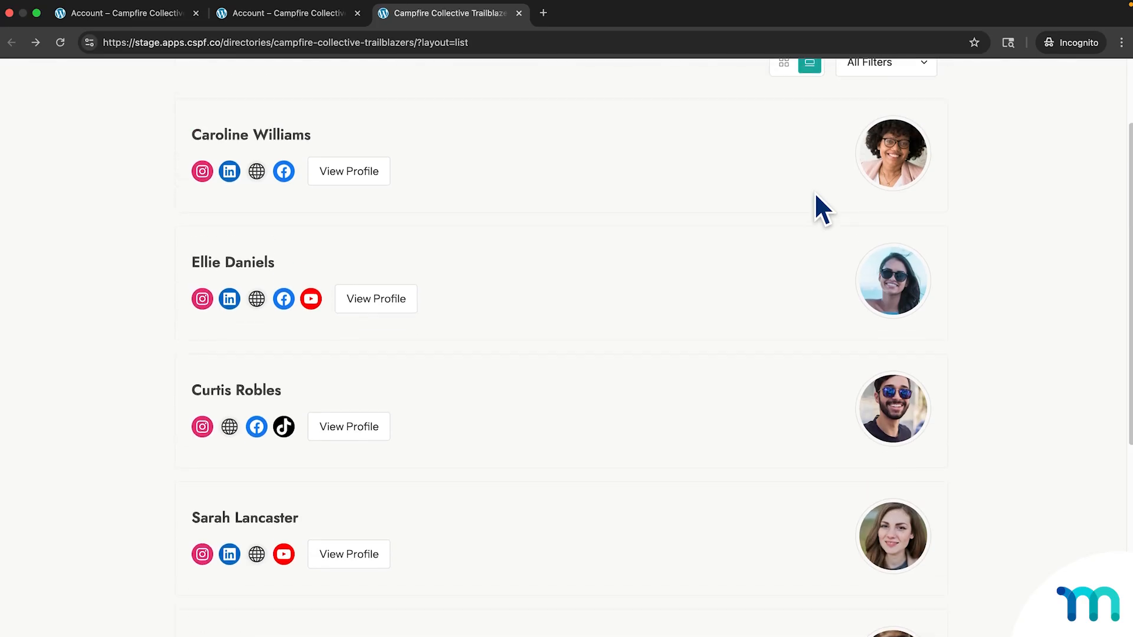
scroll(815, 195, up, 4)
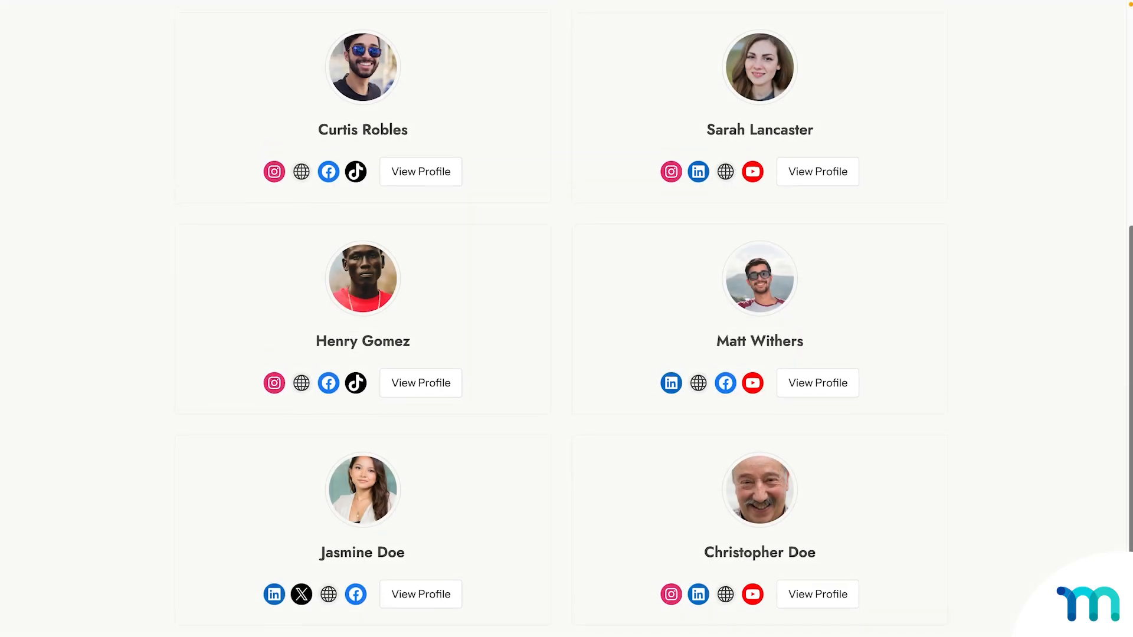
Switch the directory's profile cards to full-width list rows and scroll through them.
scroll(567, 319, up, 3)
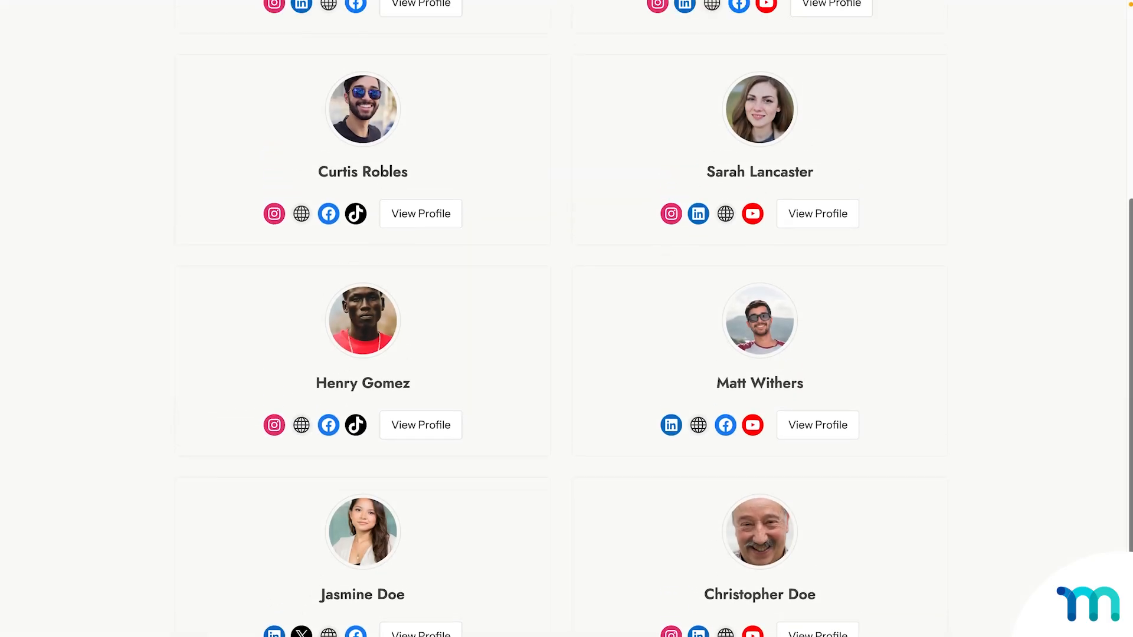
scroll(566, 319, up, 3)
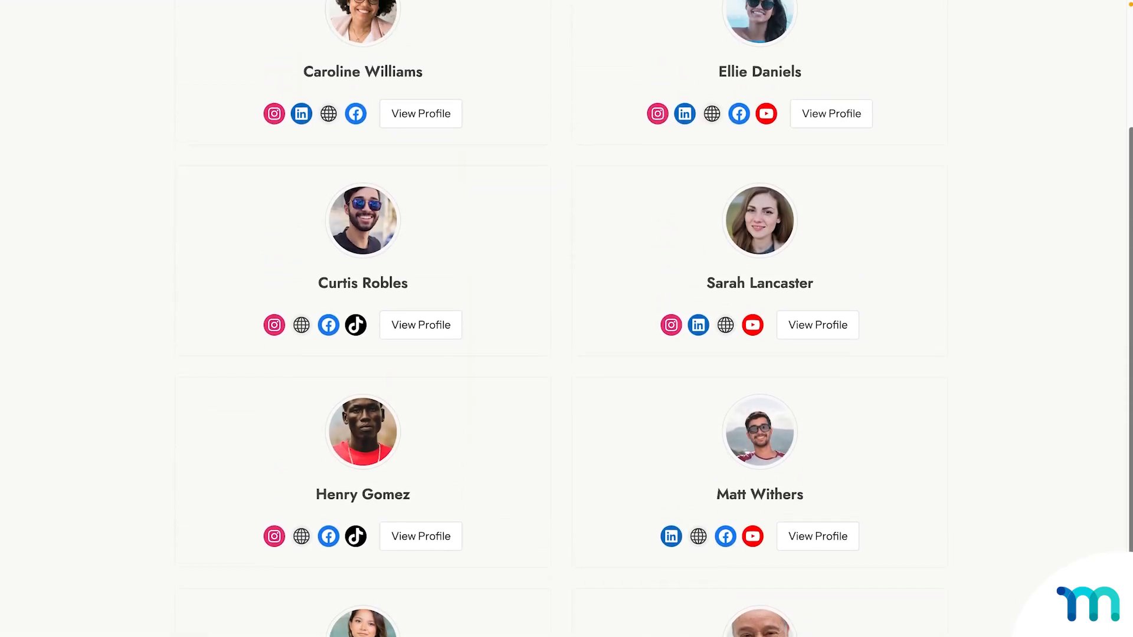
scroll(567, 318, up, 2)
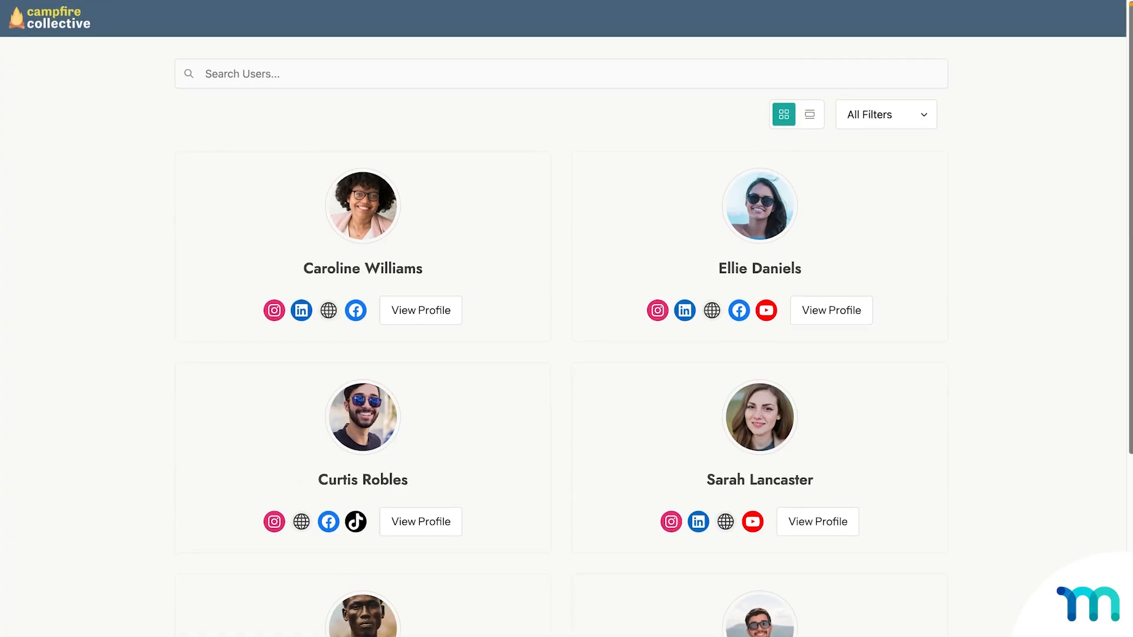
click(810, 118)
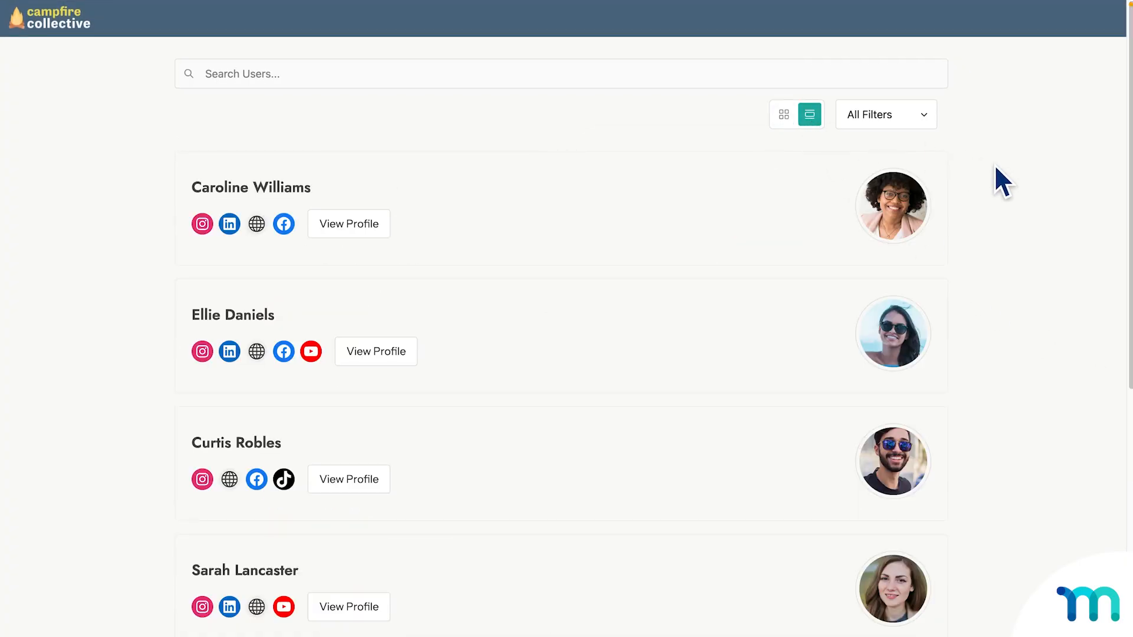
scroll(995, 167, down, 3)
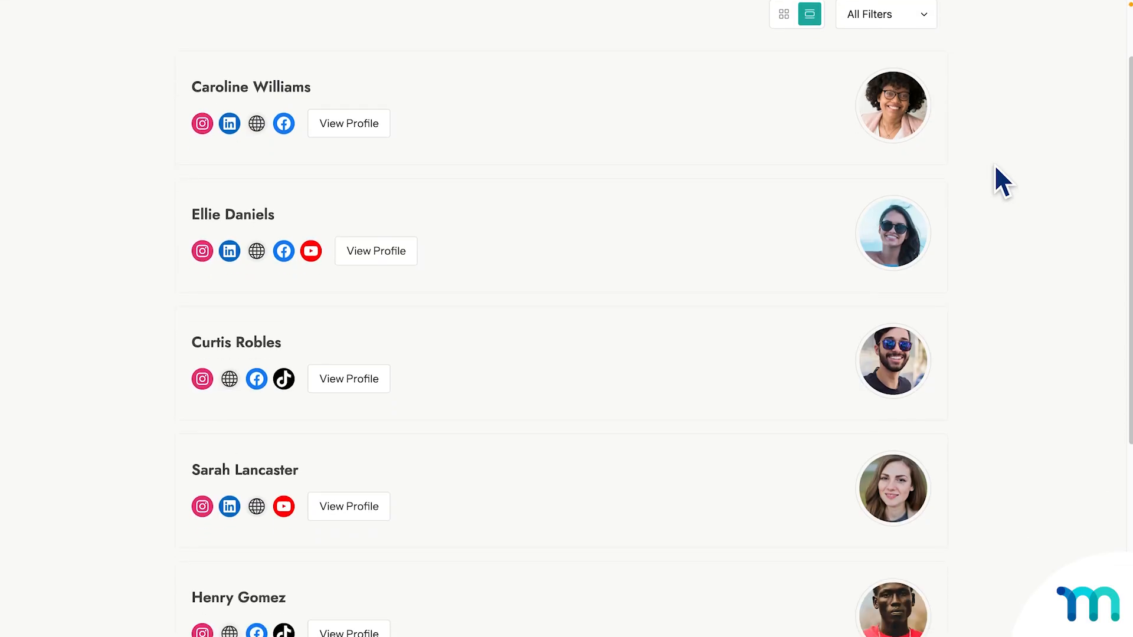
scroll(995, 167, down, 3)
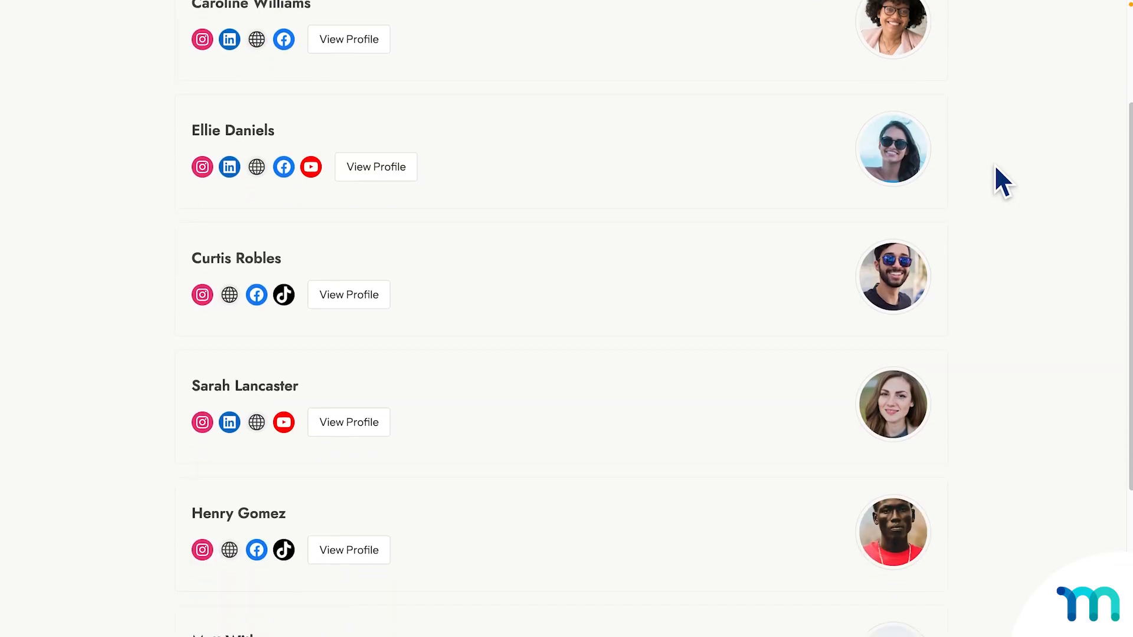
scroll(995, 167, down, 3)
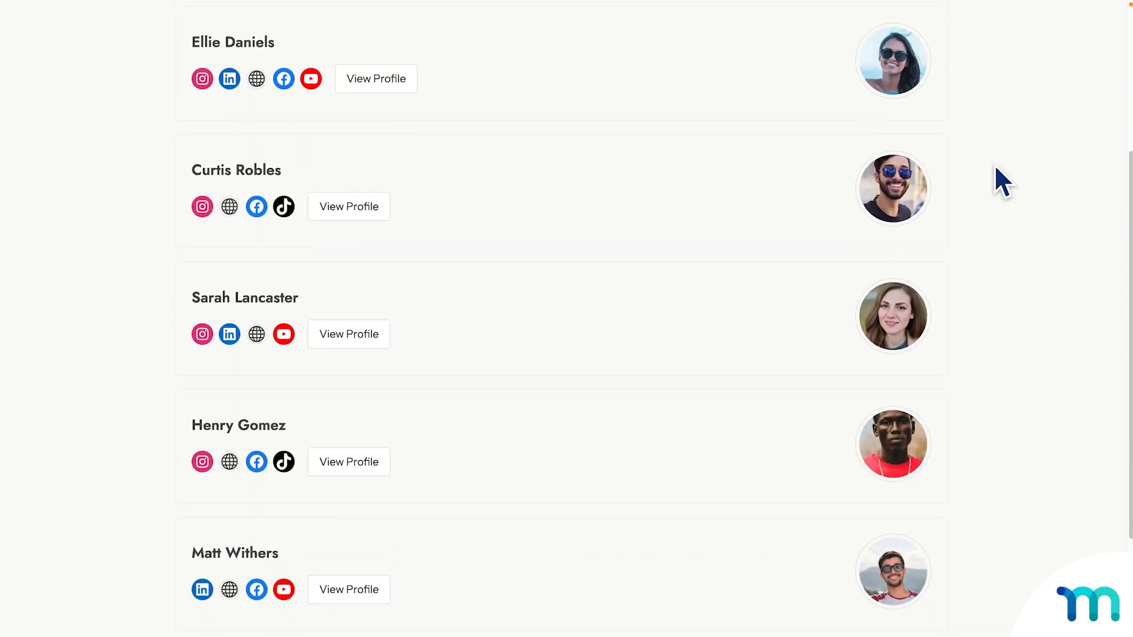
scroll(995, 167, down, 3)
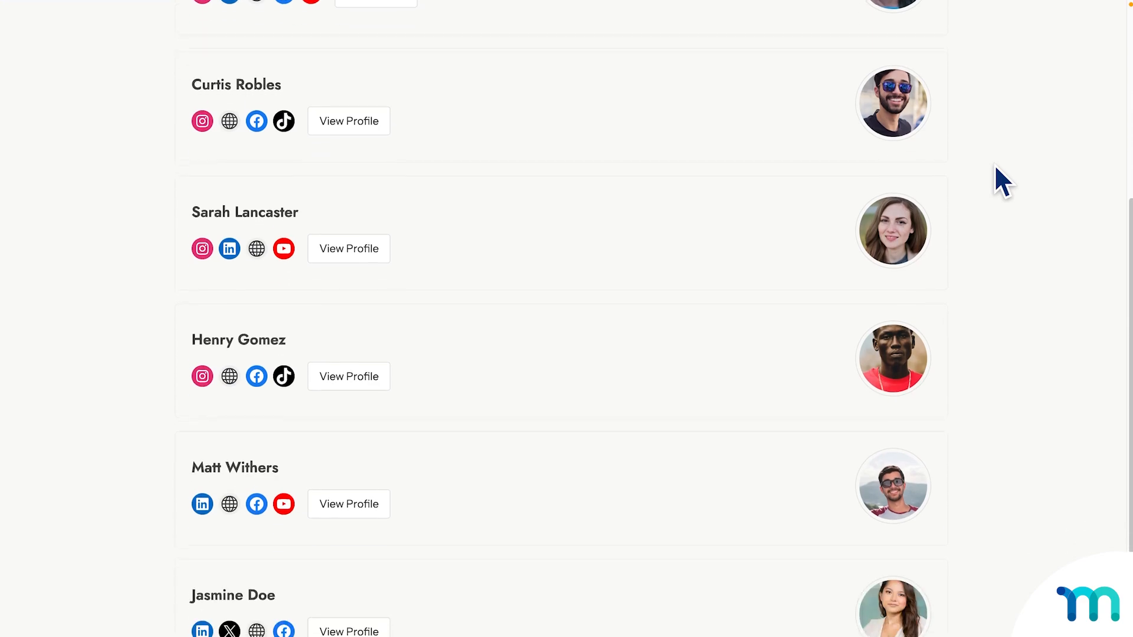
scroll(996, 167, down, 3)
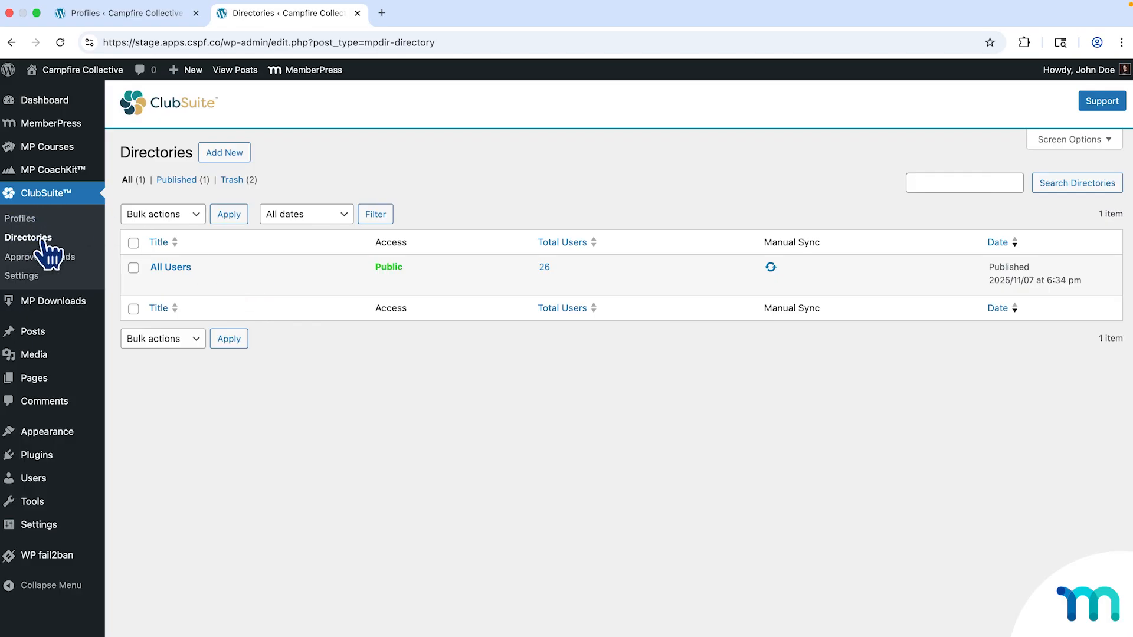
mouse_move(187, 278)
click(177, 267)
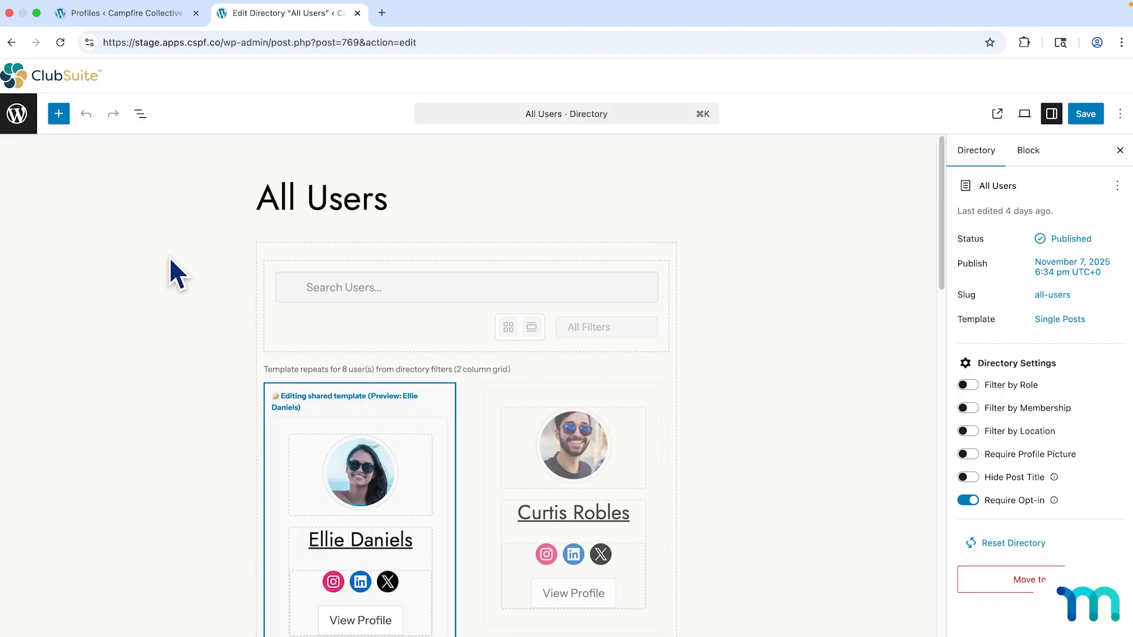
scroll(170, 260, down, 6)
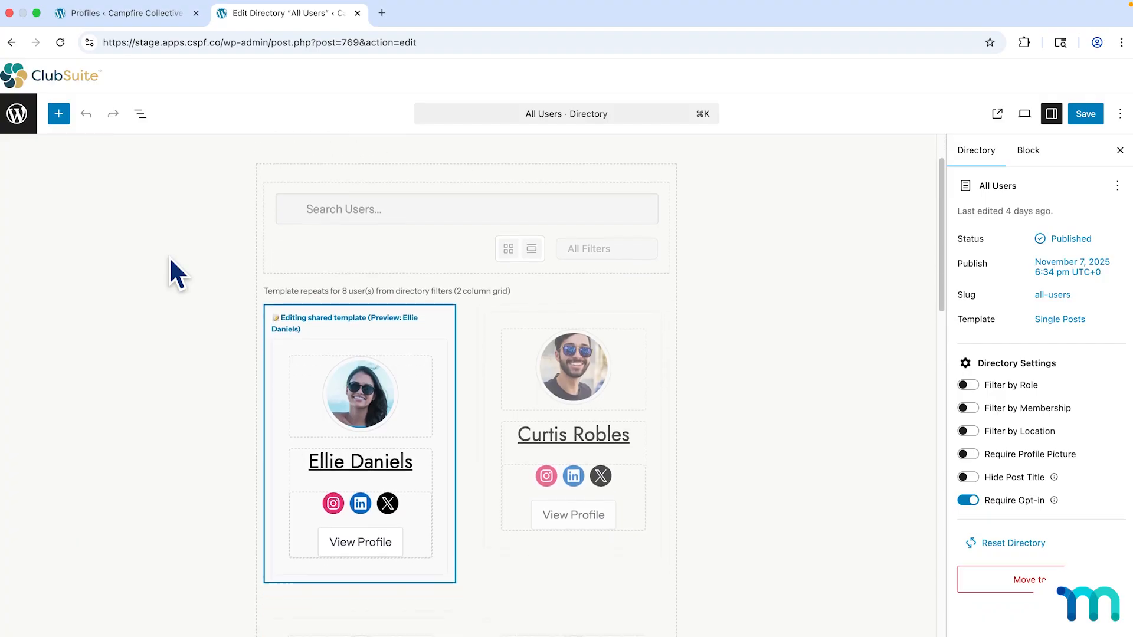
scroll(171, 260, down, 4)
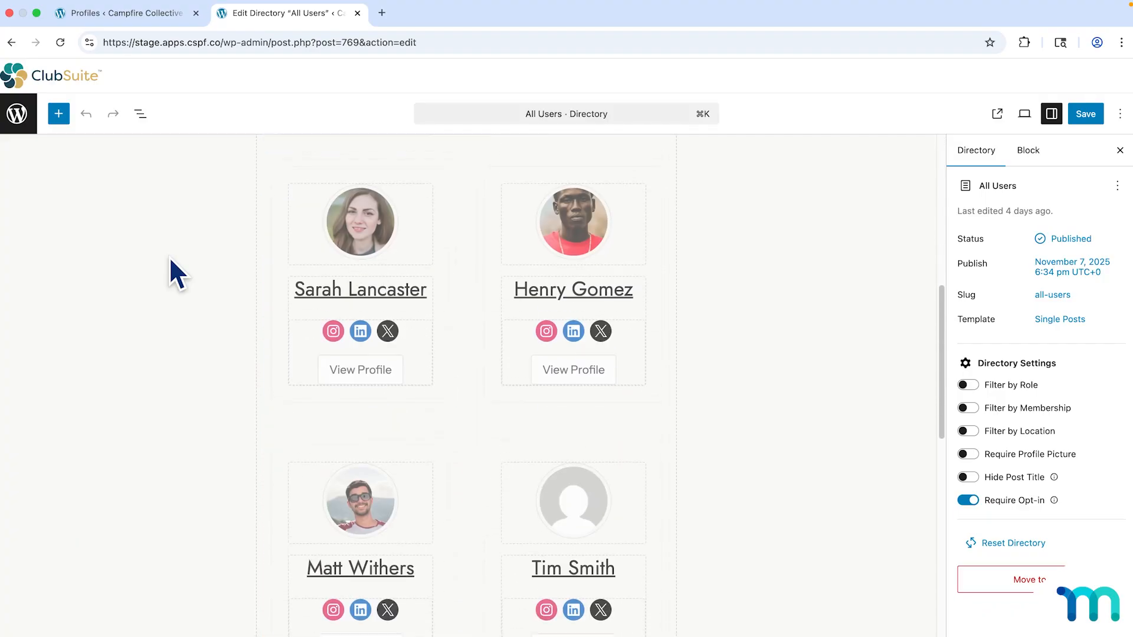
scroll(172, 260, up, 5)
scroll(170, 258, up, 5)
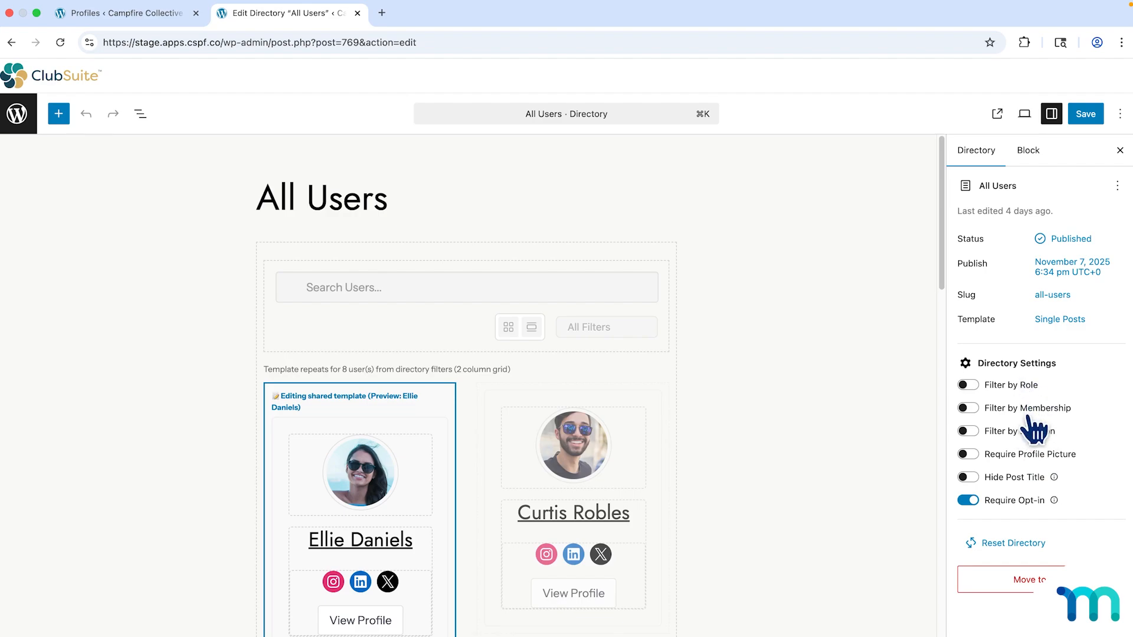
Enable Filter by Role for All Users, preview MemberPress Coach, then untick it.
click(974, 387)
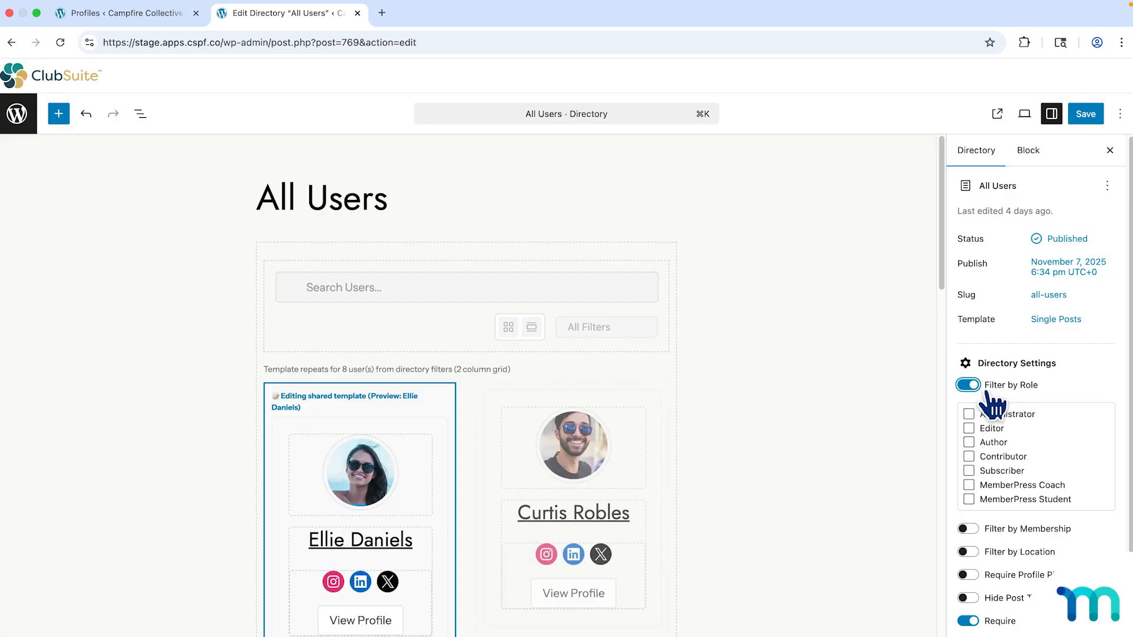
scroll(1015, 431, down, 1)
scroll(1014, 430, down, 2)
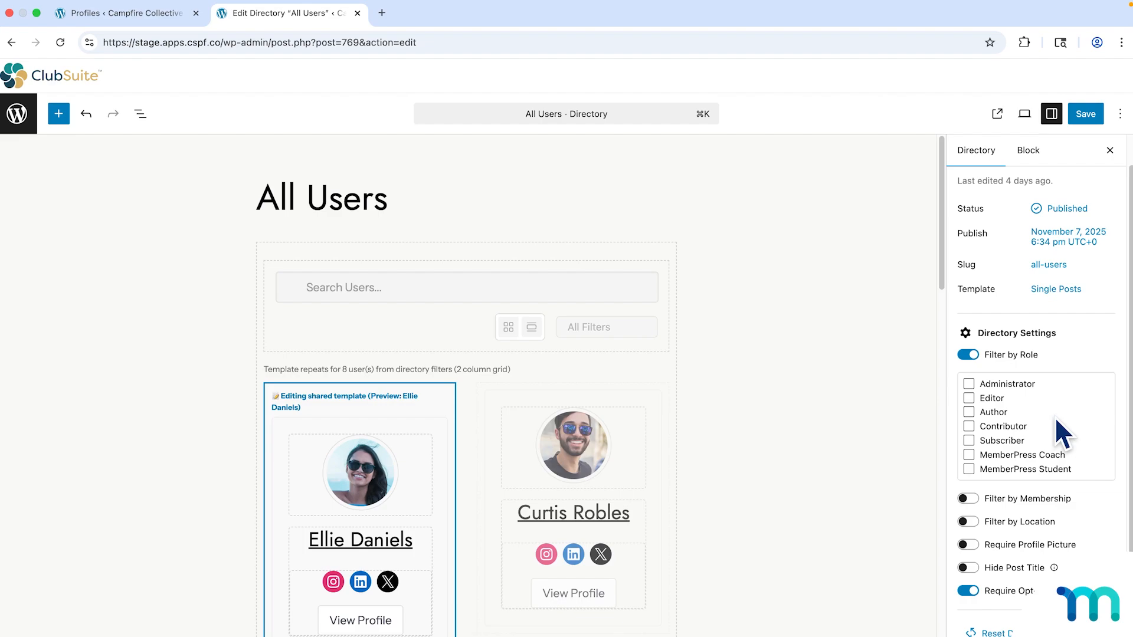
click(968, 455)
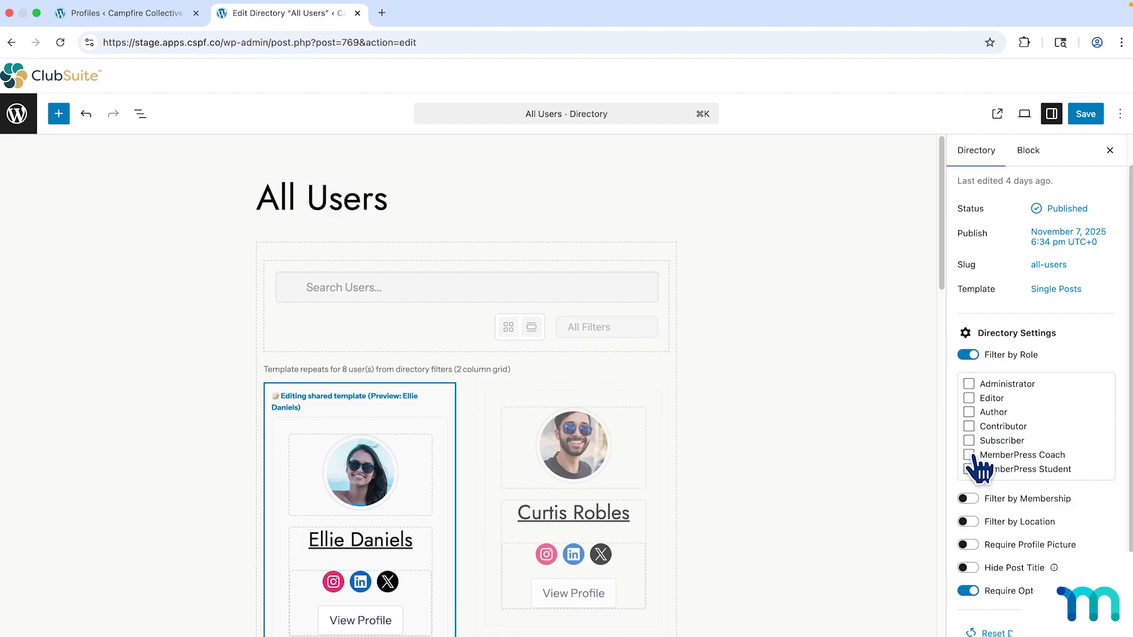
click(968, 454)
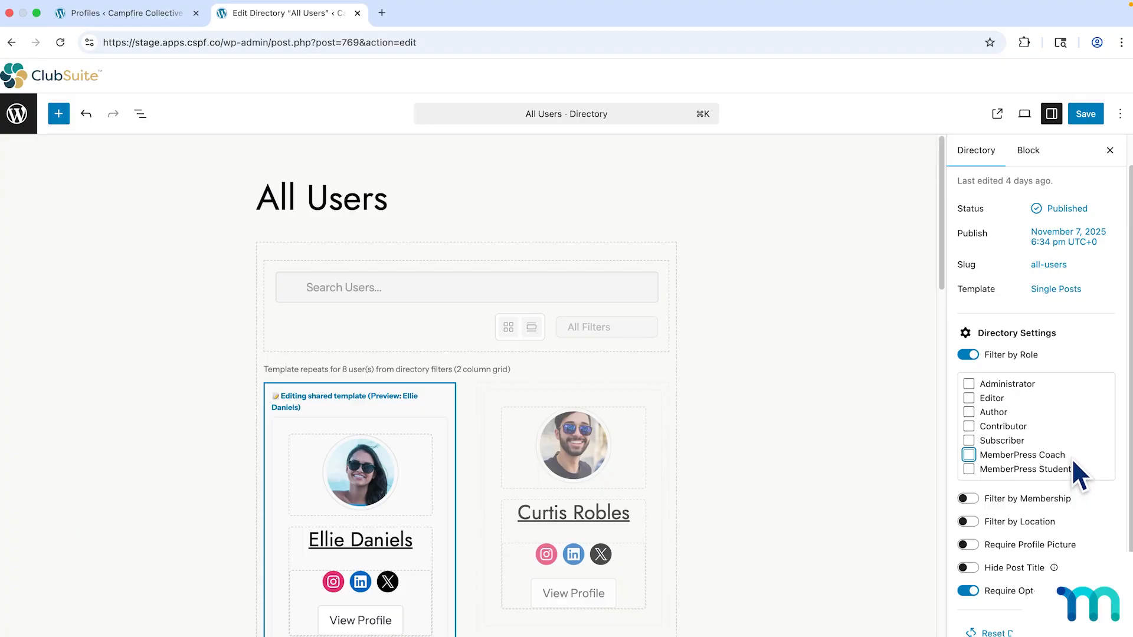
Turn off Filter by Role and briefly try Filter by Membership before disabling it.
click(968, 355)
click(968, 407)
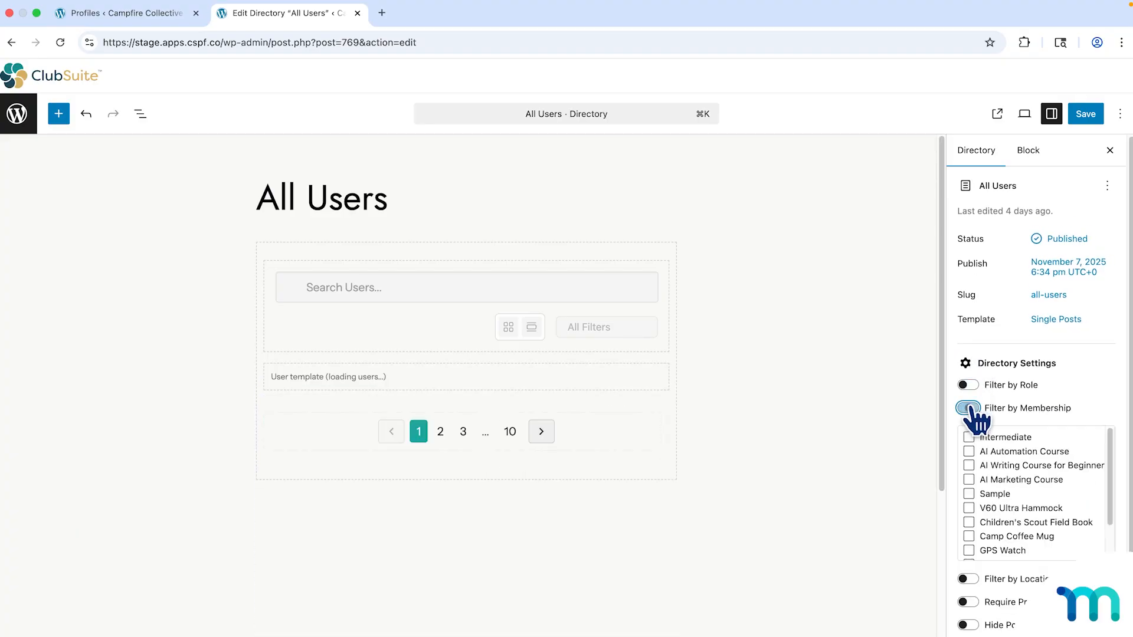
scroll(1033, 413, down, 2)
scroll(1038, 436, down, 2)
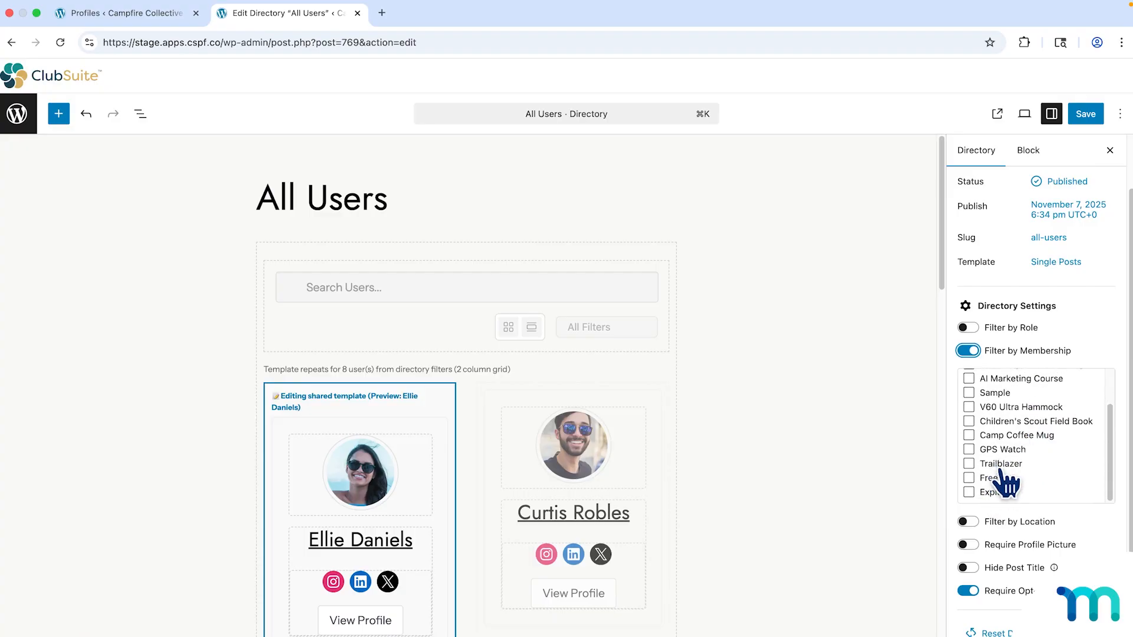
click(969, 352)
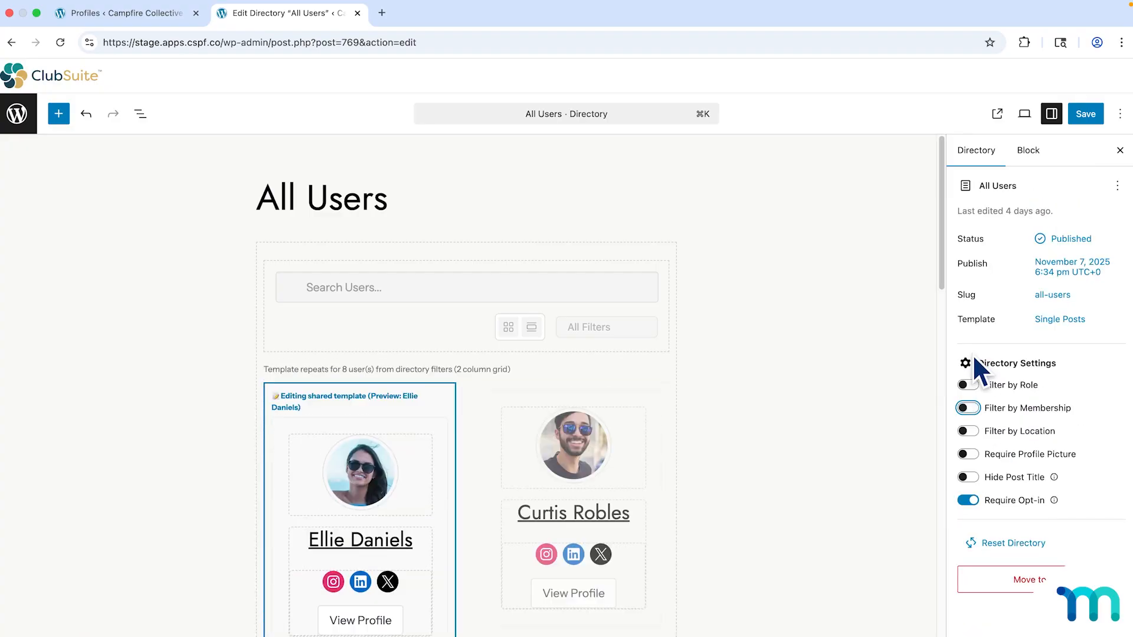
Try Filter by Location with United States and Indiana, then switch location and membership filters off.
click(968, 431)
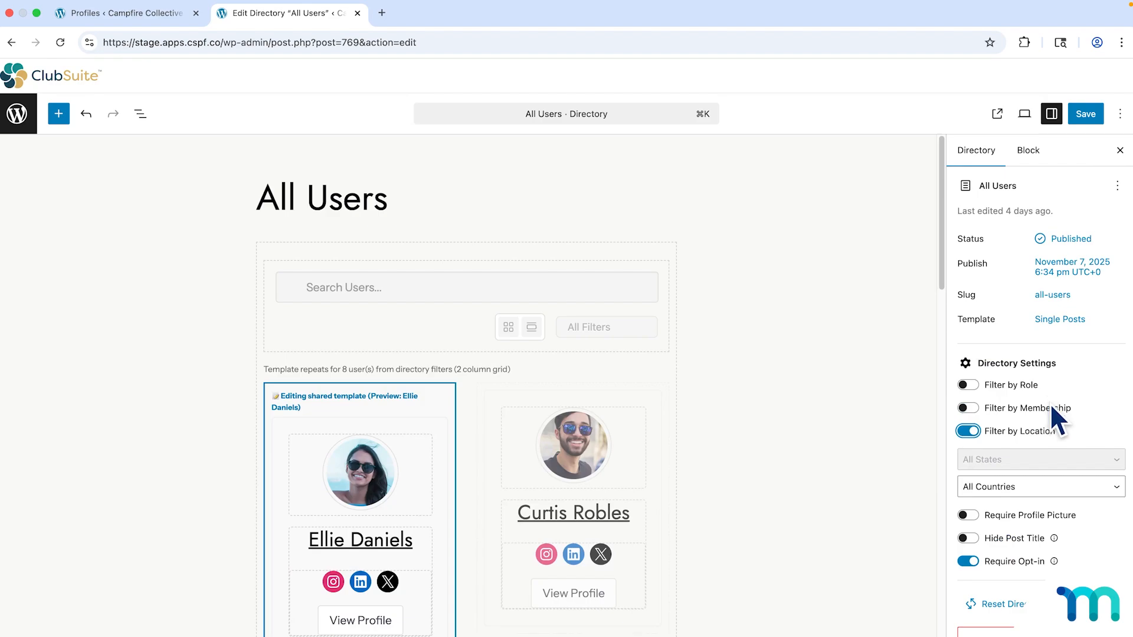
click(1035, 487)
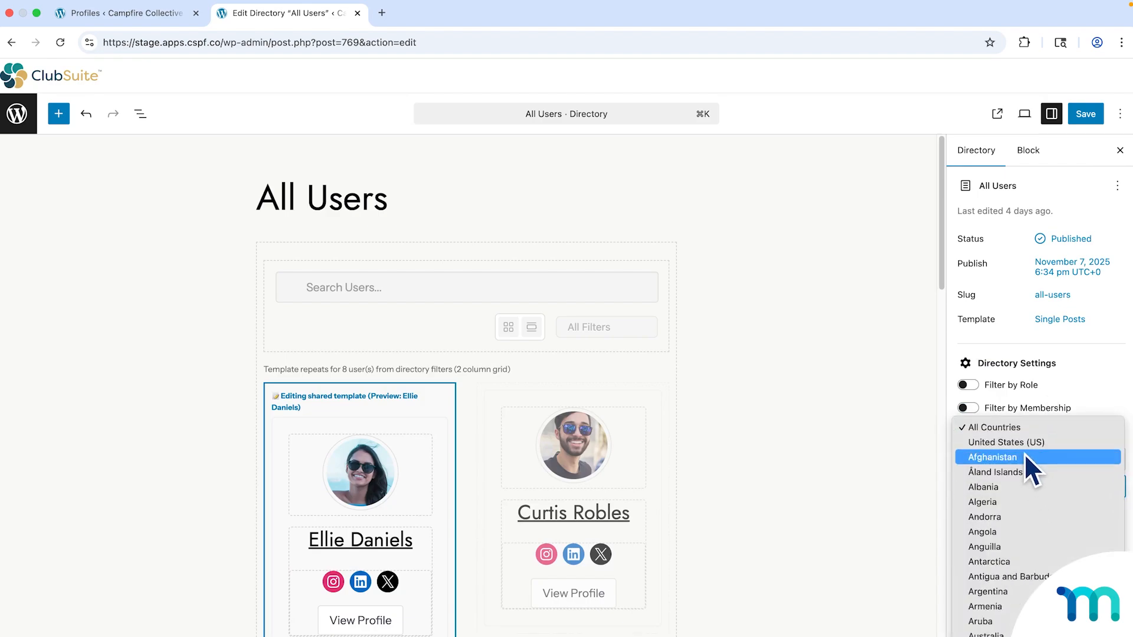
click(1024, 447)
click(1025, 455)
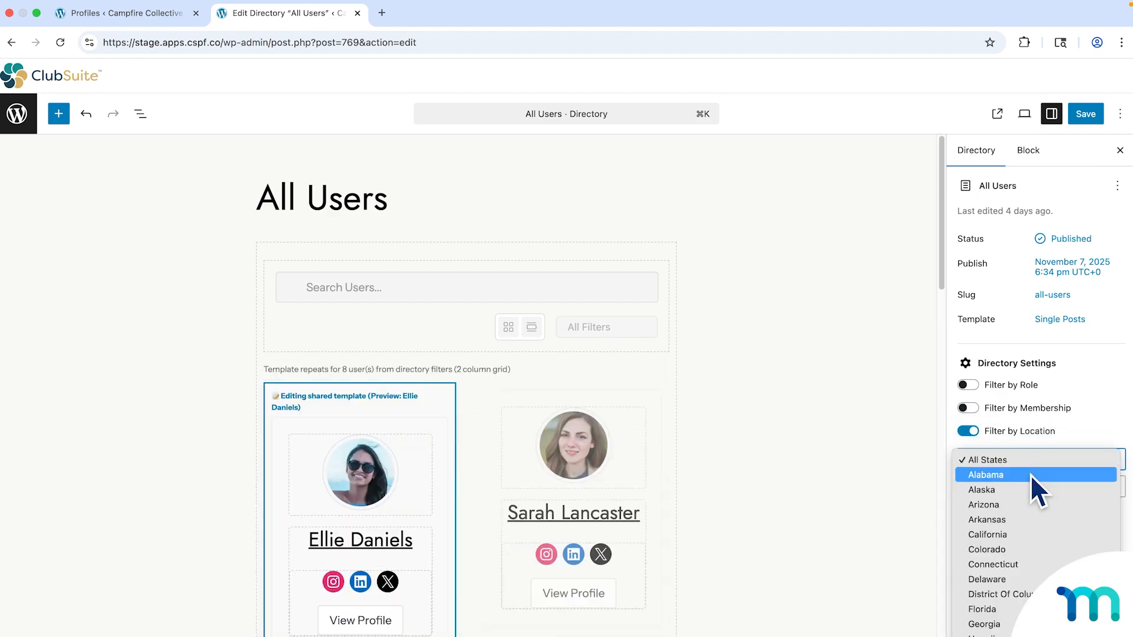
scroll(1030, 474, down, 5)
click(1031, 474)
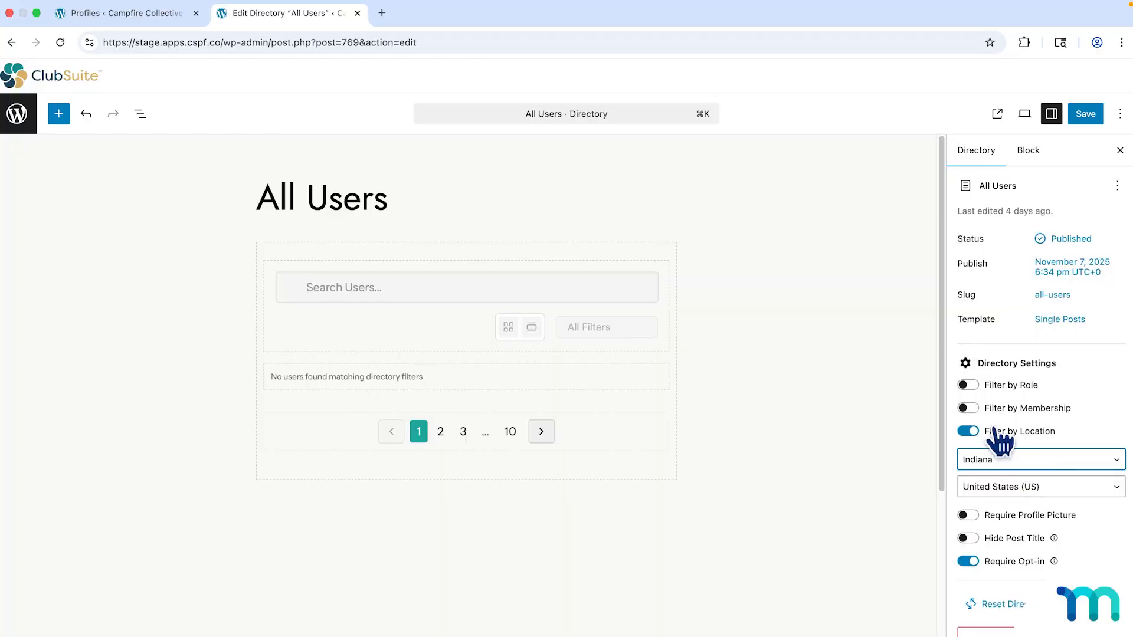
click(974, 410)
scroll(1067, 425, down, 3)
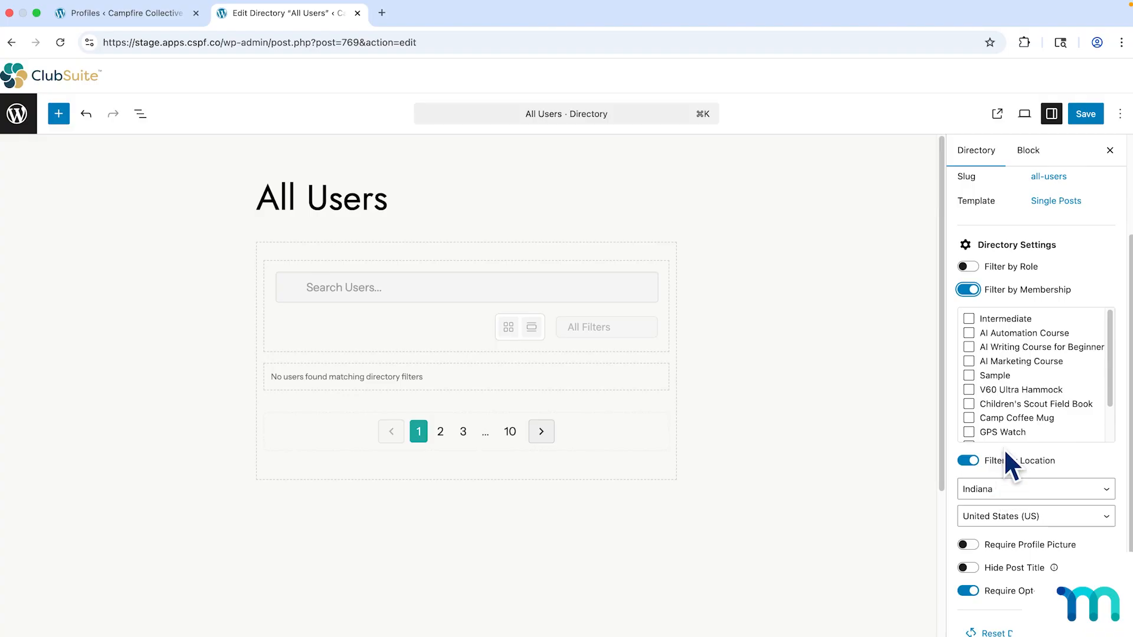
scroll(1035, 378, down, 2)
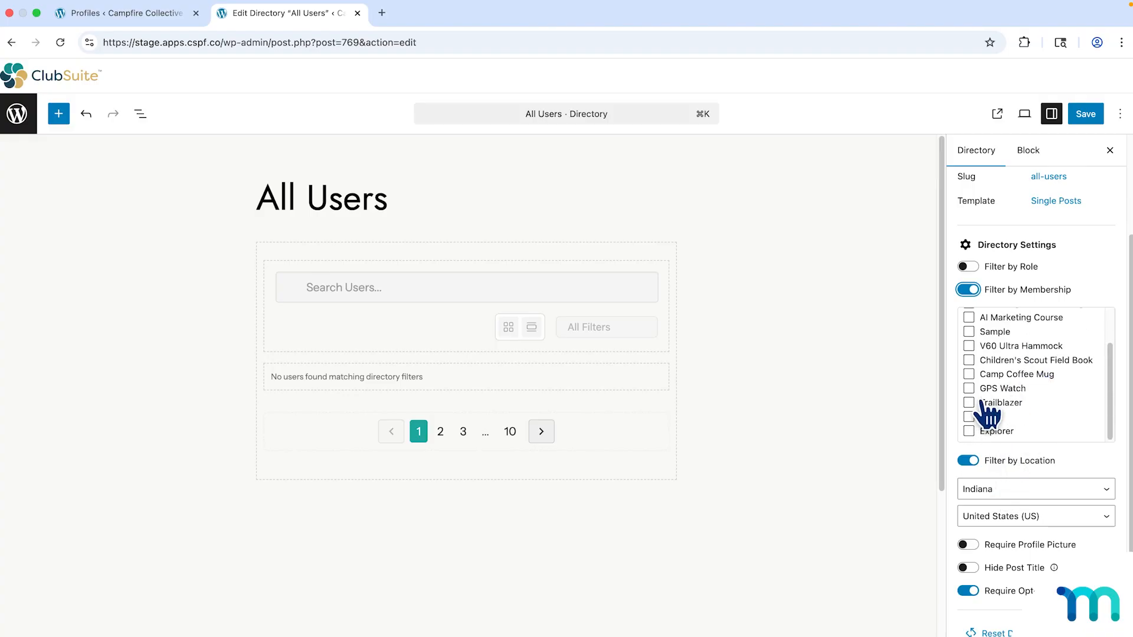
click(971, 460)
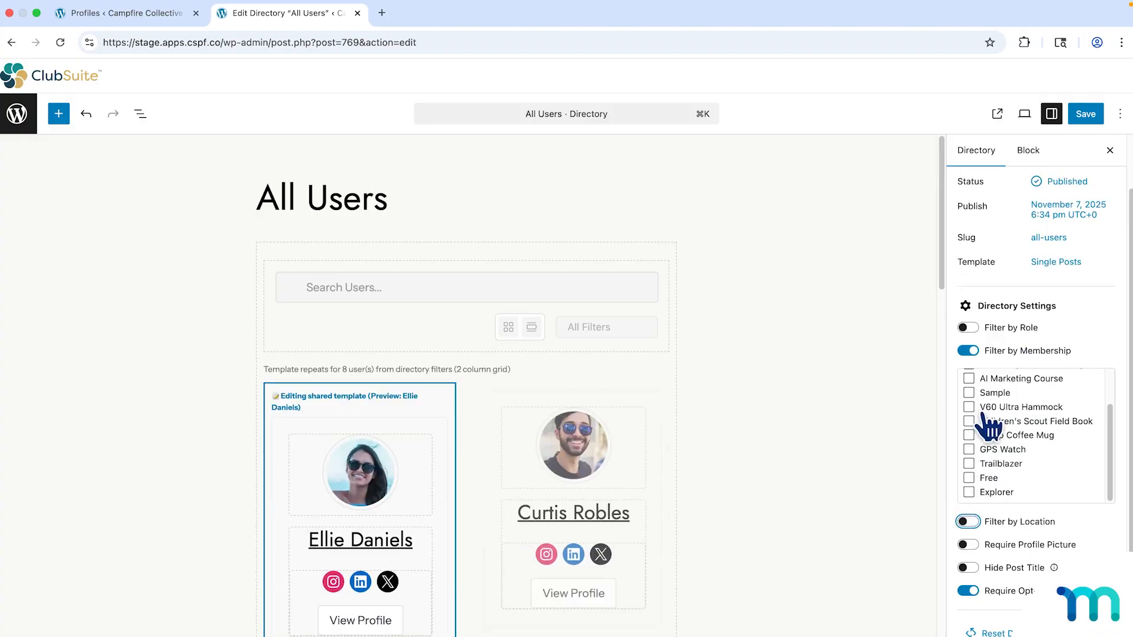
click(974, 351)
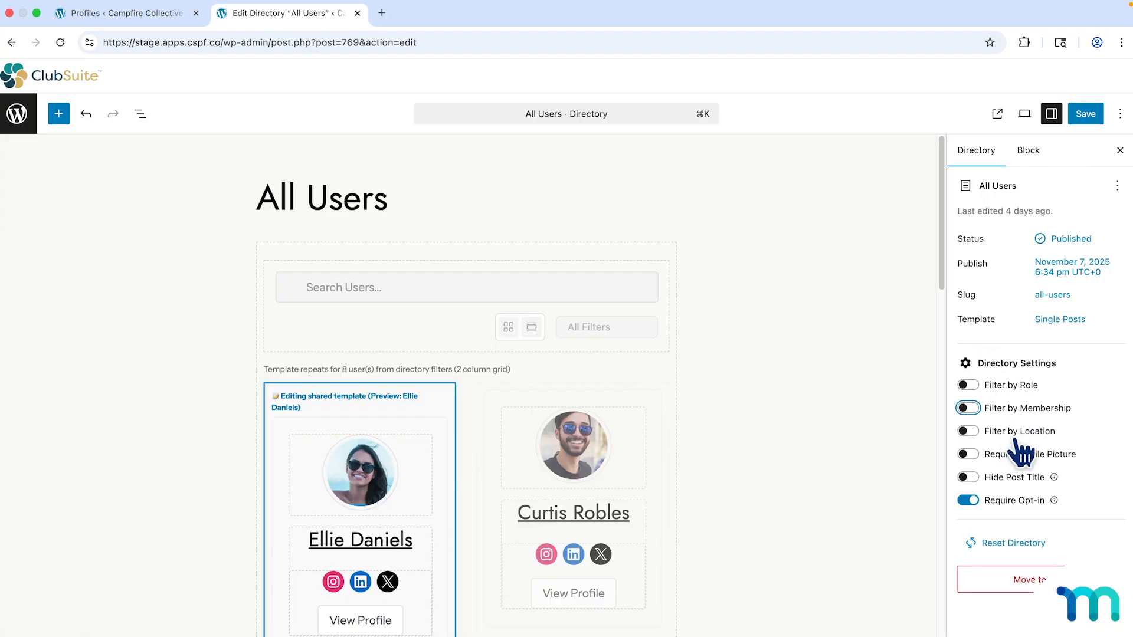
click(970, 454)
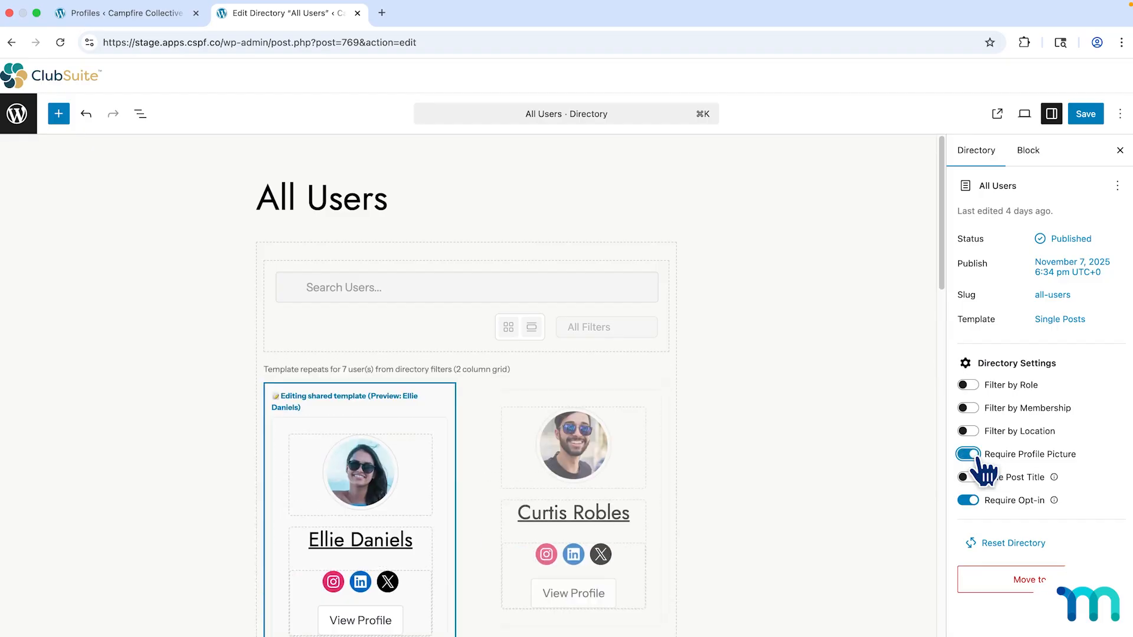
click(975, 458)
click(976, 457)
click(970, 456)
click(972, 501)
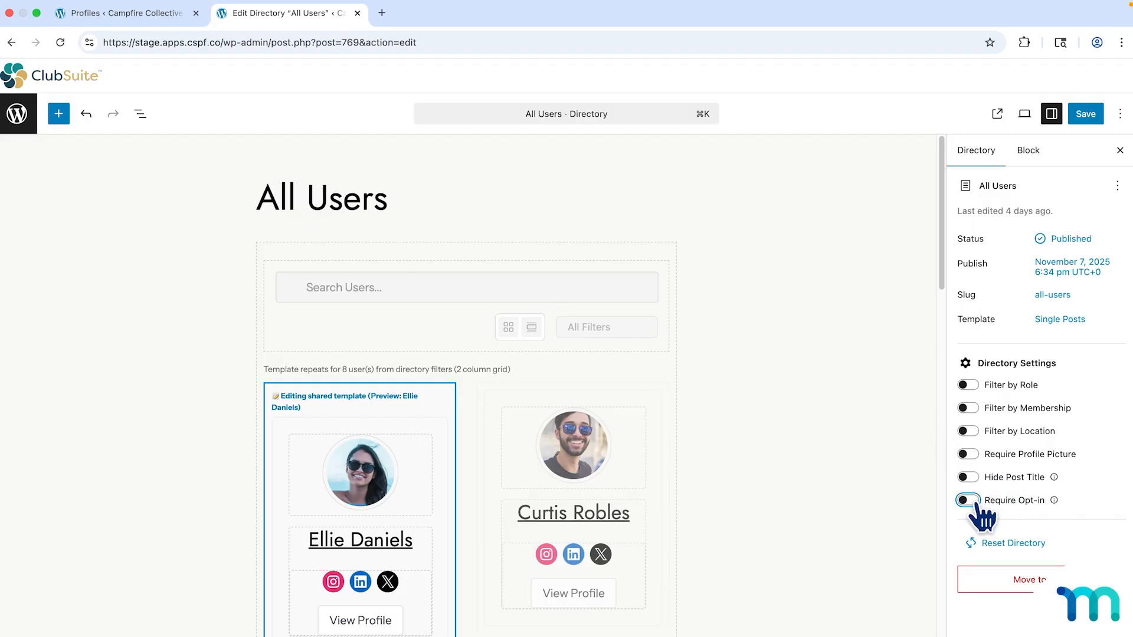
click(984, 502)
click(1085, 114)
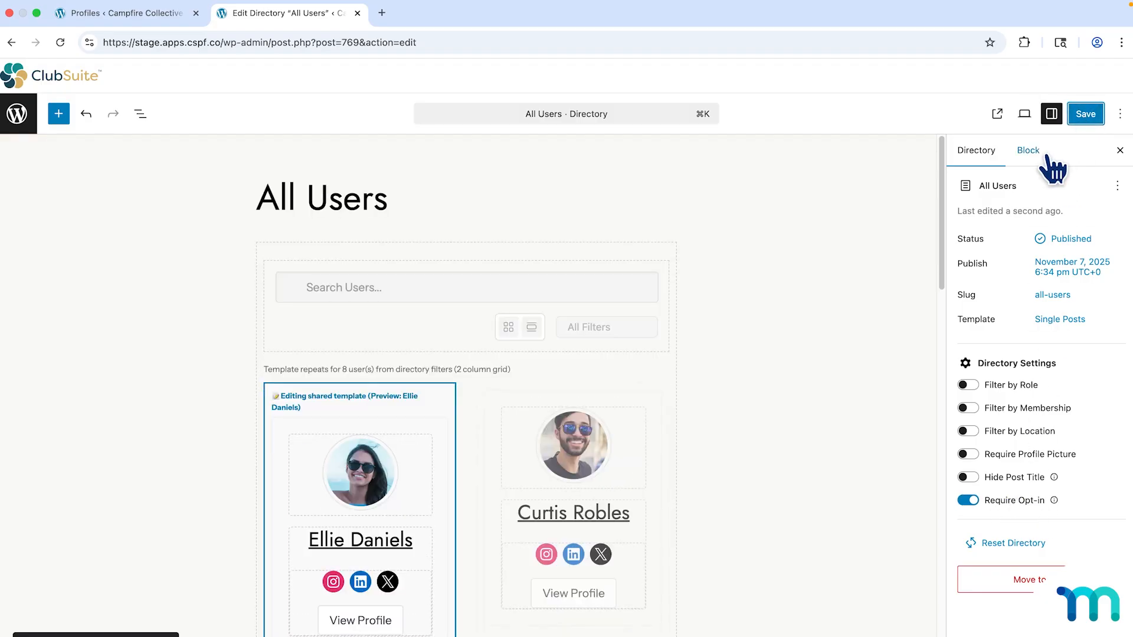
scroll(687, 301, down, 3)
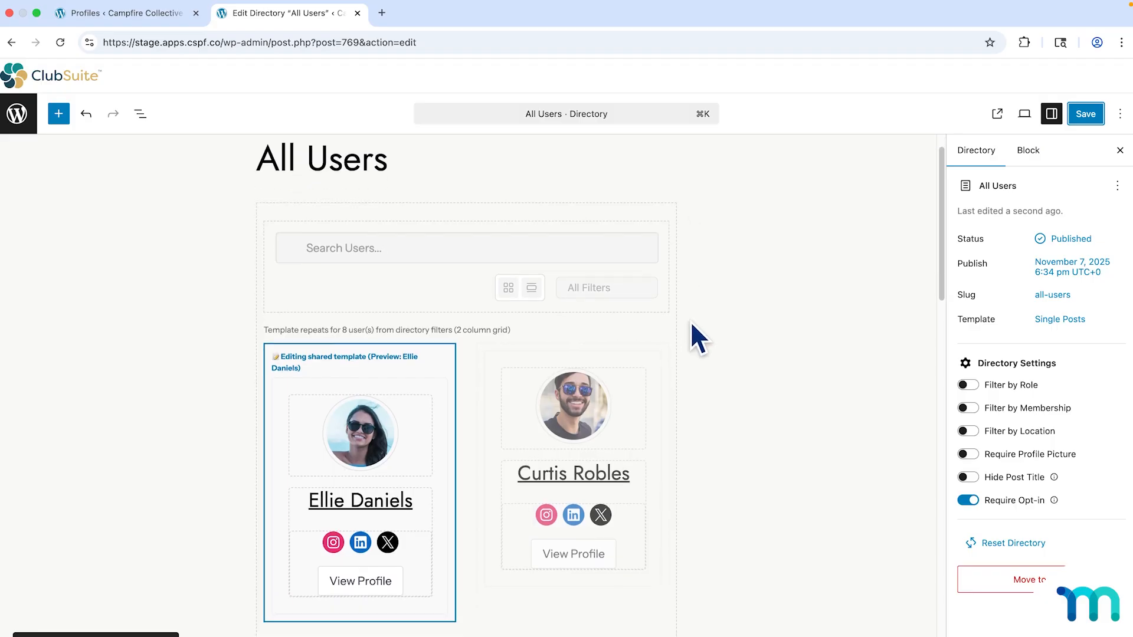
scroll(678, 333, down, 6)
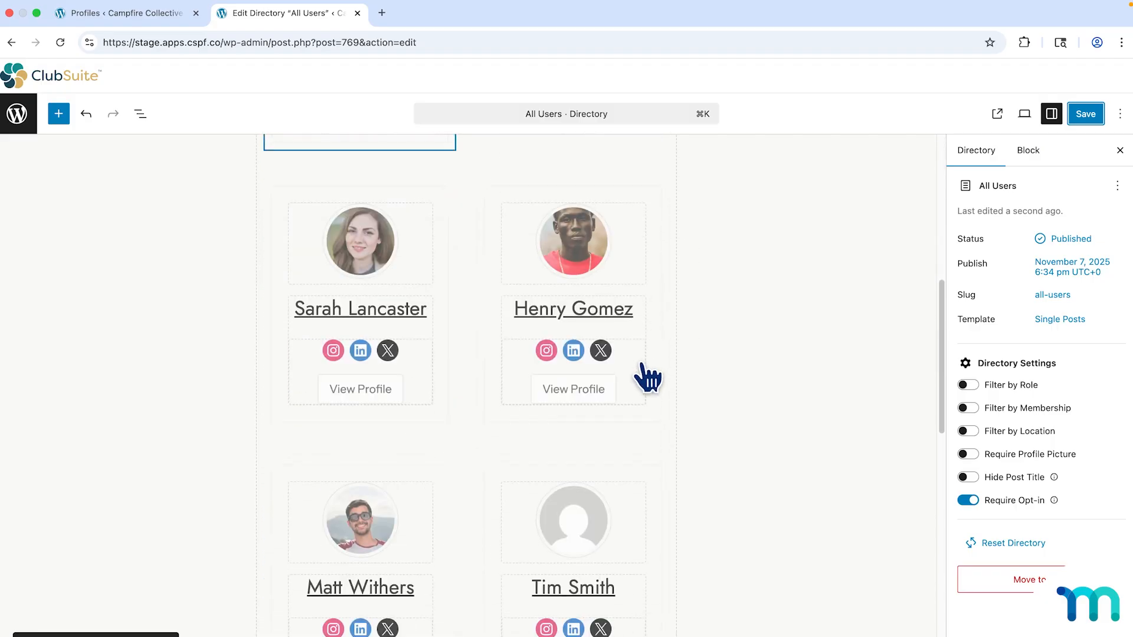
scroll(608, 382, up, 8)
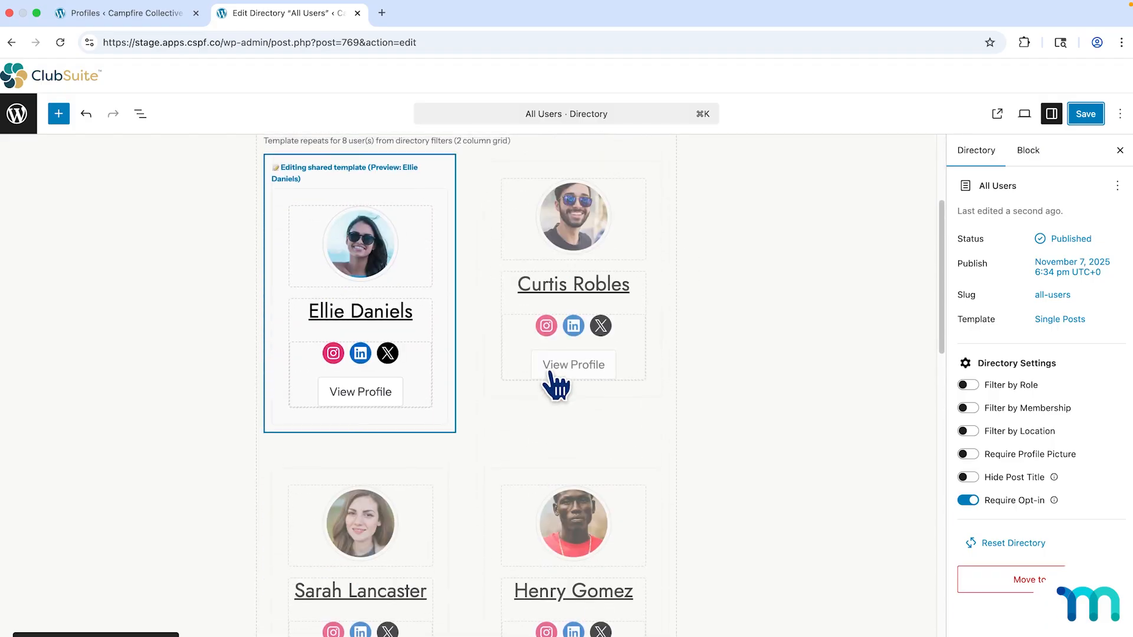
scroll(548, 370, down, 2)
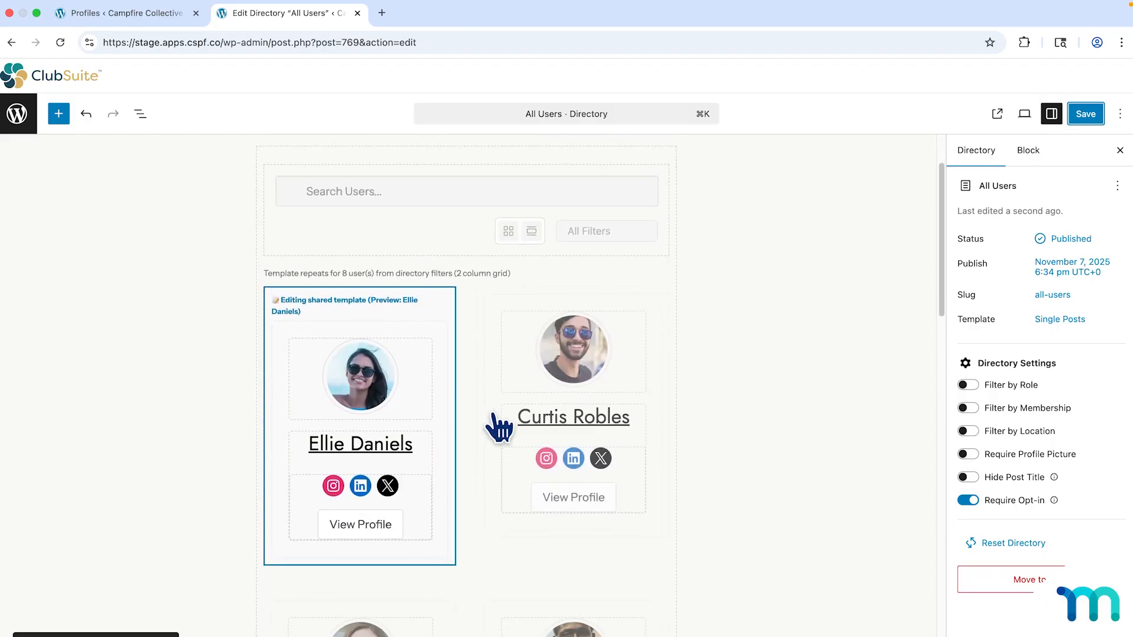
click(515, 348)
Select the Directory Filters block to bring up its Filter Options in the Block settings.
scroll(515, 348, up, 2)
click(456, 329)
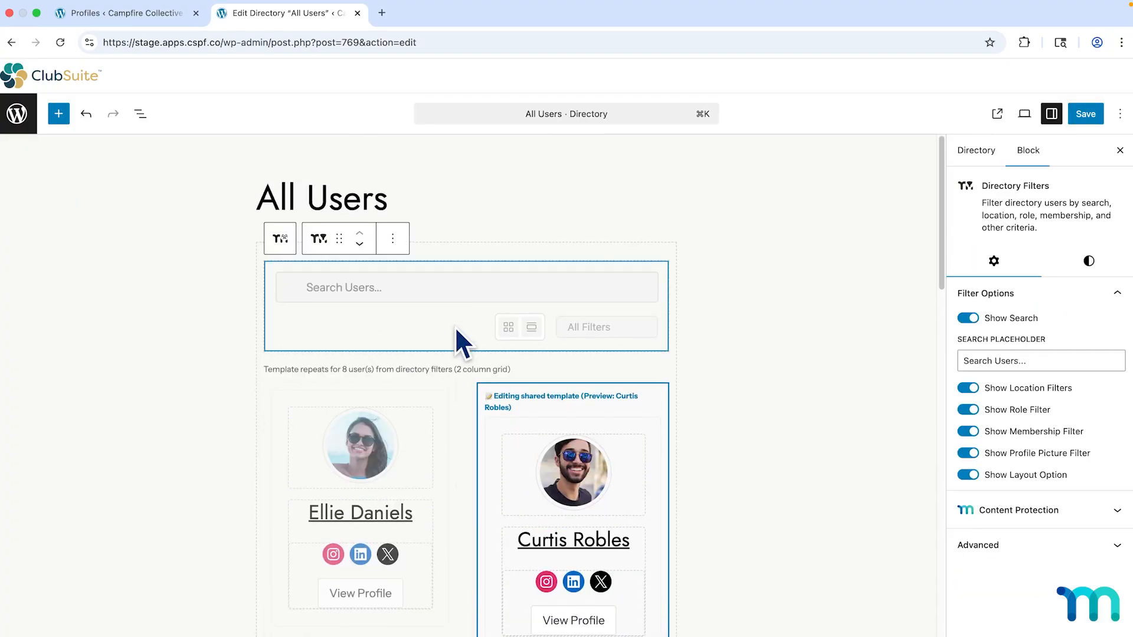
click(58, 114)
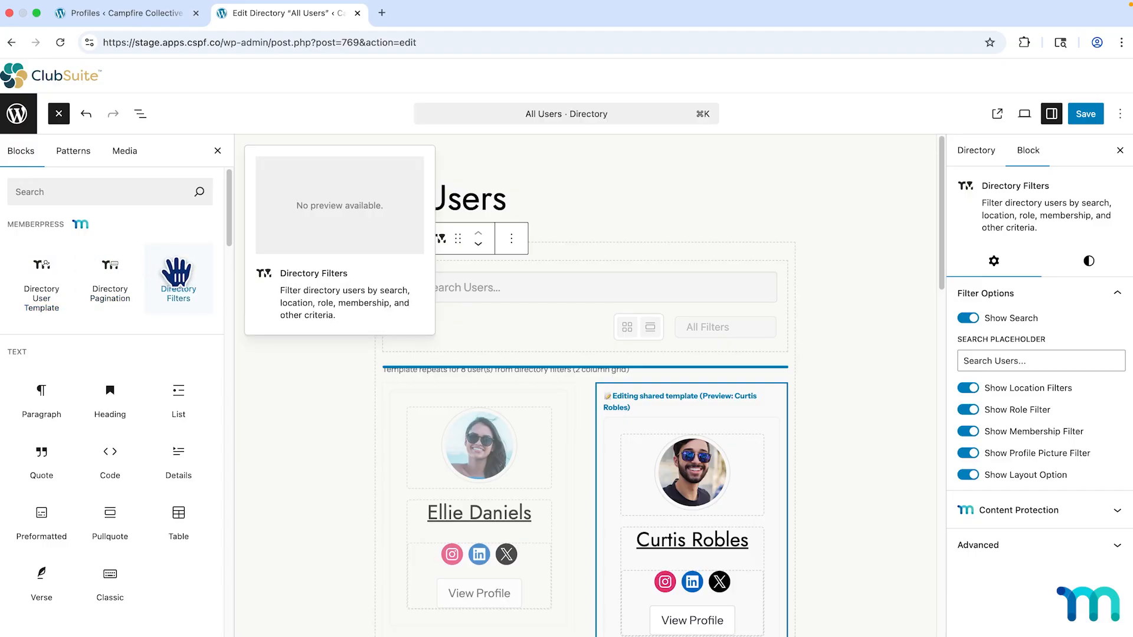
click(217, 152)
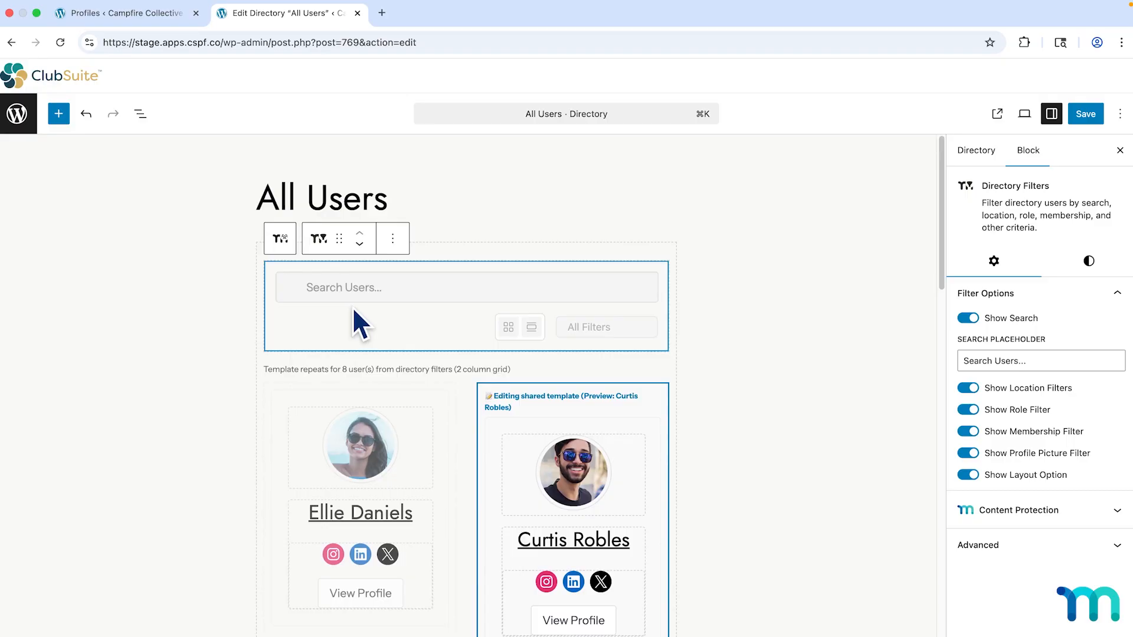
drag(354, 316, 522, 296)
click(969, 319)
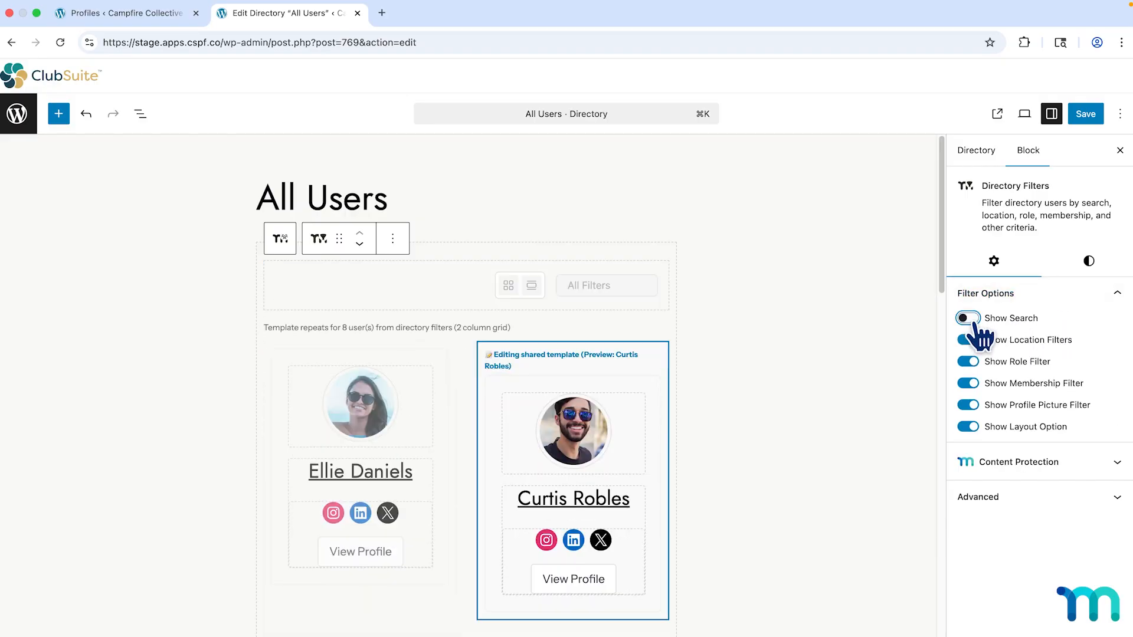
click(972, 322)
click(1026, 360)
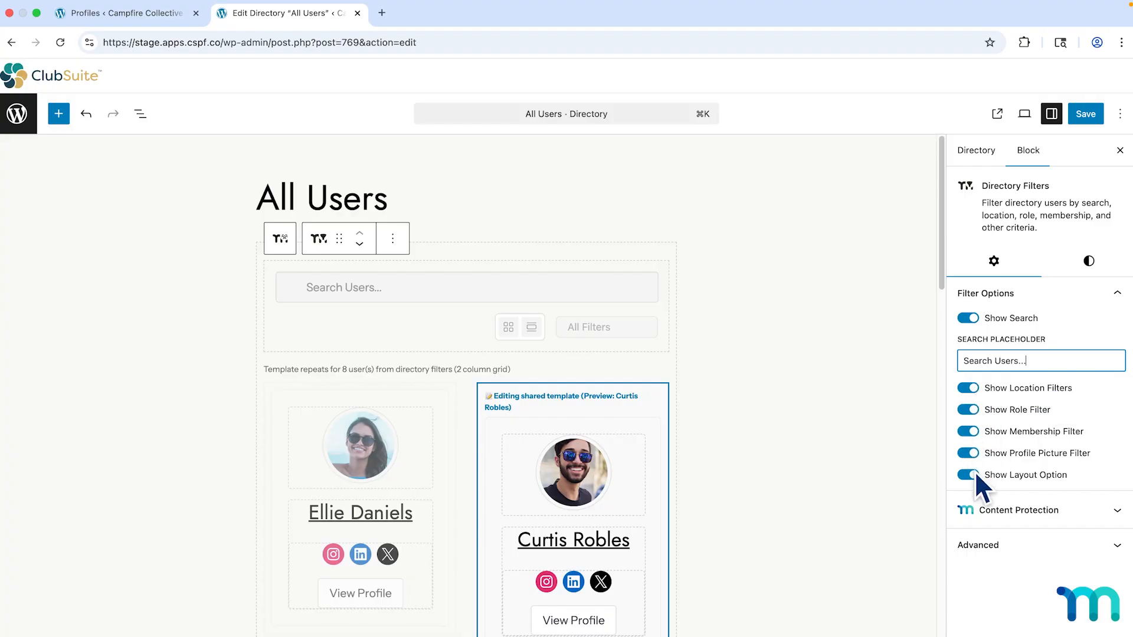
click(972, 390)
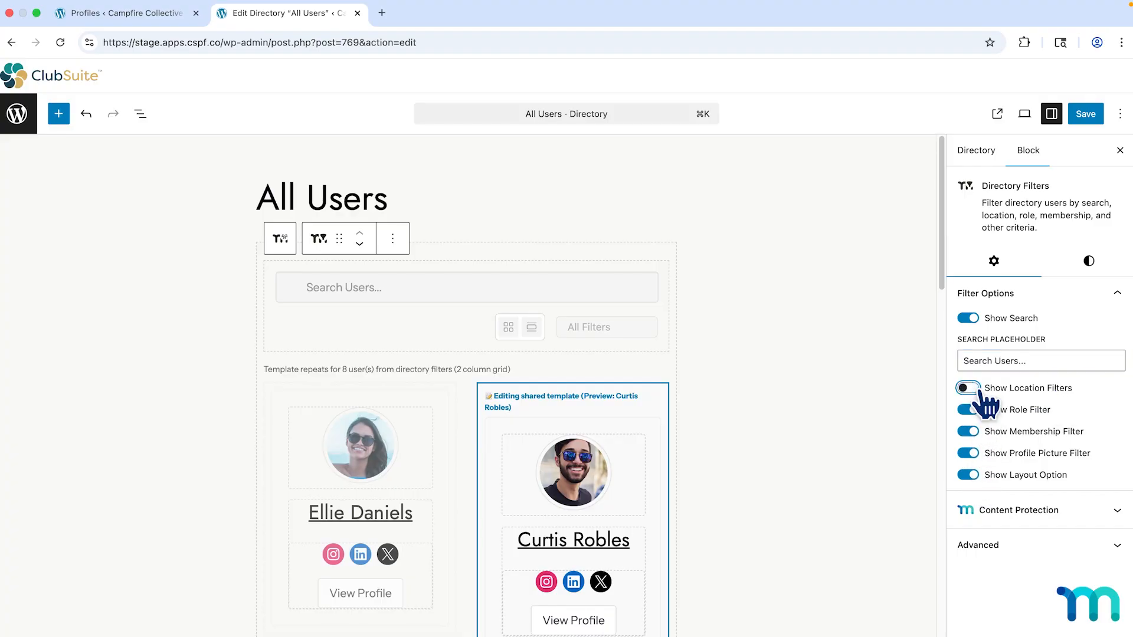
click(972, 390)
click(974, 478)
click(973, 476)
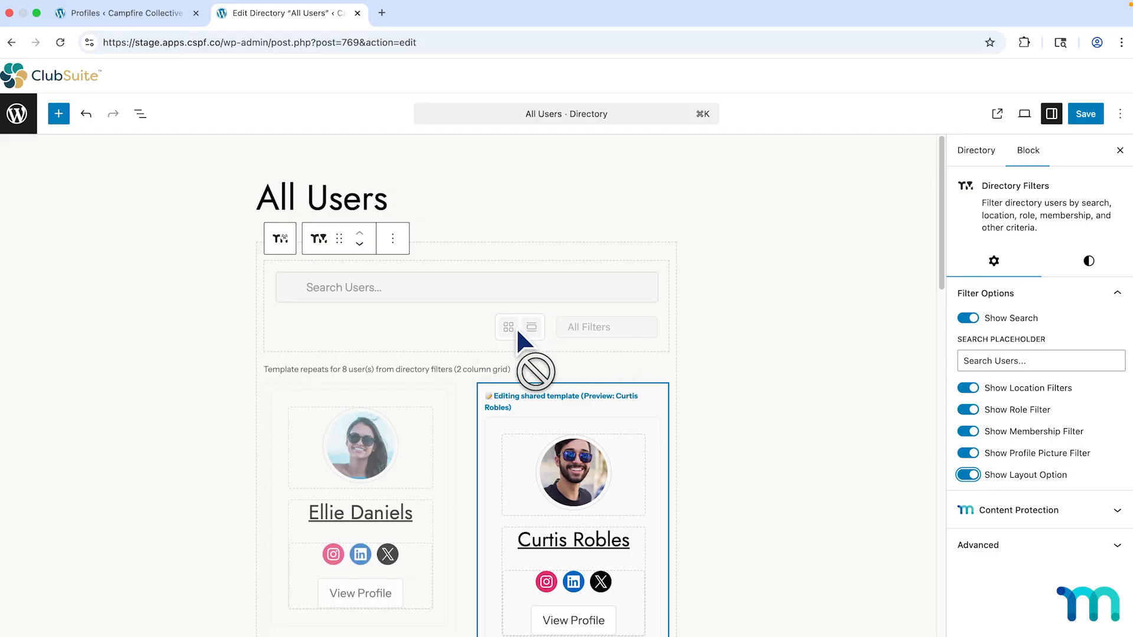
click(971, 478)
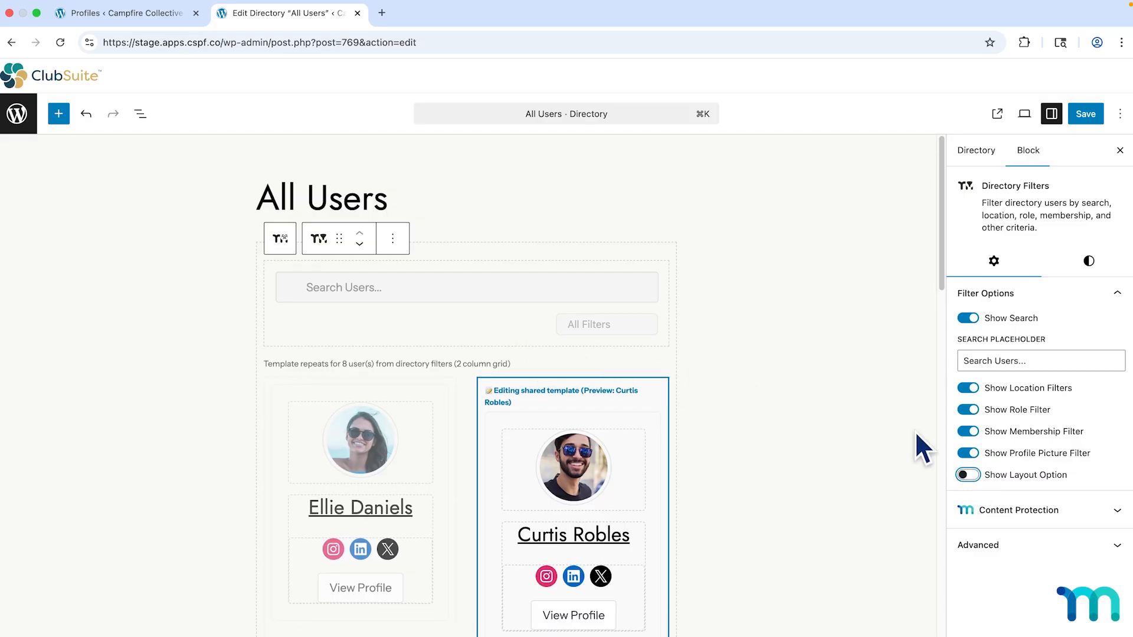
click(966, 475)
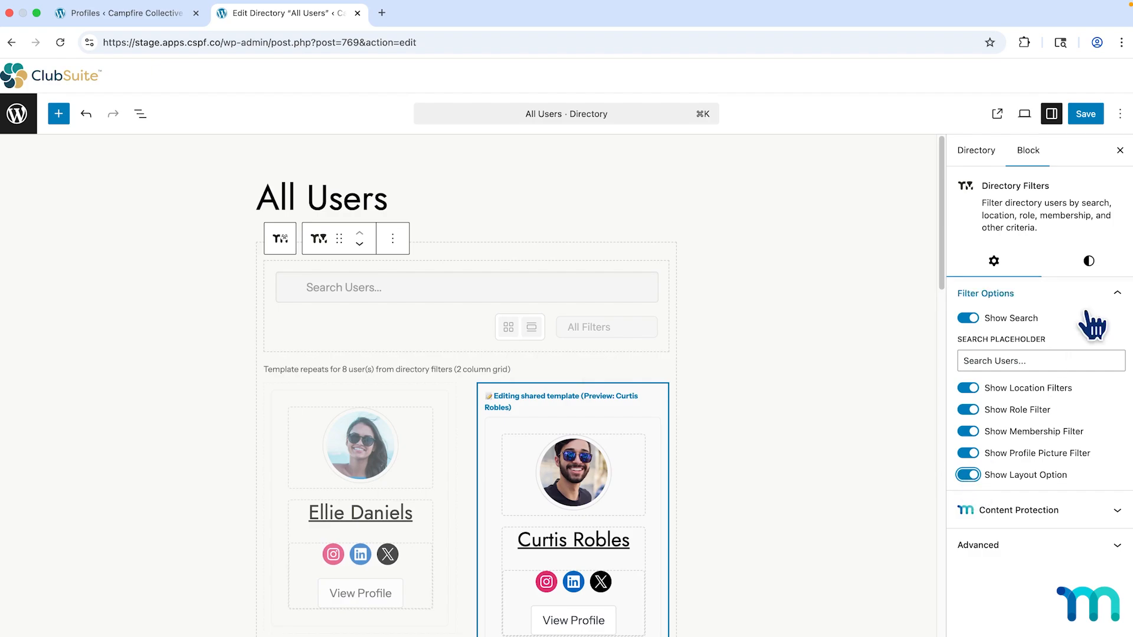
click(1089, 260)
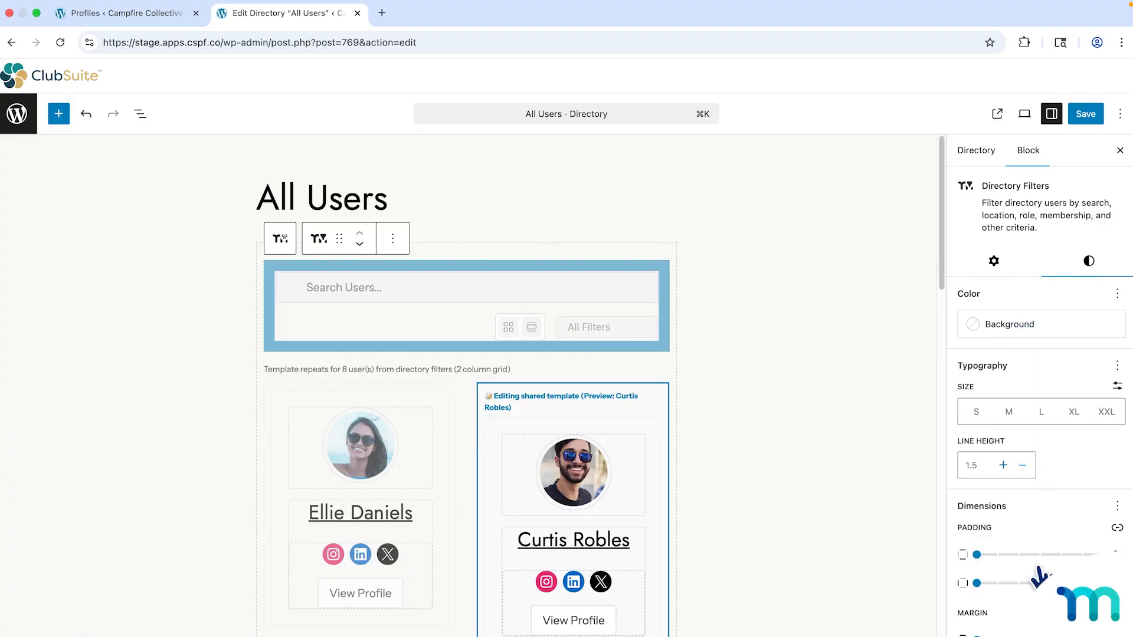
click(993, 262)
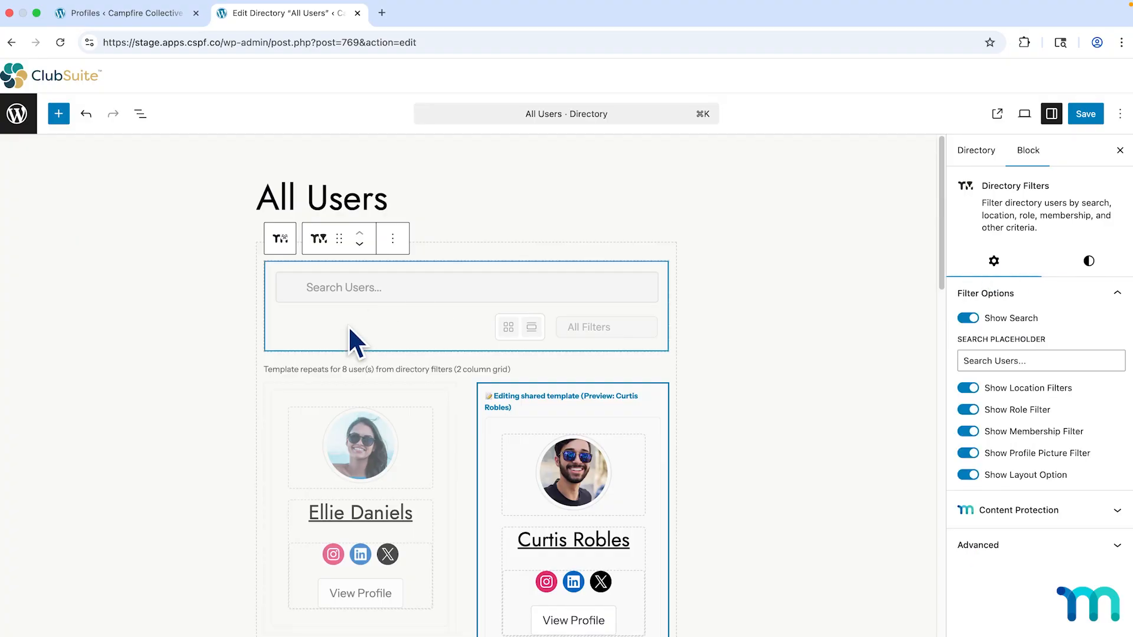
click(278, 242)
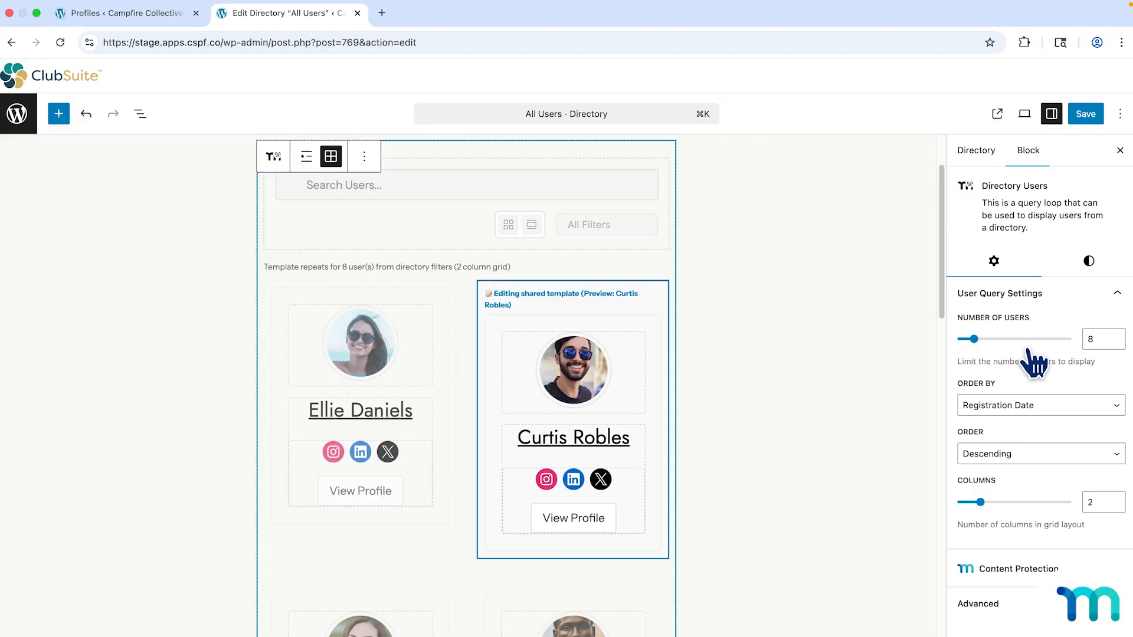
scroll(772, 434, down, 20)
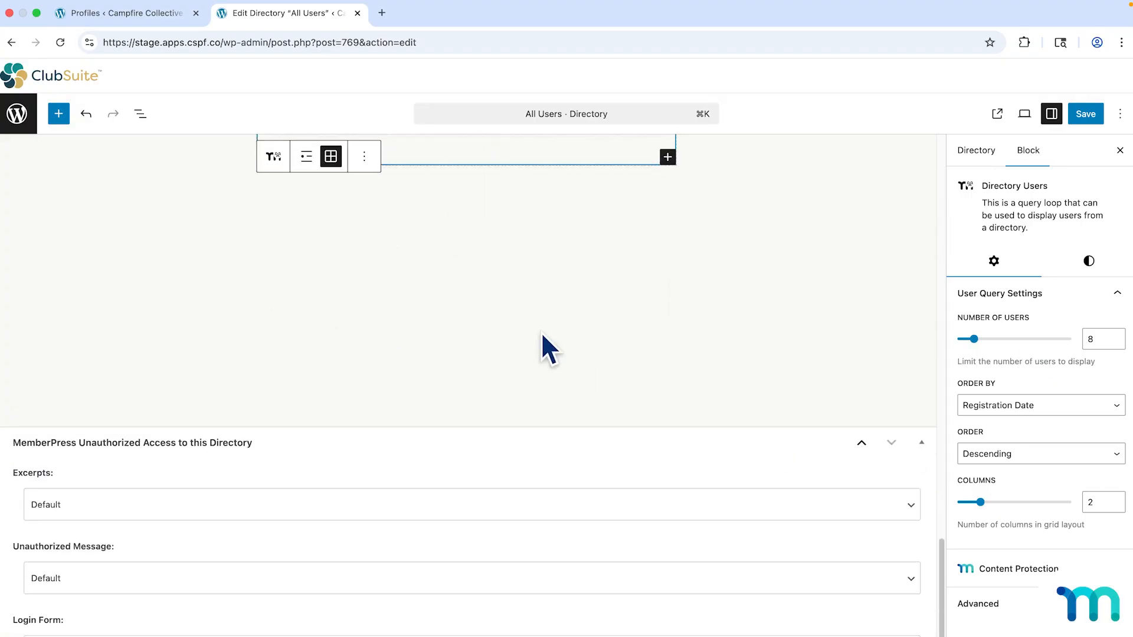
scroll(542, 335, up, 5)
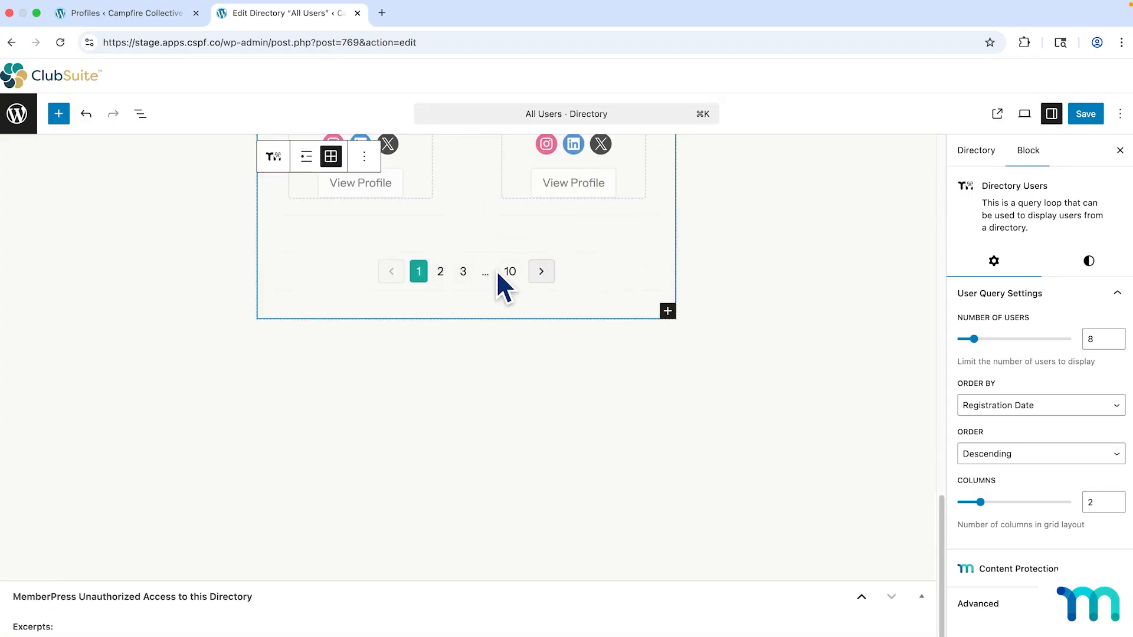
scroll(755, 279, up, 10)
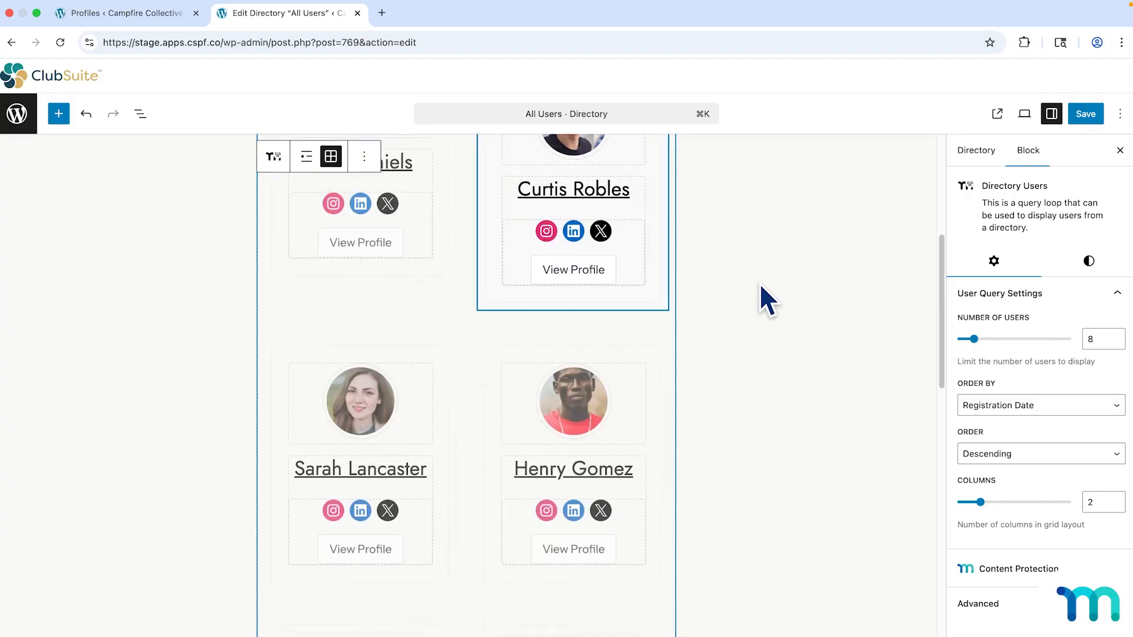
scroll(760, 286, up, 5)
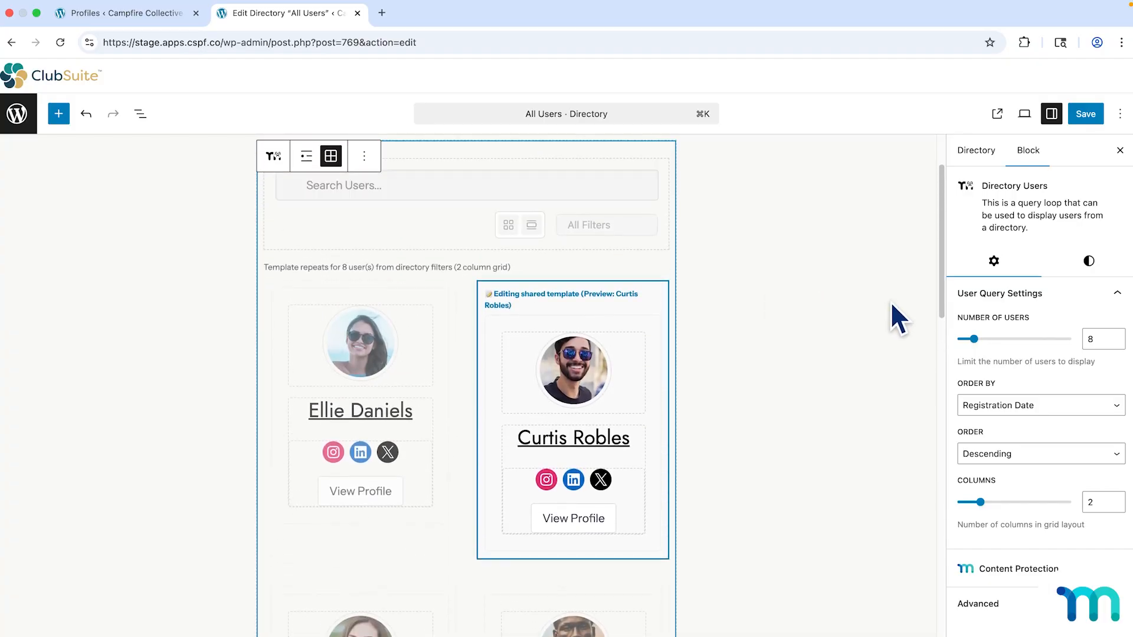
click(1115, 407)
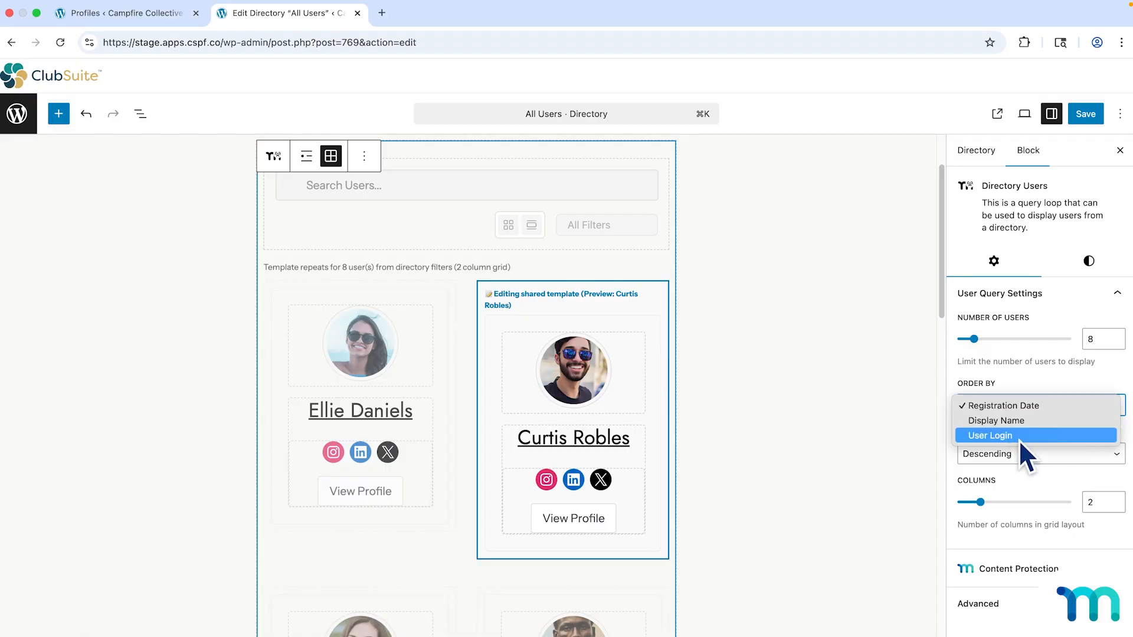
click(1037, 379)
click(1103, 455)
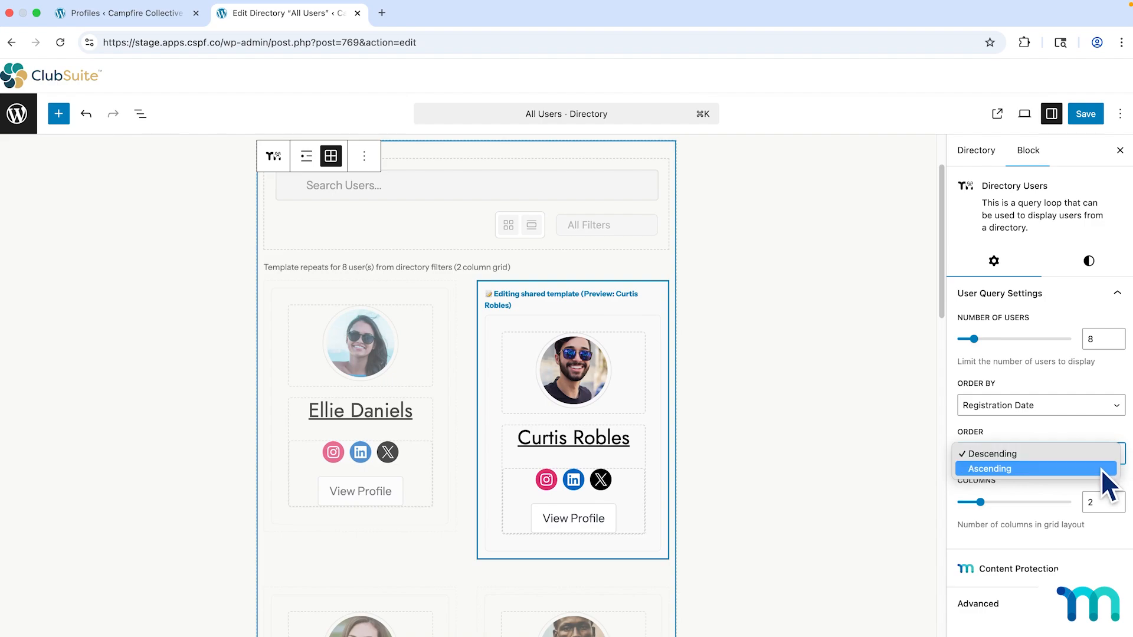
click(1103, 456)
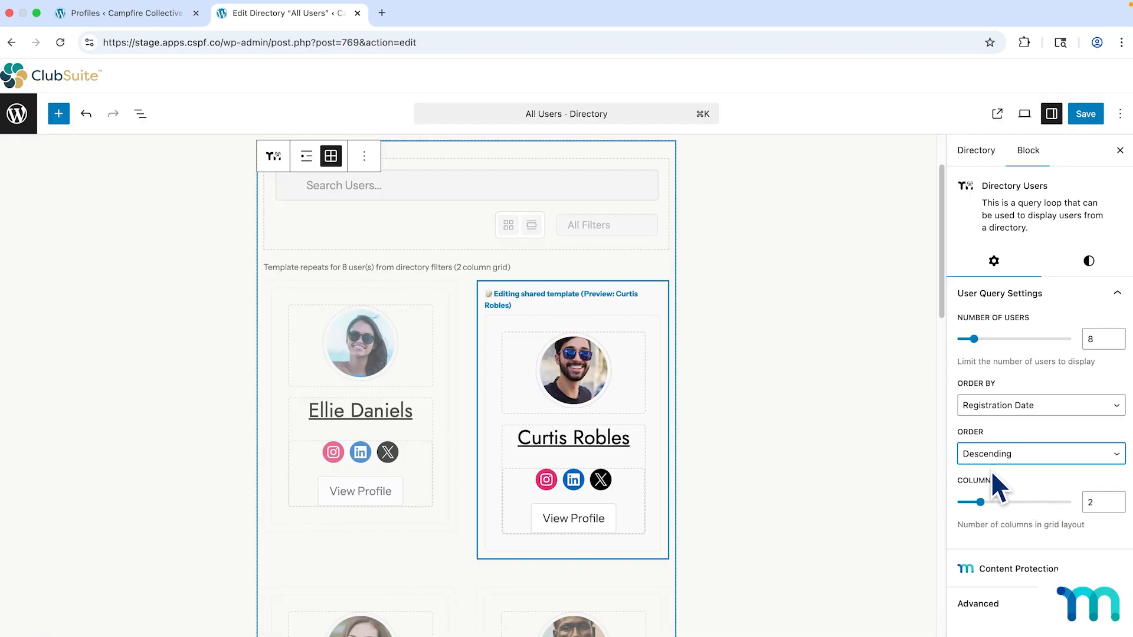
click(405, 352)
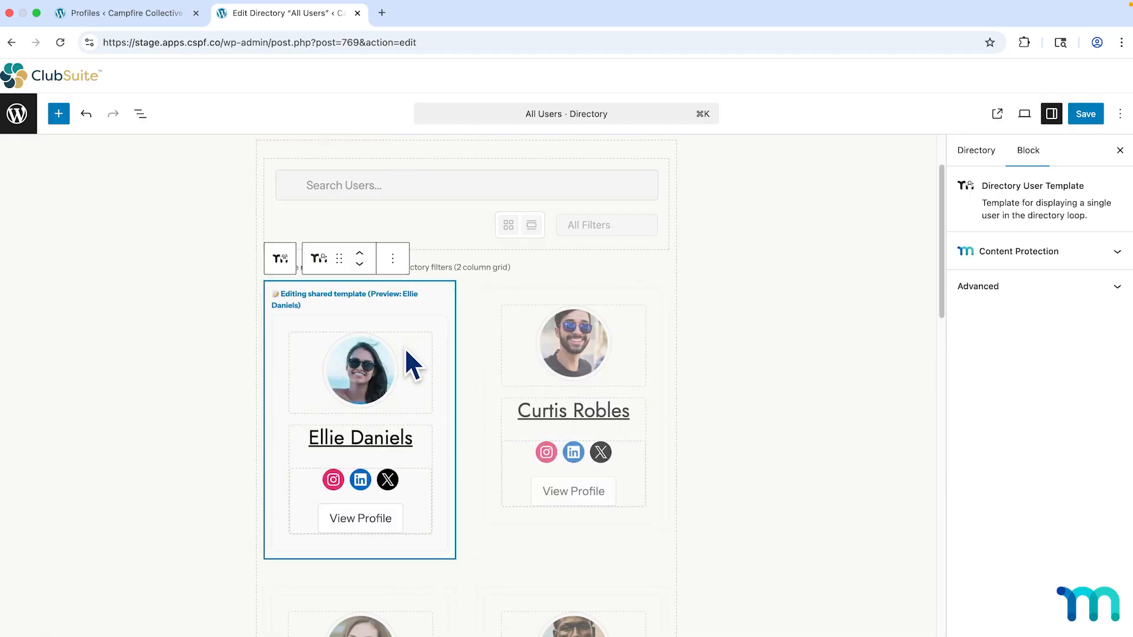
Select the card's profile photo, user name, social row, whole template and columns layout in turn.
click(417, 384)
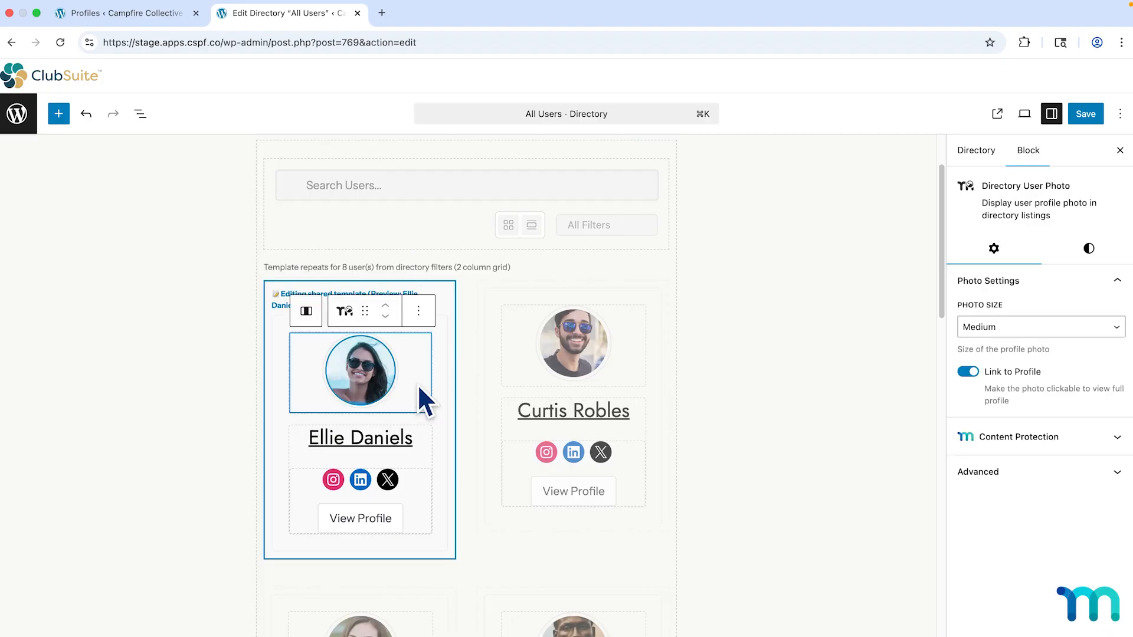
click(422, 447)
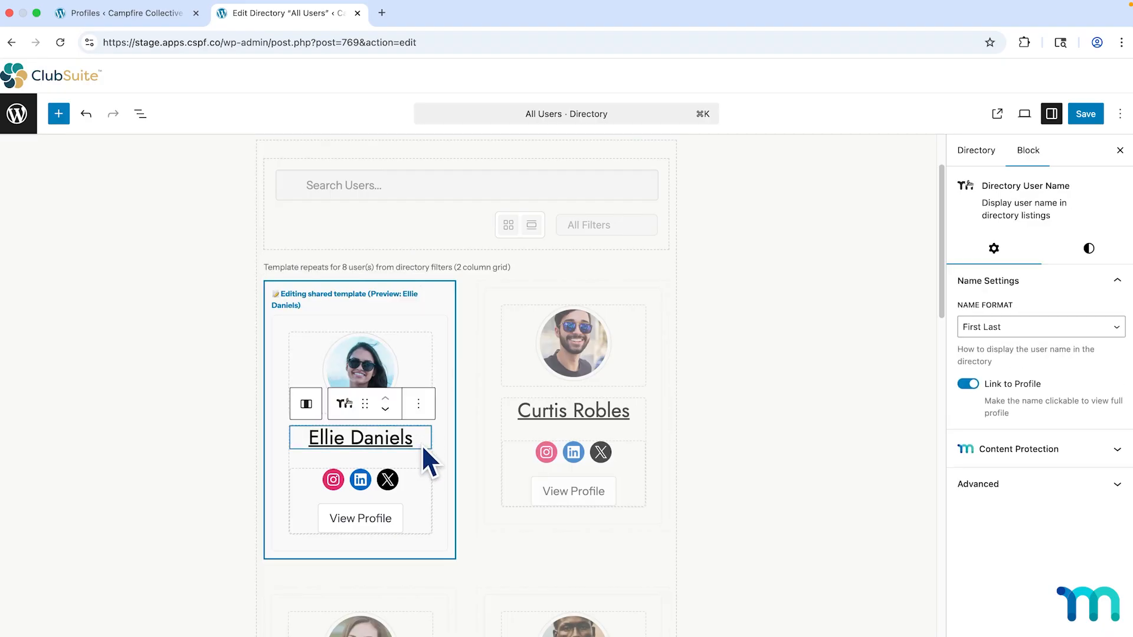
click(424, 479)
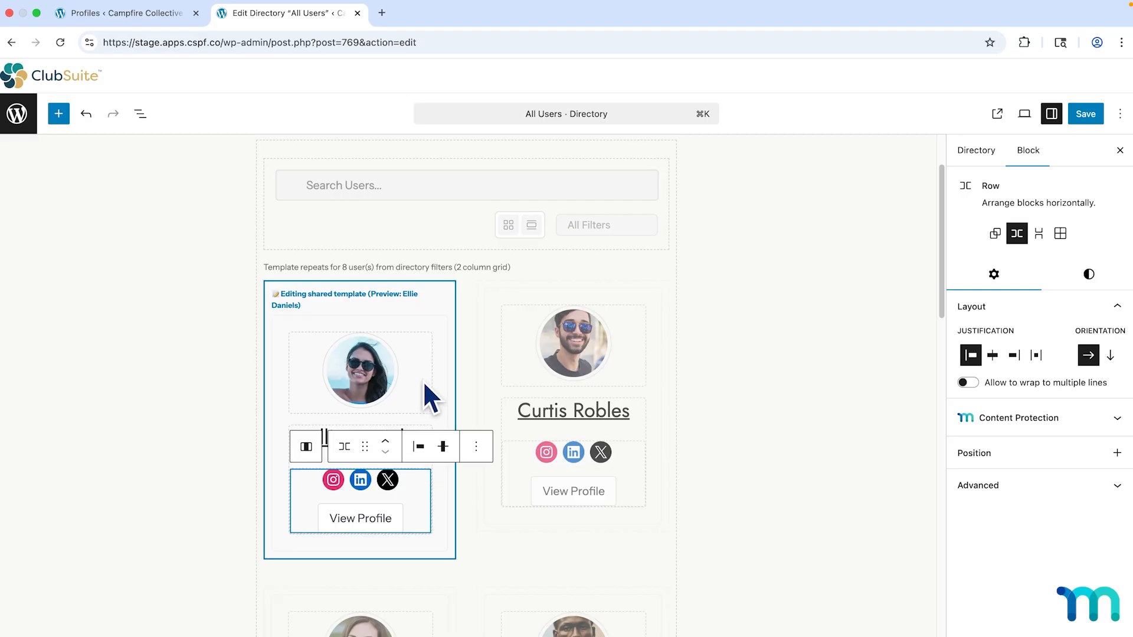
click(449, 318)
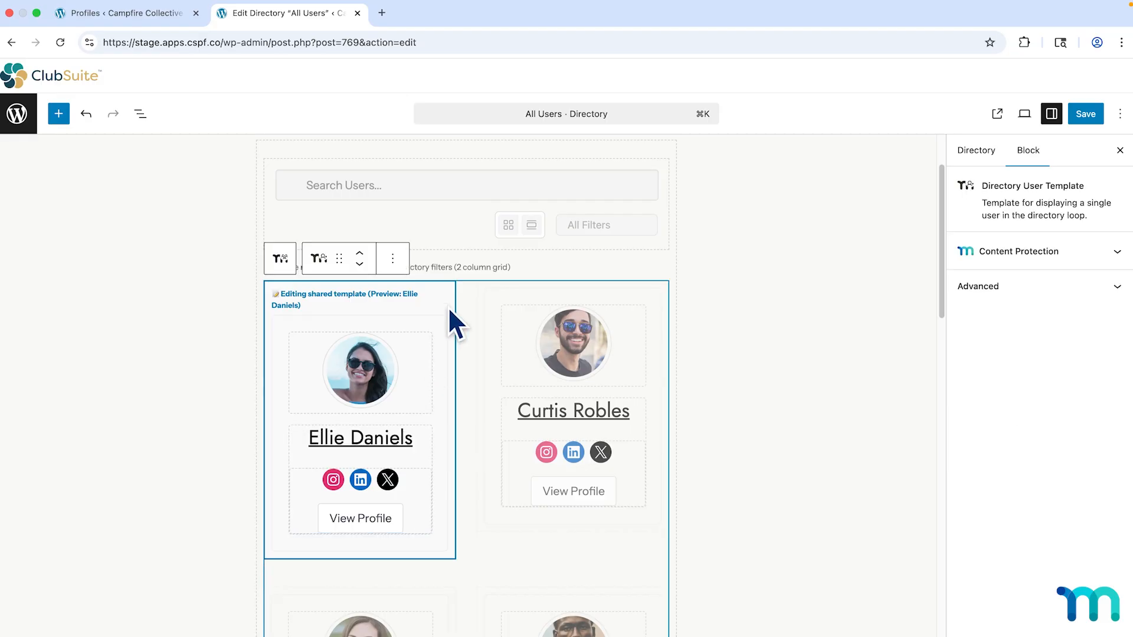
click(439, 356)
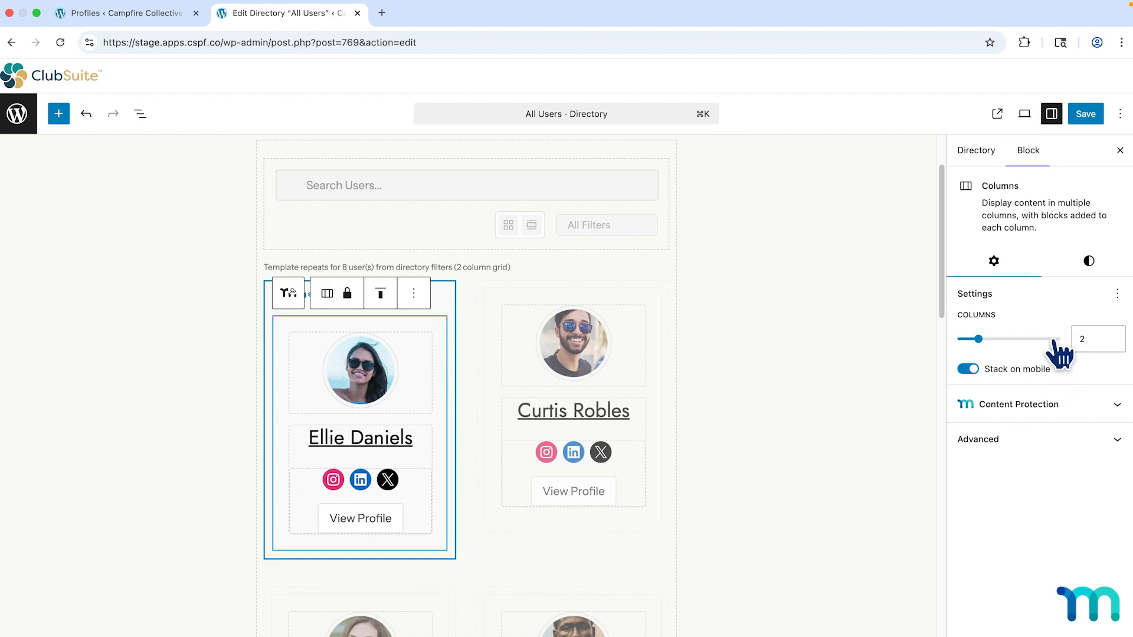
Inspect the profile photo and user name settings, keeping the First Last name format.
click(417, 368)
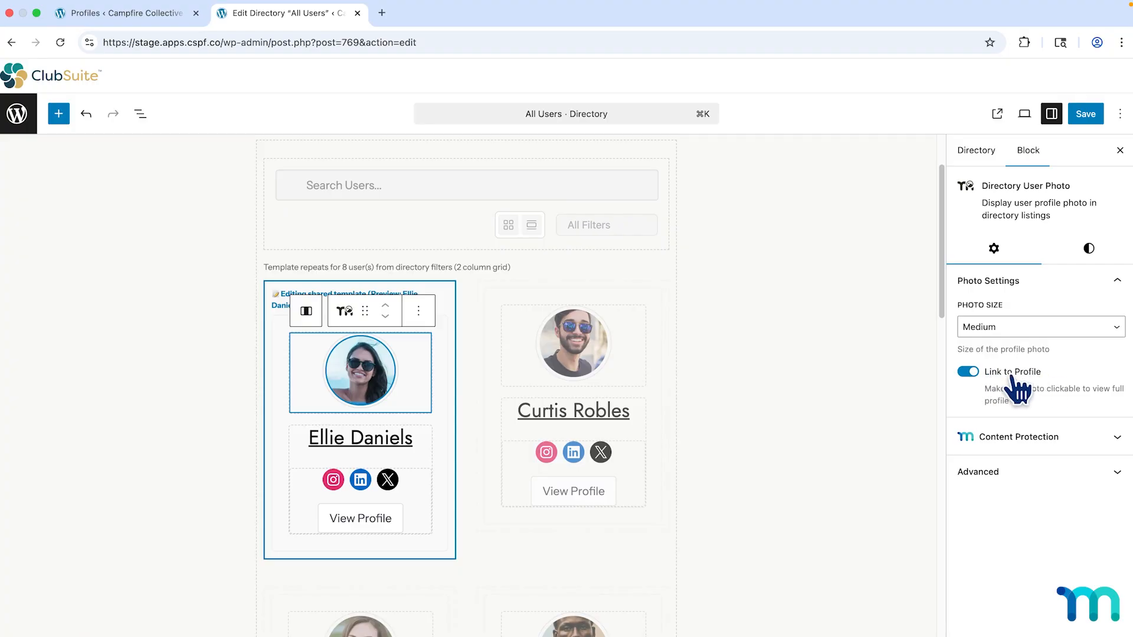
click(428, 438)
click(1099, 328)
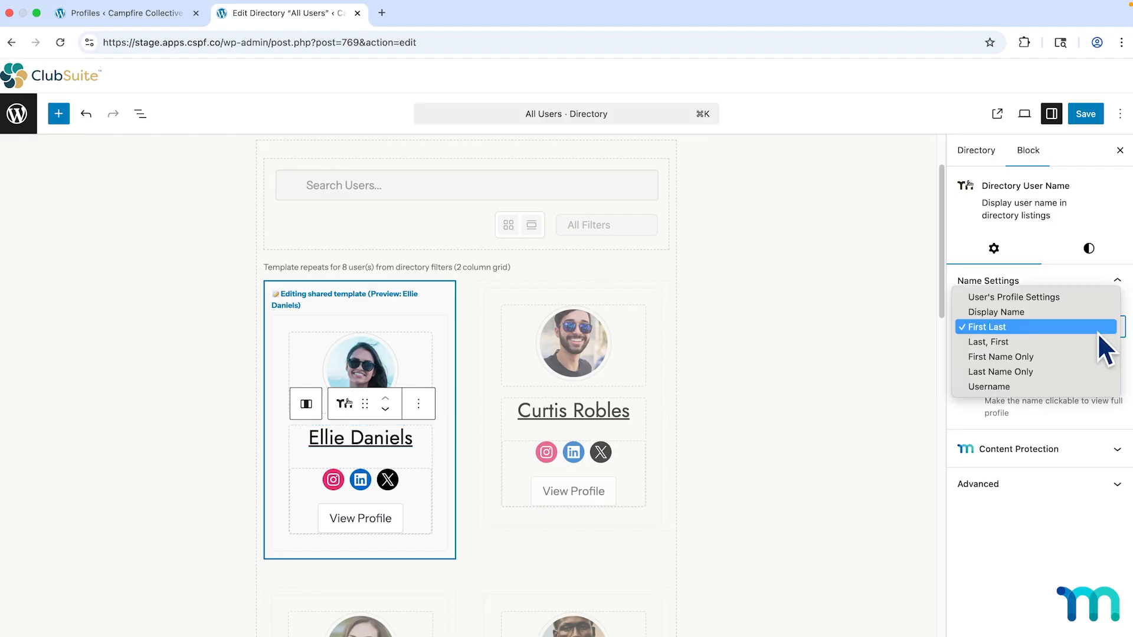
click(1099, 332)
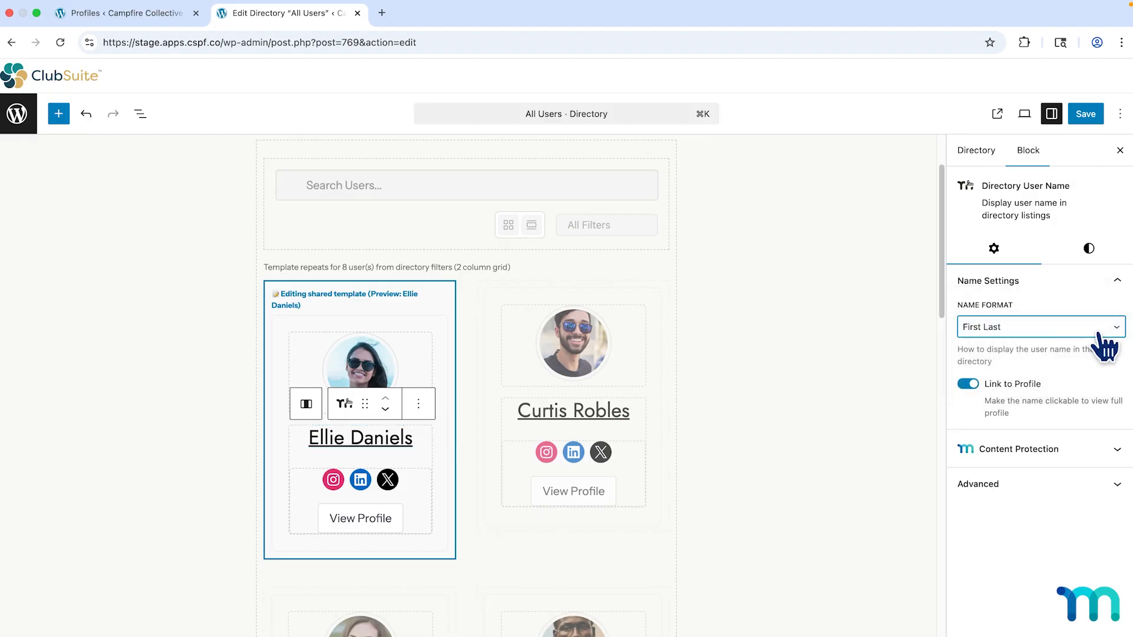
Review which social platforms the icons show and the View Profile button's styling options.
click(426, 504)
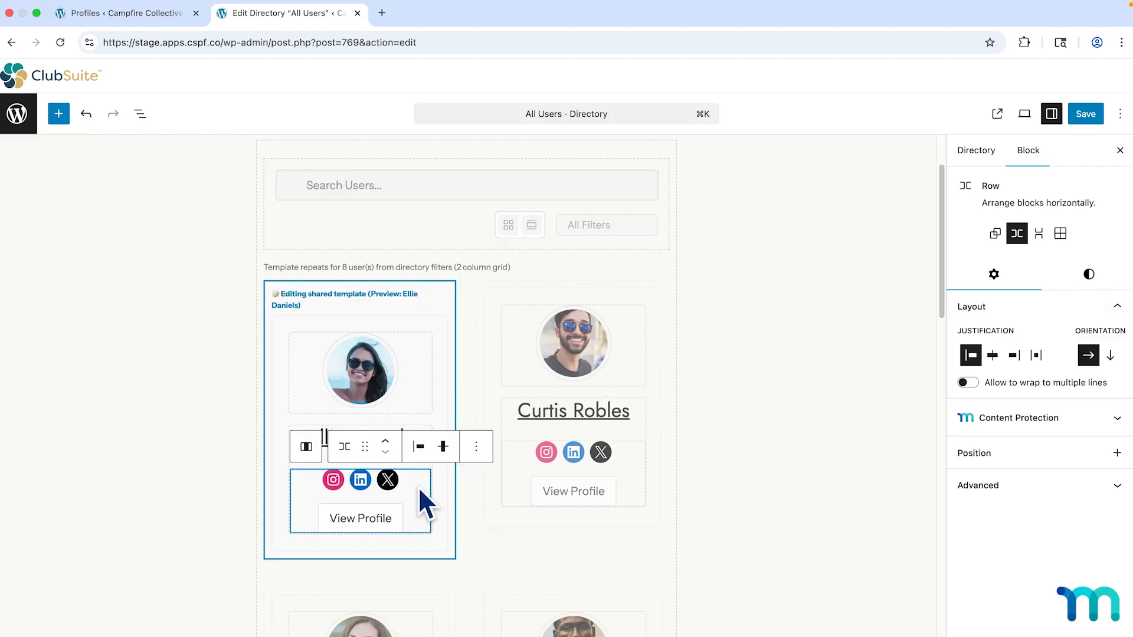
click(394, 482)
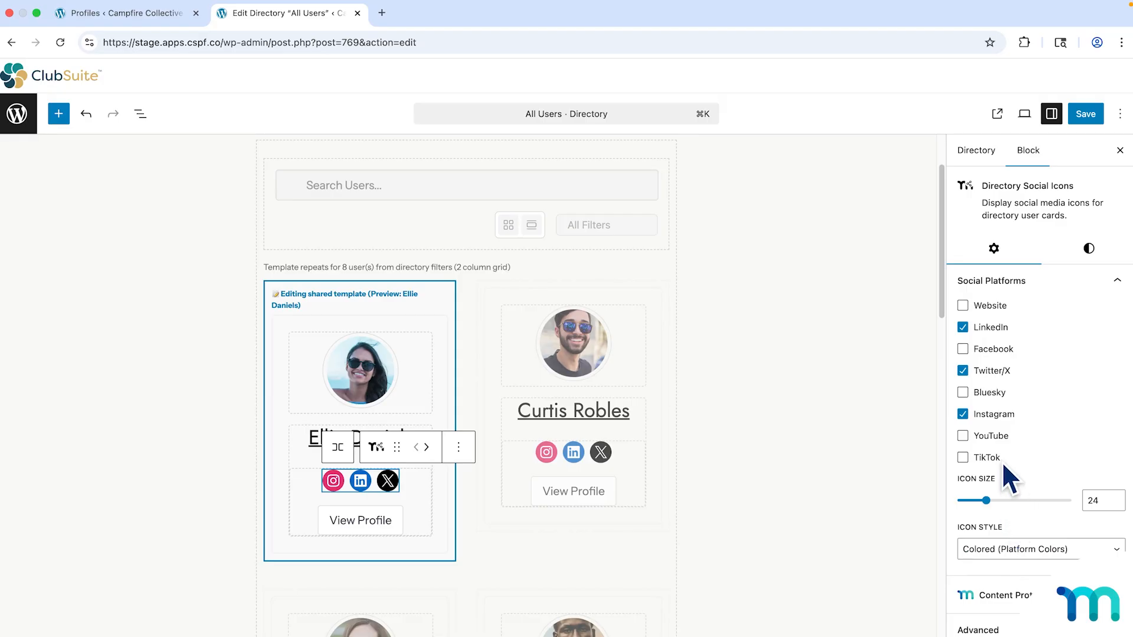
click(386, 519)
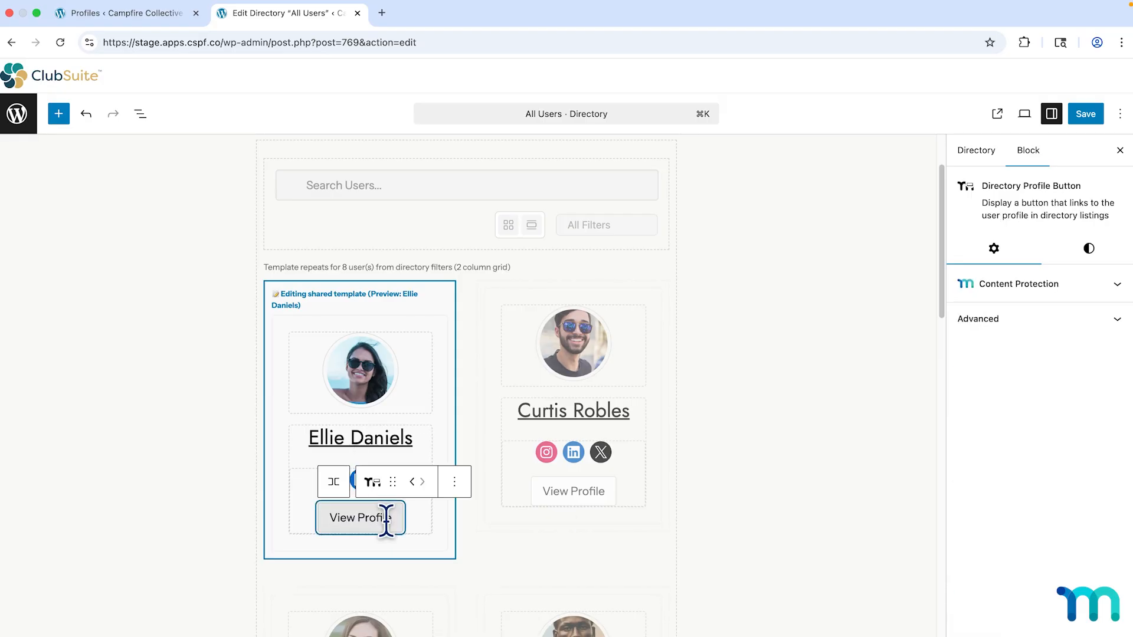
click(1086, 250)
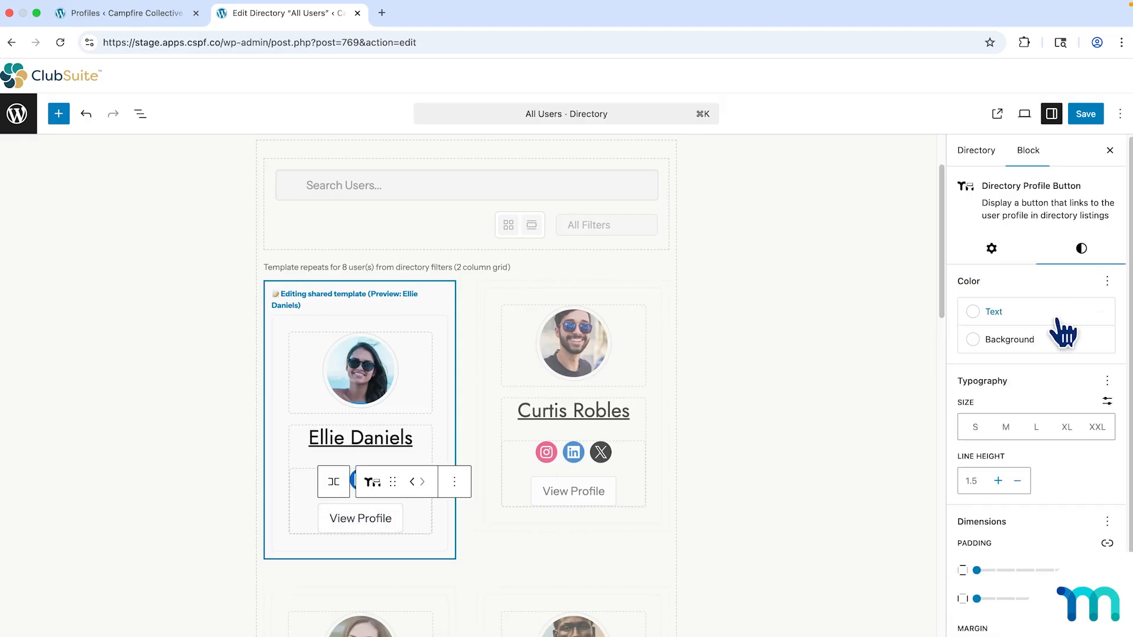
scroll(1062, 334, down, 2)
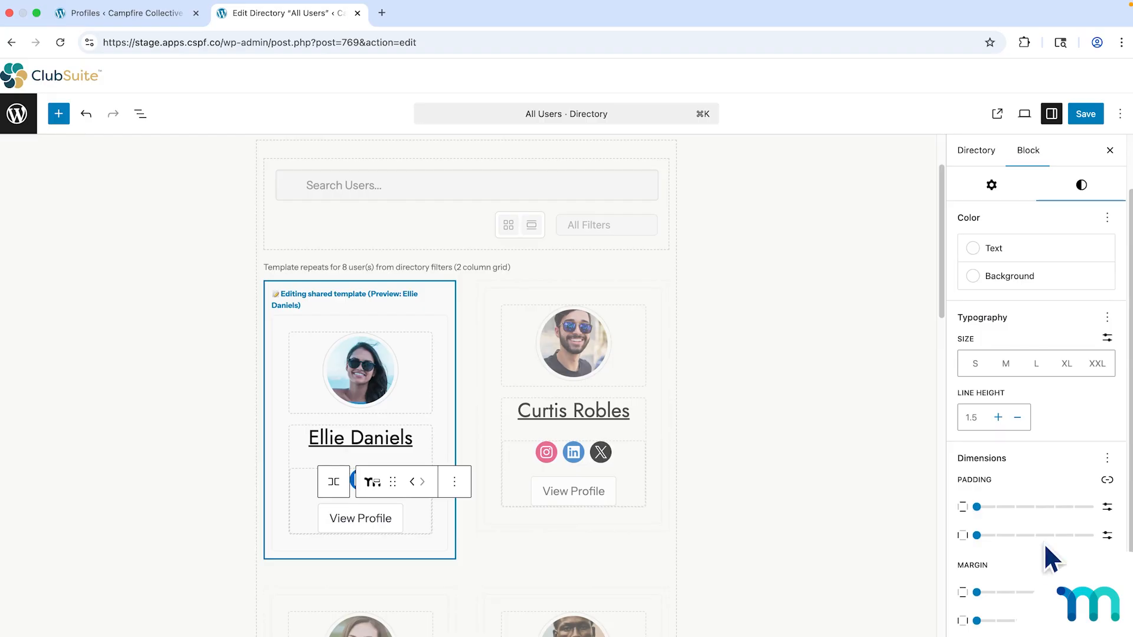
scroll(1033, 291, up, 2)
click(994, 249)
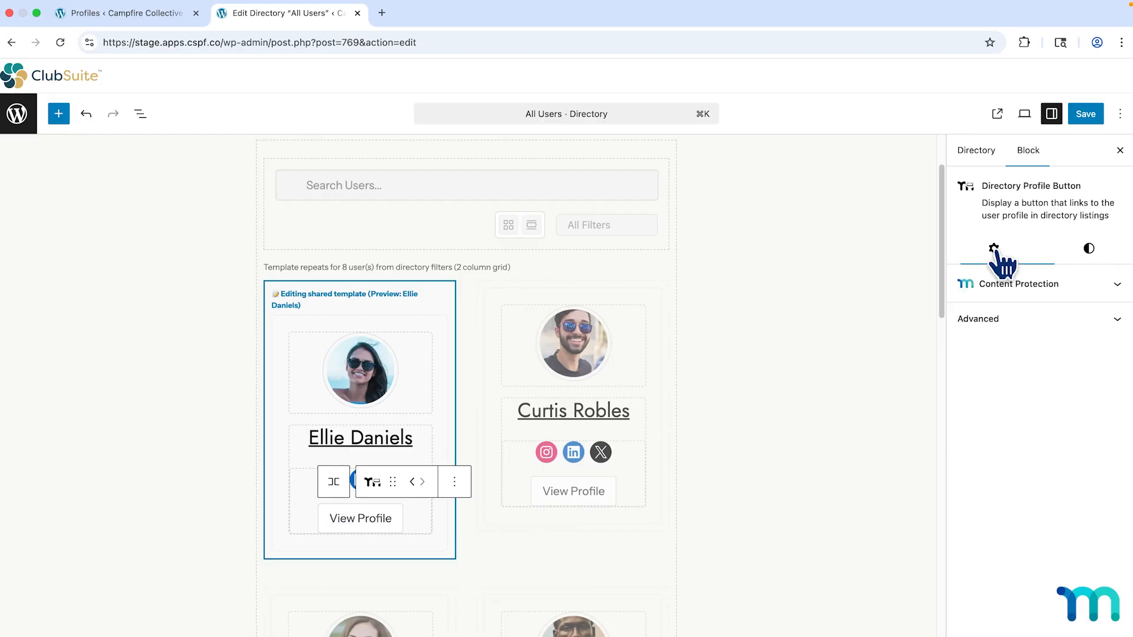
Select the Column holding the card's name and links through List View.
click(864, 289)
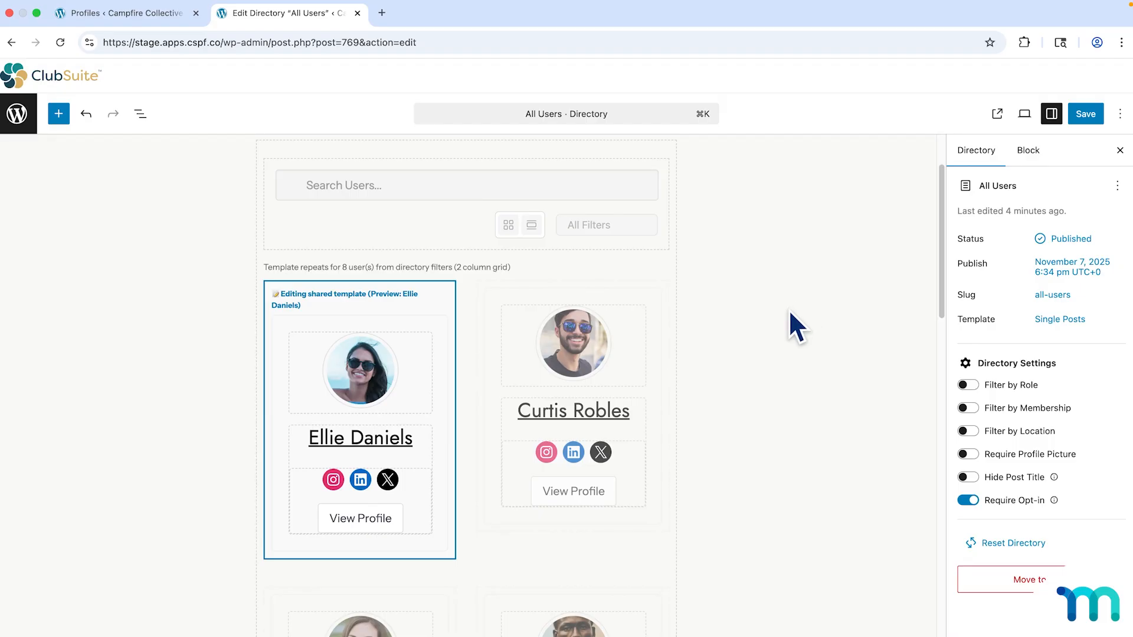
click(425, 495)
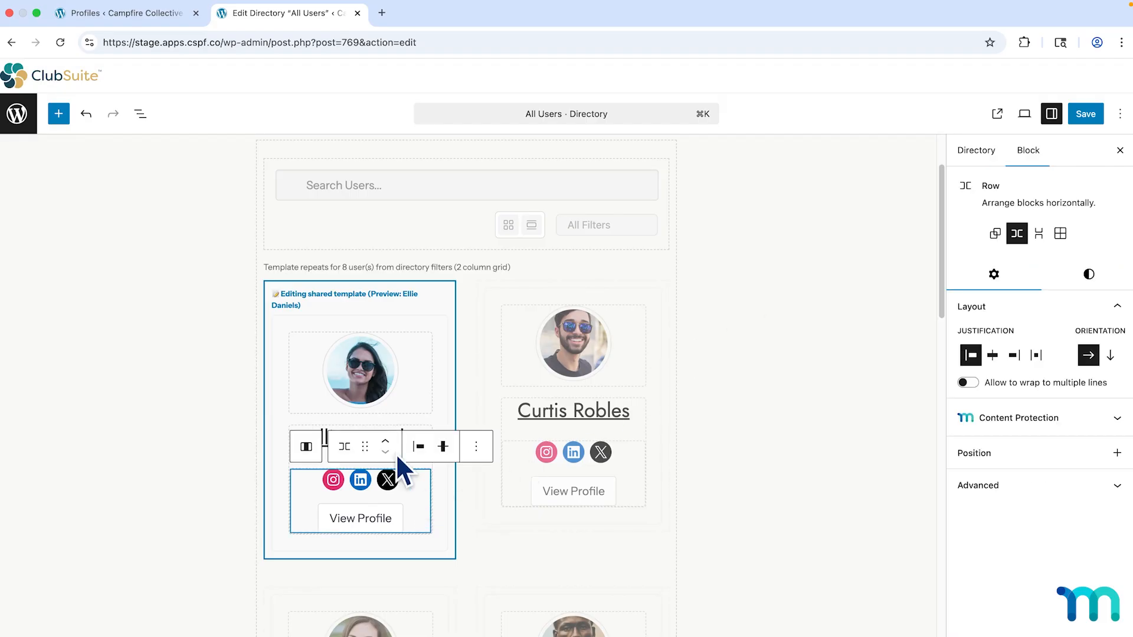
click(141, 115)
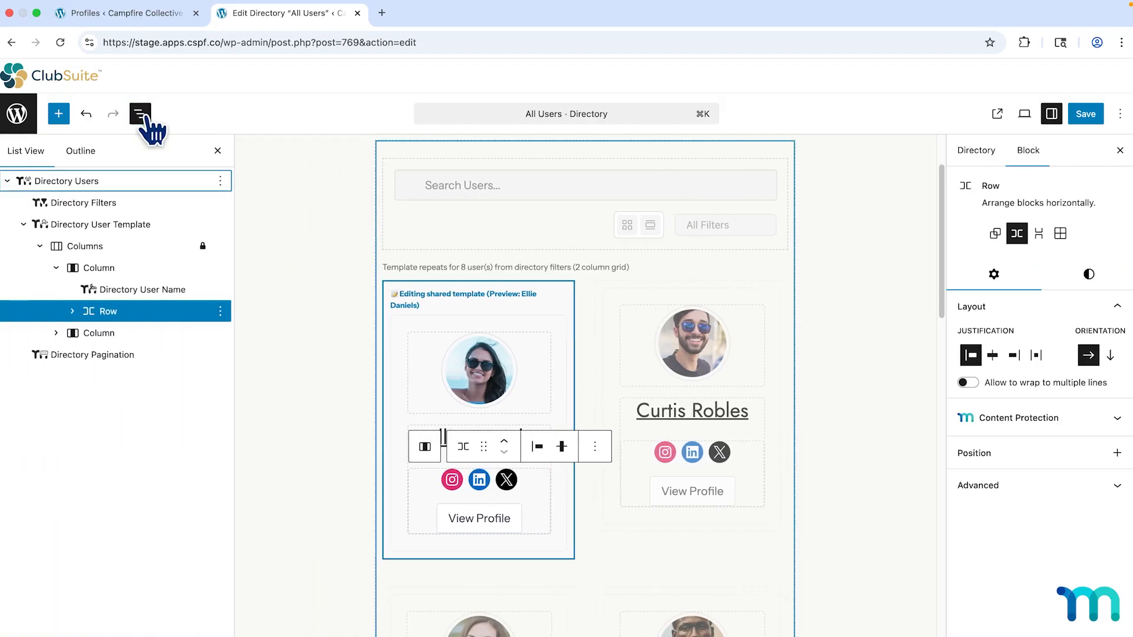
click(109, 273)
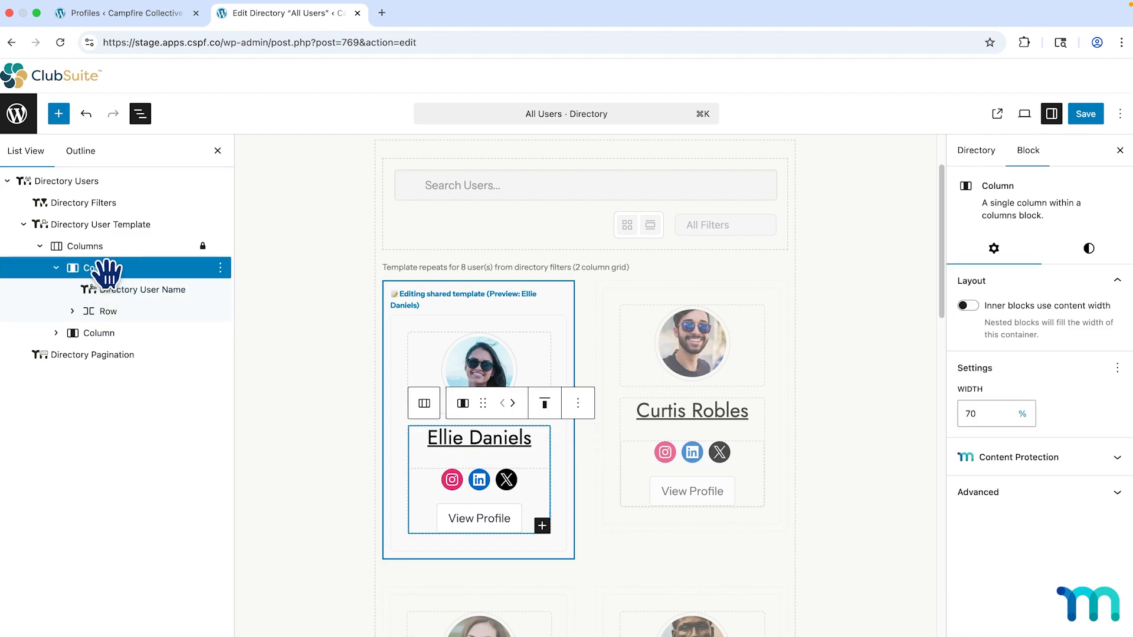
click(542, 526)
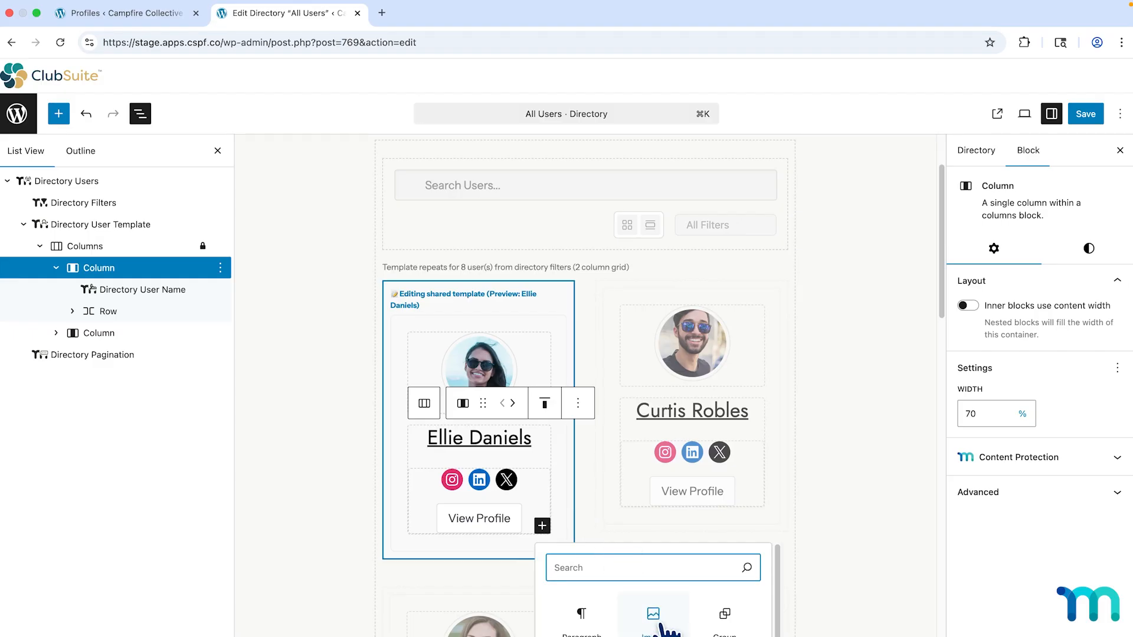
click(656, 619)
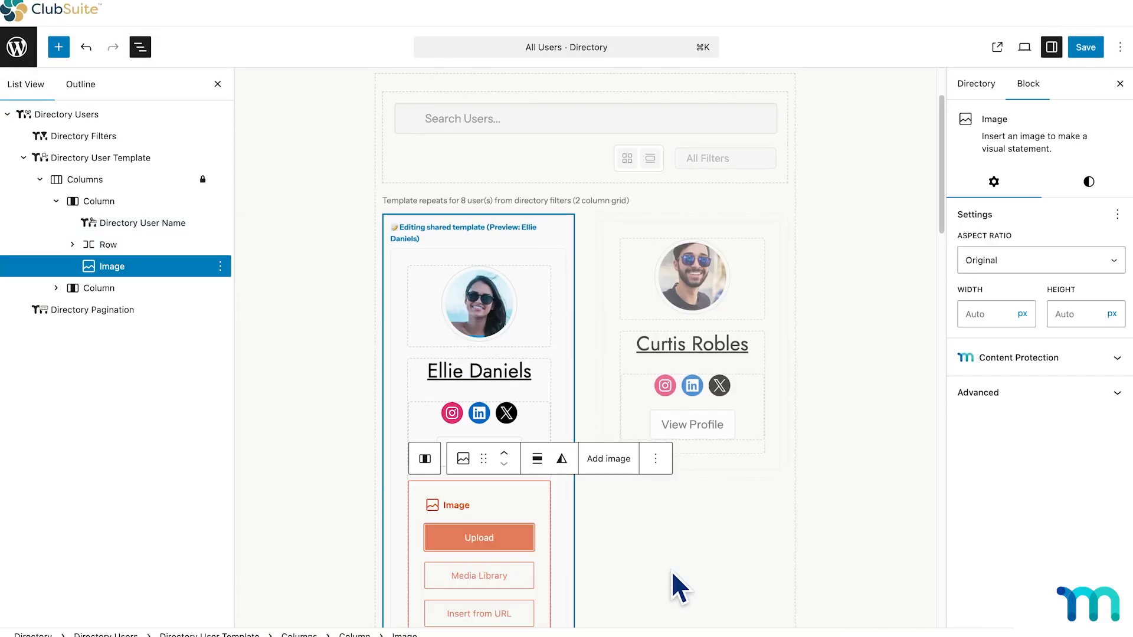
click(519, 578)
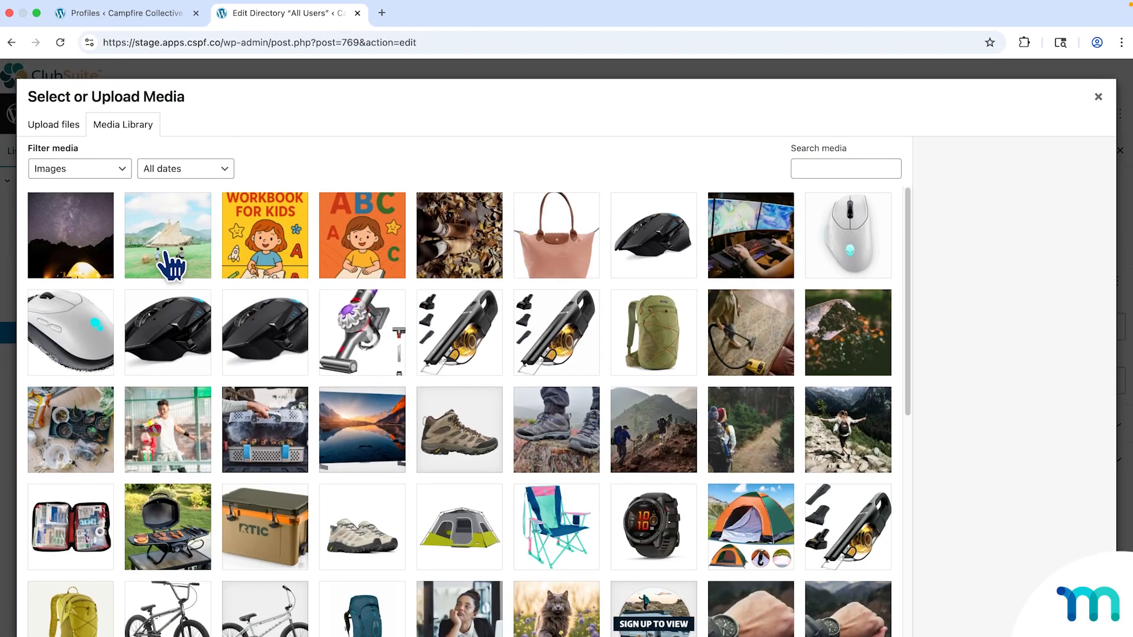
click(171, 241)
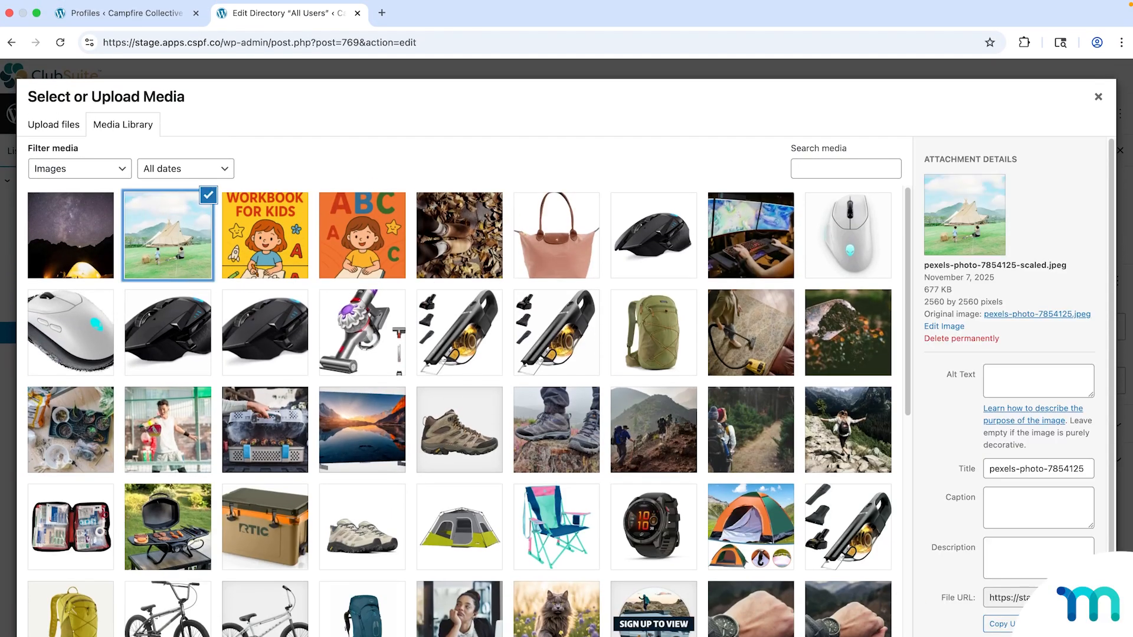
click(1080, 629)
scroll(734, 526, down, 1)
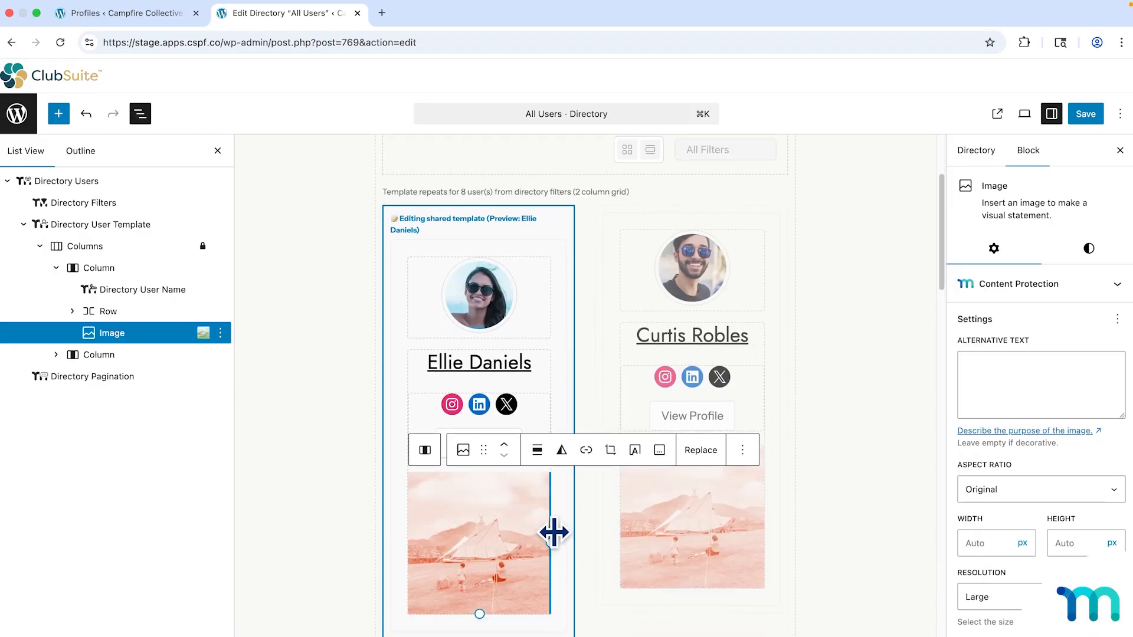
drag(546, 539, 500, 529)
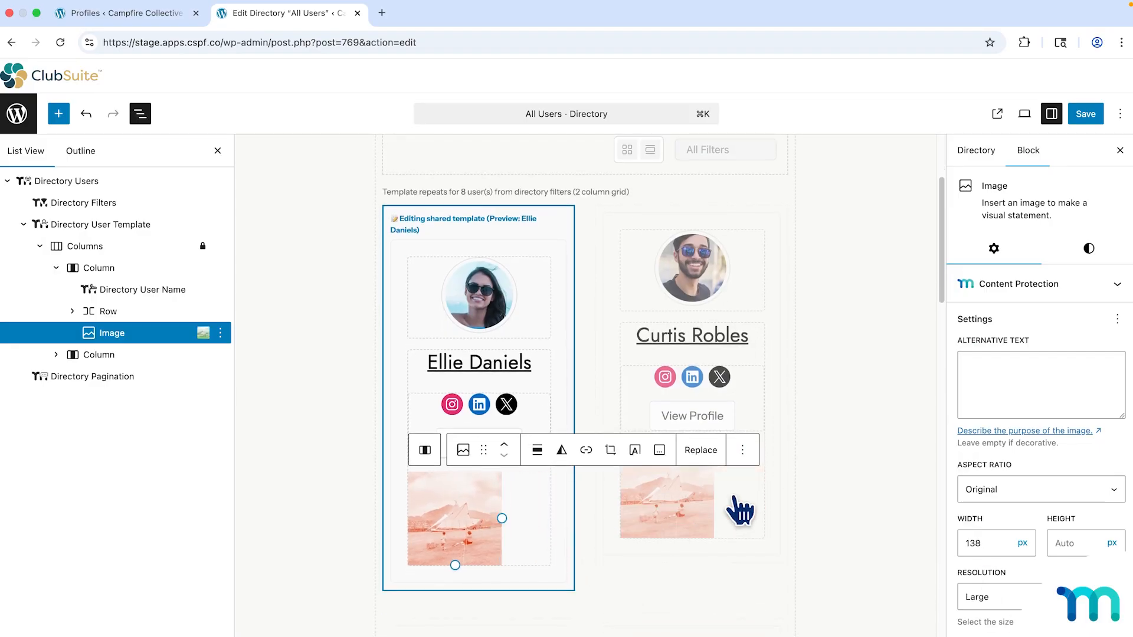
scroll(800, 503, down, 4)
scroll(800, 502, down, 3)
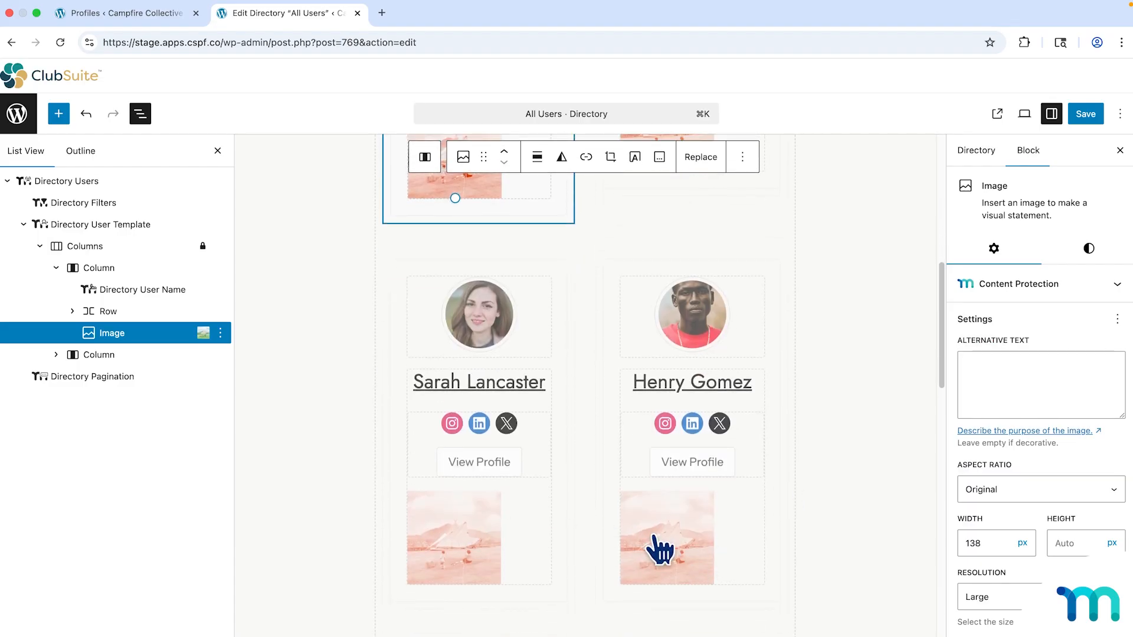
scroll(708, 507, up, 4)
scroll(710, 509, up, 2)
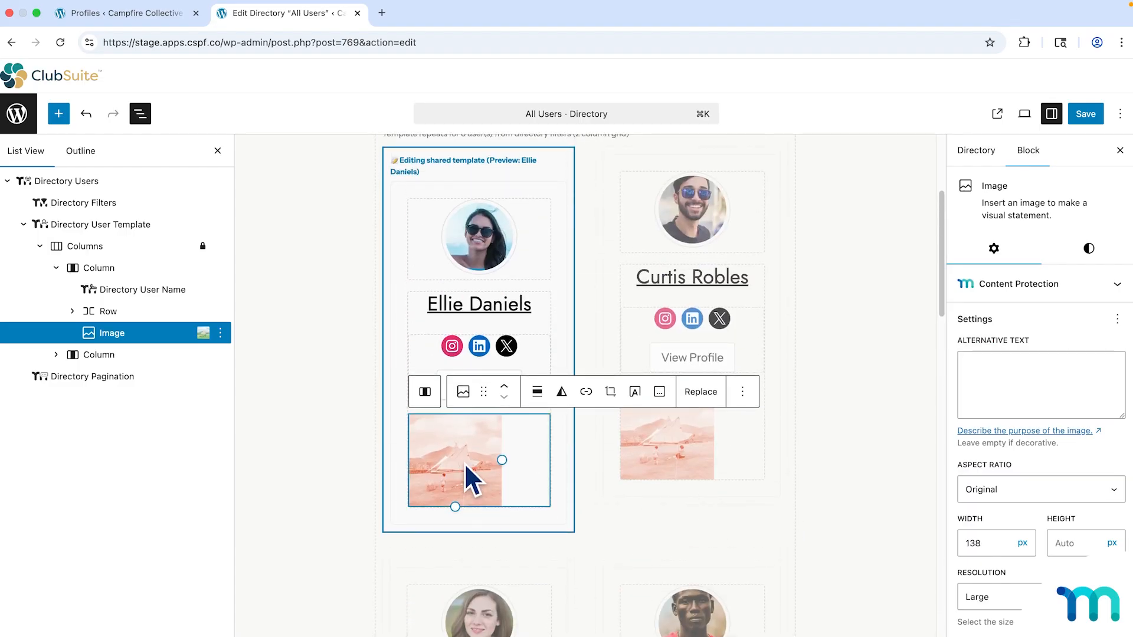
click(741, 394)
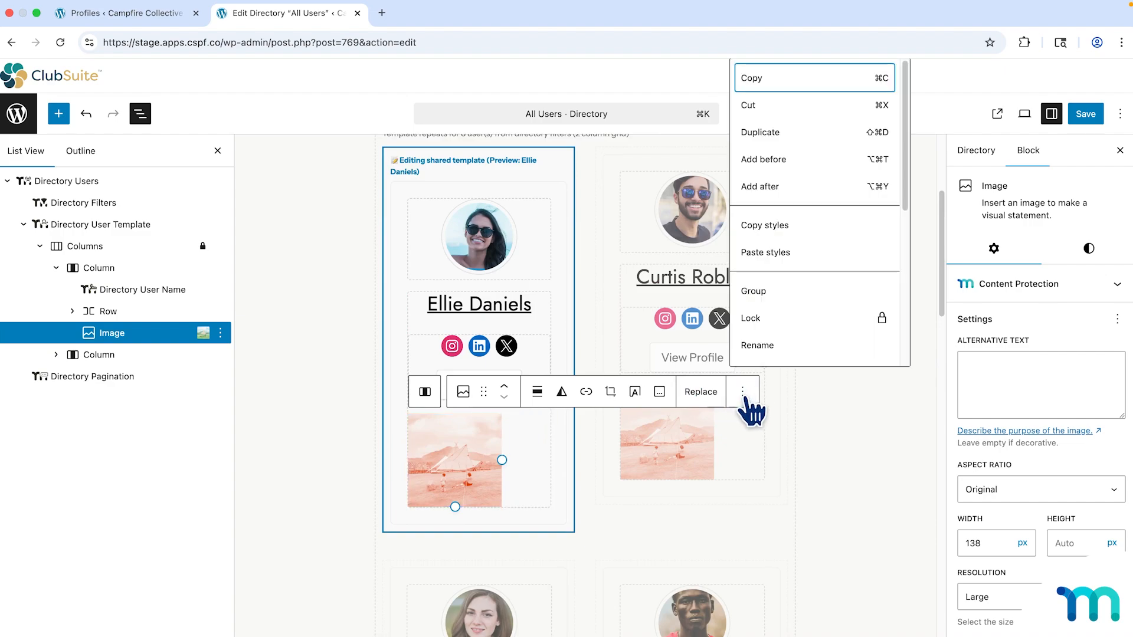
scroll(778, 360, down, 3)
click(767, 348)
click(846, 413)
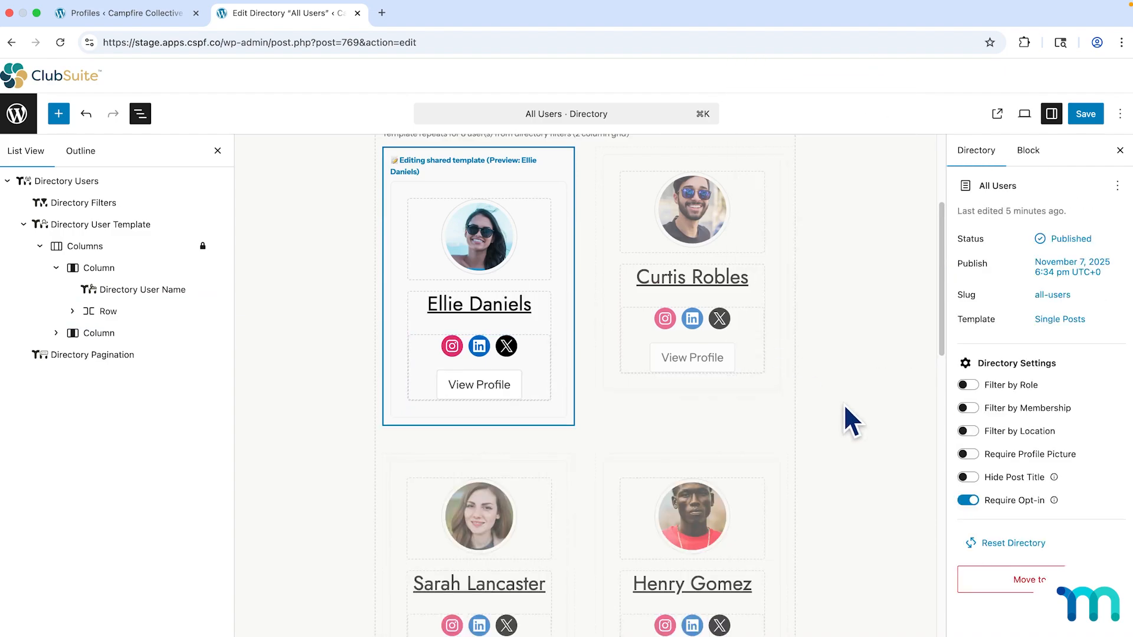
scroll(845, 407, up, 3)
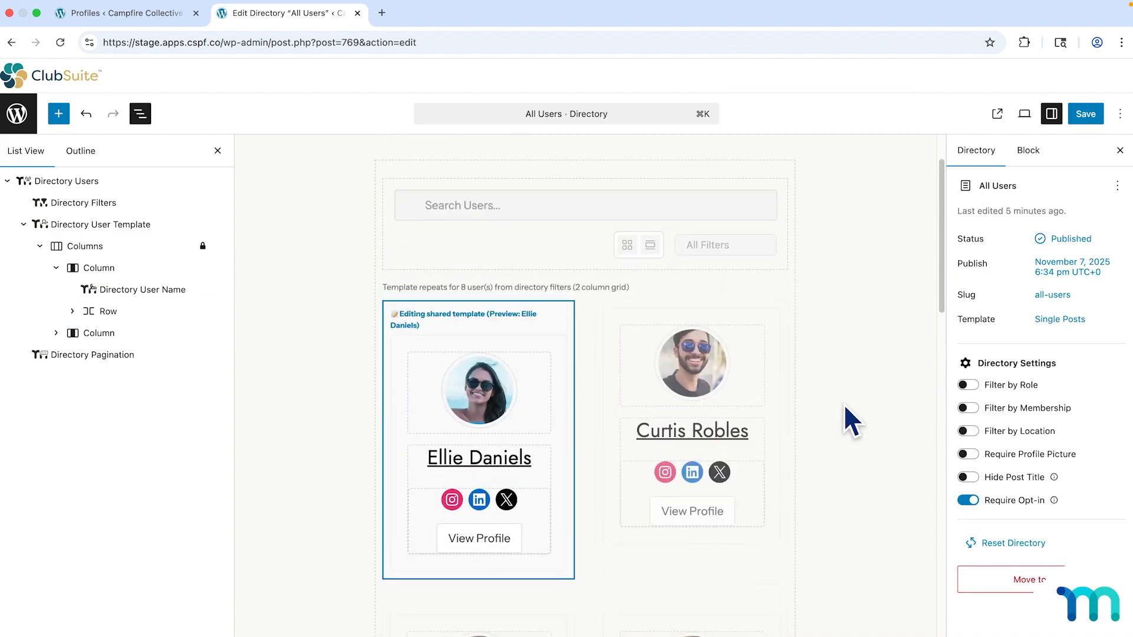
Exit the directory editor through the WordPress logo, choosing Leave without saving.
scroll(845, 407, up, 2)
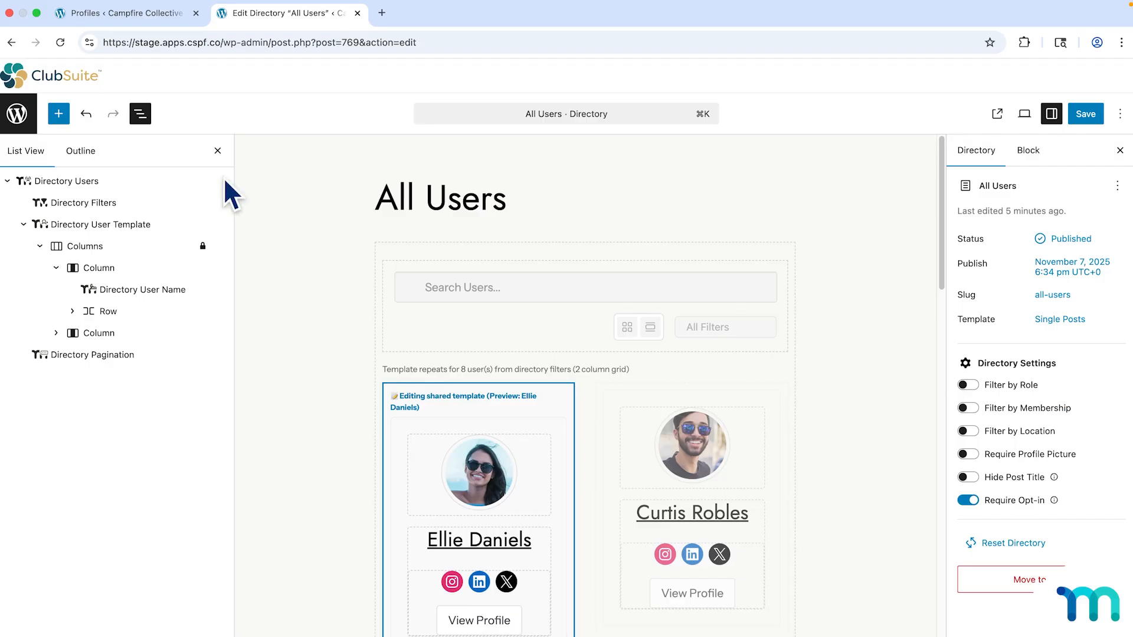
click(17, 115)
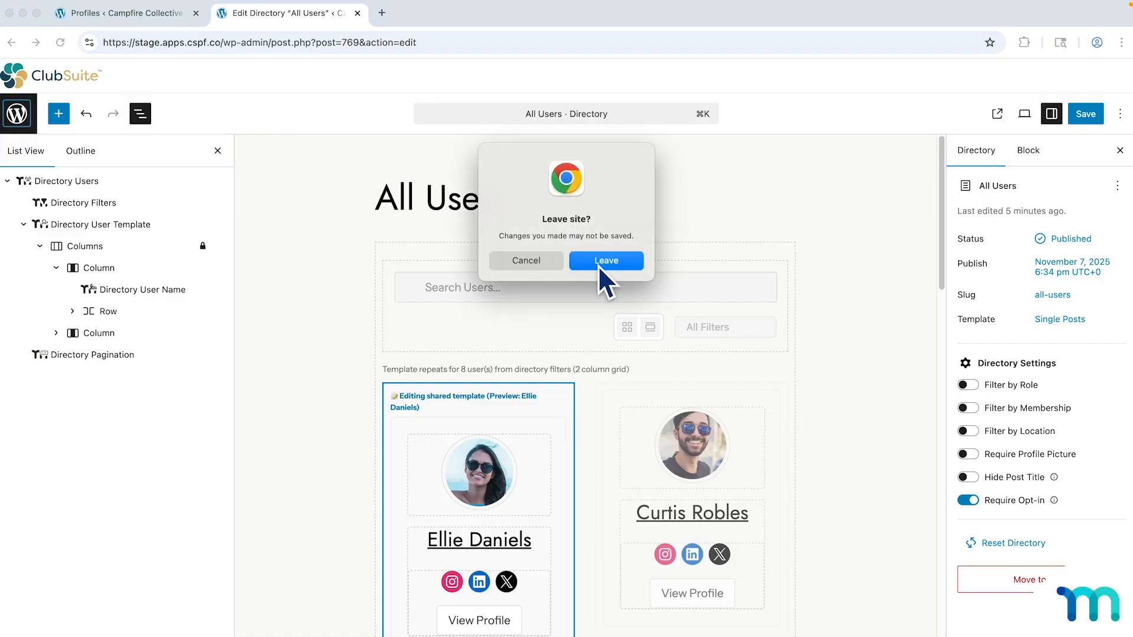
click(597, 264)
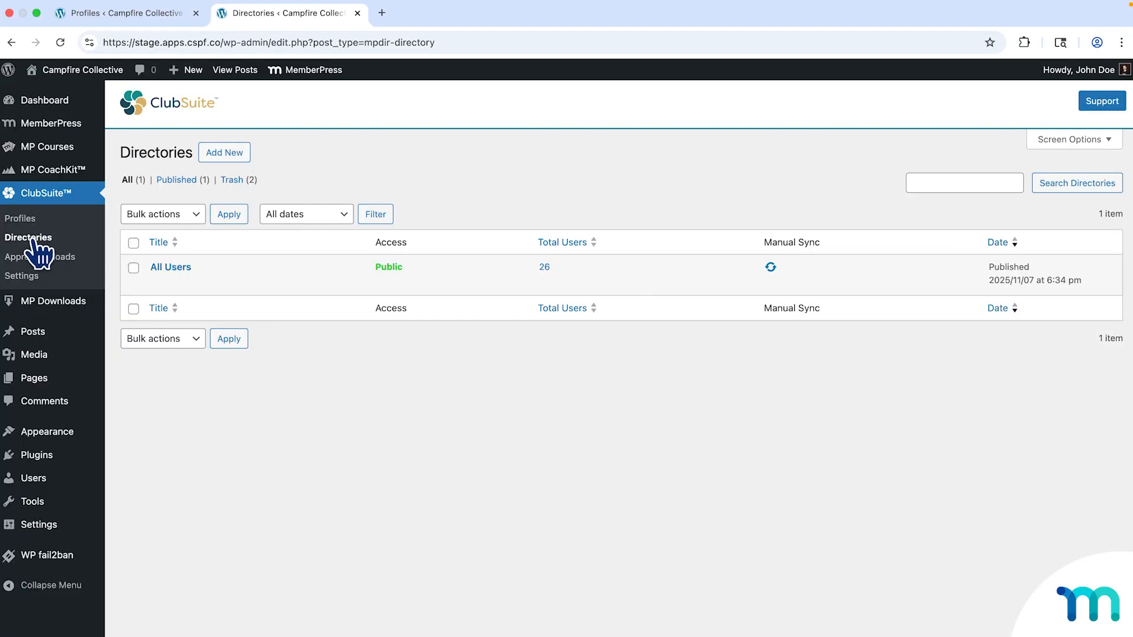
Add a new directory titled 'Campfire Collective Trailblazers'.
click(236, 153)
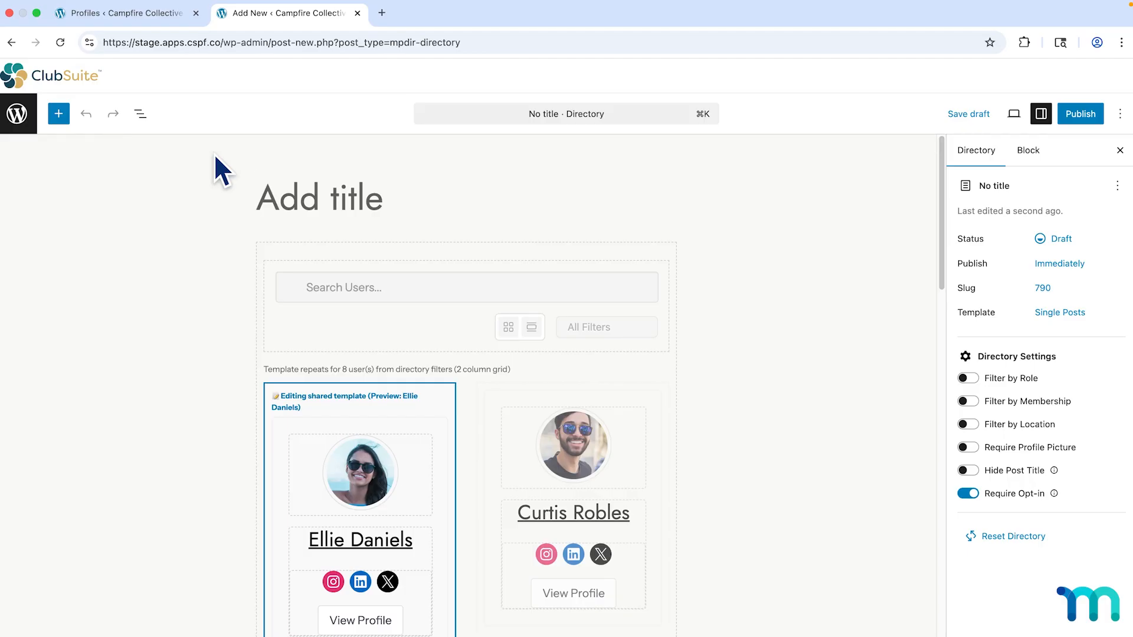
text(Camp)
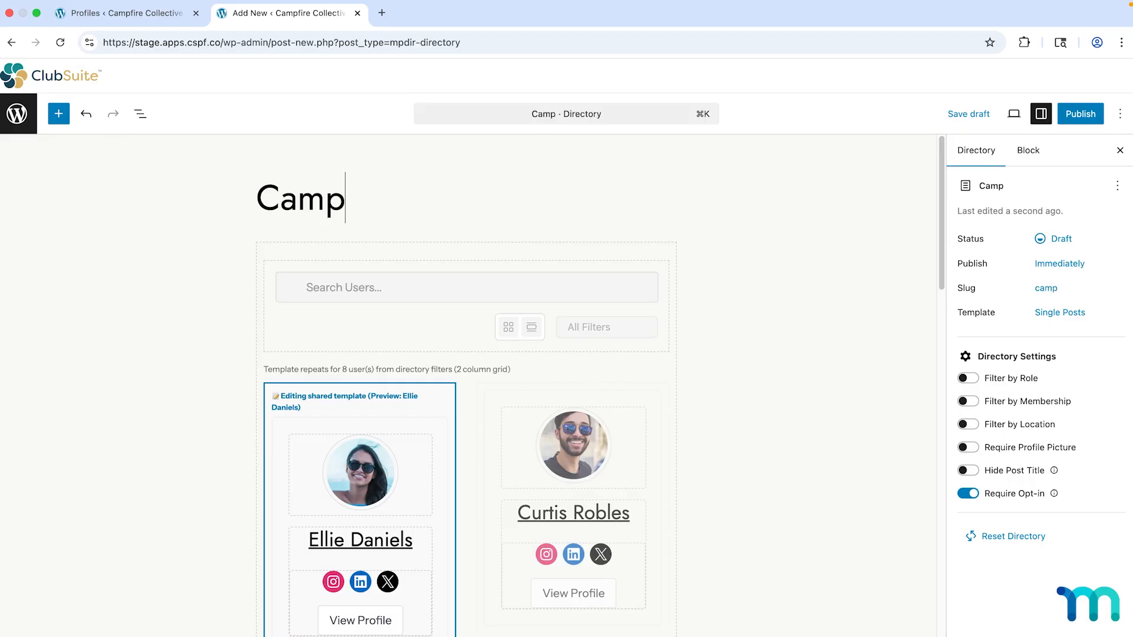
text(fire Collective )
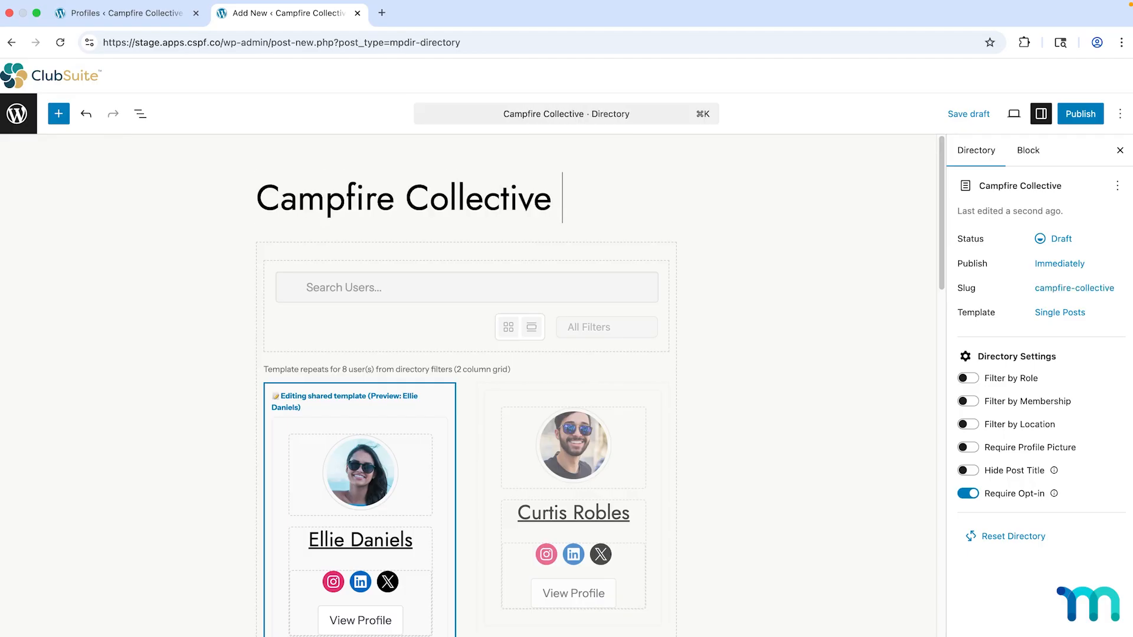
text(Trailblaz)
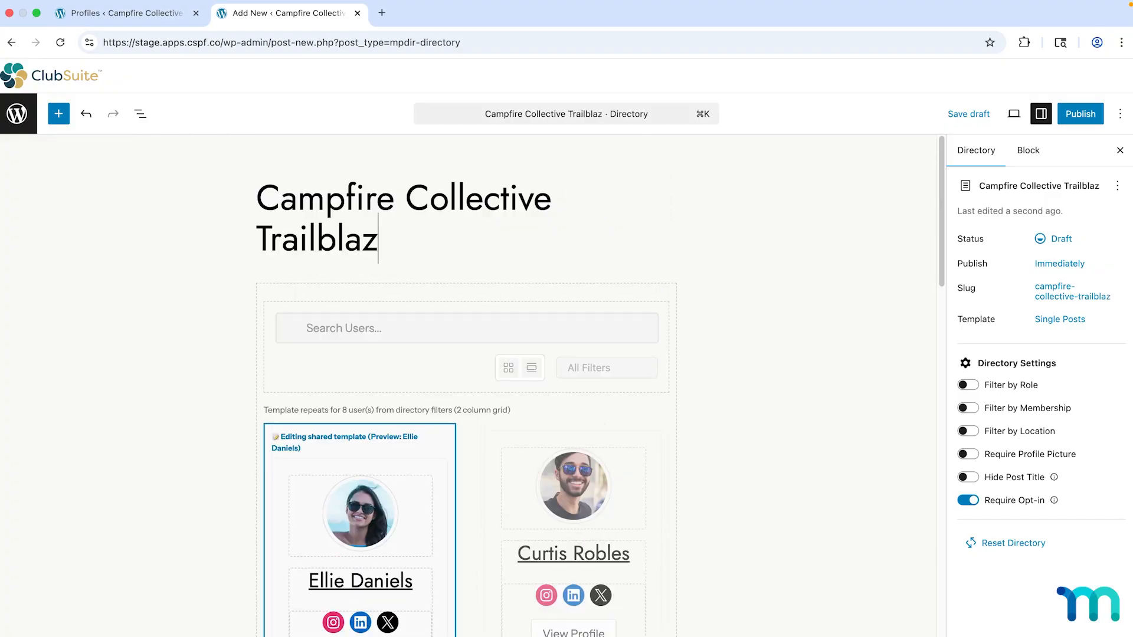
text(ers)
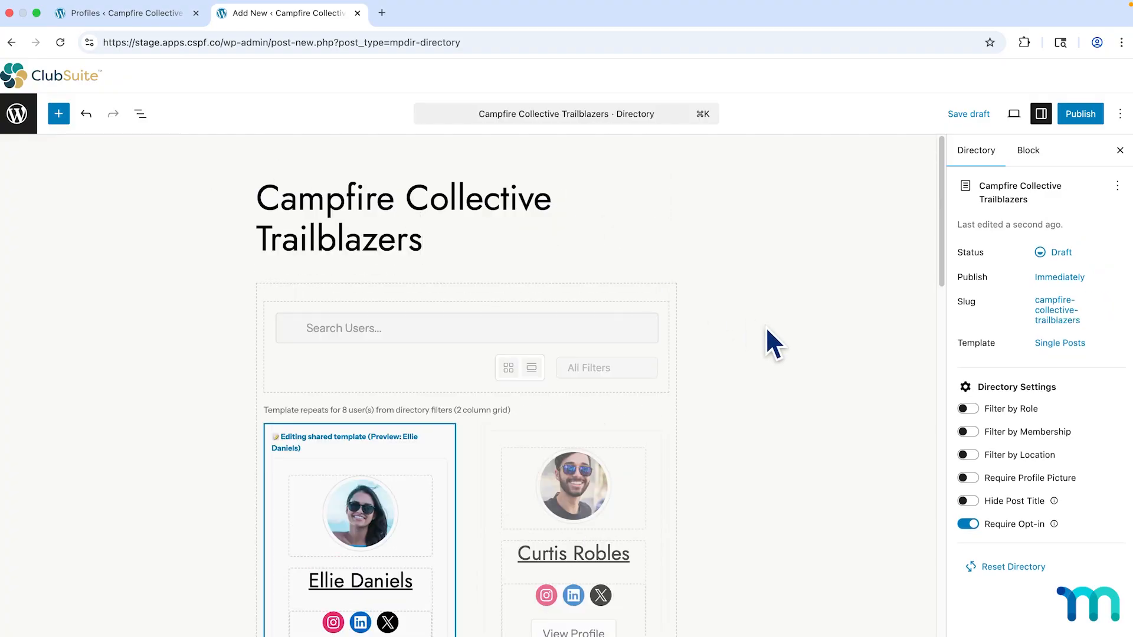
scroll(766, 327, down, 1)
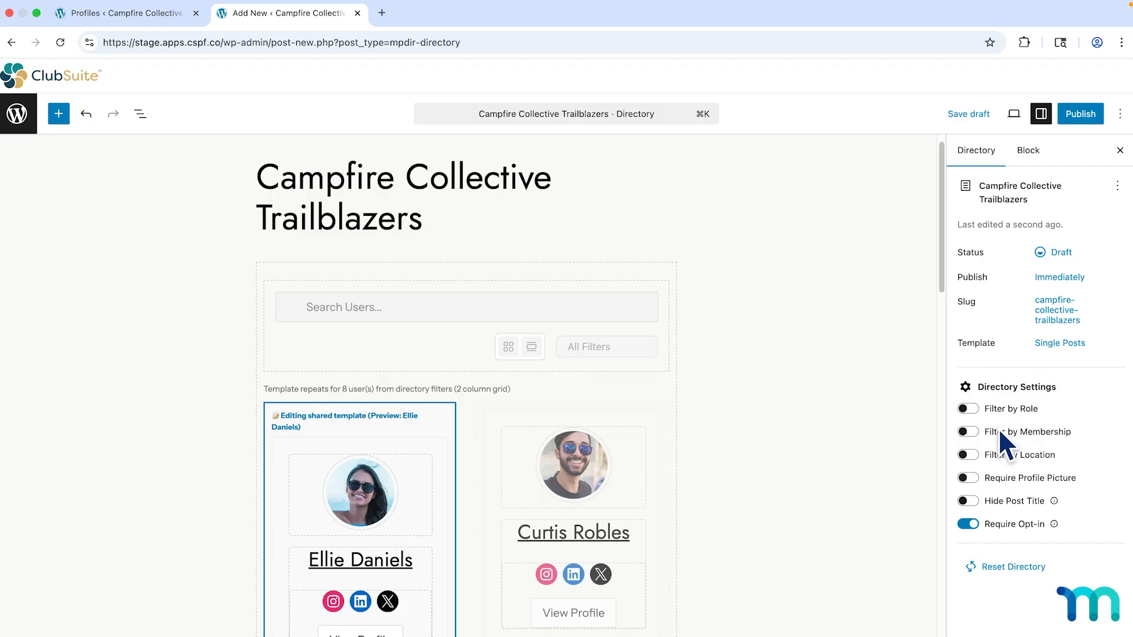
Turn on Filter by Membership in Directory Settings and tick the Trailblazer membership.
click(973, 431)
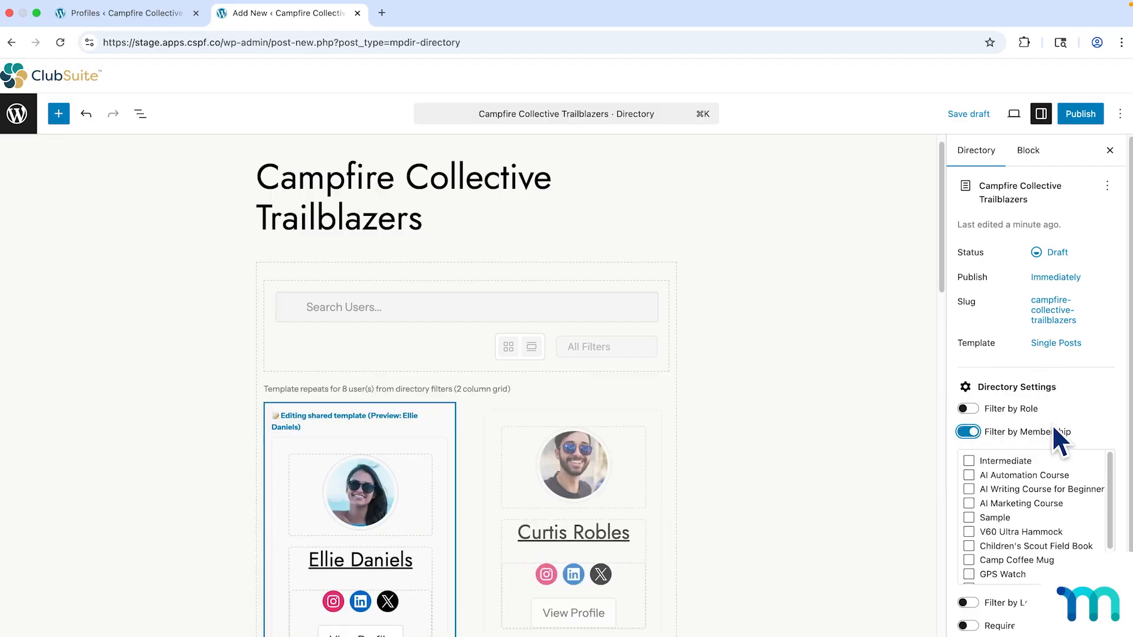
scroll(1110, 413, down, 1)
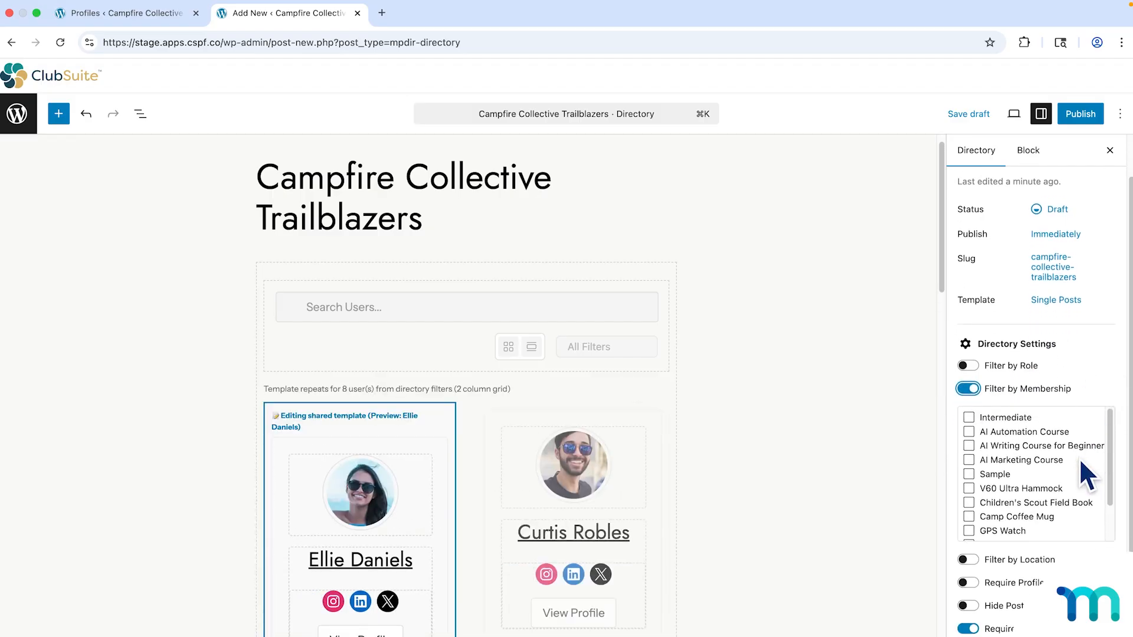
scroll(1080, 466, down, 1)
click(969, 502)
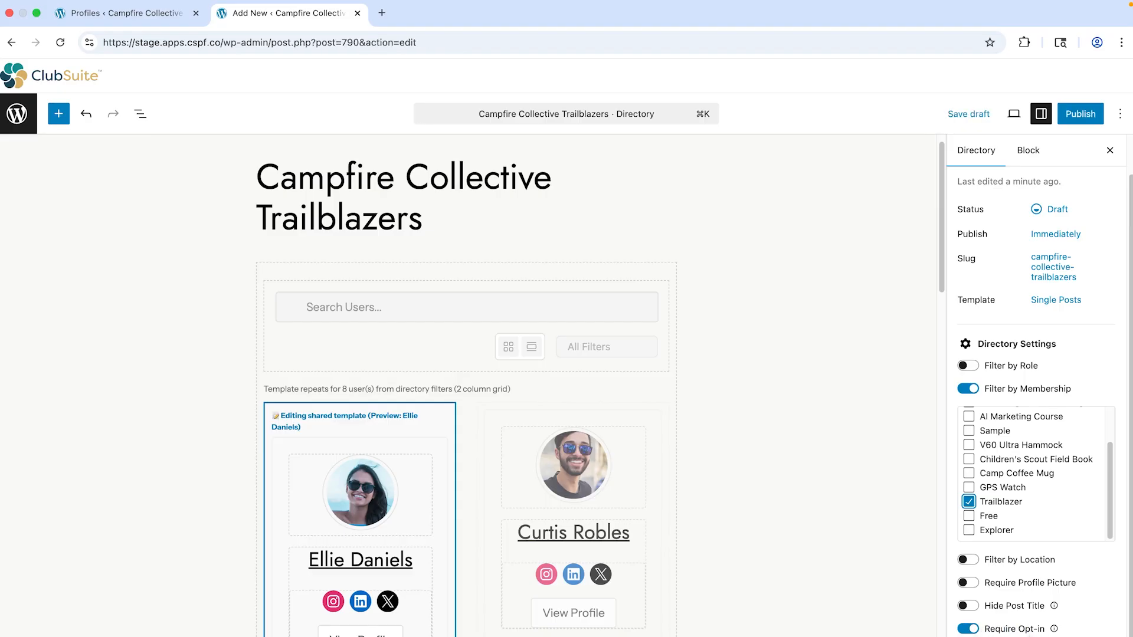
click(1029, 636)
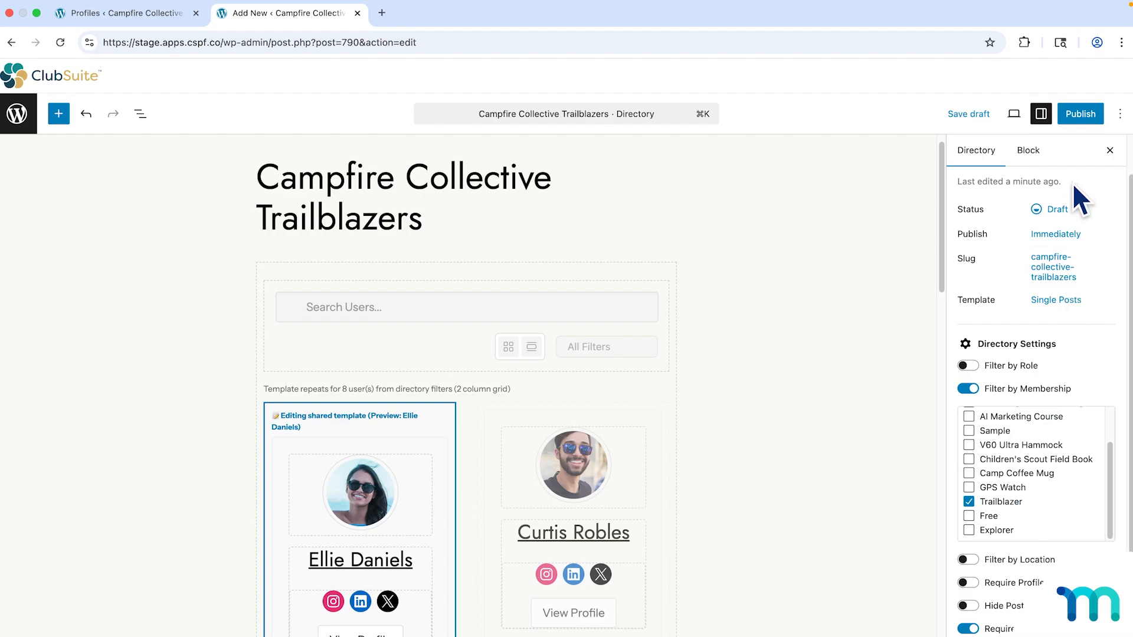
Publish the Campfire Collective Trailblazers directory, dismiss the confirmation and return to Directories.
click(1076, 121)
click(1082, 82)
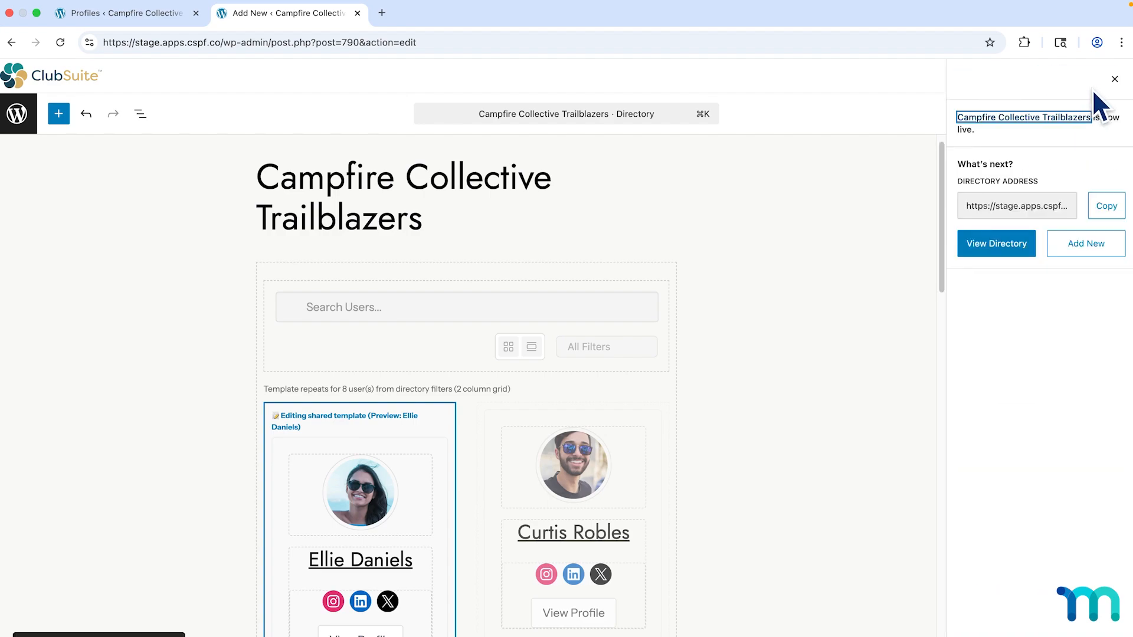
click(1115, 80)
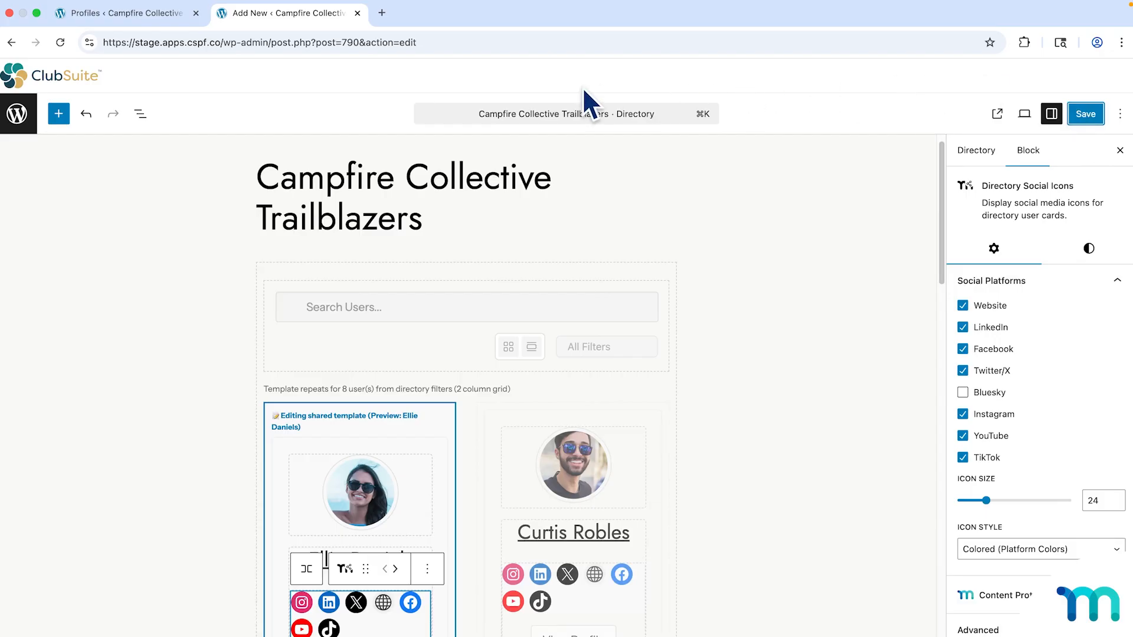
click(18, 115)
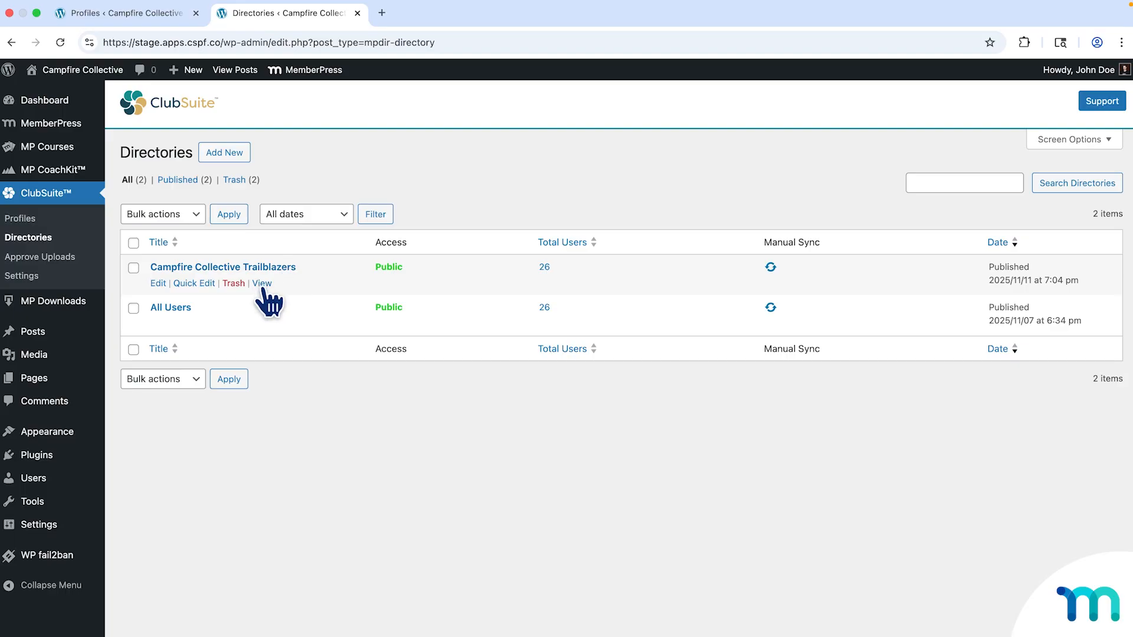
right_click(263, 284)
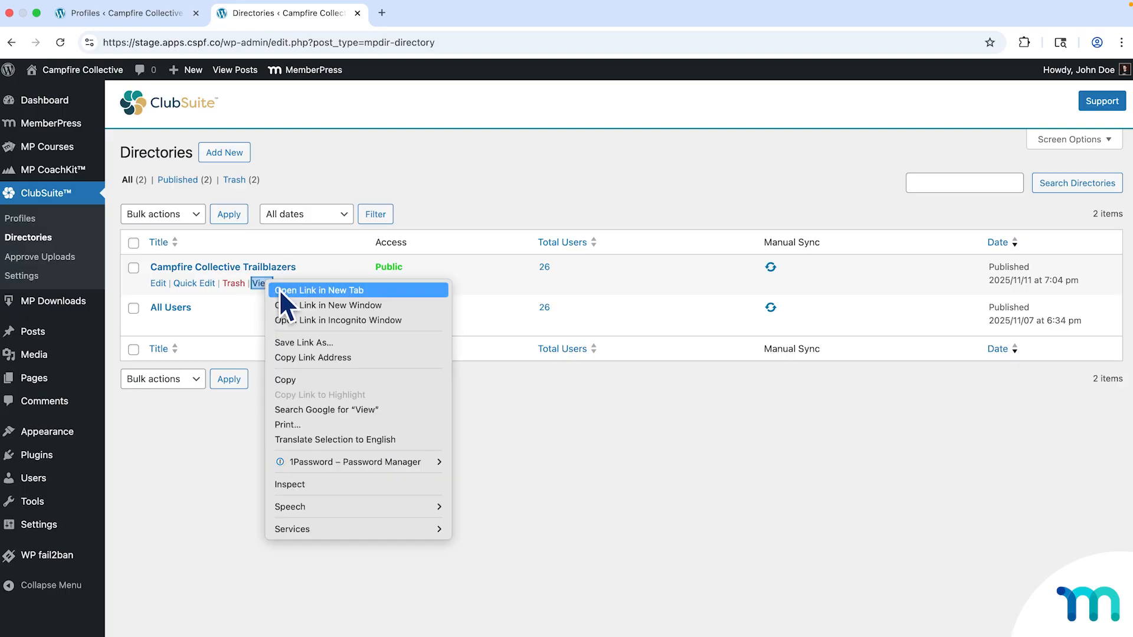
click(279, 289)
click(452, 14)
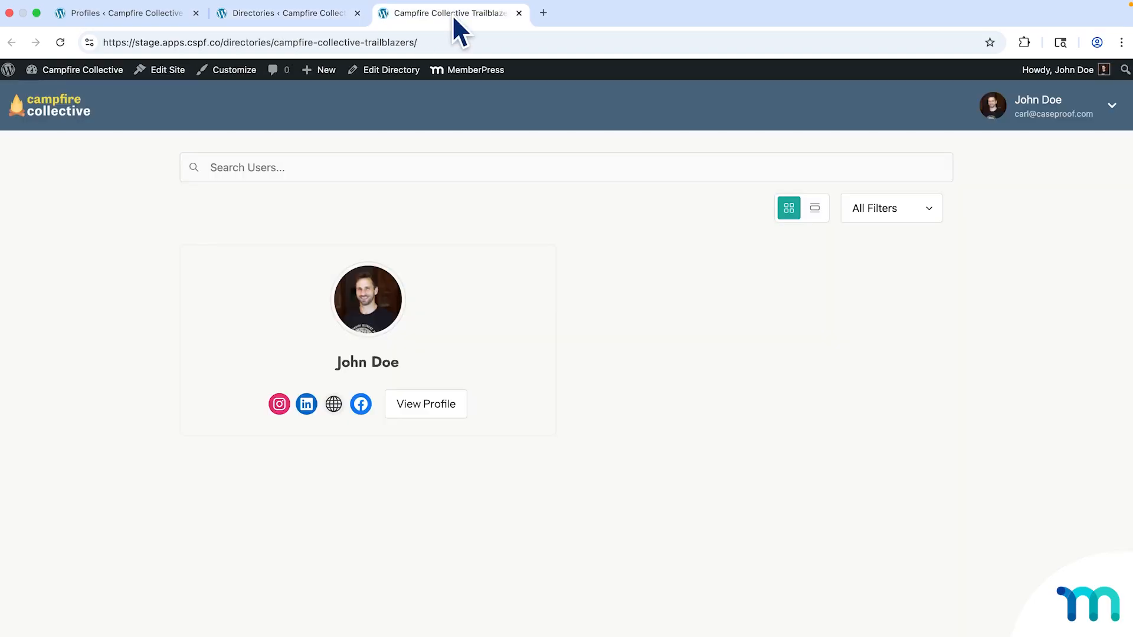
click(357, 41)
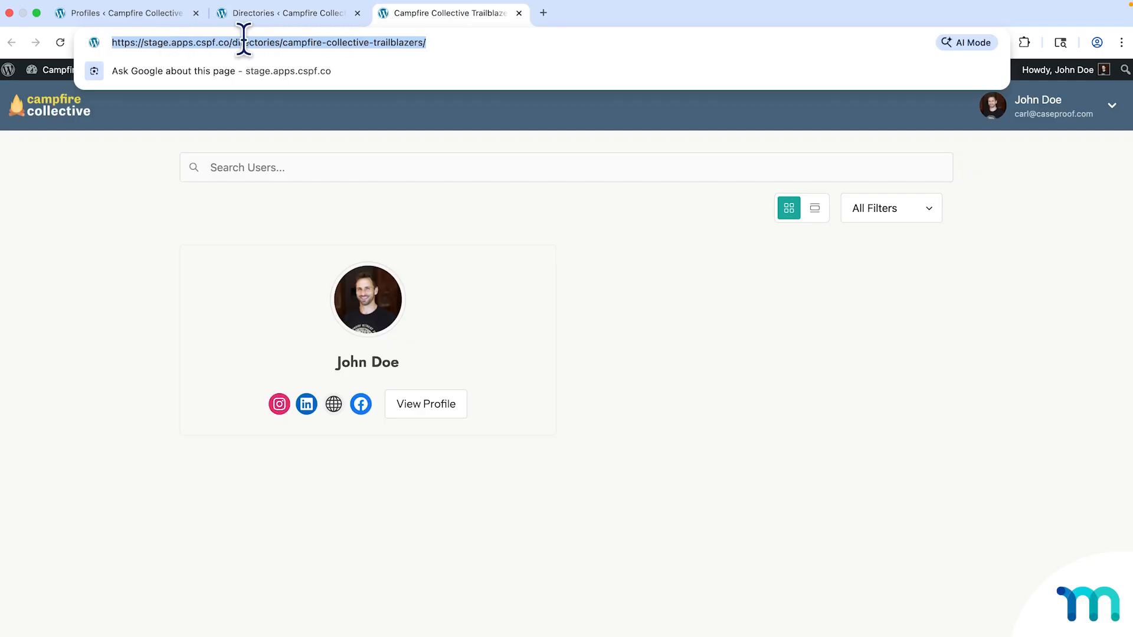
click(519, 13)
click(555, 173)
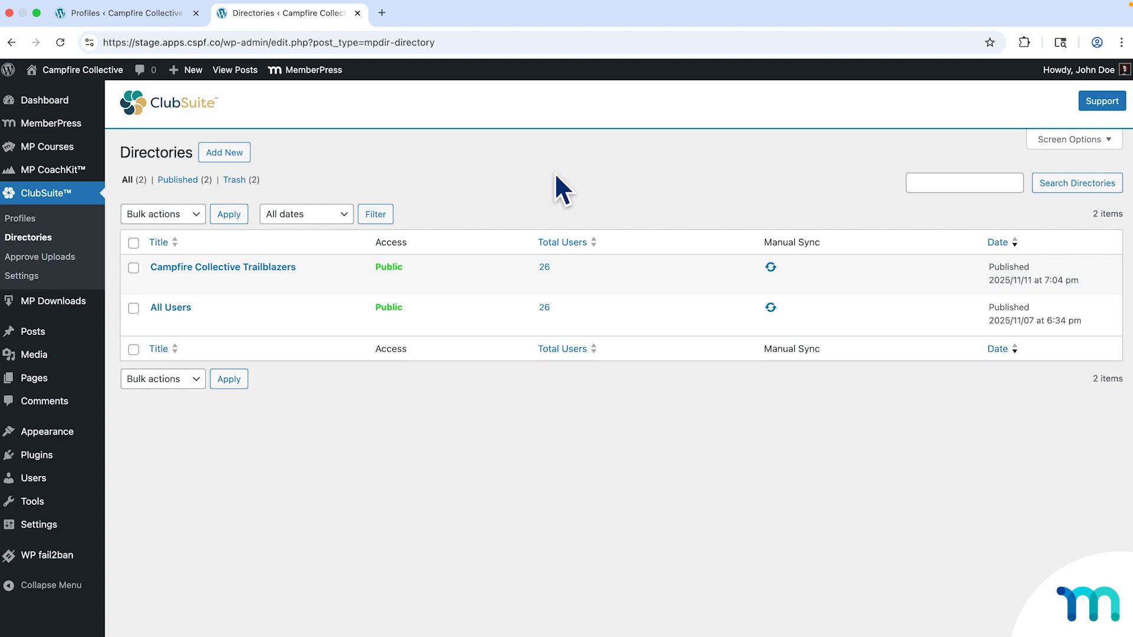
Open the public site in an incognito window and start the $19.99 Explorer plan sign-up.
mouse_move(83, 69)
right_click(72, 94)
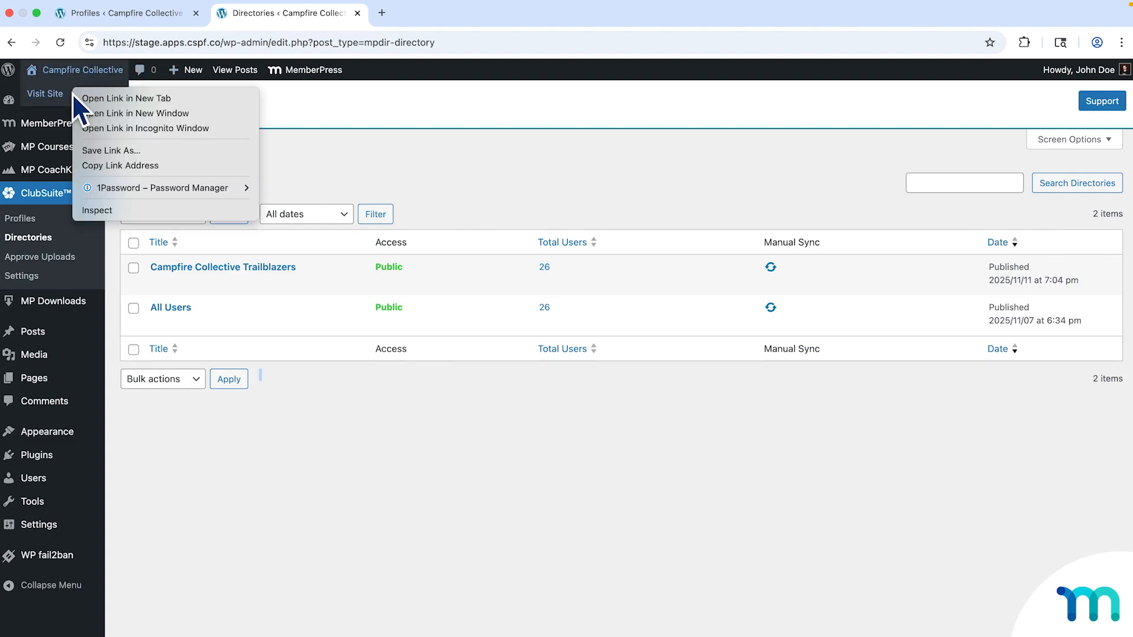
click(143, 130)
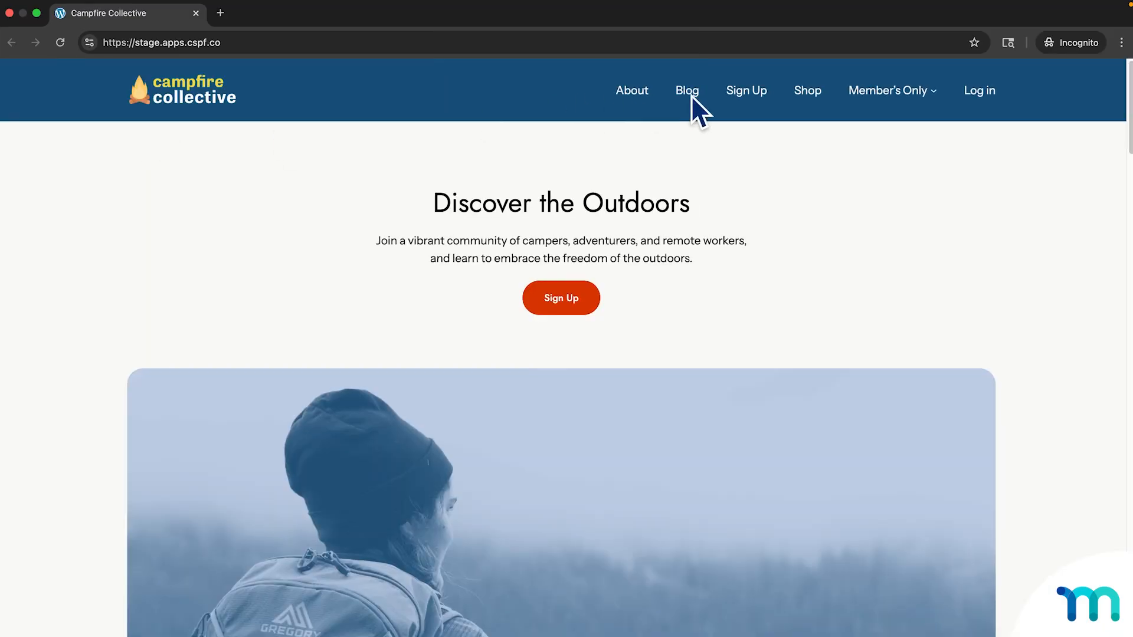
click(744, 93)
scroll(792, 209, down, 2)
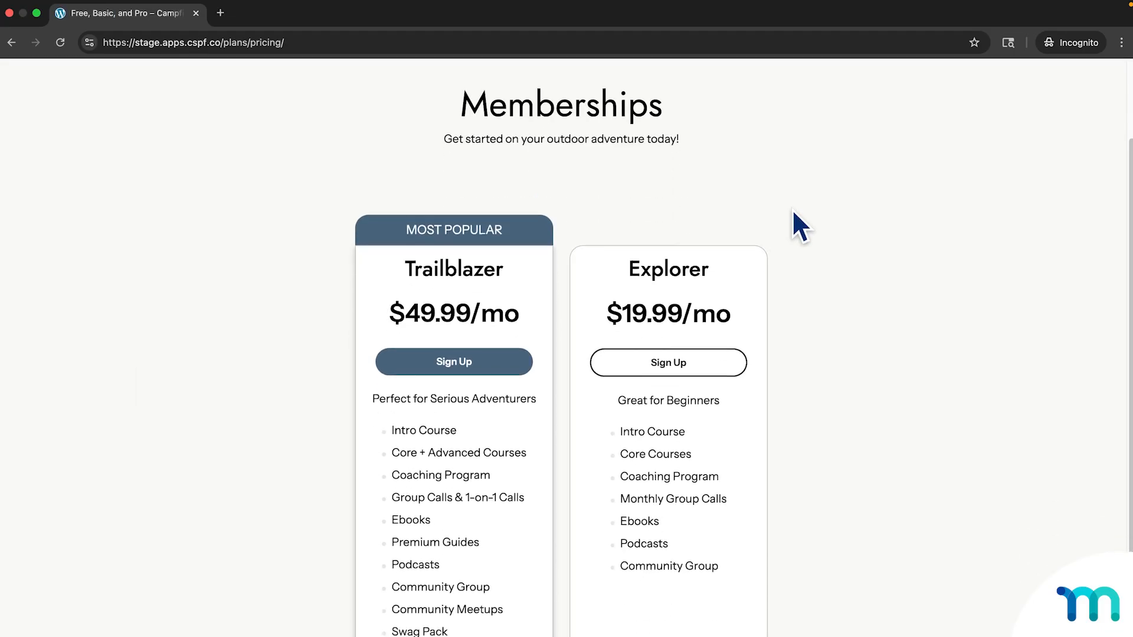
scroll(791, 210, down, 1)
scroll(790, 207, up, 1)
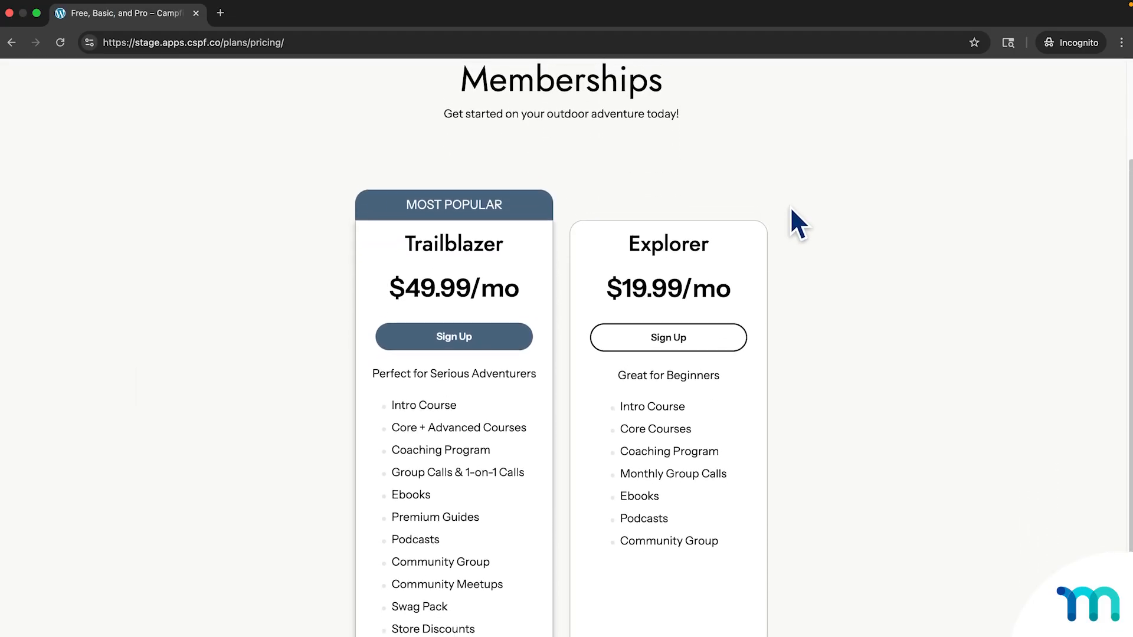
scroll(790, 208, up, 1)
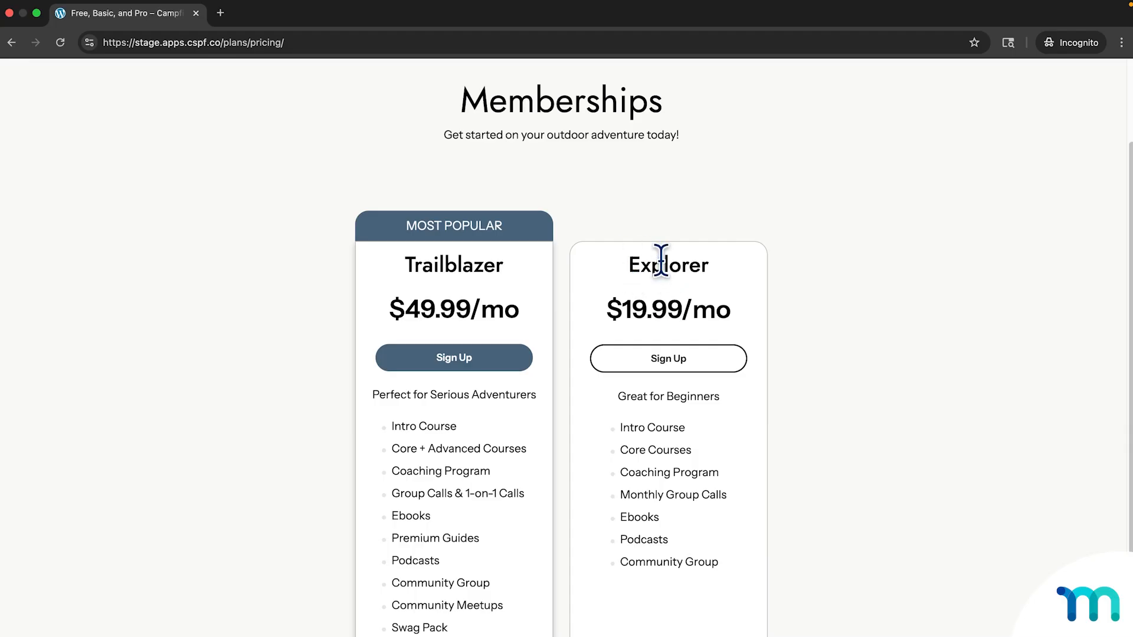
click(722, 355)
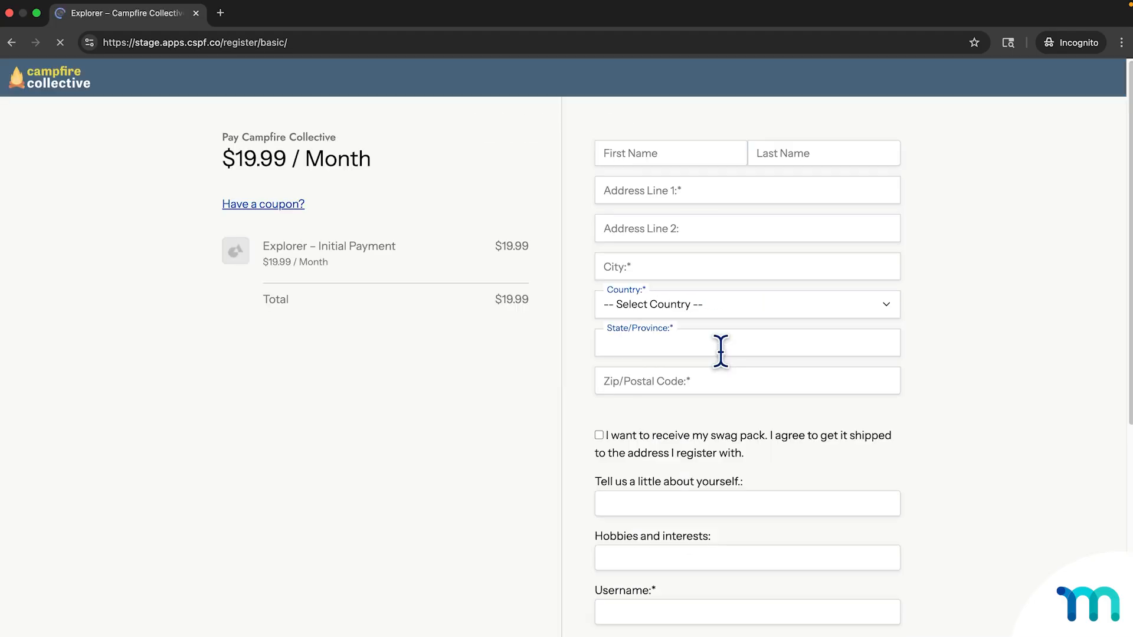
Fill in the member's first and last name and full billing address.
click(703, 154)
key(Tab)
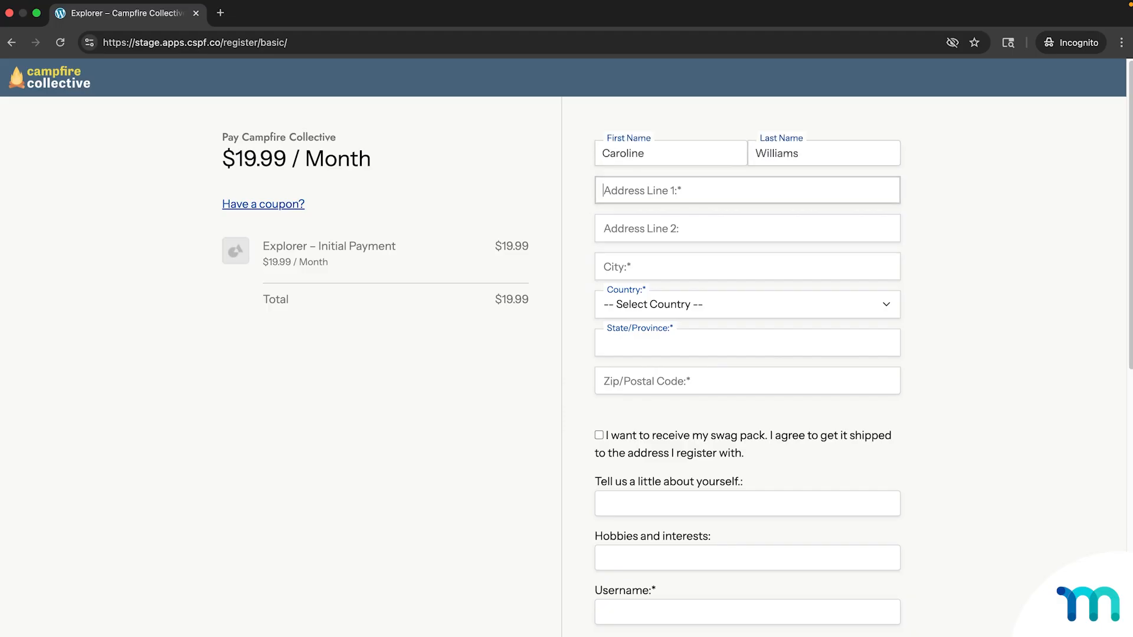
key(Tab)
text(Omaha)
key(Tab)
text(United States)
key(Tab)
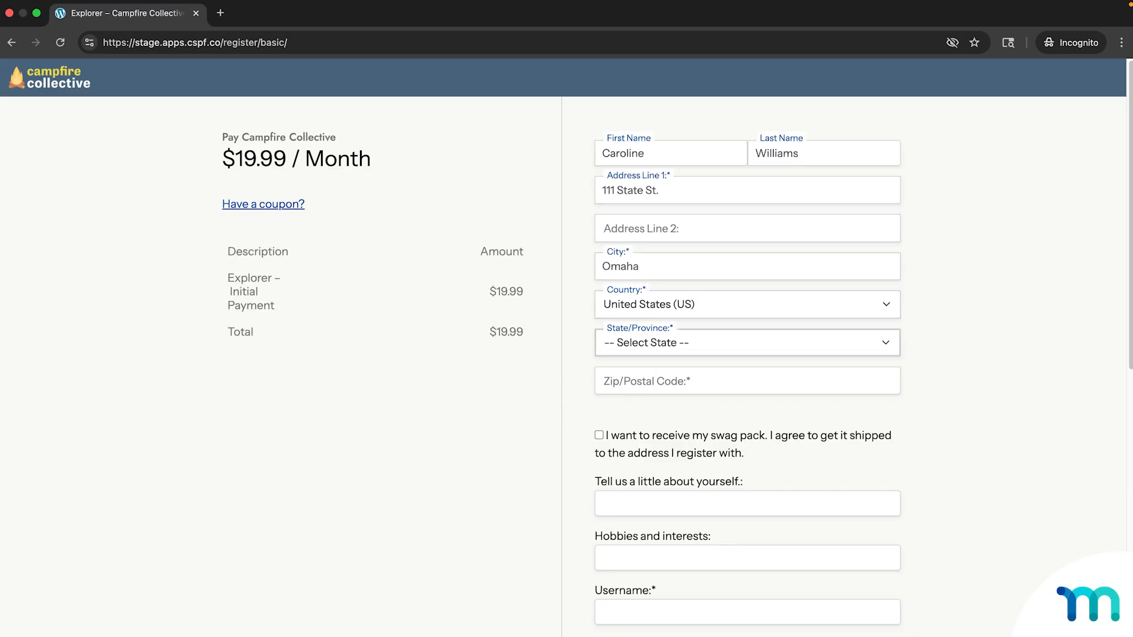
text(Nebraska)
key(Tab)
text(90210)
Write the member's short bio and list hobbies 'Hiking, cooking, camping, Spanish.'.
scroll(869, 354, down, 5)
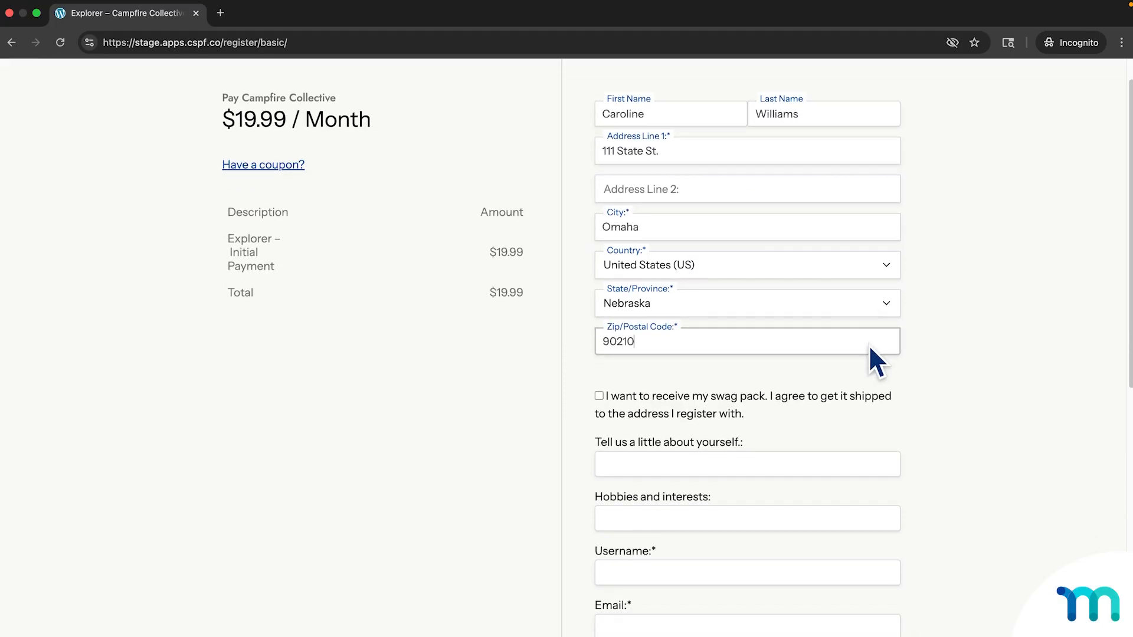
scroll(766, 229, down, 1)
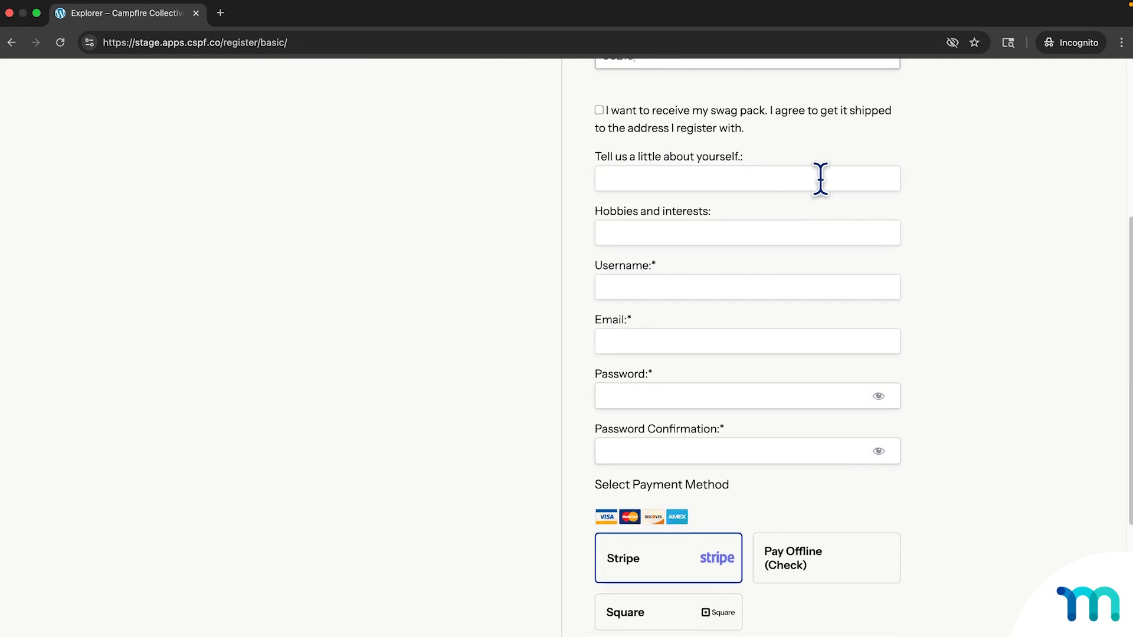
click(870, 177)
text(I'm)
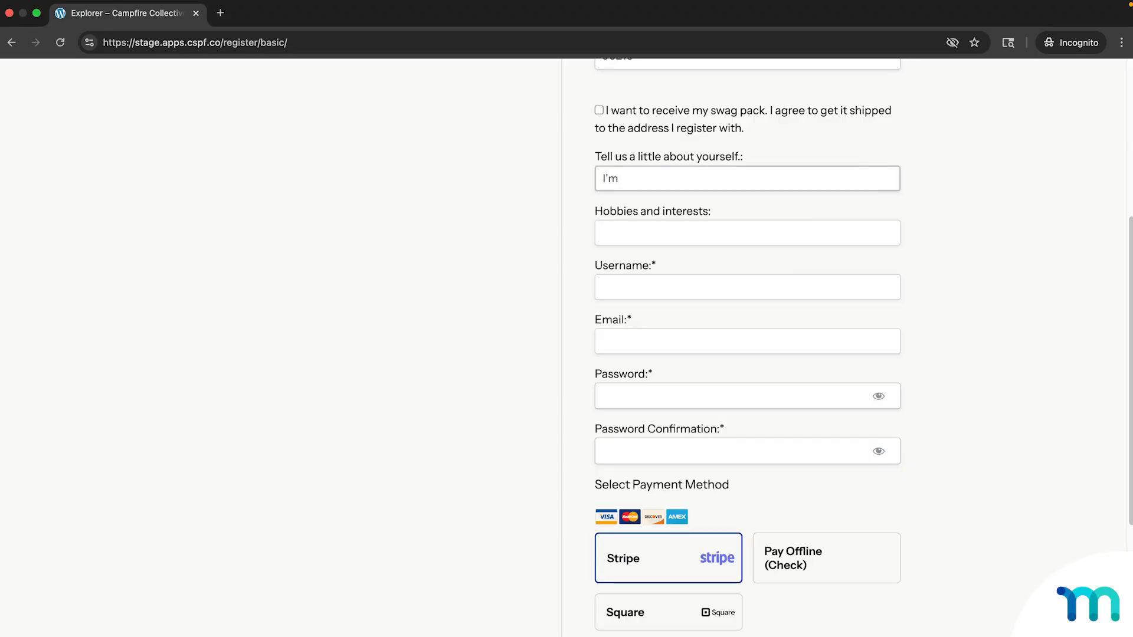
text( a Spanish teacher living in the Paci)
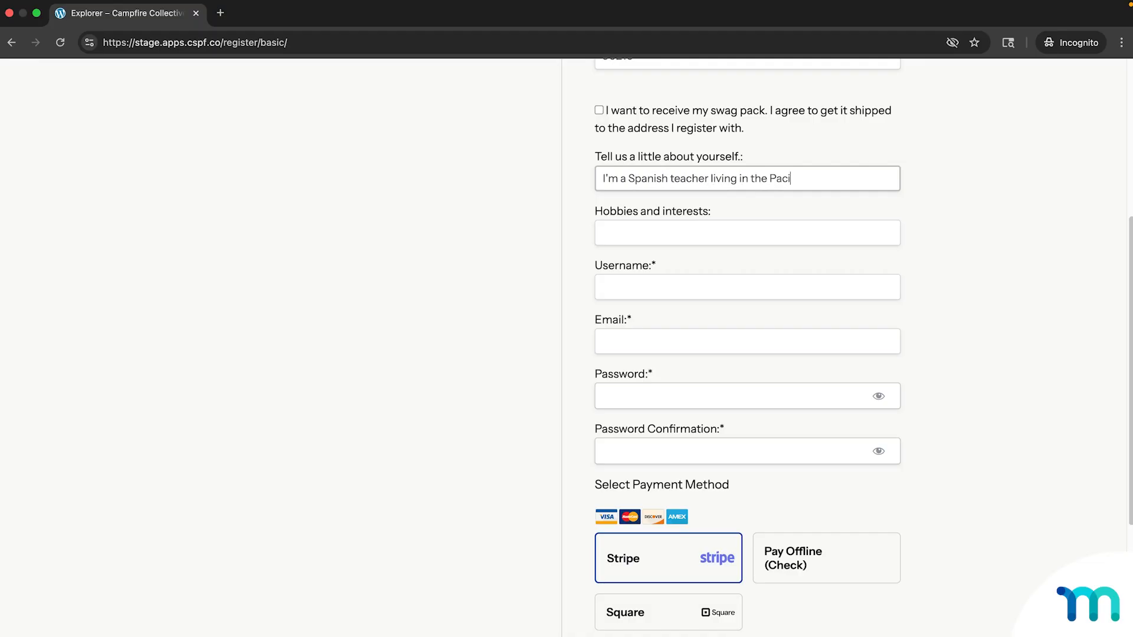
text(hwest. I love hiking, c)
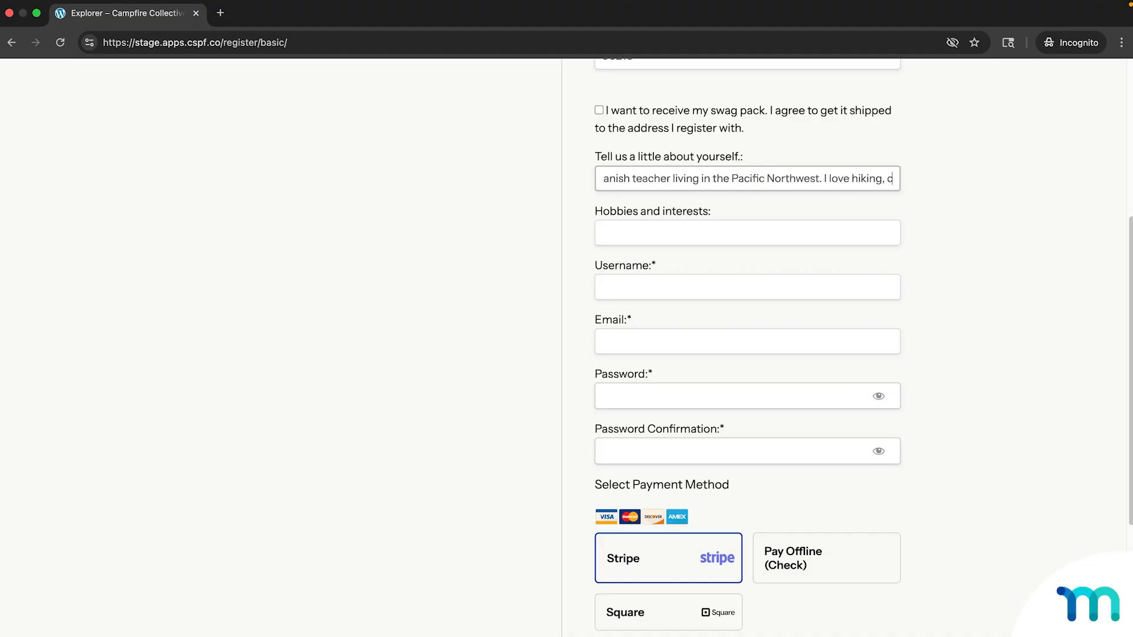
text(ooking, a)
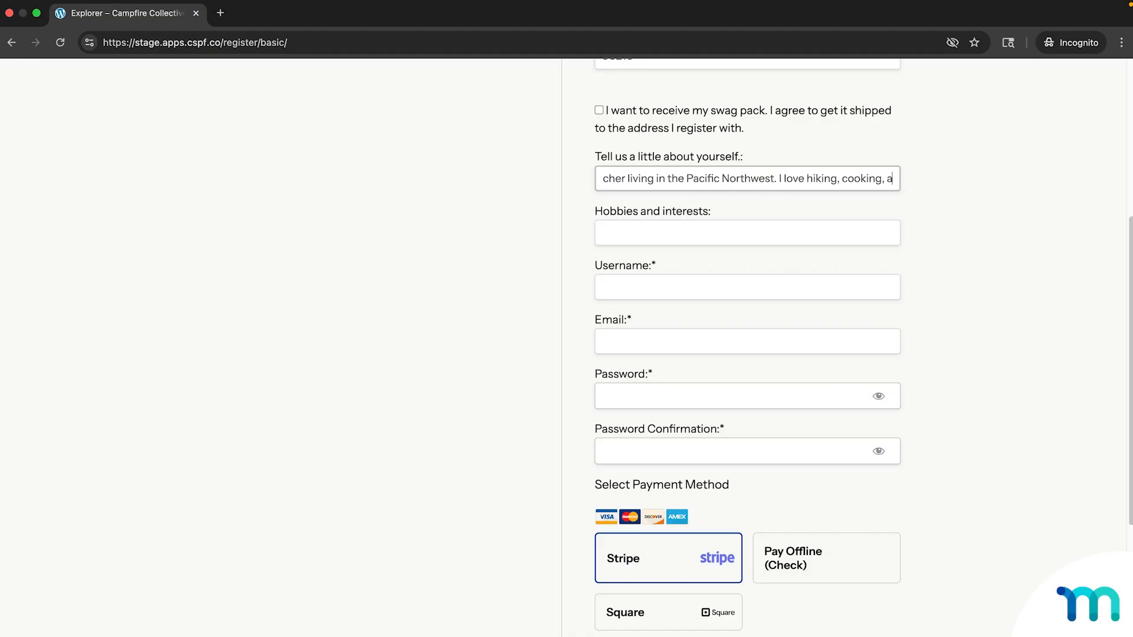
text(nd running and)
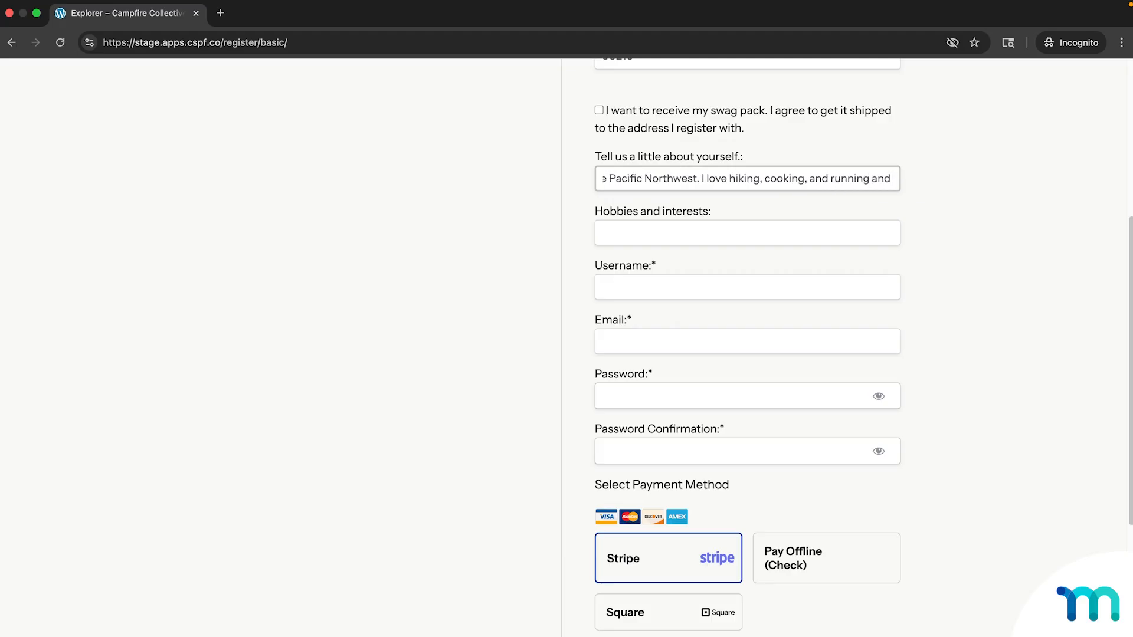
text( am looking to c)
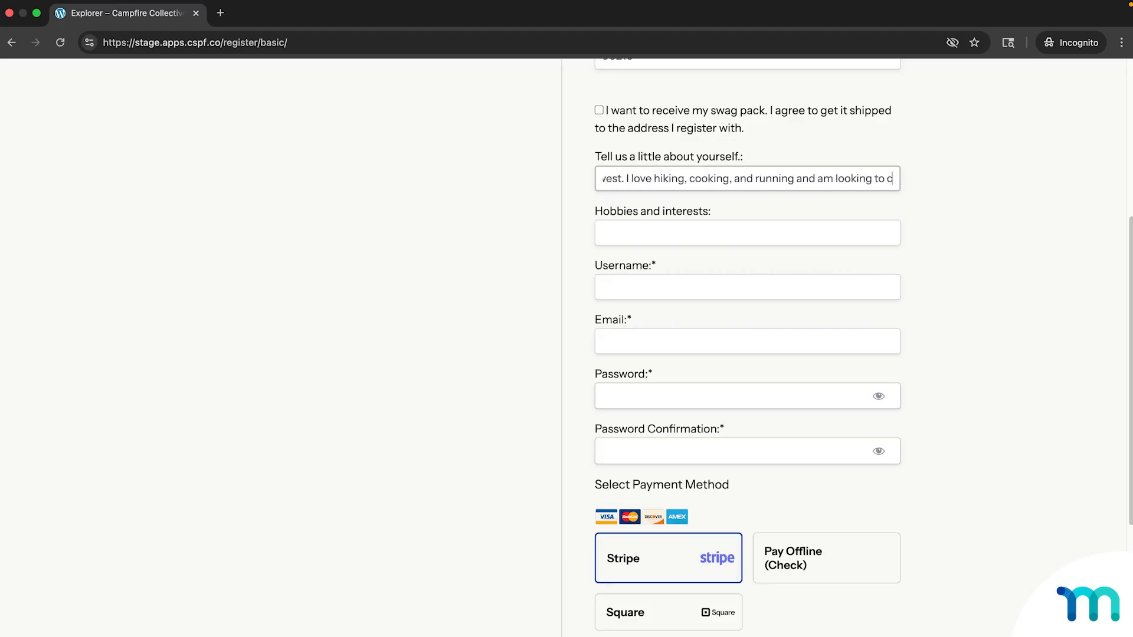
text(onnect with likemin)
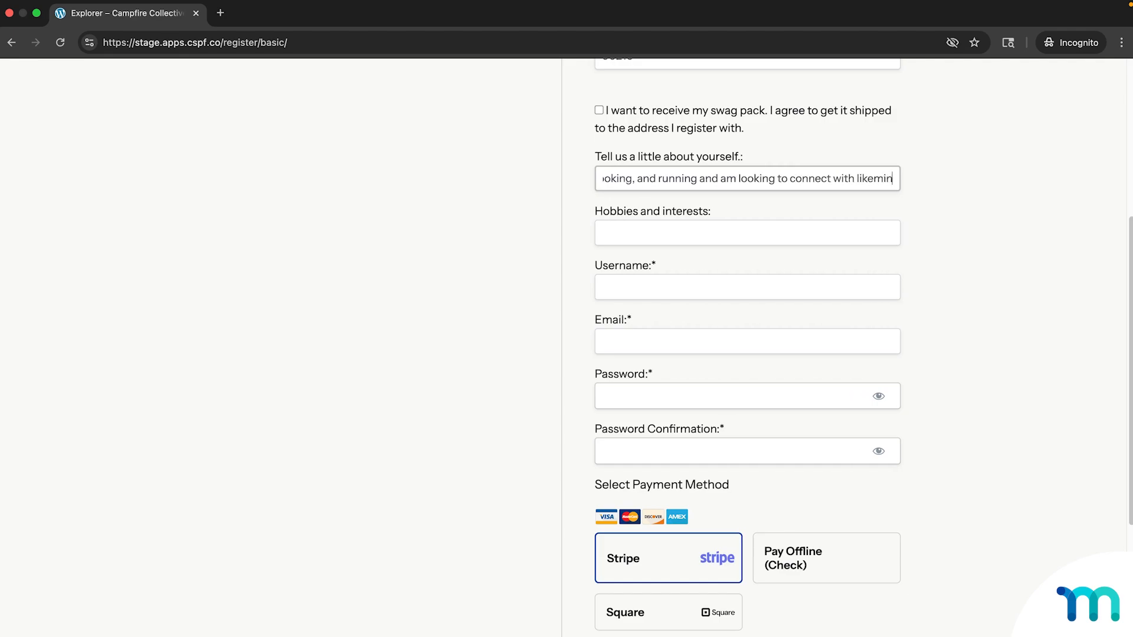
text(ded outdoorsy people!)
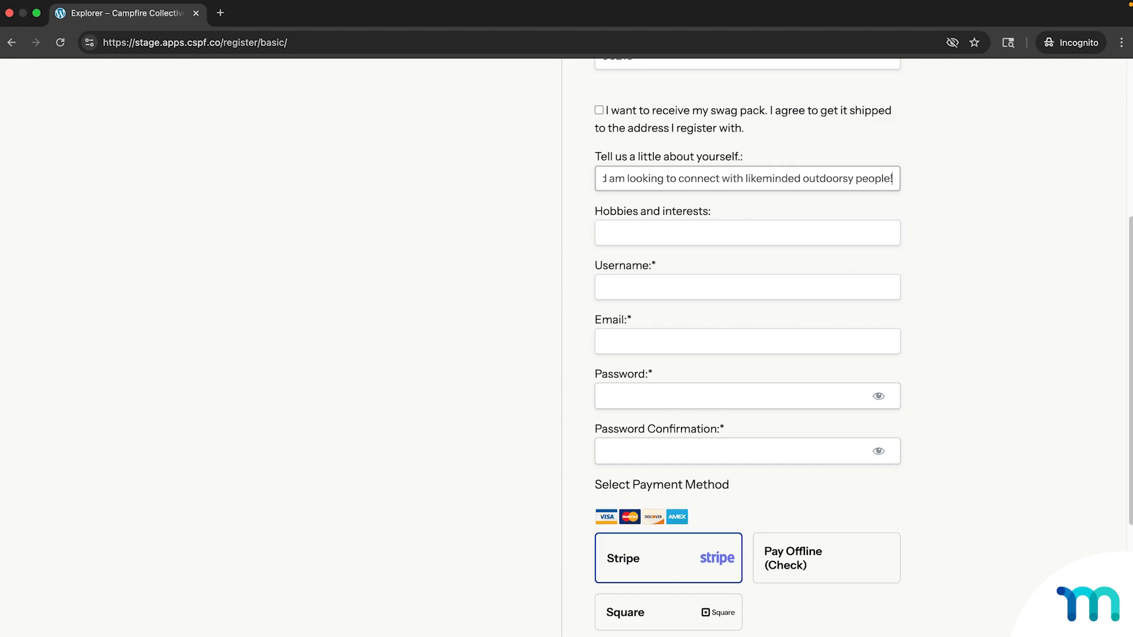
click(871, 230)
text(Hiking)
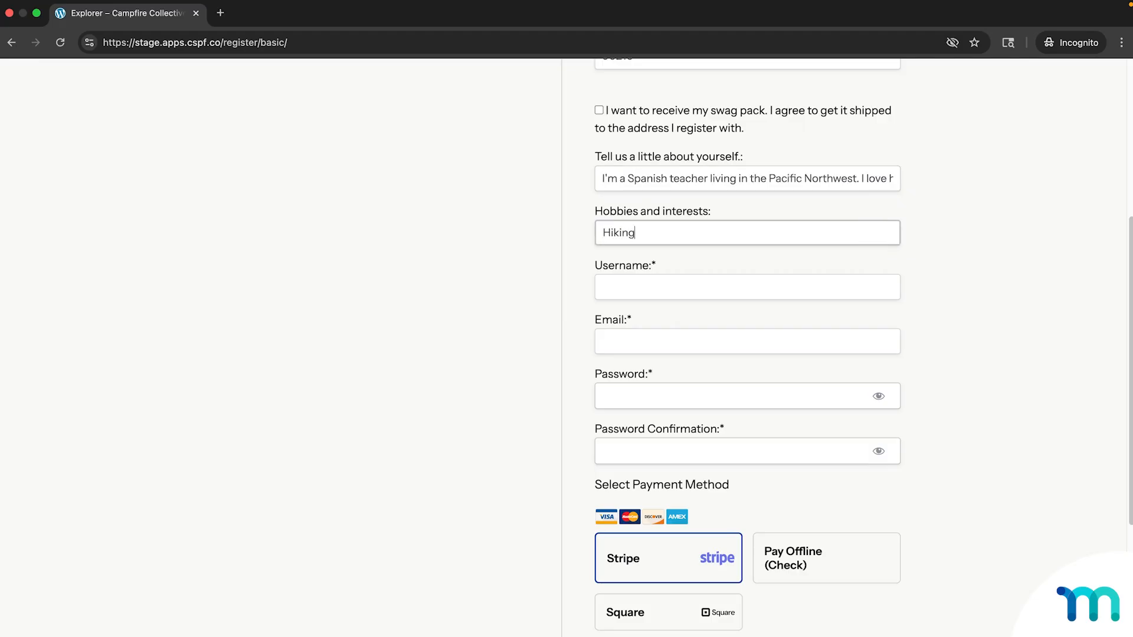
text(, cooking, camping, Spanish)
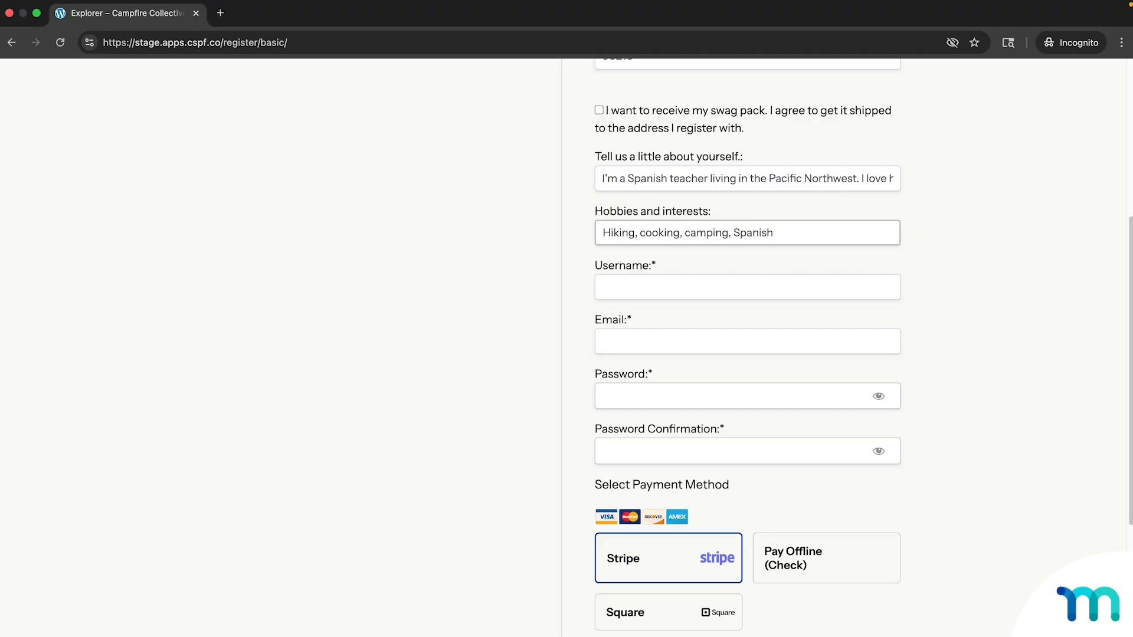
text(.)
Enter the member's username, e-mail address, and the password with its confirmation.
click(859, 288)
key(Tab)
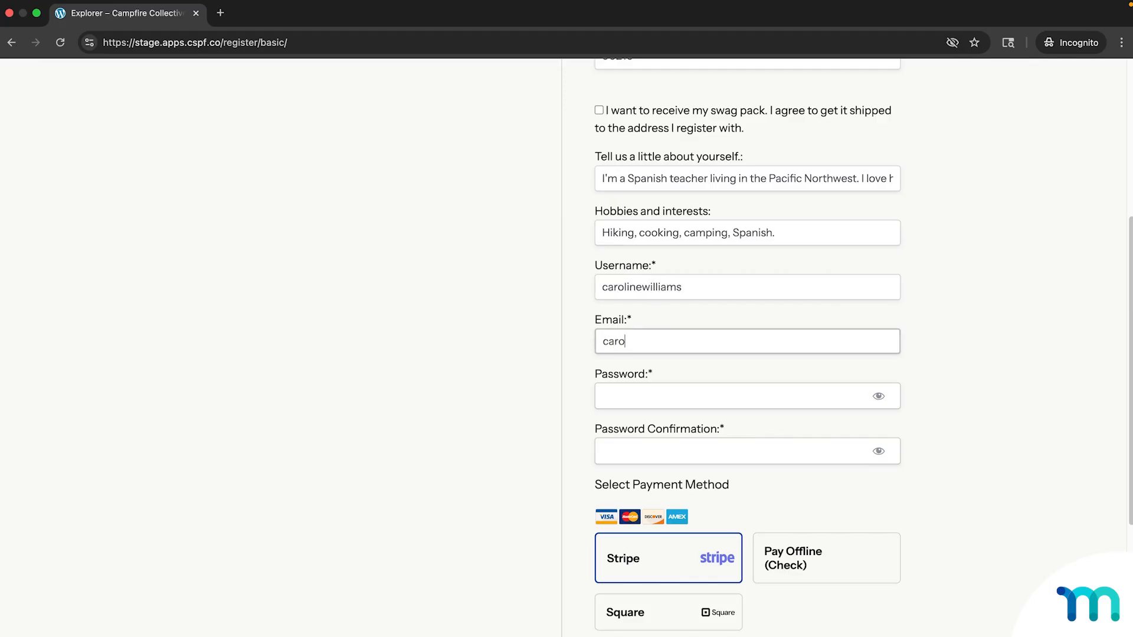
key(Tab)
text(*******)
key(Tab)
text(*******)
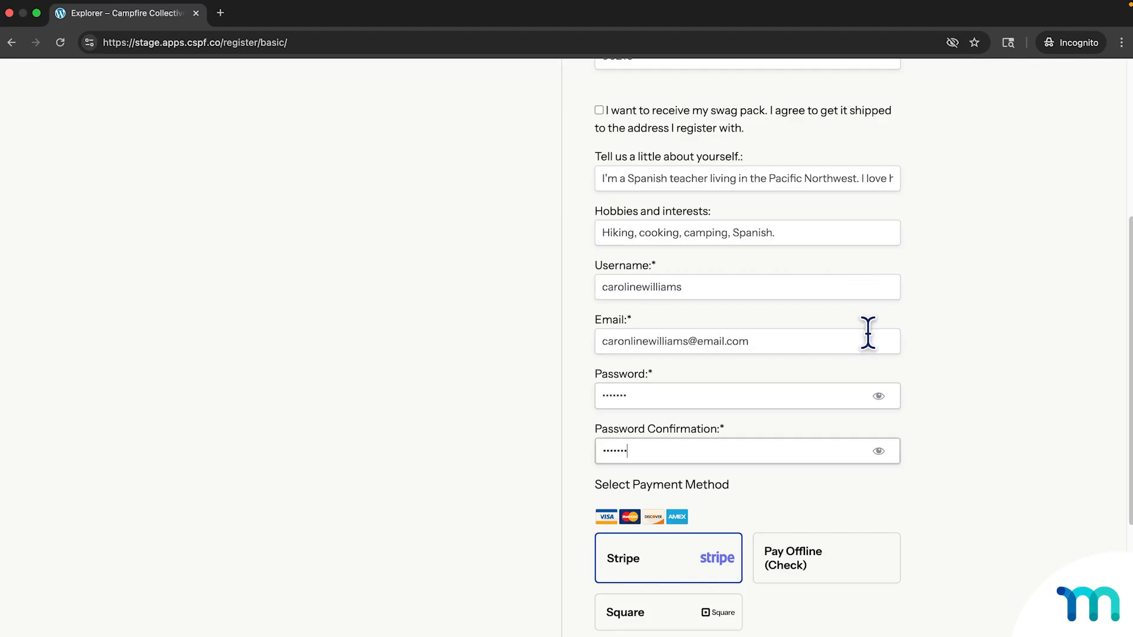
scroll(909, 391, down, 6)
Enter the test card's number, expiry and CVC, accept the privacy policy and submit.
click(769, 369)
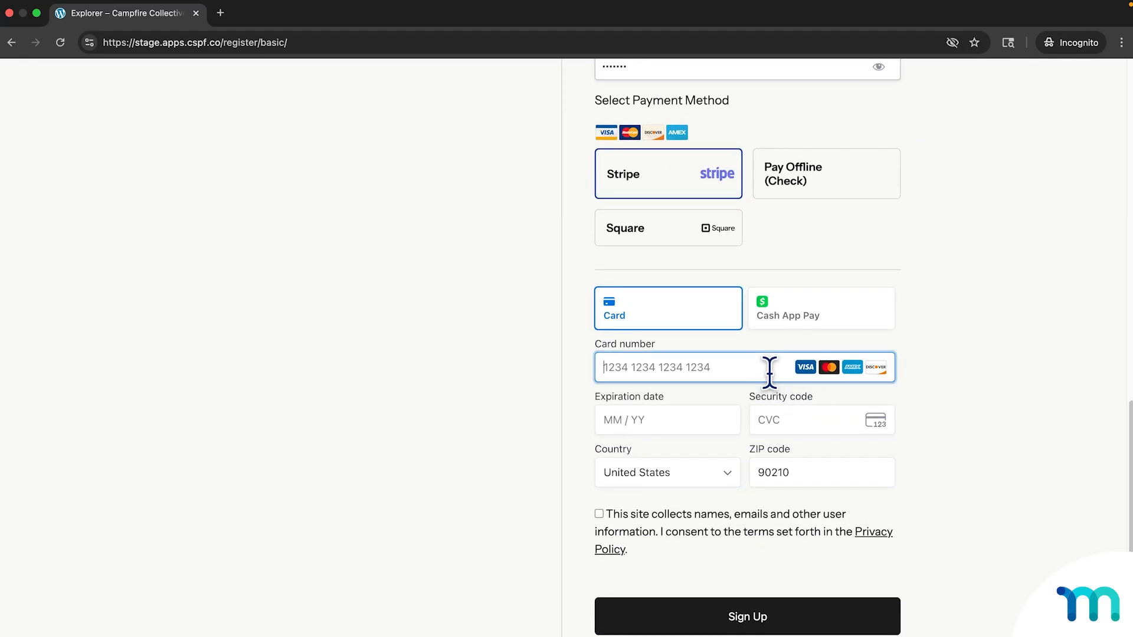
text(4242 4242 424242421229123)
click(719, 519)
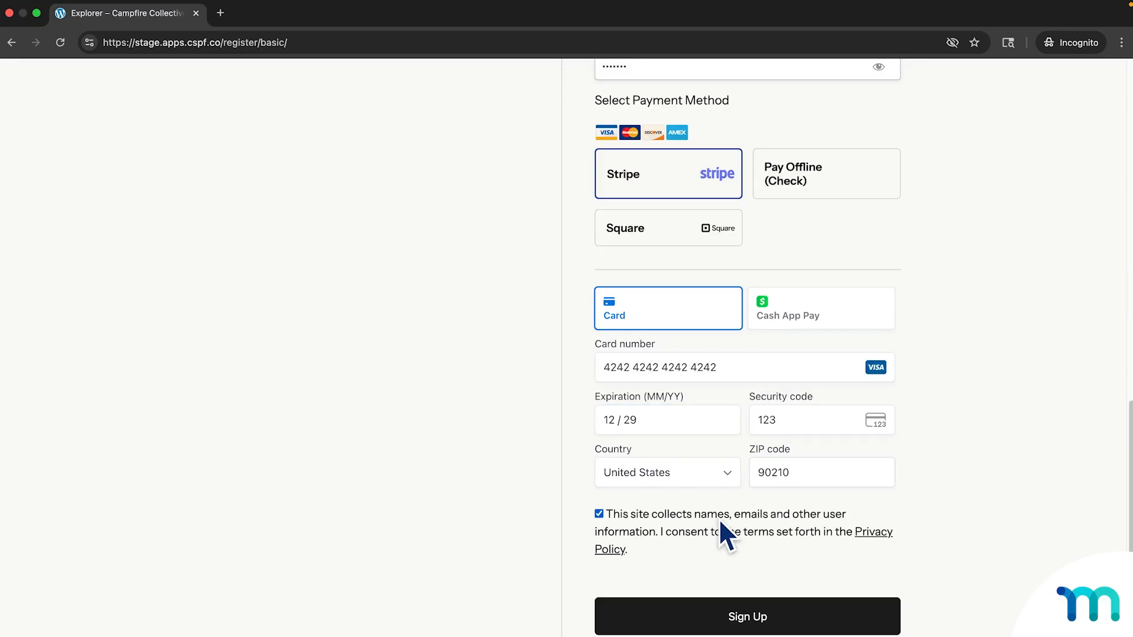
click(758, 616)
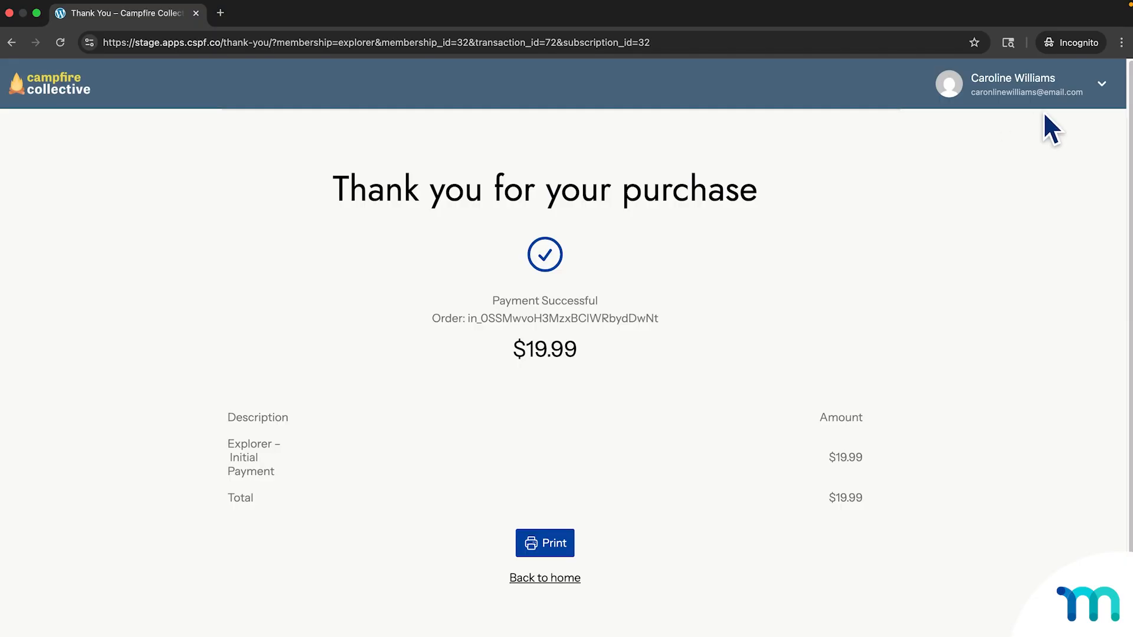
Open the Account page from the member's profile dropdown in the header.
click(1068, 101)
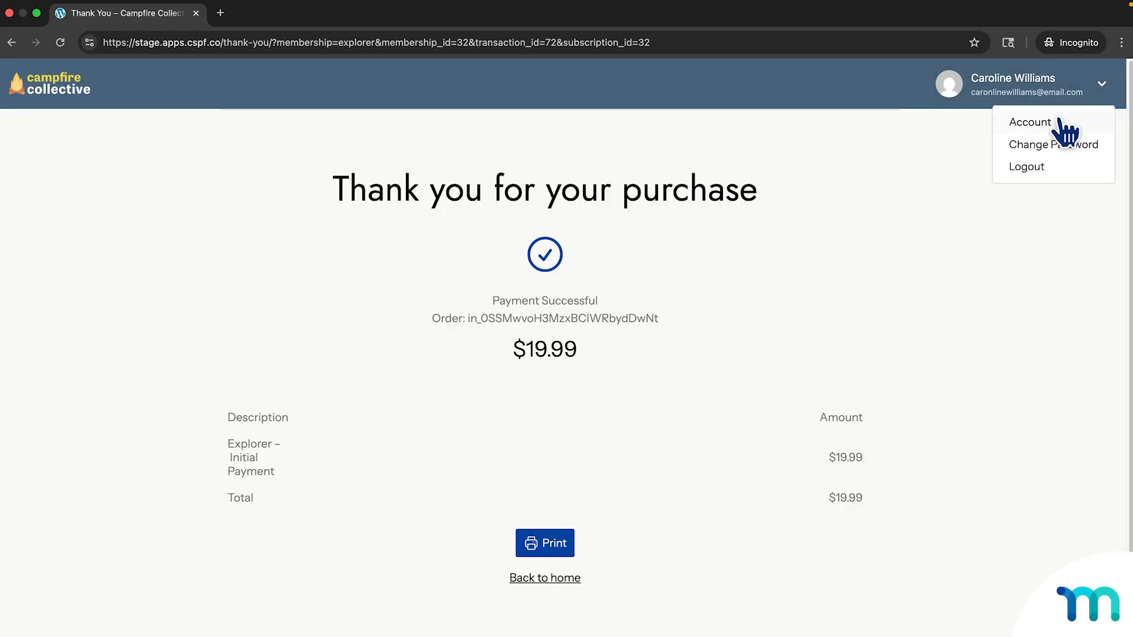
click(1058, 120)
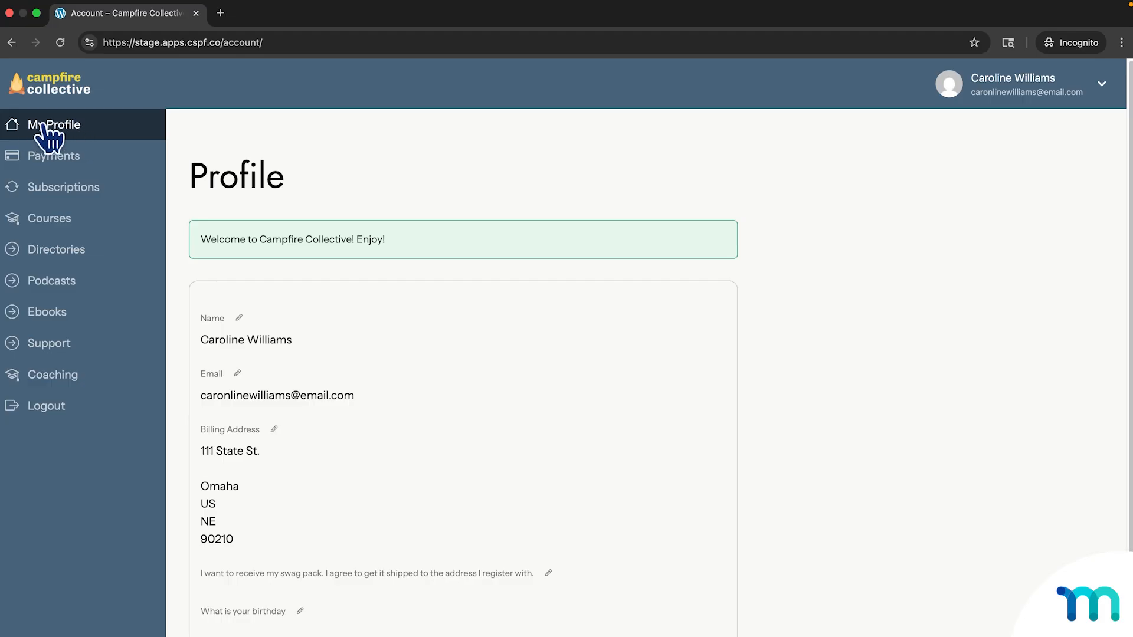
scroll(522, 230, down, 3)
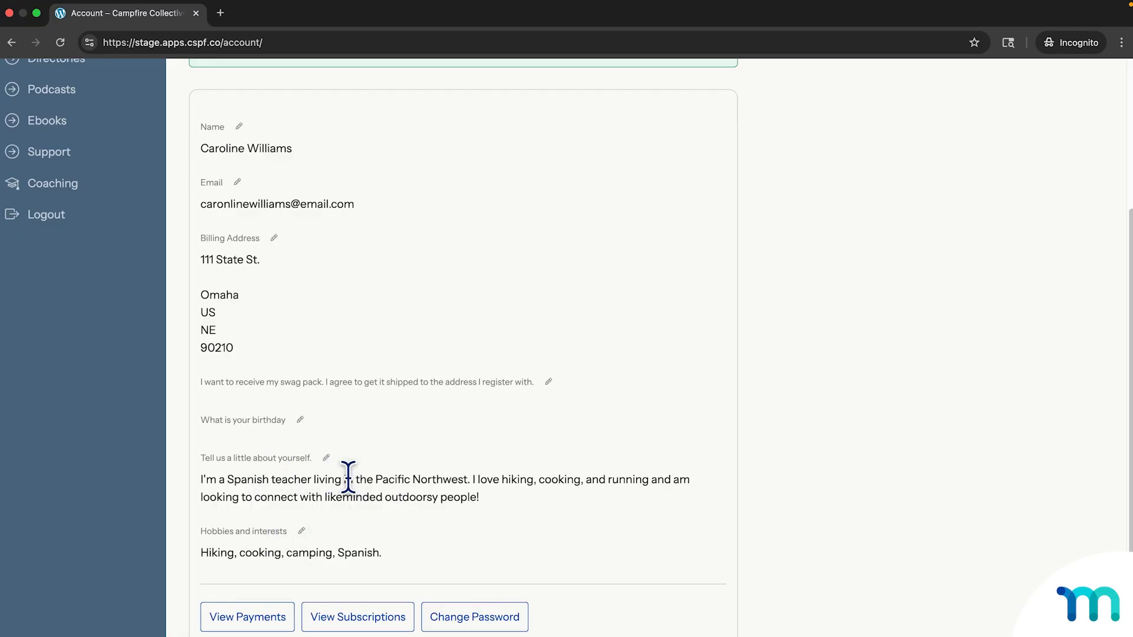
click(303, 531)
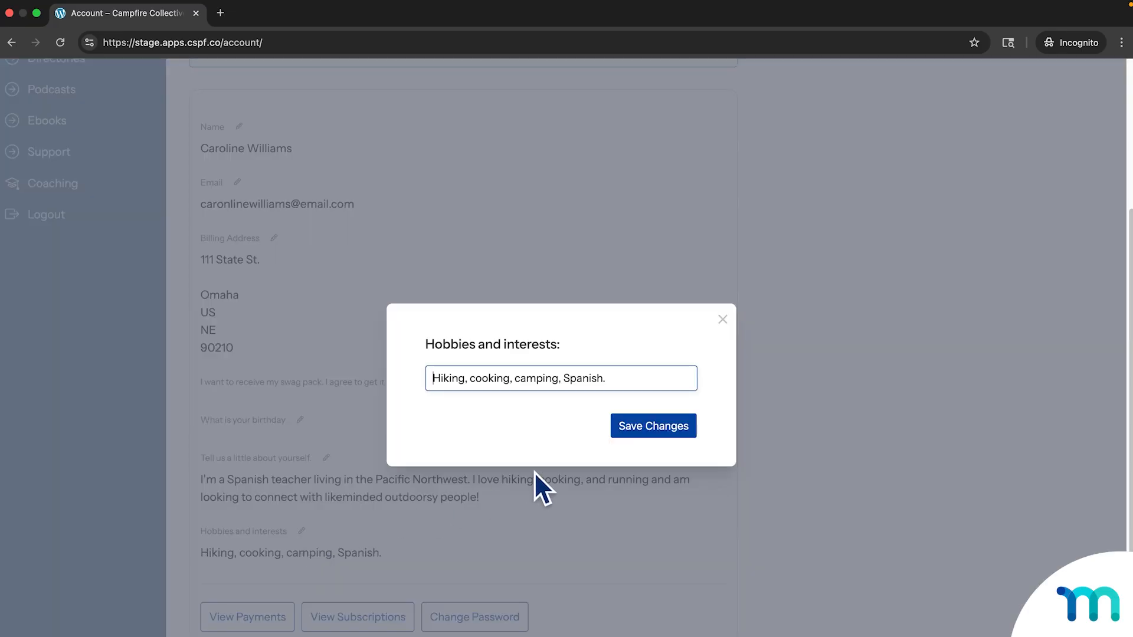
click(725, 320)
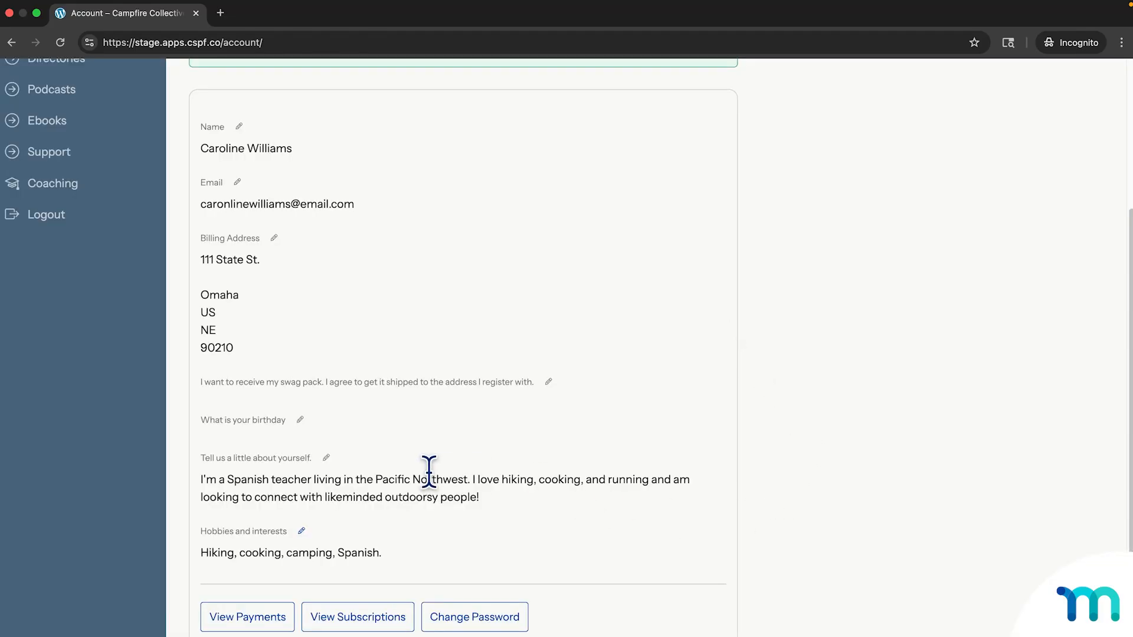
click(326, 458)
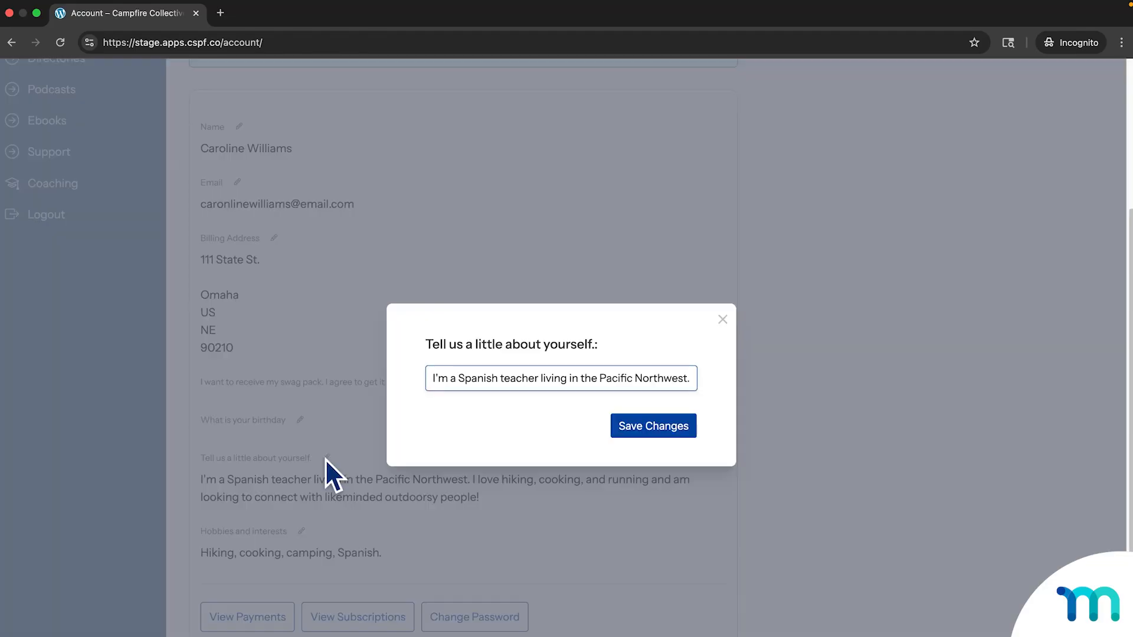
click(516, 379)
click(579, 378)
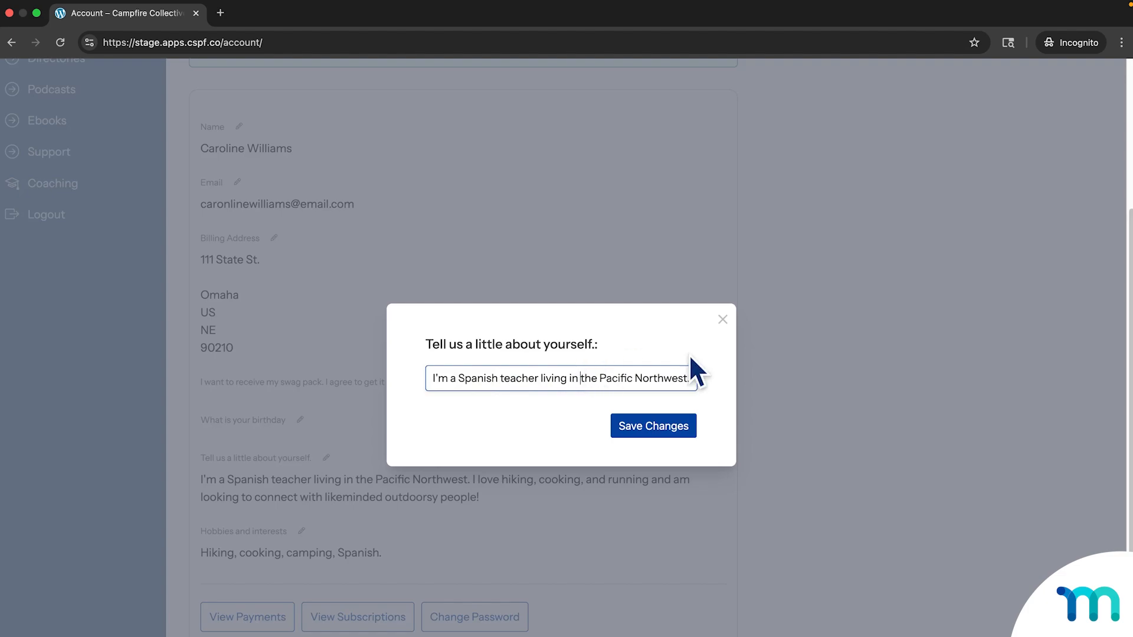
click(726, 322)
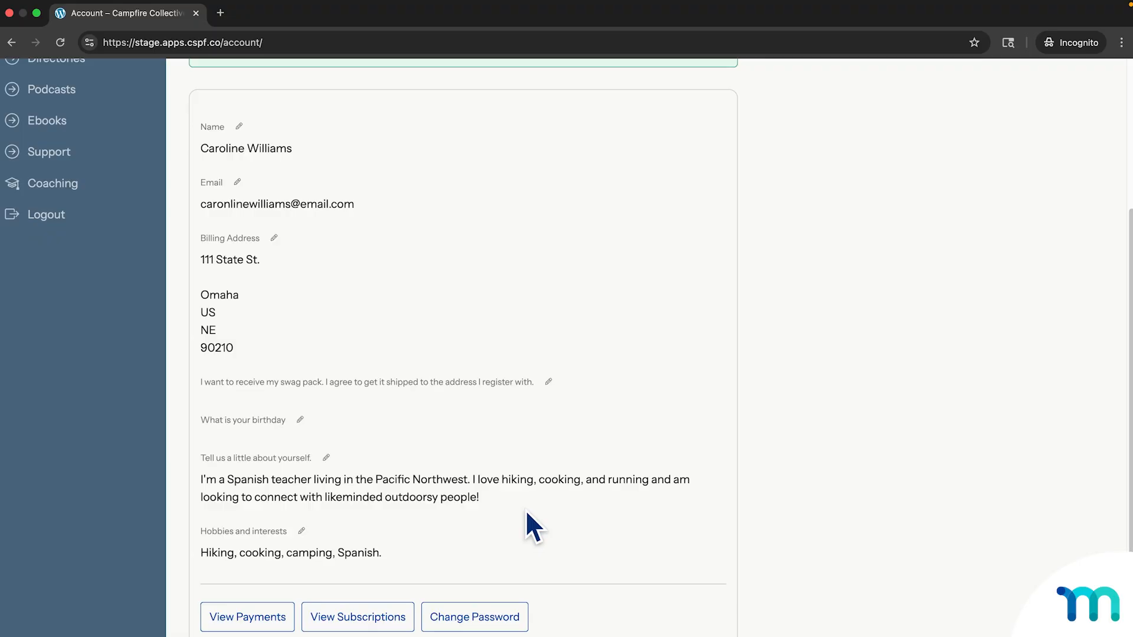
scroll(526, 512, up, 1)
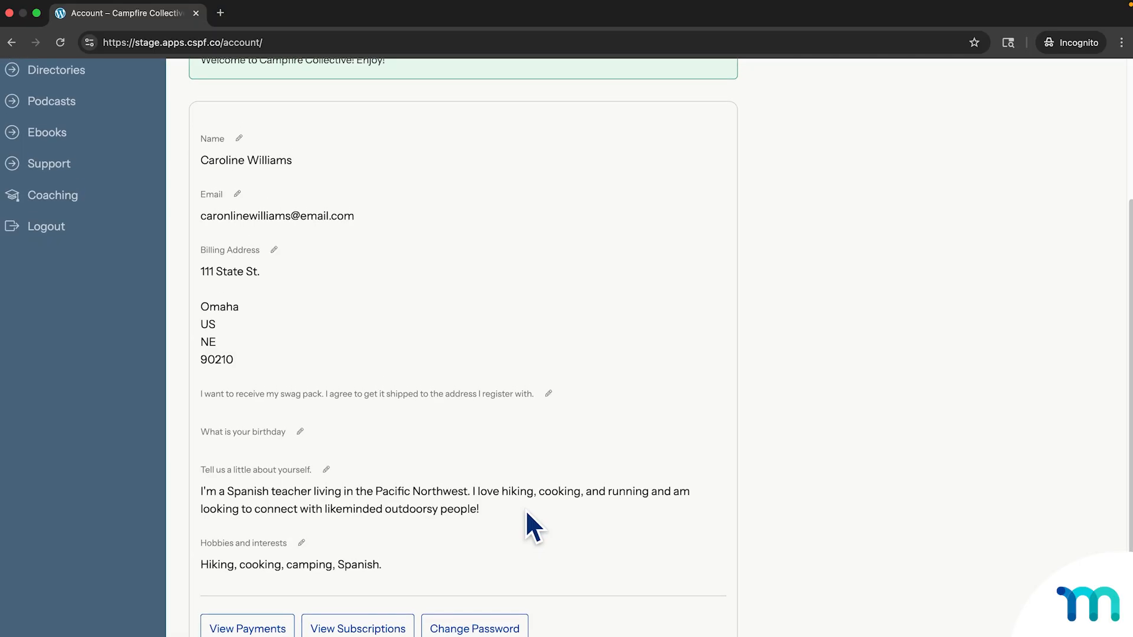
scroll(525, 509, up, 5)
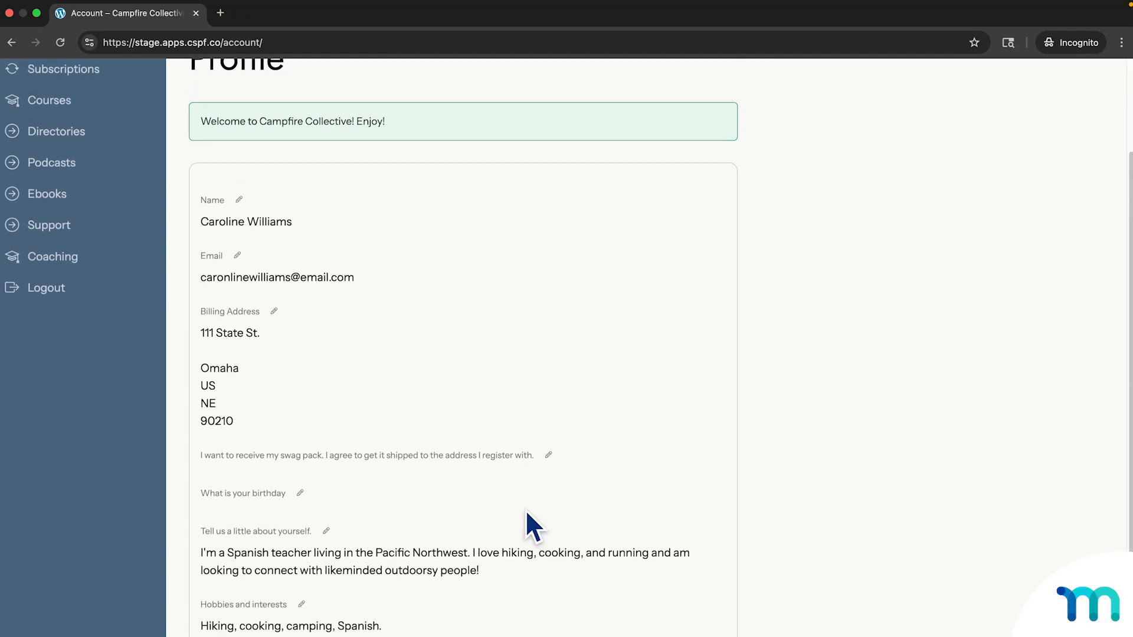
scroll(525, 508, up, 1)
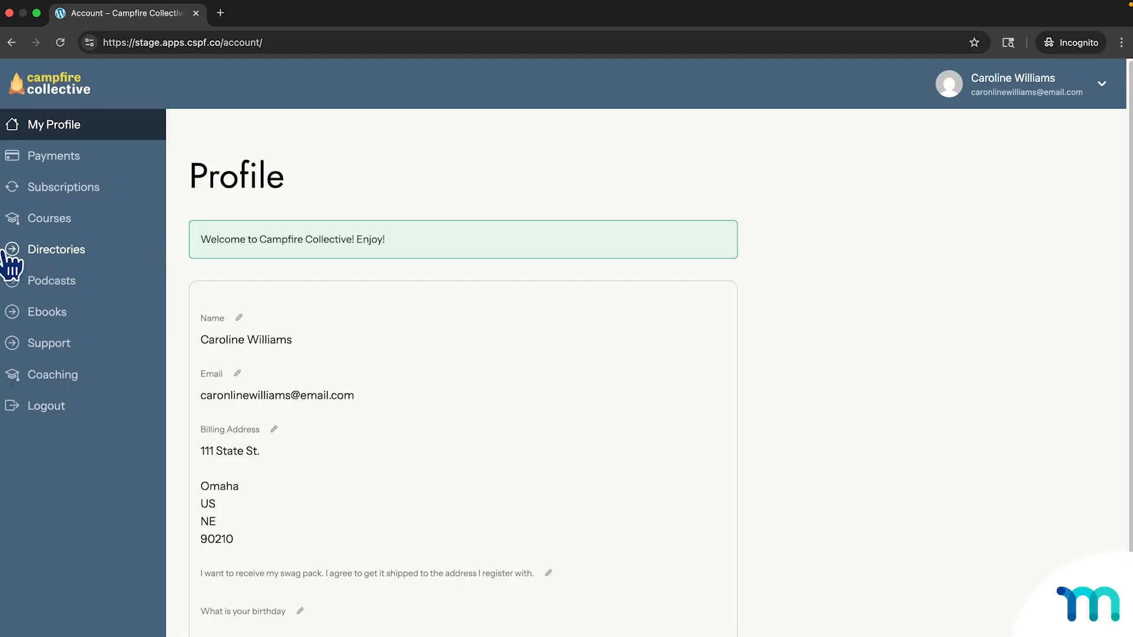
Opt in to the All Users directory from the Directories page, then view it.
click(73, 250)
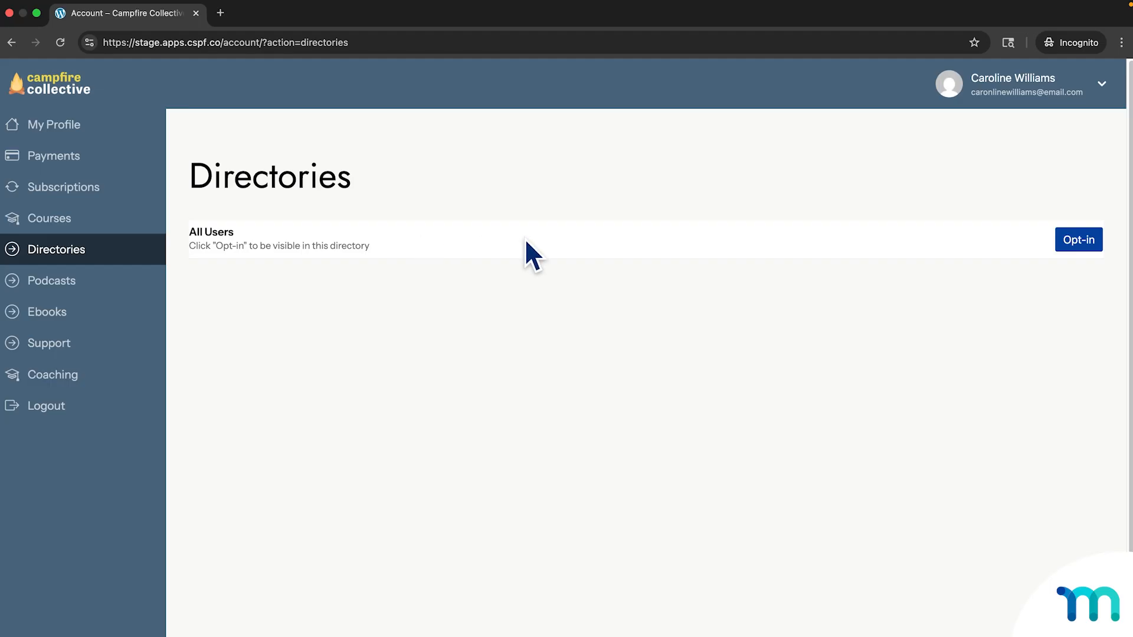
click(1095, 246)
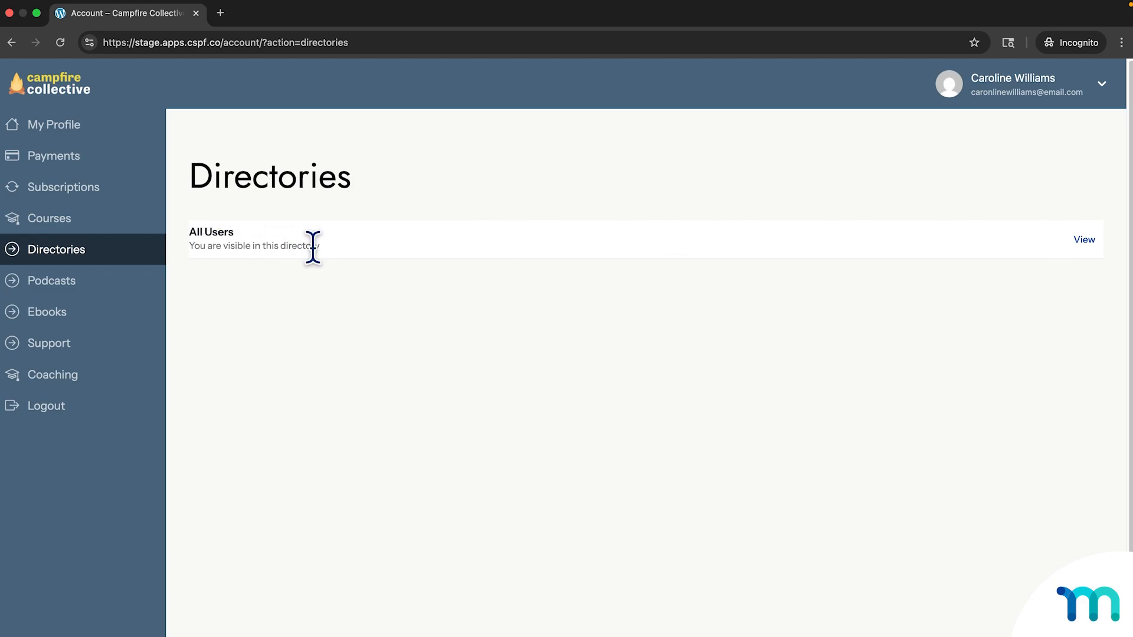
click(1080, 240)
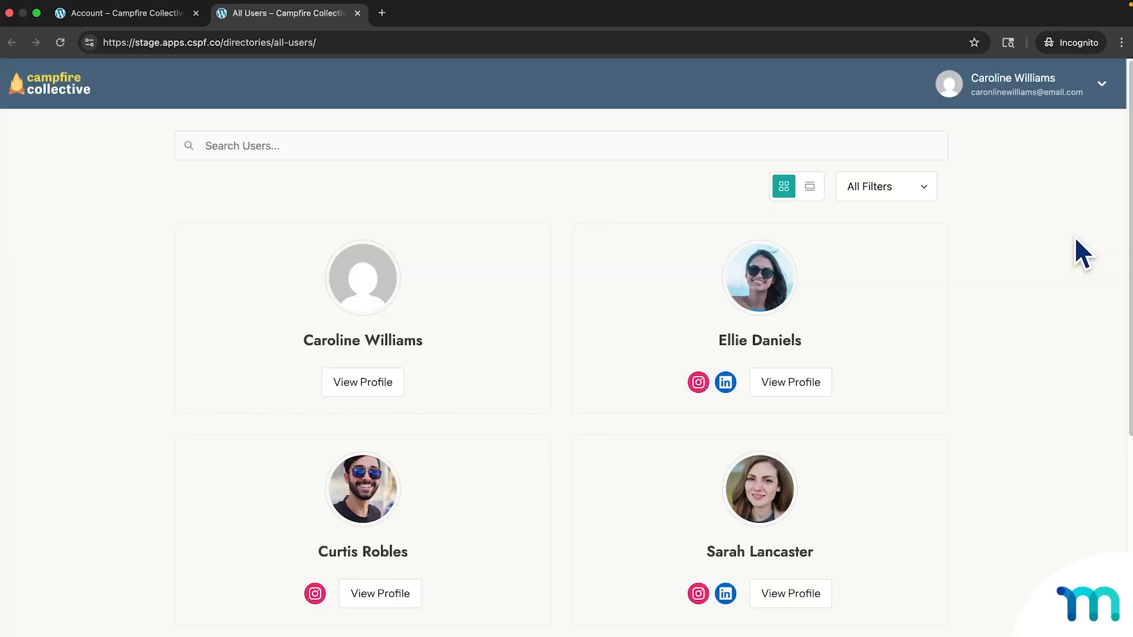
scroll(1061, 250, down, 2)
scroll(1061, 251, down, 3)
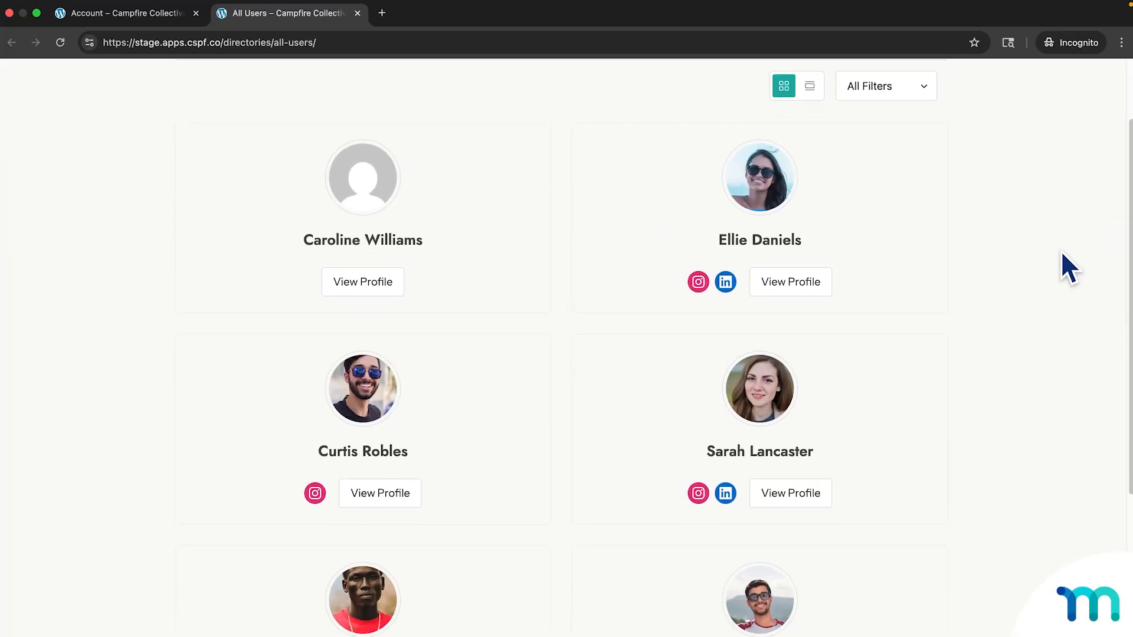
scroll(1060, 251, down, 5)
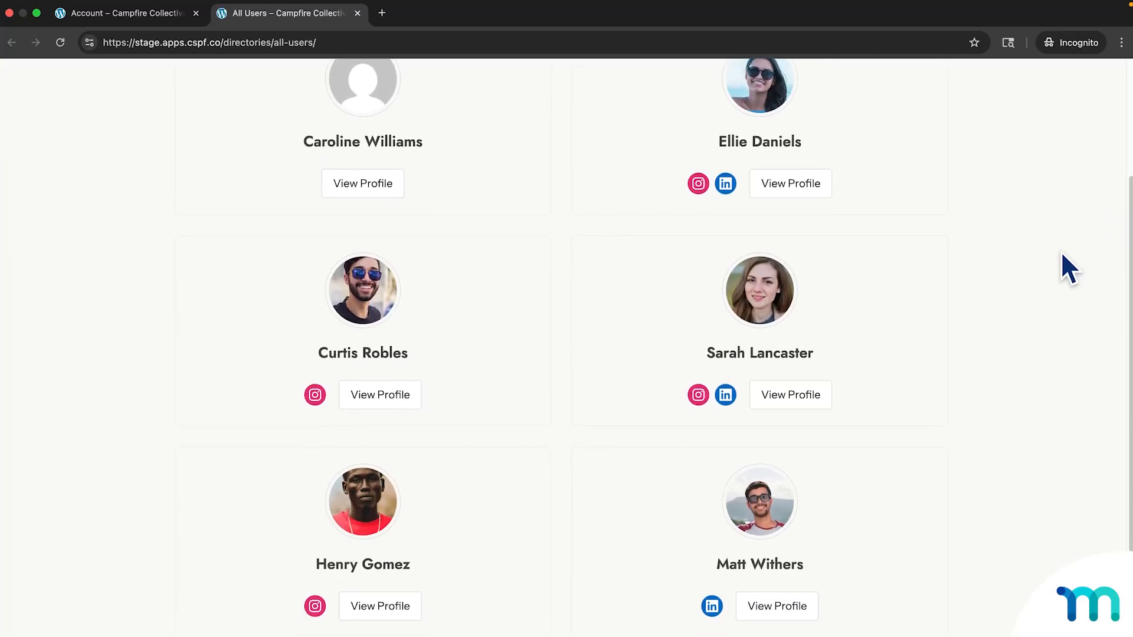
scroll(1061, 252, down, 5)
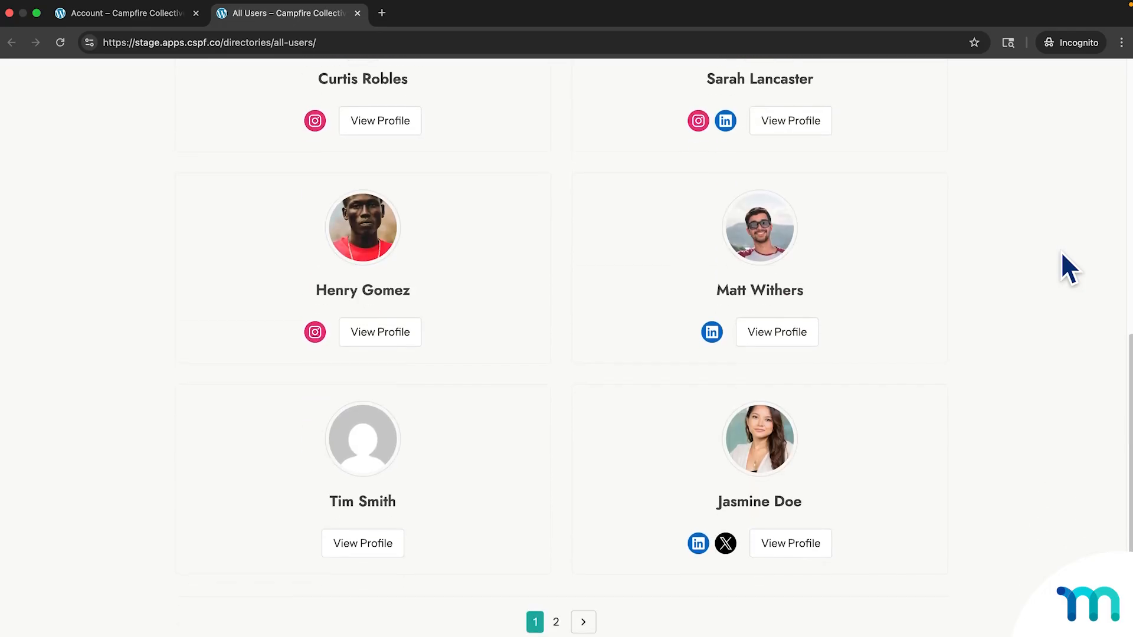
scroll(1060, 254, up, 6)
scroll(1067, 271, up, 2)
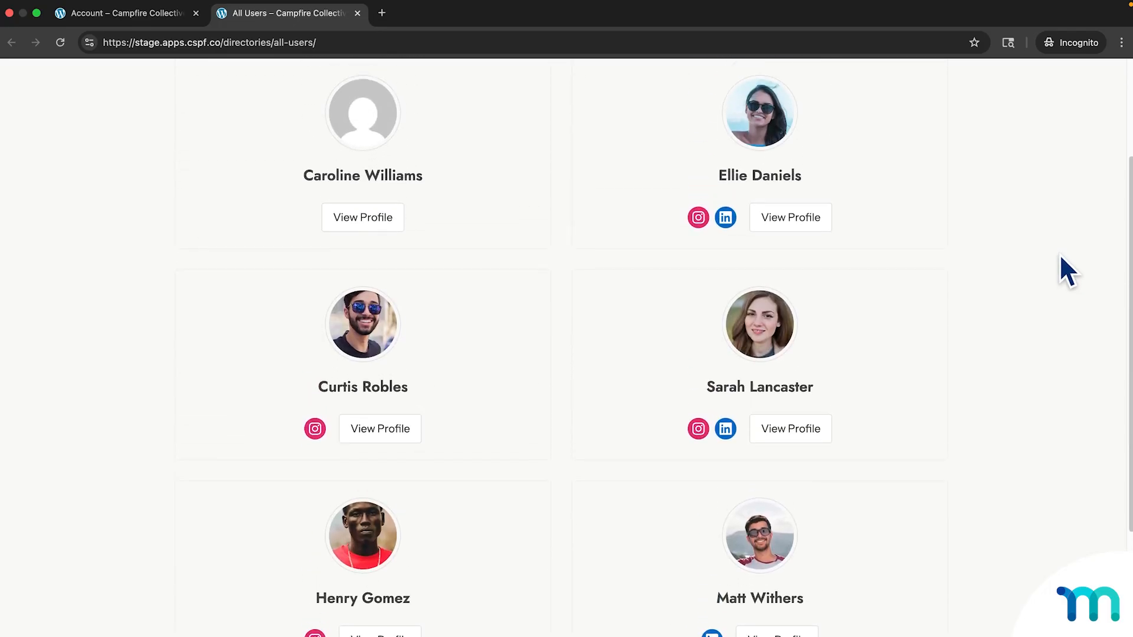
scroll(1067, 273, up, 1)
scroll(1044, 257, up, 2)
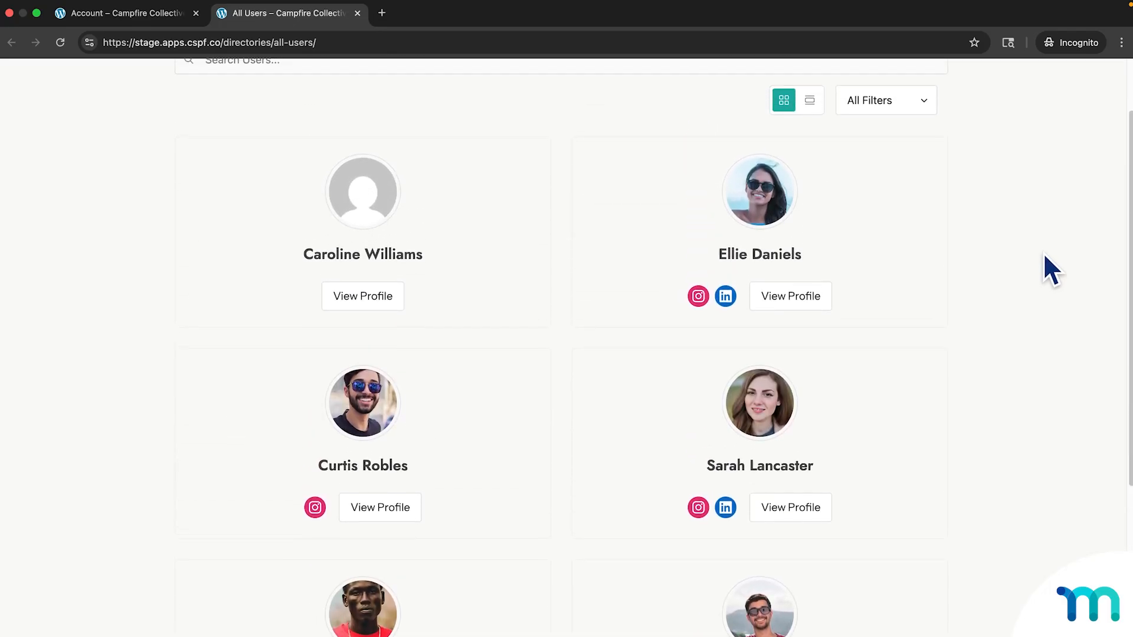
scroll(1044, 255, up, 3)
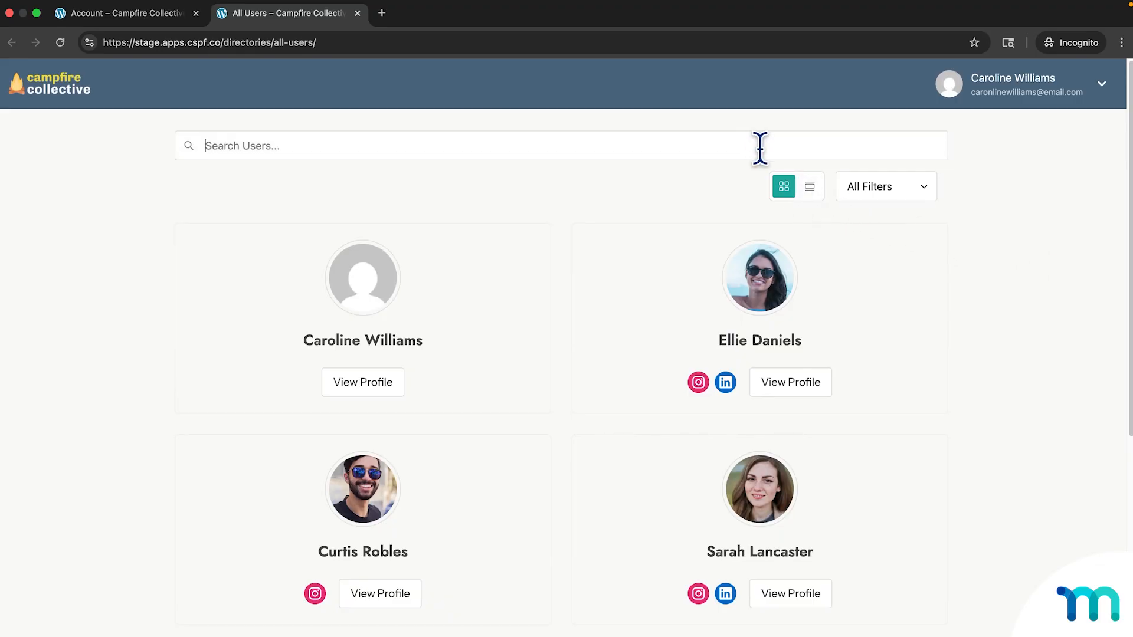
click(899, 192)
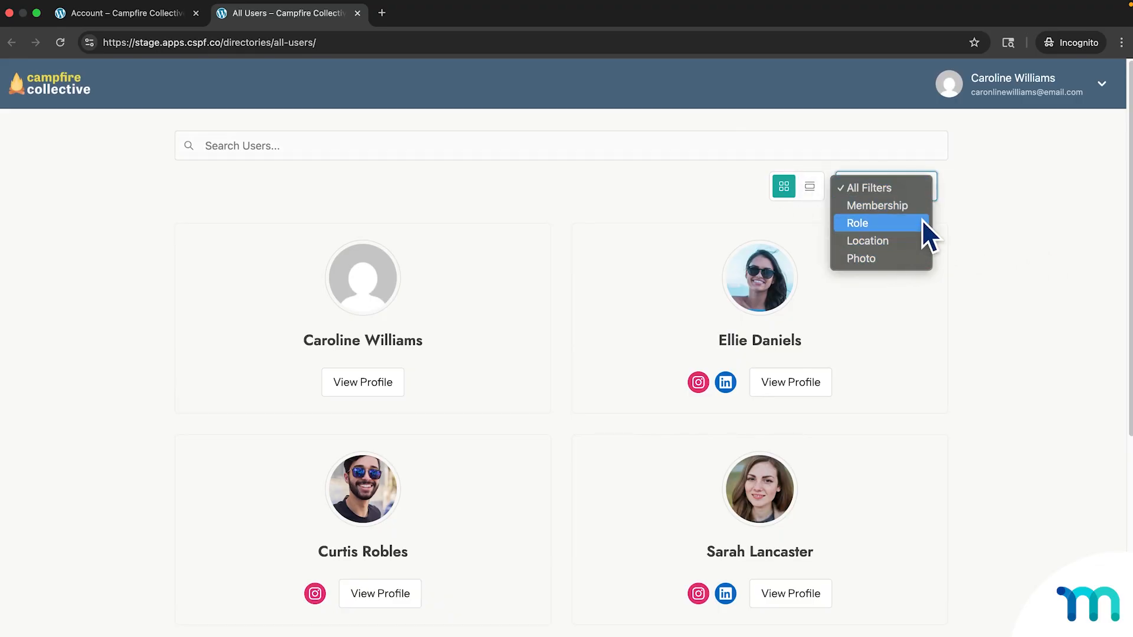
click(948, 213)
click(811, 187)
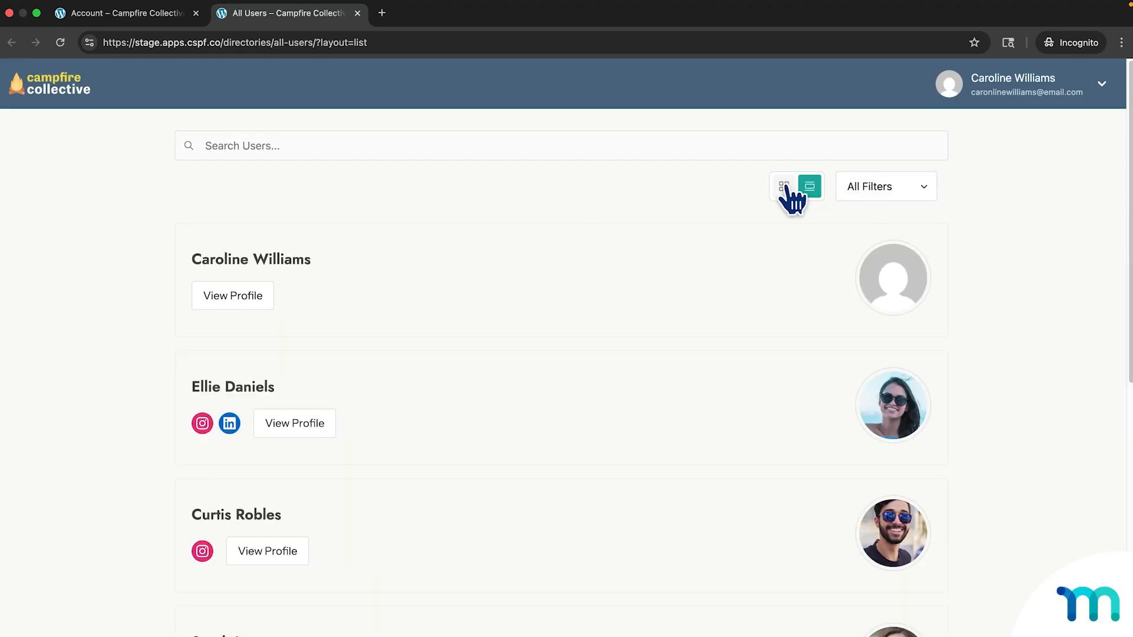
scroll(737, 192, down, 2)
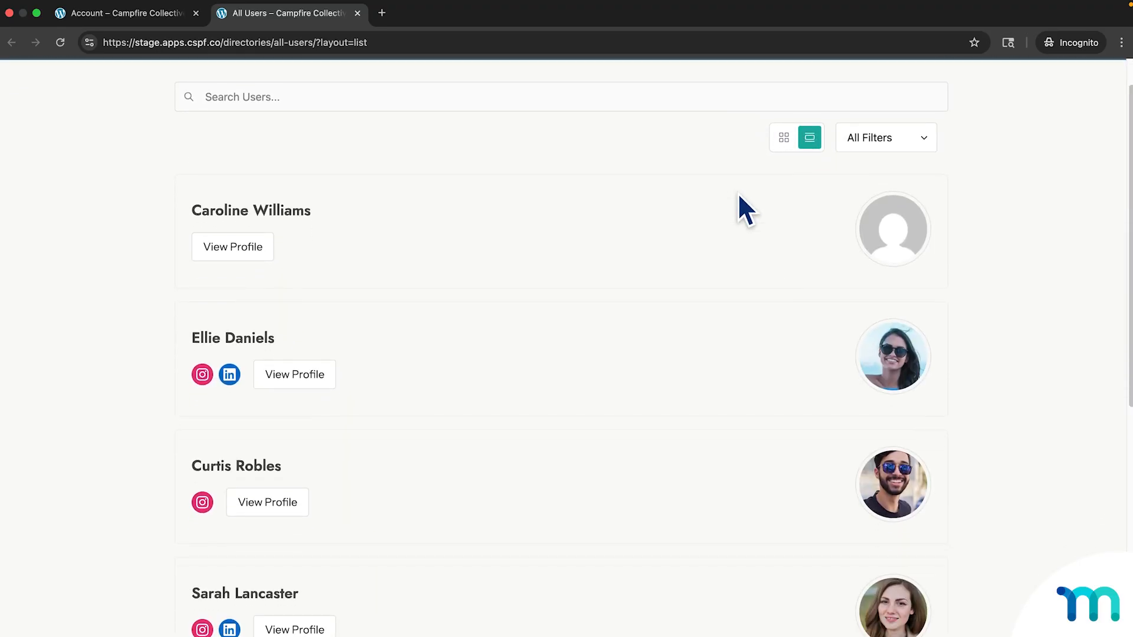
scroll(740, 194, up, 2)
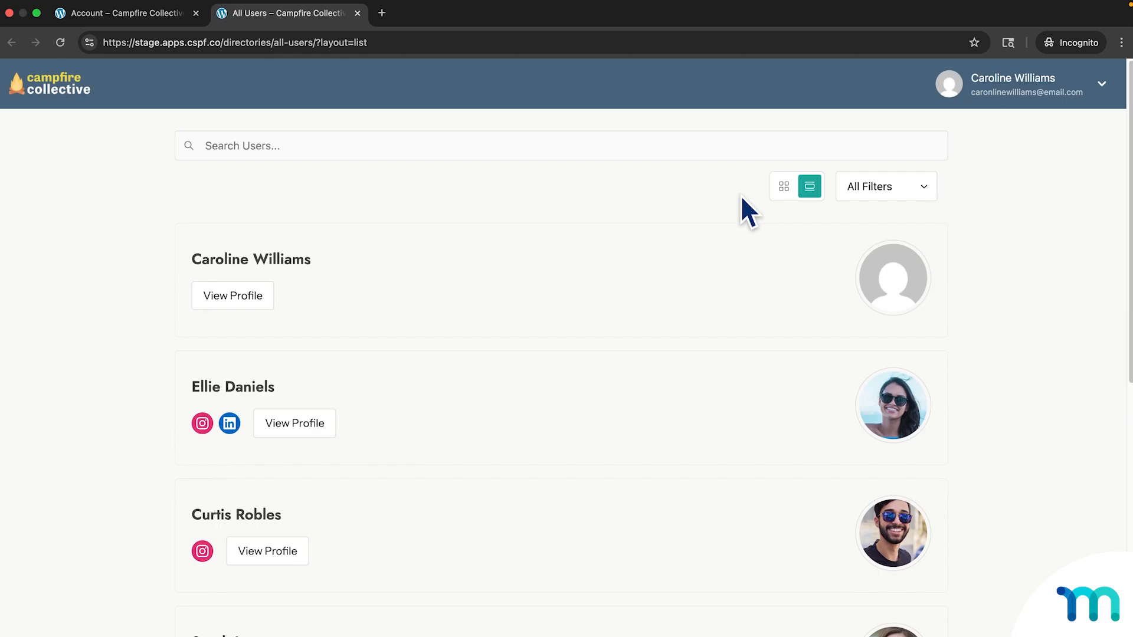
click(783, 186)
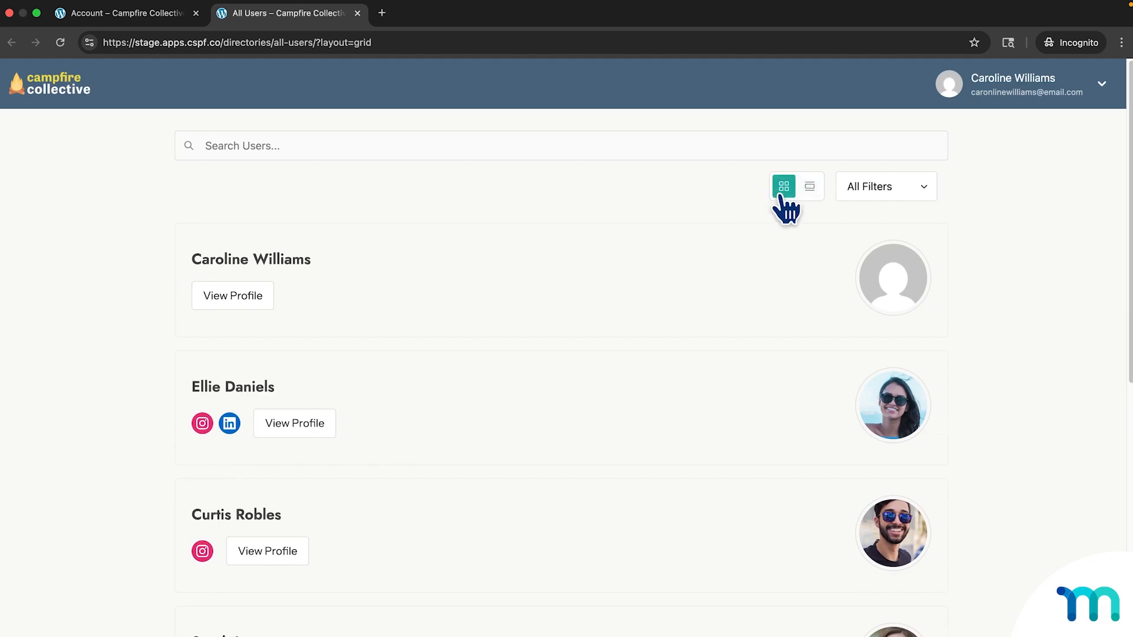
click(931, 196)
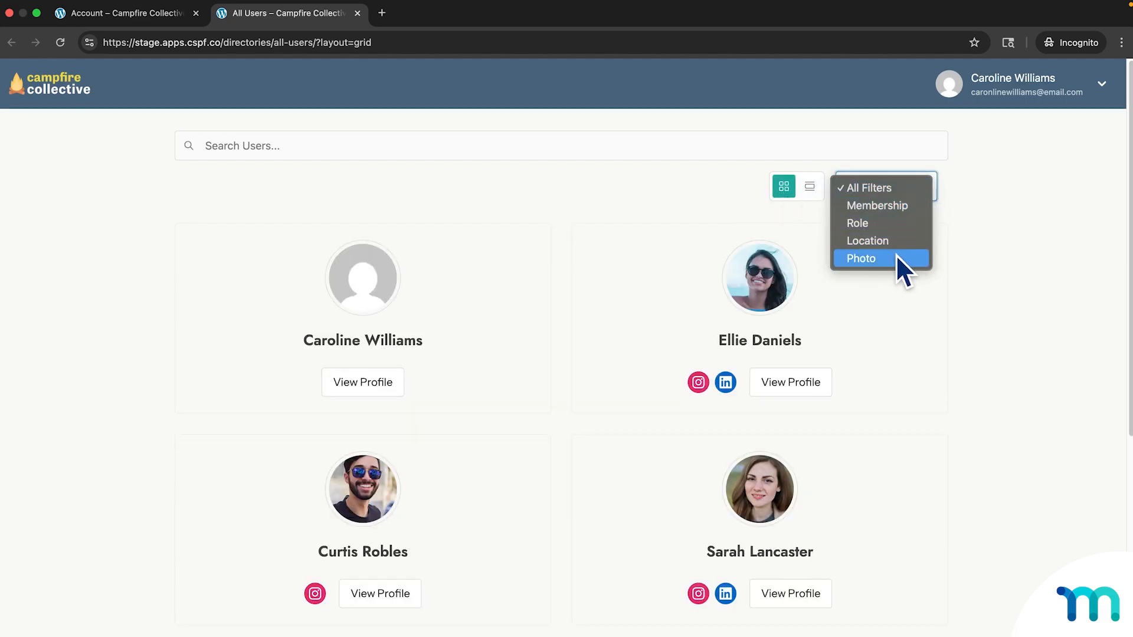
click(907, 188)
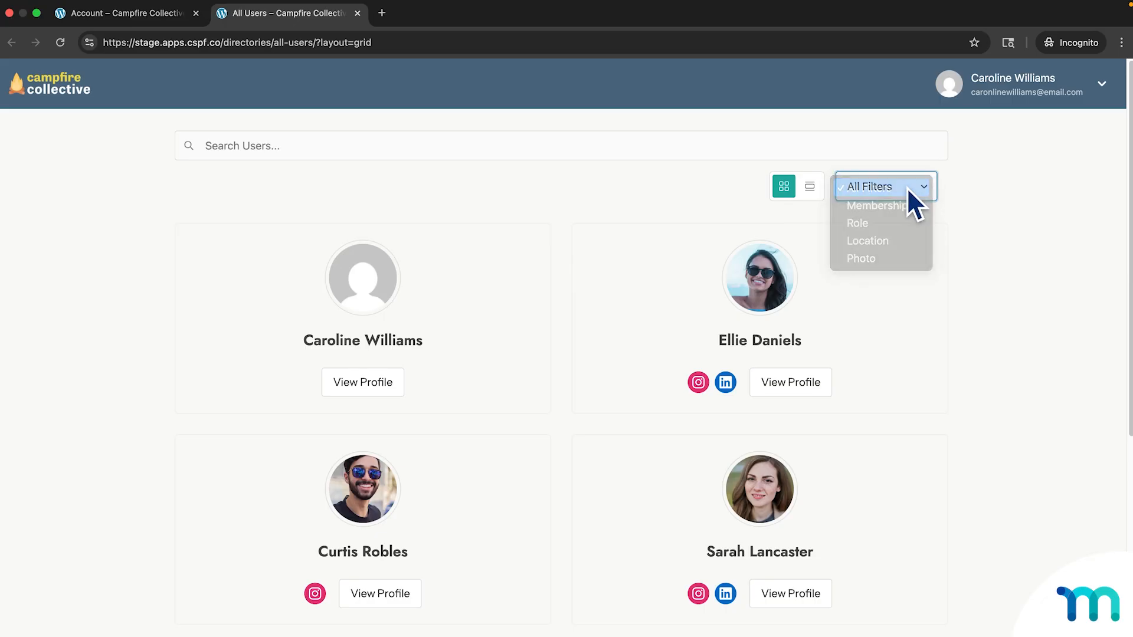
click(823, 146)
text(sara)
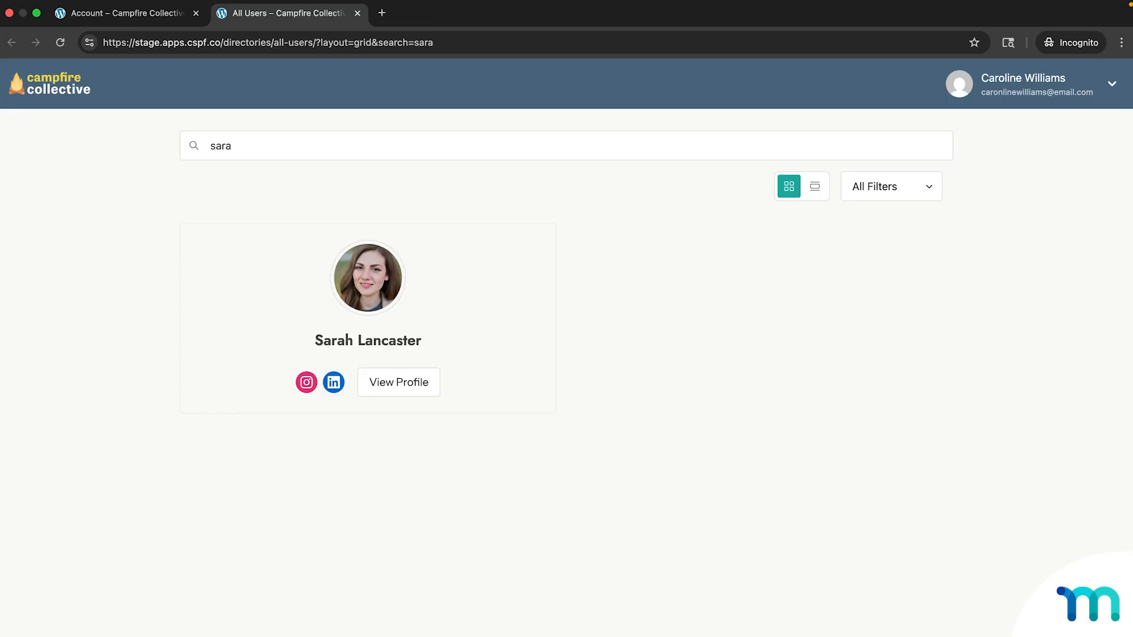
key(BackSpace)
key(BackSpace)
key(BackSpace)
key(BackSpace)
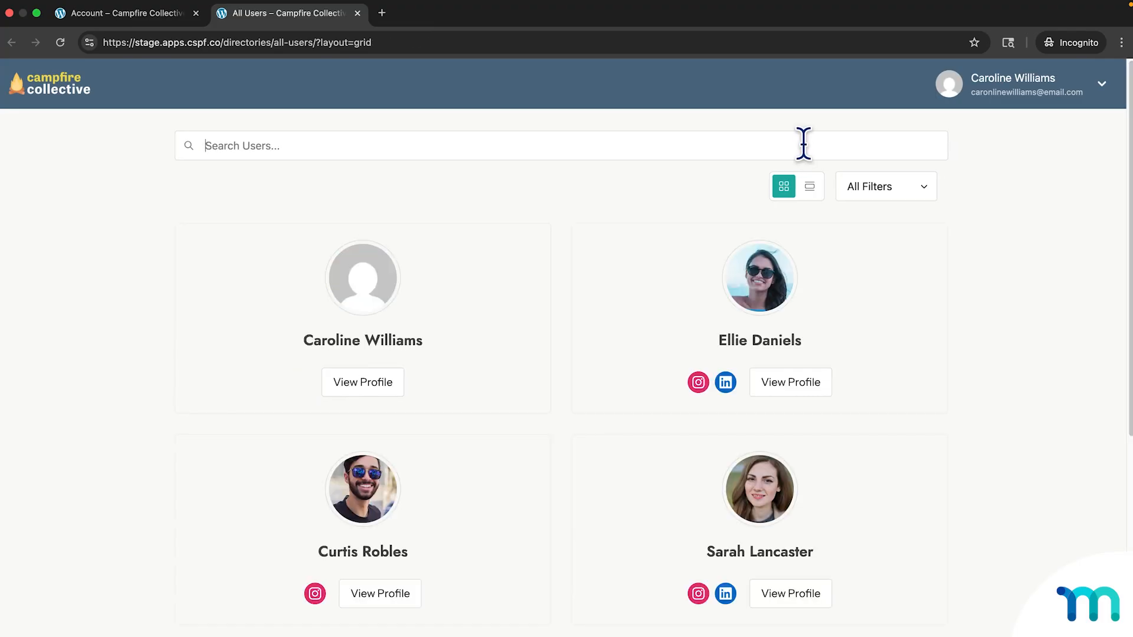
click(817, 380)
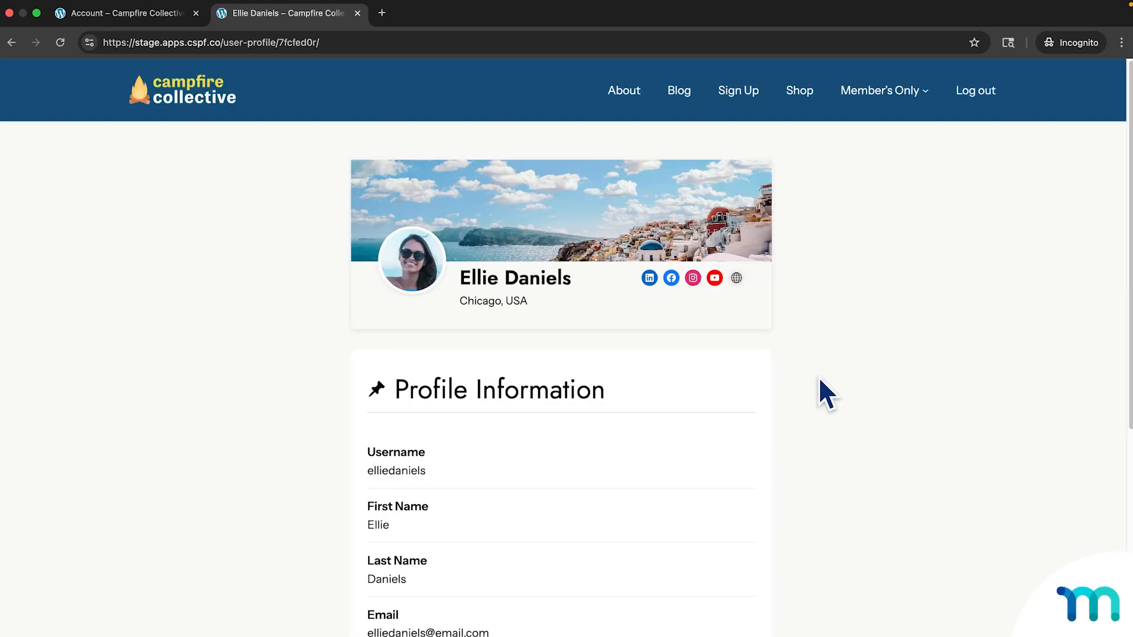
scroll(819, 378, down, 2)
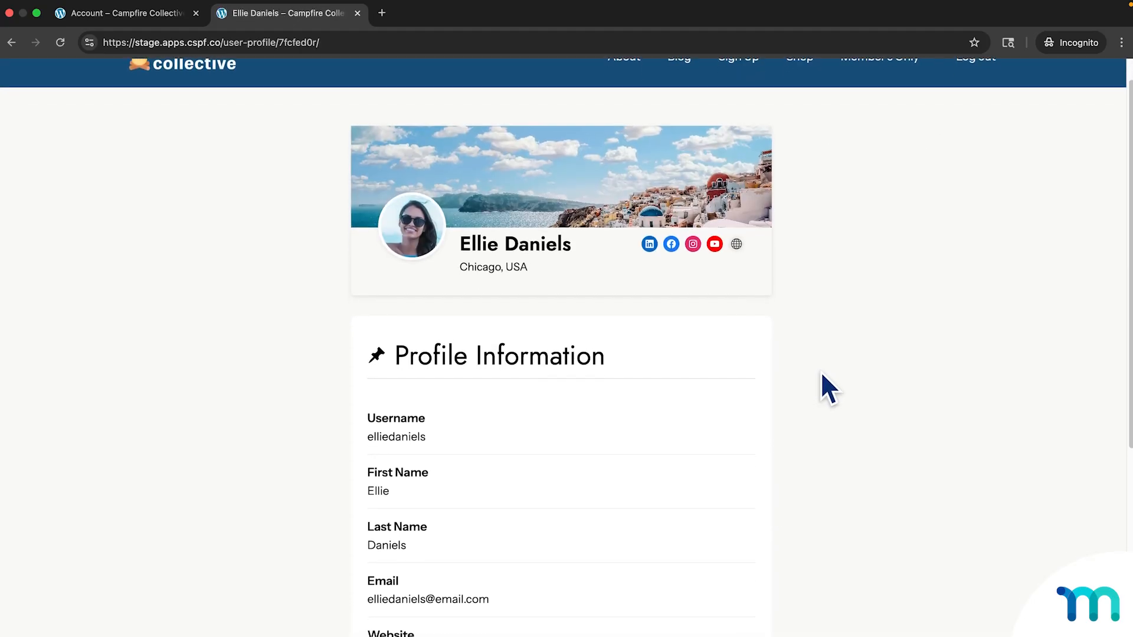
scroll(821, 372, down, 2)
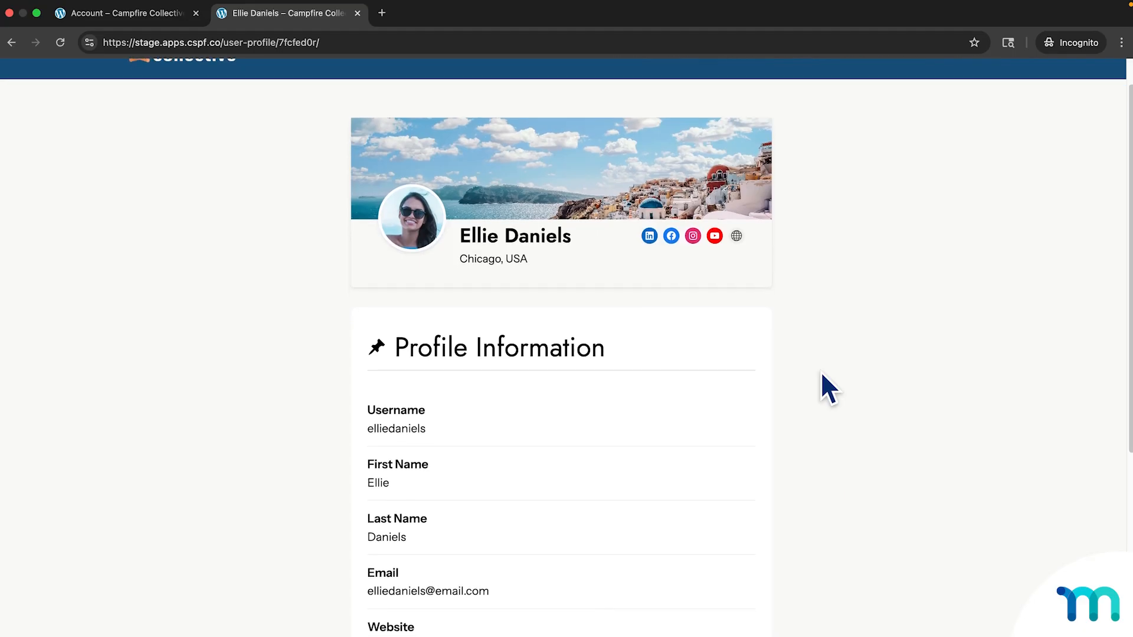
scroll(821, 373, down, 10)
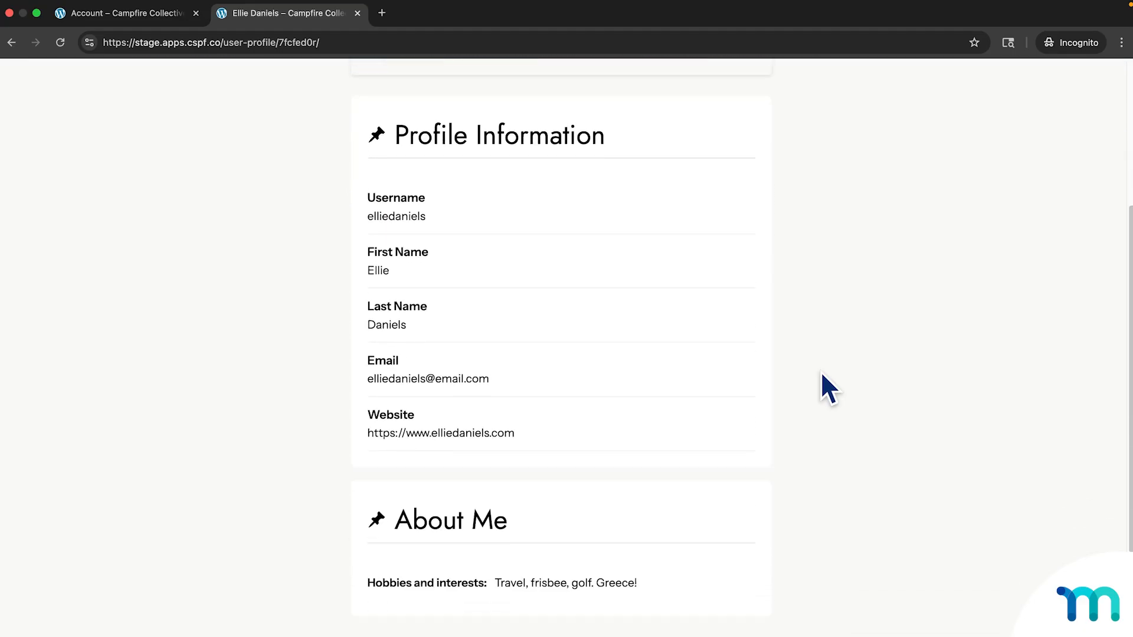
scroll(822, 374, up, 4)
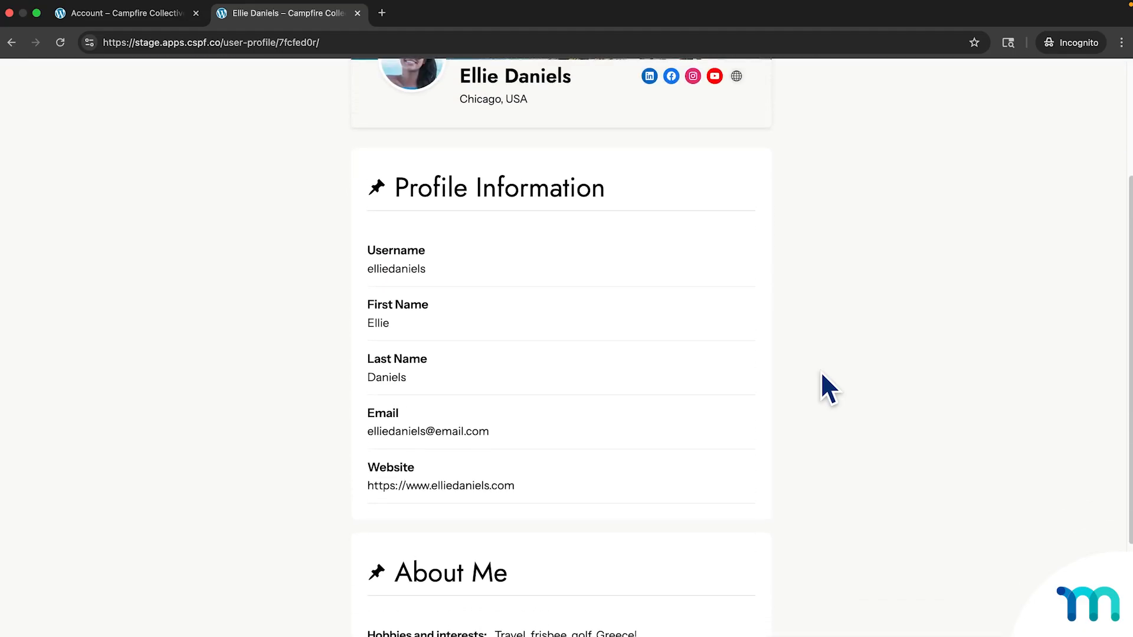
scroll(821, 373, up, 8)
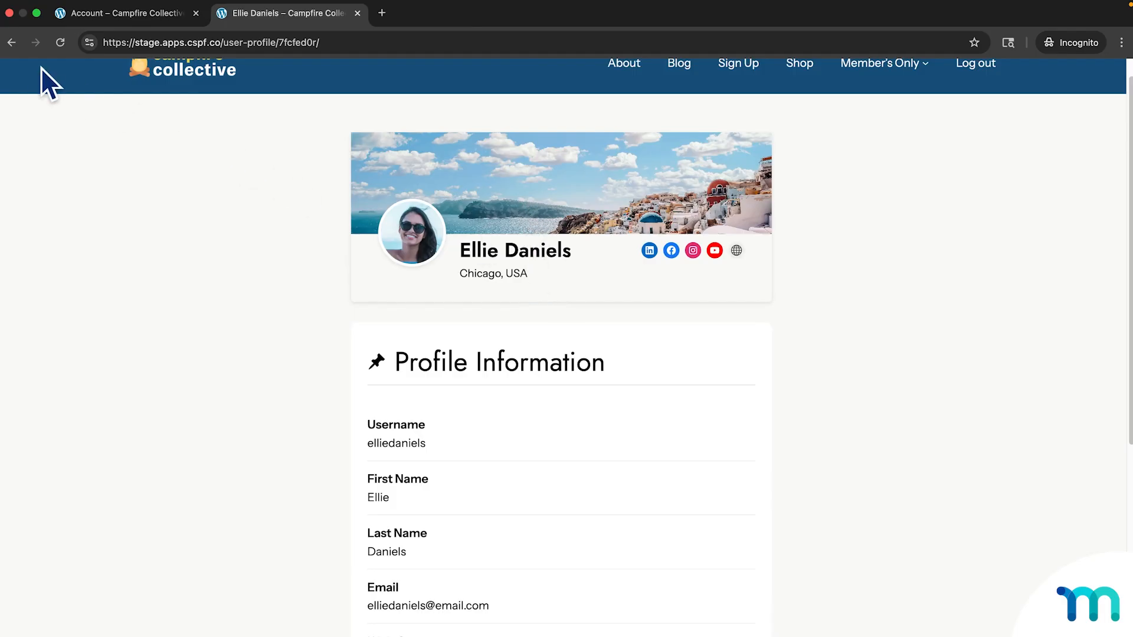
click(18, 50)
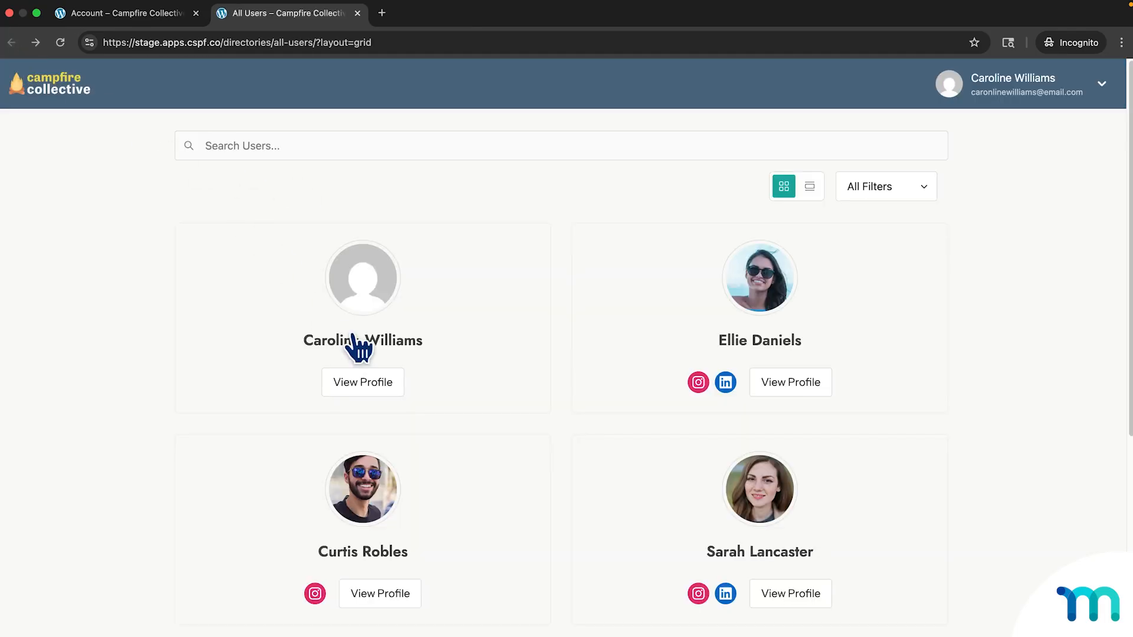
Open the member's own profile and set caroline.jpeg, cropped around her face, as the avatar.
click(375, 387)
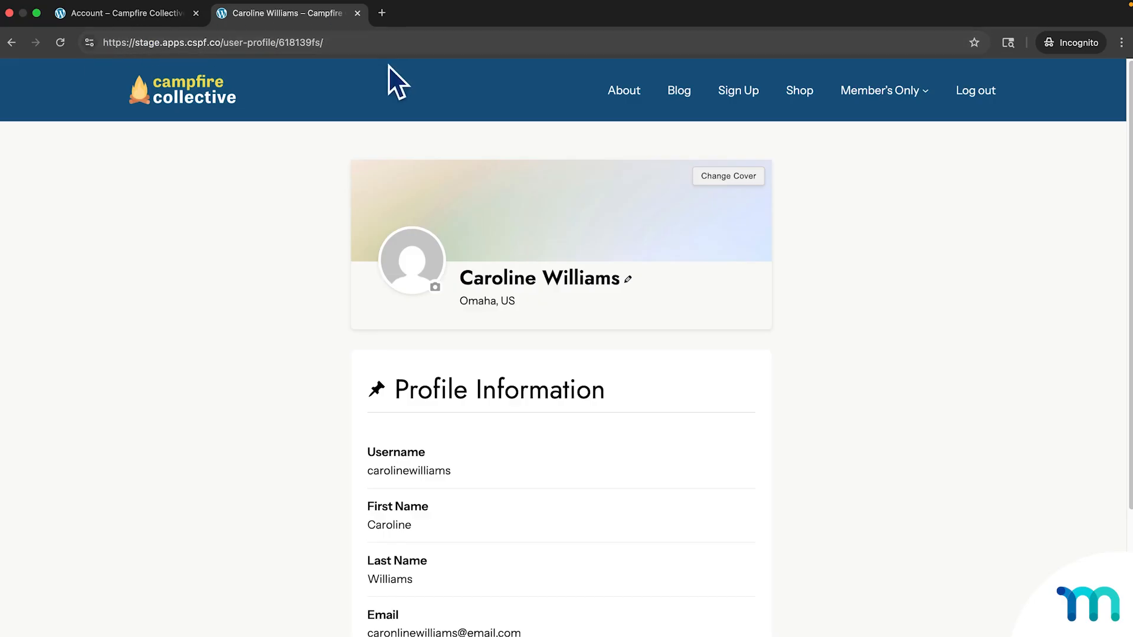
click(435, 288)
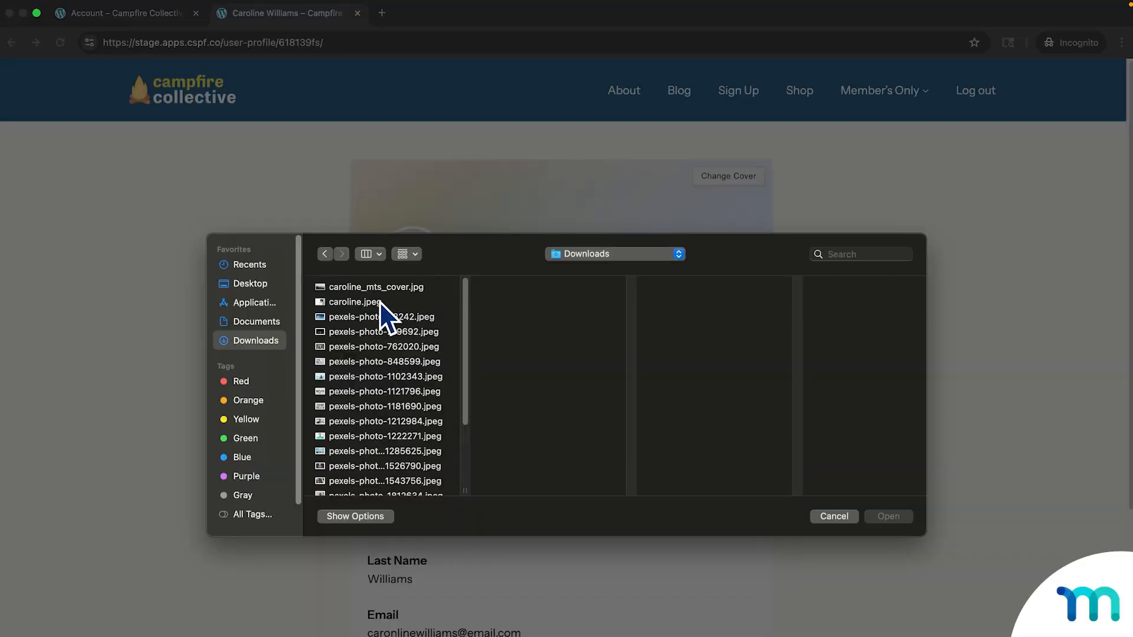
click(376, 302)
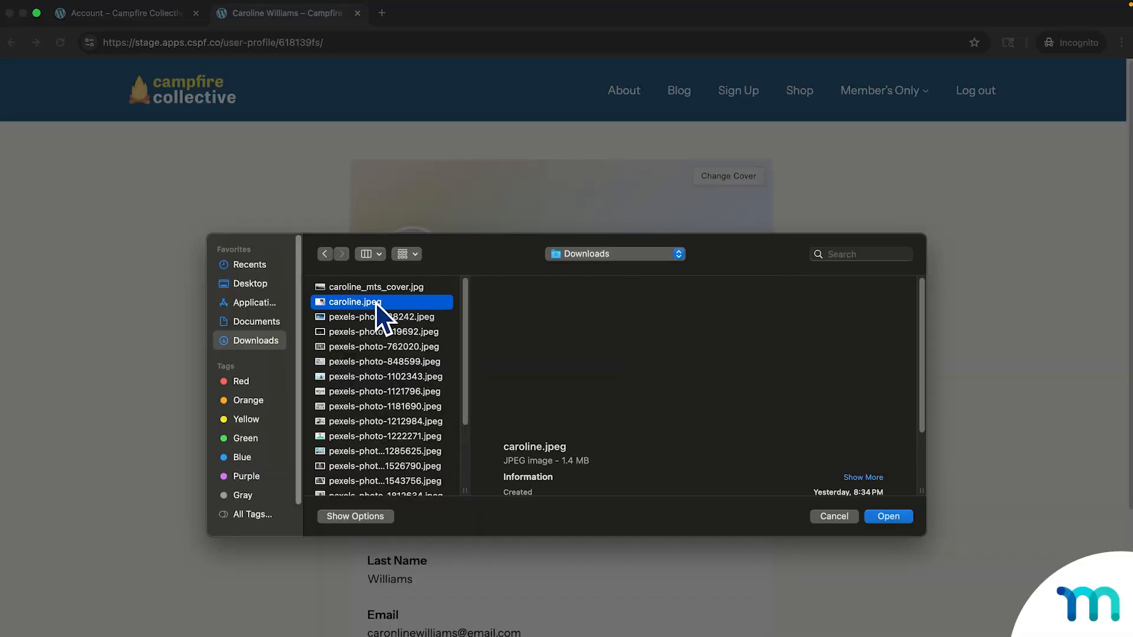
click(898, 520)
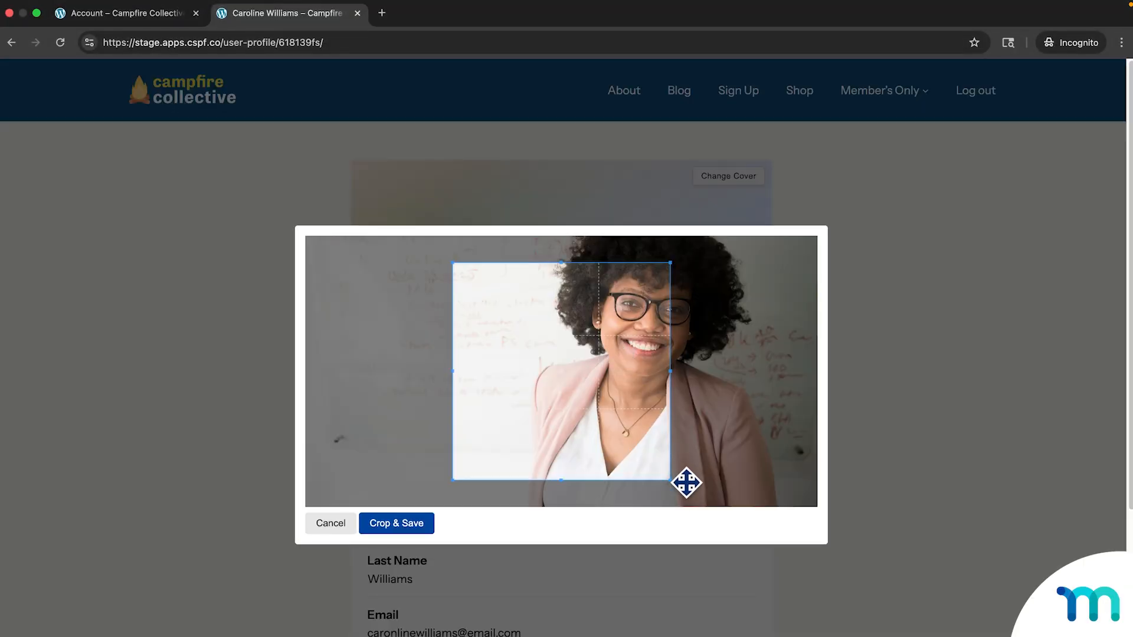
drag(670, 480, 660, 470)
drag(584, 395, 665, 331)
click(413, 527)
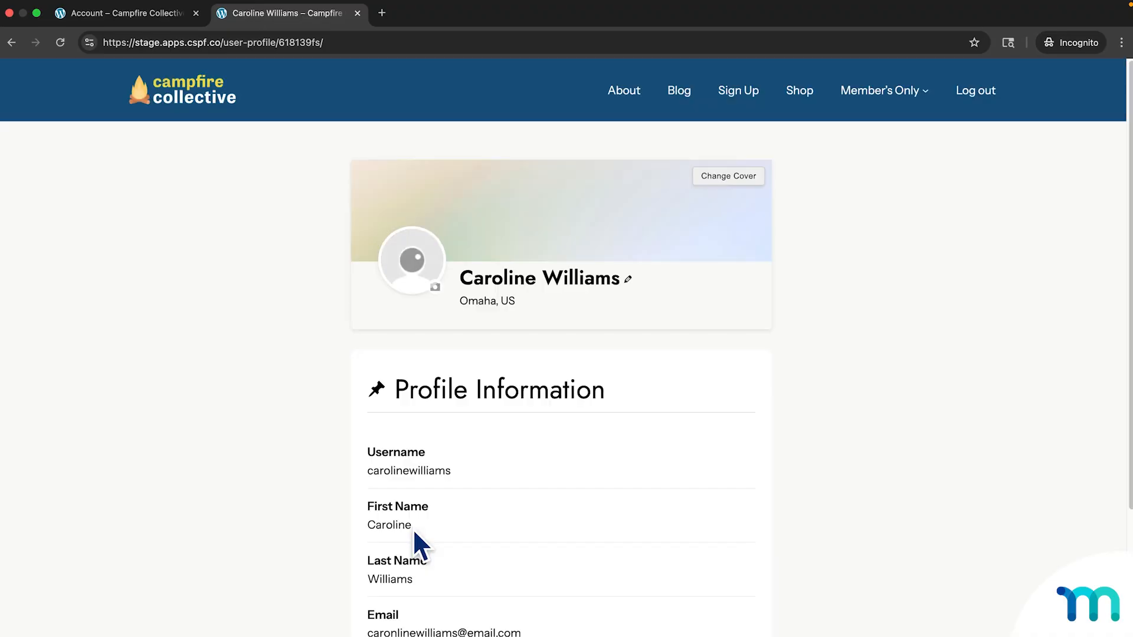
mouse_move(440, 296)
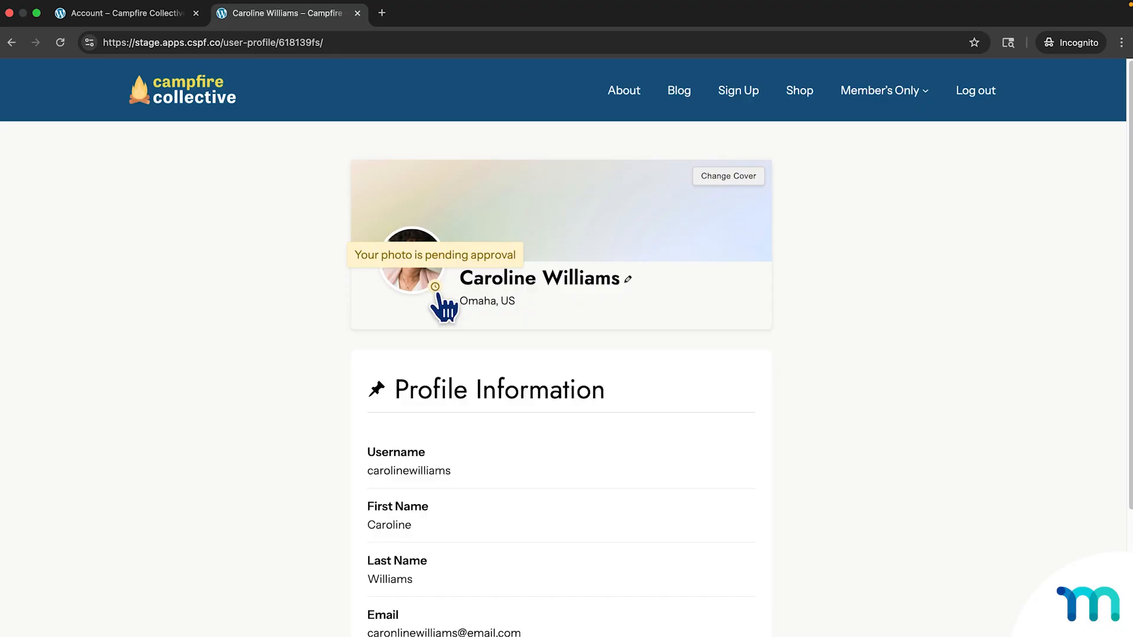
Upload caroline_mts_cover.jpg as the profile's cover image.
click(732, 183)
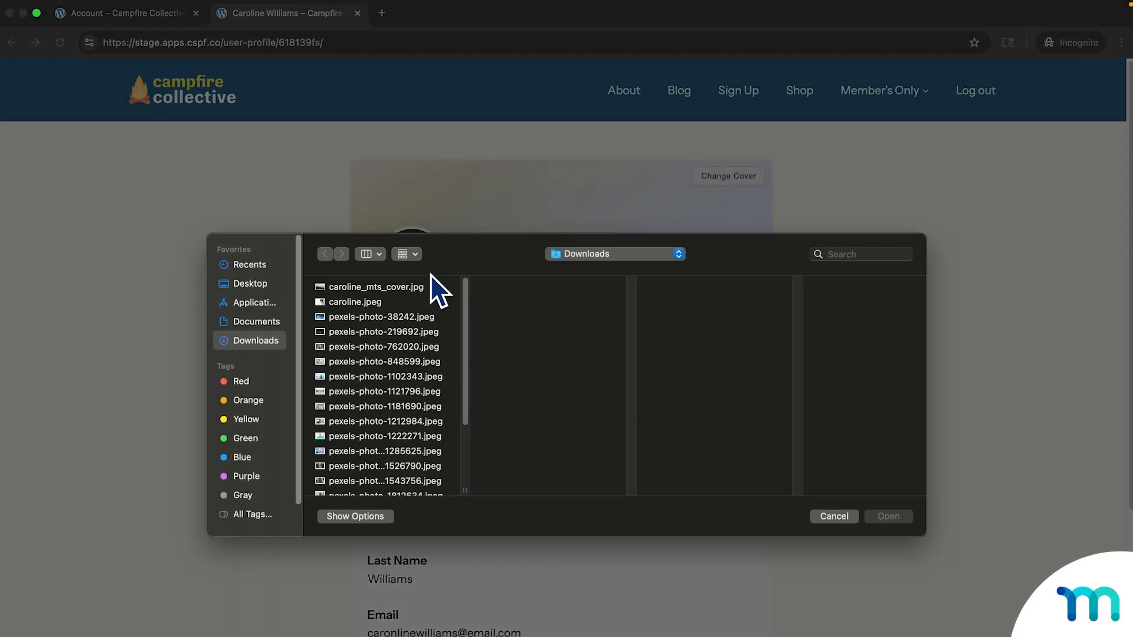
click(406, 287)
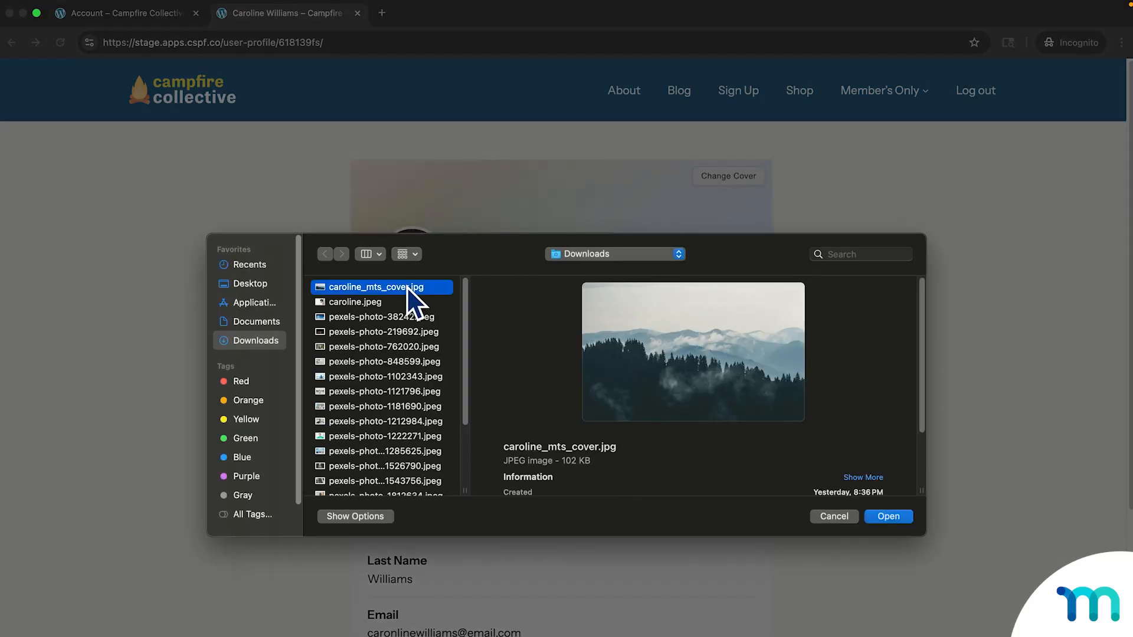
click(899, 517)
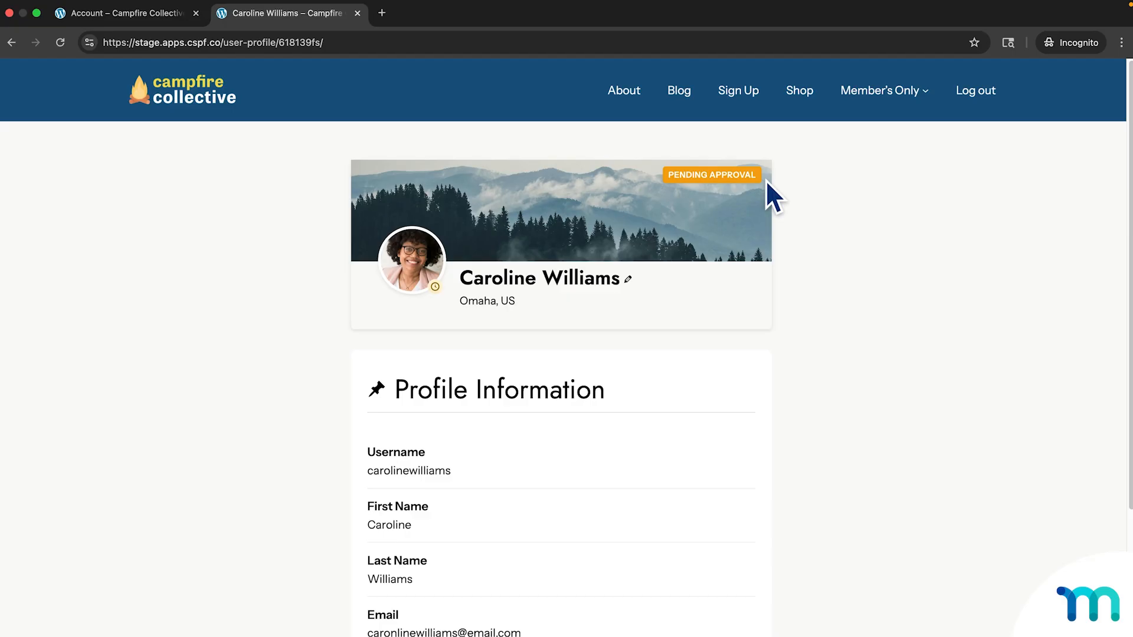
In the profile edit form, keep the profile public and change the location to Omaha, Nebraska.
click(628, 282)
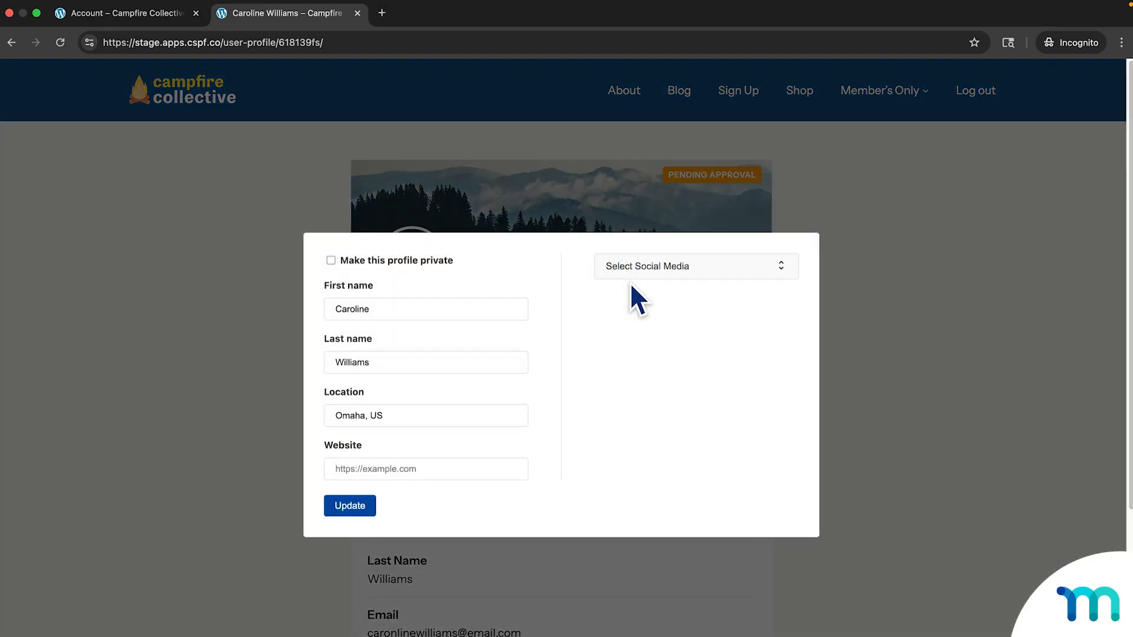
click(404, 261)
click(449, 262)
click(399, 420)
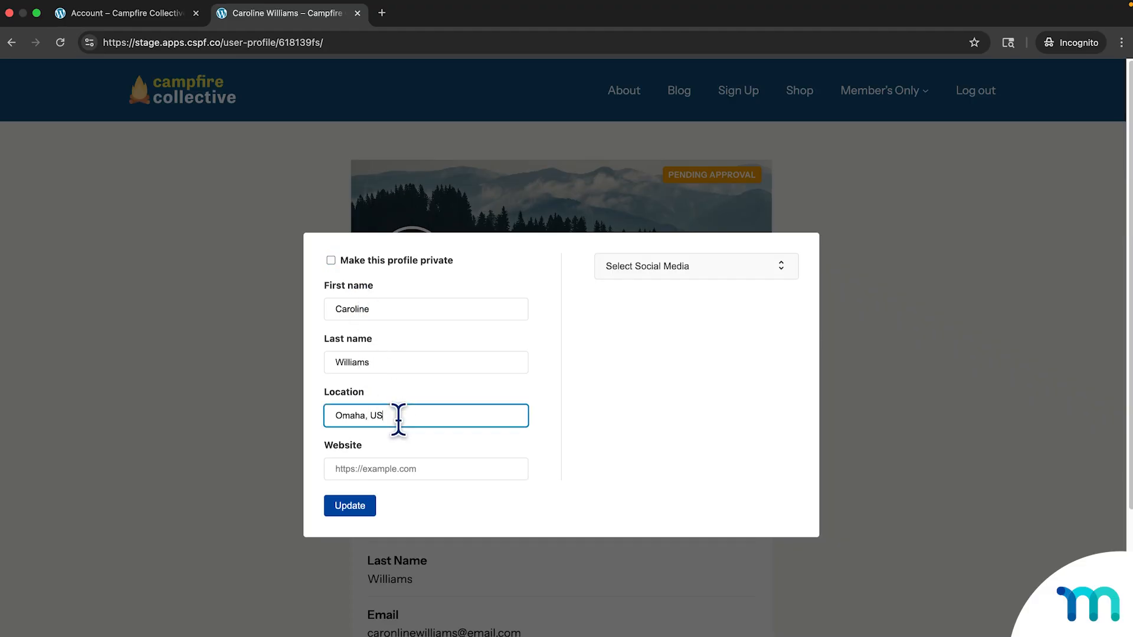
key(BackSpace)
key(BackSpace)
text(Nebraska)
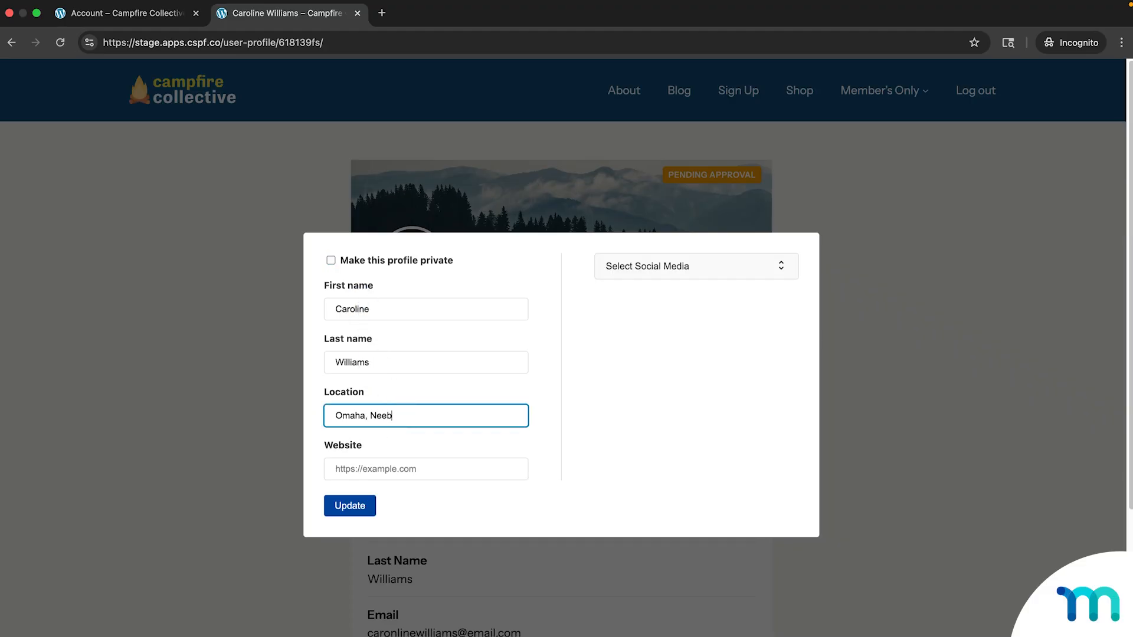
key(BackSpace)
key(BackSpace)
key(BackSpace)
key(BackSpace)
key(BackSpace)
key(BackSpace)
text(braska)
Enter the member's personal website URL and save the profile changes.
click(414, 471)
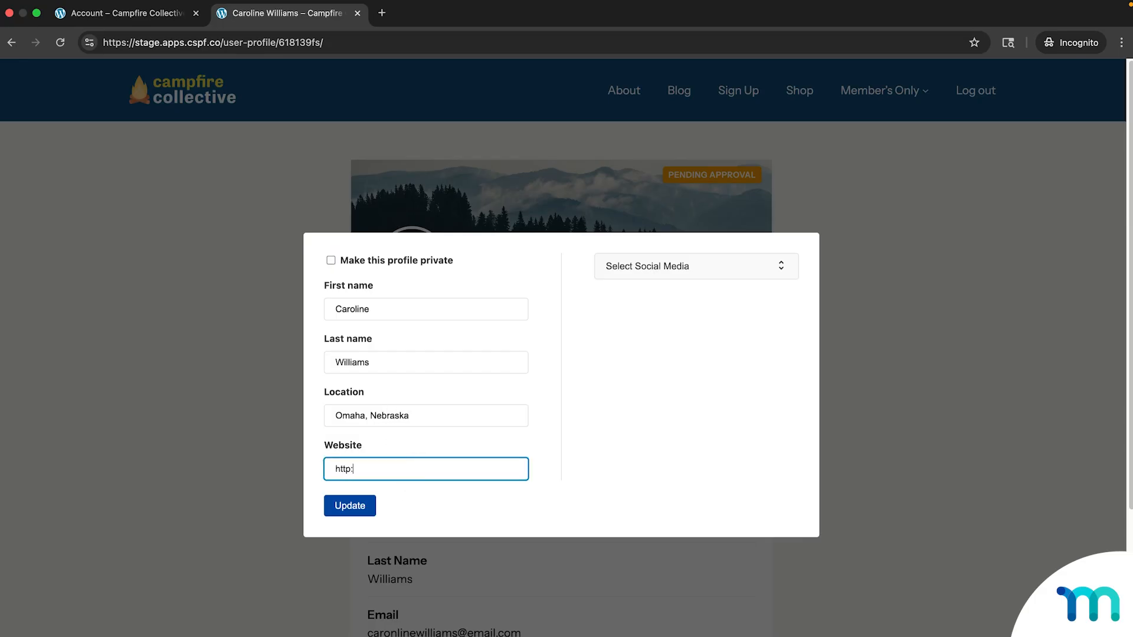
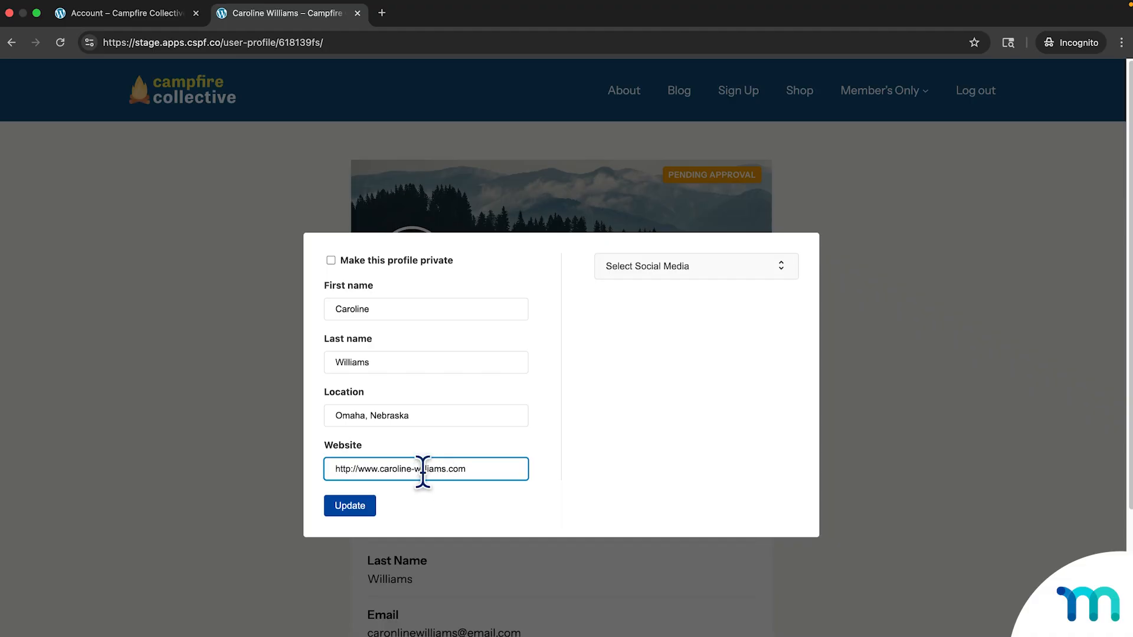
click(354, 507)
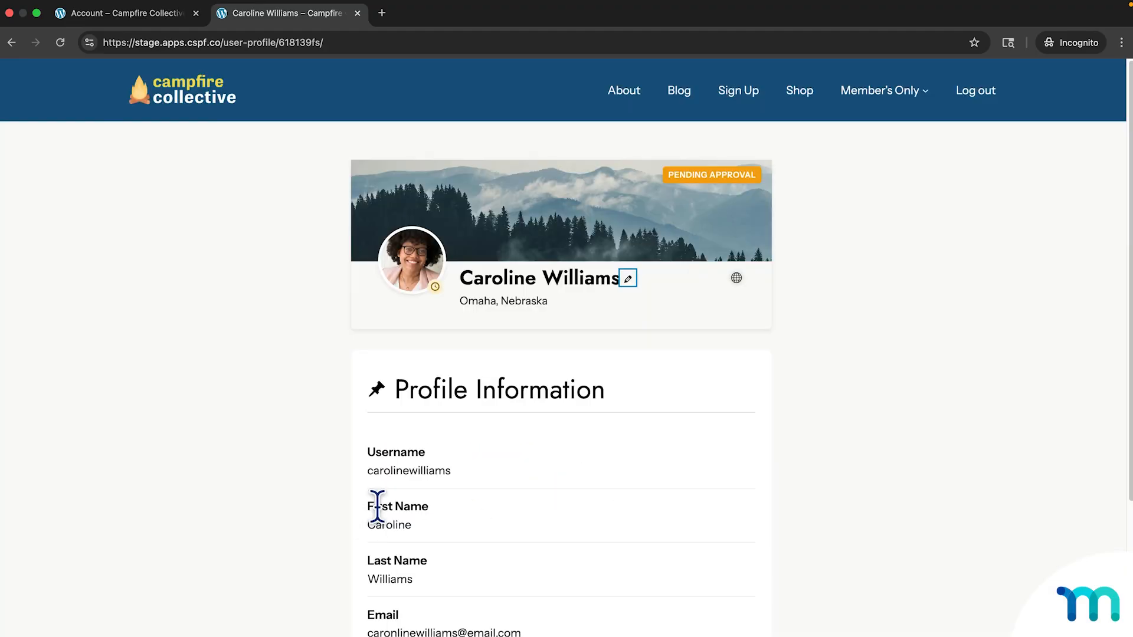
drag(460, 301, 555, 311)
Reopen the profile editor and add Facebook and Instagram to the selected social networks.
click(555, 310)
click(628, 278)
click(780, 273)
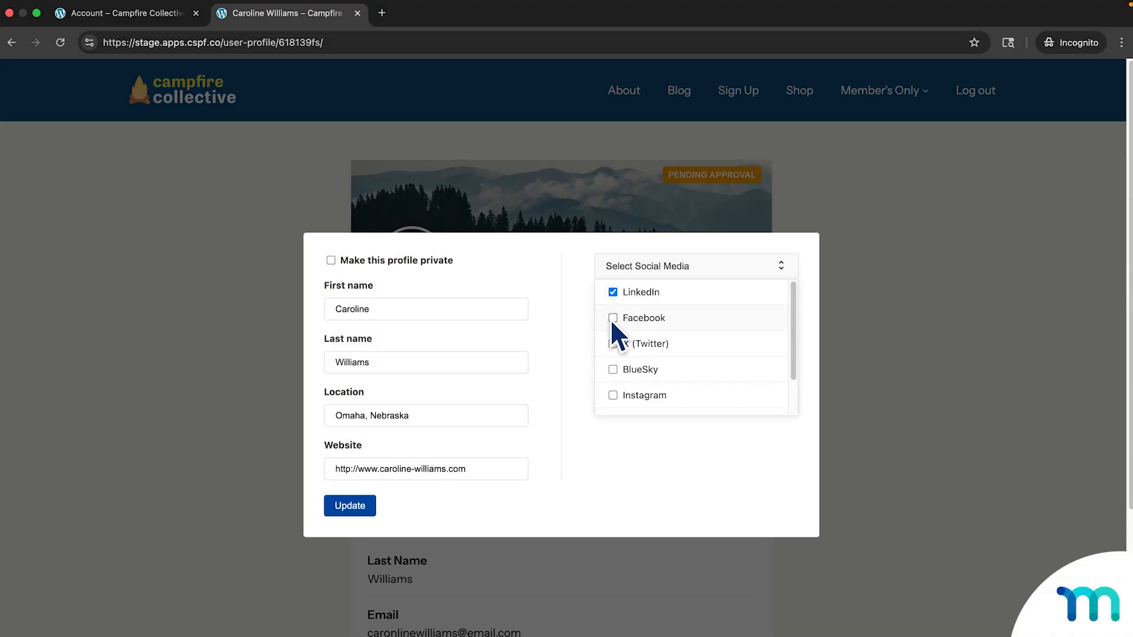
click(612, 318)
click(669, 392)
scroll(684, 374, down, 2)
scroll(706, 370, up, 1)
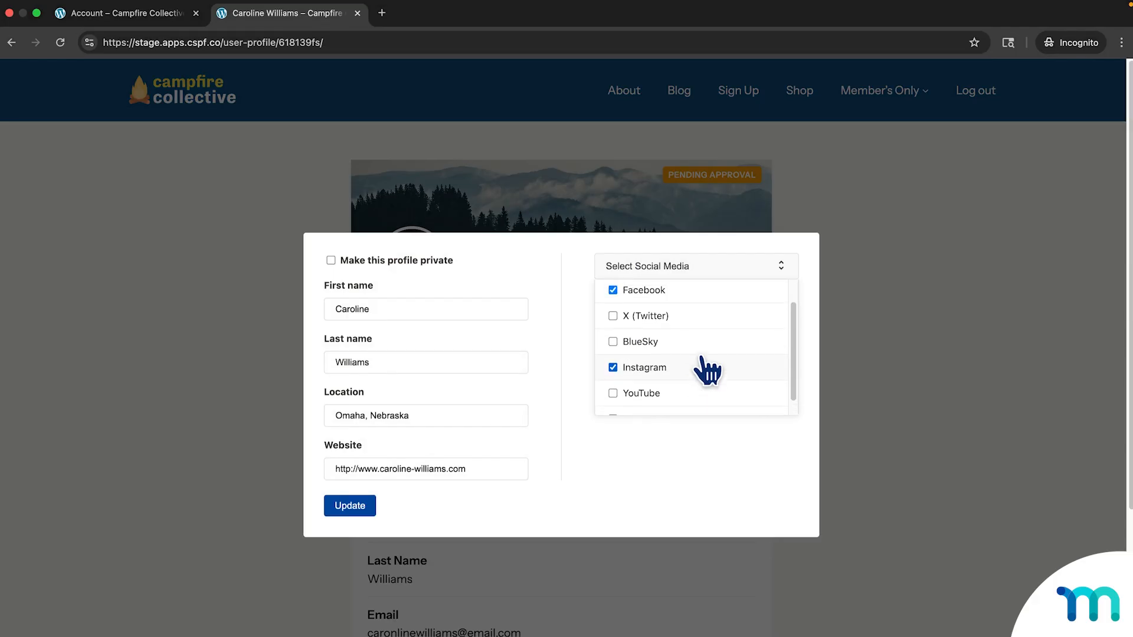
scroll(706, 370, up, 1)
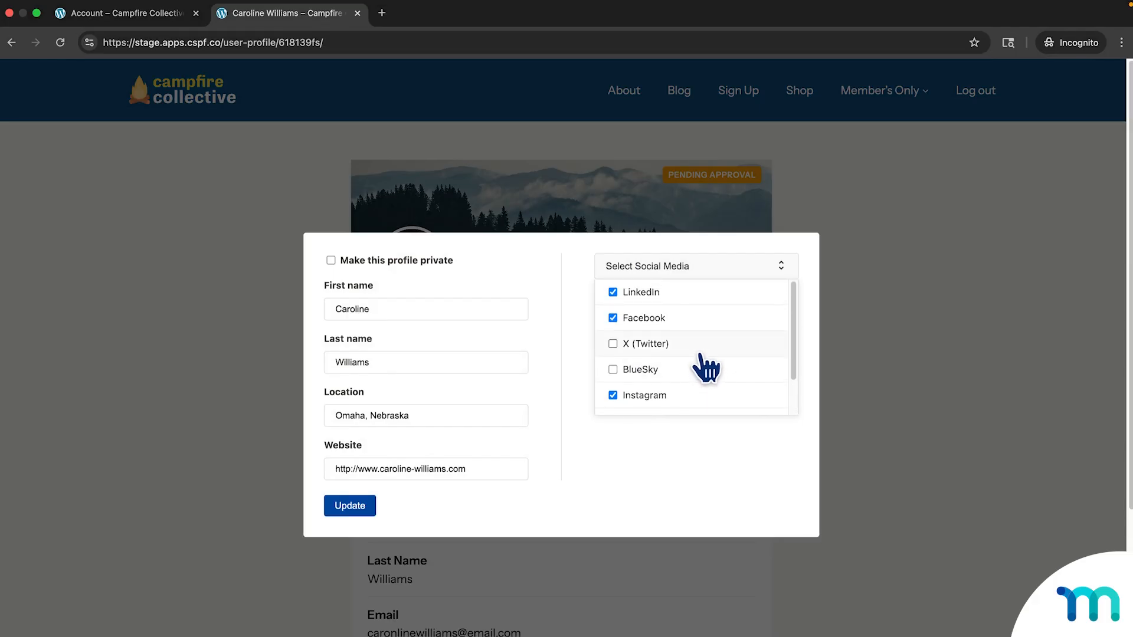
click(686, 442)
Fill in the member's LinkedIn, Facebook and Instagram profile URLs and save the profile.
click(738, 303)
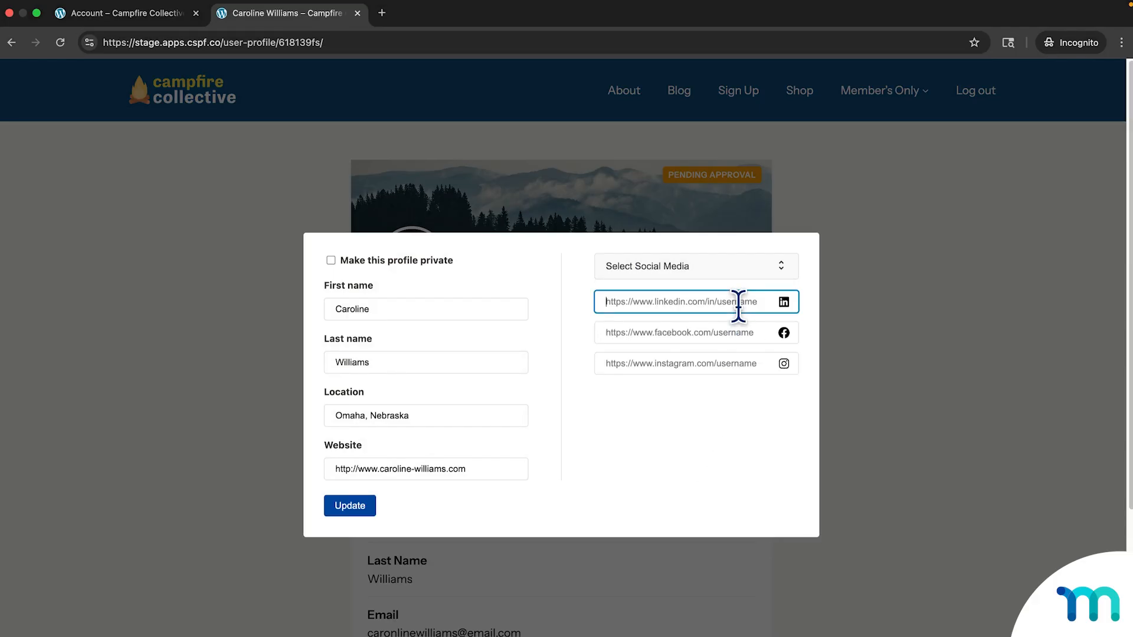
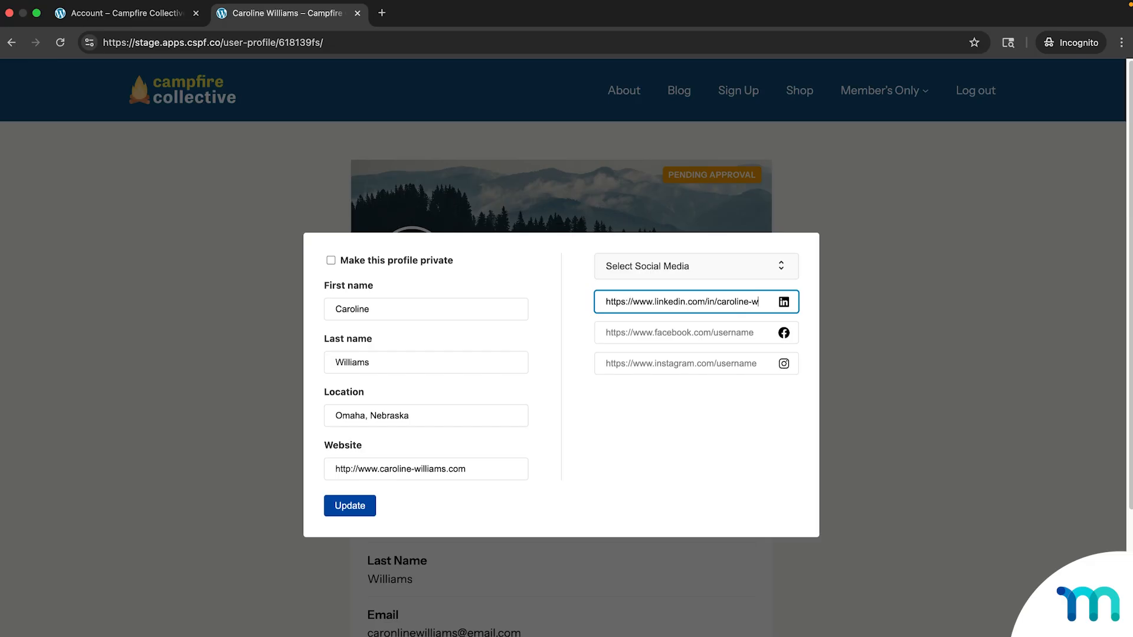
click(739, 331)
text(htt)
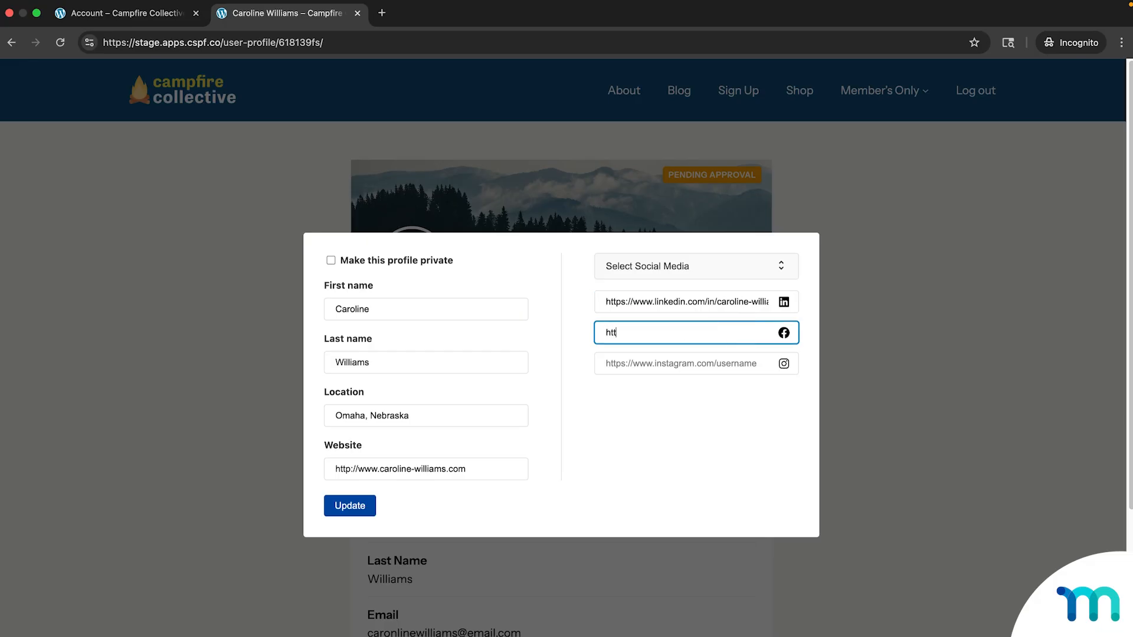
text(ps://www.link)
key(BackSpace)
key(BackSpace)
key(BackSpace)
key(BackSpace)
text(facebook.com/)
key(BackSpace)
key(BackSpace)
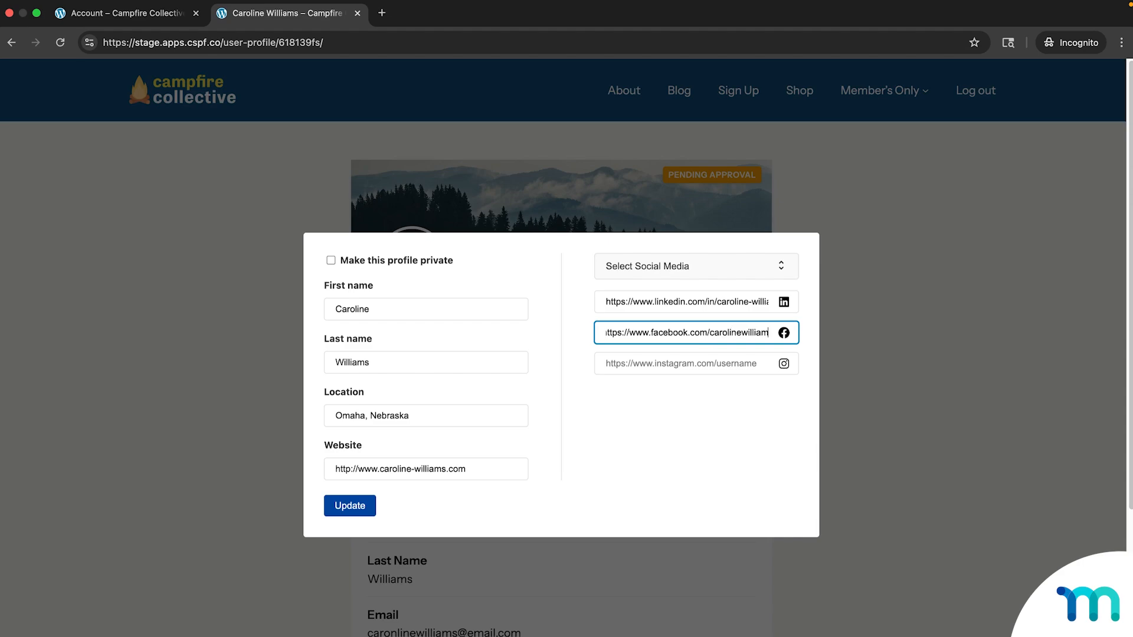
click(735, 363)
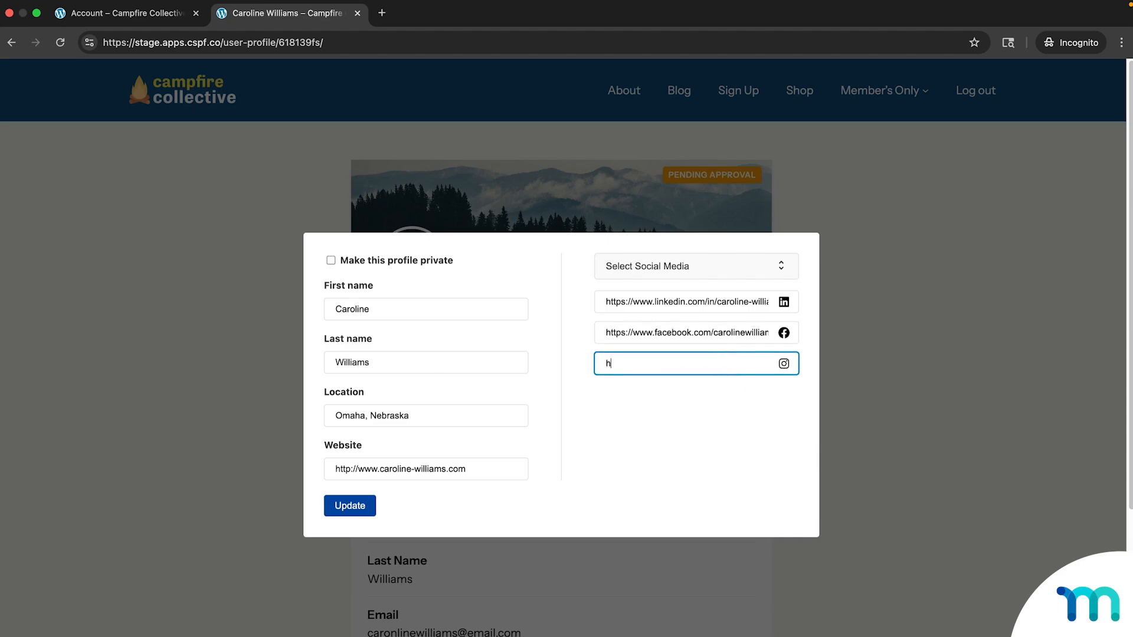
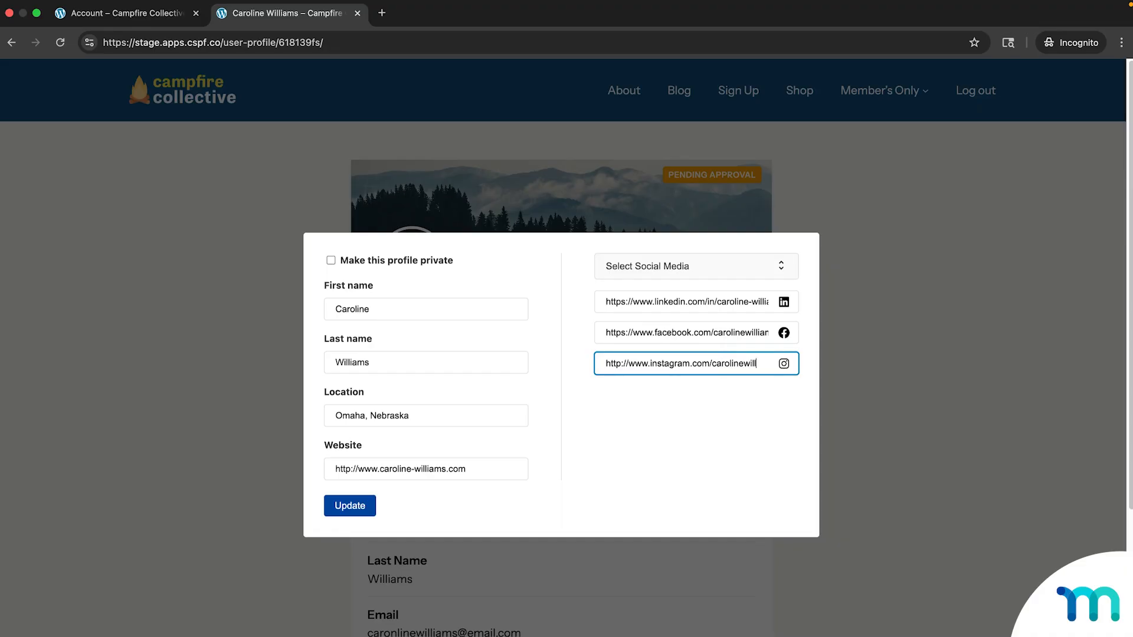
click(741, 425)
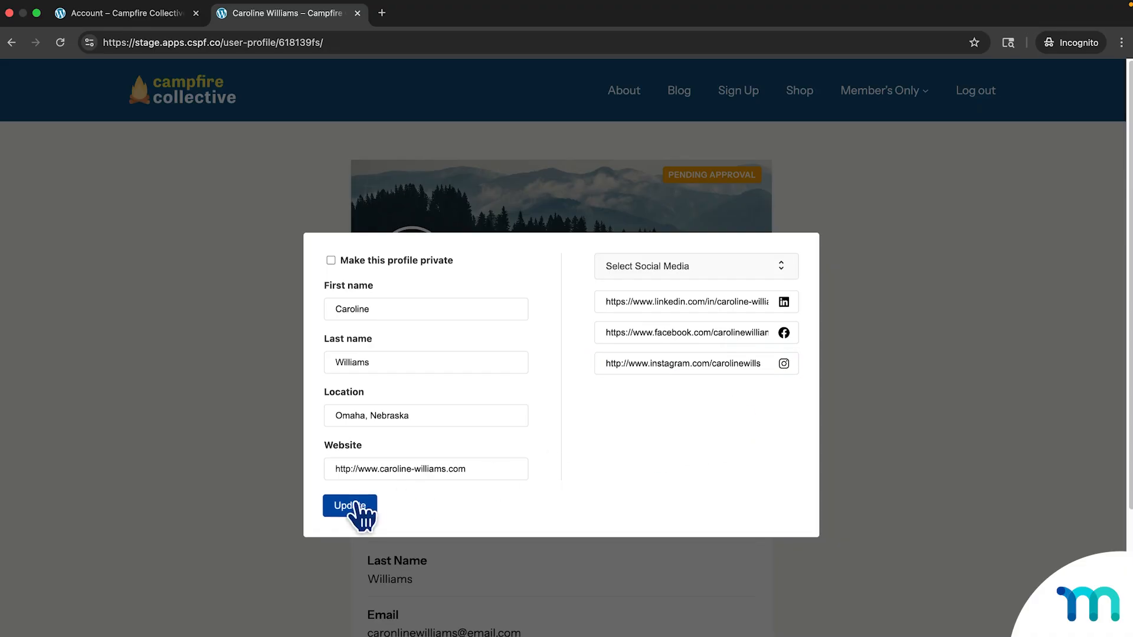
click(356, 506)
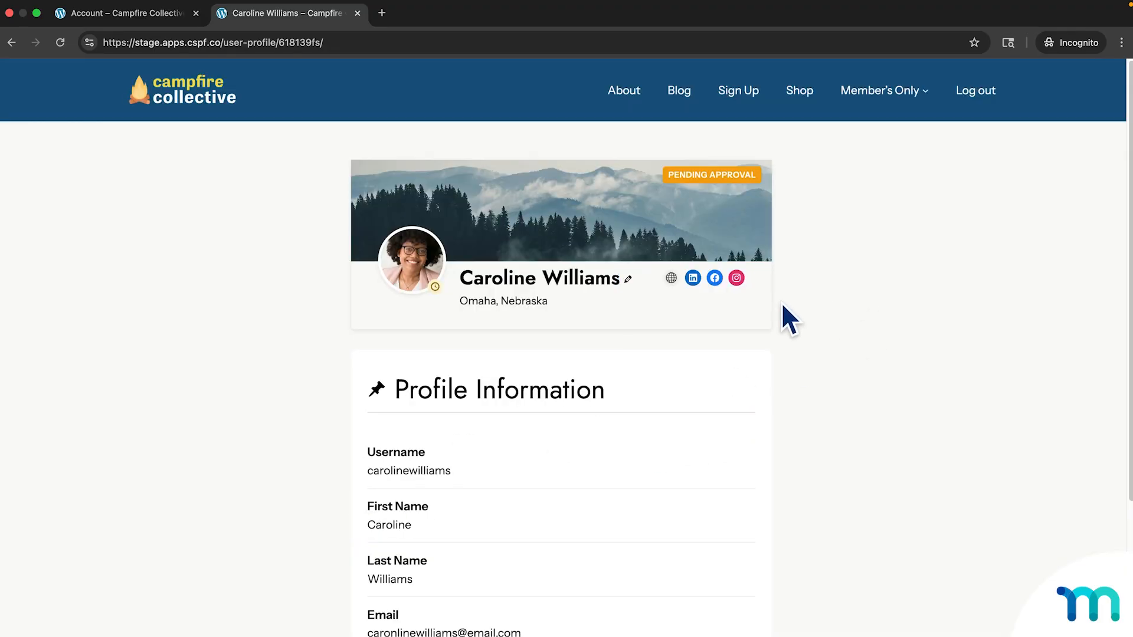
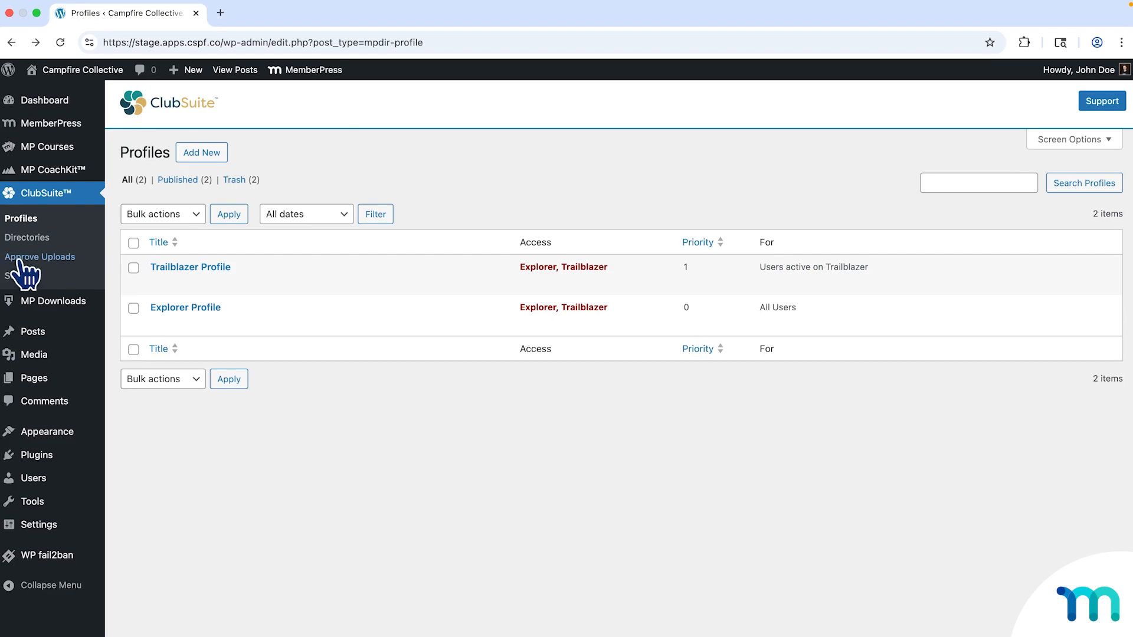
Glance at the uploads awaiting approval, then view the ClubSuite Profiles settings down to Email Notifications.
click(65, 260)
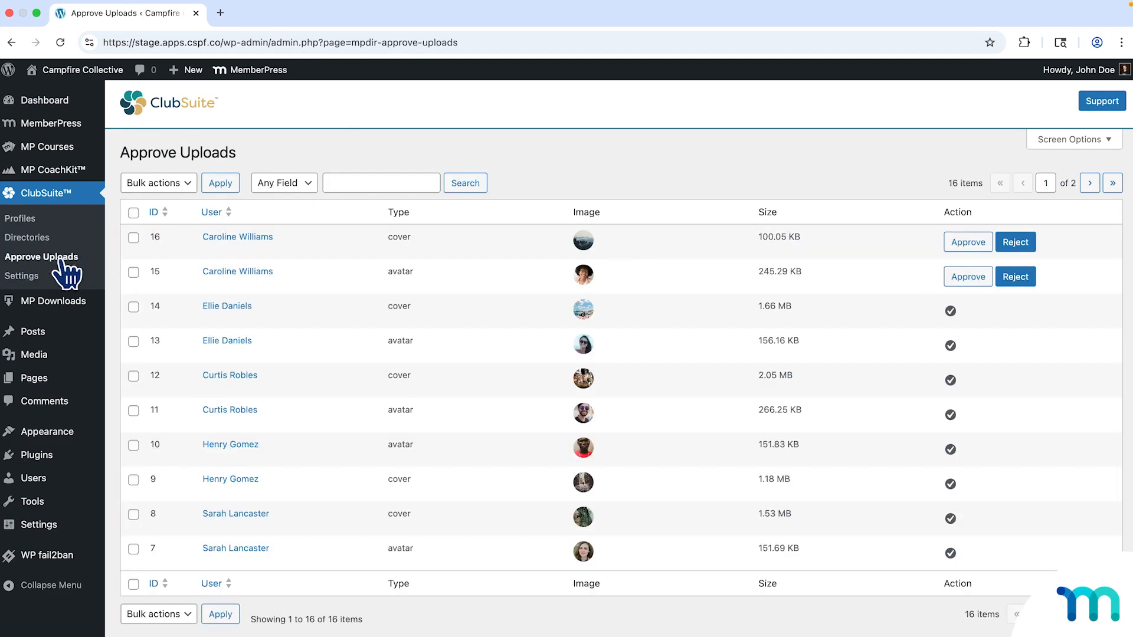
click(29, 275)
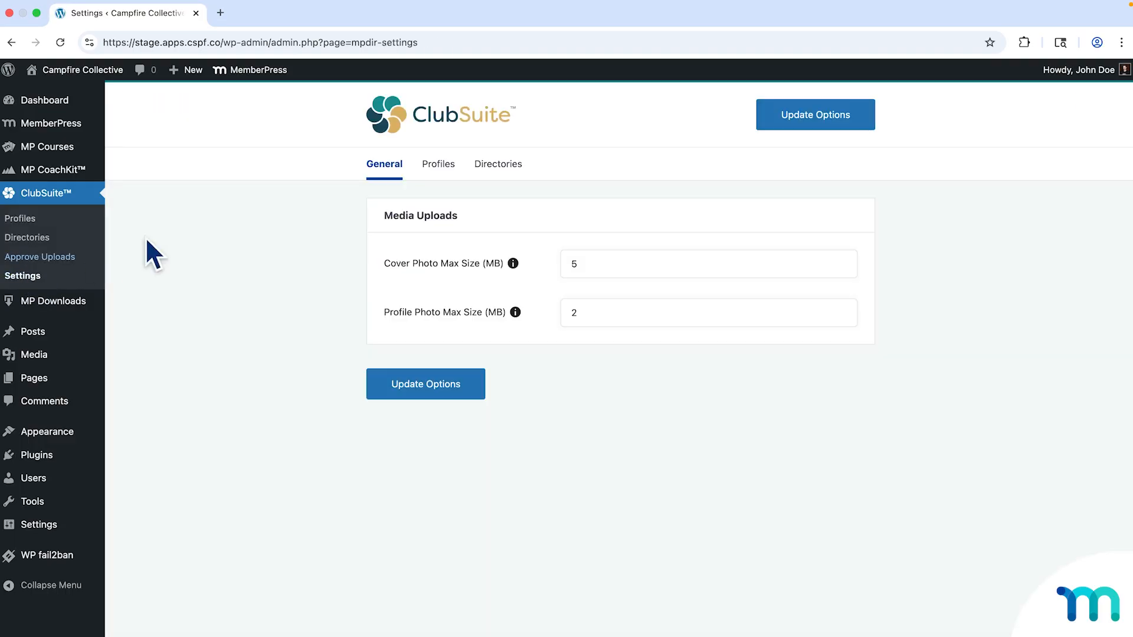
click(458, 181)
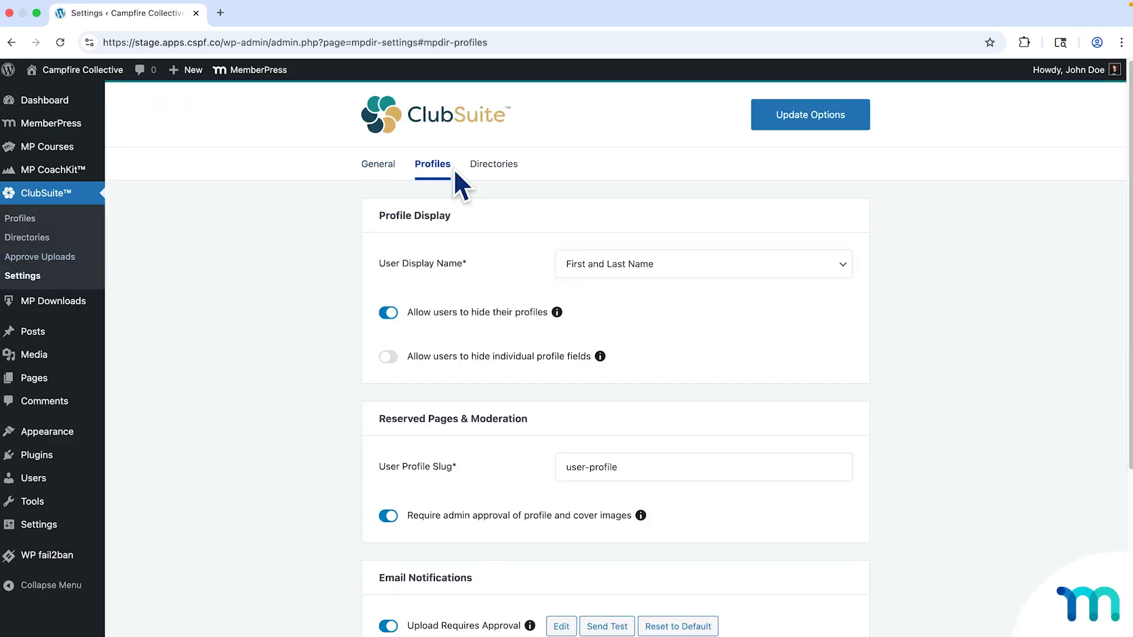
scroll(486, 293, down, 3)
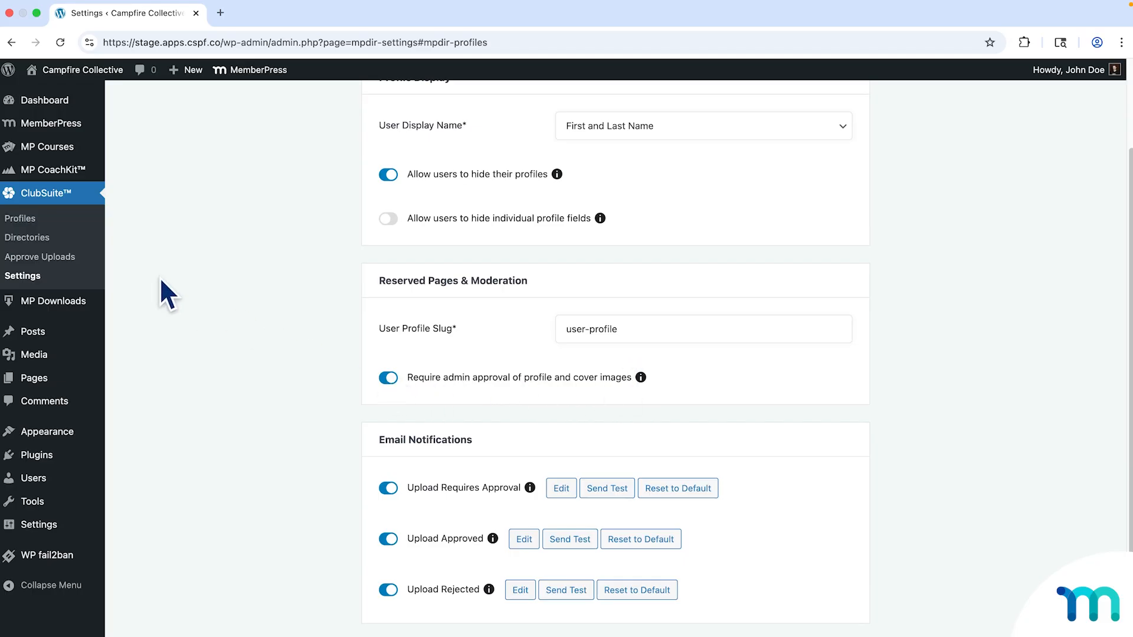
Preview the pending avatar (ID 15) and cover photo (ID 16) at full size on Approve Uploads.
click(81, 256)
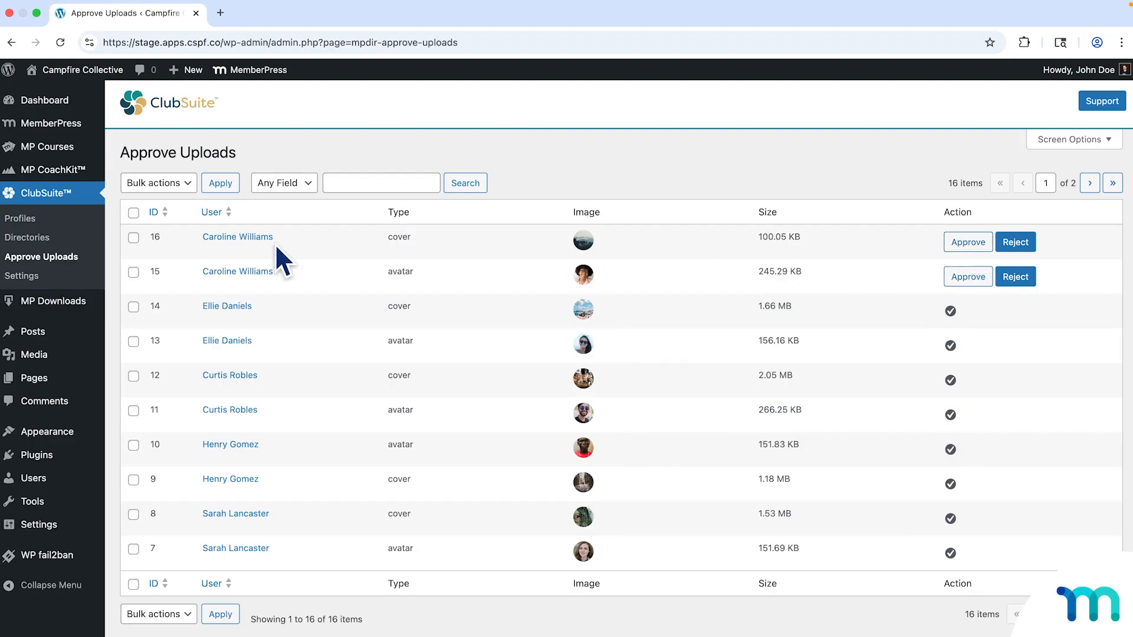
click(584, 276)
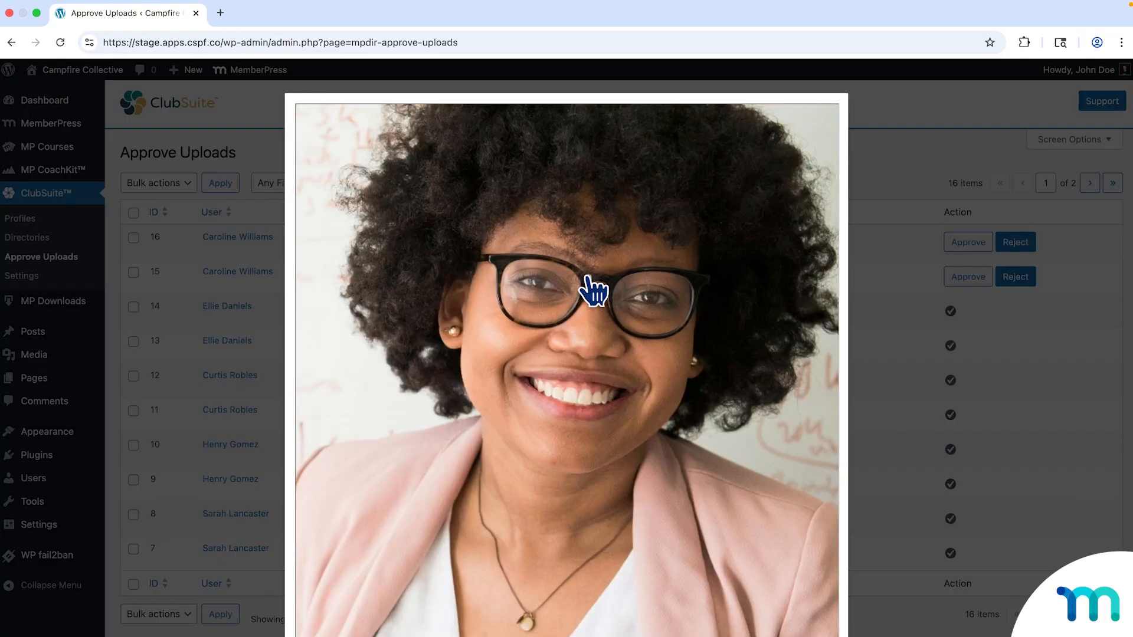
click(882, 183)
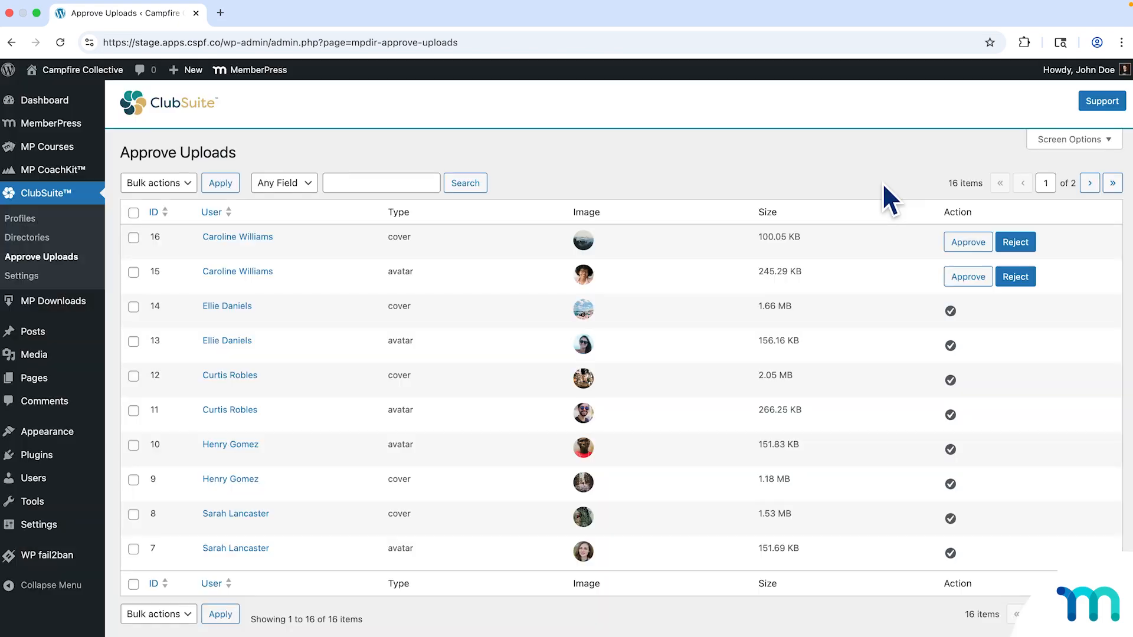
click(584, 241)
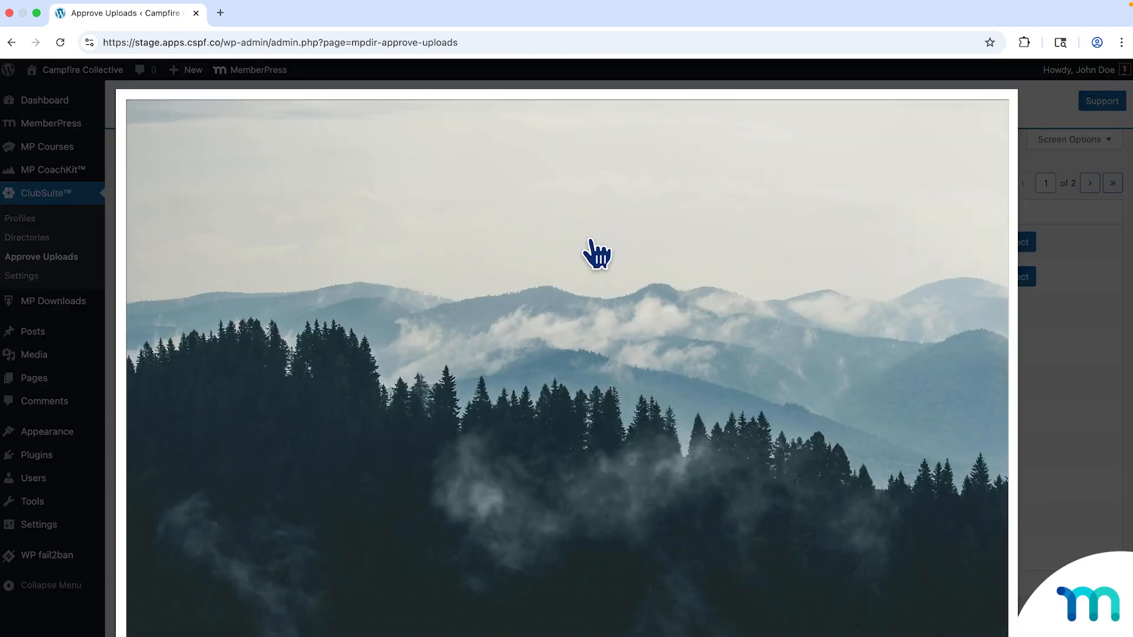
click(1034, 164)
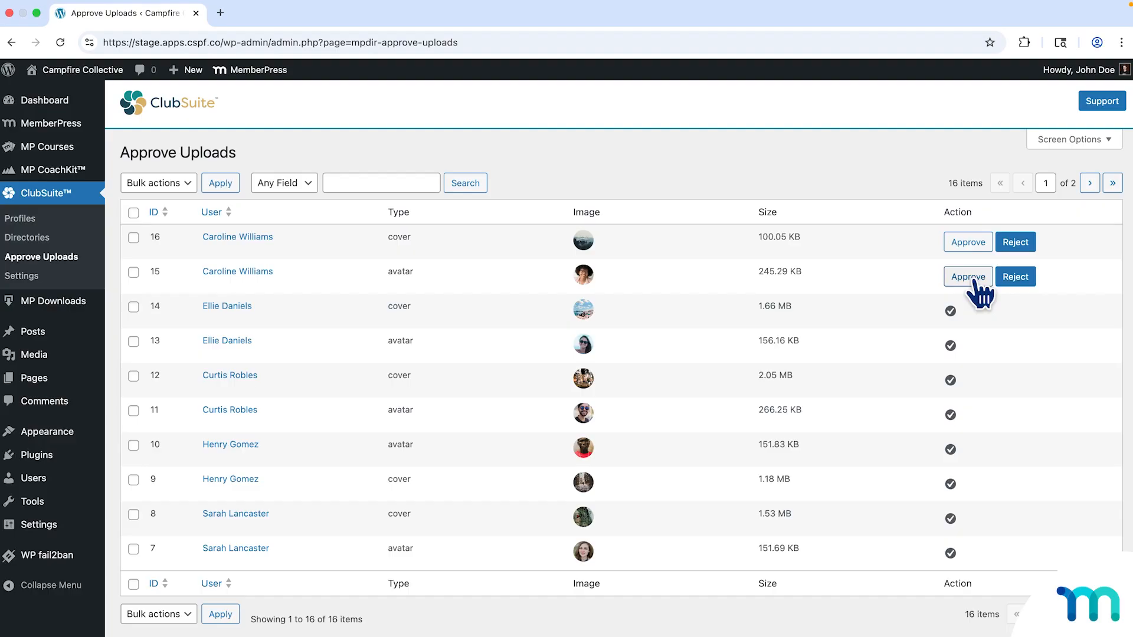
Open the Campfire Collective Trailblazers directory in the editor and review its Directory Settings filters.
click(53, 238)
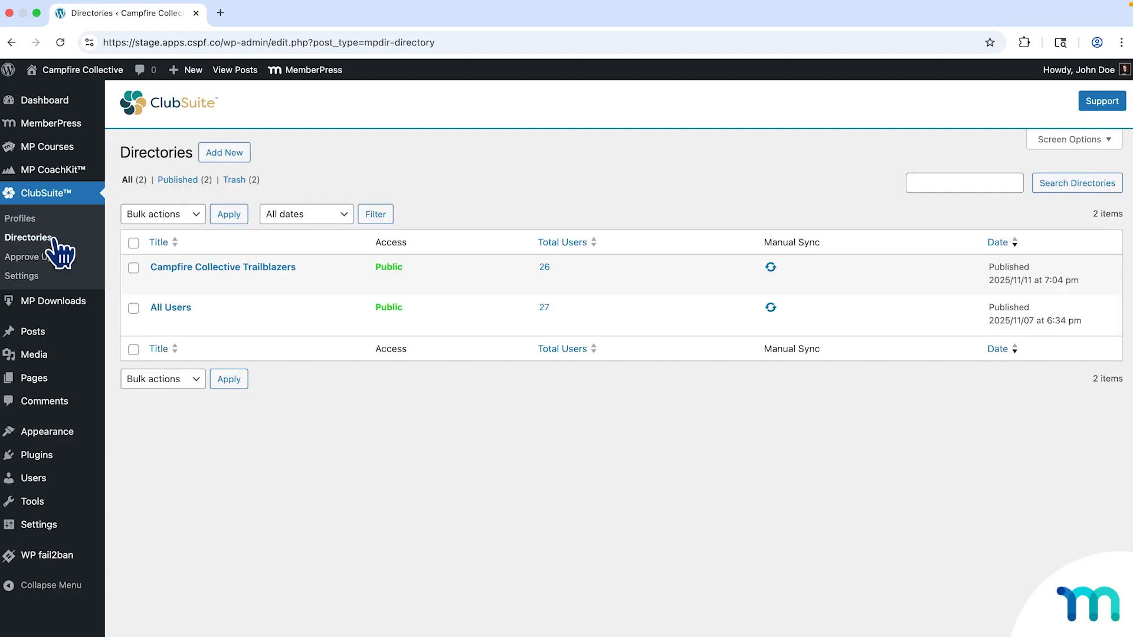
click(160, 269)
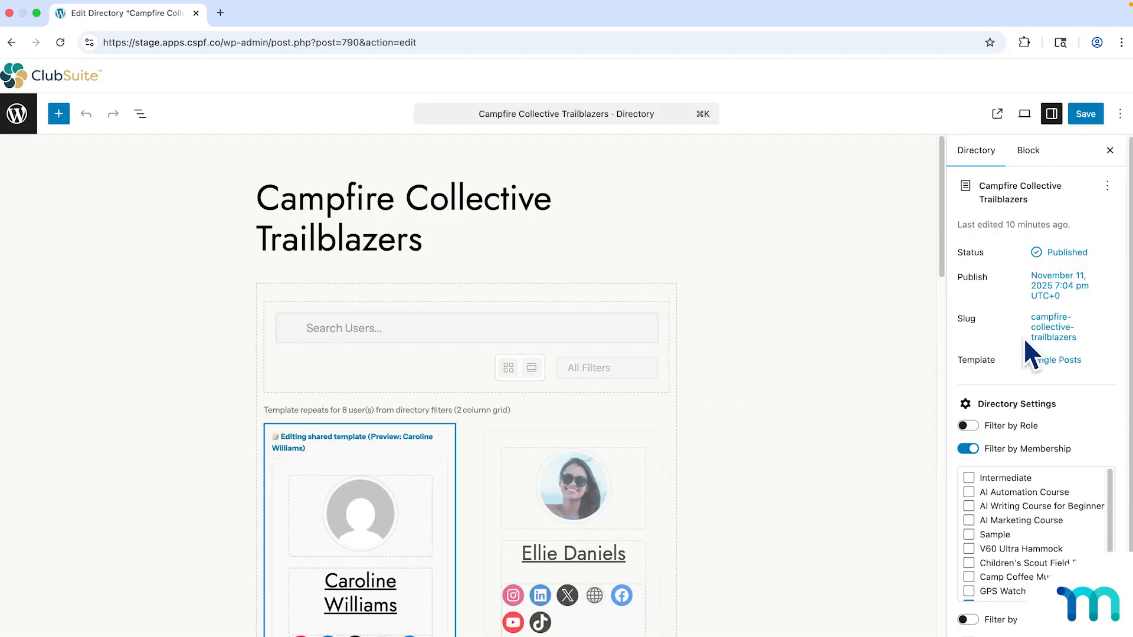
scroll(1091, 413, down, 3)
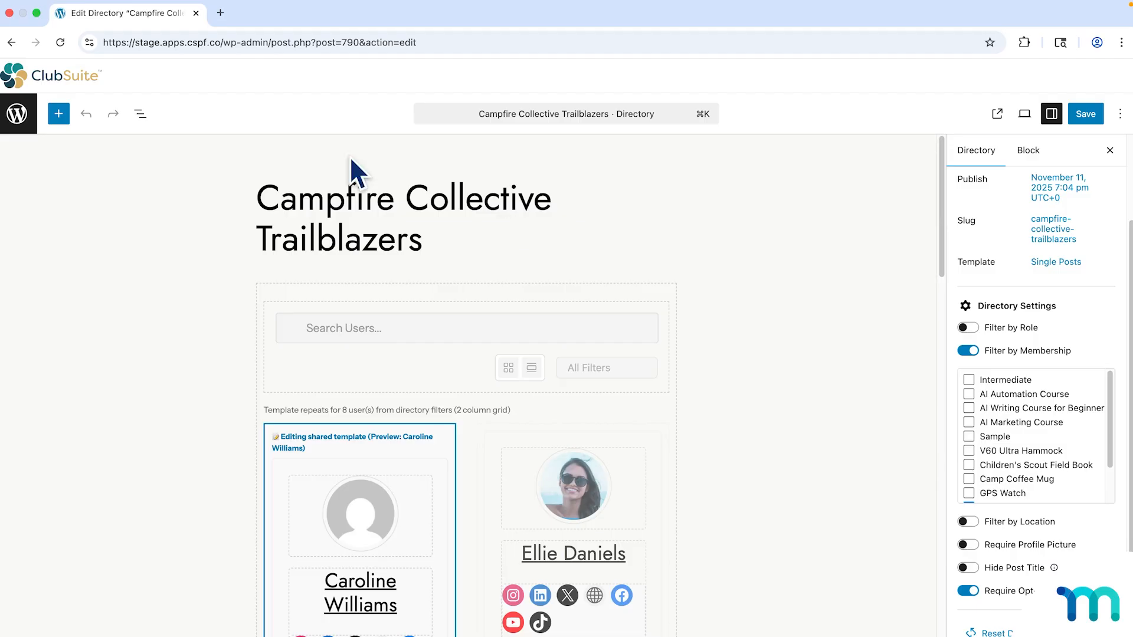
Approve the pending avatar (row 15) and cover photo (row 16) so all 16 uploads are approved.
click(25, 124)
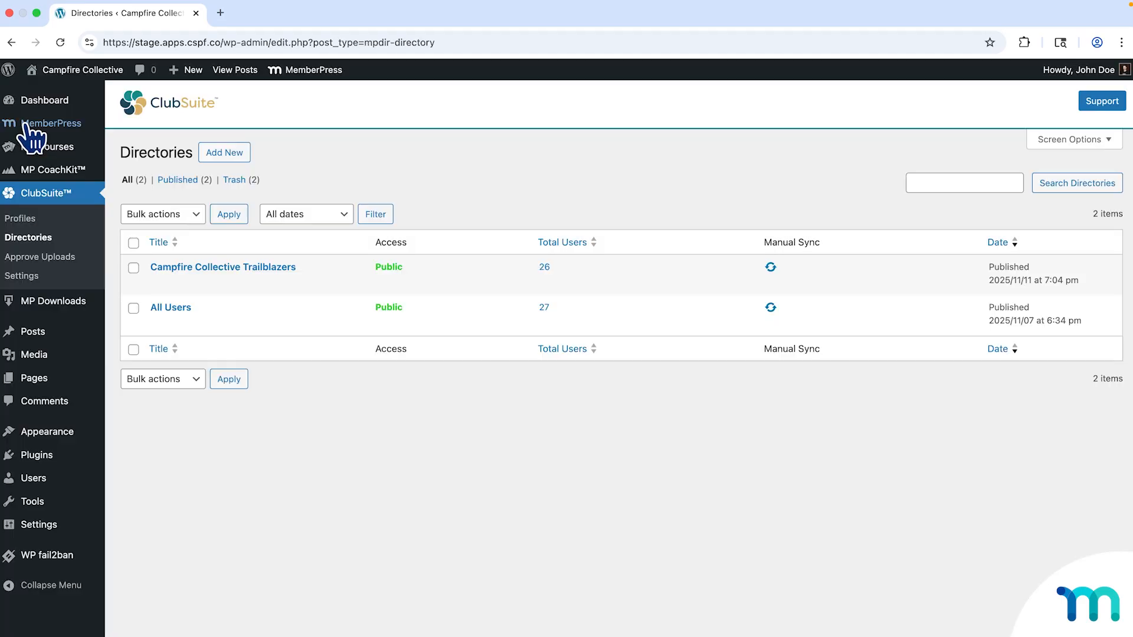
click(44, 256)
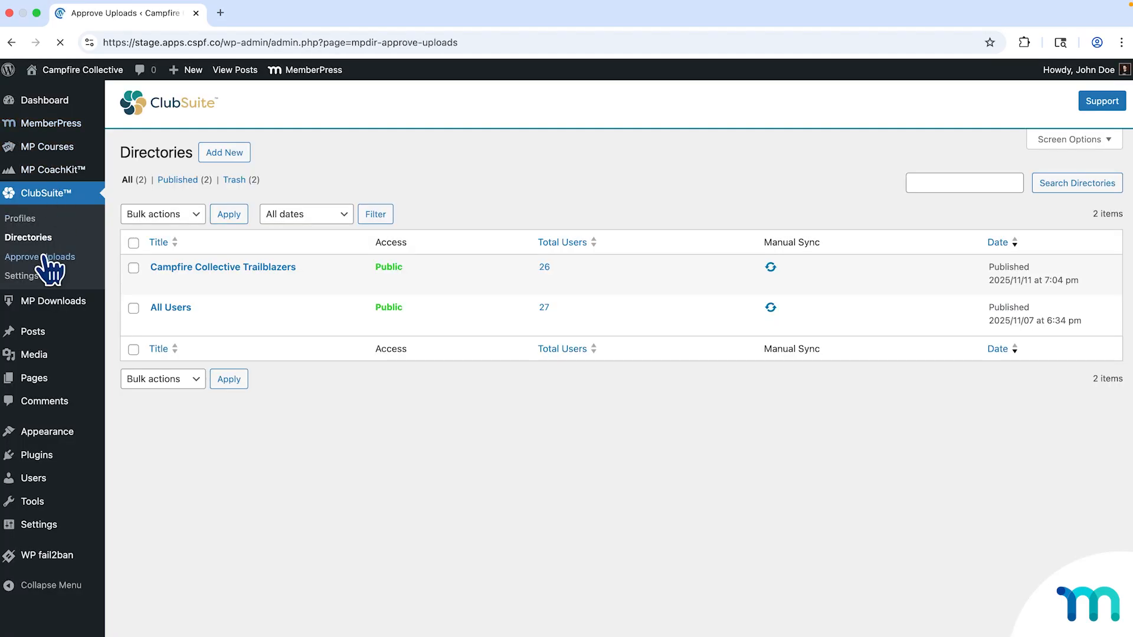
click(973, 278)
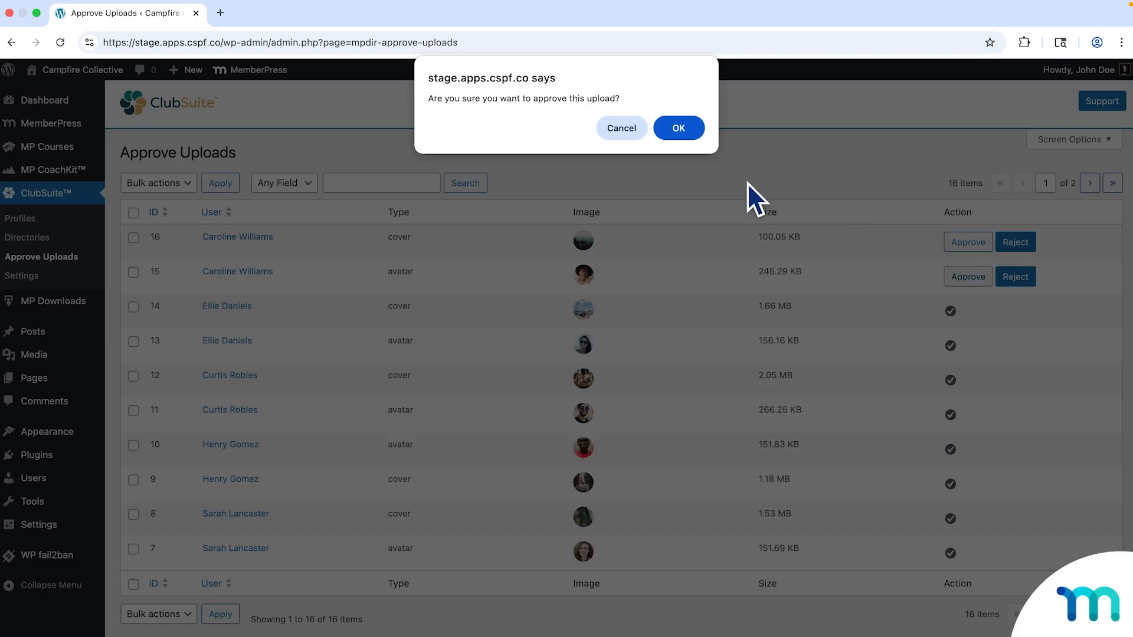
key(Return)
click(971, 243)
click(678, 127)
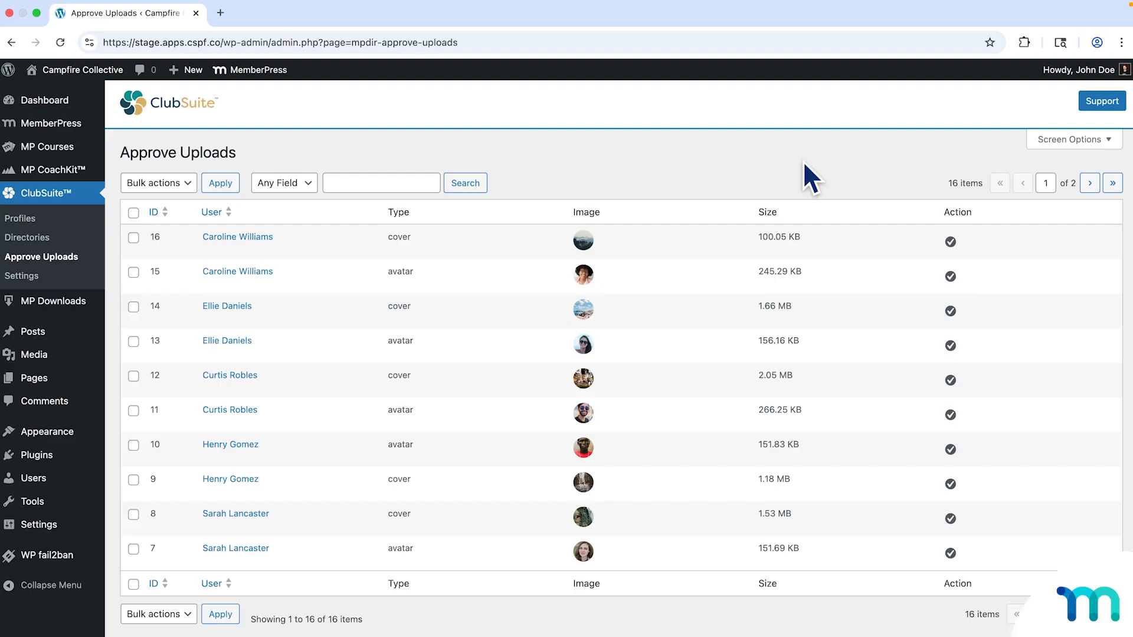
click(57, 276)
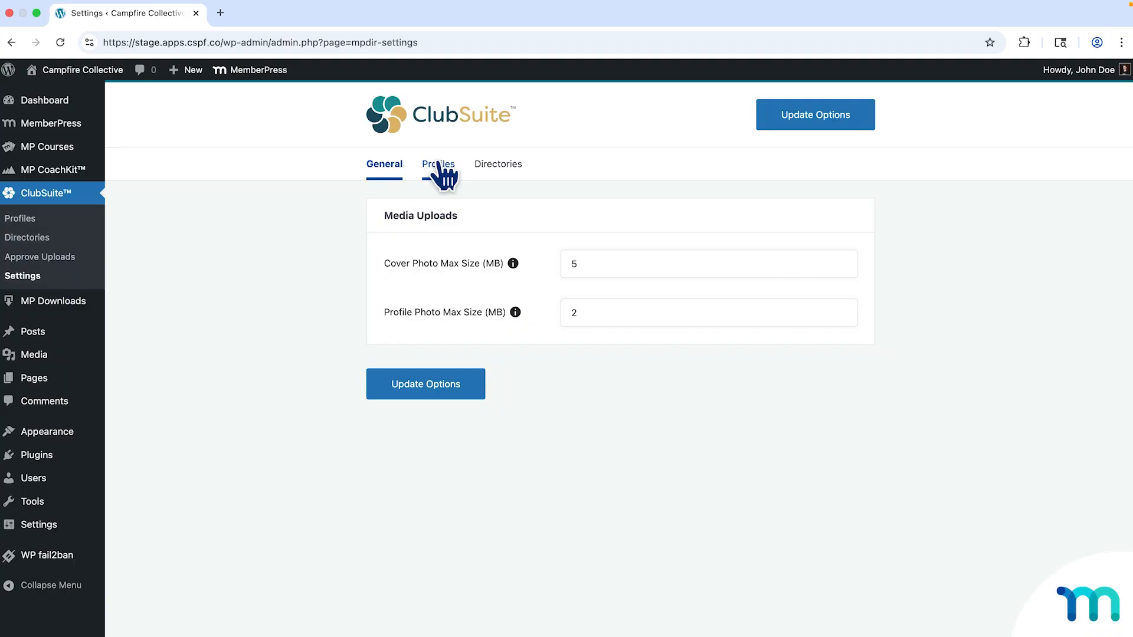
In the Profiles Email Notifications, toggle Upload Requires Approval off and back on, leaving it enabled.
click(438, 166)
scroll(887, 271, down, 8)
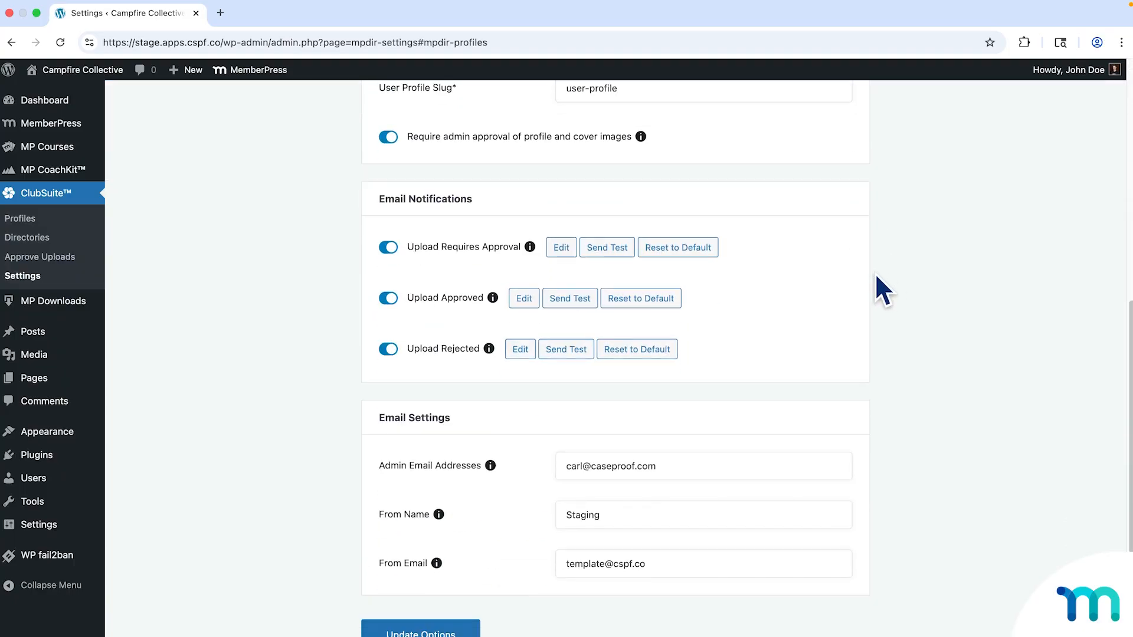
drag(384, 193, 468, 195)
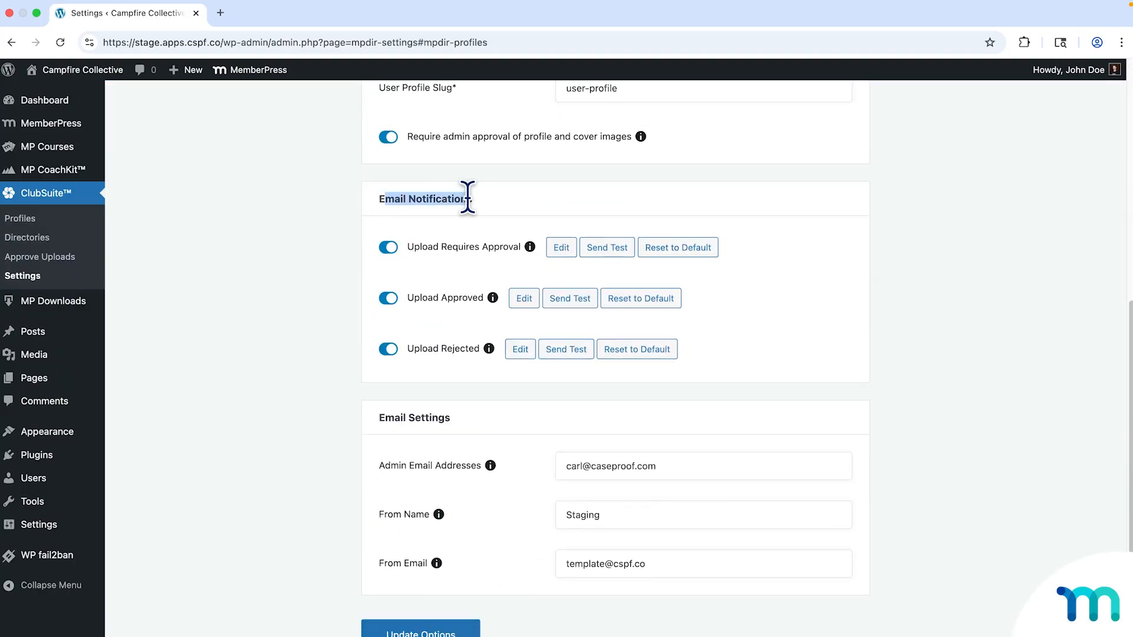
click(466, 200)
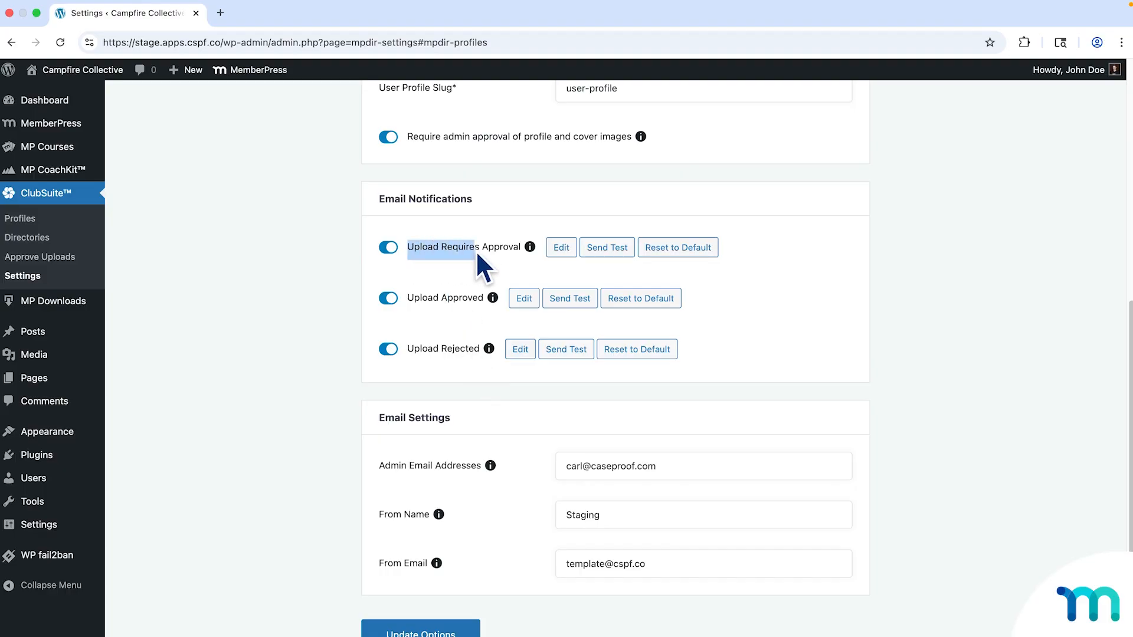
drag(501, 250, 520, 247)
click(495, 248)
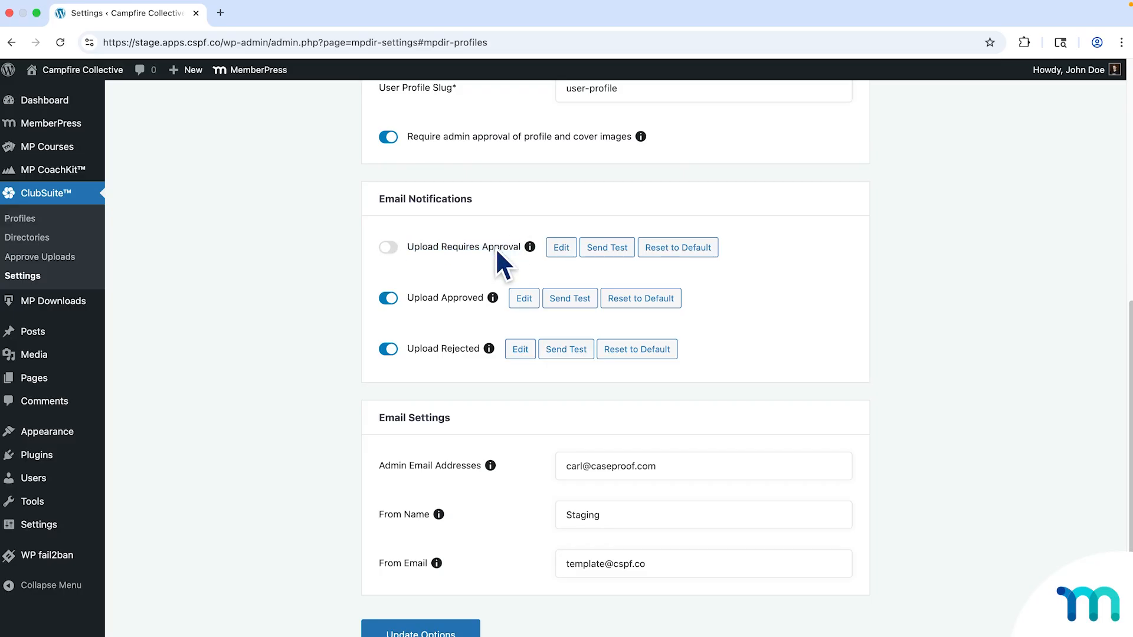
click(495, 248)
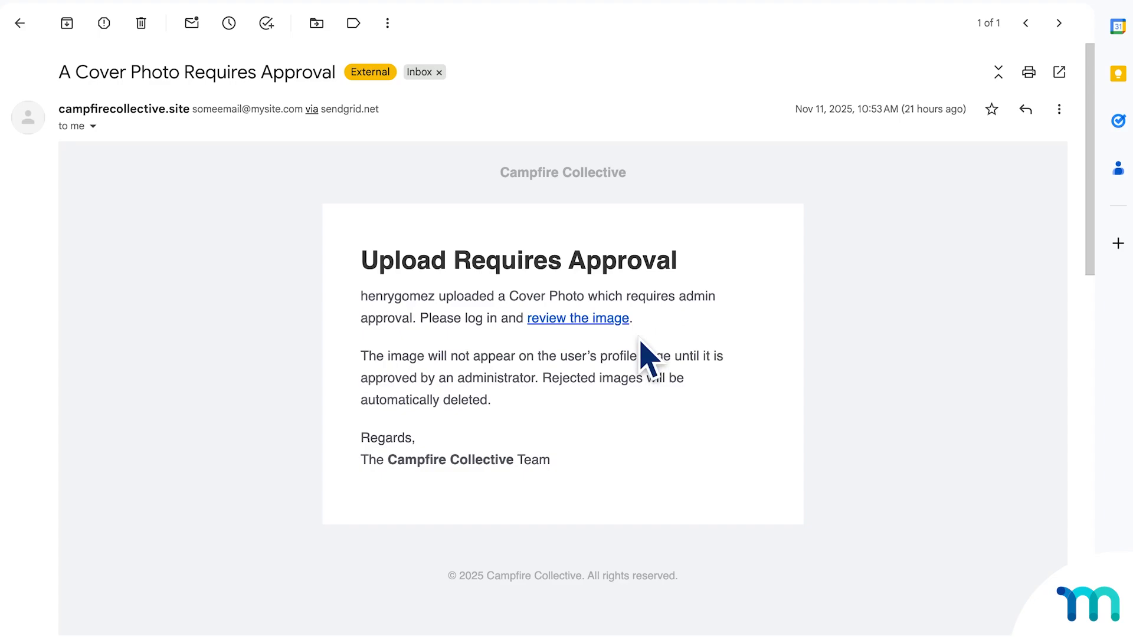
Follow the email's 'review the image' link to the member's pending cover photo.
click(555, 323)
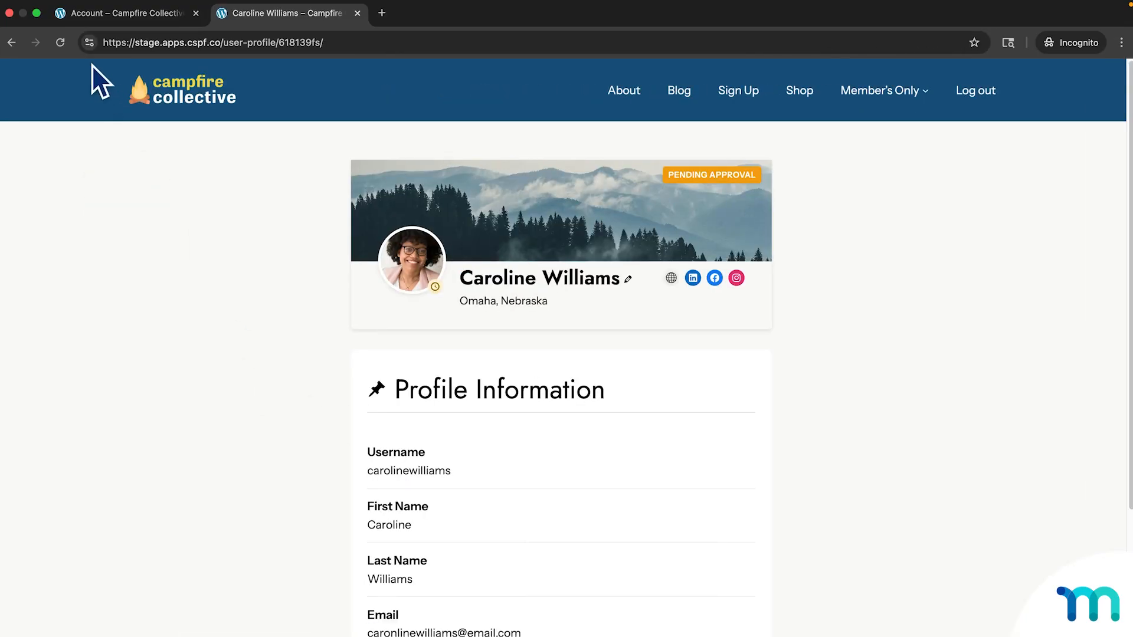
Reload the member's profile so the cover photo shows as approved, then go to the account dashboard.
click(61, 42)
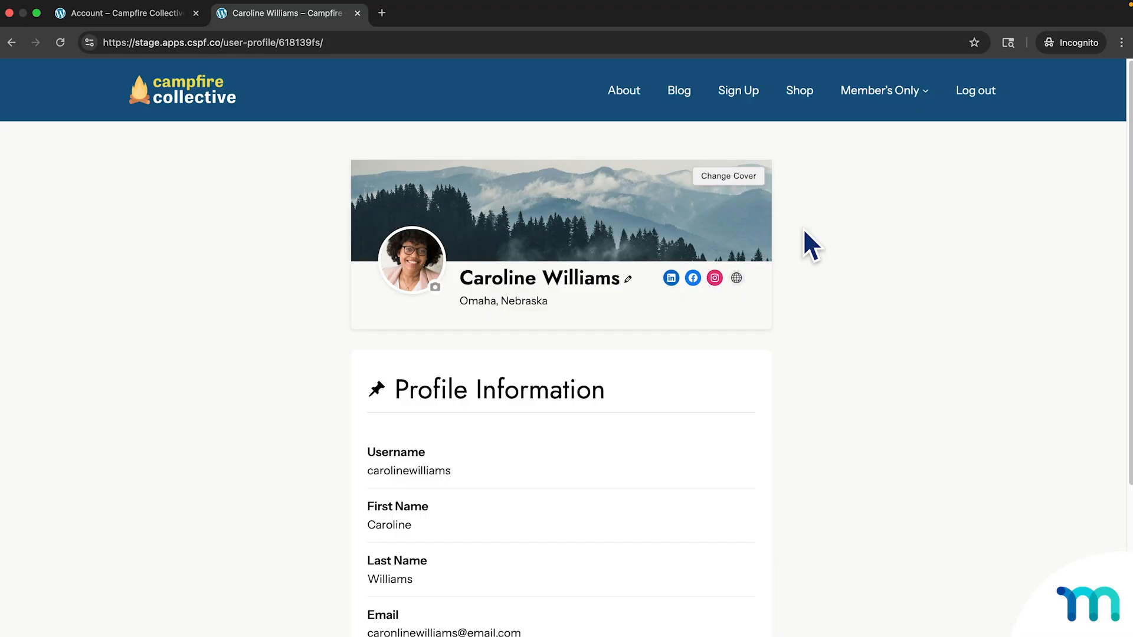
click(878, 95)
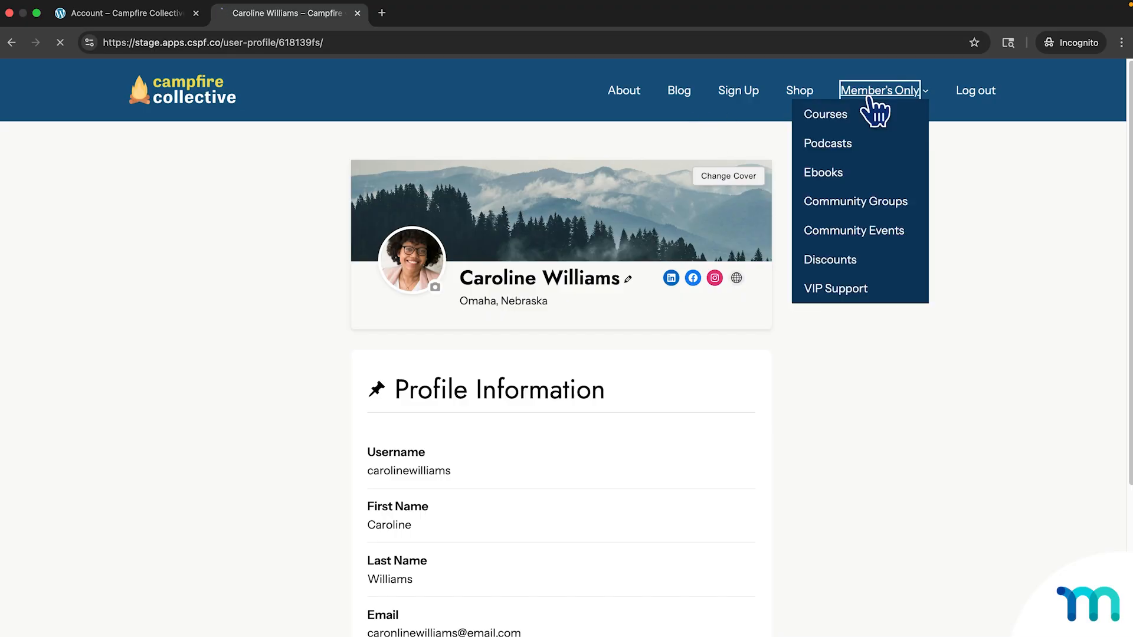
View the All Users directory, switching its members between list and card grid layouts.
click(43, 250)
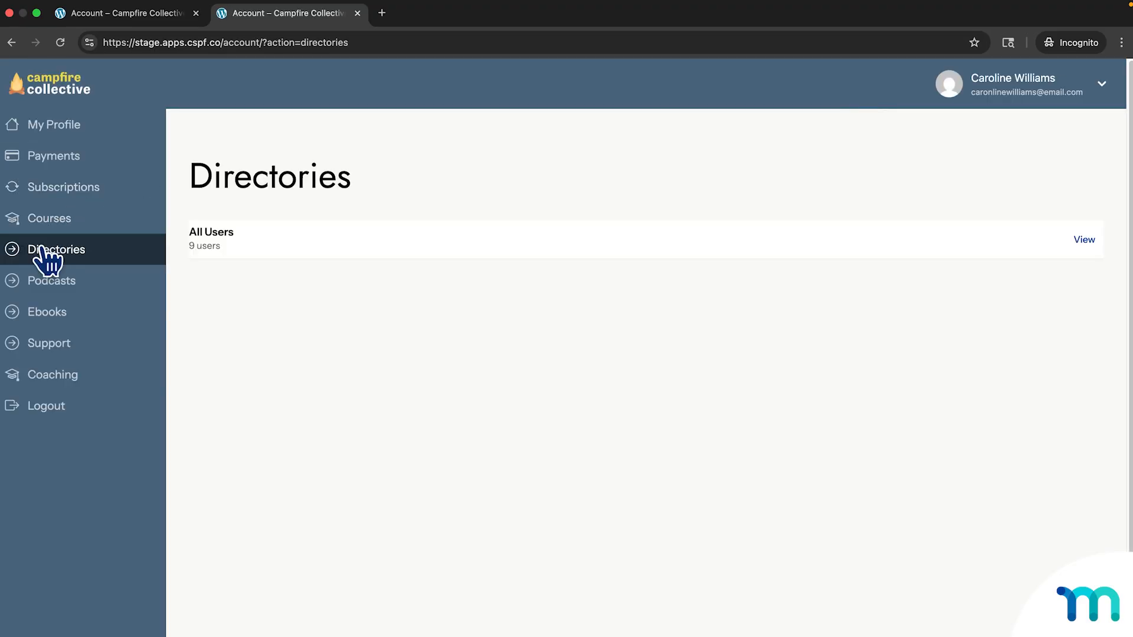
click(1084, 241)
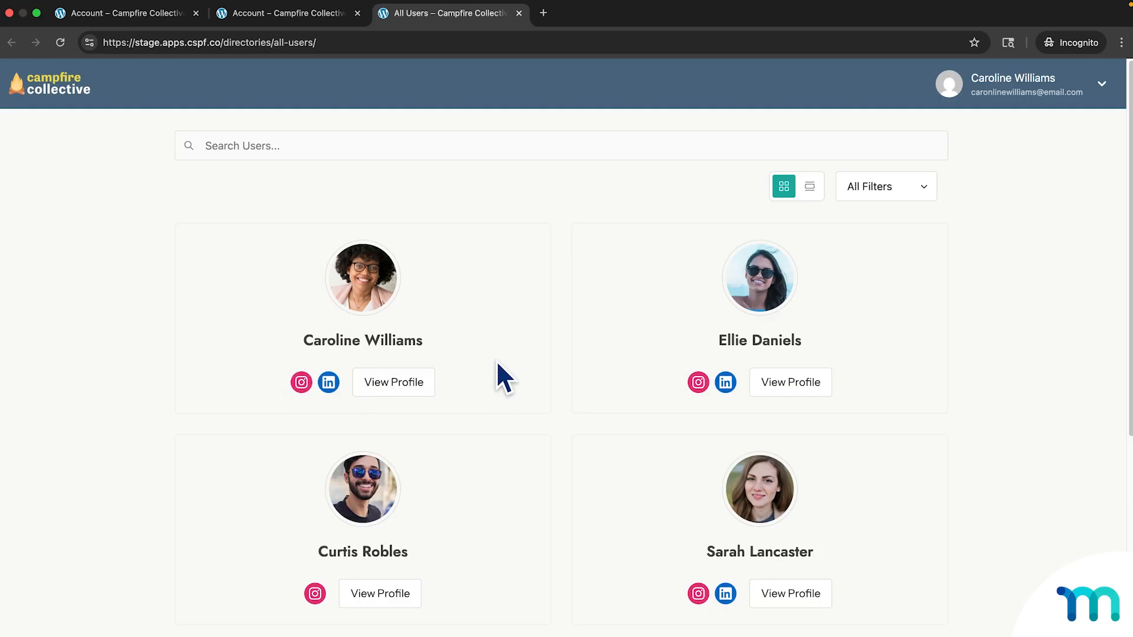
click(810, 187)
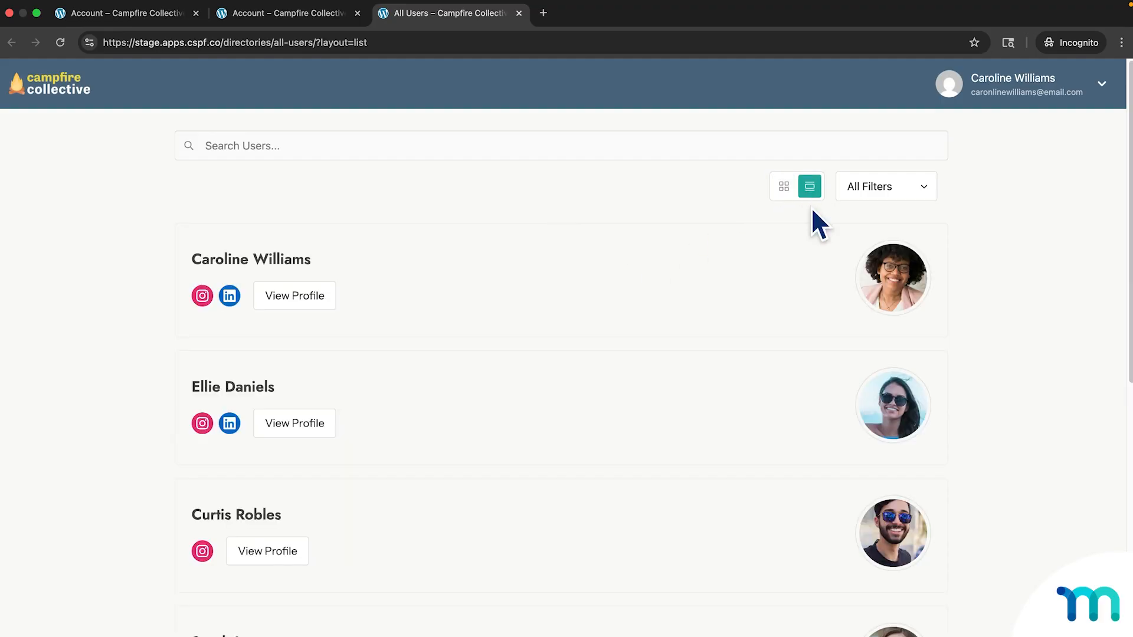
scroll(817, 242, down, 1)
scroll(818, 243, up, 1)
click(781, 191)
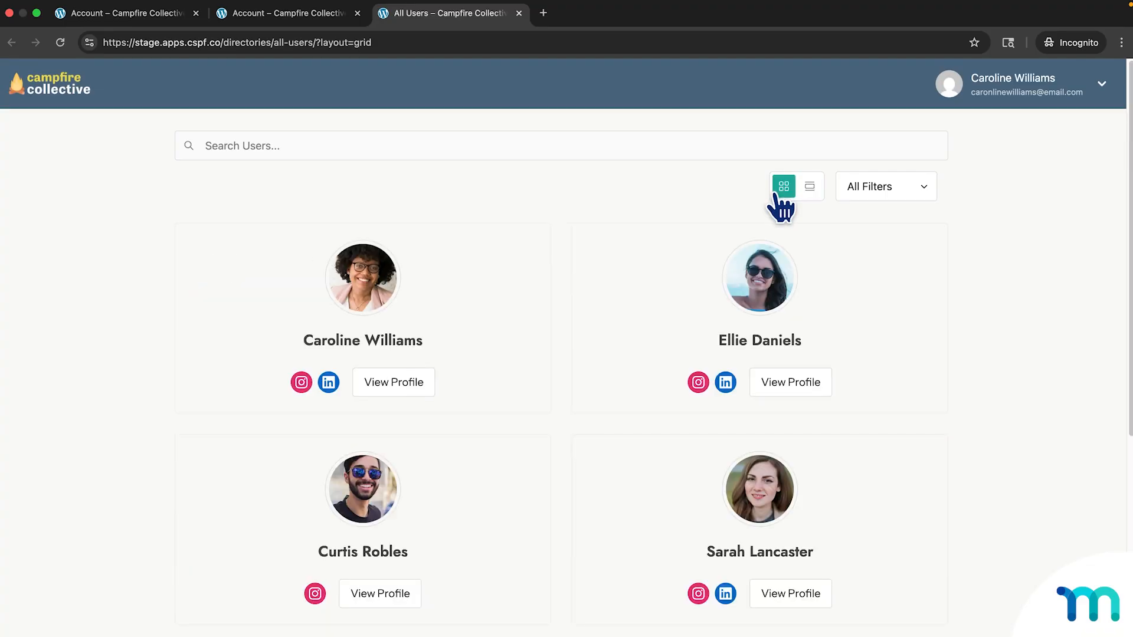
Close the extra tabs and show the account's active Explorer subscription with its Actions menu.
click(198, 19)
click(197, 16)
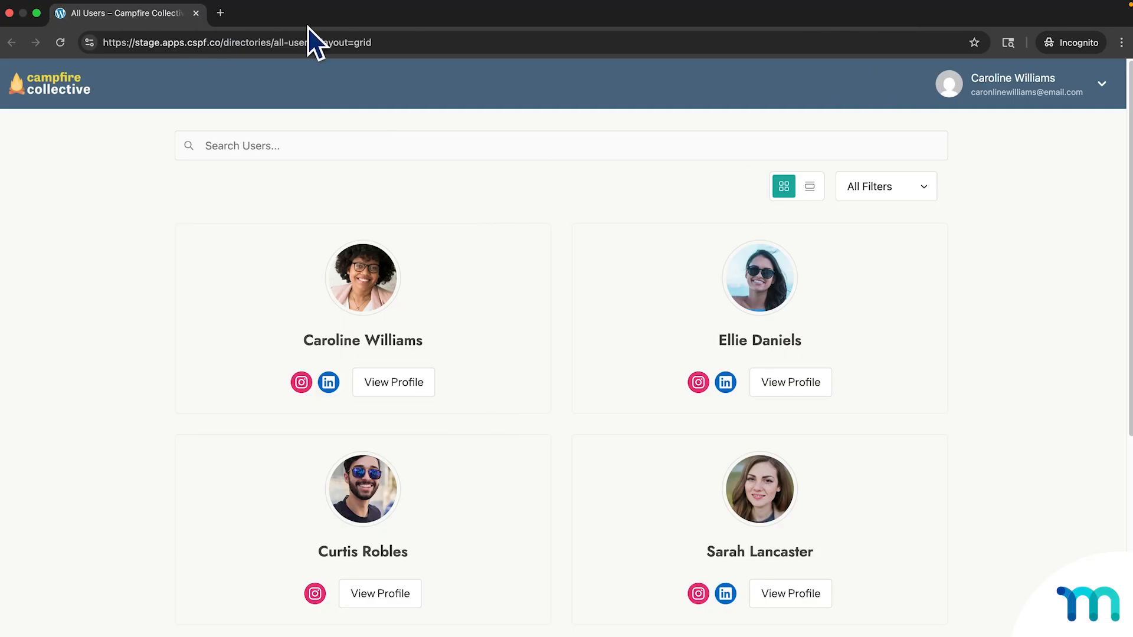
click(993, 91)
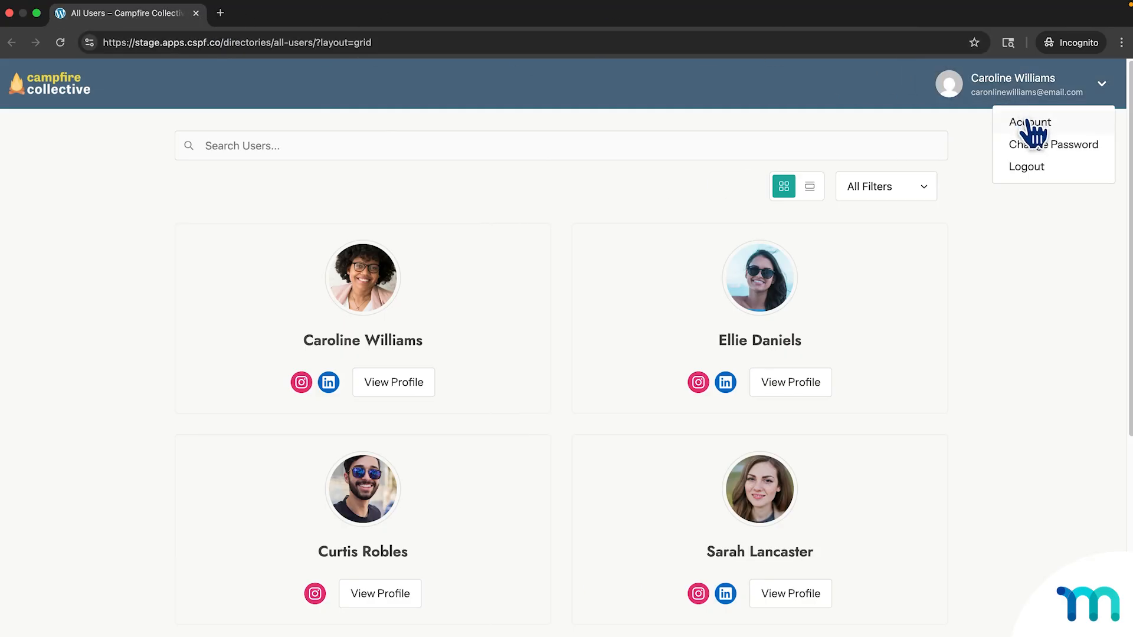
click(1027, 122)
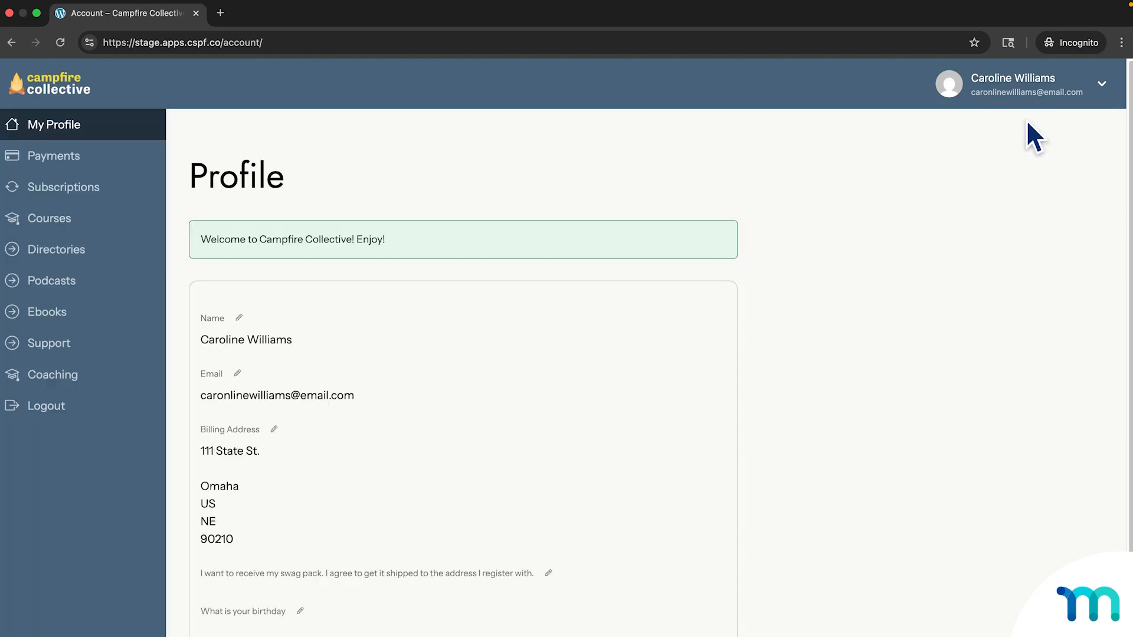
click(93, 197)
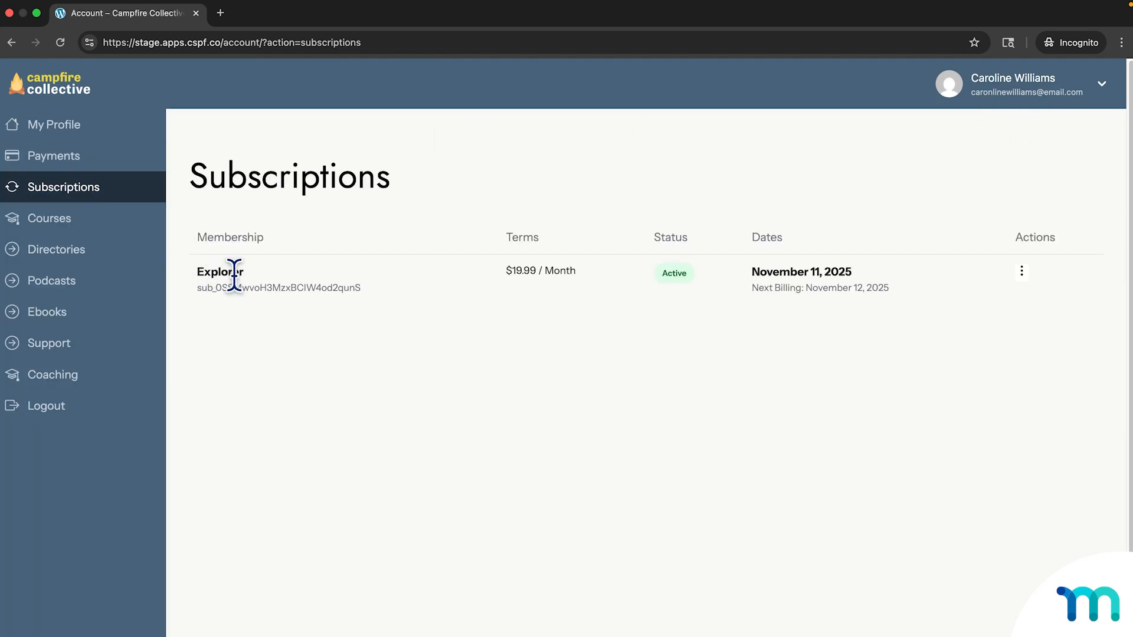
click(1021, 271)
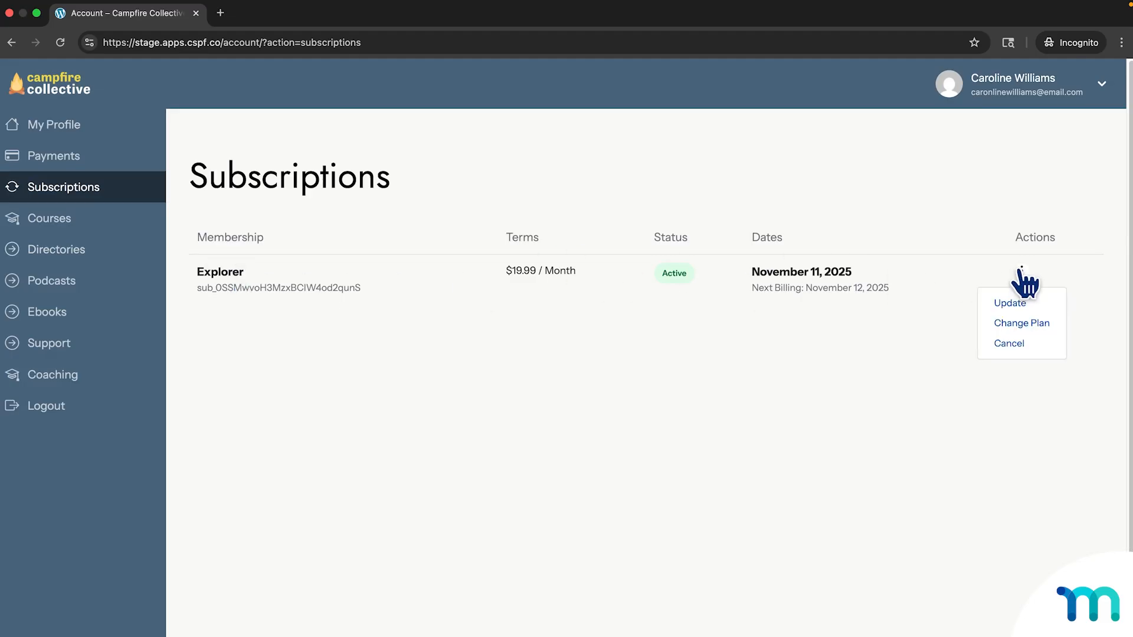
Change the Explorer subscription's plan to Trailblazer and proceed to checkout.
click(1028, 321)
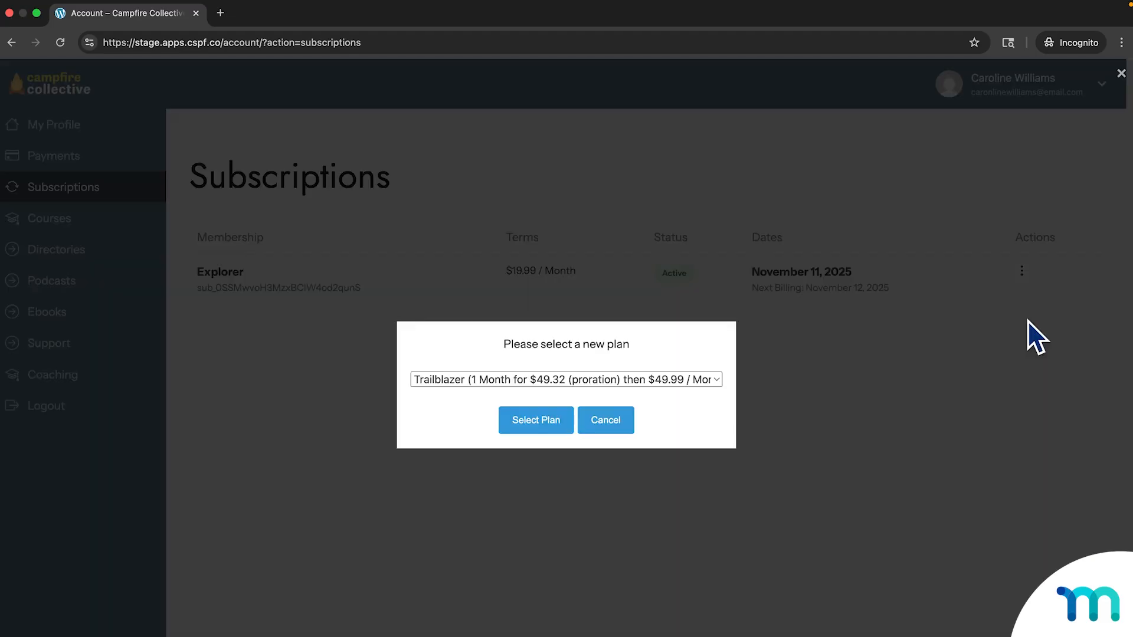
click(713, 381)
click(708, 381)
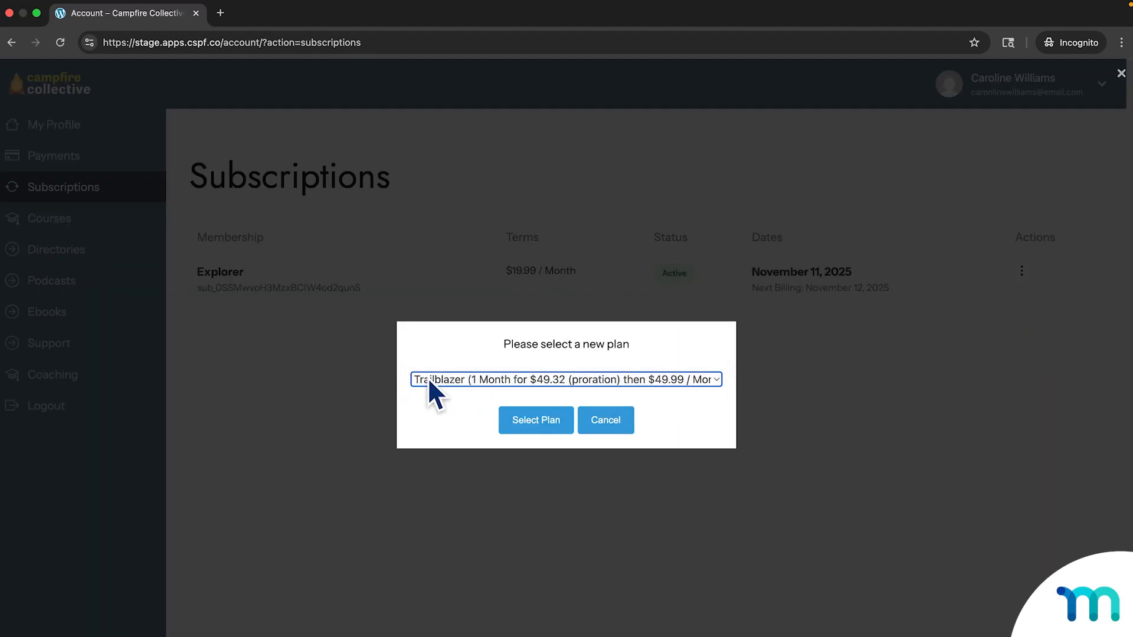
click(542, 422)
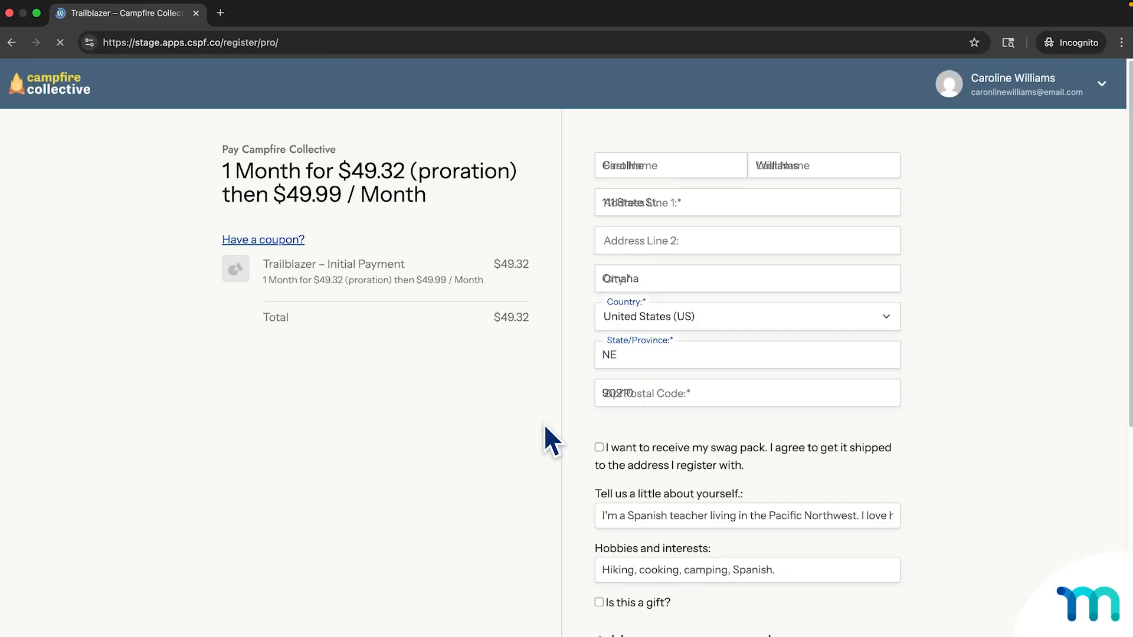
Enter the test card details, accept the privacy policy and submit the $49.32 payment.
scroll(956, 436, down, 10)
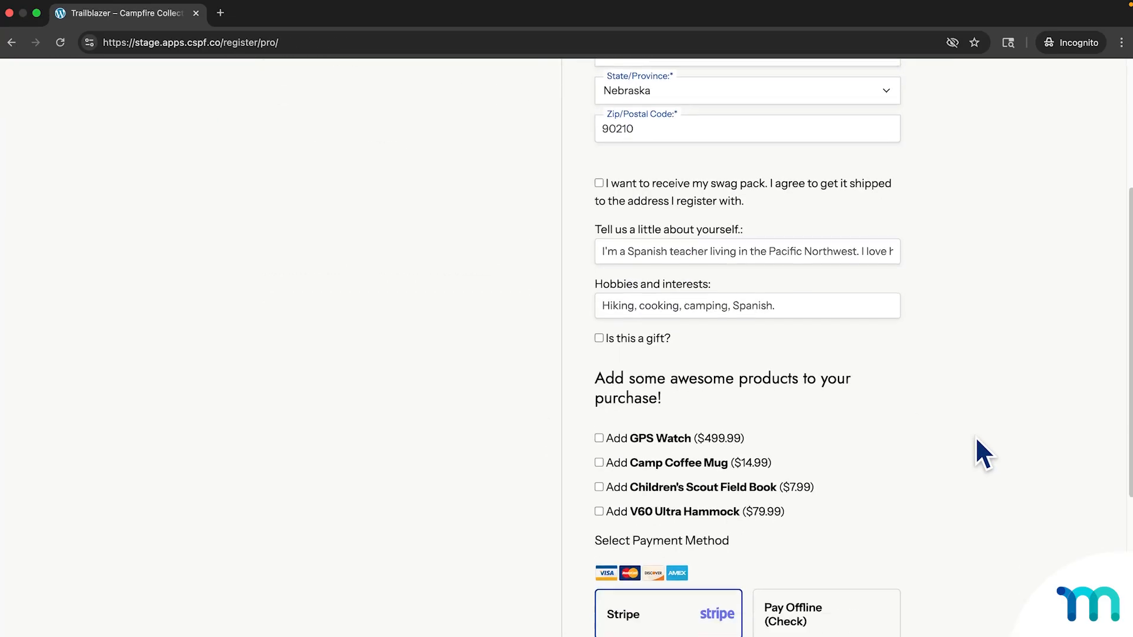
click(724, 400)
text(42424242424242421228)
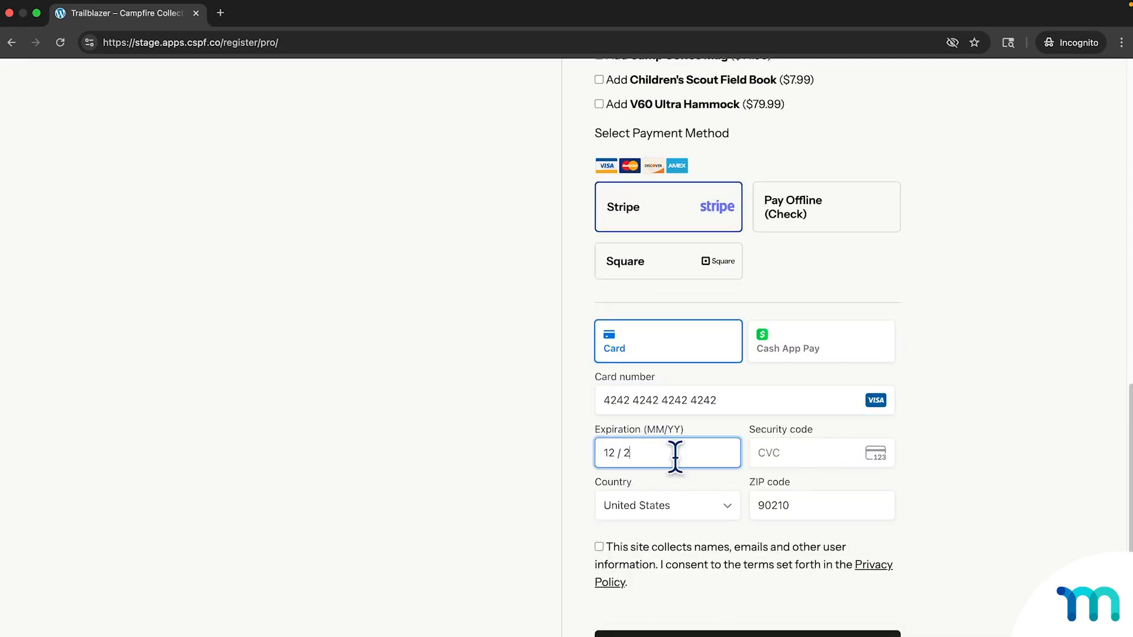
text(123)
click(599, 546)
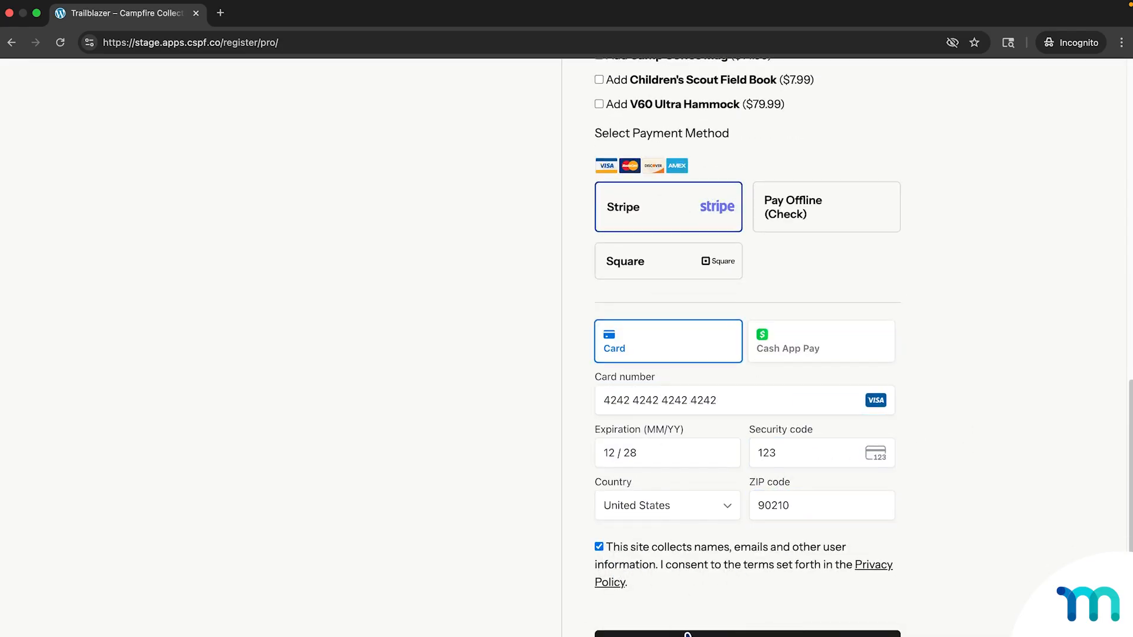
click(687, 635)
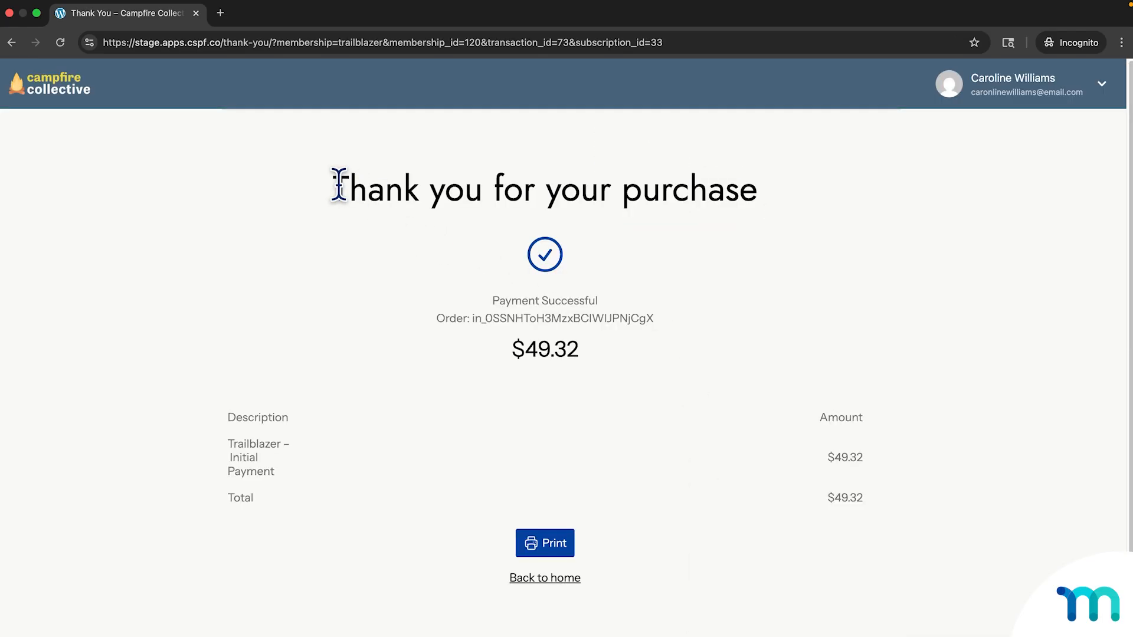
Check the account's Subscriptions page after the Trailblazer upgrade.
click(999, 97)
click(1015, 127)
click(82, 198)
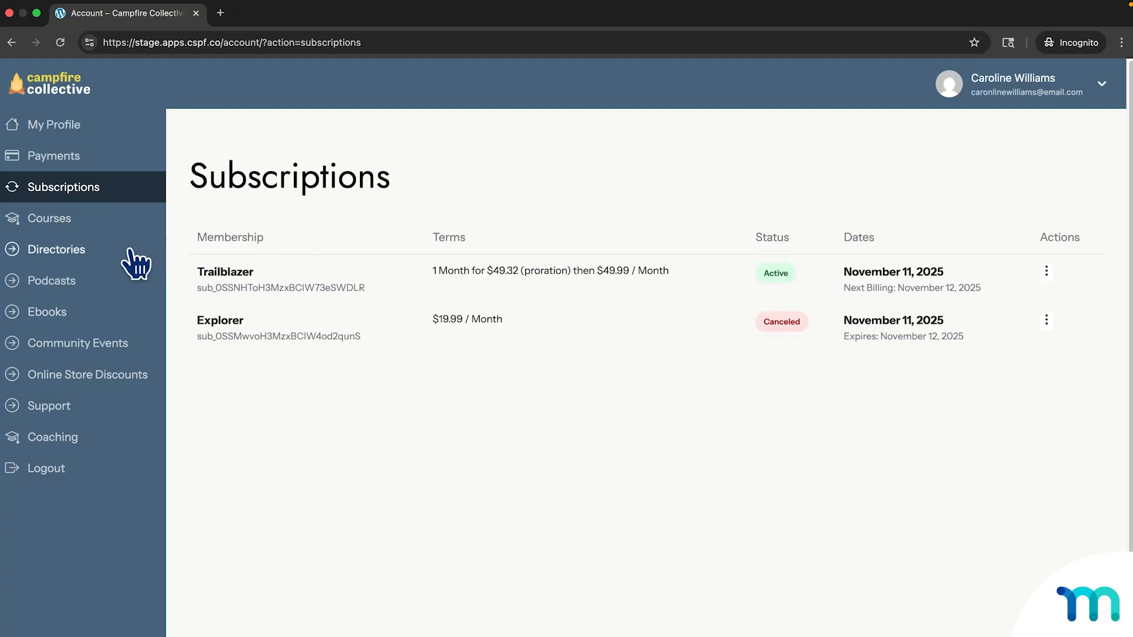
Opt into the Campfire Collective Trailblazers directory and view it, showing the member's own card.
click(110, 259)
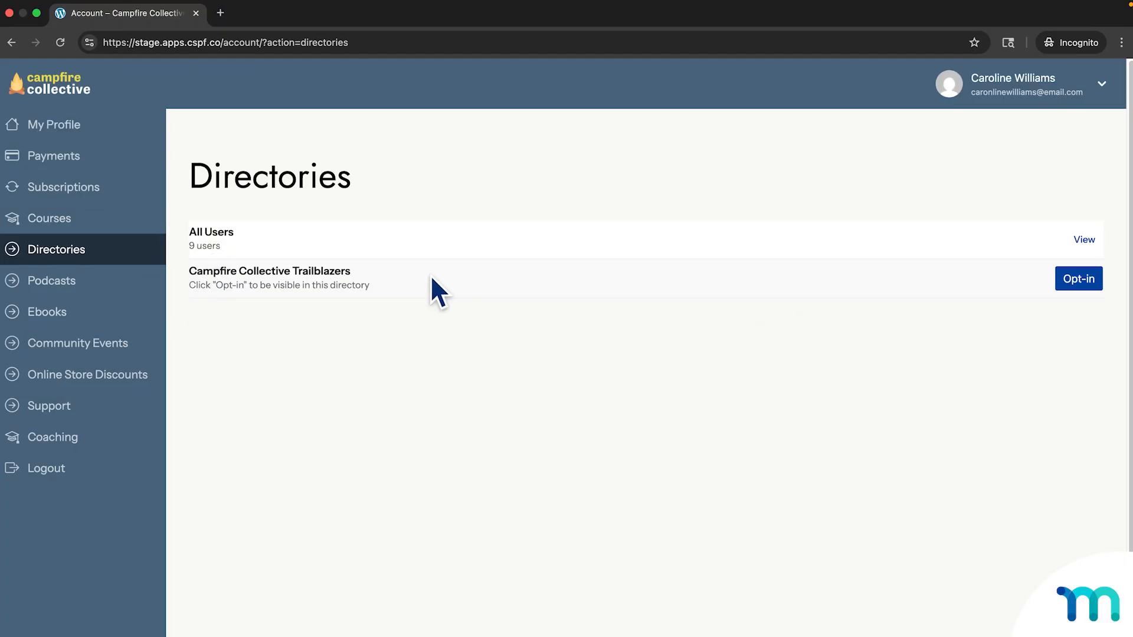
click(1085, 284)
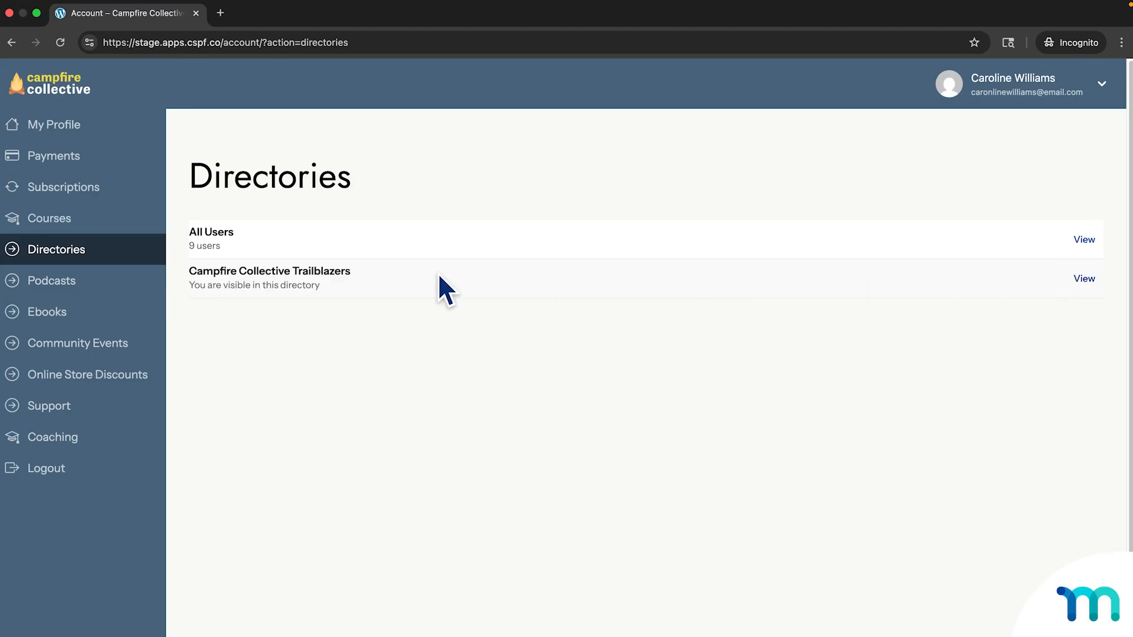
drag(189, 284, 331, 302)
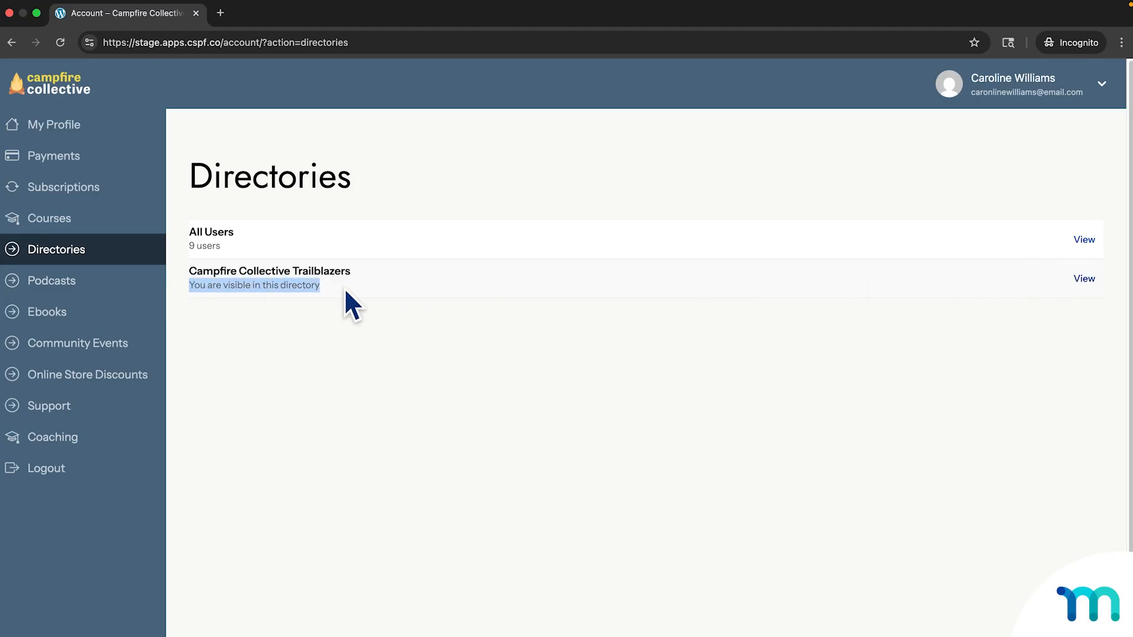
click(346, 290)
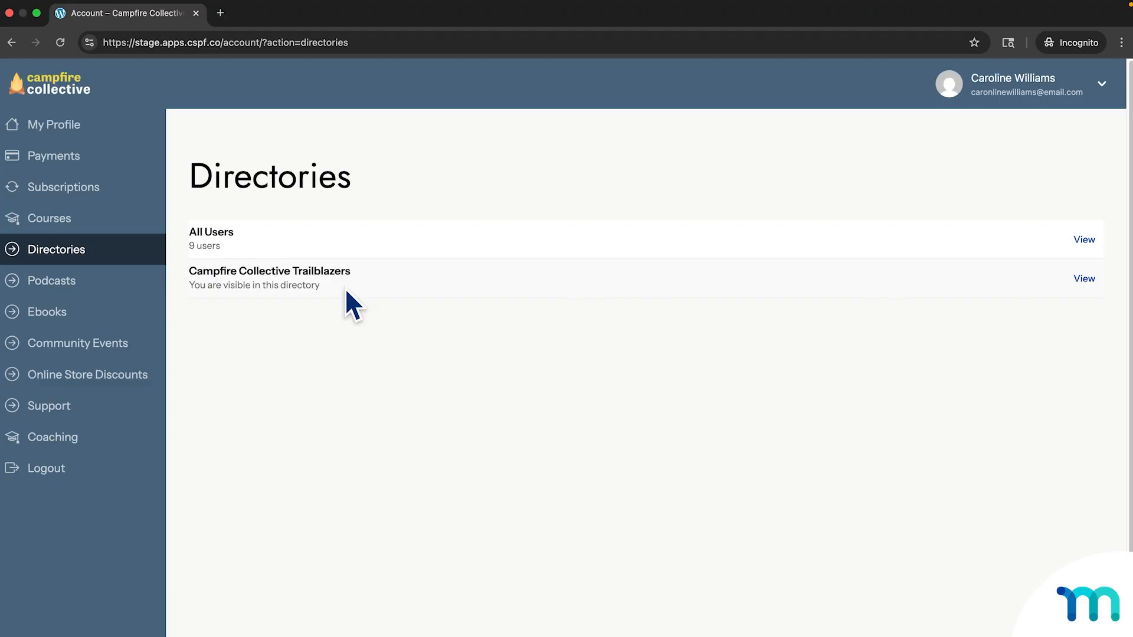
click(1083, 279)
Open the full profile page of the first member card in the Trailblazers directory.
scroll(297, 222, down, 2)
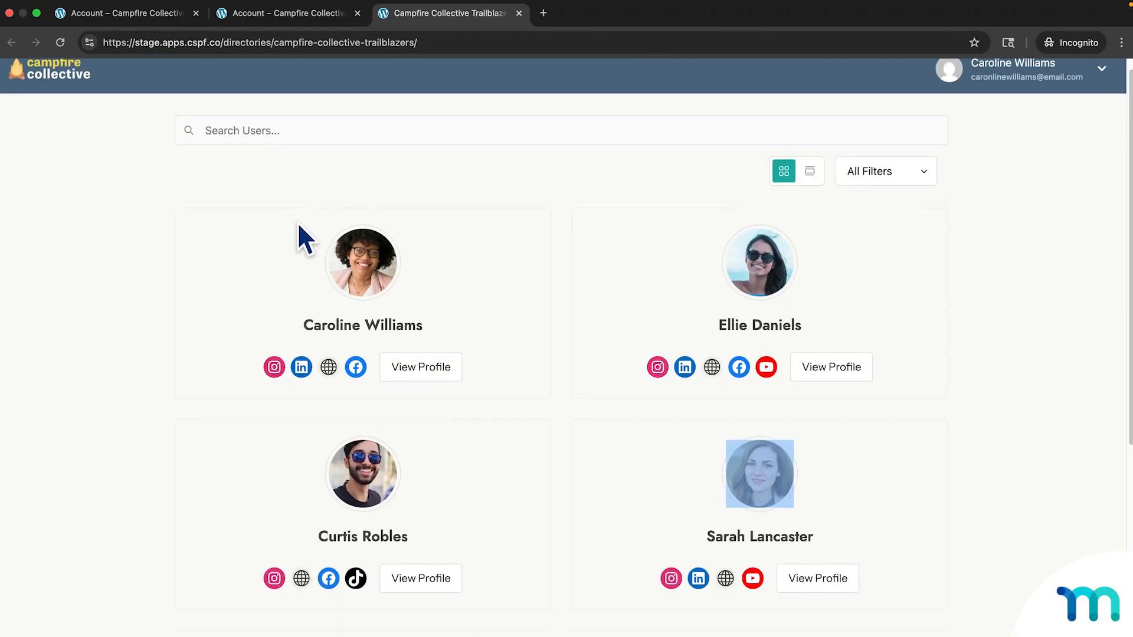
scroll(270, 253, up, 2)
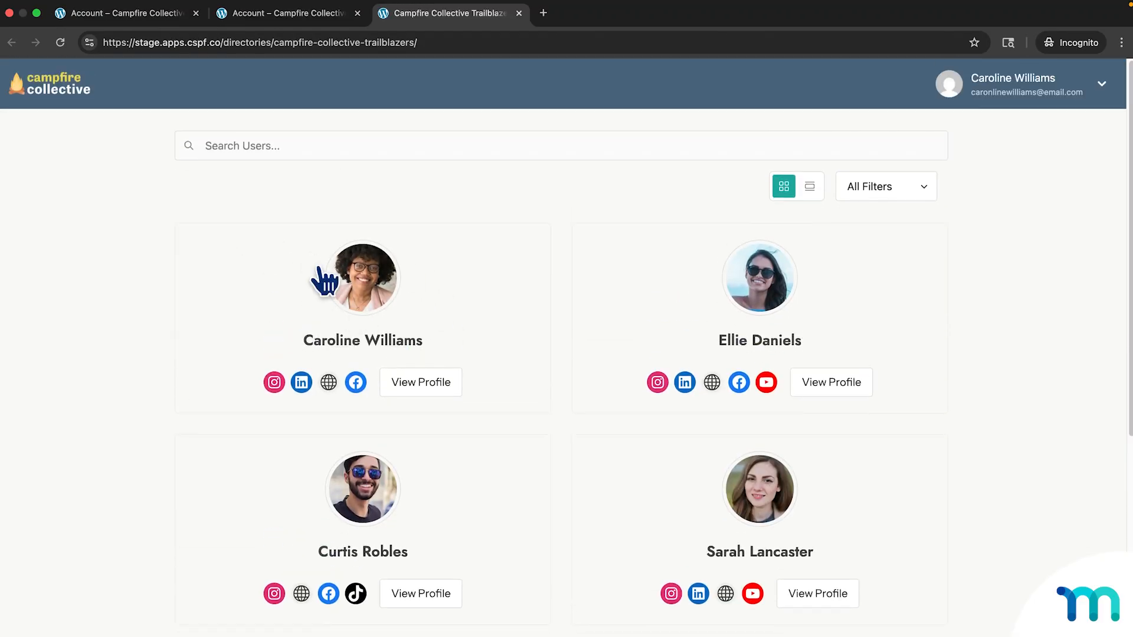
scroll(562, 332, down, 3)
scroll(562, 326, down, 3)
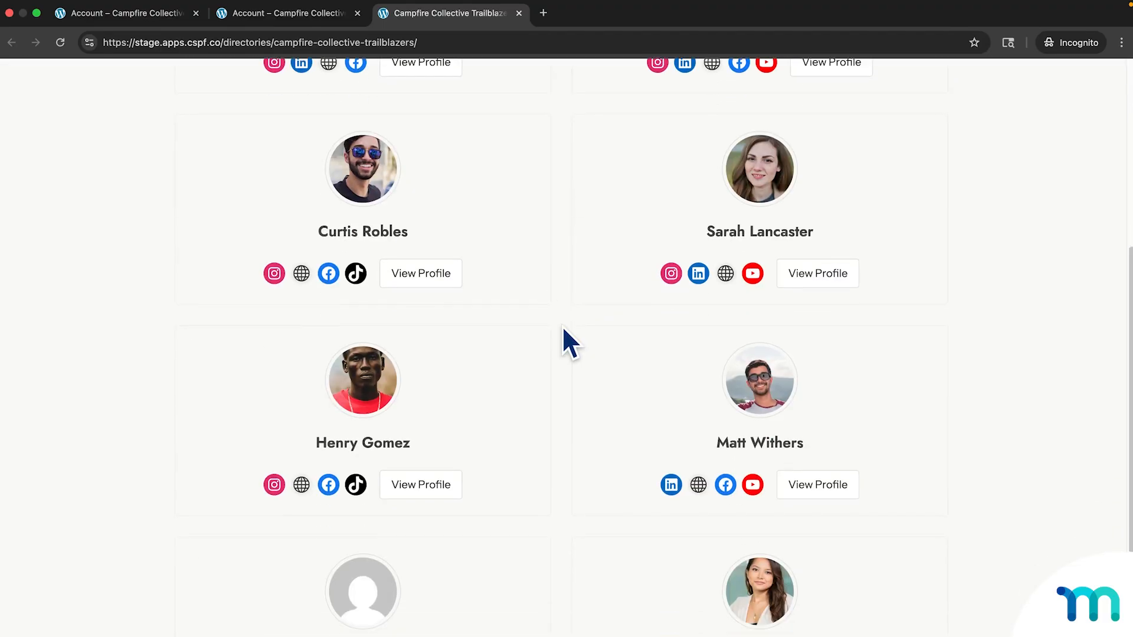
scroll(564, 326, up, 6)
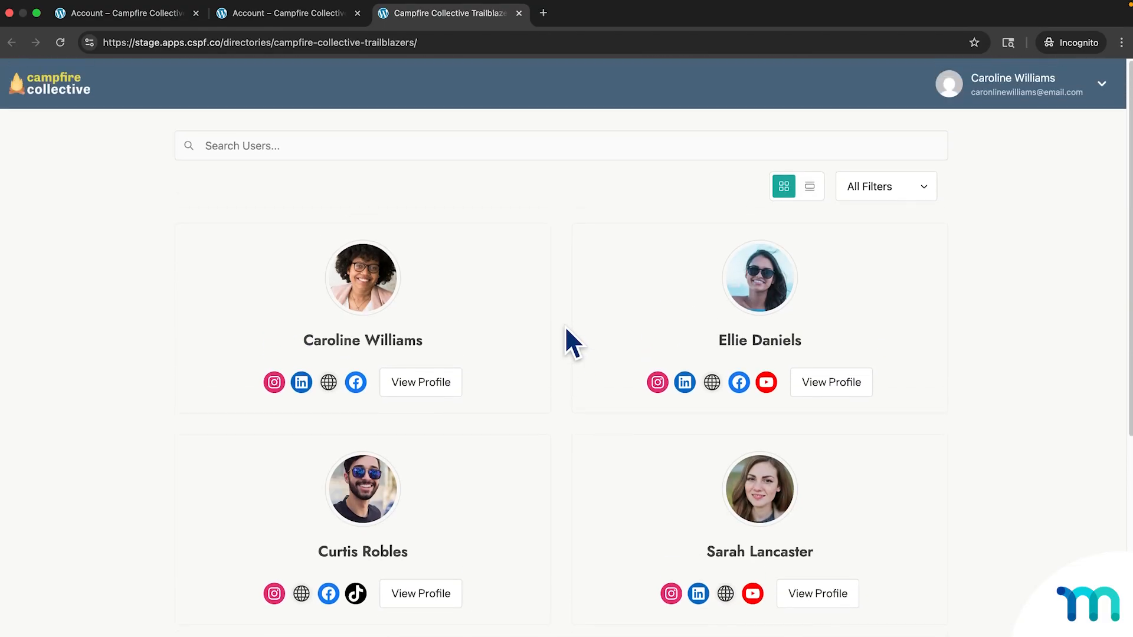
click(447, 382)
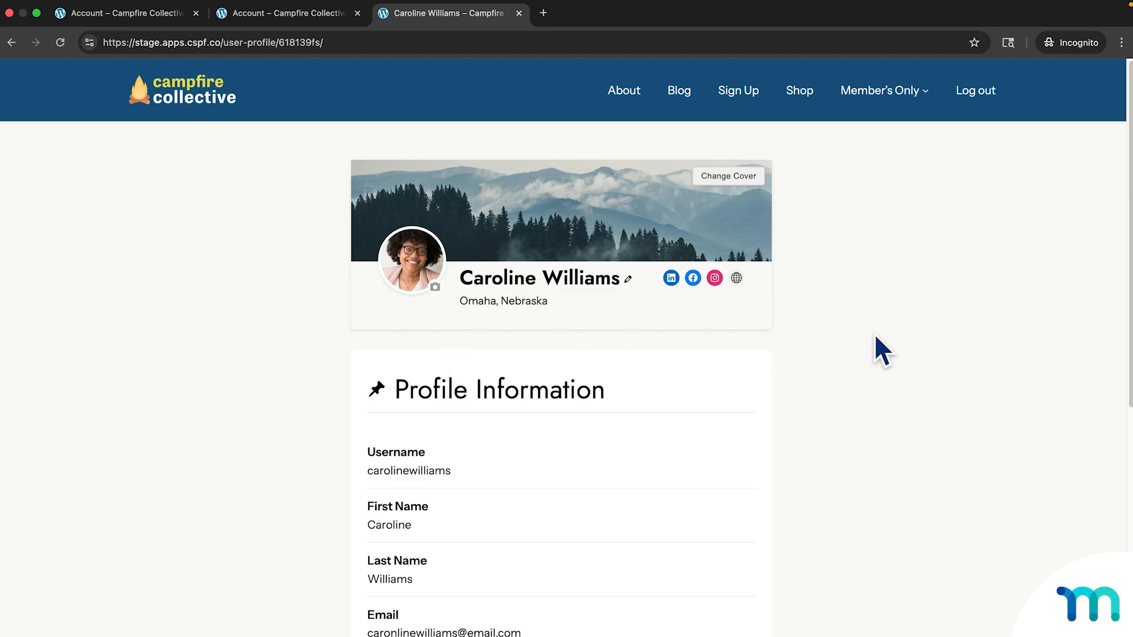
Scroll through the profile's Profile Information and About Me details.
scroll(874, 336, down, 6)
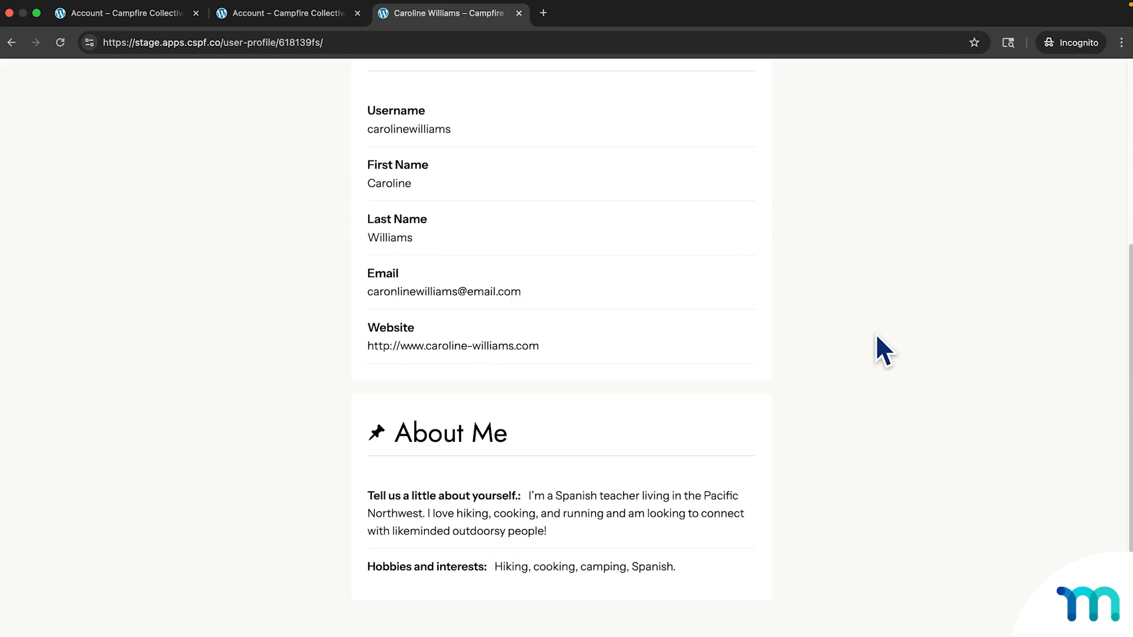
scroll(876, 336, down, 3)
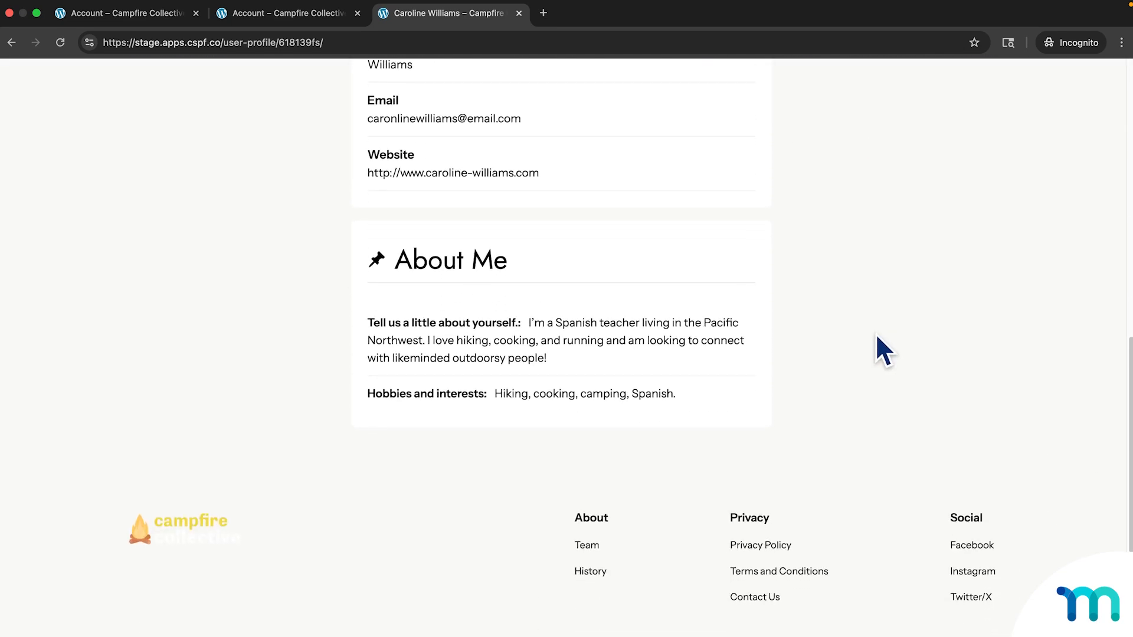
scroll(883, 351, down, 1)
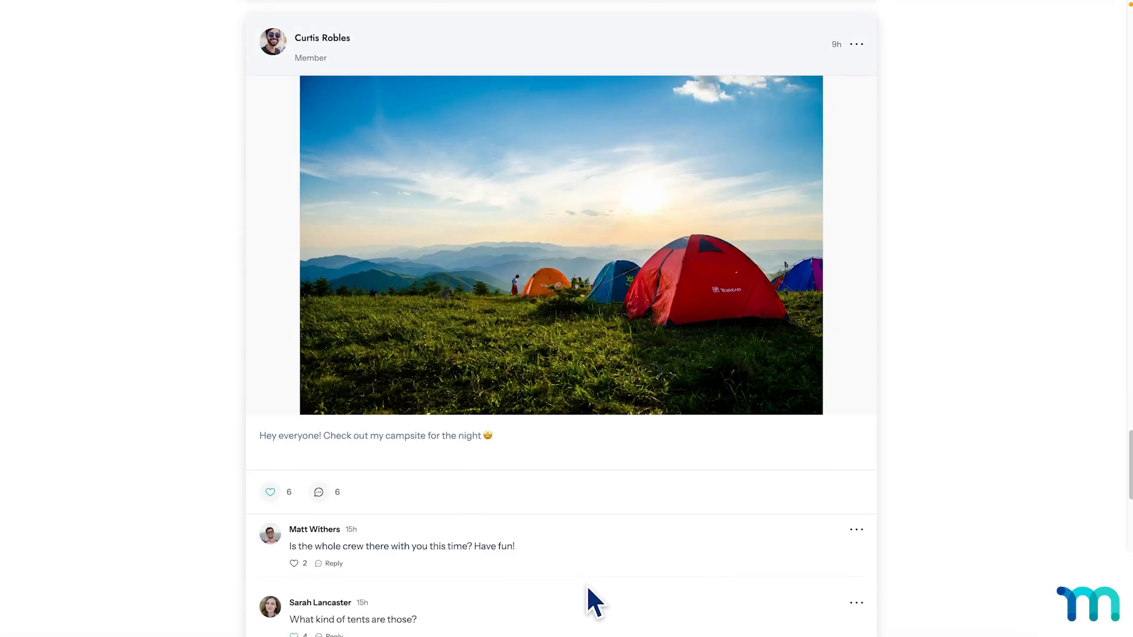
scroll(588, 587, down, 2)
Expand all comments on the campsite post and open a commenter's full profile.
scroll(588, 587, down, 1)
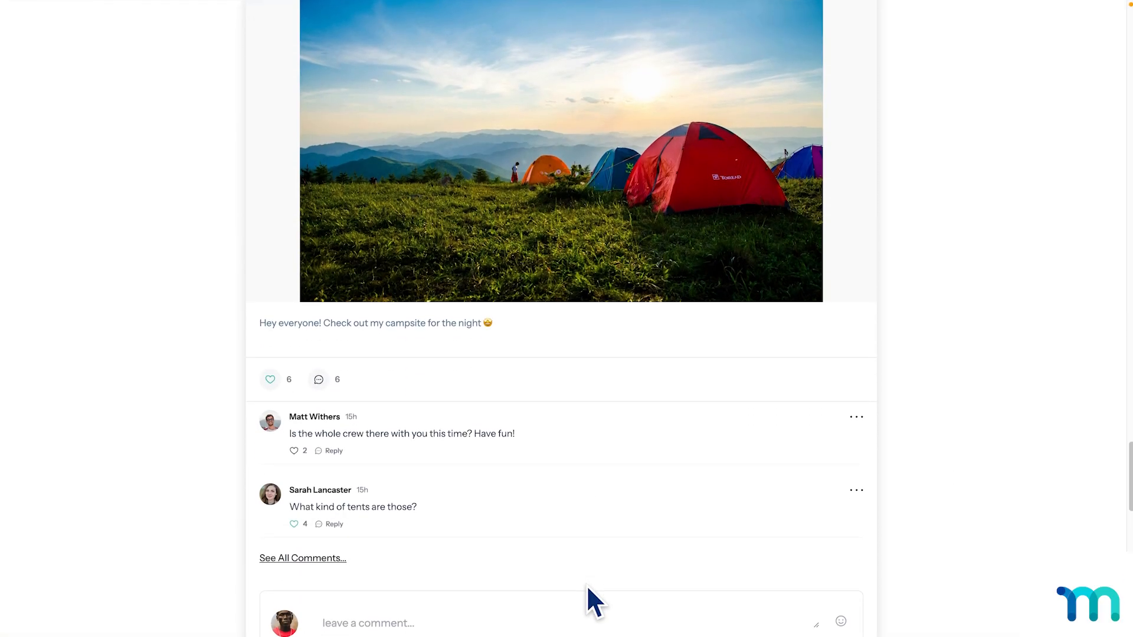
click(322, 559)
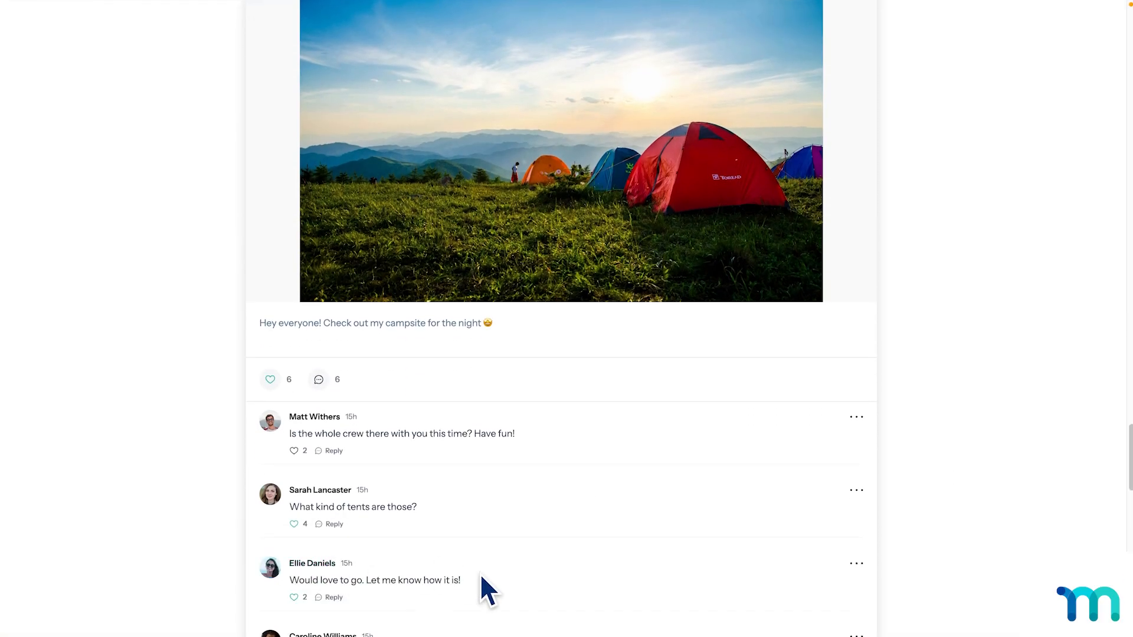
scroll(481, 577, down, 1)
scroll(483, 590, down, 3)
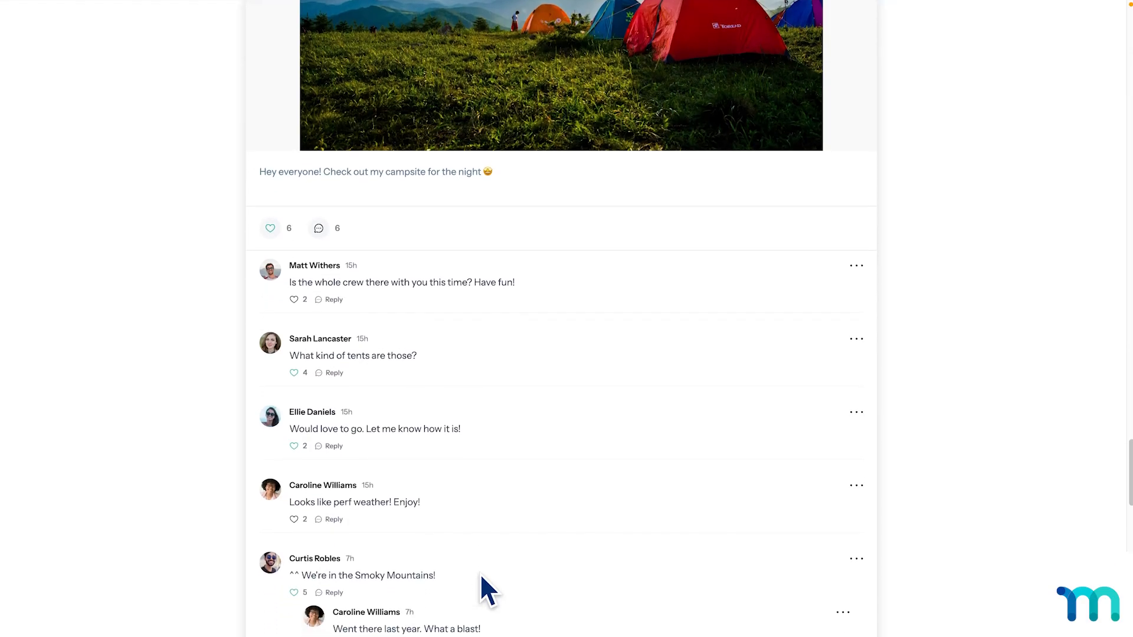
scroll(479, 571, down, 1)
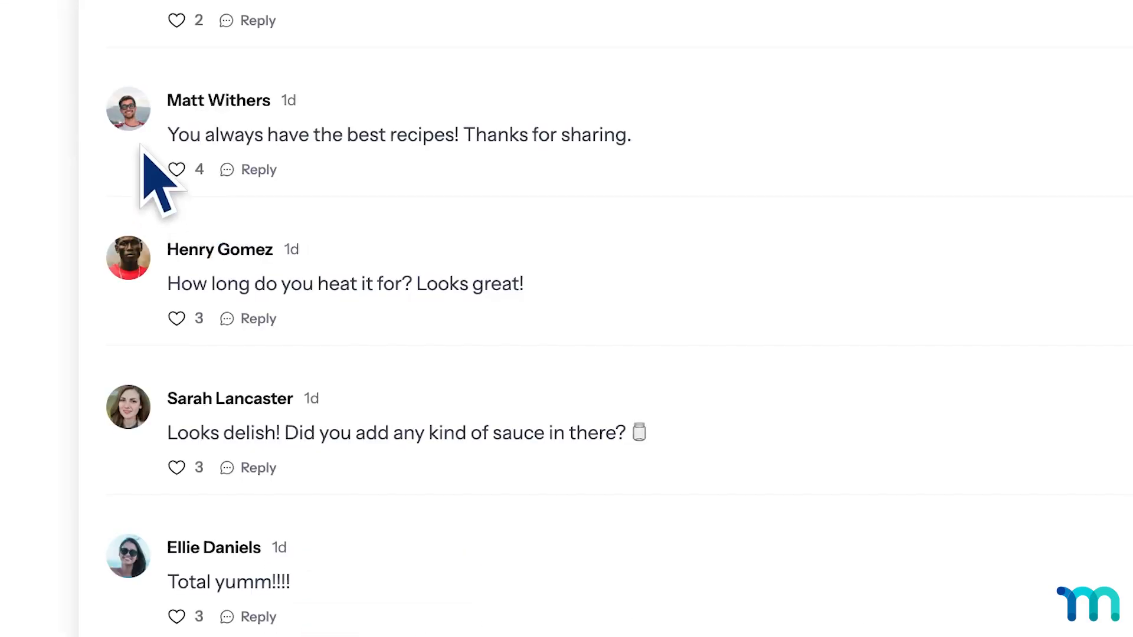
click(131, 121)
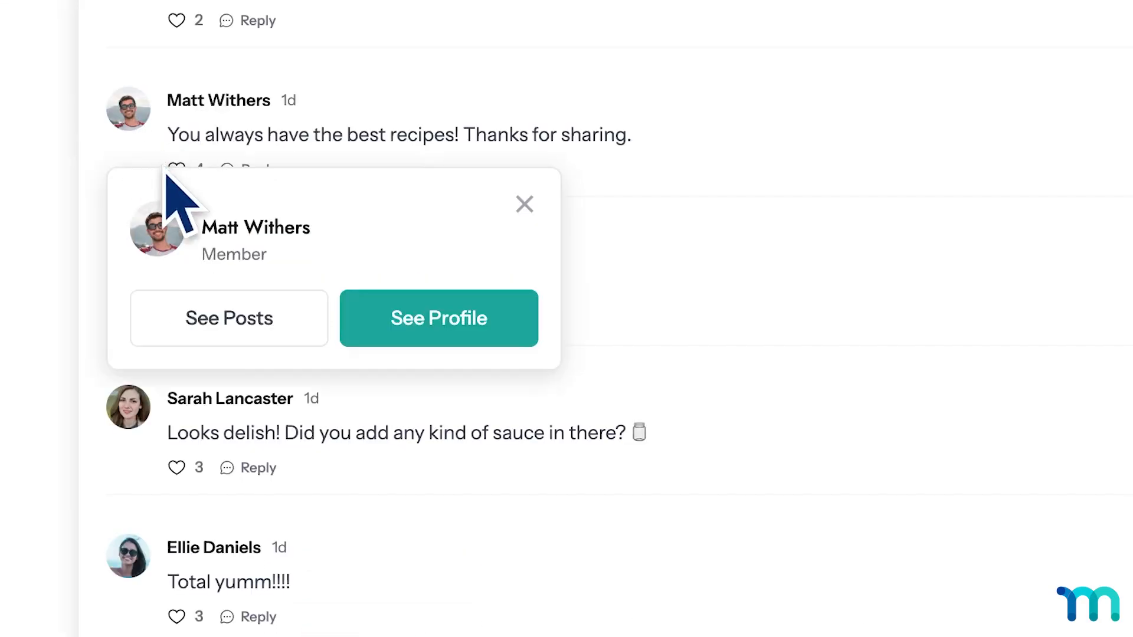
click(494, 336)
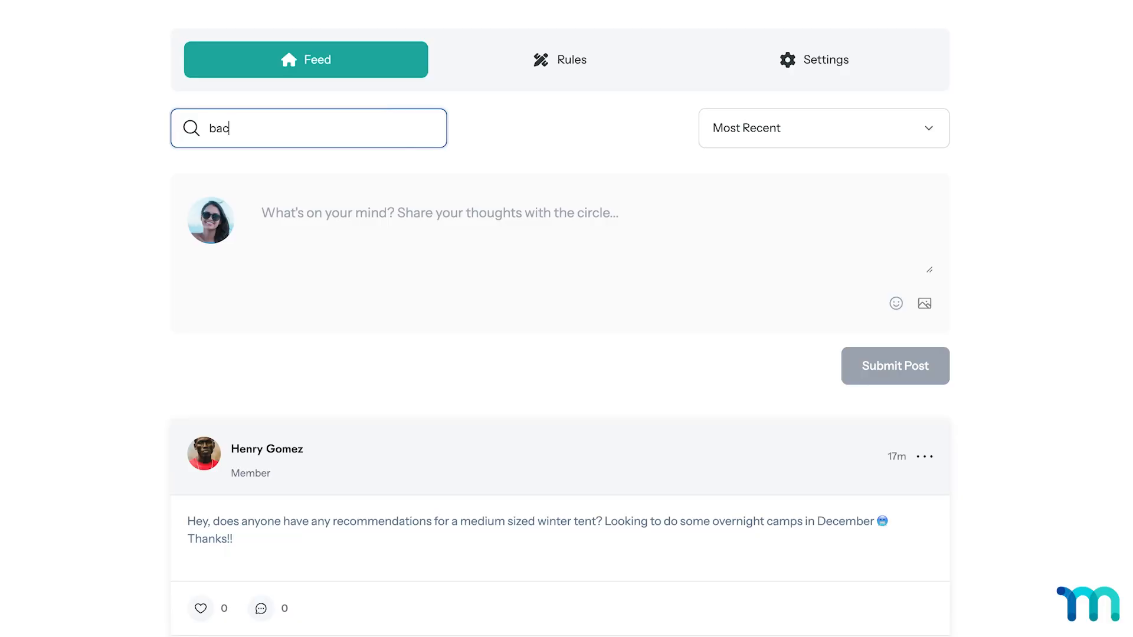
Search the feed for 'backpack' and post a snowboarding comment with a surprised-face emoji.
text(kpack)
key(Return)
scroll(400, 132, down, 4)
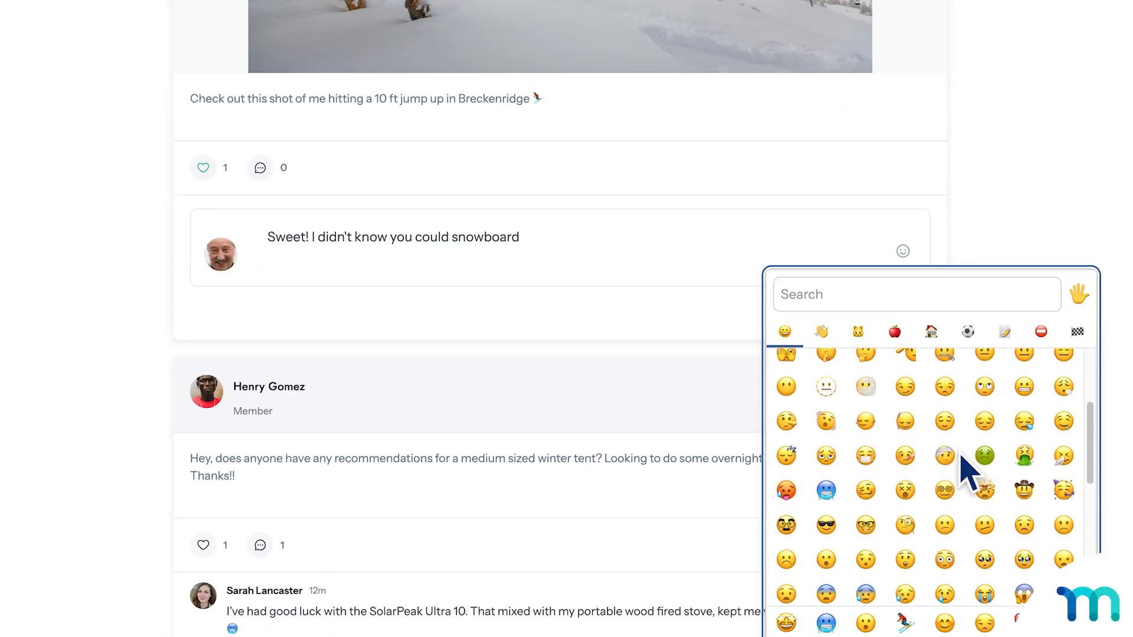
scroll(965, 469, down, 5)
click(867, 412)
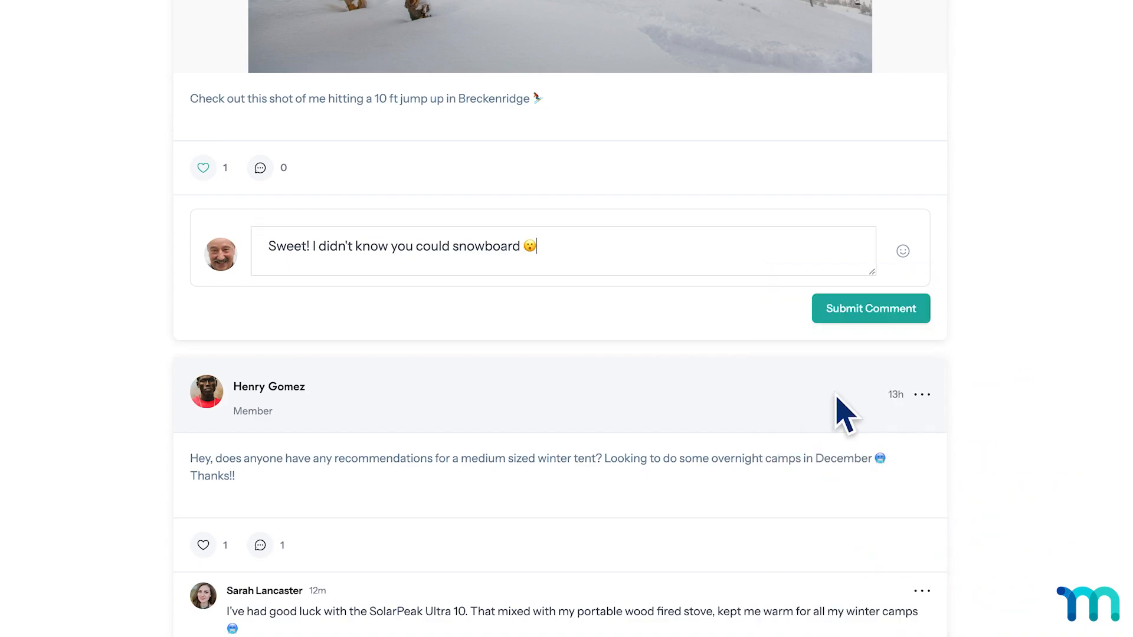
click(874, 313)
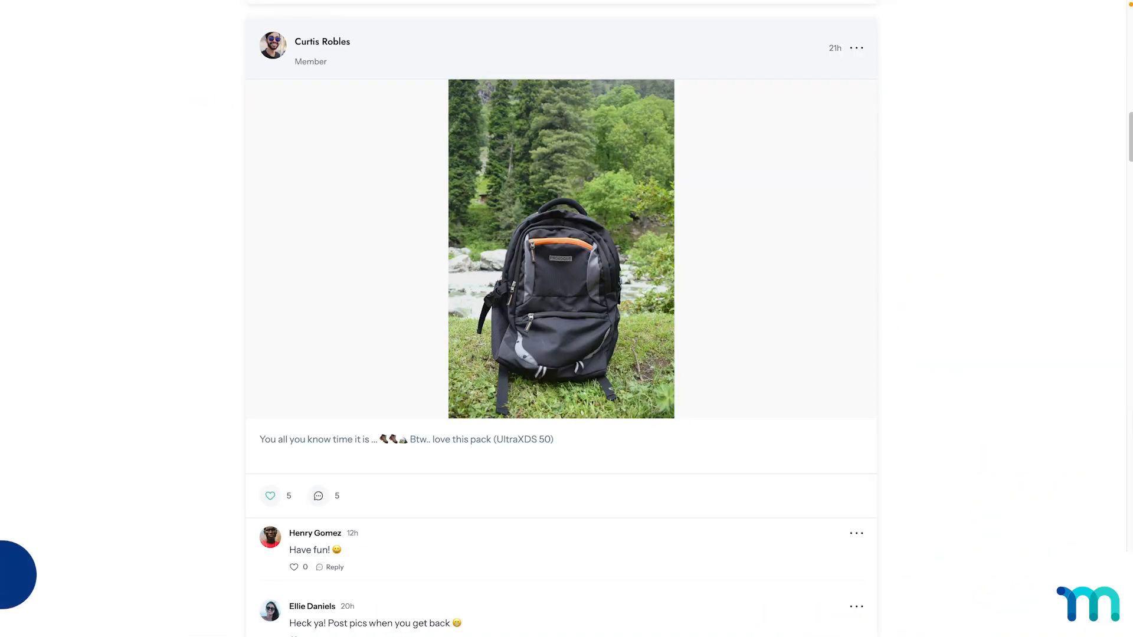
Browse the MemberPress blog article listings.
scroll(561, 318, down, 3)
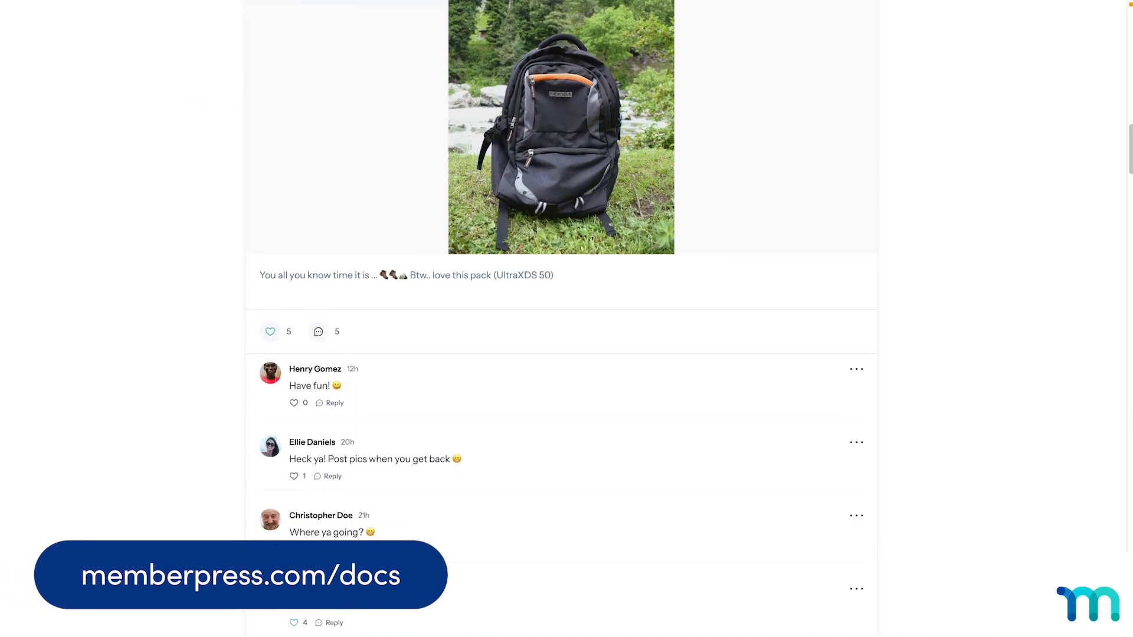
scroll(561, 319, down, 7)
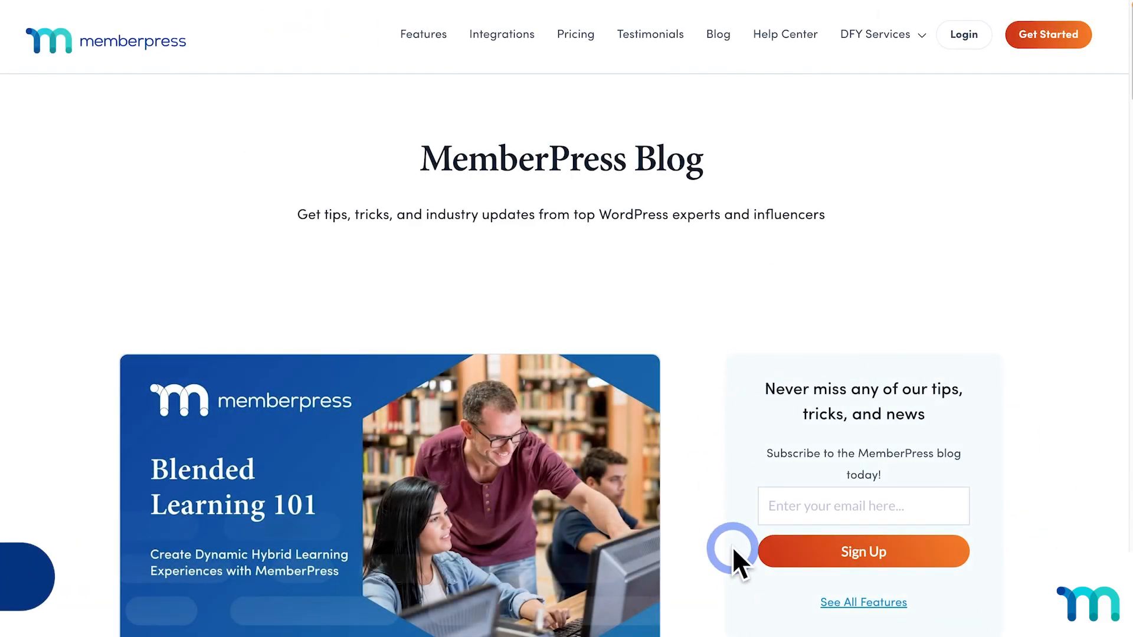
scroll(732, 546, down, 20)
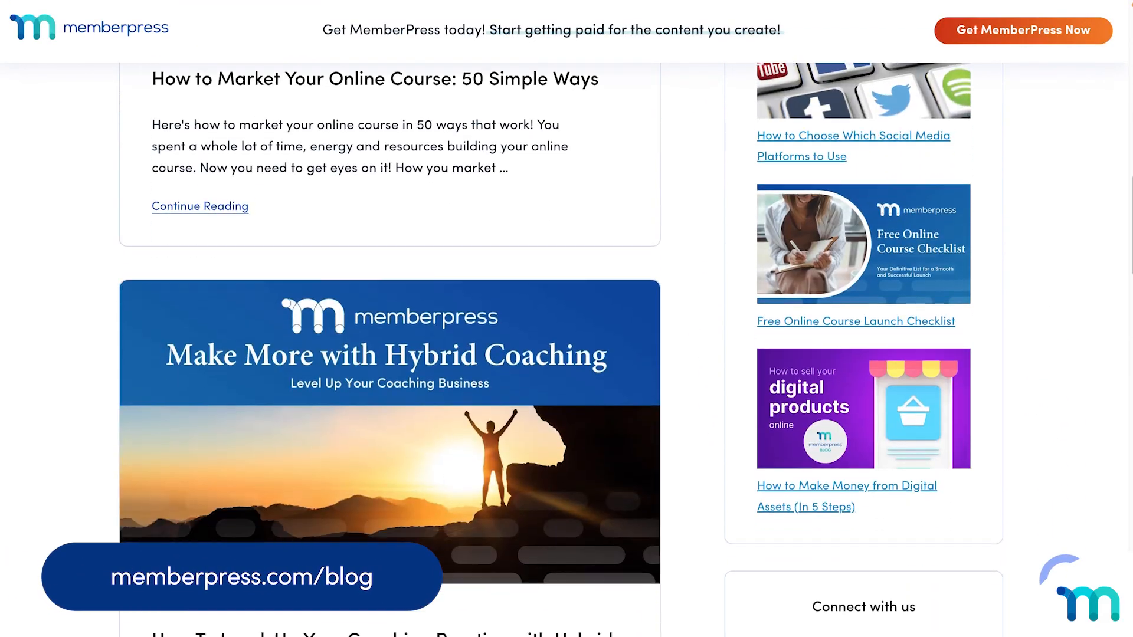